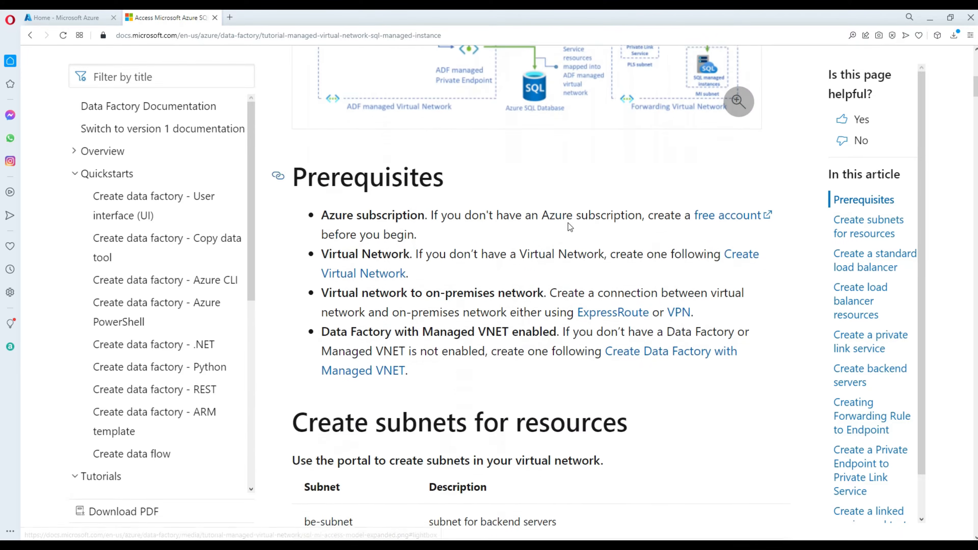
Find and open the Virtual networks service from the portal-wide search.
{"action": "scroll", "coordinate": [570, 227], "scroll_direction": "down", "scroll_amount": 10}
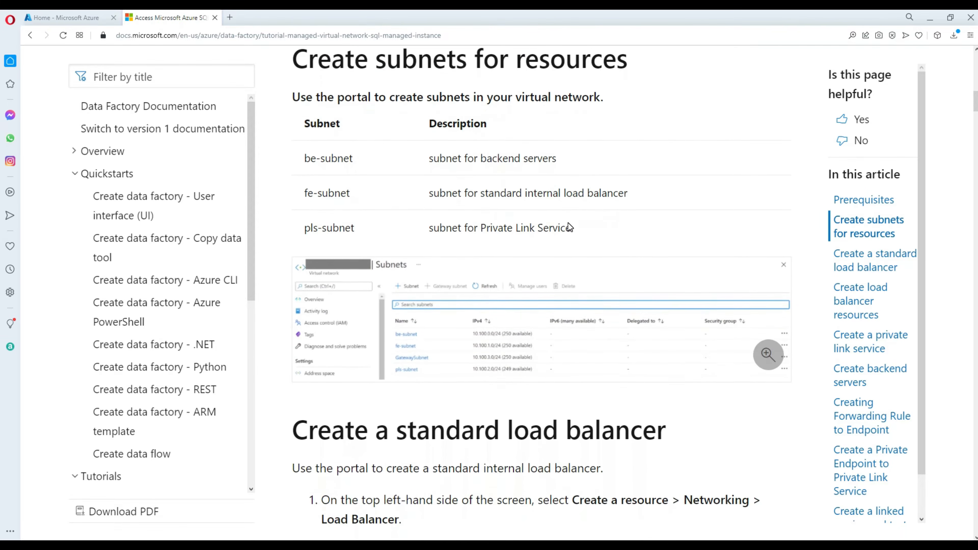
{"action": "scroll", "coordinate": [568, 223], "scroll_direction": "down", "scroll_amount": 5}
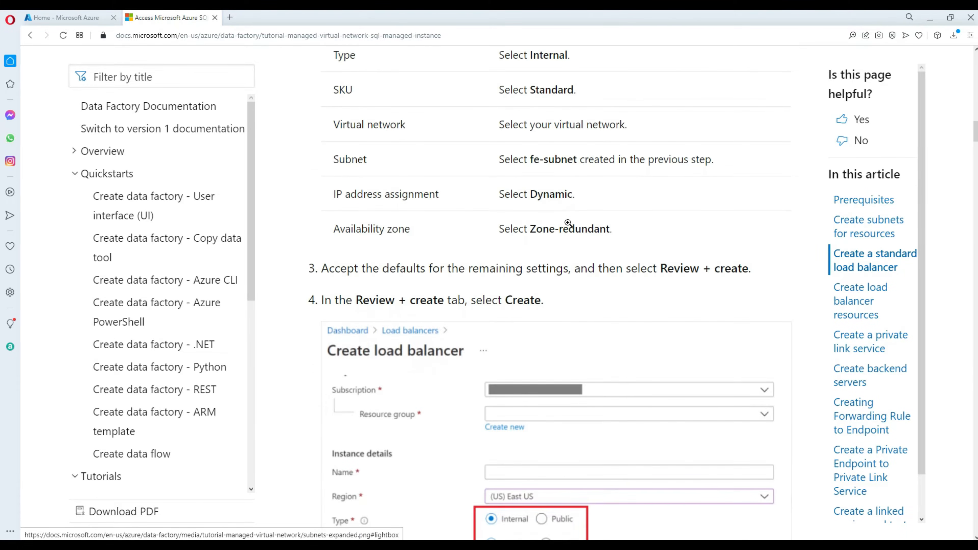
{"action": "scroll", "coordinate": [570, 228], "scroll_direction": "up", "scroll_amount": 12}
{"action": "scroll", "coordinate": [570, 227], "scroll_direction": "up", "scroll_amount": 10}
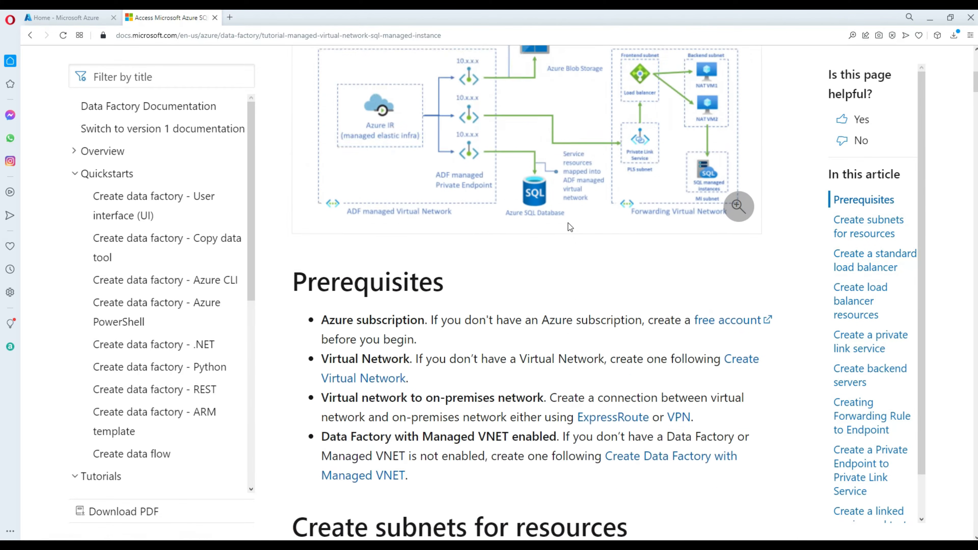
{"action": "scroll", "coordinate": [567, 229], "scroll_direction": "down", "scroll_amount": 3}
{"action": "scroll", "coordinate": [566, 227], "scroll_direction": "up", "scroll_amount": 2}
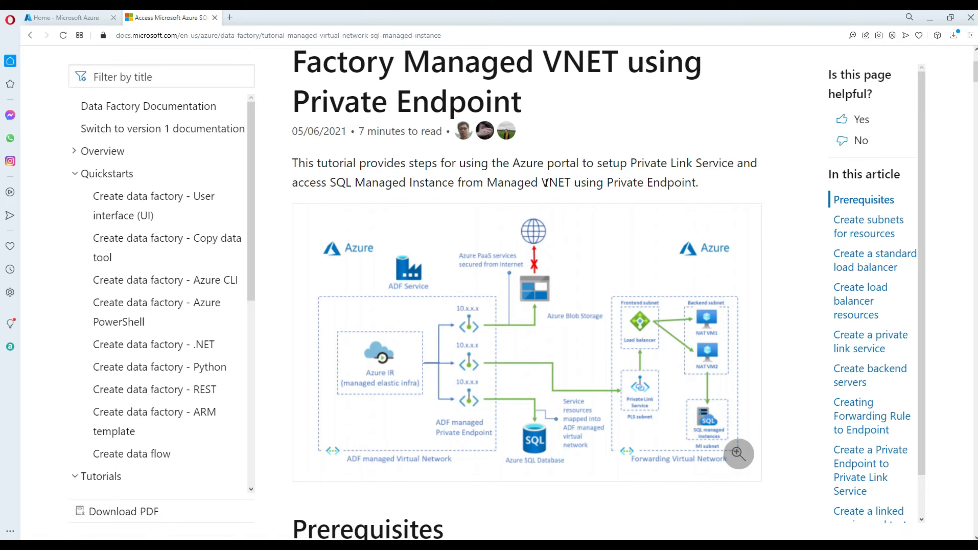
{"action": "left_click", "coordinate": [82, 18]}
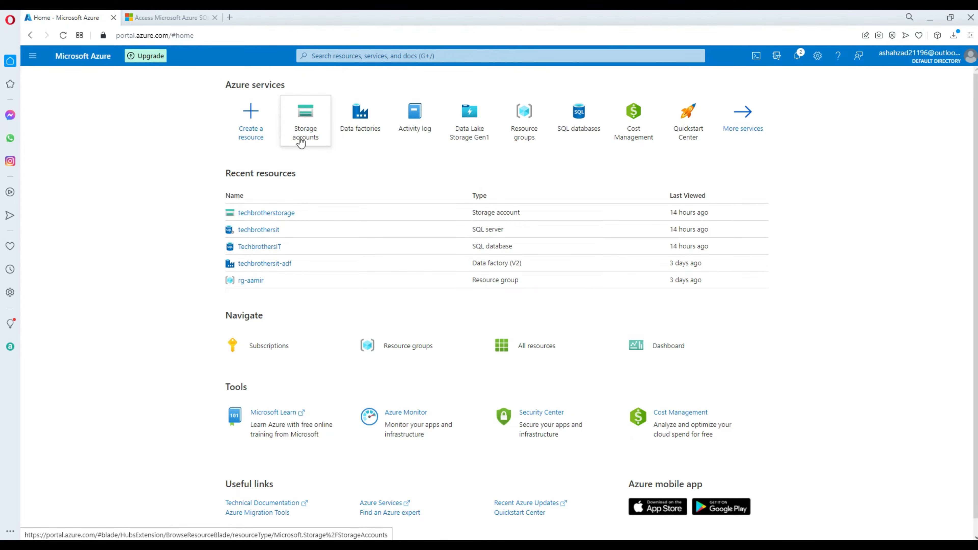
{"action": "left_click", "coordinate": [332, 57]}
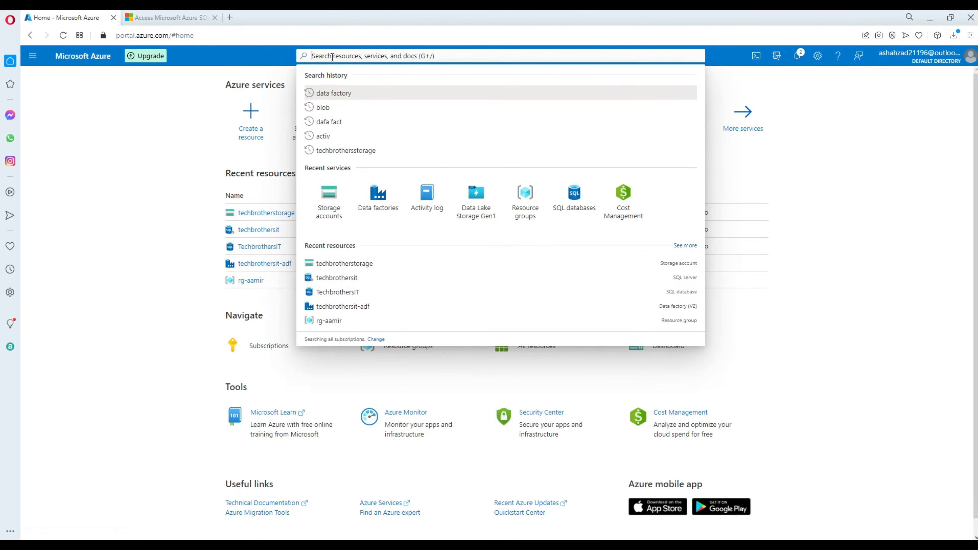
{"action": "type", "text": "vir"}
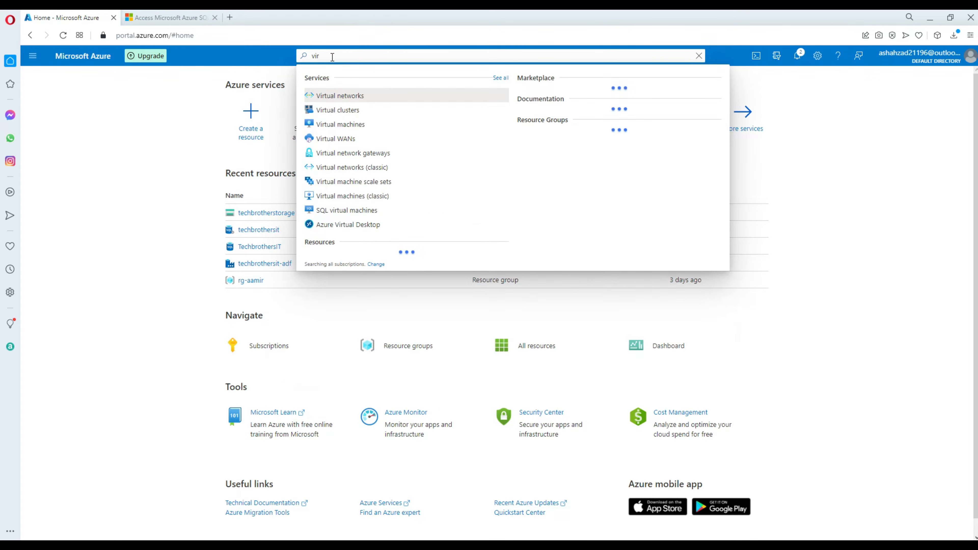
{"action": "left_click", "coordinate": [339, 95]}
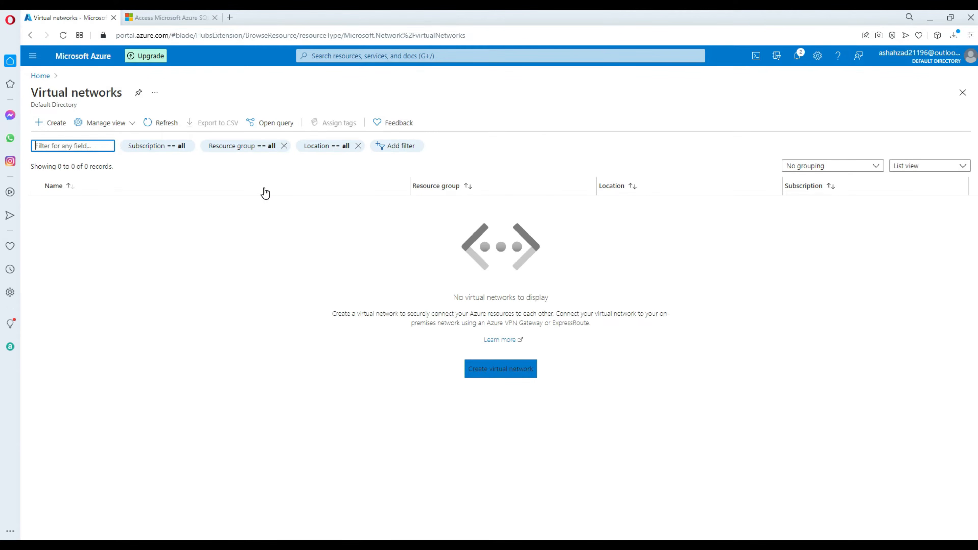
Start a new virtual network named aamir-vnet in resource group rg-aamir, region East US.
{"action": "left_click", "coordinate": [58, 126]}
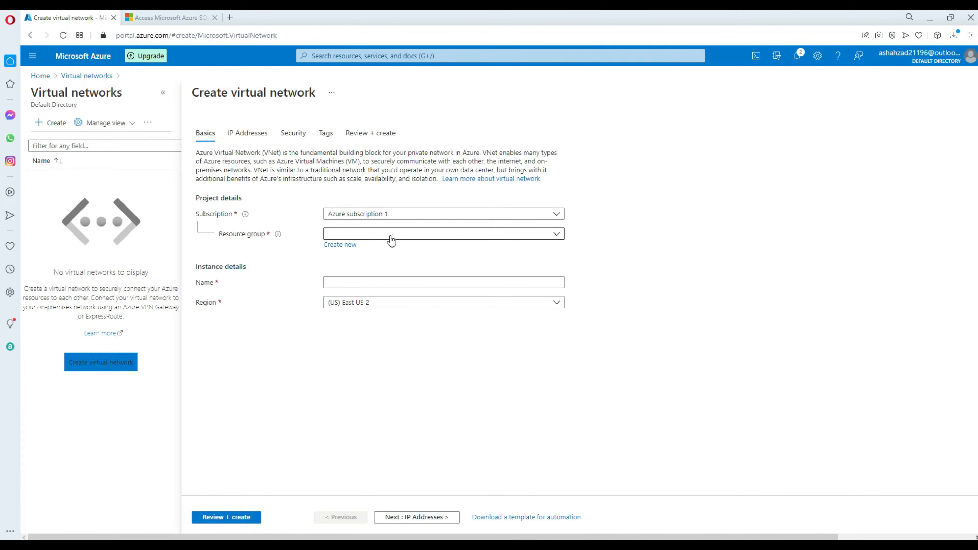
{"action": "left_click", "coordinate": [372, 236]}
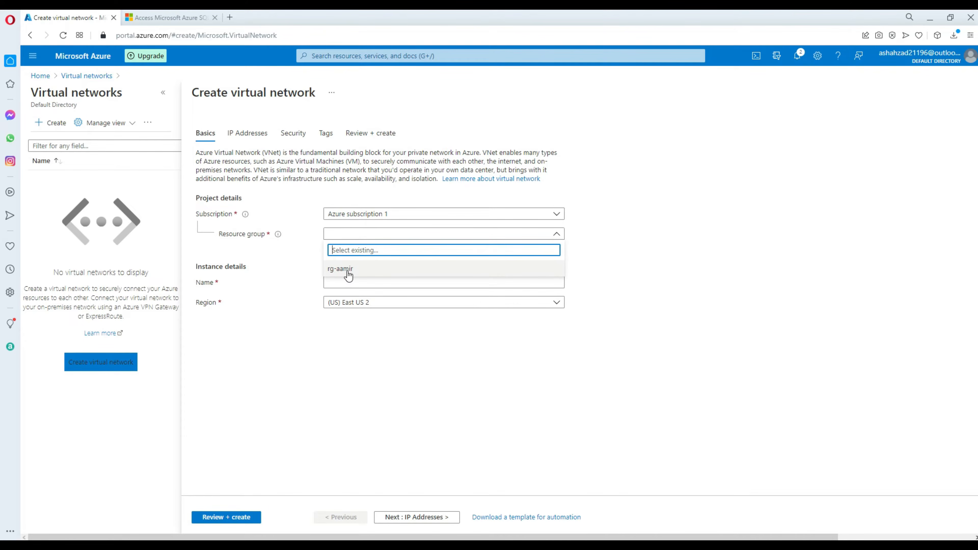
{"action": "left_click", "coordinate": [362, 269]}
{"action": "left_click", "coordinate": [347, 283]}
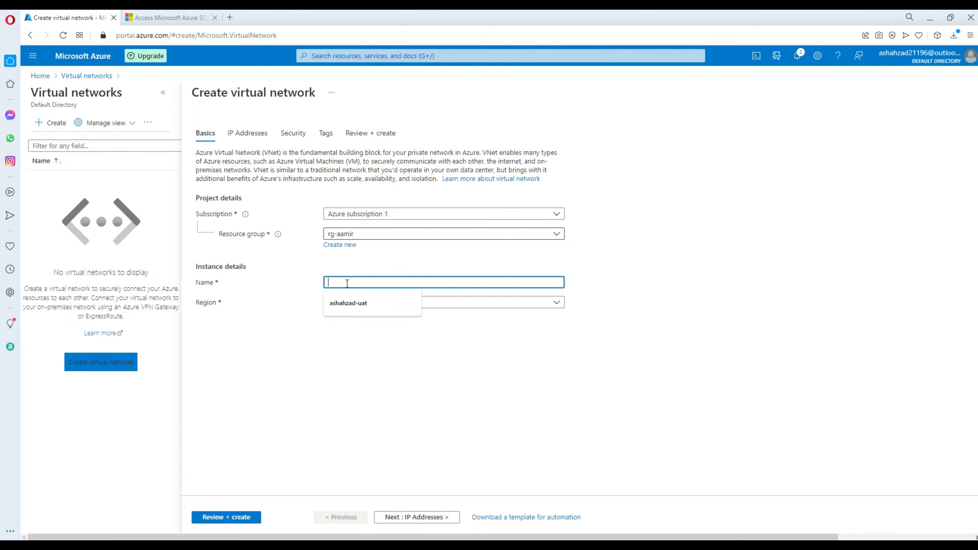
{"action": "left_click", "coordinate": [304, 282]}
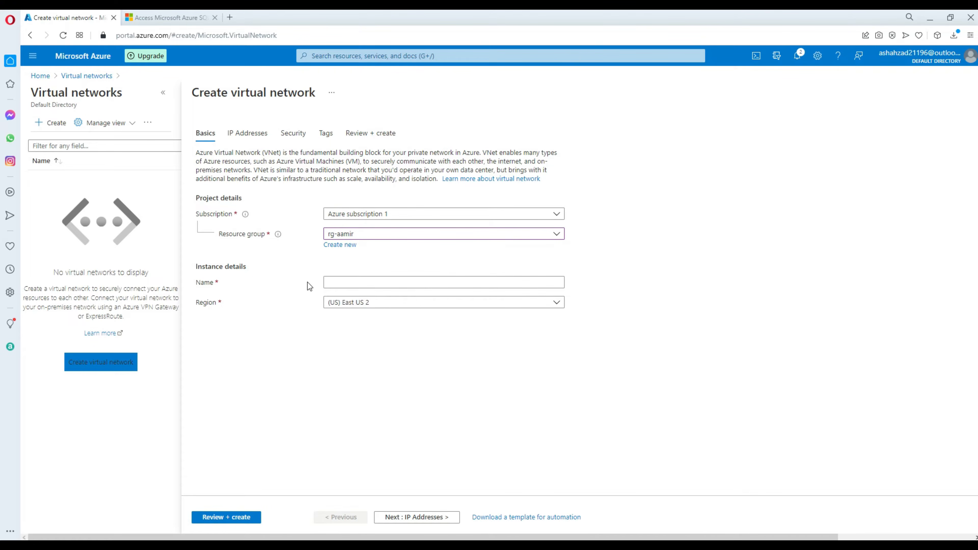
{"action": "left_click", "coordinate": [349, 281]}
{"action": "type", "text": "aamir-vnet"}
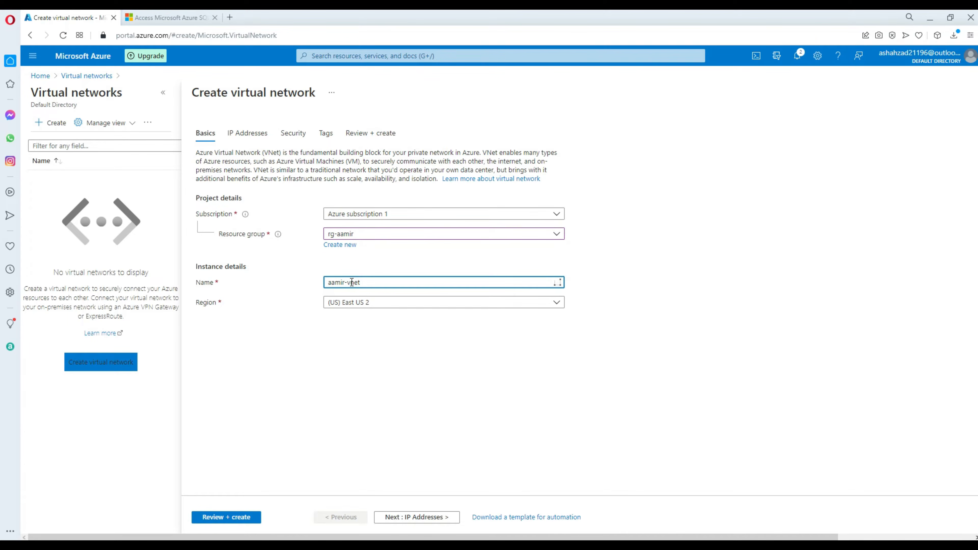
{"action": "left_click", "coordinate": [352, 302]}
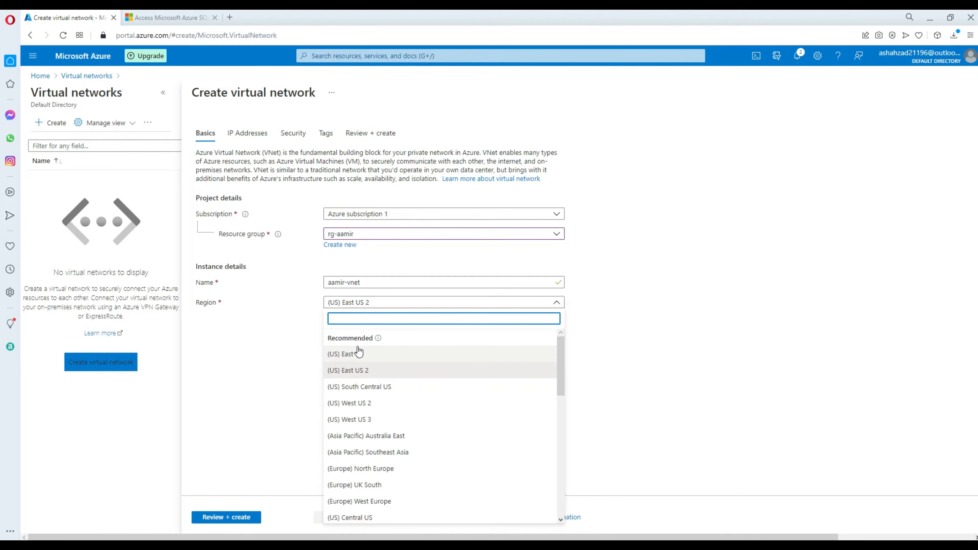
{"action": "left_click", "coordinate": [345, 356]}
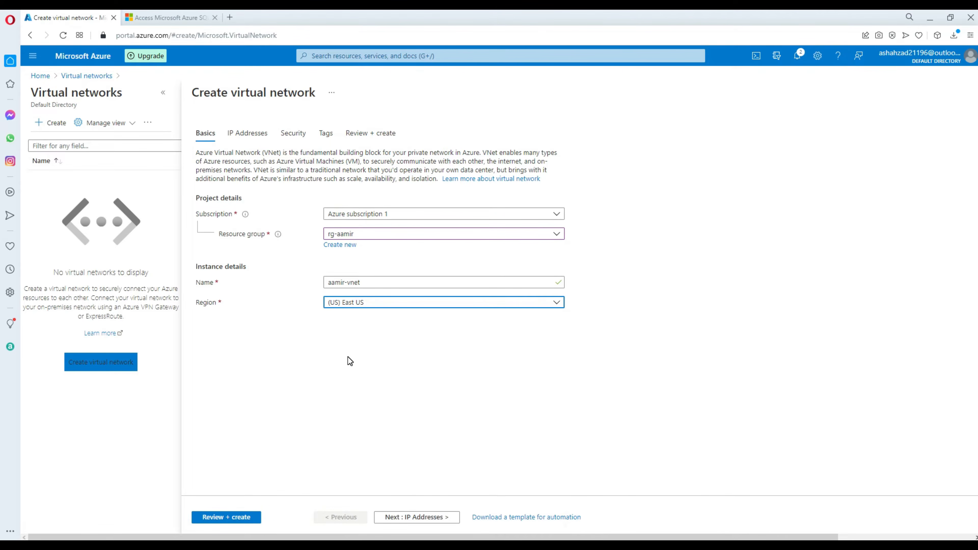
Double-check the aamir-vnet name entered in the network name field.
{"action": "left_click", "coordinate": [362, 283]}
{"action": "left_click_drag", "start_coordinate": [362, 283], "coordinate": [328, 284]}
{"action": "left_click", "coordinate": [348, 283]}
{"action": "left_click", "coordinate": [348, 283]}
{"action": "left_click", "coordinate": [362, 283]}
{"action": "left_click", "coordinate": [367, 281]}
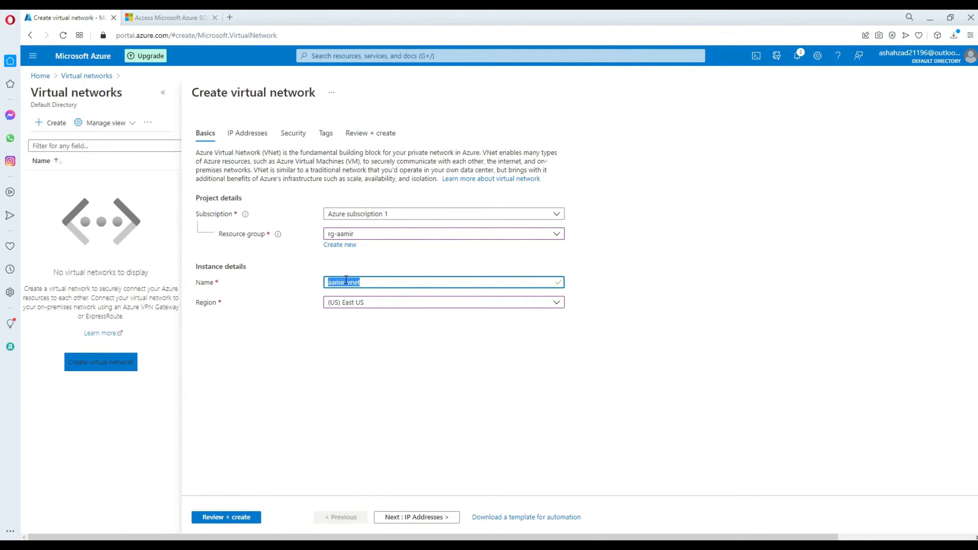
{"action": "left_click", "coordinate": [362, 283]}
{"action": "left_click_drag", "start_coordinate": [361, 282], "coordinate": [325, 283]}
{"action": "left_click", "coordinate": [337, 345]}
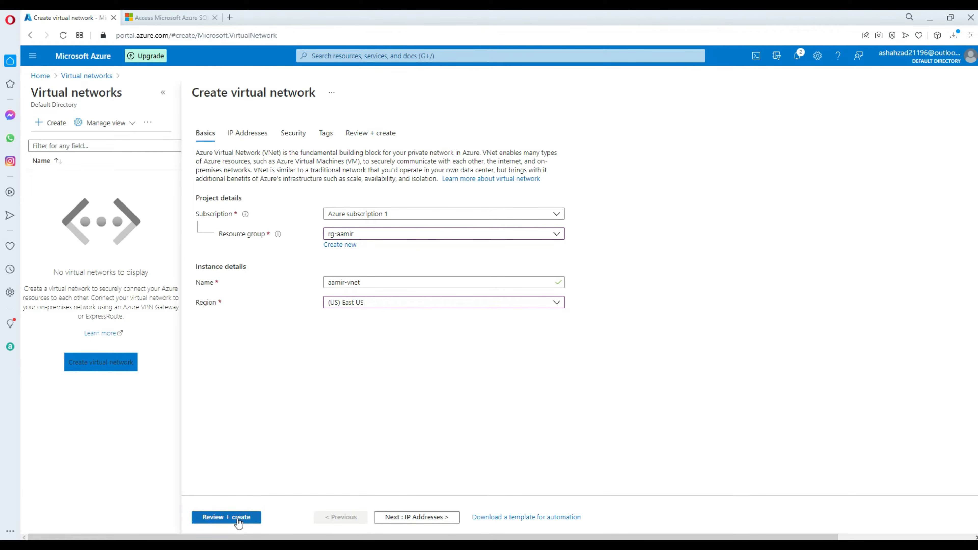
Keep the default 10.0.0.0/16 address space, validate, and create the network.
{"action": "left_click", "coordinate": [252, 134]}
{"action": "left_click", "coordinate": [230, 186]}
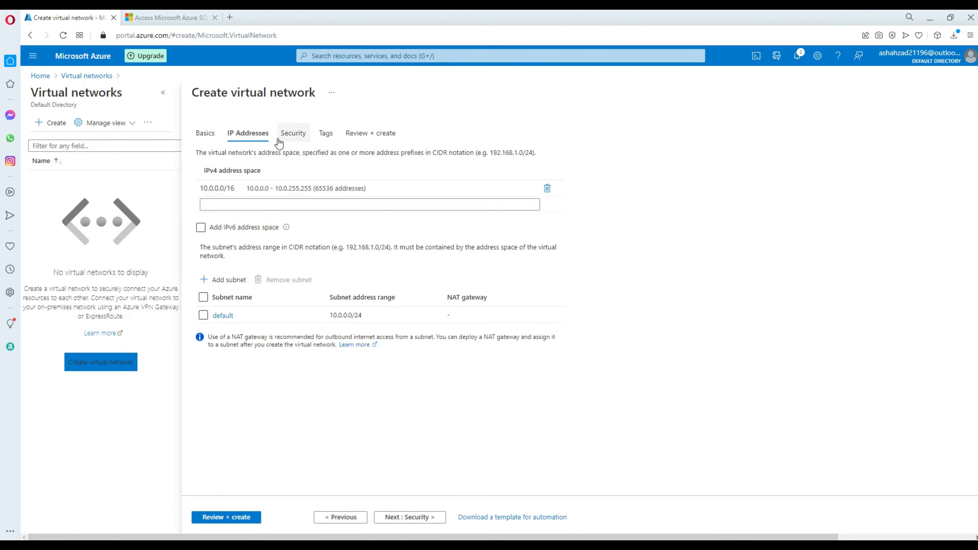
{"action": "left_click", "coordinate": [205, 132]}
{"action": "left_click", "coordinate": [223, 517]}
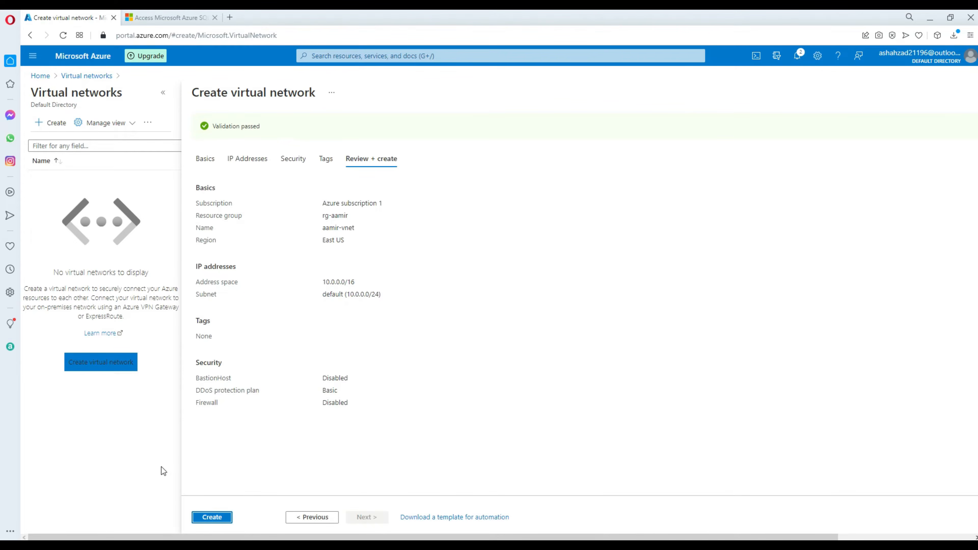
{"action": "left_click", "coordinate": [211, 518]}
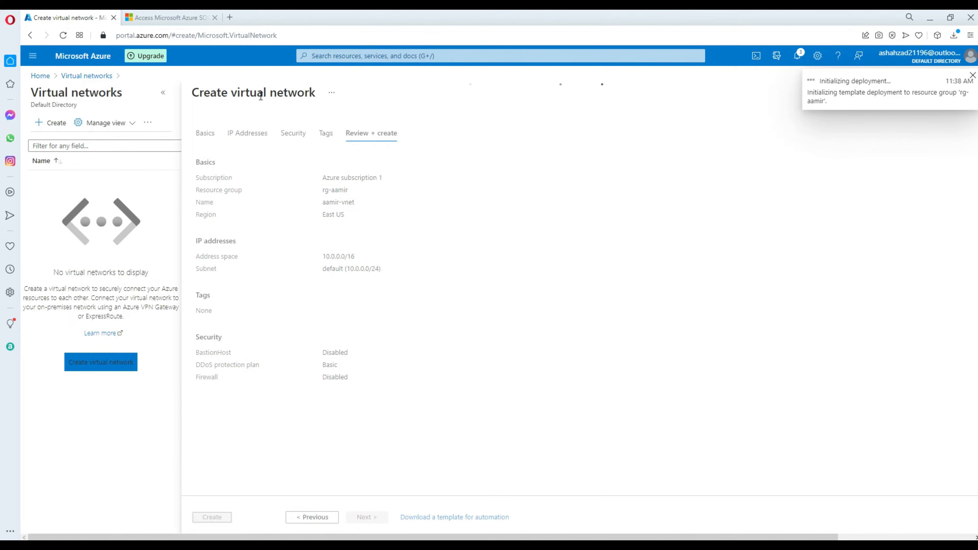
Read the backend, load balancer and Private Link subnet descriptions, then open the deployed aamir-vnet.
{"action": "left_click", "coordinate": [178, 22]}
{"action": "scroll", "coordinate": [552, 259], "scroll_direction": "down", "scroll_amount": 10}
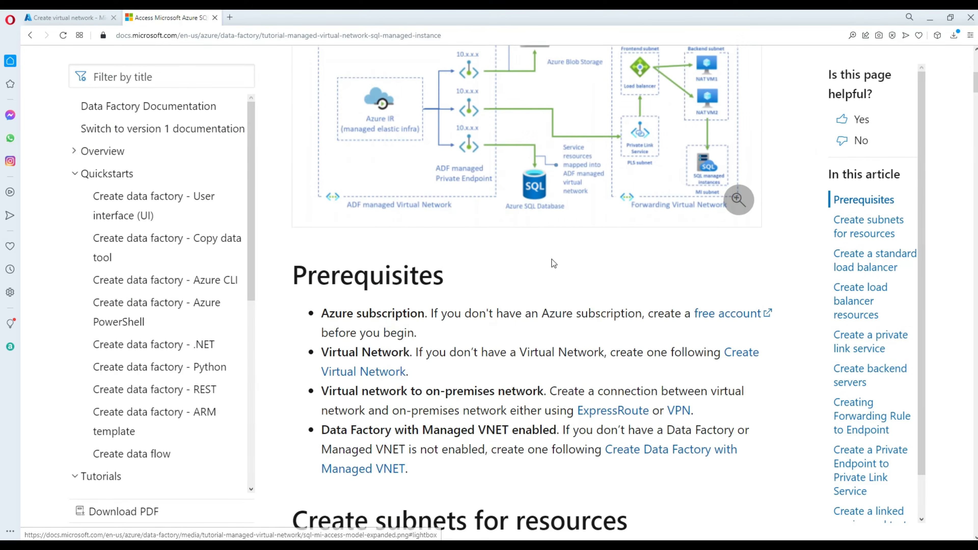
{"action": "scroll", "coordinate": [558, 253], "scroll_direction": "down", "scroll_amount": 5}
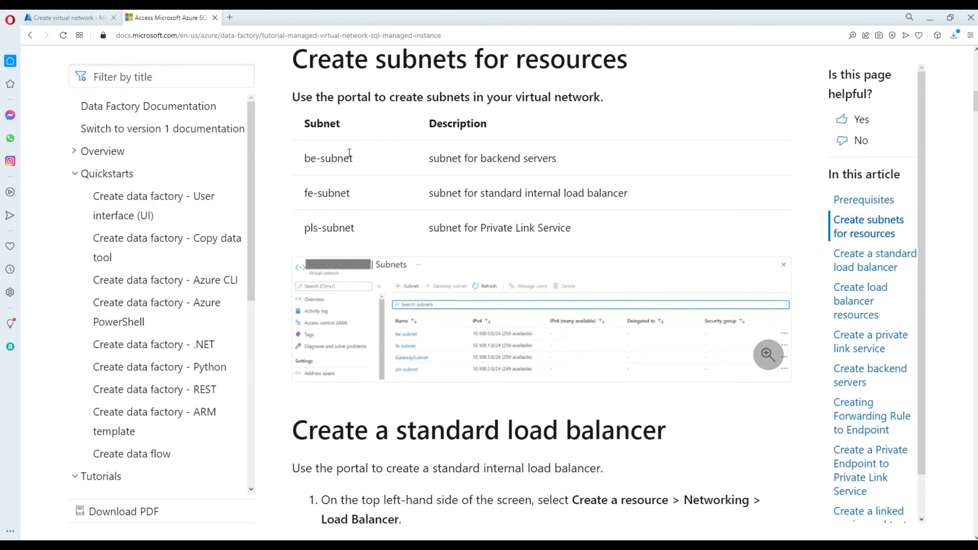
{"action": "scroll", "coordinate": [408, 176], "scroll_direction": "up", "scroll_amount": 1}
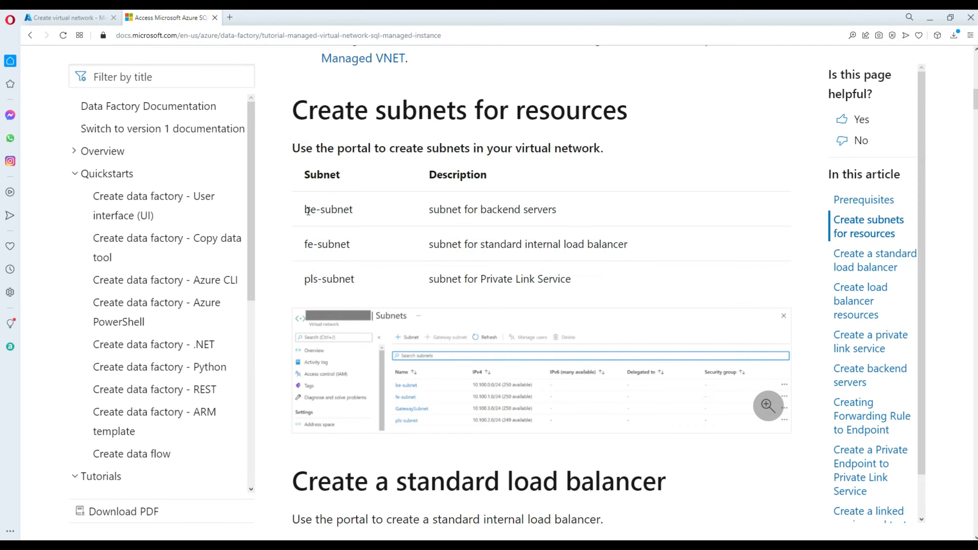
{"action": "left_click_drag", "start_coordinate": [432, 209], "coordinate": [559, 211]}
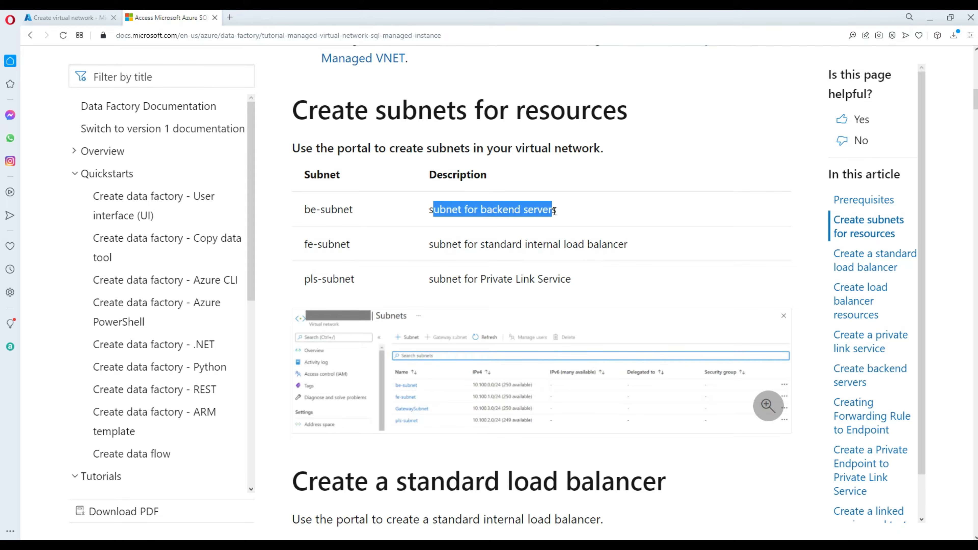
{"action": "left_click", "coordinate": [447, 255]}
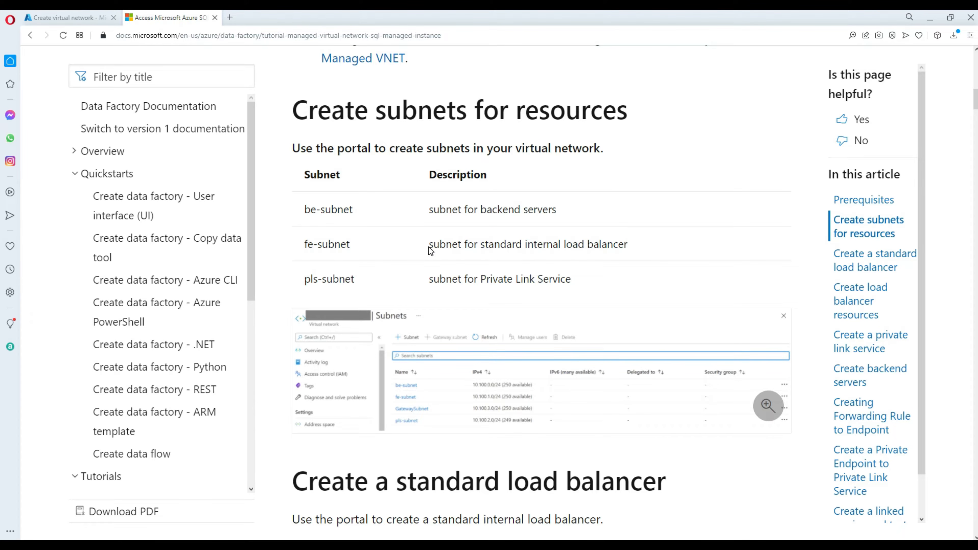
{"action": "left_click_drag", "start_coordinate": [429, 245], "coordinate": [632, 240]}
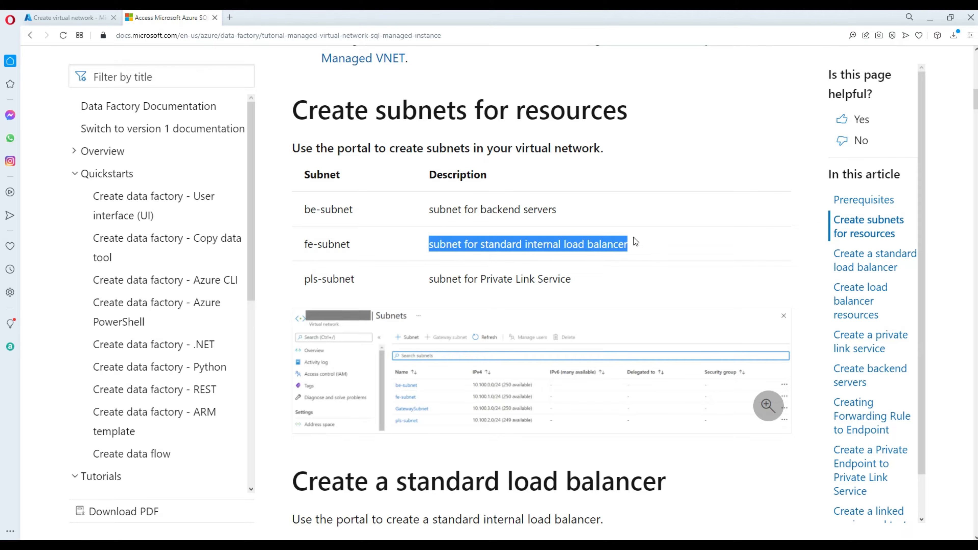
{"action": "left_click", "coordinate": [430, 282]}
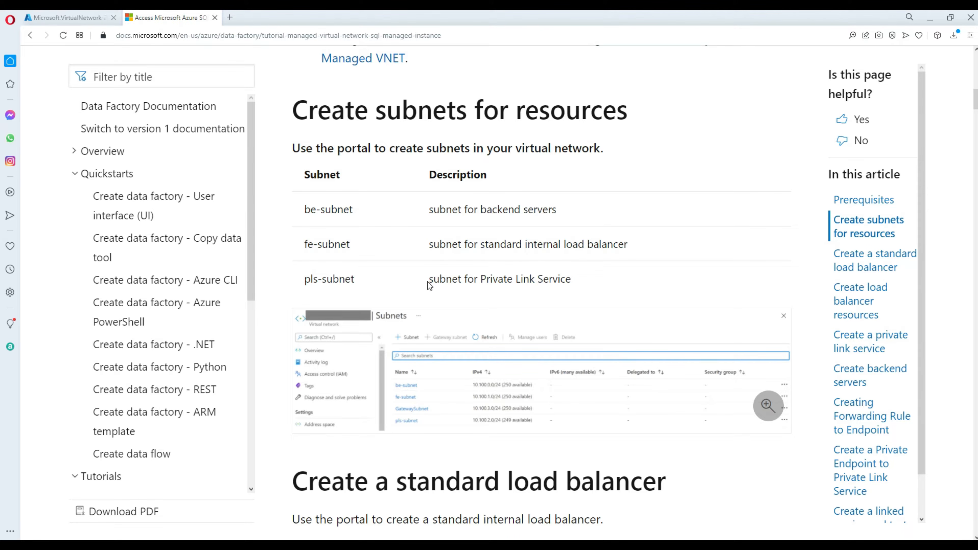
{"action": "left_click_drag", "start_coordinate": [430, 281], "coordinate": [577, 271]}
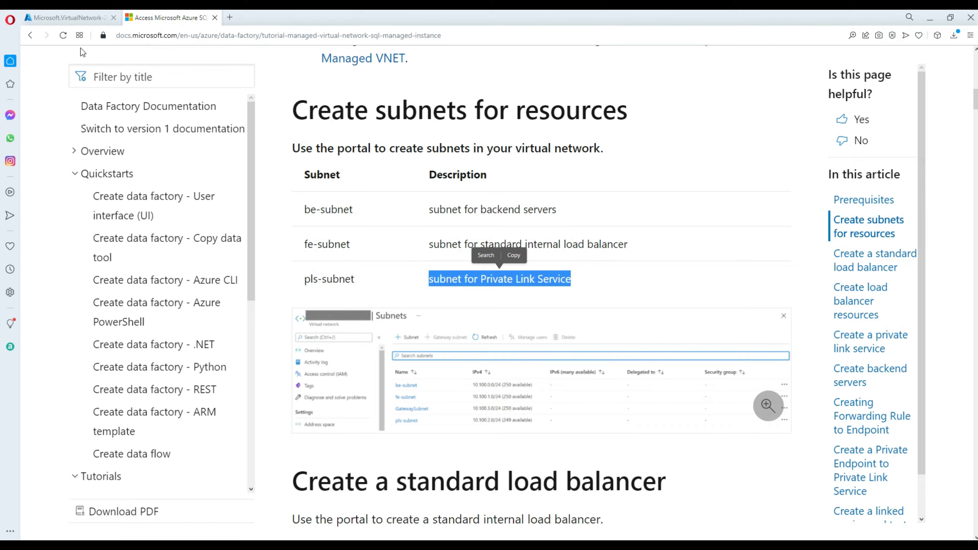
{"action": "left_click", "coordinate": [85, 21]}
{"action": "left_click", "coordinate": [214, 271]}
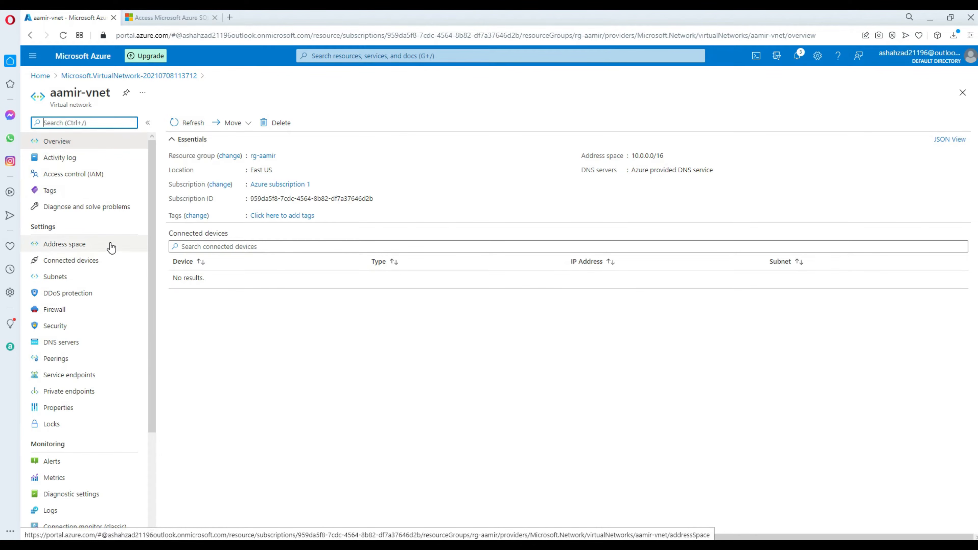
Add a subnet named be-subnet to aamir-vnet, copying the name from the tutorial table.
{"action": "left_click", "coordinate": [72, 282]}
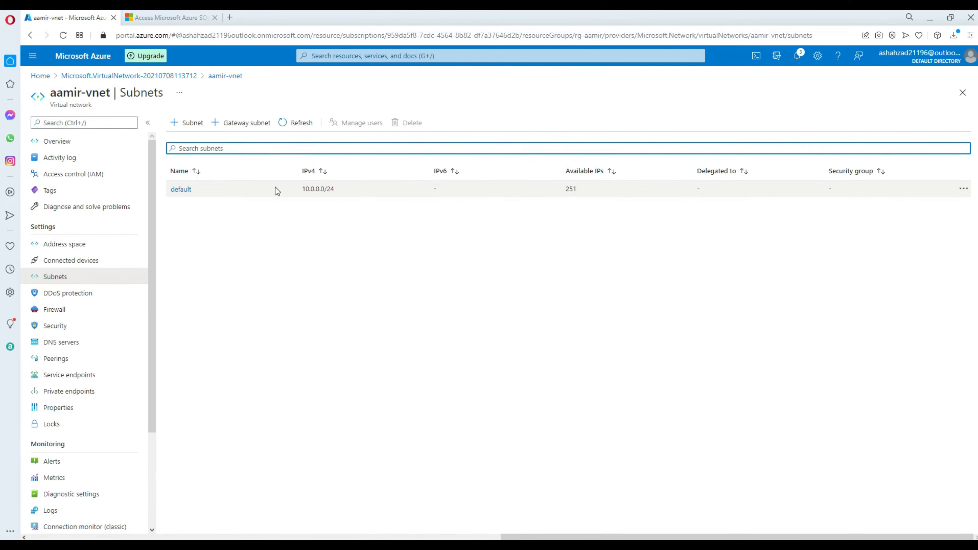
{"action": "left_click", "coordinate": [194, 21]}
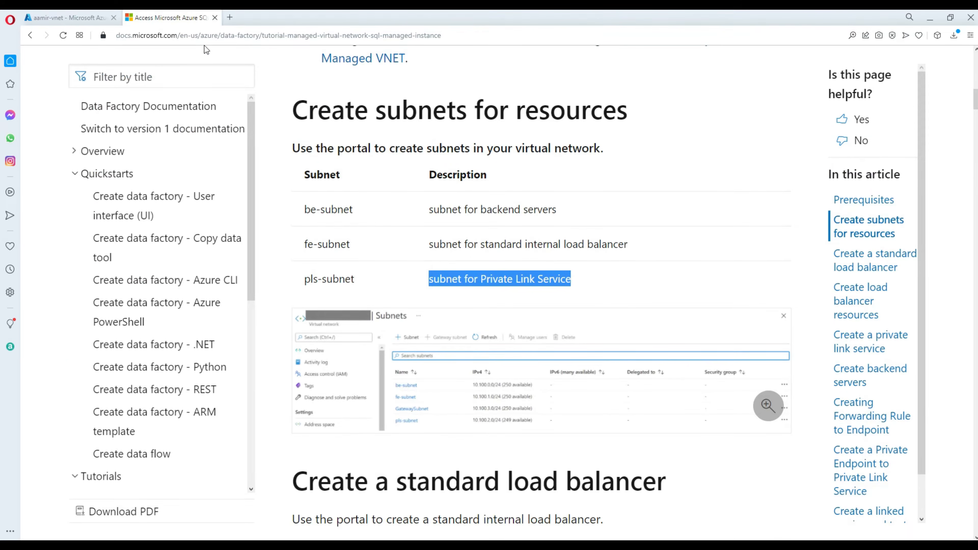
{"action": "left_click_drag", "start_coordinate": [349, 216], "coordinate": [304, 210]}
{"action": "key", "text": "ctrl+c"}
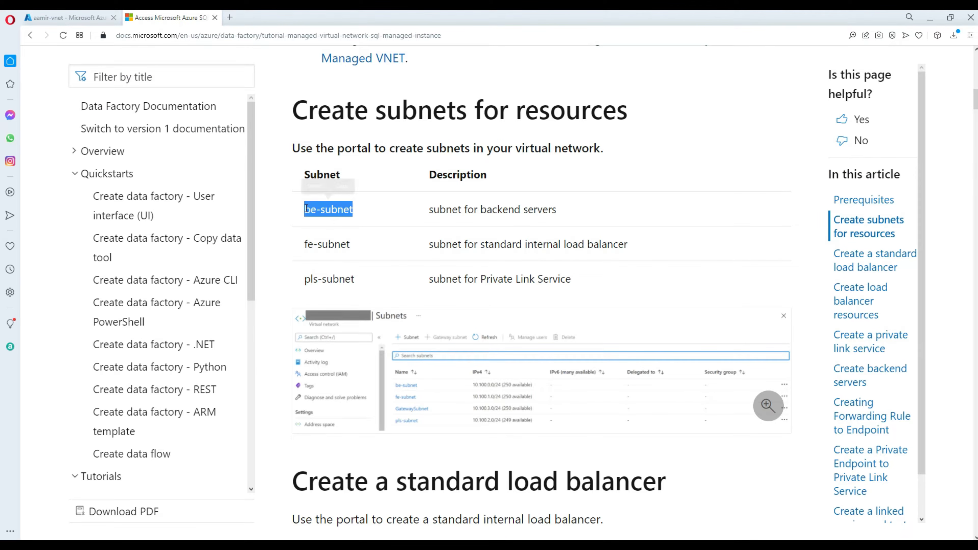
{"action": "right_click", "coordinate": [308, 210]}
{"action": "left_click", "coordinate": [344, 248]}
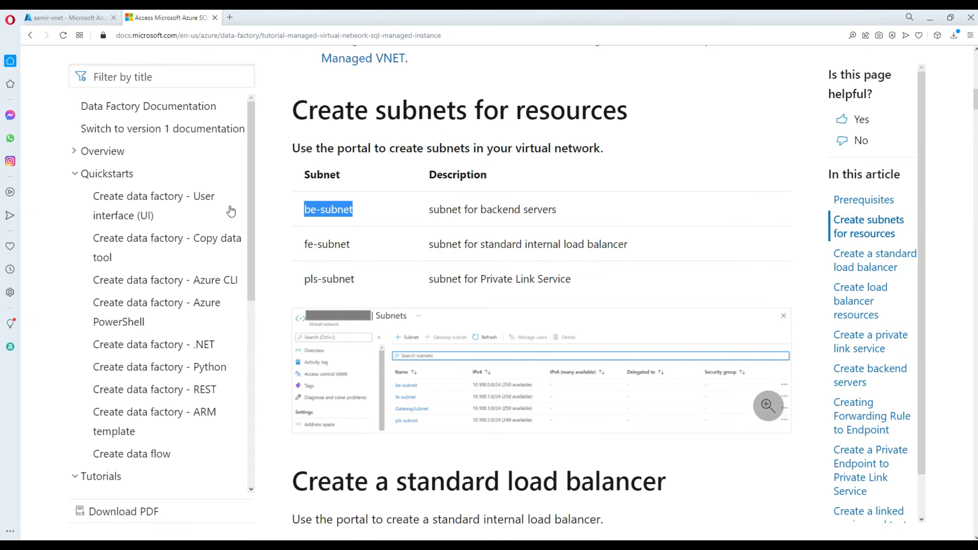
{"action": "left_click", "coordinate": [67, 17]}
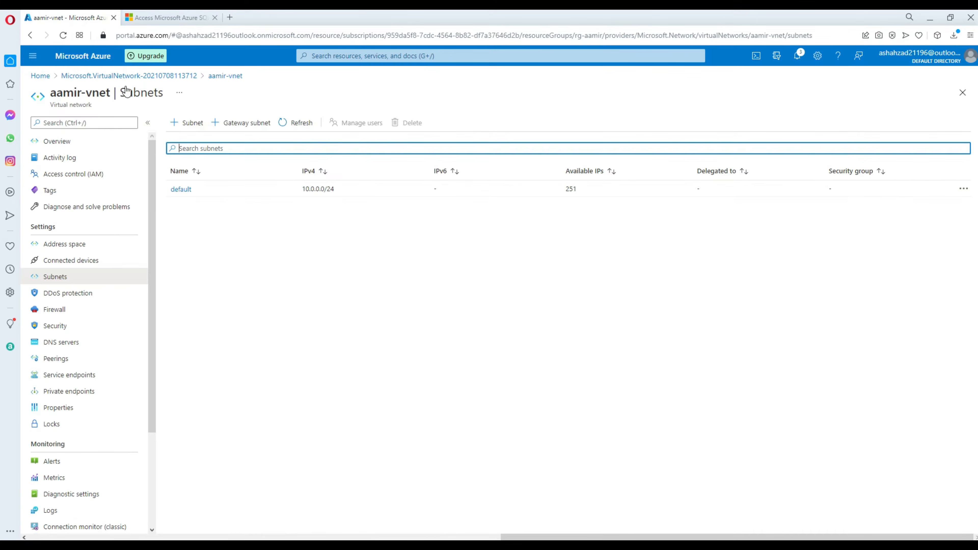
{"action": "left_click", "coordinate": [194, 126]}
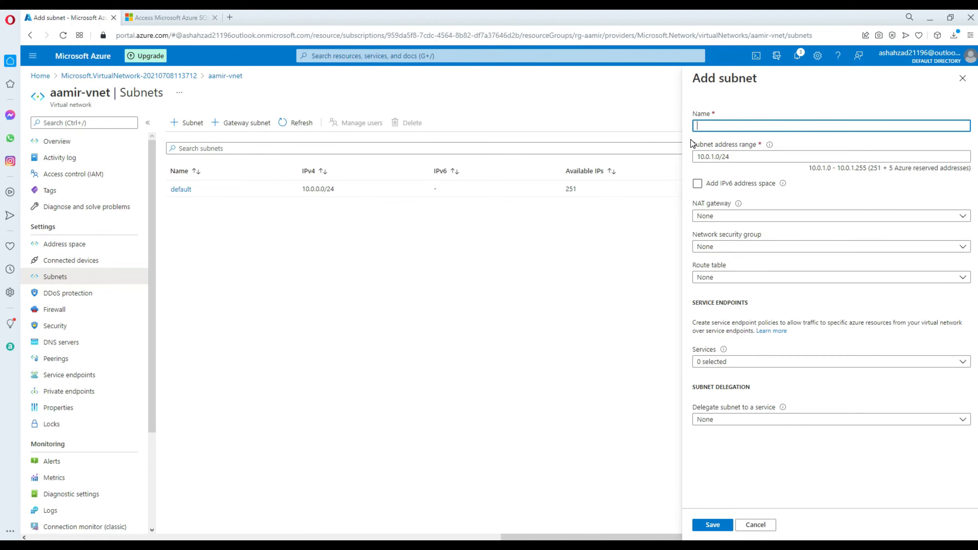
{"action": "key", "text": "ctrl+v"}
{"action": "left_click", "coordinate": [714, 525]}
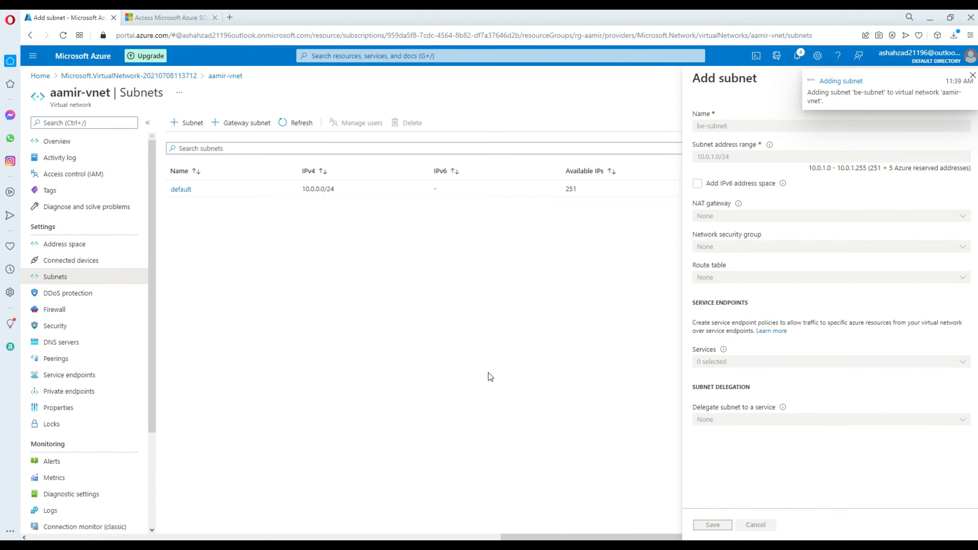
Copy the fe-subnet name from the tutorial's subnet table.
{"action": "left_click", "coordinate": [169, 18]}
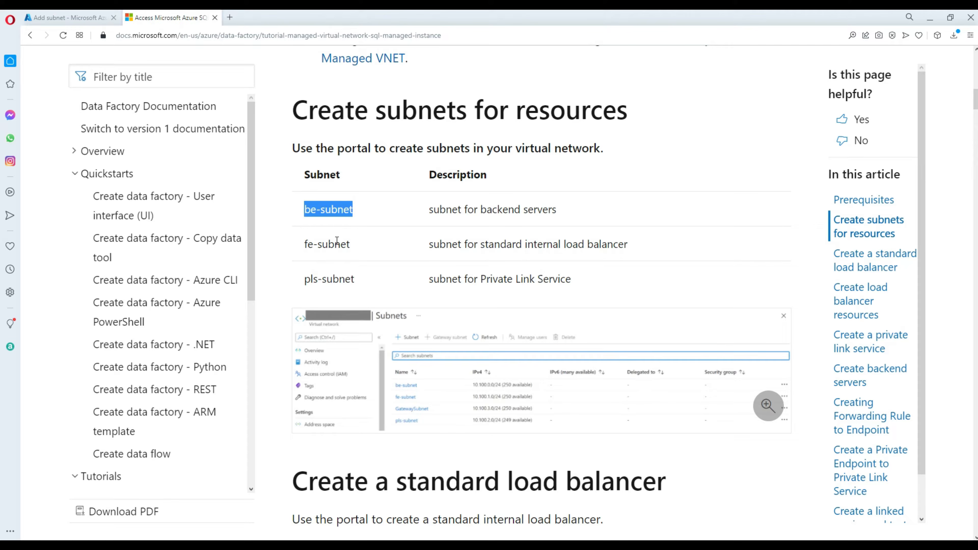
{"action": "left_click_drag", "start_coordinate": [352, 247], "coordinate": [311, 247]}
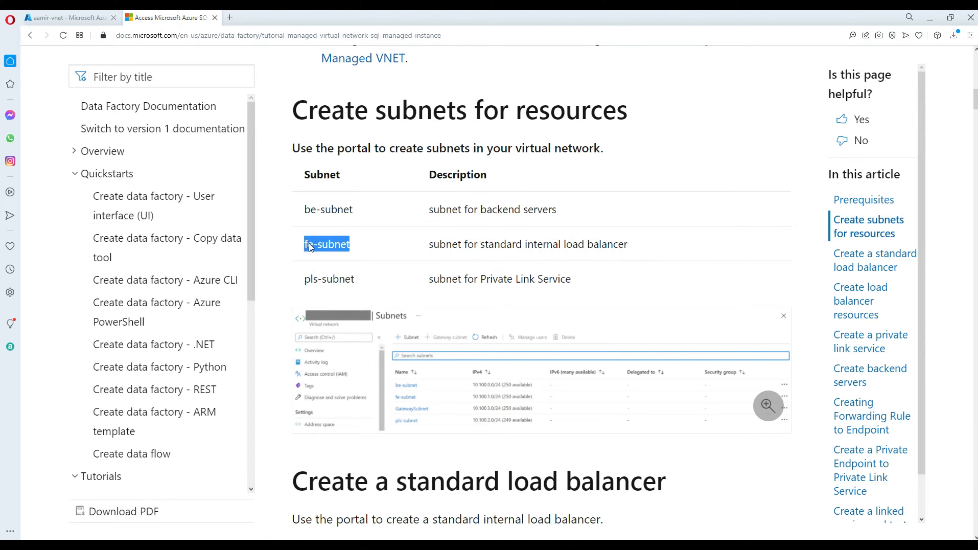
{"action": "right_click", "coordinate": [311, 247]}
{"action": "left_click", "coordinate": [349, 286]}
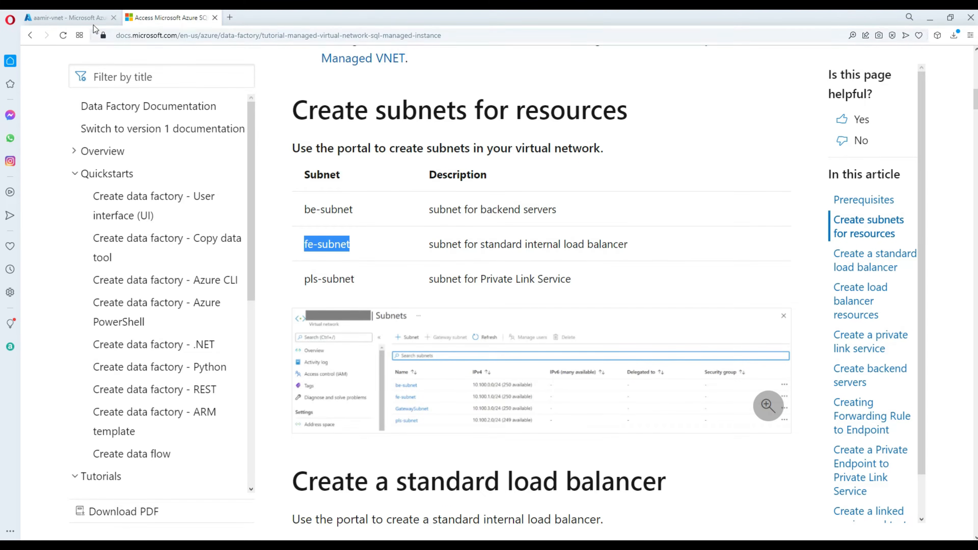
{"action": "left_click", "coordinate": [66, 17]}
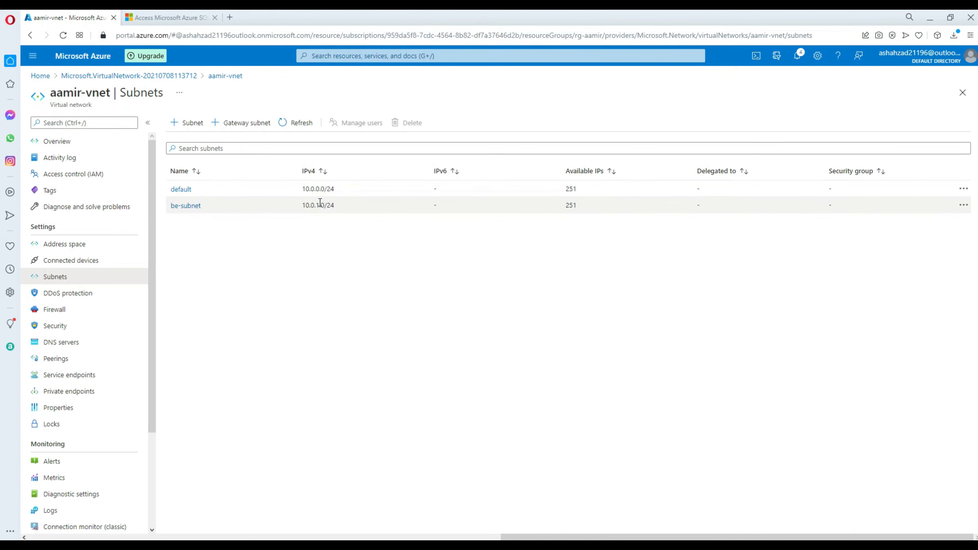
Add fe-subnet to aamir-vnet and select pls-subnet in the tutorial table.
{"action": "left_click_drag", "start_coordinate": [320, 205], "coordinate": [317, 246]}
{"action": "left_click", "coordinate": [317, 247]}
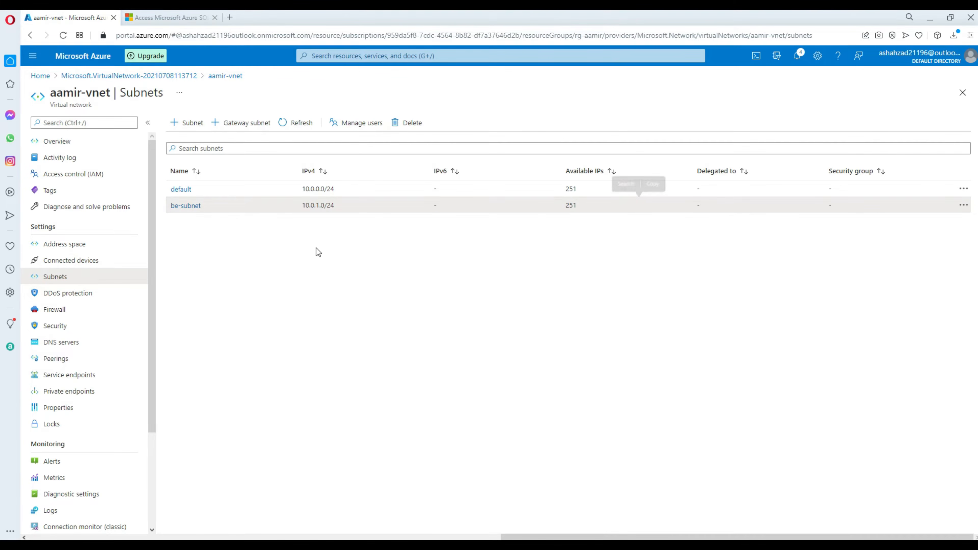
{"action": "left_click", "coordinate": [193, 123]}
{"action": "type", "text": "fe-subnet"}
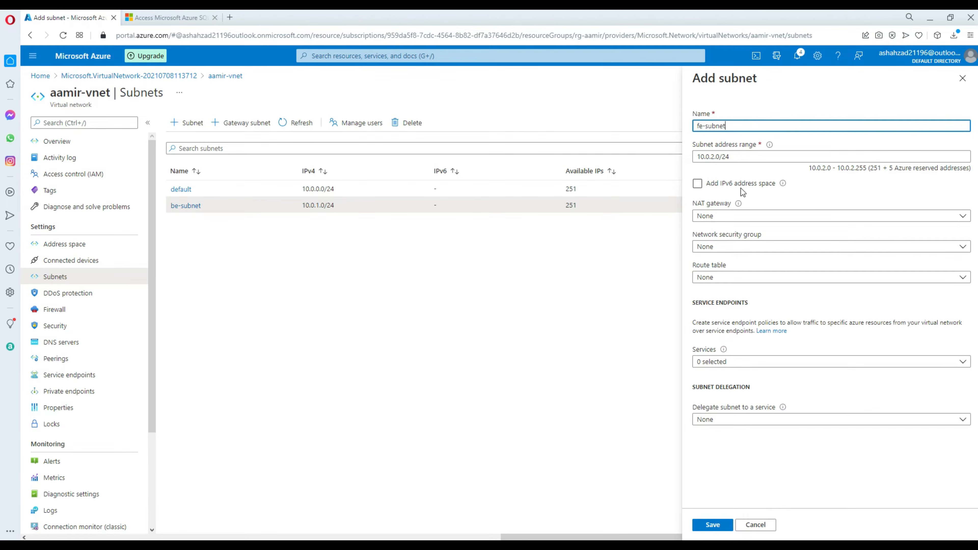
{"action": "left_click", "coordinate": [712, 525]}
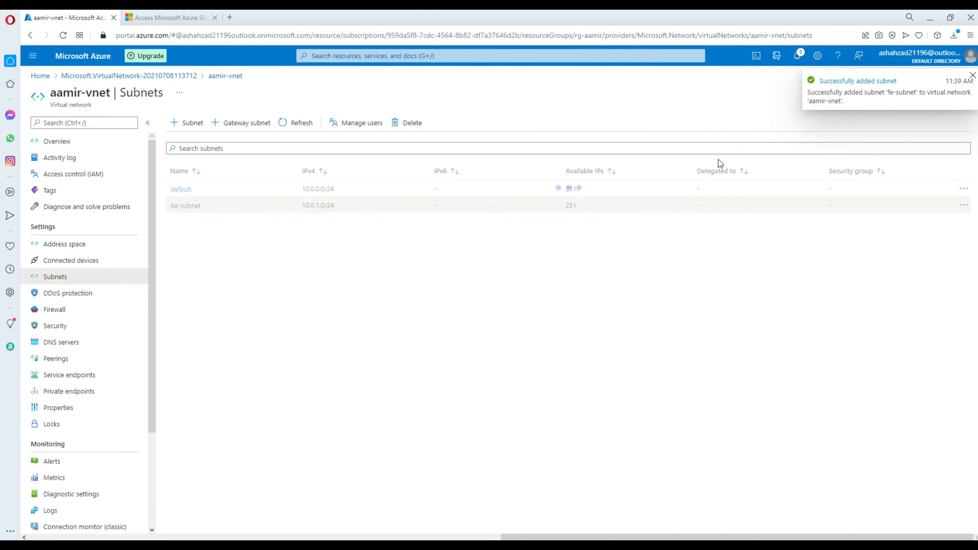
{"action": "left_click", "coordinate": [162, 22]}
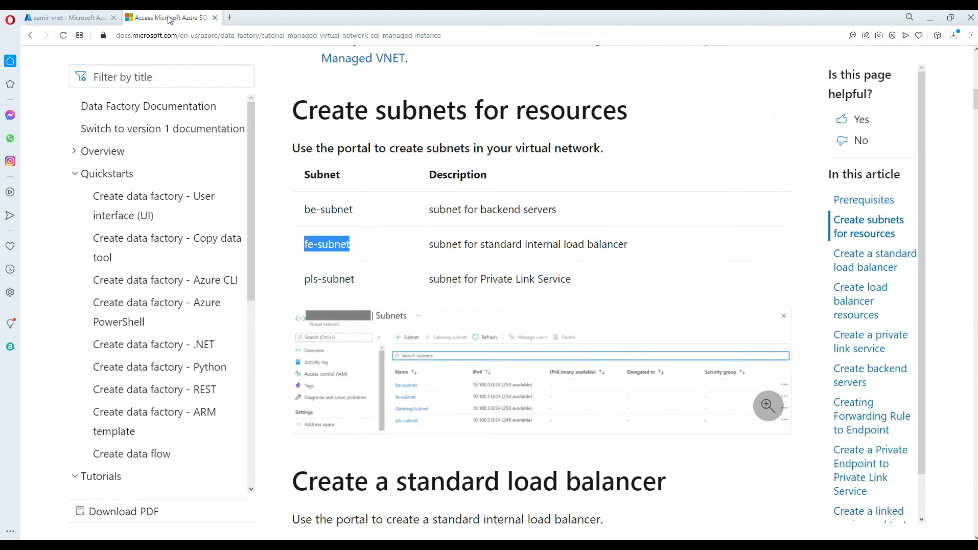
{"action": "left_click_drag", "start_coordinate": [354, 279], "coordinate": [304, 278]}
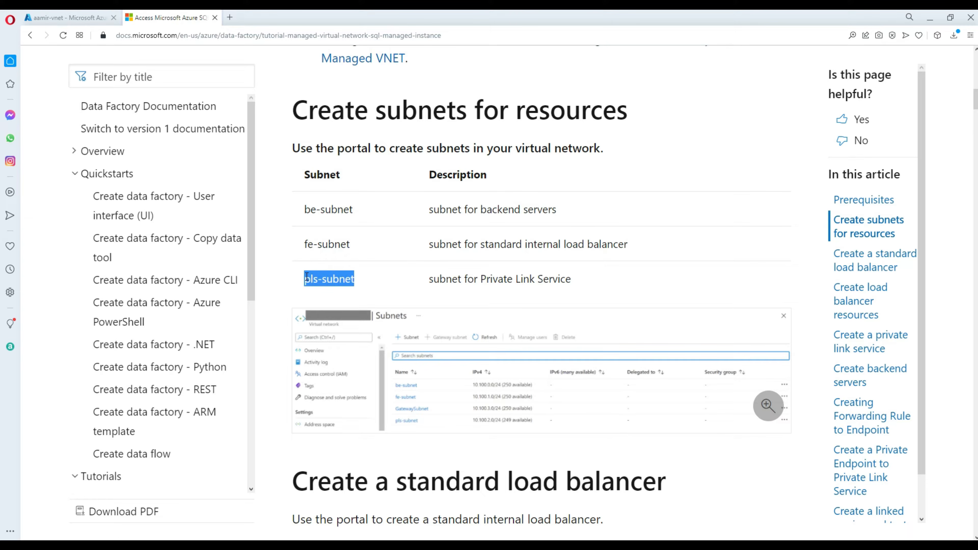
Copy pls-subnet from the tutorial and add it as a new aamir-vnet subnet.
{"action": "right_click", "coordinate": [312, 276]}
{"action": "left_click", "coordinate": [348, 316]}
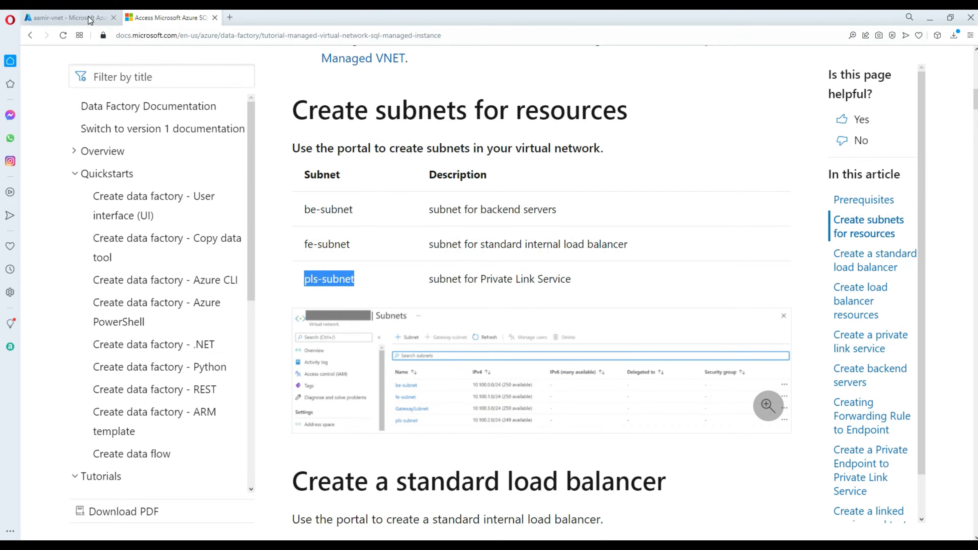
{"action": "left_click", "coordinate": [98, 18]}
{"action": "left_click", "coordinate": [194, 123]}
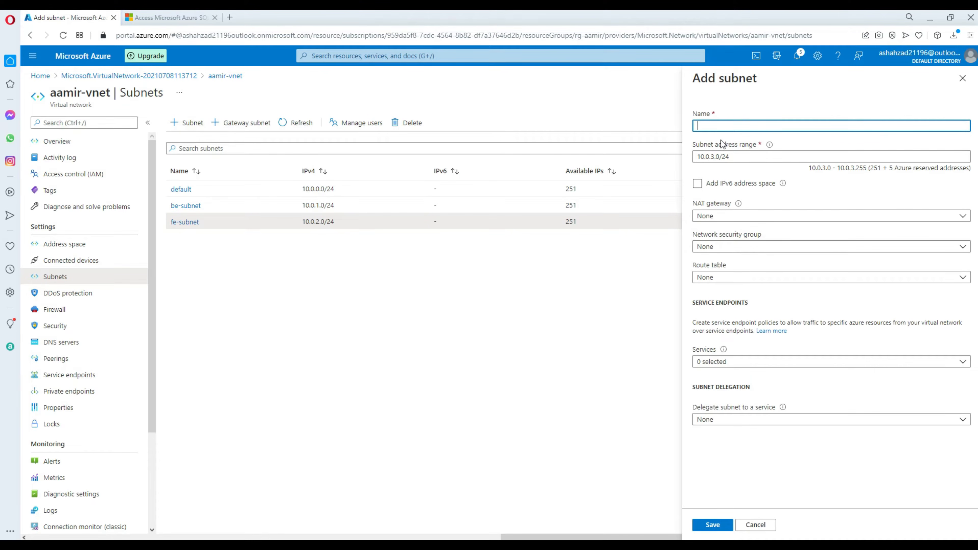
{"action": "key", "text": "ctrl+v"}
{"action": "left_click", "coordinate": [712, 524]}
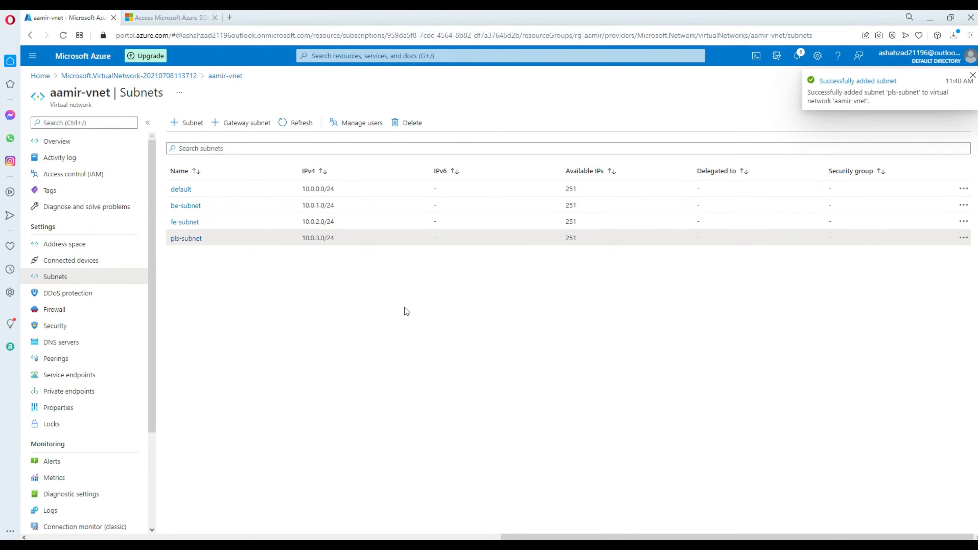
Add the vm-subnet and mi-subnet subnets to aamir-vnet.
{"action": "left_click", "coordinate": [189, 123]}
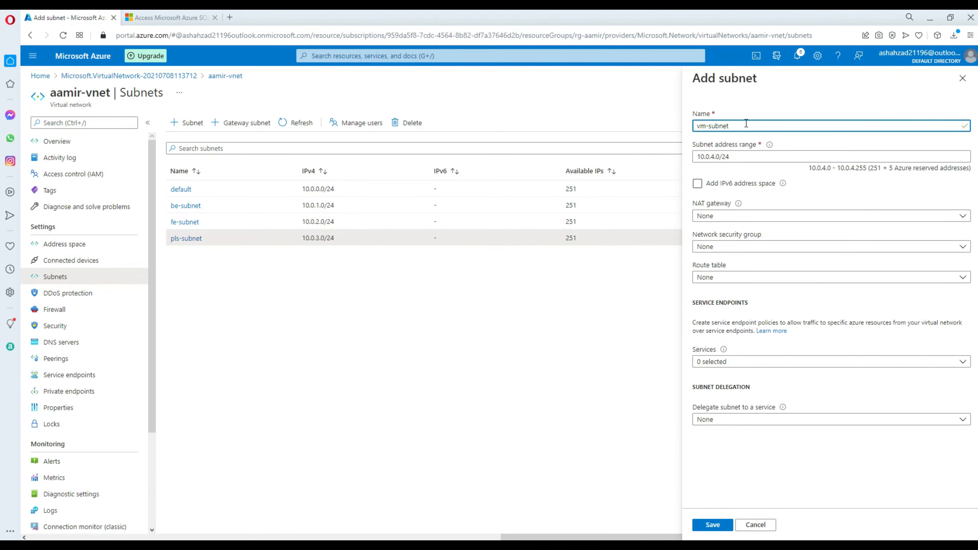
{"action": "left_click", "coordinate": [712, 525]}
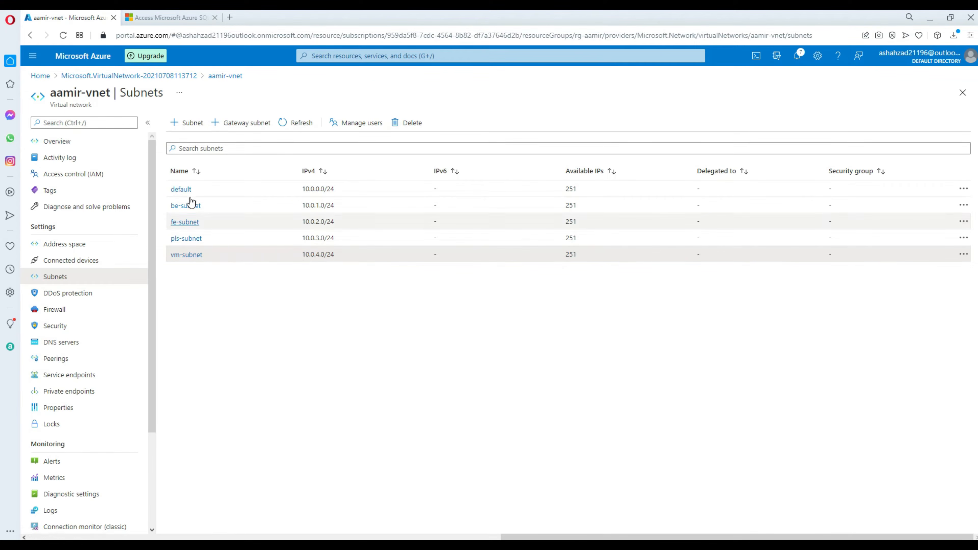
{"action": "left_click", "coordinate": [189, 124]}
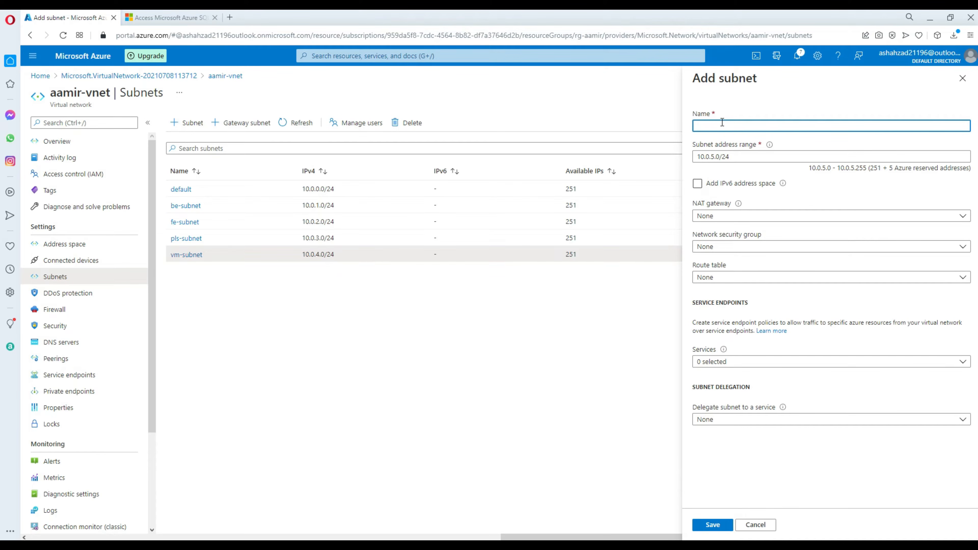
{"action": "type", "text": "mi-"}
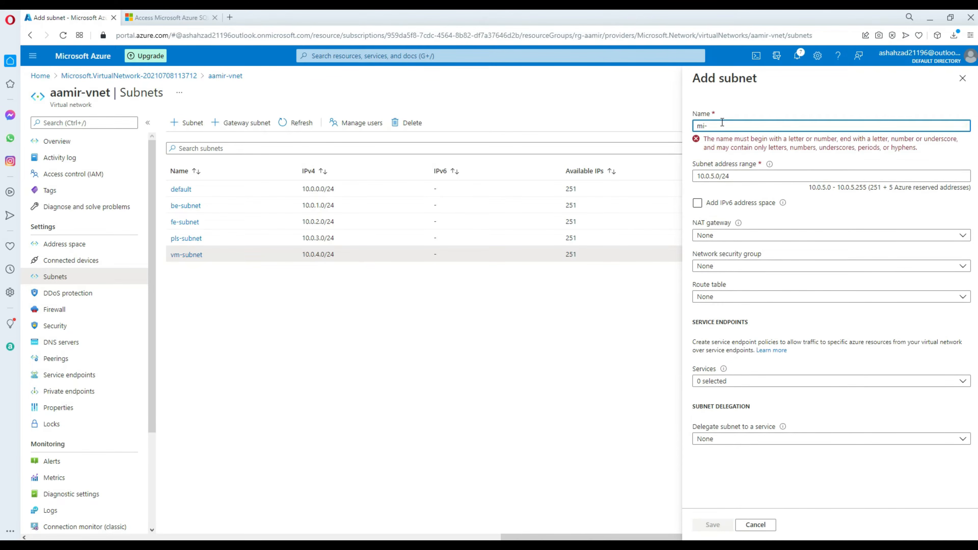
{"action": "type", "text": "subnet"}
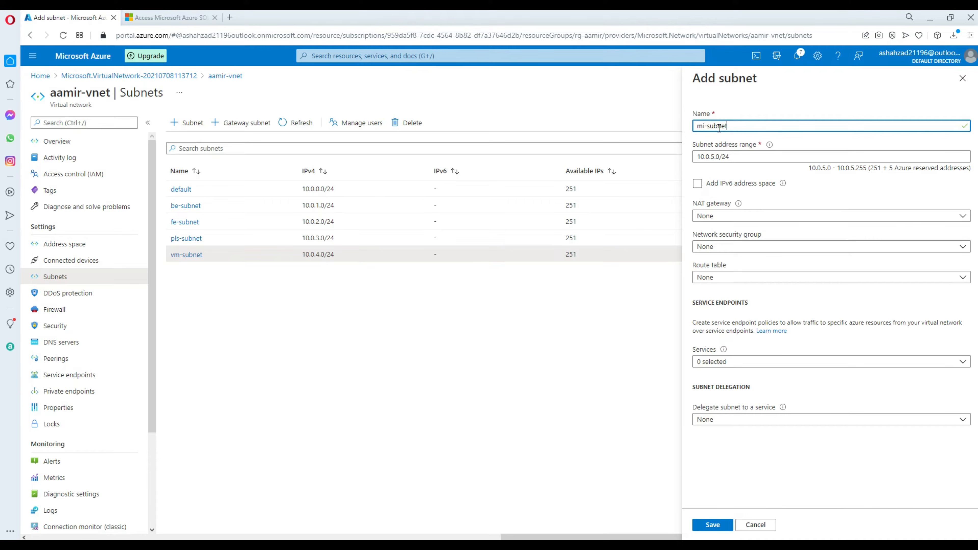
{"action": "left_click", "coordinate": [716, 527]}
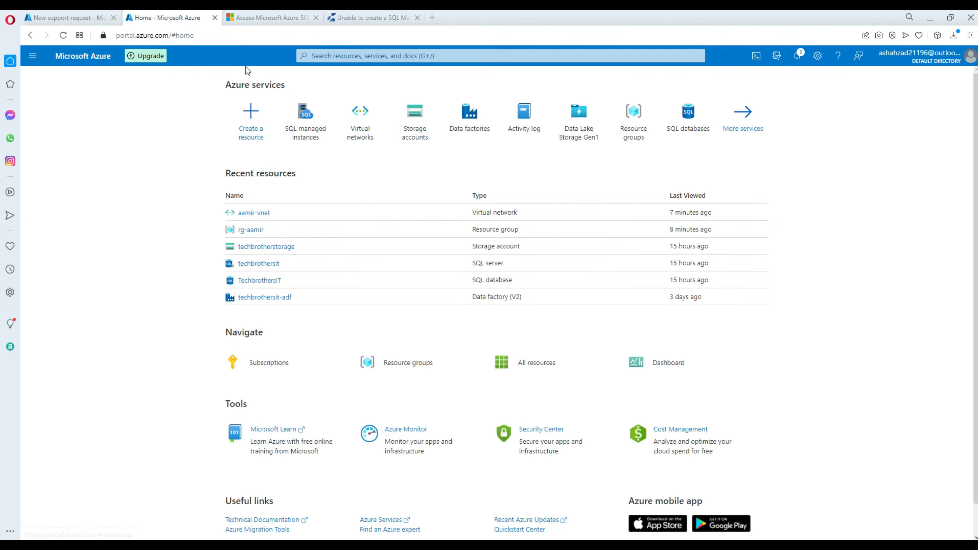
Search 'sql server mana' and open SQL managed instances to create a new instance.
{"action": "left_click", "coordinate": [346, 56]}
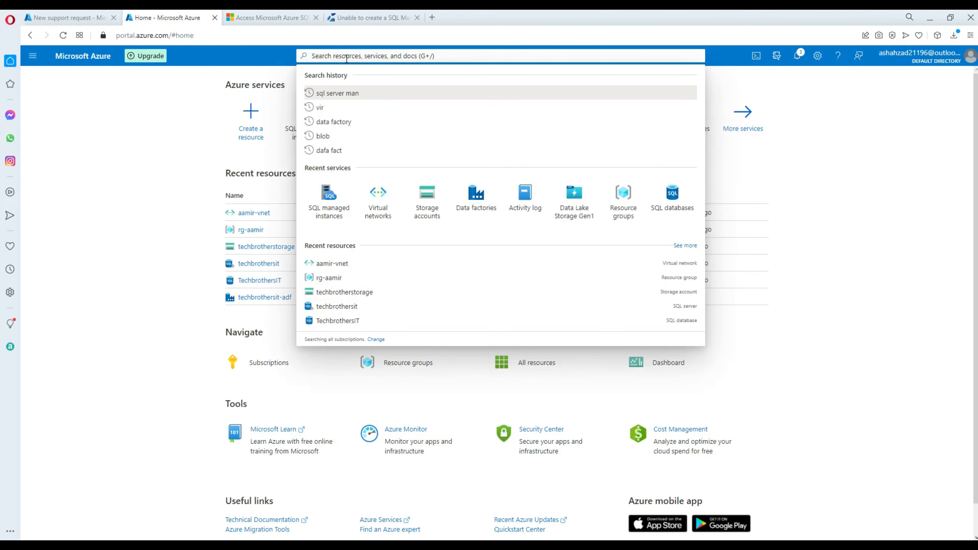
{"action": "left_click", "coordinate": [162, 145]}
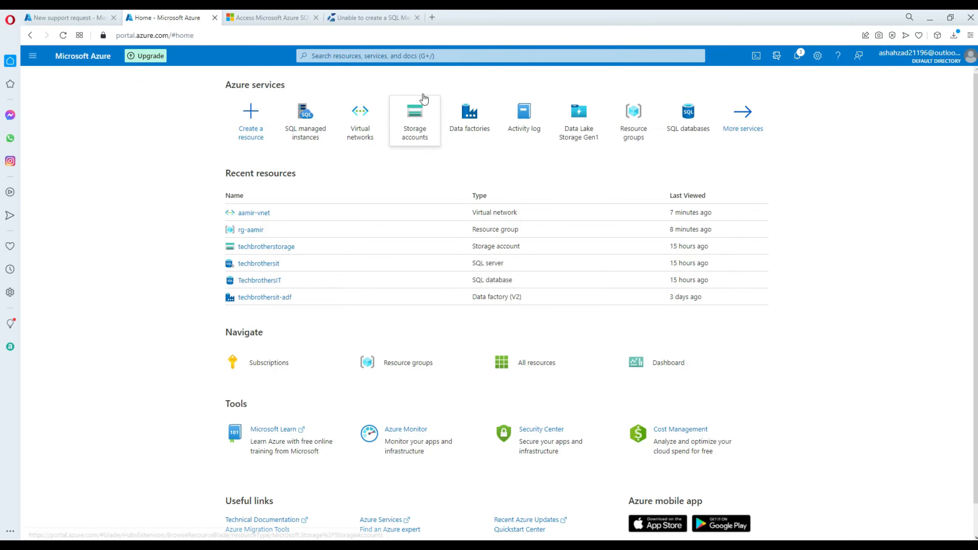
{"action": "left_click", "coordinate": [455, 55]}
{"action": "type", "text": "sql server mana"}
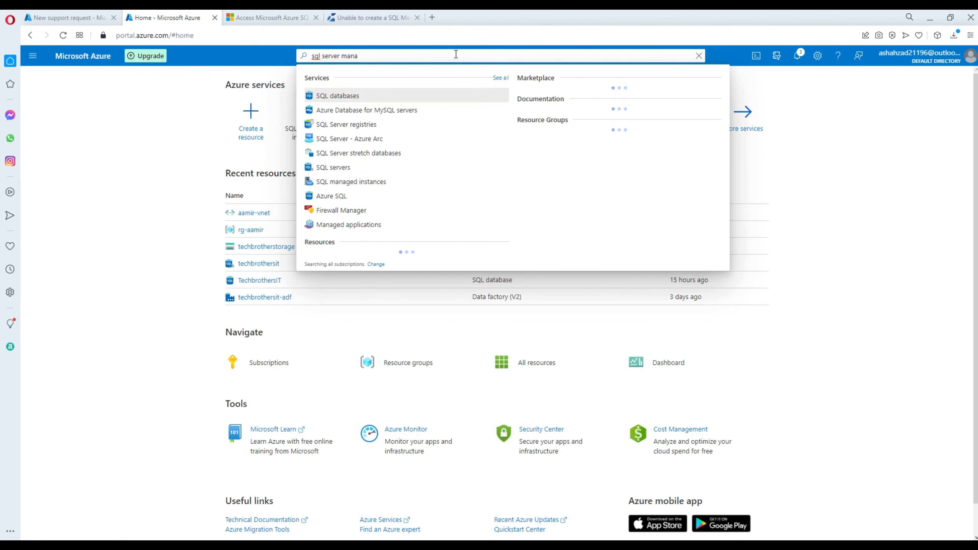
{"action": "left_click", "coordinate": [379, 181]}
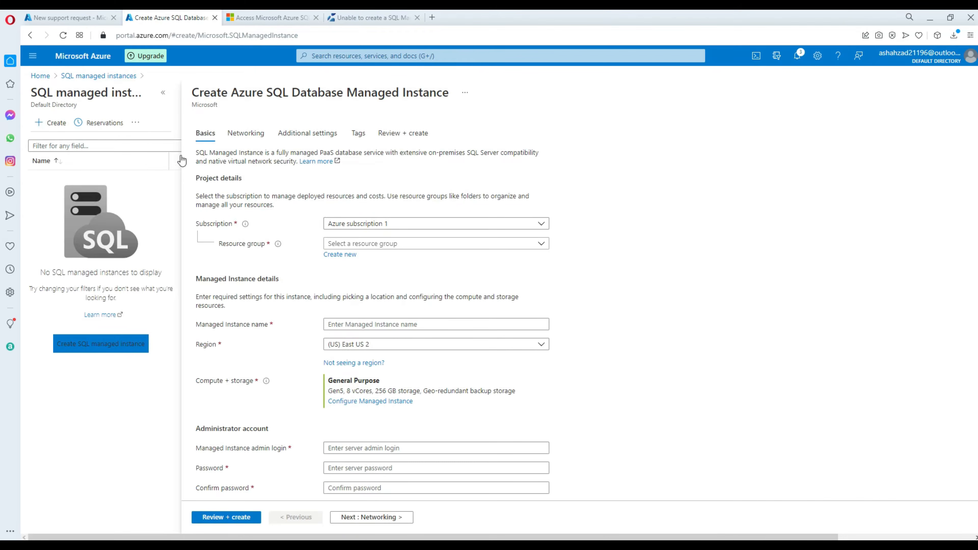
Name the managed instance aamir-mi in resource group rg-aamir, region (US) East US.
{"action": "left_click", "coordinate": [381, 245]}
{"action": "left_click", "coordinate": [359, 294]}
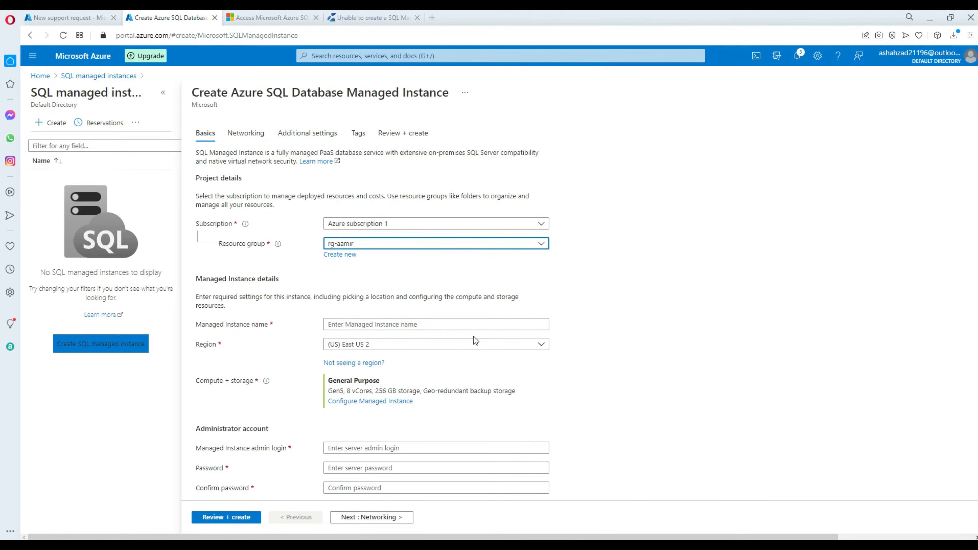
{"action": "left_click", "coordinate": [438, 324]}
{"action": "type", "text": "aamir"}
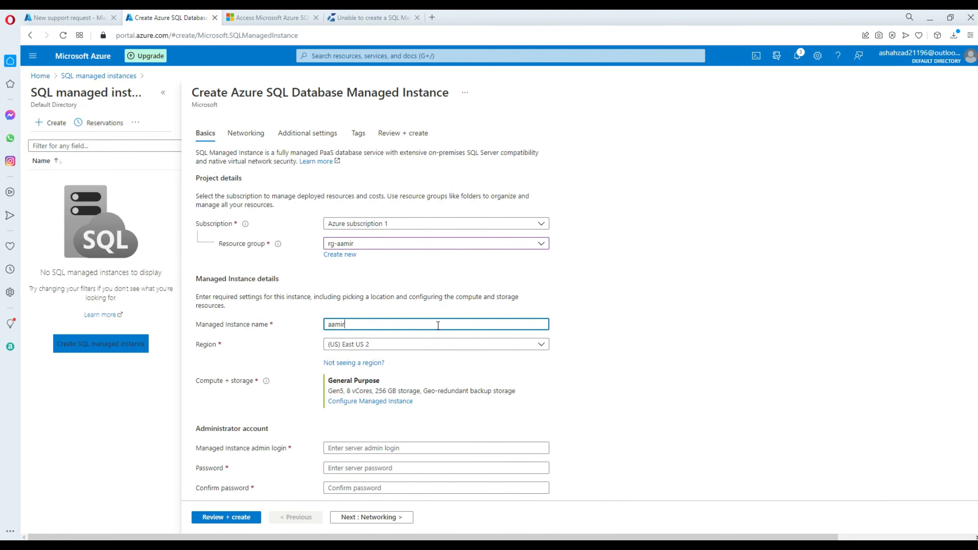
{"action": "type", "text": "-mi"}
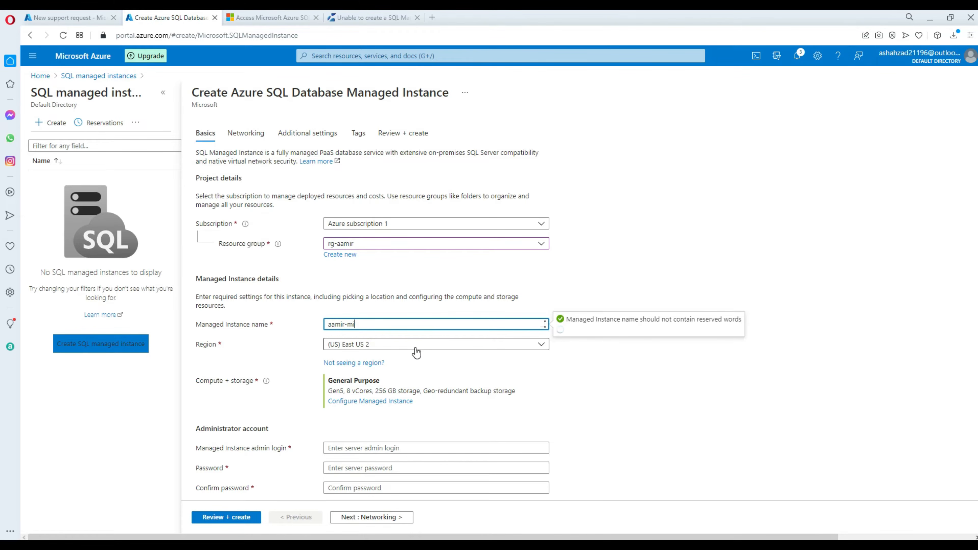
{"action": "left_click", "coordinate": [416, 349]}
{"action": "left_click", "coordinate": [371, 107]}
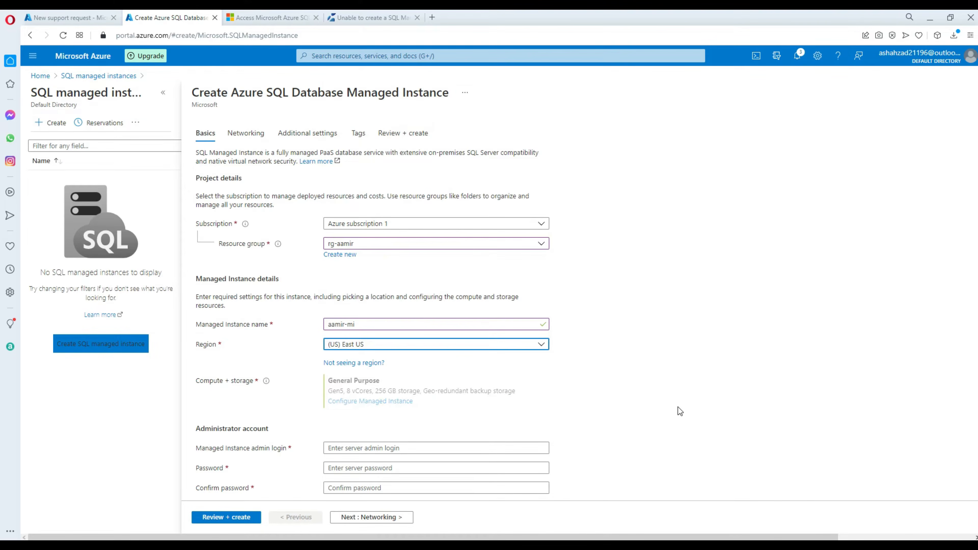
{"action": "scroll", "coordinate": [680, 395], "scroll_direction": "down", "scroll_amount": 1}
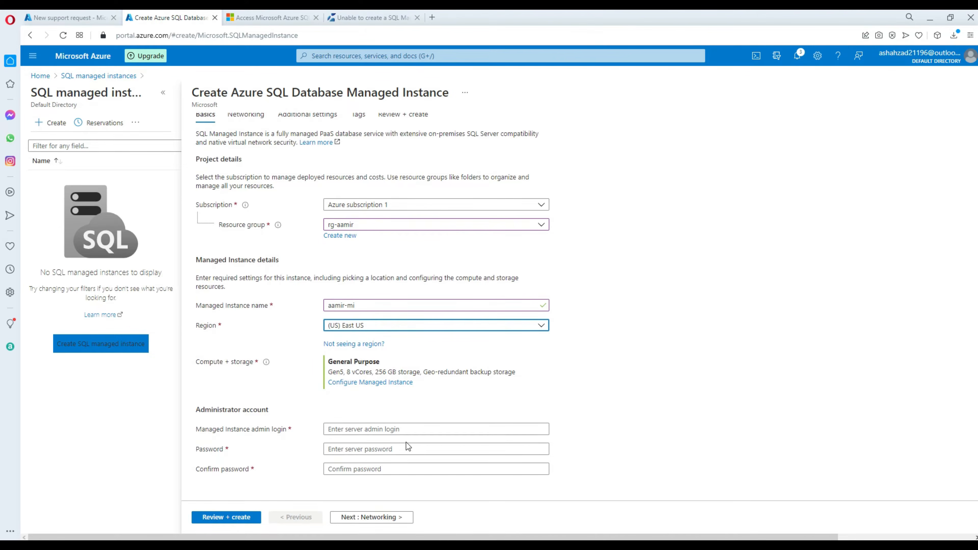
Enter the administrator login and a matching confirmed password, then go to Networking.
{"action": "left_click", "coordinate": [363, 431]}
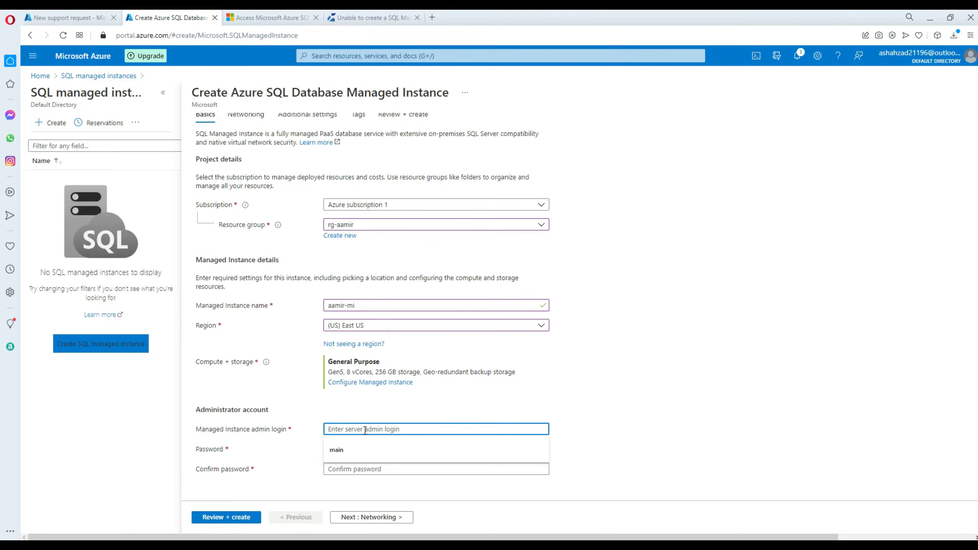
{"action": "type", "text": "ashahzad"}
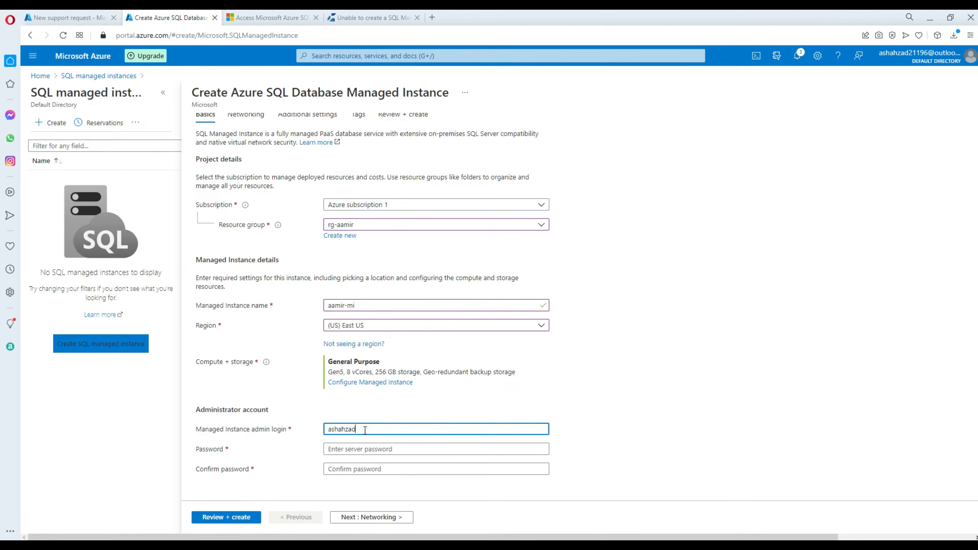
{"action": "left_click", "coordinate": [363, 449]}
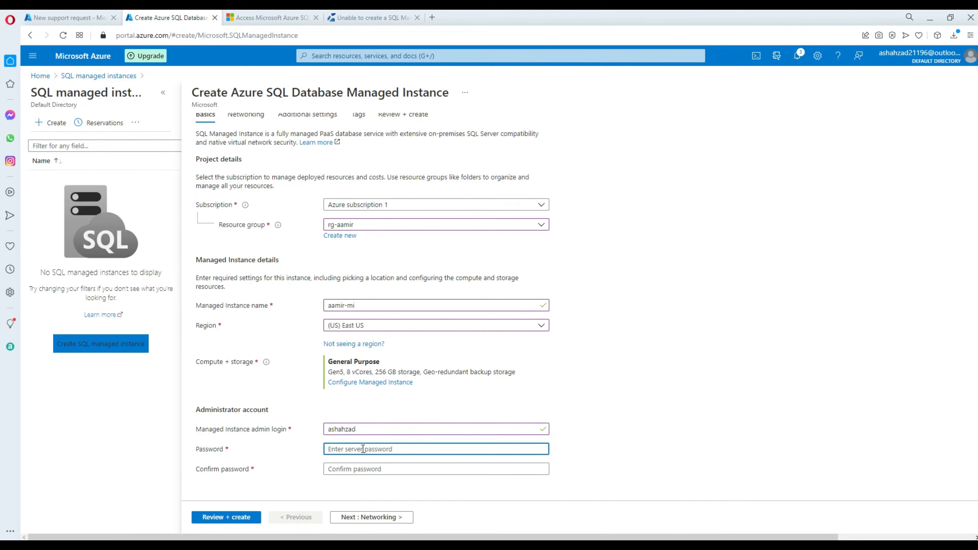
{"action": "type", "text": "Password"}
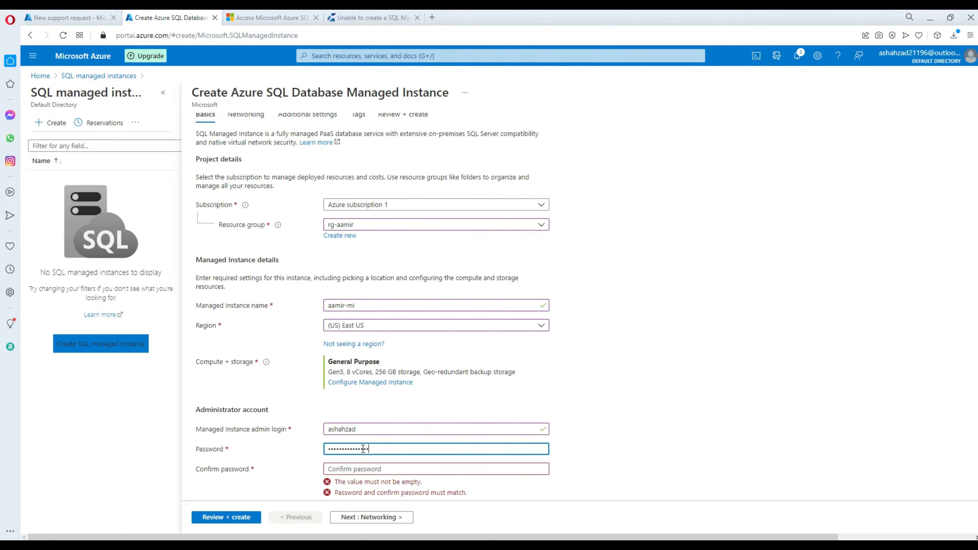
{"action": "left_click", "coordinate": [356, 468]}
{"action": "type", "text": "Pass"}
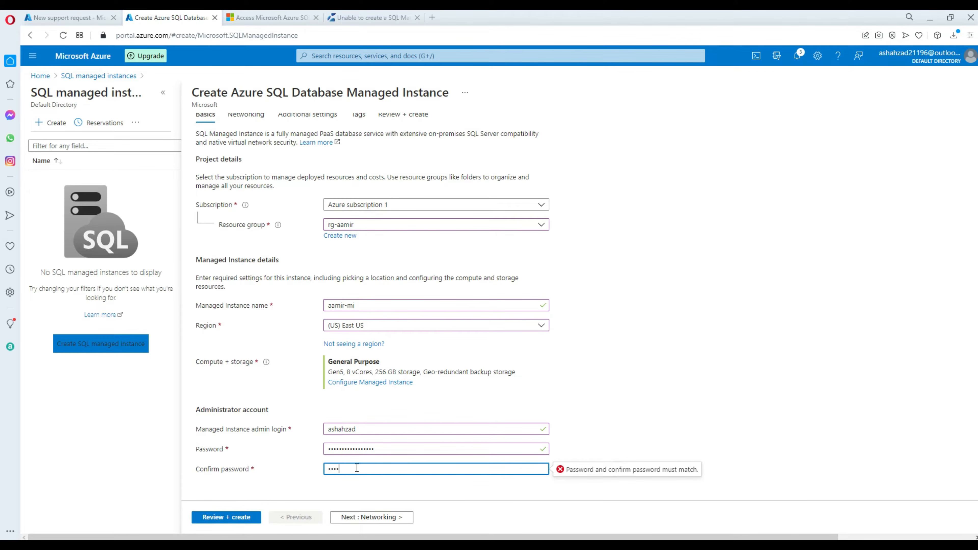
{"action": "type", "text": "•••••"}
{"action": "left_click", "coordinate": [631, 409]}
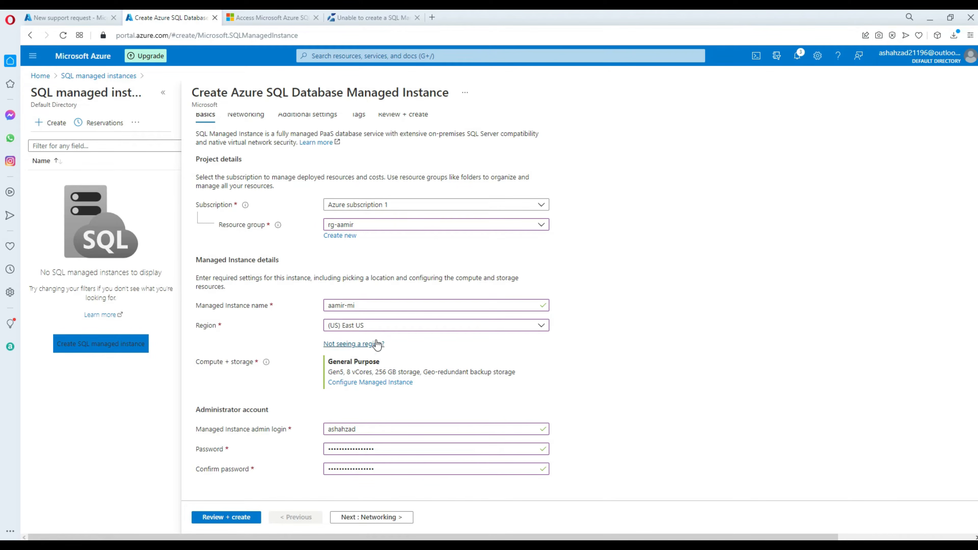
{"action": "left_click", "coordinate": [358, 520]}
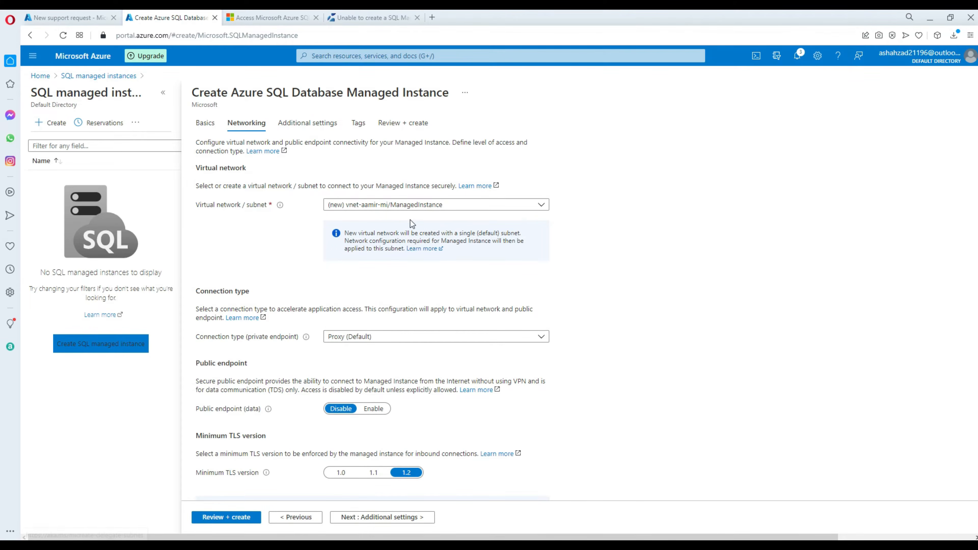
Connect the instance to aamir-vnet/mi-subnet and proceed to Additional settings.
{"action": "left_click", "coordinate": [368, 211]}
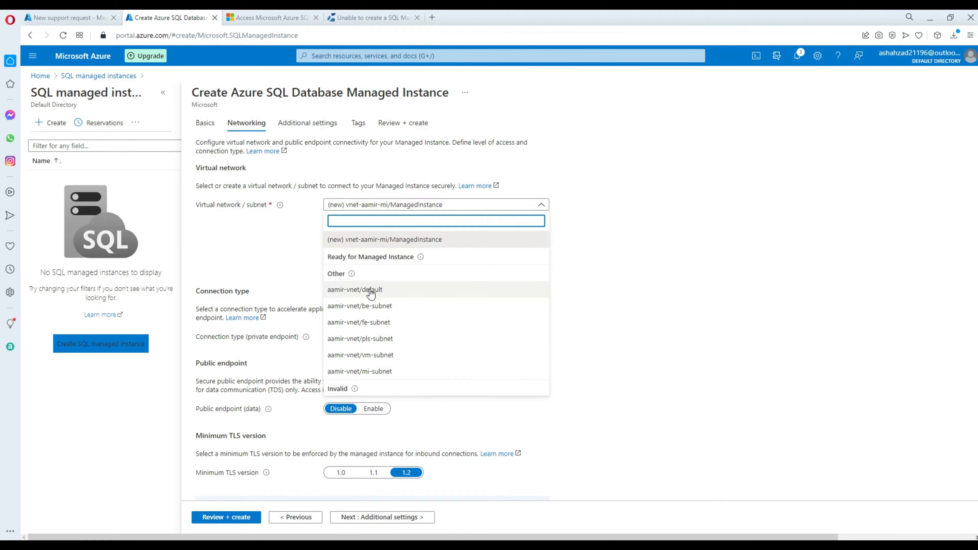
{"action": "left_click", "coordinate": [365, 372]}
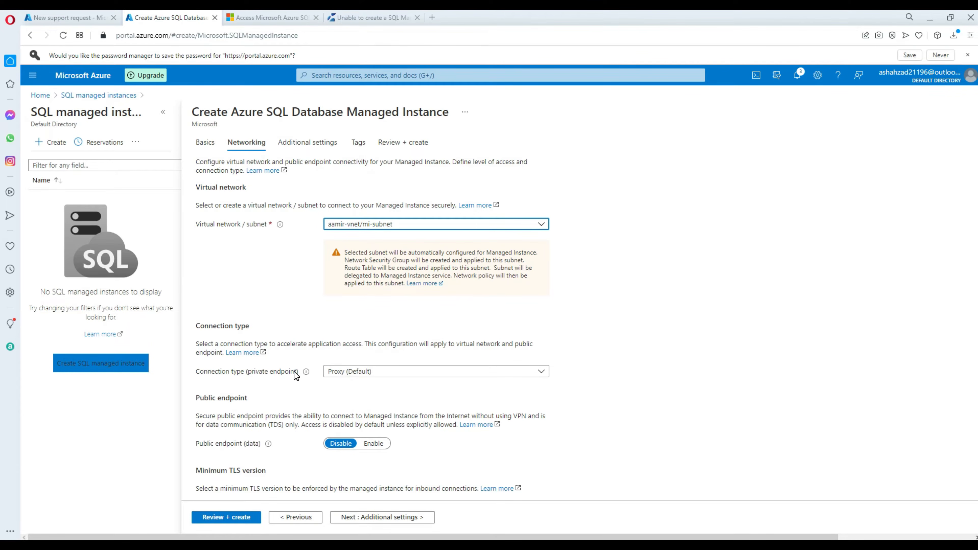
{"action": "scroll", "coordinate": [374, 386], "scroll_direction": "down", "scroll_amount": 2}
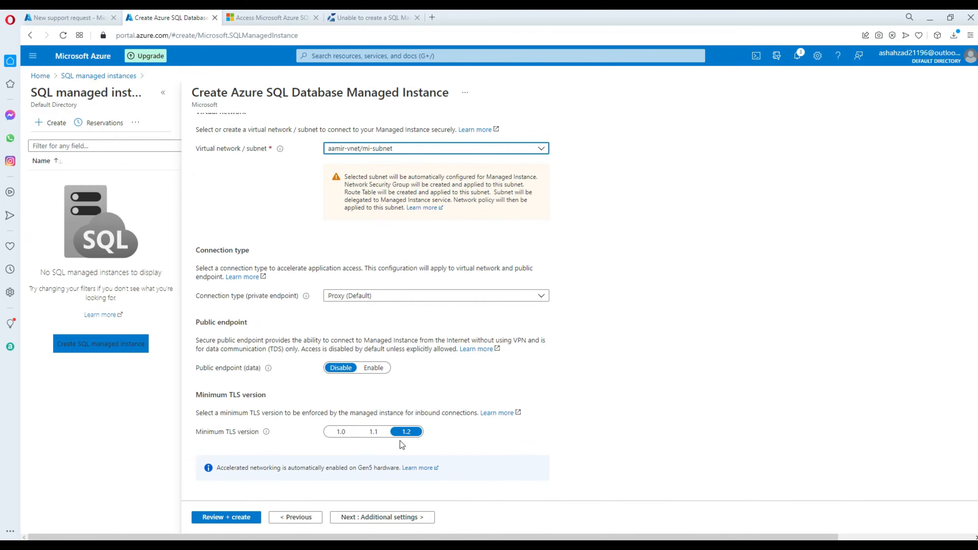
{"action": "scroll", "coordinate": [509, 389], "scroll_direction": "up", "scroll_amount": 2}
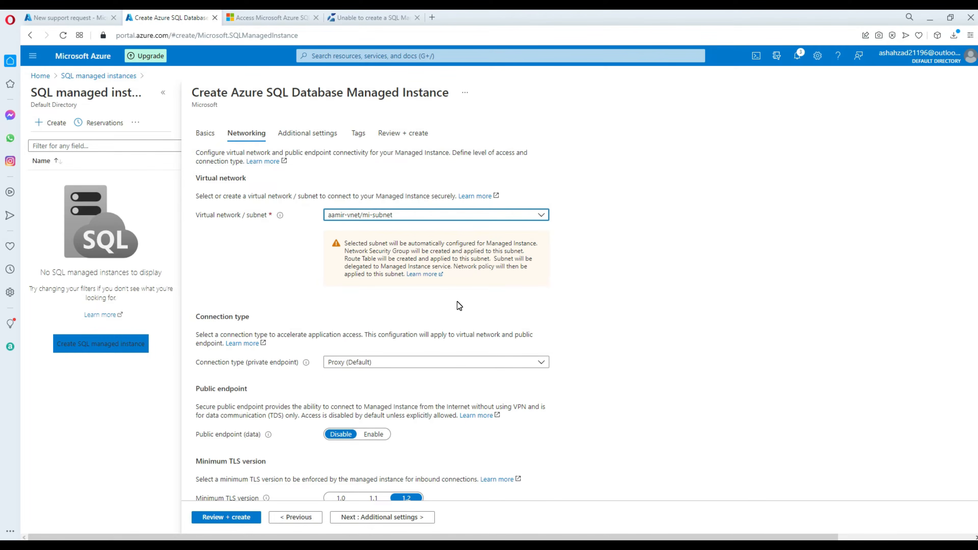
{"action": "scroll", "coordinate": [460, 305], "scroll_direction": "down", "scroll_amount": 2}
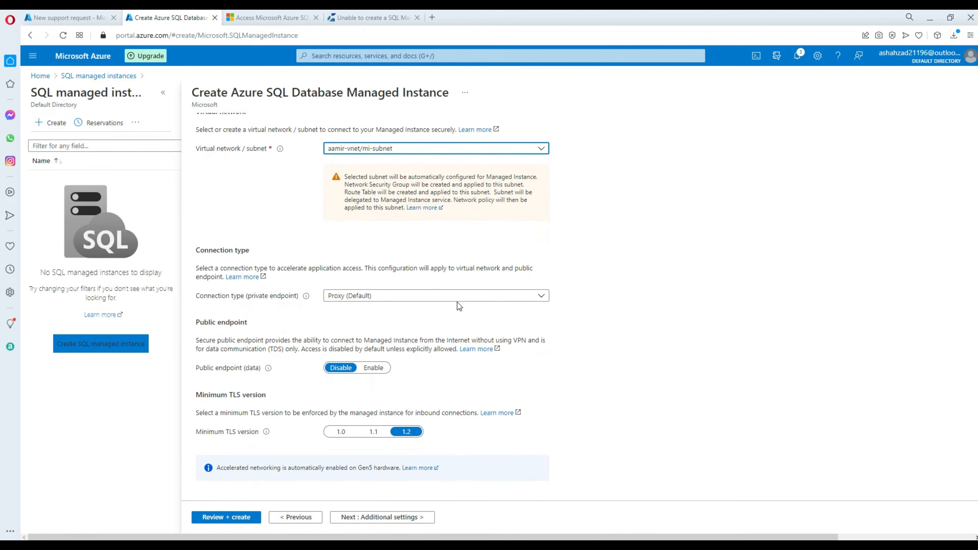
{"action": "left_click", "coordinate": [402, 514]}
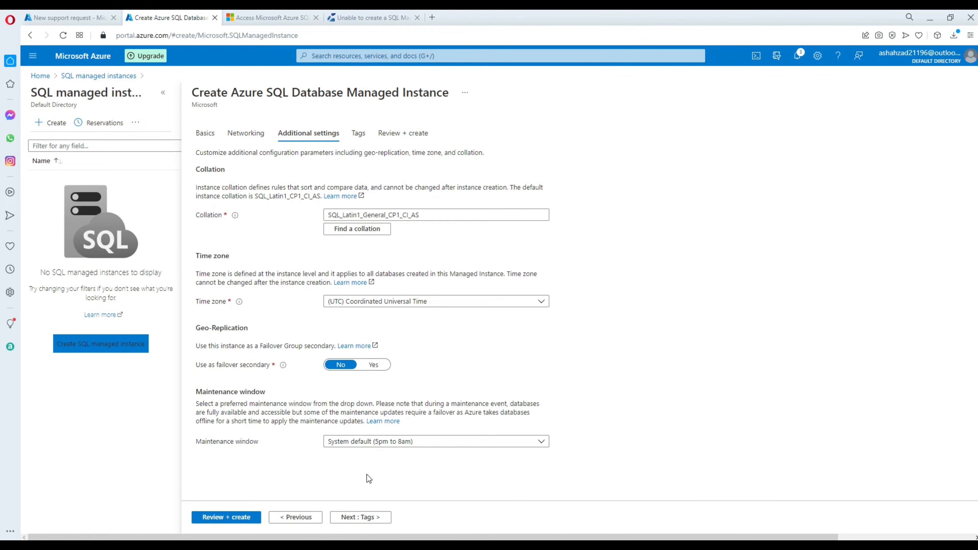
Advance through Tags to the Review + create summary estimating 1527.84 USD per month.
{"action": "left_click", "coordinate": [365, 520]}
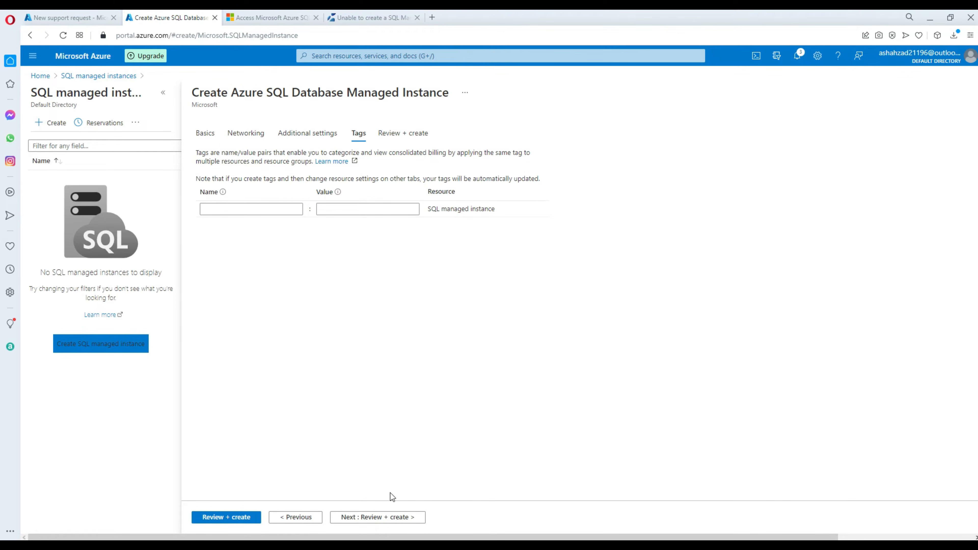
{"action": "left_click", "coordinate": [375, 518]}
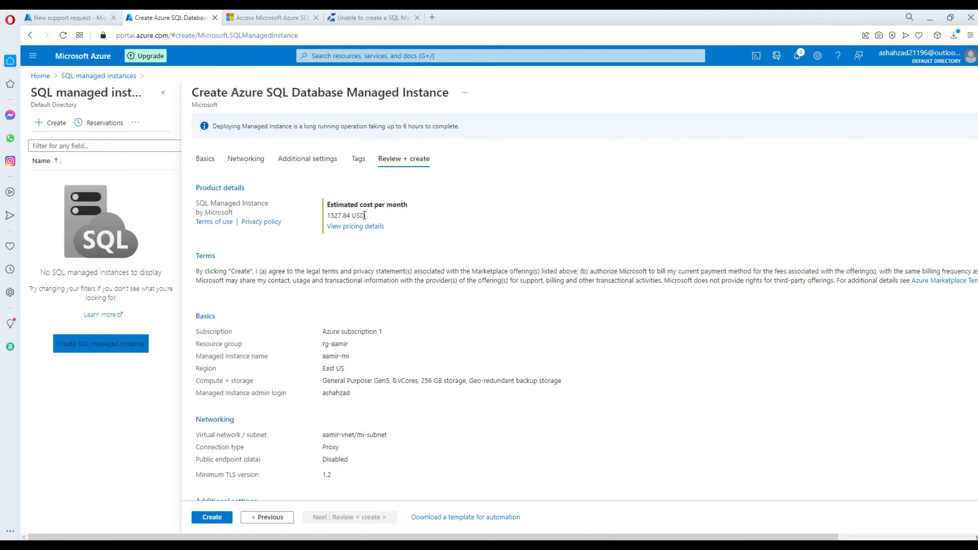
Inspect the breakdown of the estimated monthly cost.
{"action": "left_click_drag", "start_coordinate": [364, 215], "coordinate": [330, 212]}
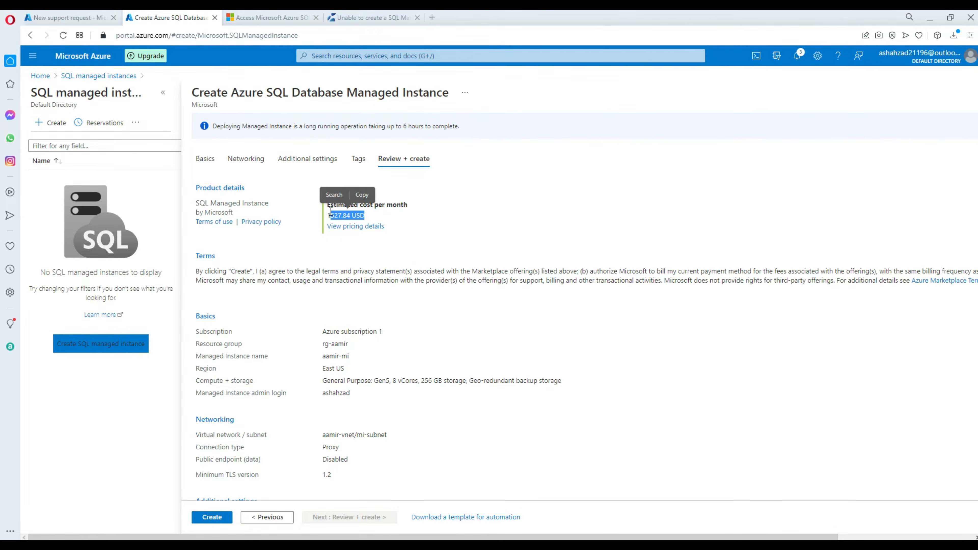
{"action": "left_click", "coordinate": [390, 229]}
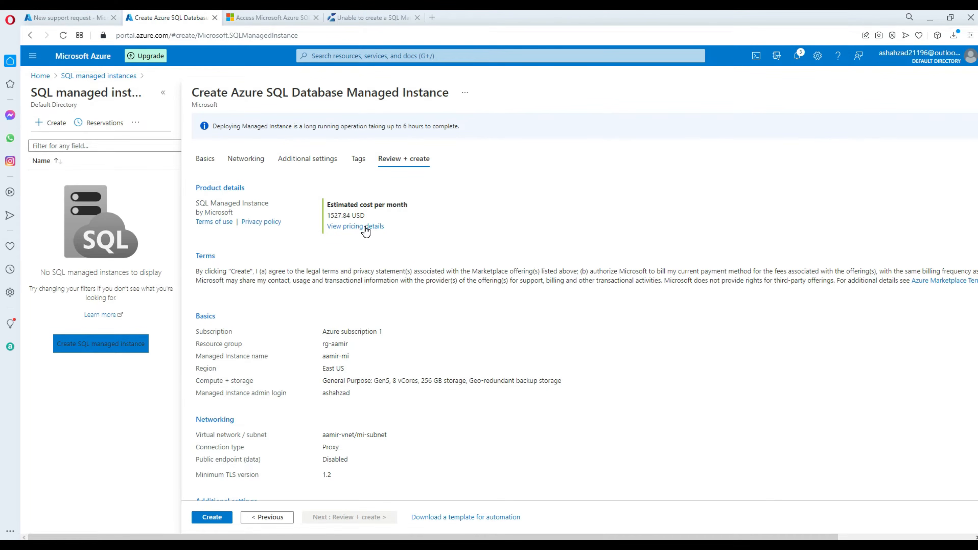
{"action": "left_click", "coordinate": [365, 228]}
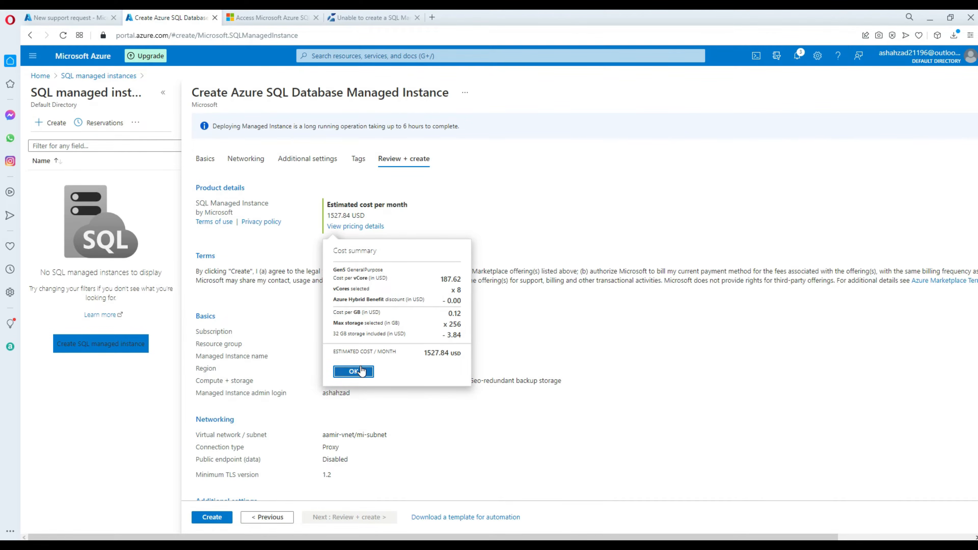
{"action": "left_click", "coordinate": [354, 371]}
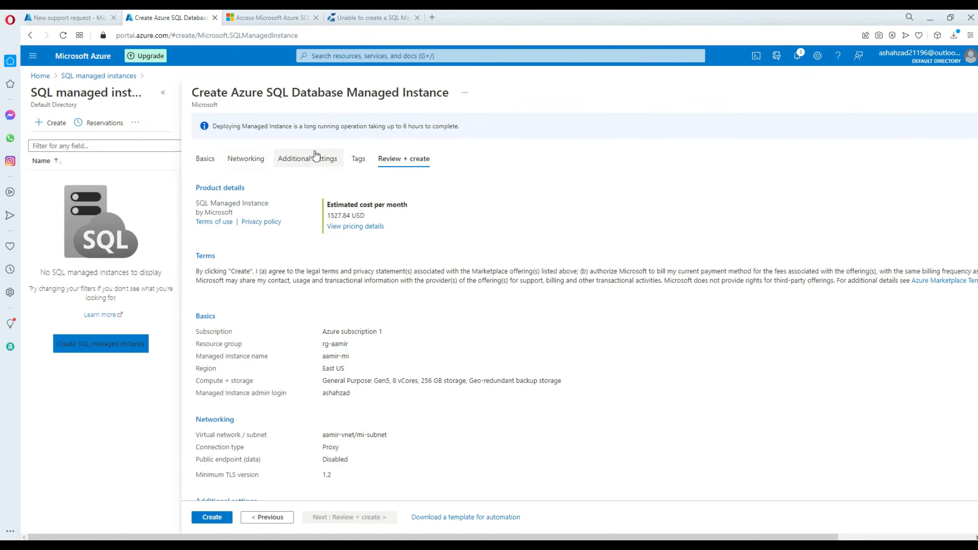
Resize the instance to 4 vCores and 32 GB storage, then create it.
{"action": "left_click", "coordinate": [212, 164]}
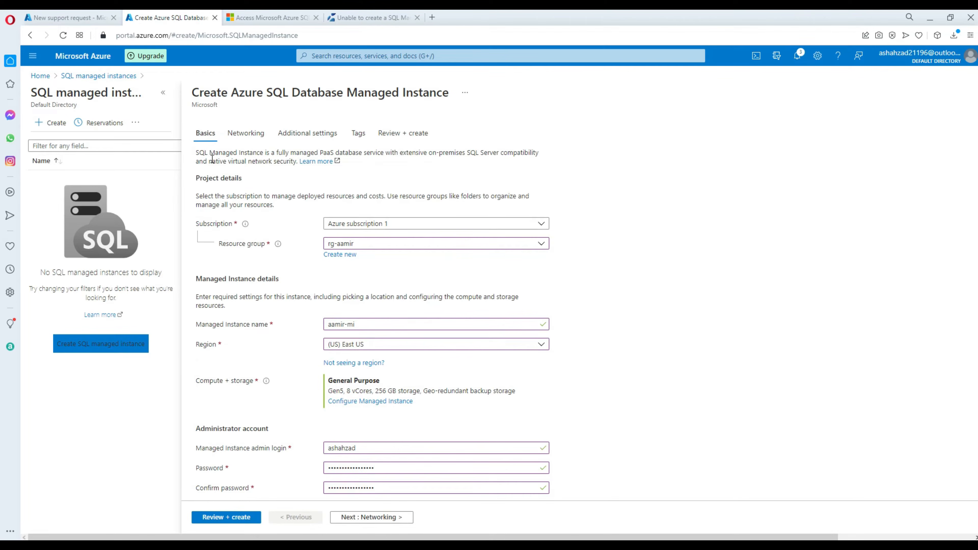
{"action": "scroll", "coordinate": [576, 288], "scroll_direction": "down", "scroll_amount": 1}
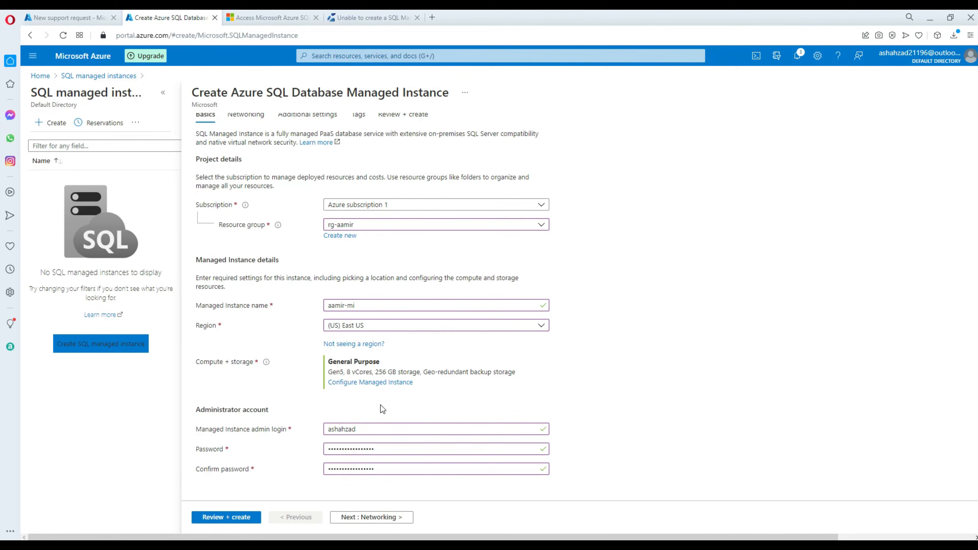
{"action": "left_click", "coordinate": [376, 384]}
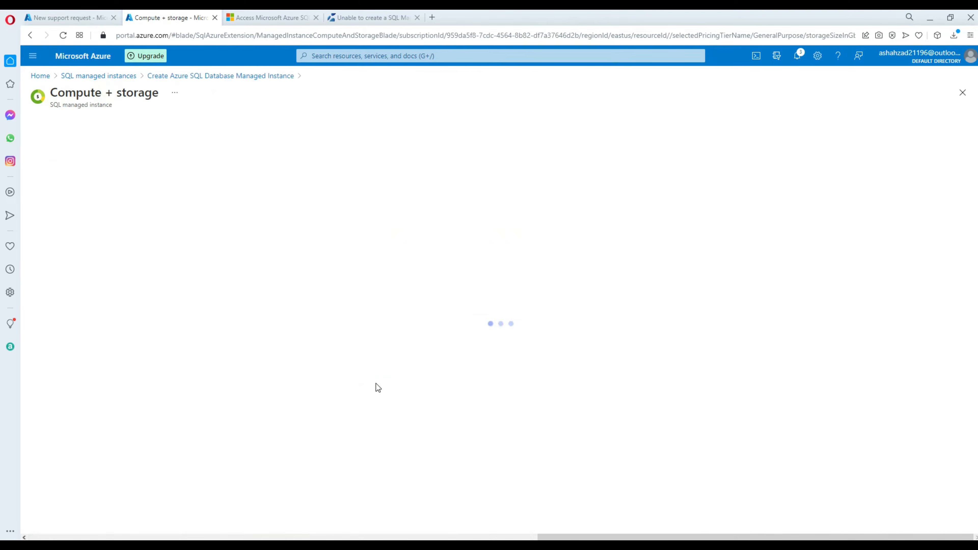
{"action": "left_click_drag", "start_coordinate": [194, 312], "coordinate": [166, 312]}
{"action": "left_click_drag", "start_coordinate": [190, 347], "coordinate": [165, 345]}
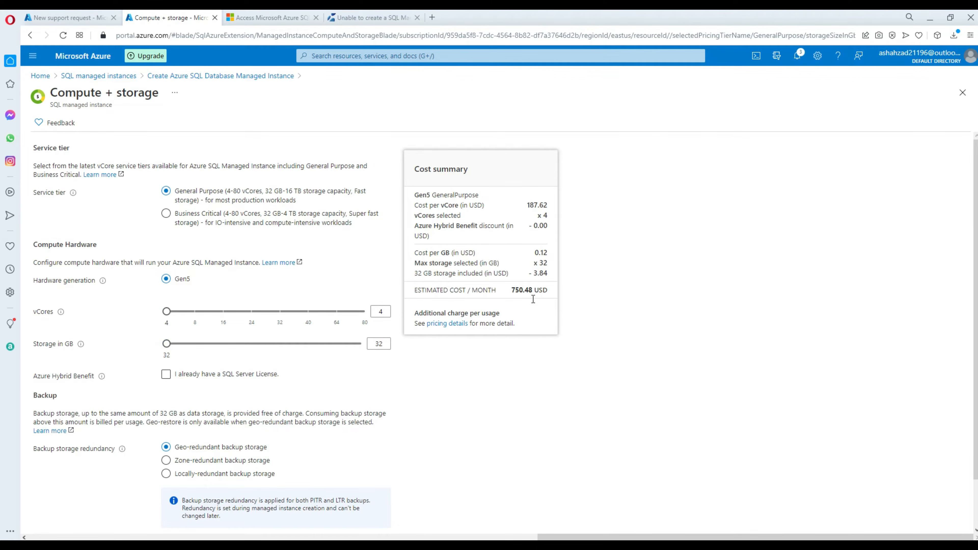
{"action": "scroll", "coordinate": [550, 364], "scroll_direction": "down", "scroll_amount": 2}
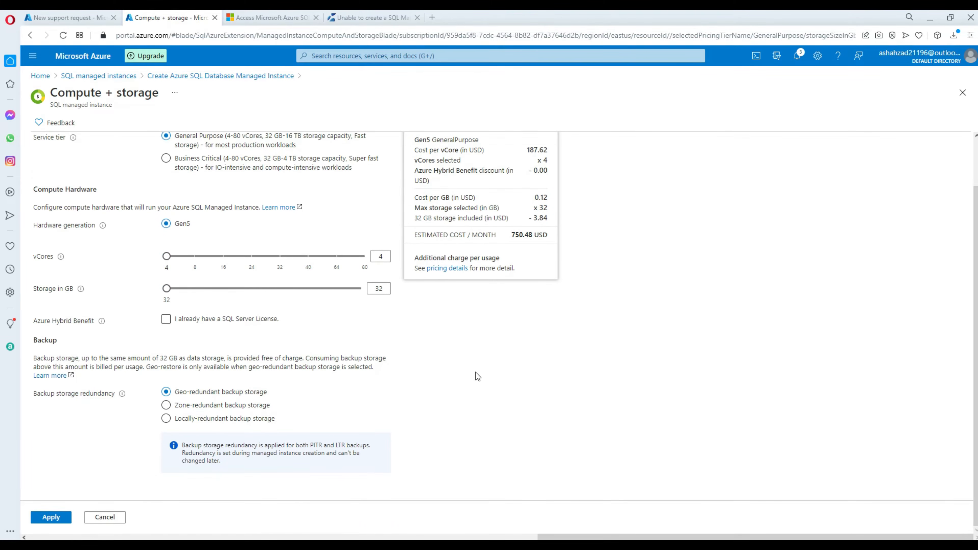
{"action": "left_click", "coordinate": [64, 518]}
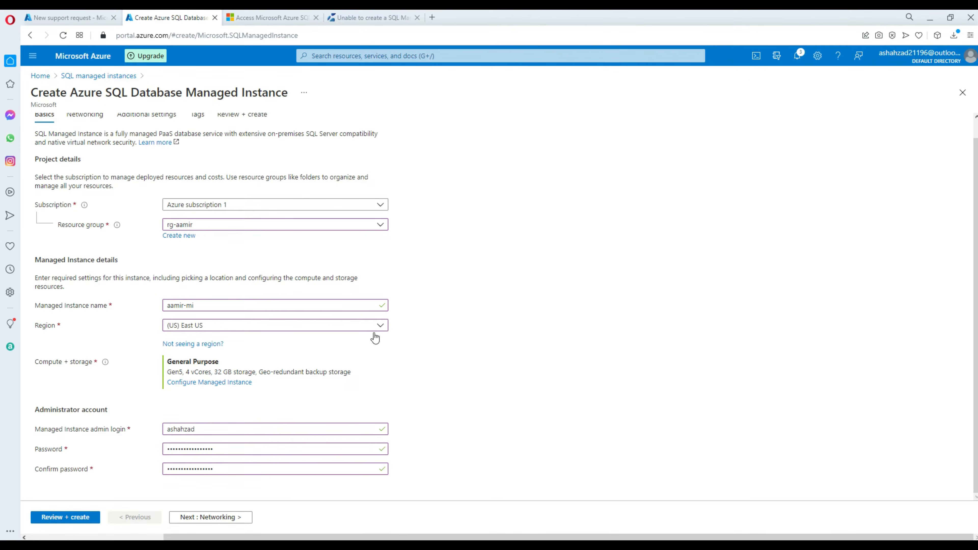
{"action": "left_click", "coordinate": [66, 518]}
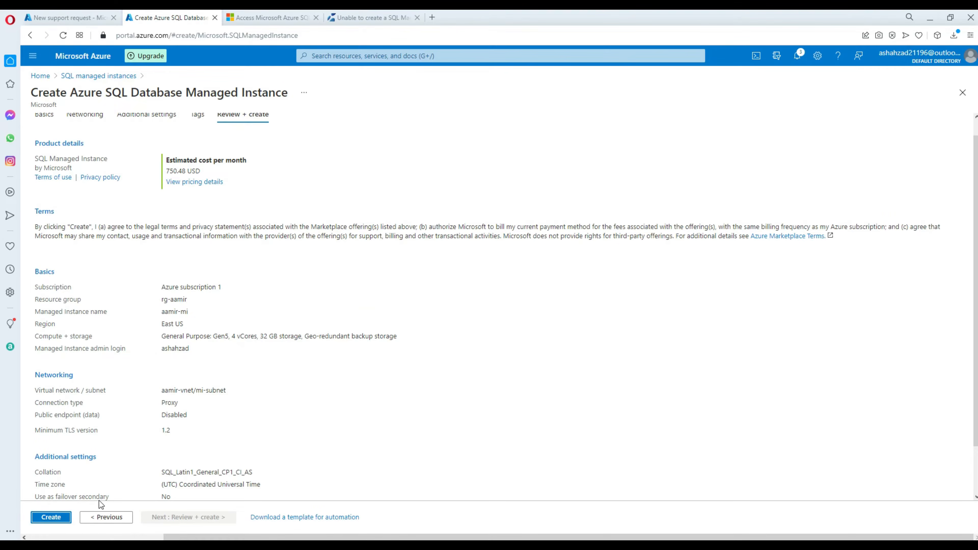
{"action": "left_click", "coordinate": [59, 518]}
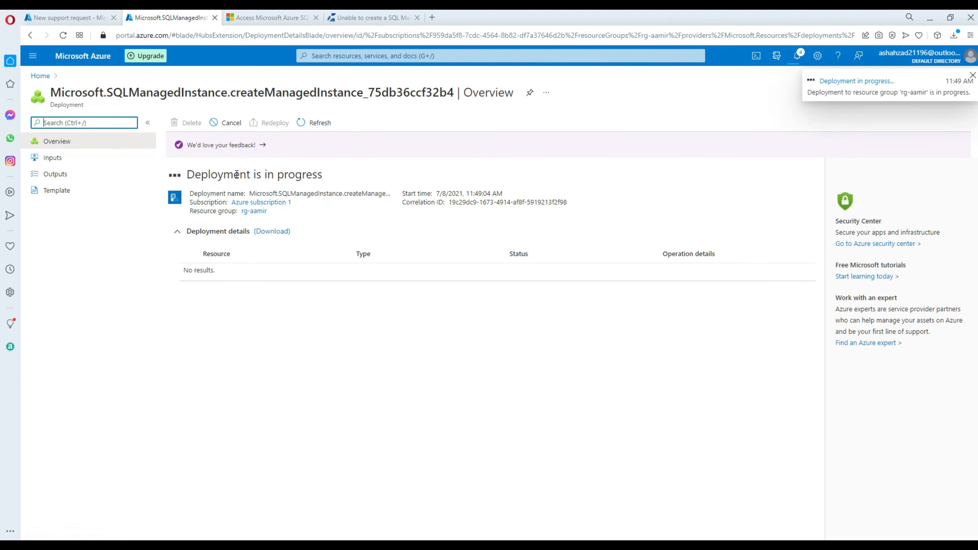
Leave the New support request page for Home, discarding its unsaved edits.
{"action": "left_click", "coordinate": [58, 17]}
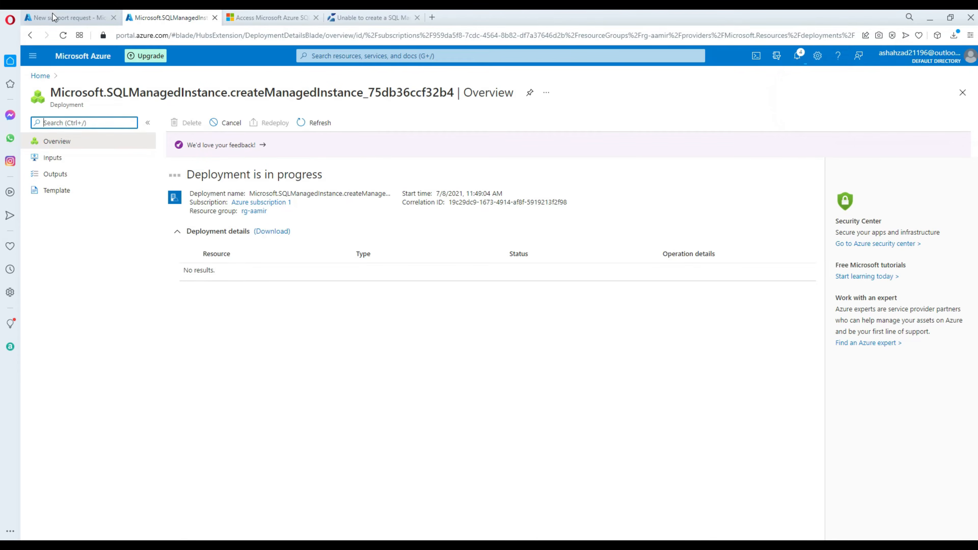
{"action": "left_click", "coordinate": [40, 76]}
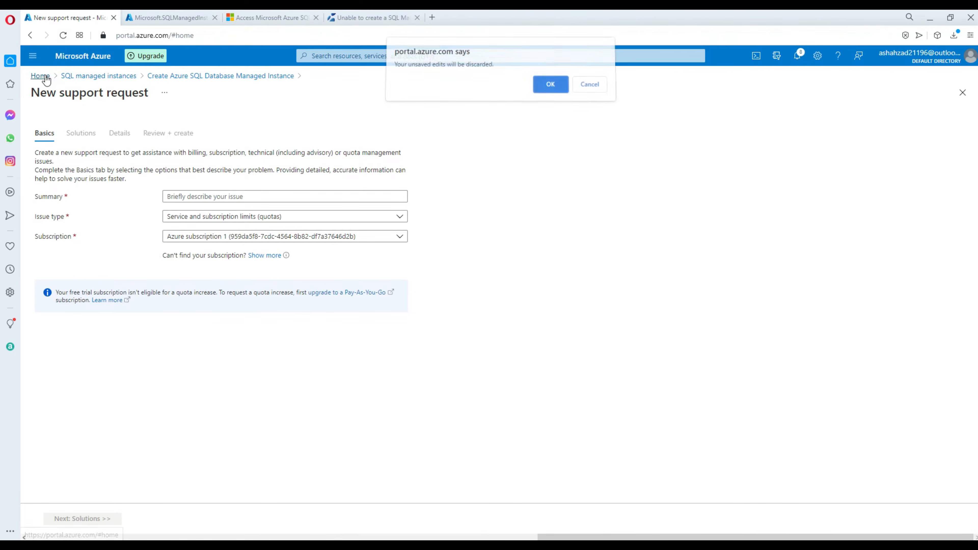
{"action": "left_click", "coordinate": [550, 88]}
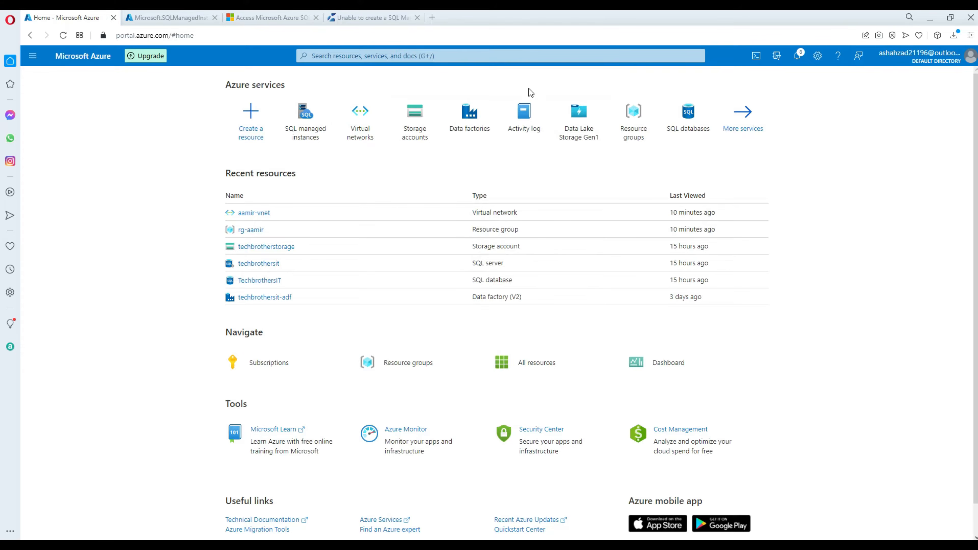
Review aamir-vnet's mi-subnet and vm-subnet entries, then return Home in the deployment tab.
{"action": "left_click", "coordinate": [258, 215]}
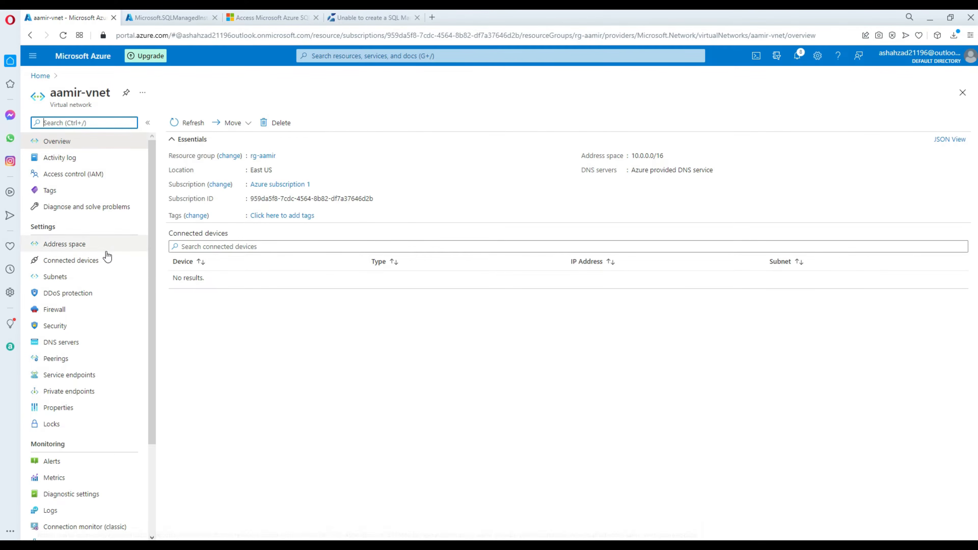
{"action": "left_click", "coordinate": [62, 279]}
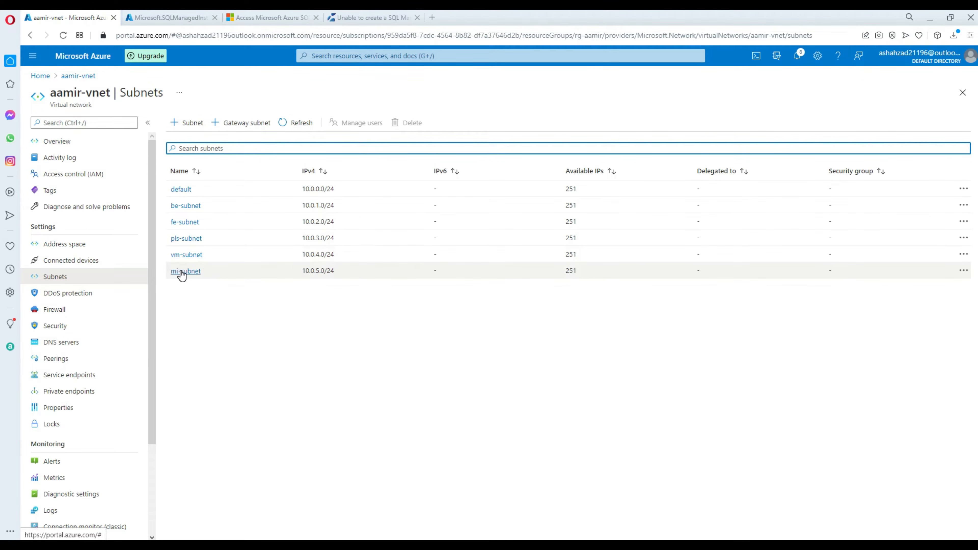
{"action": "left_click_drag", "start_coordinate": [334, 271], "coordinate": [303, 270]}
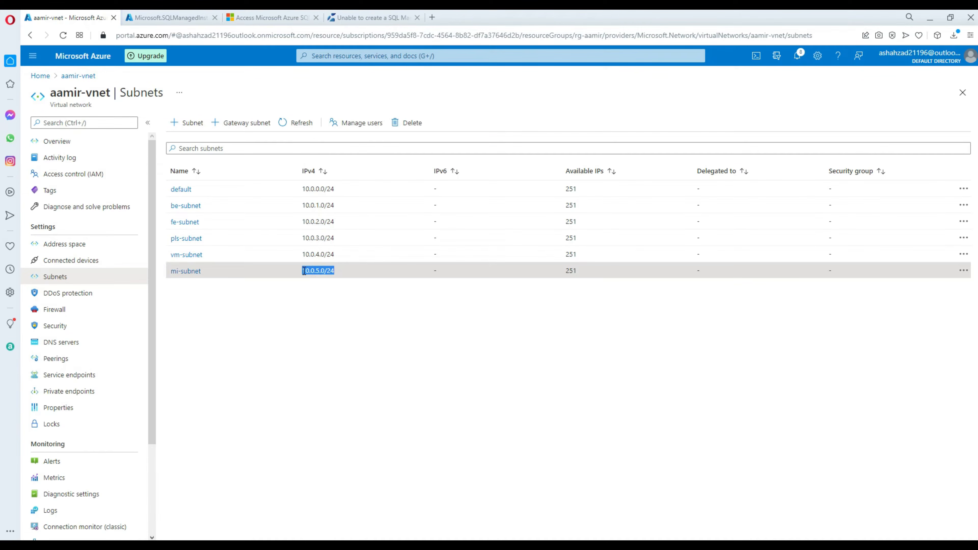
{"action": "left_click", "coordinate": [312, 301]}
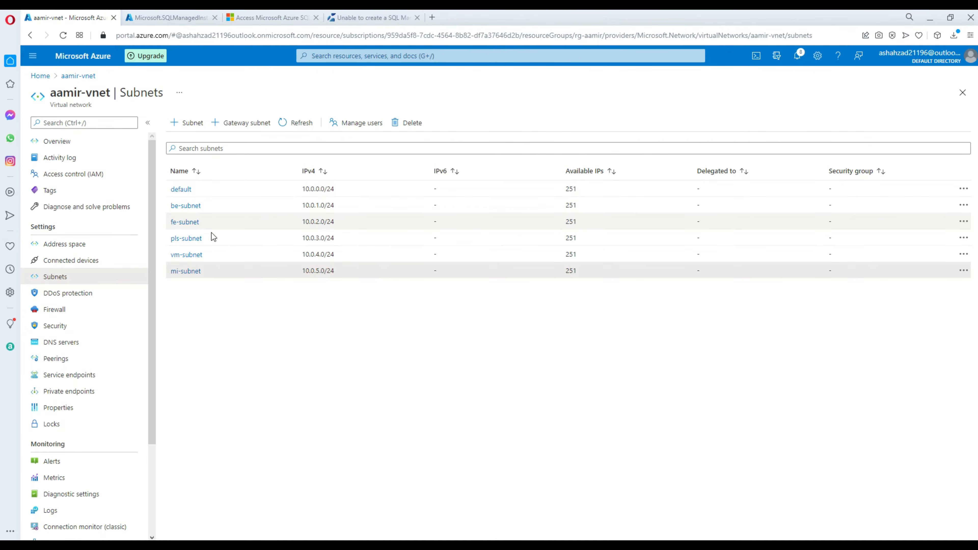
{"action": "left_click_drag", "start_coordinate": [210, 257], "coordinate": [170, 255]}
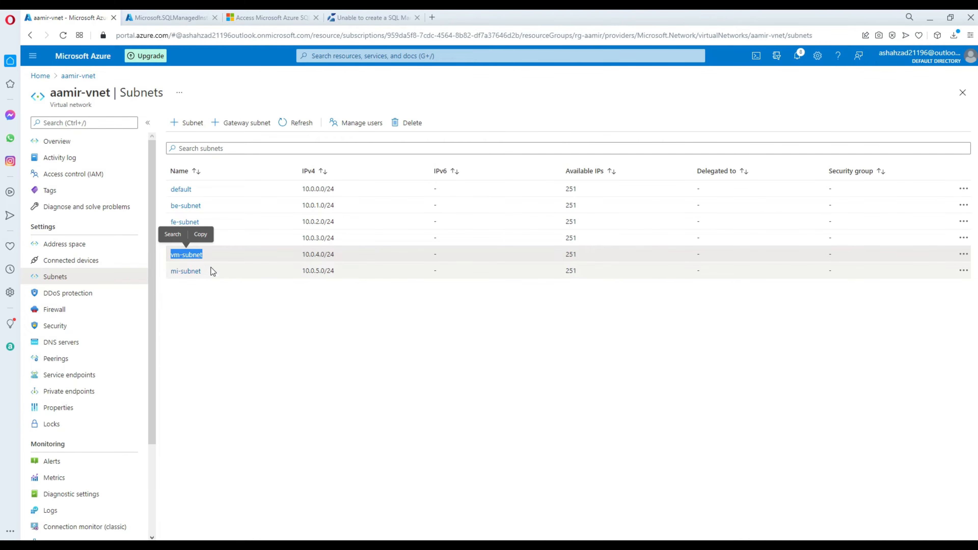
{"action": "left_click", "coordinate": [236, 298]}
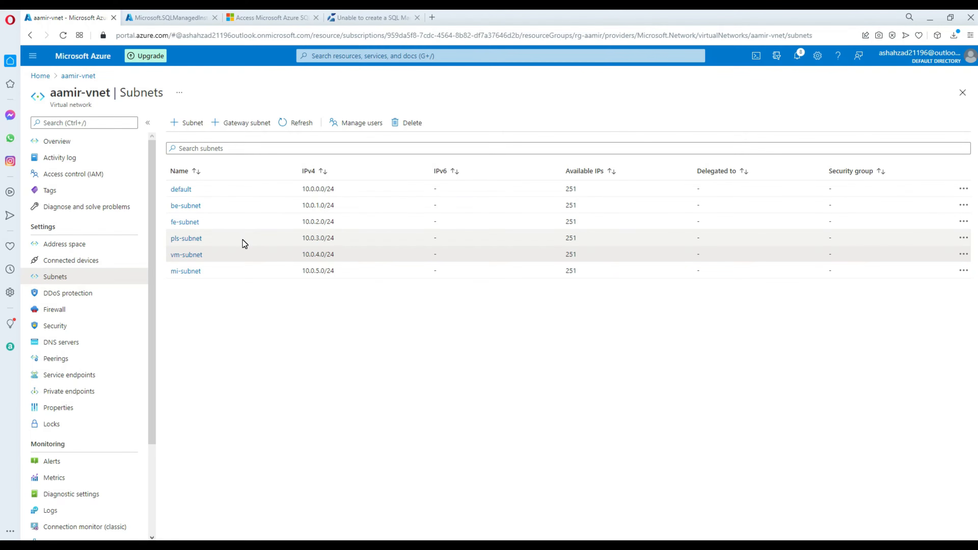
{"action": "left_click", "coordinate": [191, 17]}
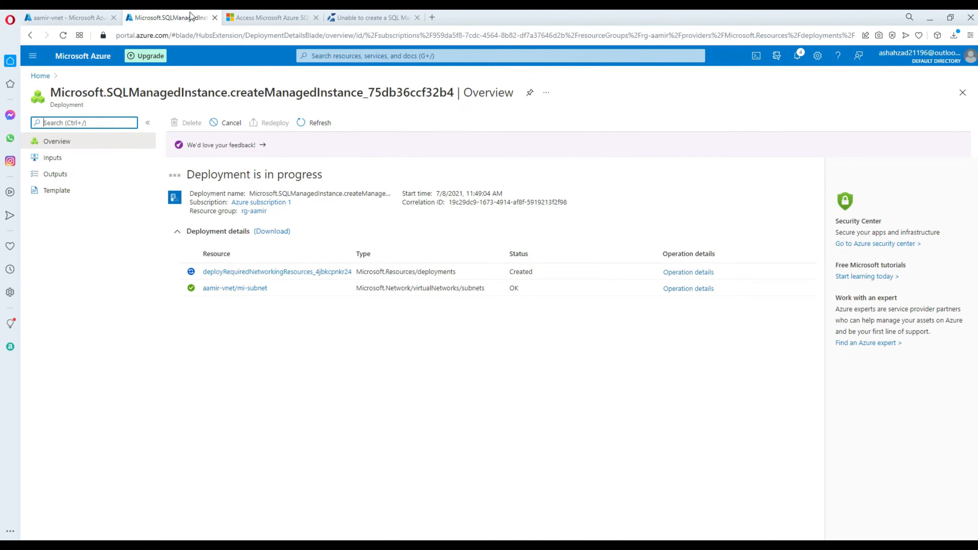
{"action": "left_click", "coordinate": [40, 75]}
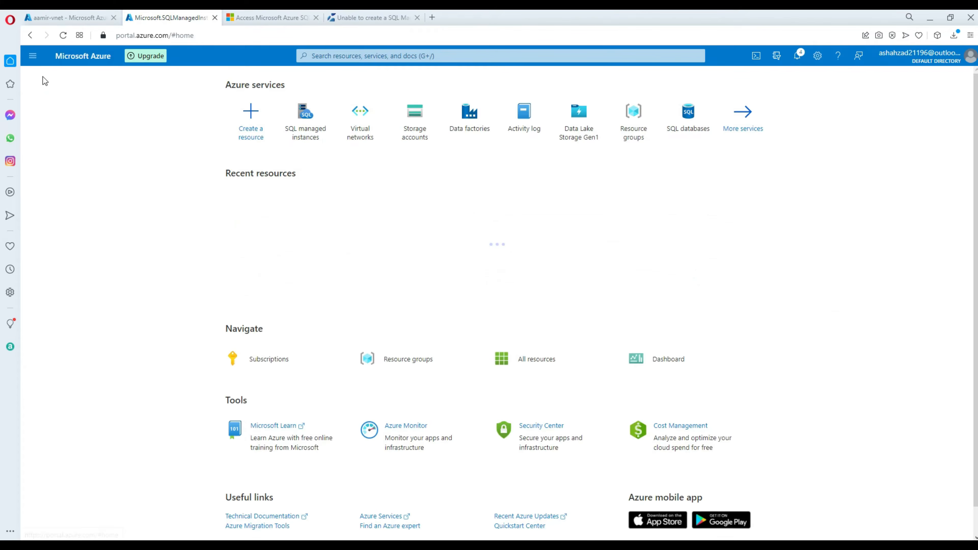
Search 'vir' to reach Virtual machines and begin creating a new virtual machine.
{"action": "left_click", "coordinate": [352, 56]}
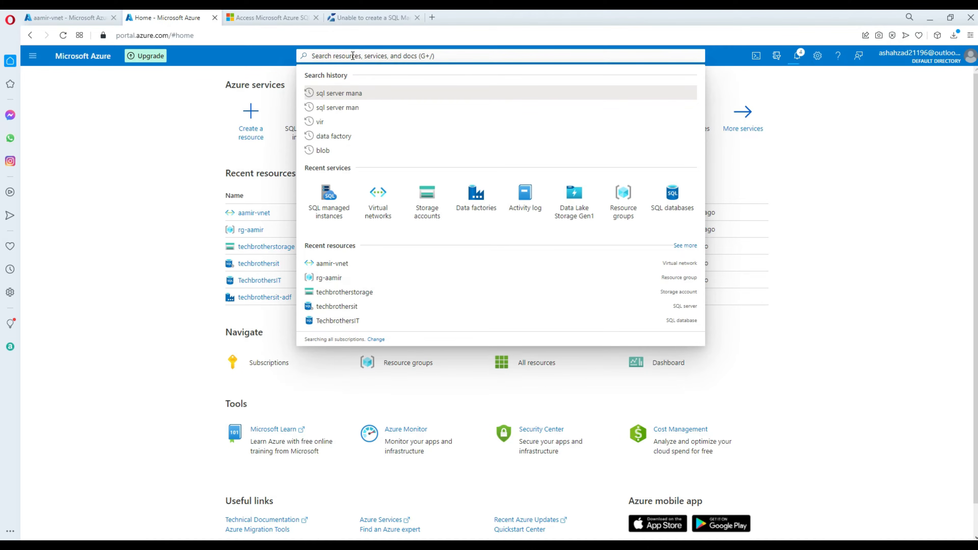
{"action": "type", "text": "vir"}
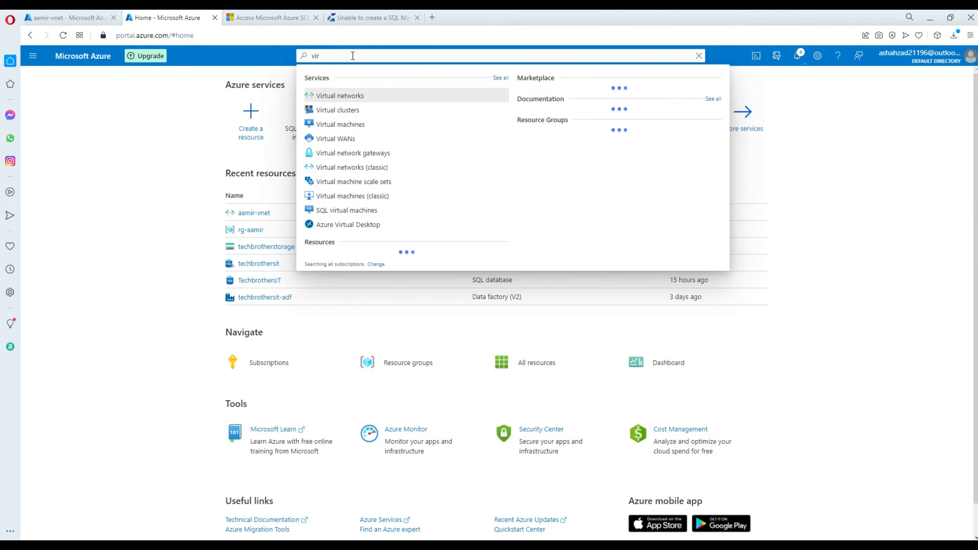
{"action": "left_click", "coordinate": [353, 124]}
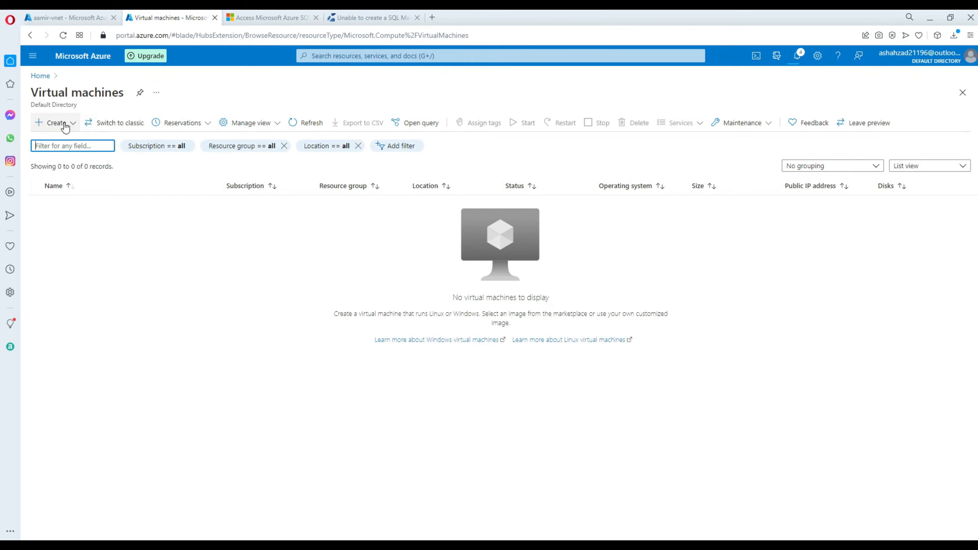
{"action": "left_click", "coordinate": [60, 124]}
{"action": "left_click", "coordinate": [69, 141]}
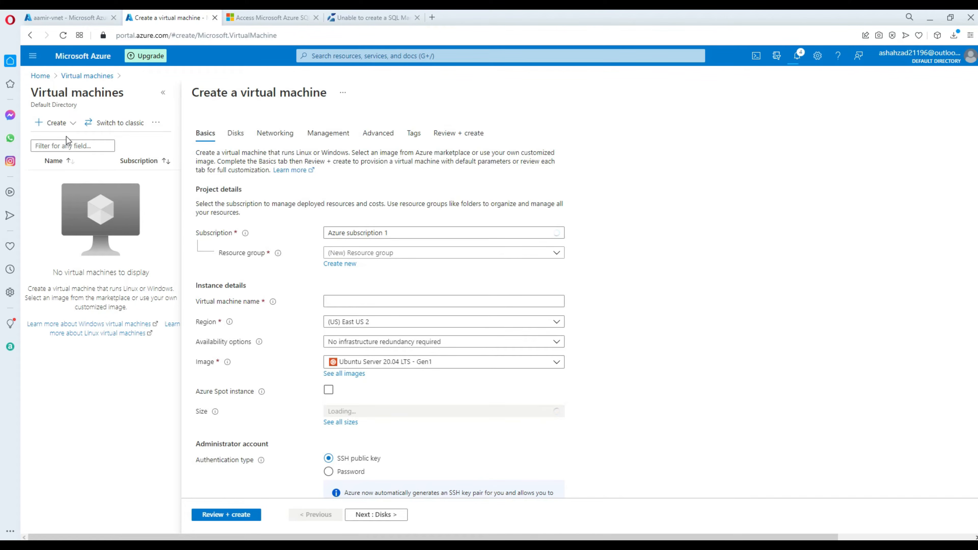
Put the VM in rg-aamir, name it aamir-vm, and set the region to East US.
{"action": "left_click", "coordinate": [348, 253]}
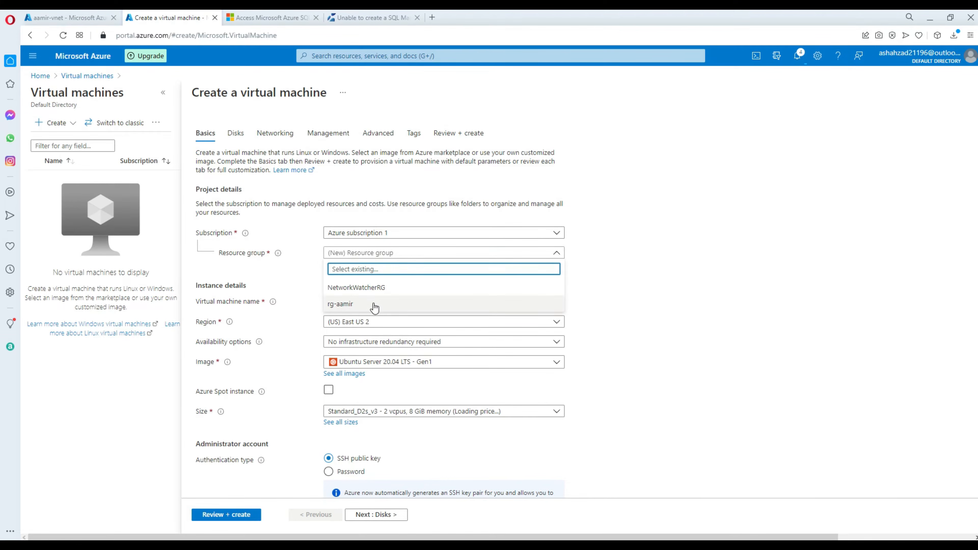
{"action": "left_click", "coordinate": [372, 304]}
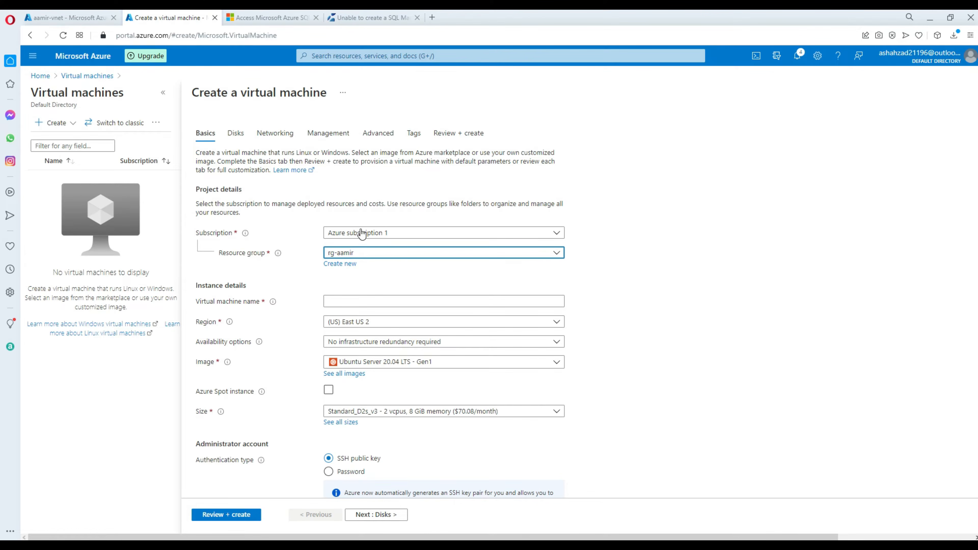
{"action": "left_click", "coordinate": [348, 305]}
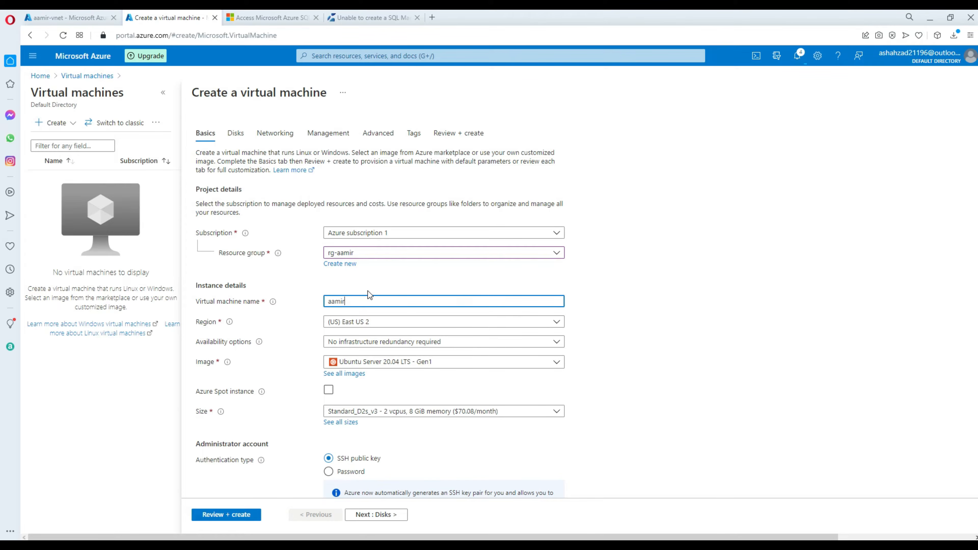
{"action": "type", "text": "aamir-vm"}
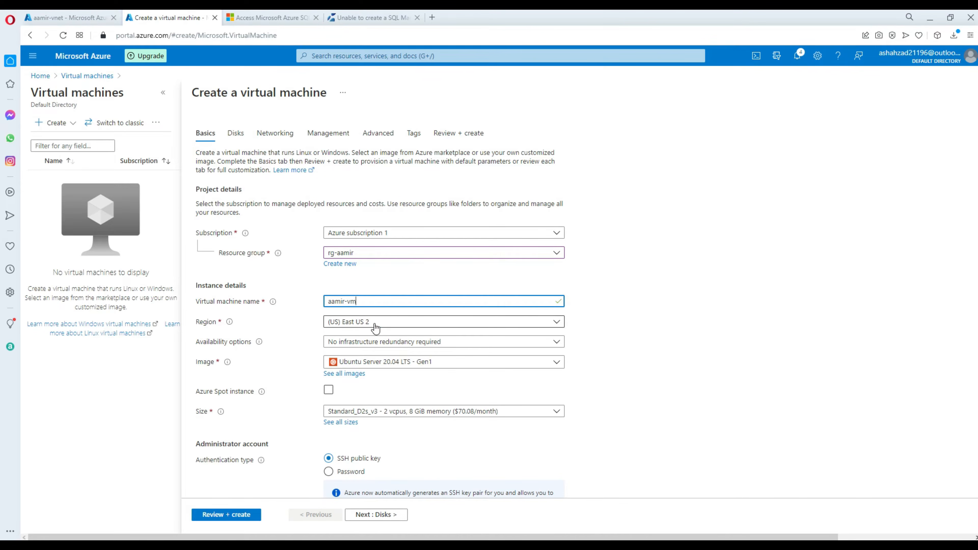
{"action": "left_click", "coordinate": [375, 322]}
{"action": "left_click", "coordinate": [363, 108]}
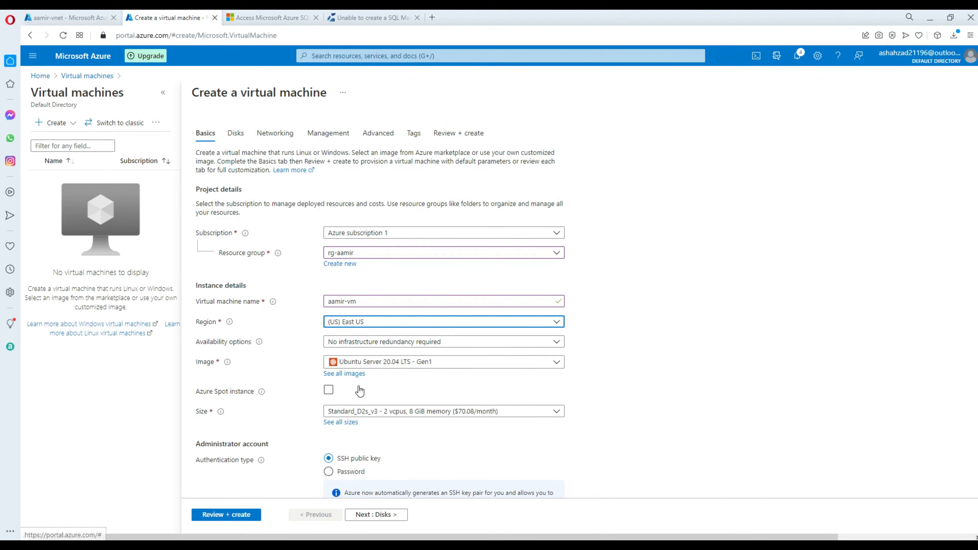
Choose the Windows Server 2016 Datacenter image and the Standard_DS1_v2 size.
{"action": "left_click", "coordinate": [443, 362]}
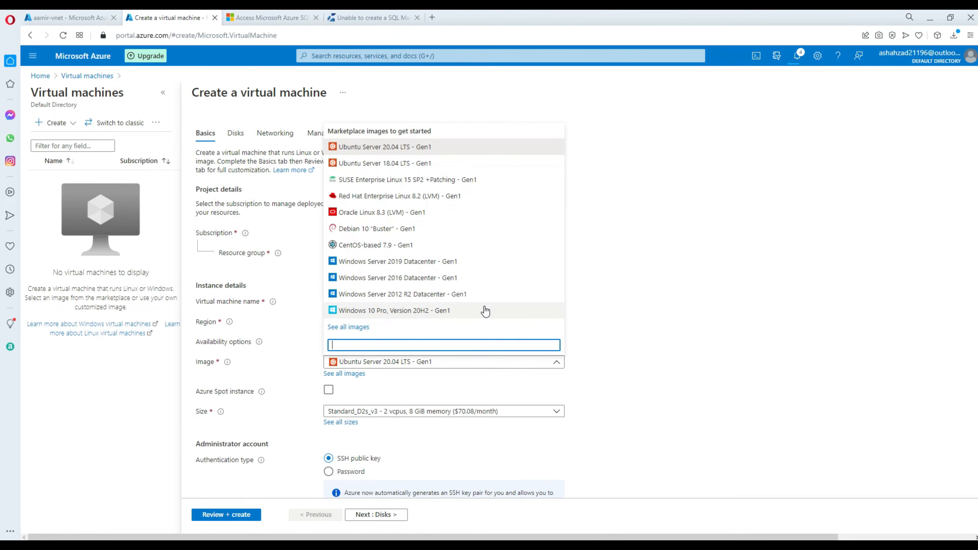
{"action": "left_click", "coordinate": [422, 282]}
{"action": "scroll", "coordinate": [661, 349], "scroll_direction": "down", "scroll_amount": 3}
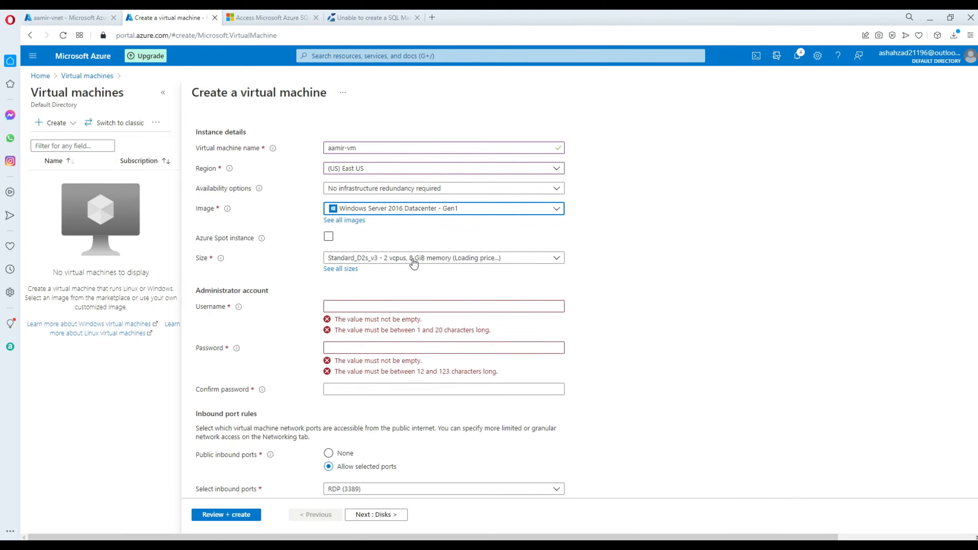
{"action": "left_click", "coordinate": [350, 269]}
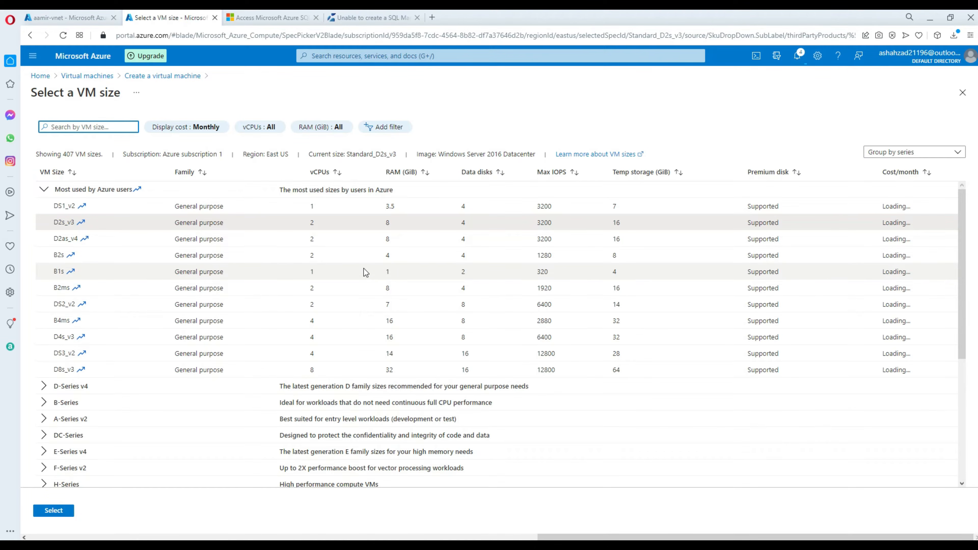
{"action": "left_click", "coordinate": [366, 209]}
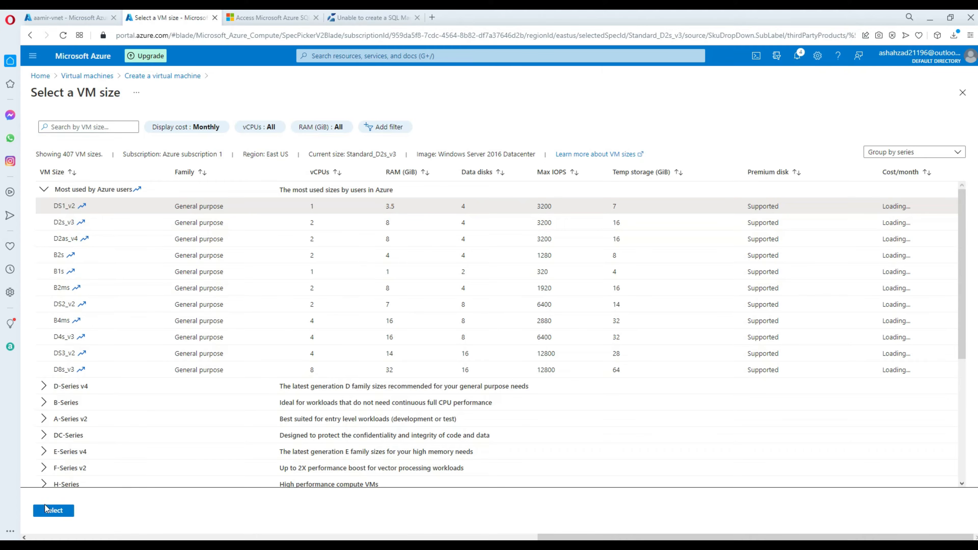
{"action": "left_click", "coordinate": [53, 511]}
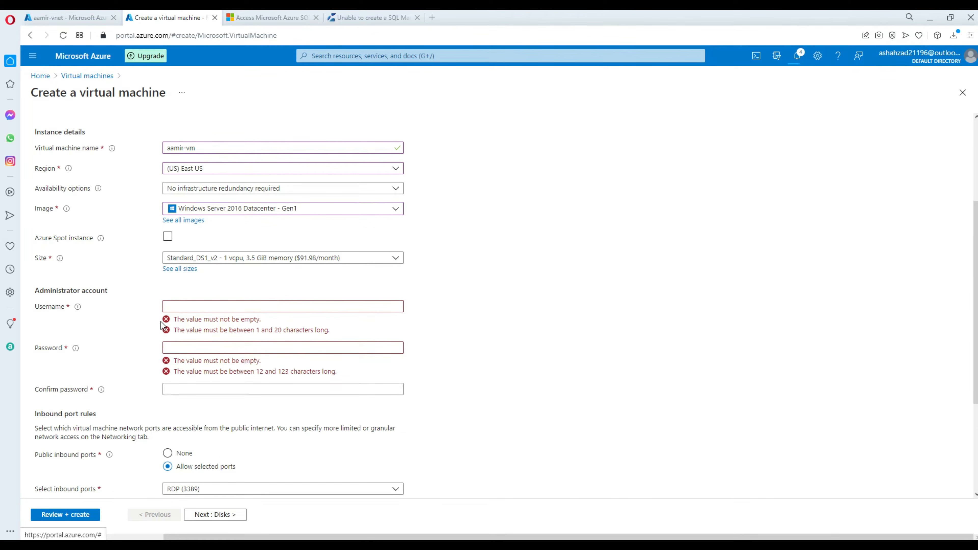
Enter the administrator username and a matching password and confirmation.
{"action": "left_click", "coordinate": [190, 305]}
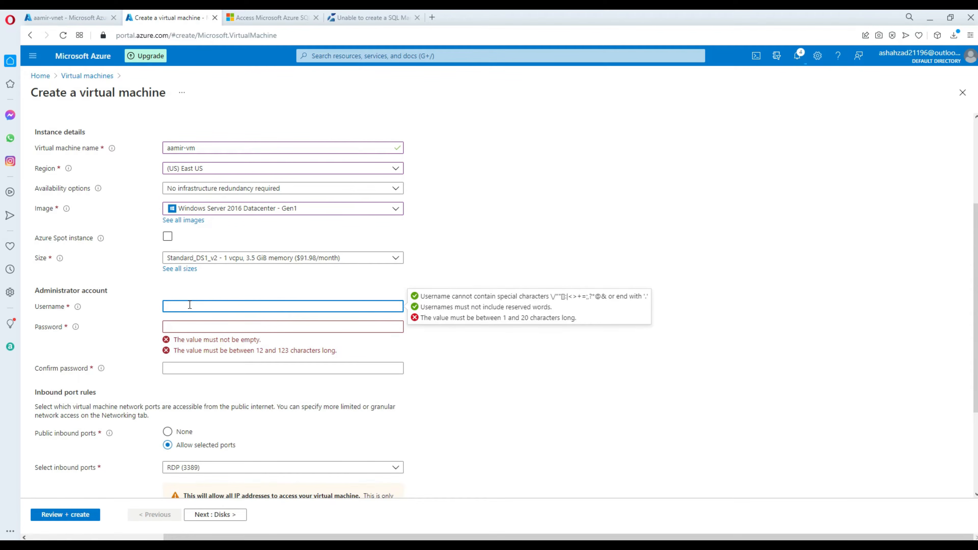
{"action": "left_click", "coordinate": [194, 326]}
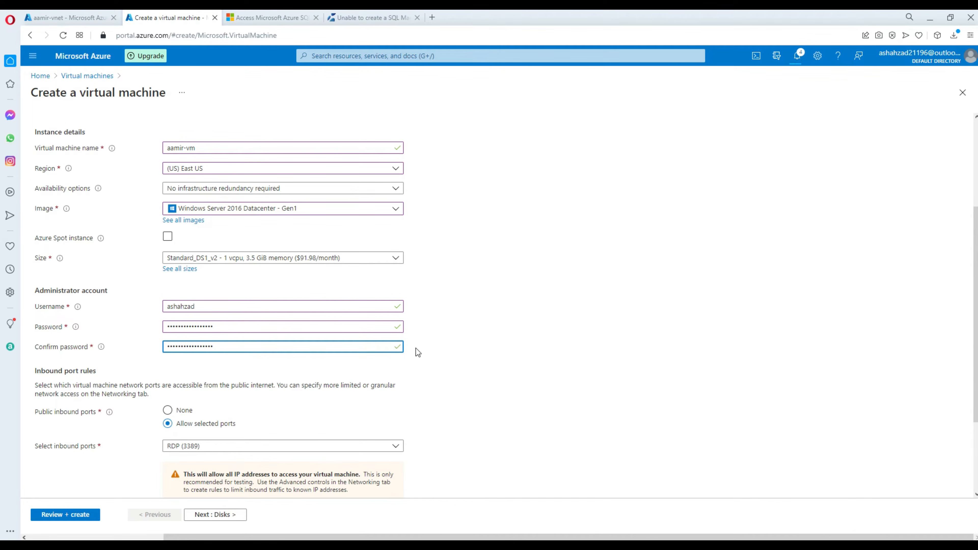
{"action": "scroll", "coordinate": [220, 363], "scroll_direction": "down", "scroll_amount": 3}
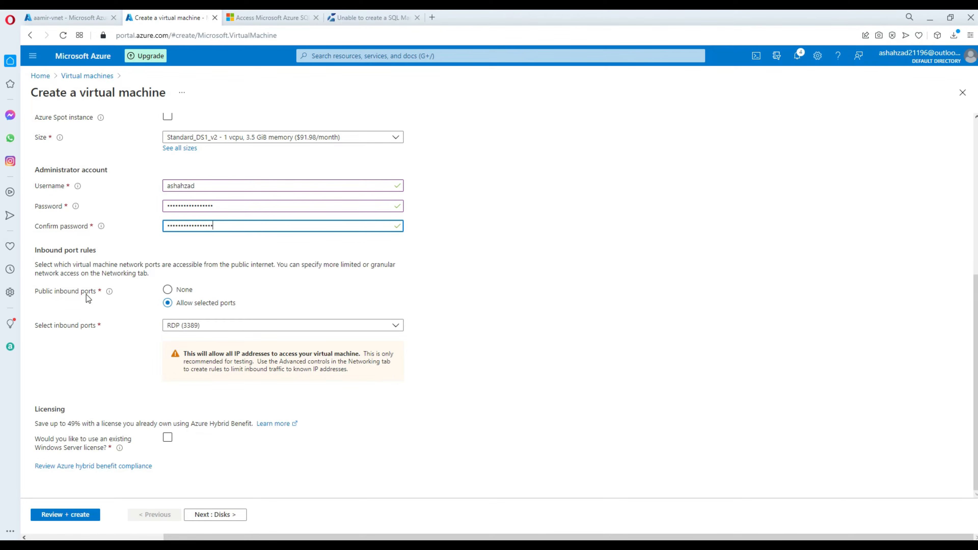
{"action": "left_click", "coordinate": [167, 292]}
Keep RDP (3389) as the allowed inbound port and run Review + create validation.
{"action": "left_click", "coordinate": [212, 327]}
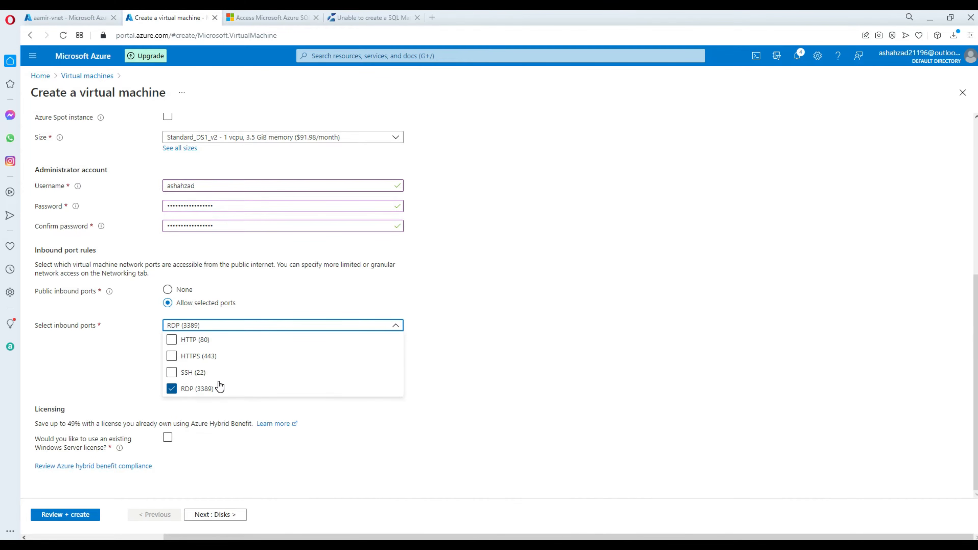
{"action": "left_click", "coordinate": [122, 357]}
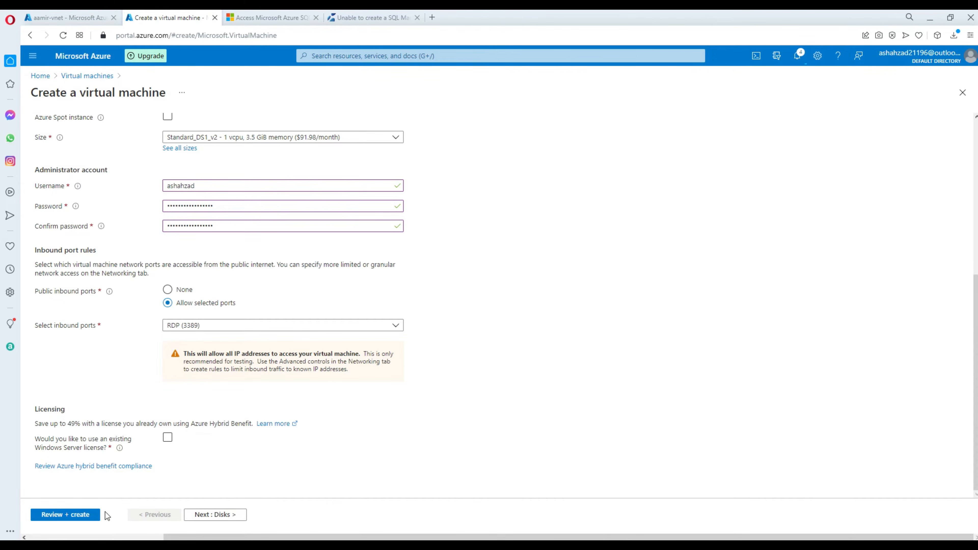
{"action": "left_click", "coordinate": [81, 521]}
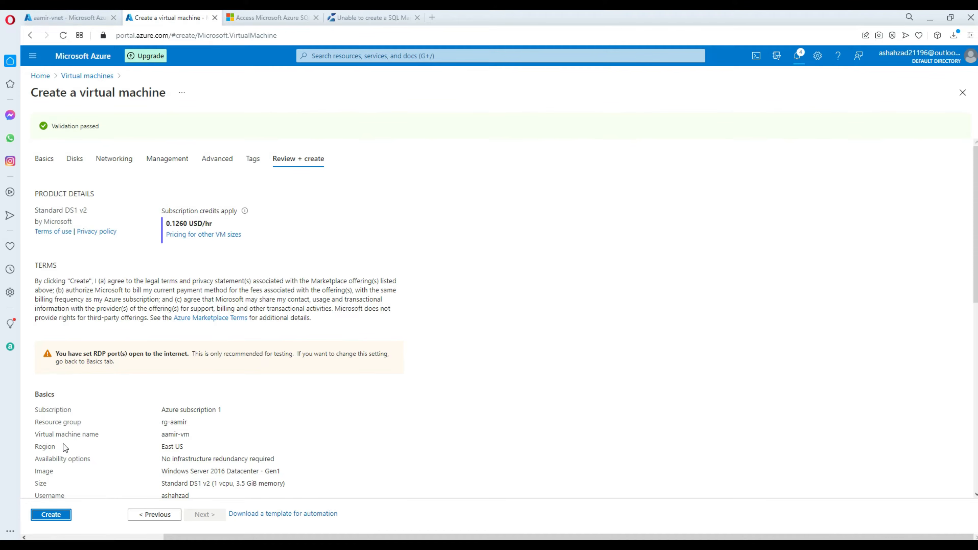
Create aamir-vm after validation passes, then return to aamir-vnet.
{"action": "left_click", "coordinate": [47, 520]}
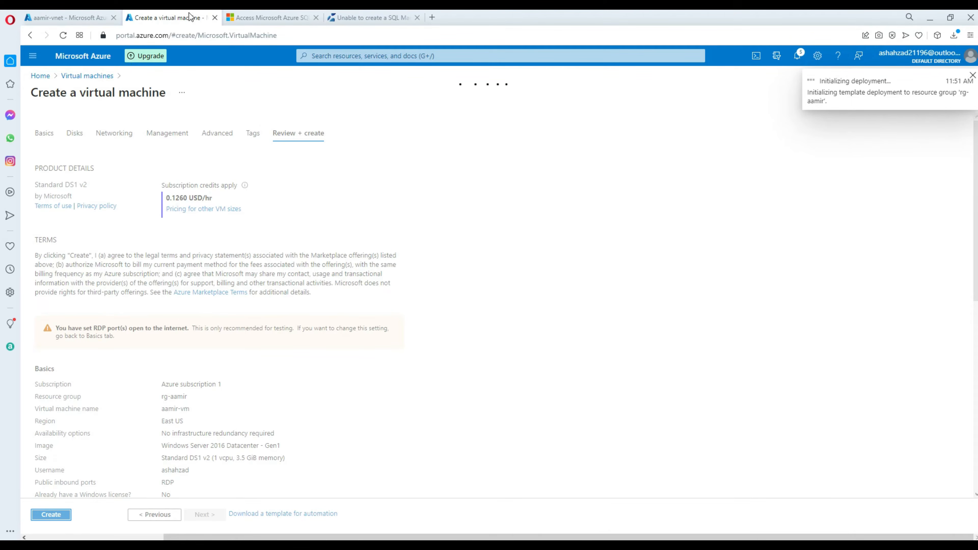
{"action": "left_click", "coordinate": [63, 20]}
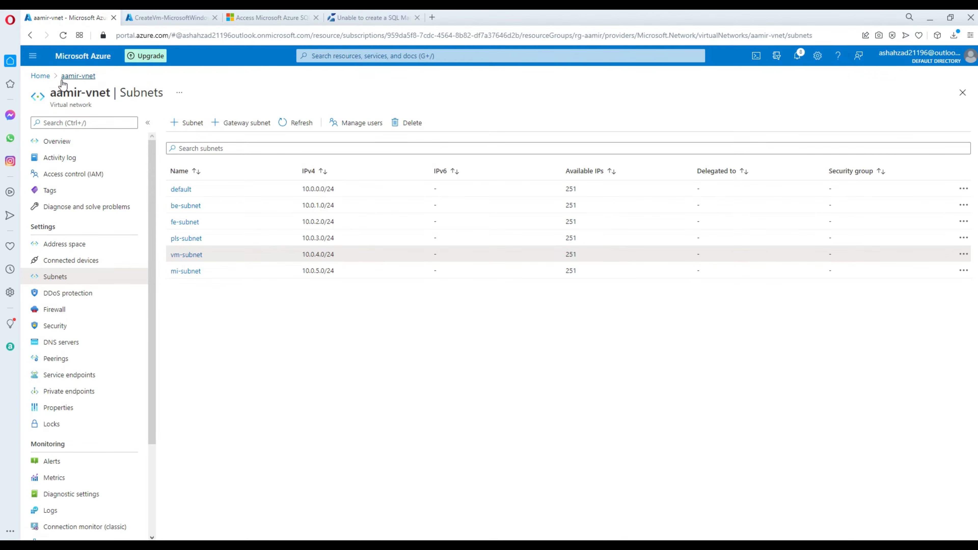
Read the tutorial's standard load balancer steps, then return to aamir-vnet's overview.
{"action": "left_click", "coordinate": [68, 77]}
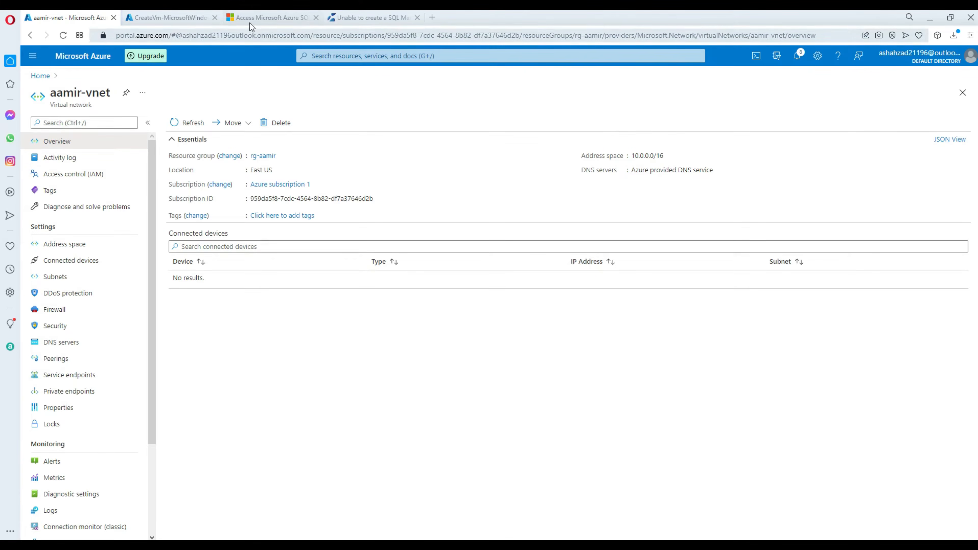
{"action": "left_click", "coordinate": [255, 20]}
{"action": "scroll", "coordinate": [484, 204], "scroll_direction": "down", "scroll_amount": 5}
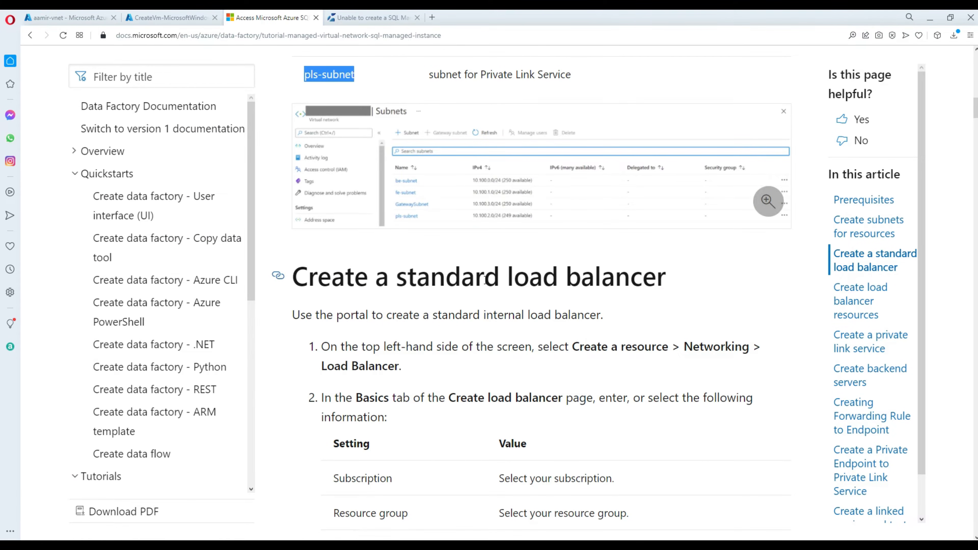
{"action": "scroll", "coordinate": [485, 280], "scroll_direction": "down", "scroll_amount": 1}
{"action": "left_click_drag", "start_coordinate": [666, 227], "coordinate": [290, 230]}
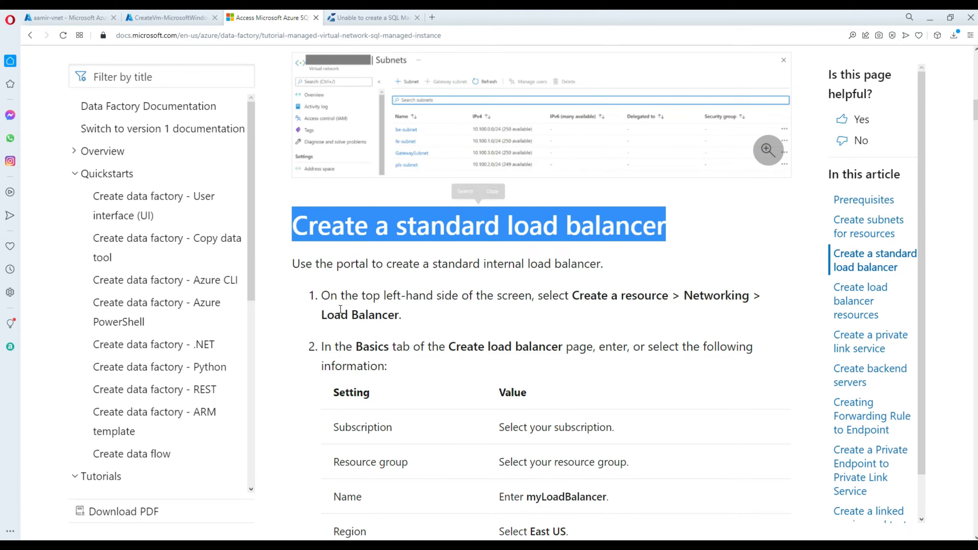
{"action": "left_click_drag", "start_coordinate": [599, 300], "coordinate": [656, 300]}
{"action": "left_click", "coordinate": [453, 321]}
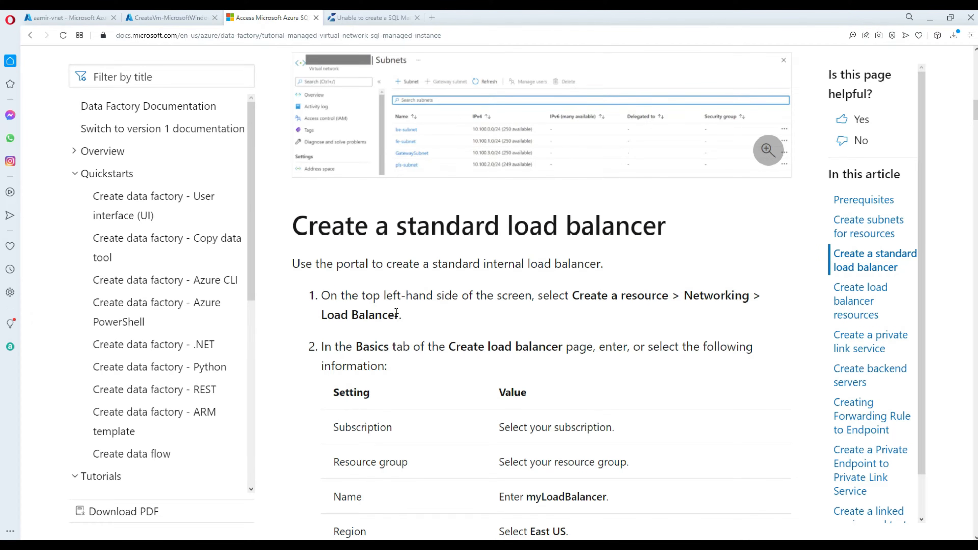
{"action": "left_click_drag", "start_coordinate": [395, 313], "coordinate": [321, 313]}
{"action": "scroll", "coordinate": [418, 323], "scroll_direction": "down", "scroll_amount": 1}
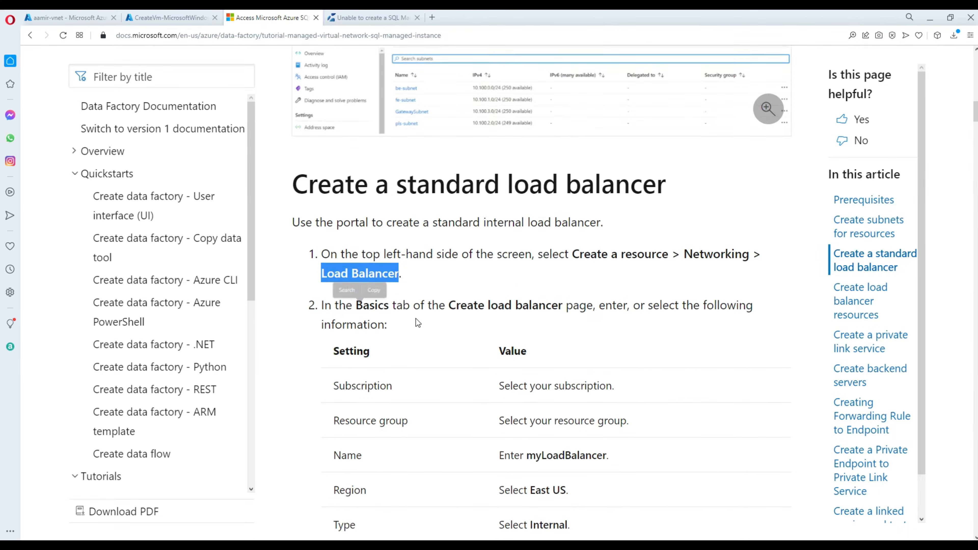
{"action": "scroll", "coordinate": [417, 323], "scroll_direction": "down", "scroll_amount": 3}
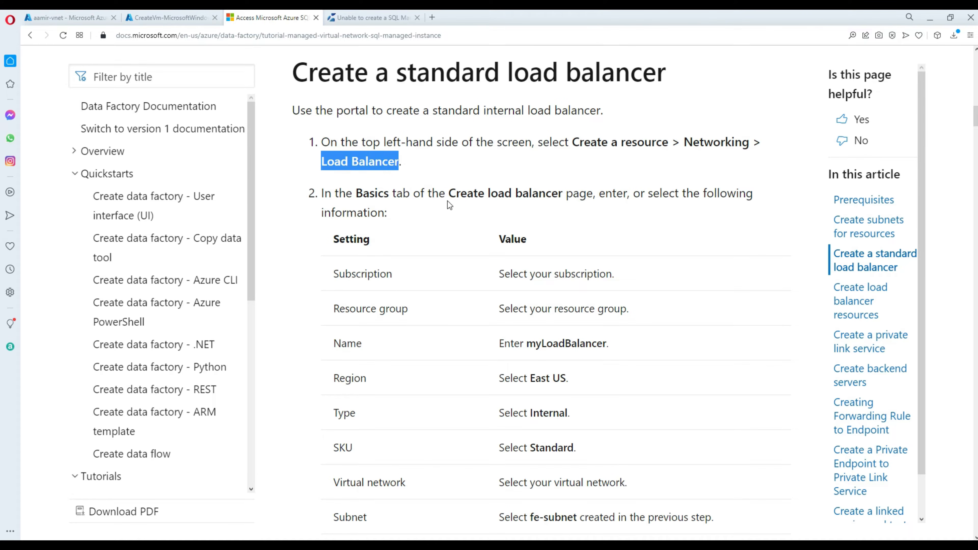
{"action": "left_click", "coordinate": [67, 17]}
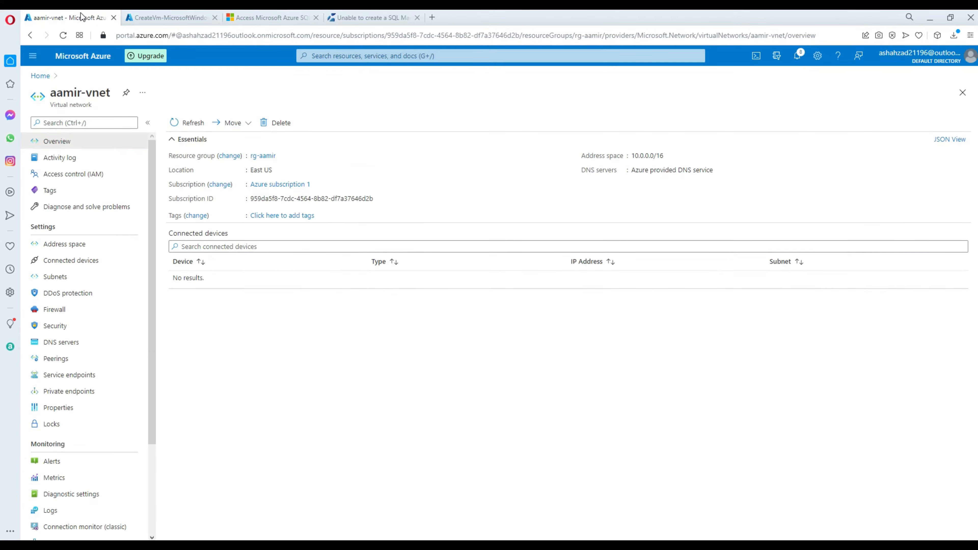
Search 'load', open Load balancers and start a new one; revisit the tutorial's Basics table.
{"action": "left_click", "coordinate": [70, 54]}
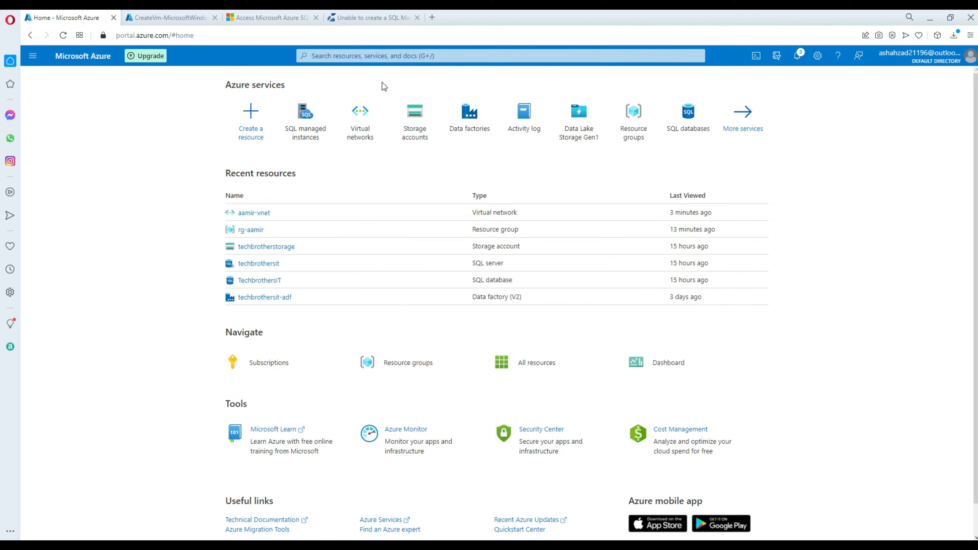
{"action": "left_click", "coordinate": [387, 57]}
{"action": "type", "text": "load"}
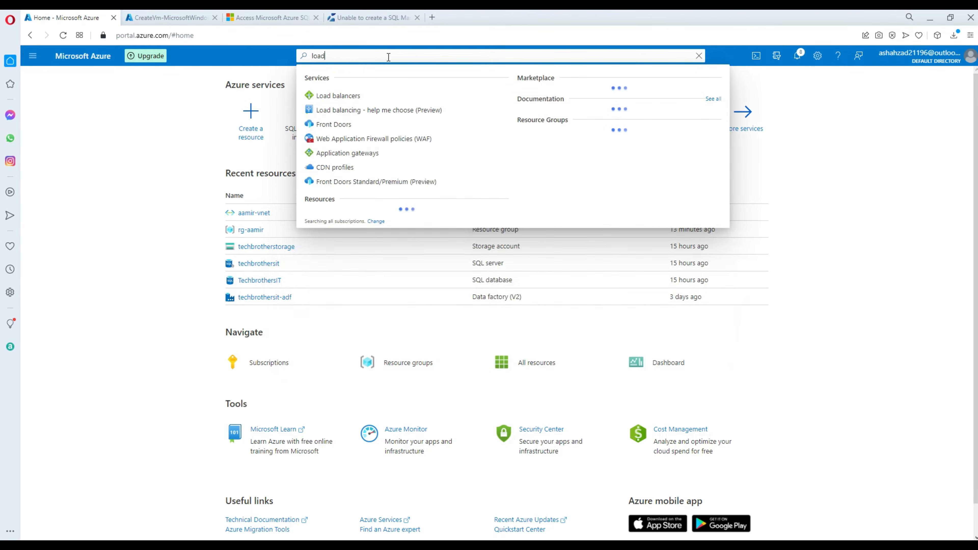
{"action": "left_click", "coordinate": [345, 96]}
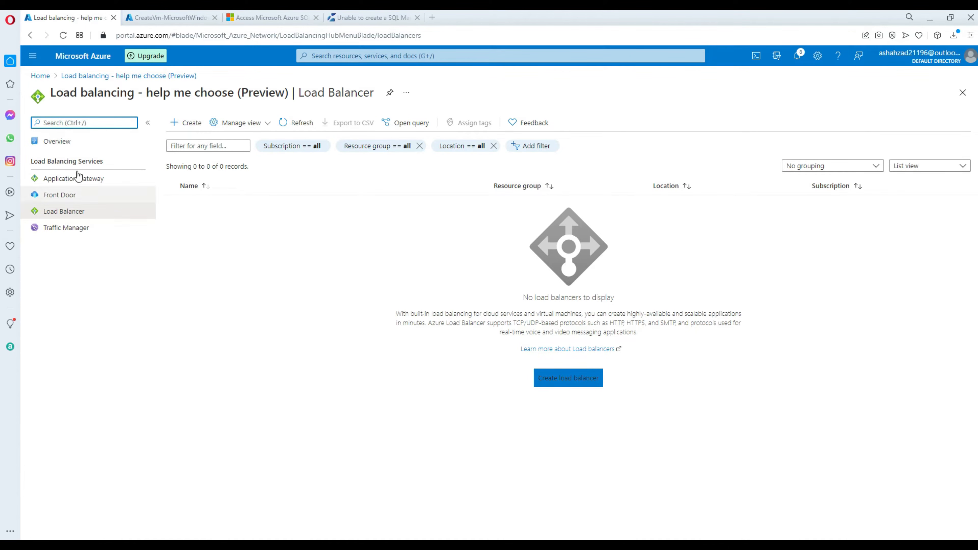
{"action": "left_click", "coordinate": [194, 127]}
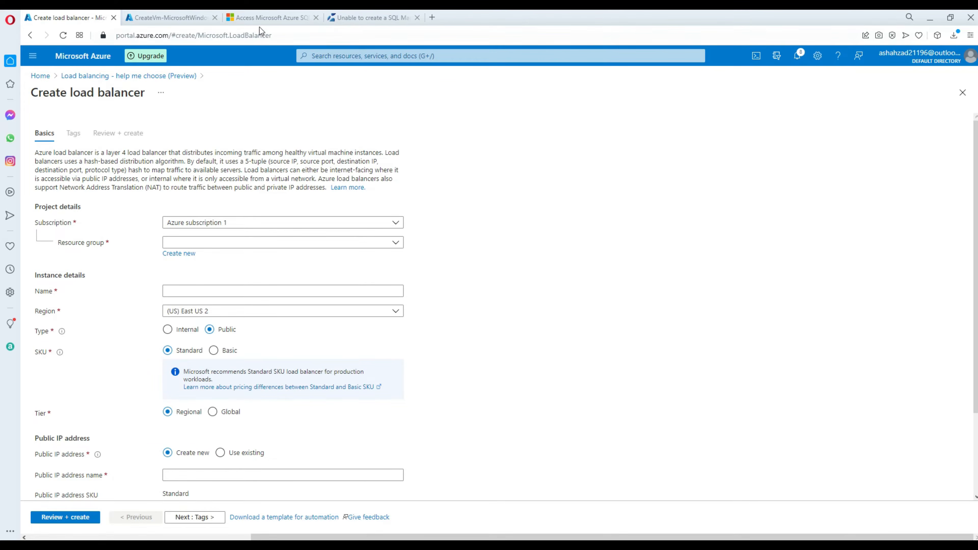
{"action": "left_click", "coordinate": [266, 12]}
Copy the suggested name myLoadBalancer from the tutorial.
{"action": "double_click", "coordinate": [551, 342]}
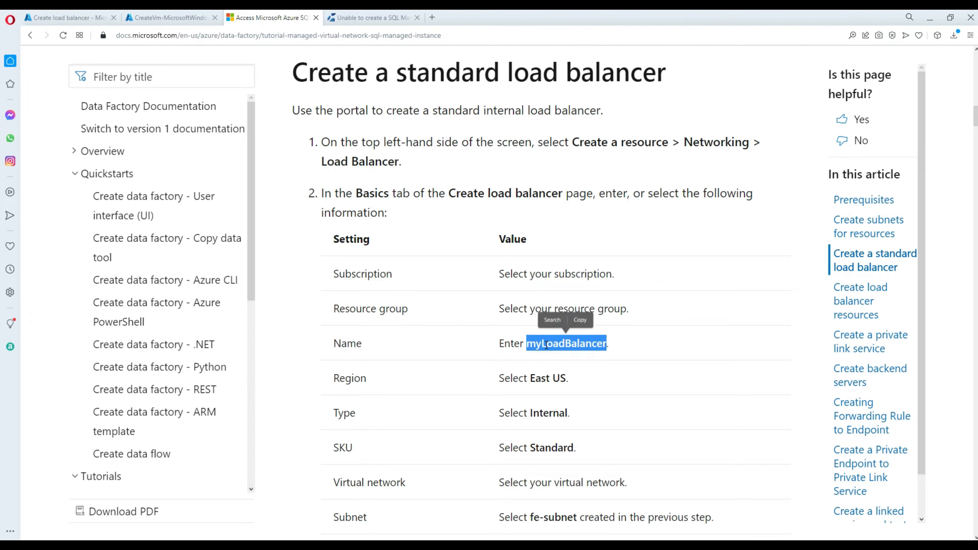
{"action": "right_click", "coordinate": [545, 344]}
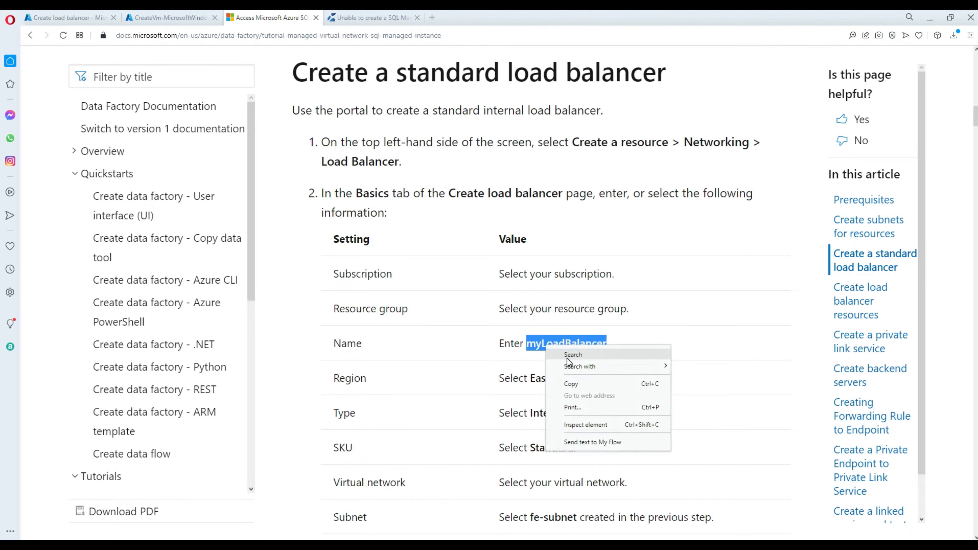
{"action": "left_click", "coordinate": [579, 383]}
{"action": "scroll", "coordinate": [565, 331], "scroll_direction": "down", "scroll_amount": 3}
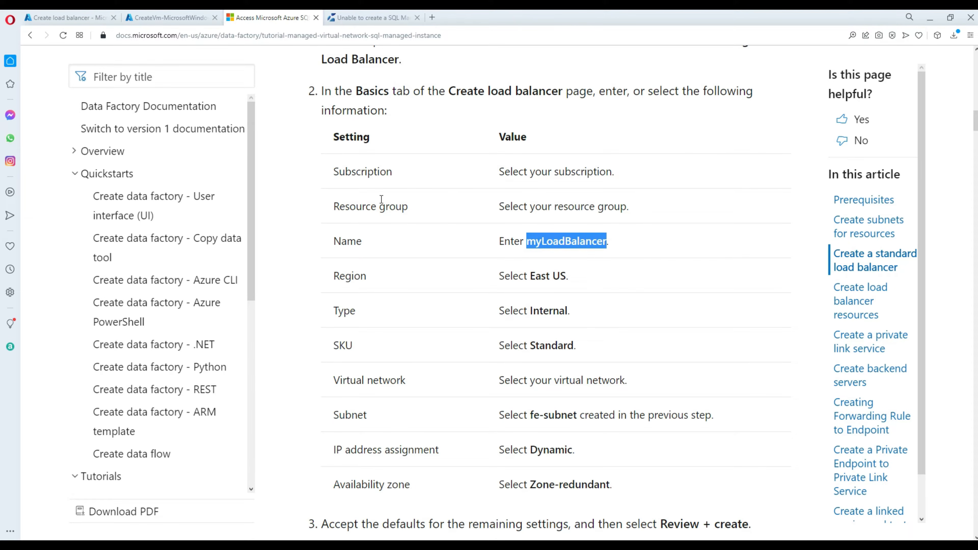
Confirm the aamir-vm deployment finished, open the VM, and go back to the load balancer form.
{"action": "left_click", "coordinate": [165, 18]}
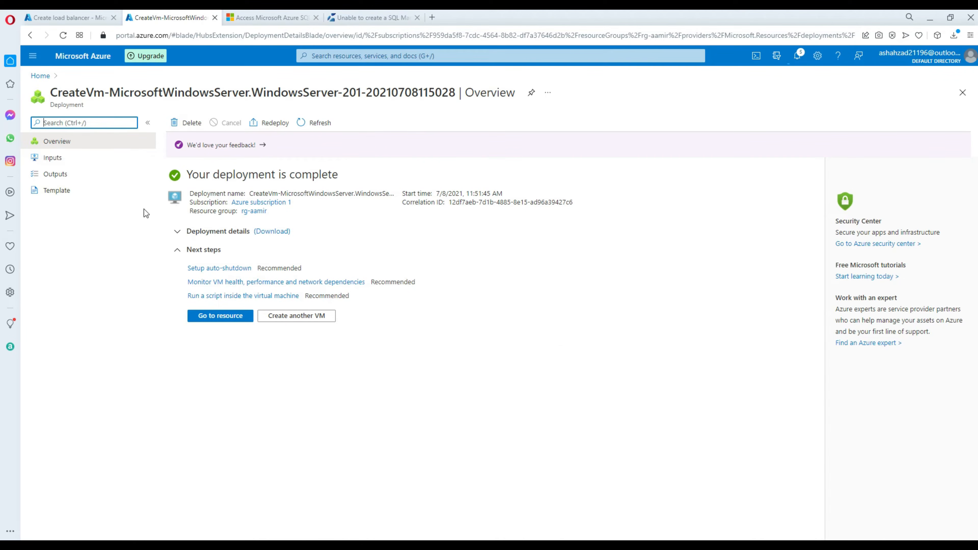
{"action": "left_click", "coordinate": [212, 323]}
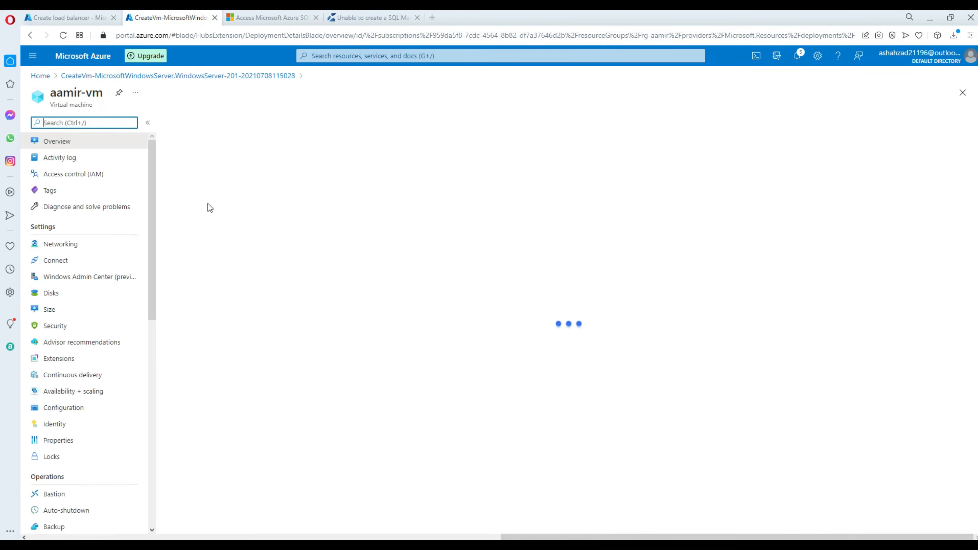
{"action": "left_click", "coordinate": [53, 16]}
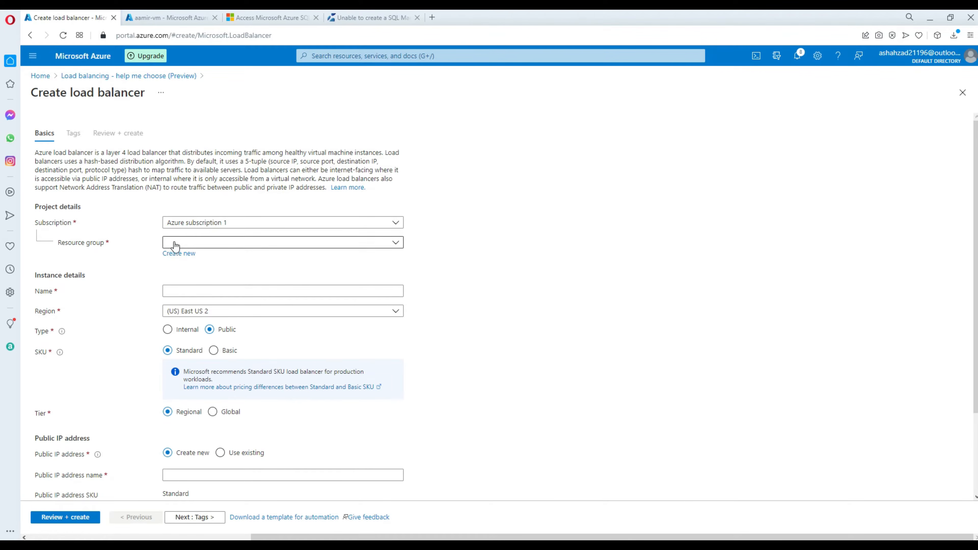
Set resource group rg-aamir, name myLoadBalancer, region East US, and type Internal.
{"action": "left_click", "coordinate": [217, 243]}
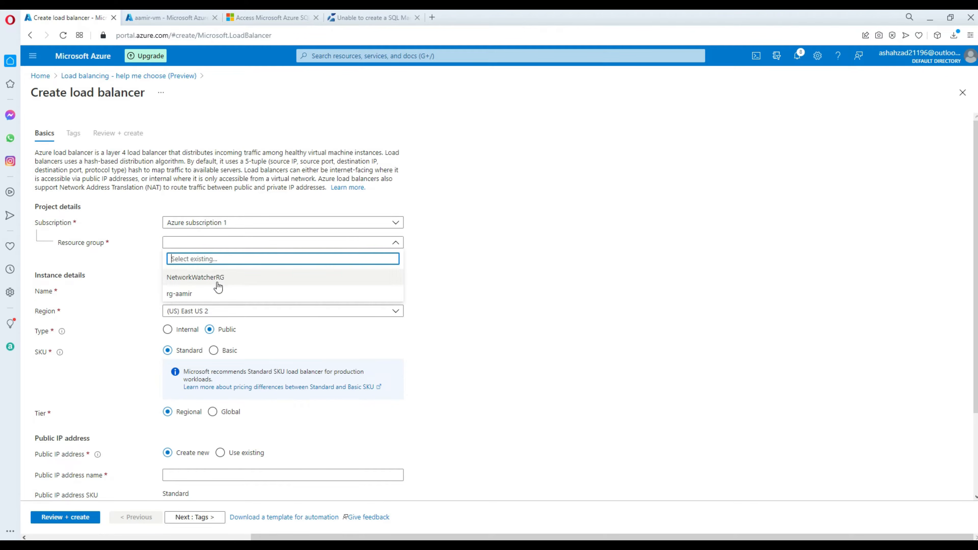
{"action": "left_click", "coordinate": [195, 296]}
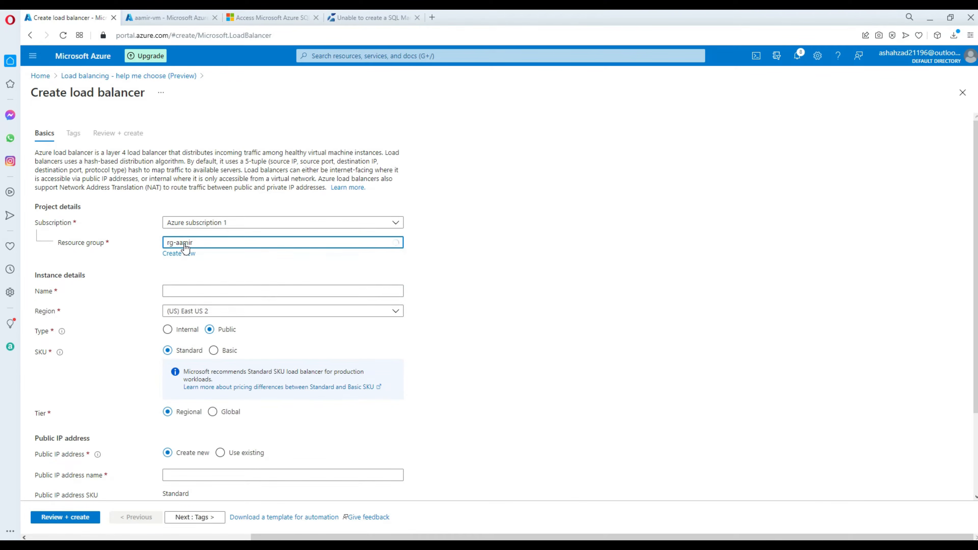
{"action": "left_click", "coordinate": [188, 291]}
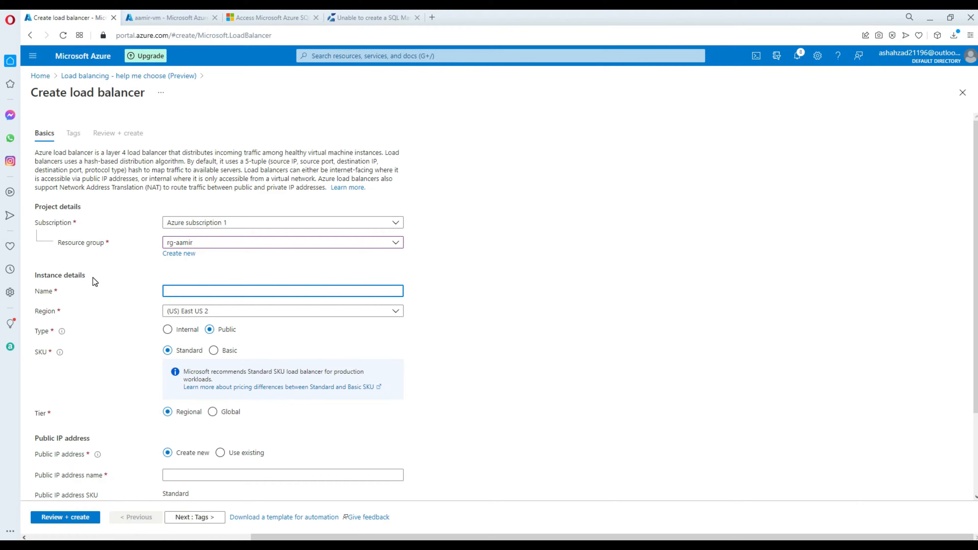
{"action": "left_click_drag", "start_coordinate": [83, 276], "coordinate": [22, 271]}
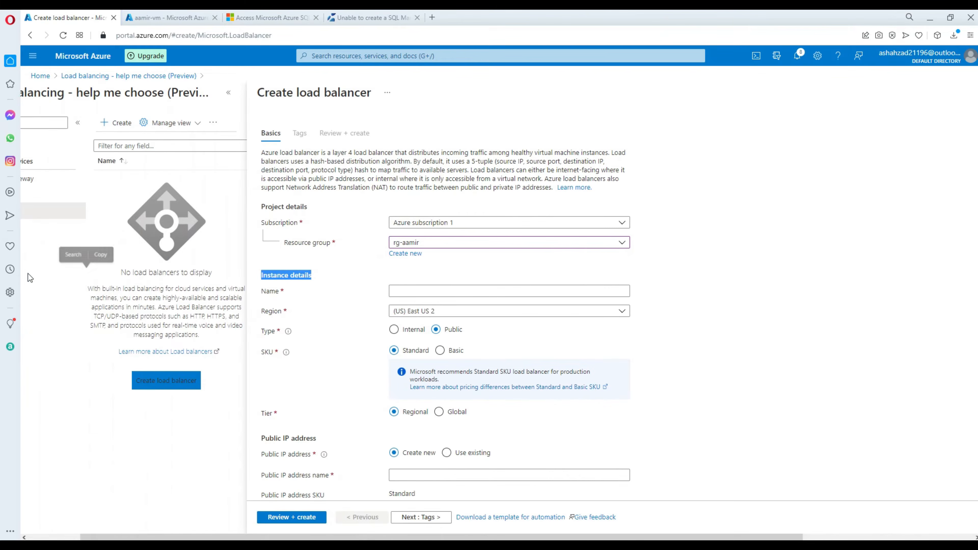
{"action": "left_click", "coordinate": [434, 289]}
{"action": "key", "text": "ctrl+v"}
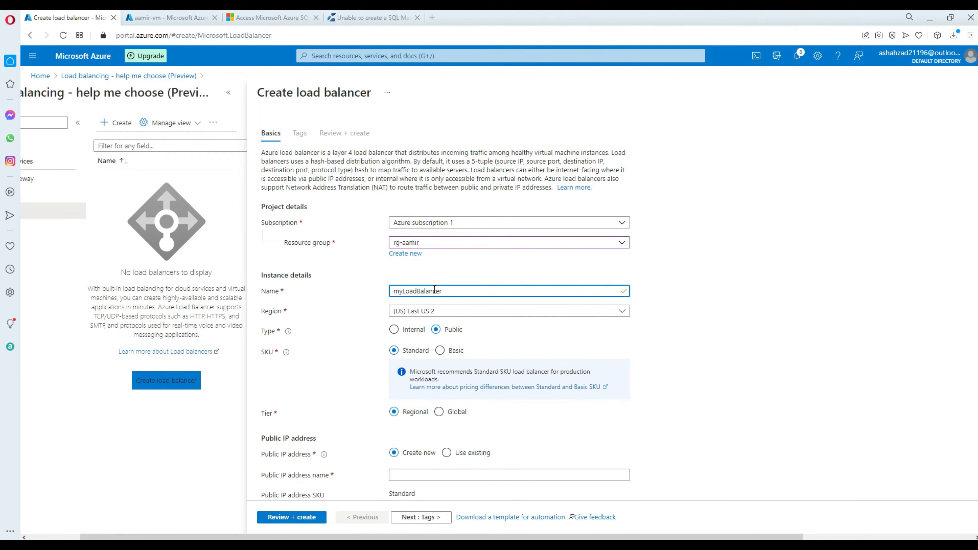
{"action": "left_click", "coordinate": [442, 310]}
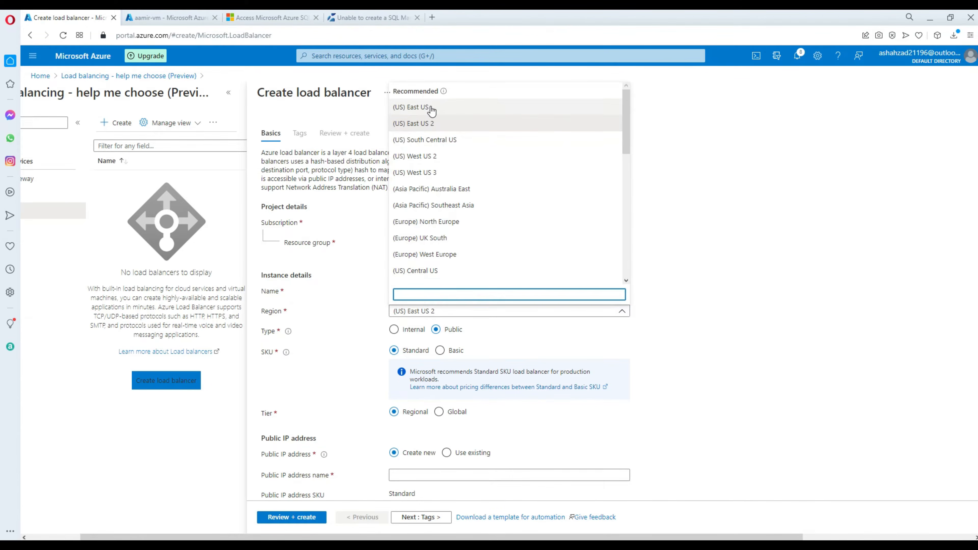
{"action": "left_click", "coordinate": [432, 110]}
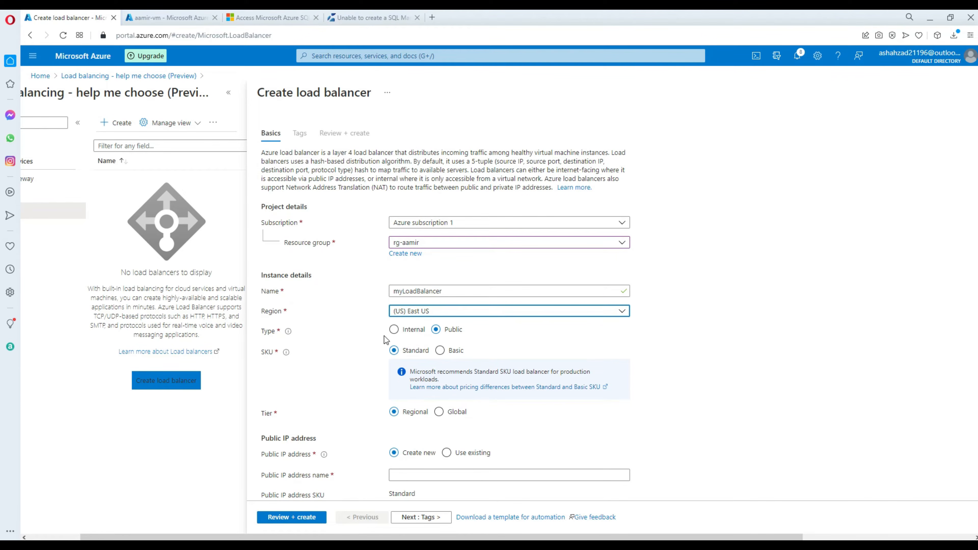
{"action": "left_click", "coordinate": [394, 330]}
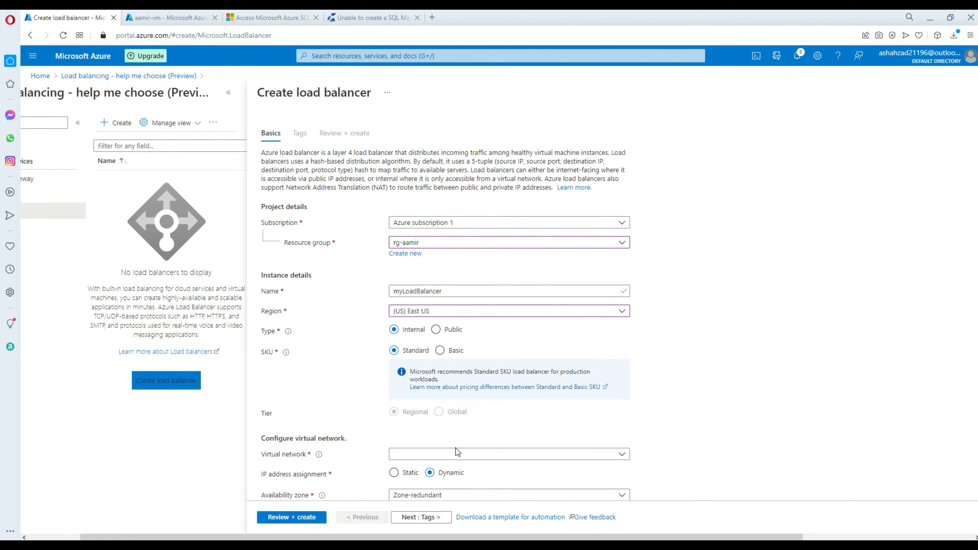
Check the tutorial's East US, virtual network and fe-subnet requirements.
{"action": "left_click", "coordinate": [298, 20]}
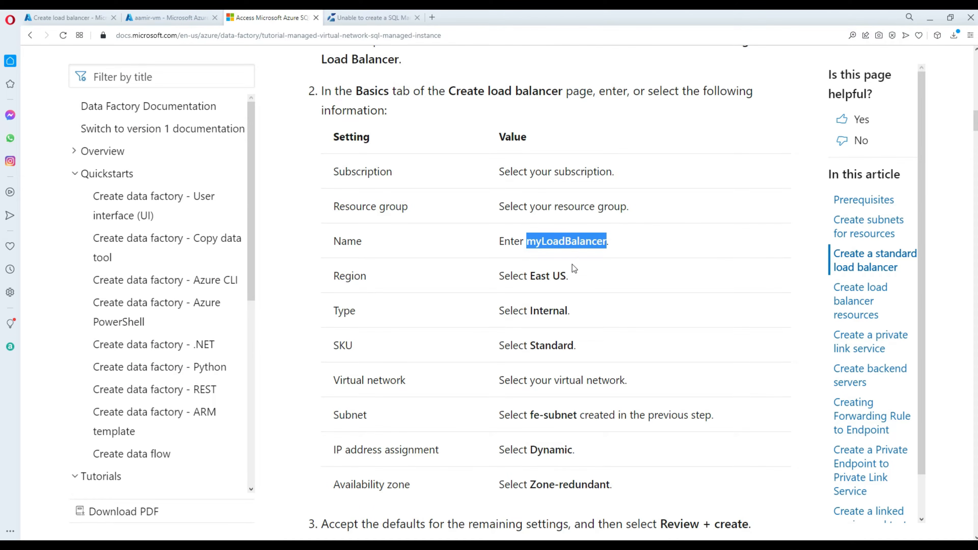
{"action": "left_click", "coordinate": [556, 281]}
{"action": "left_click_drag", "start_coordinate": [565, 276], "coordinate": [524, 277]}
{"action": "left_click", "coordinate": [552, 315]}
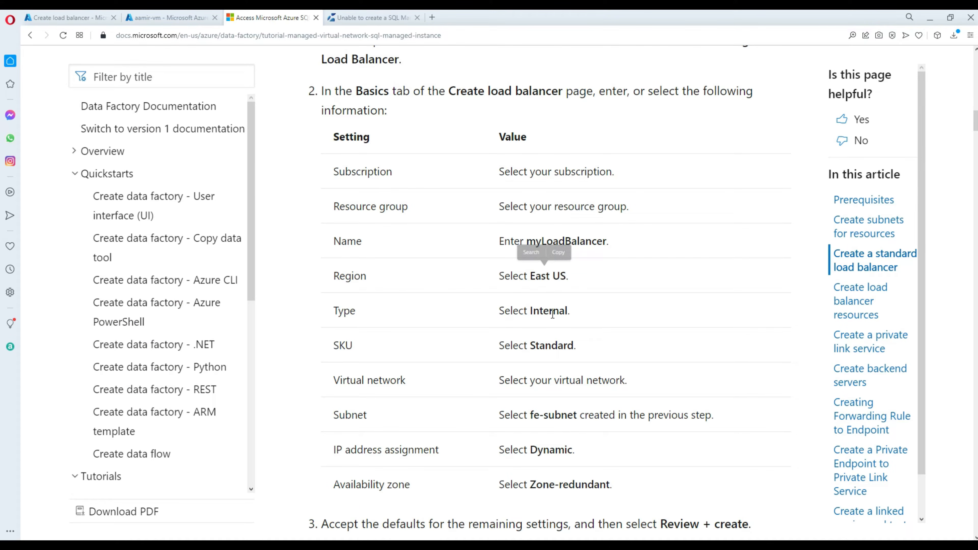
{"action": "scroll", "coordinate": [566, 348], "scroll_direction": "down", "scroll_amount": 2}
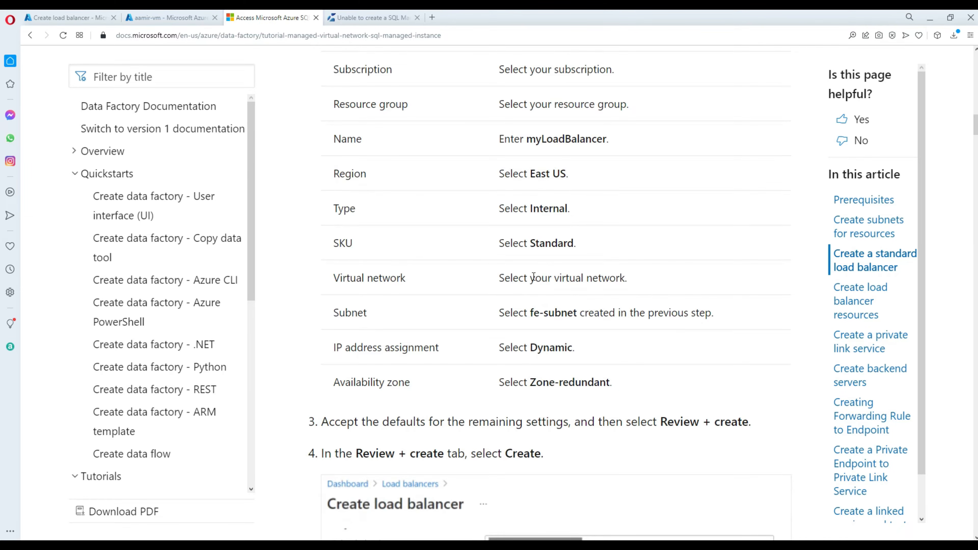
{"action": "left_click_drag", "start_coordinate": [615, 274], "coordinate": [496, 278]}
{"action": "left_click_drag", "start_coordinate": [499, 312], "coordinate": [584, 313]}
{"action": "left_click", "coordinate": [577, 313]}
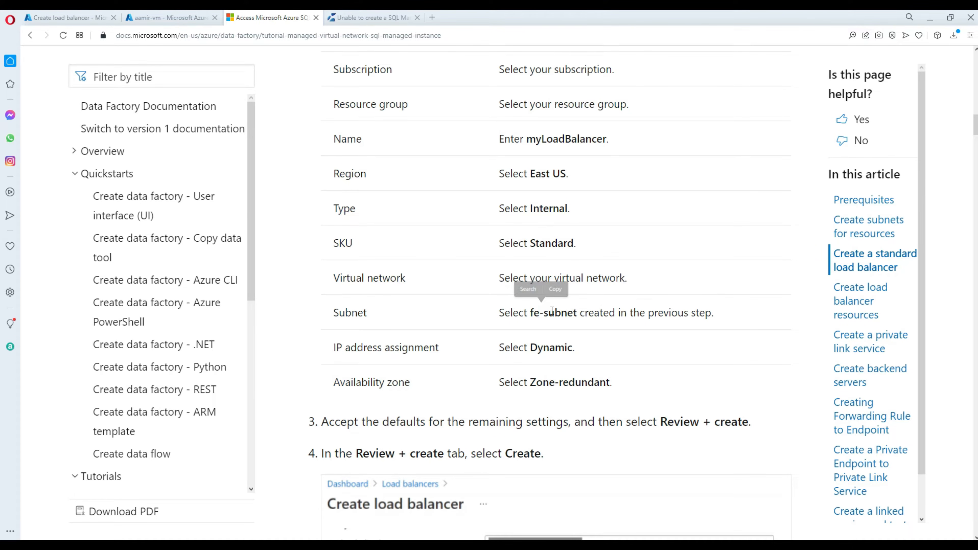
Attach the load balancer to aamir-vnet with the fe-subnet subnet.
{"action": "left_click", "coordinate": [73, 17]}
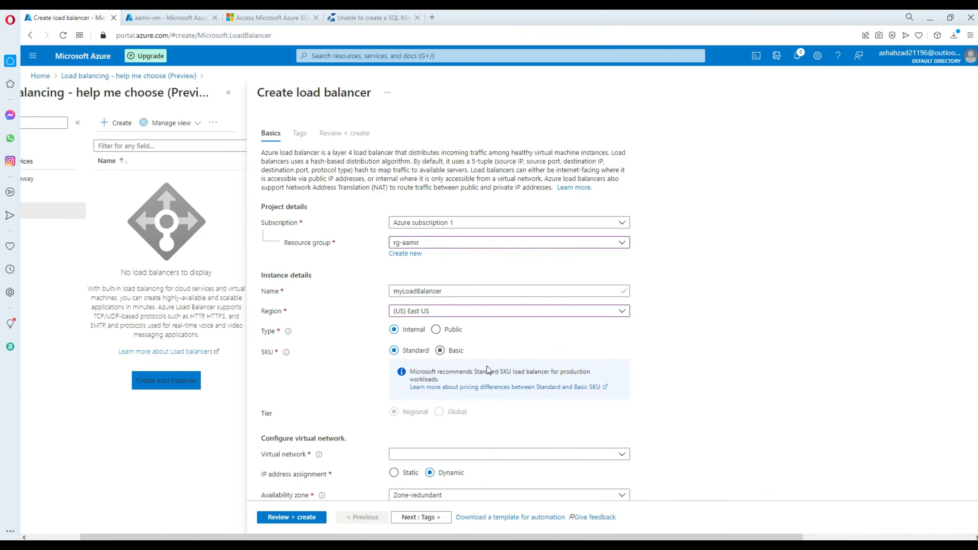
{"action": "scroll", "coordinate": [557, 360], "scroll_direction": "down", "scroll_amount": 1}
{"action": "left_click", "coordinate": [480, 431]}
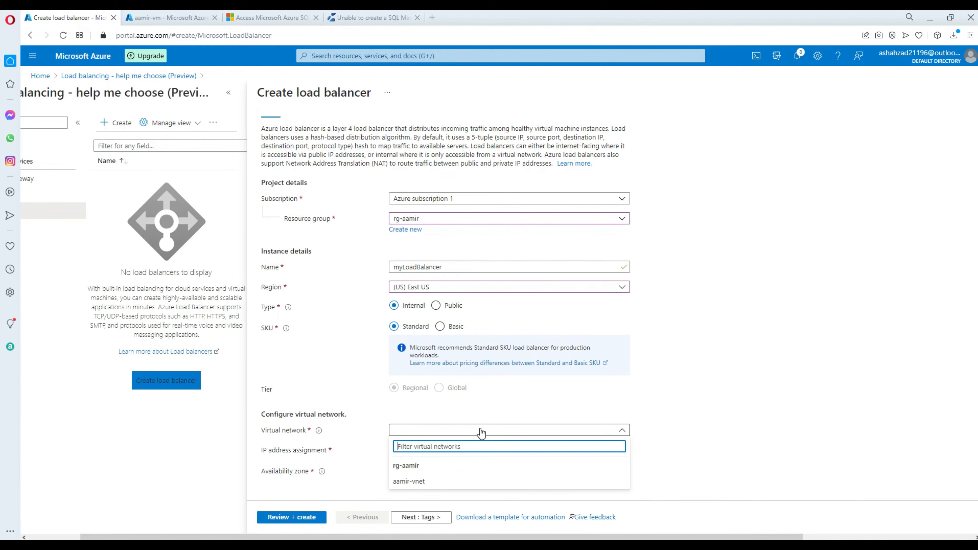
{"action": "left_click", "coordinate": [408, 481]}
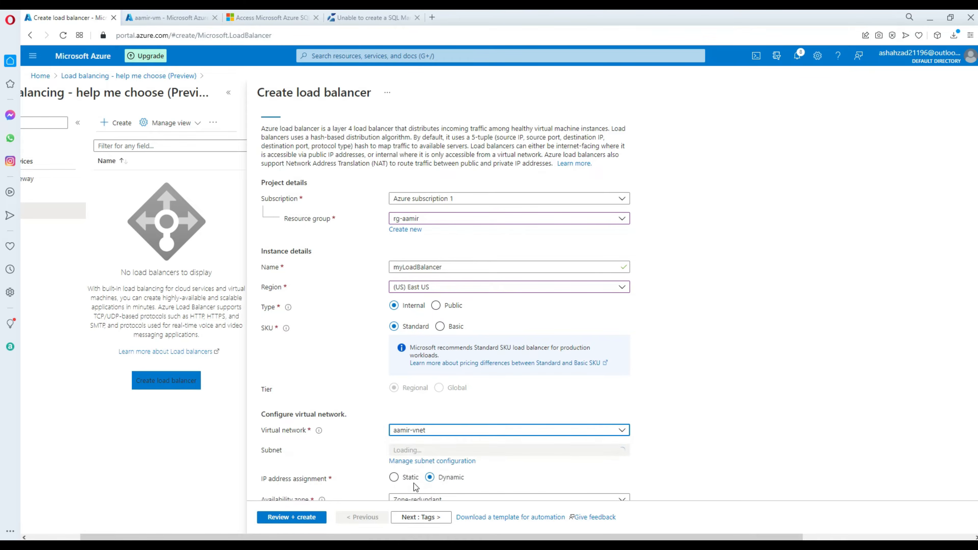
{"action": "scroll", "coordinate": [779, 379], "scroll_direction": "down", "scroll_amount": 1}
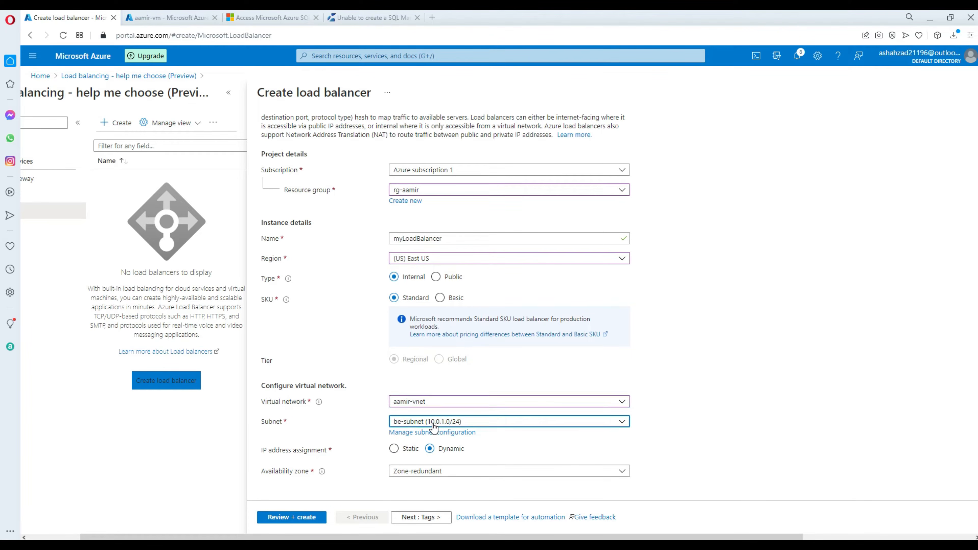
{"action": "left_click", "coordinate": [447, 424]}
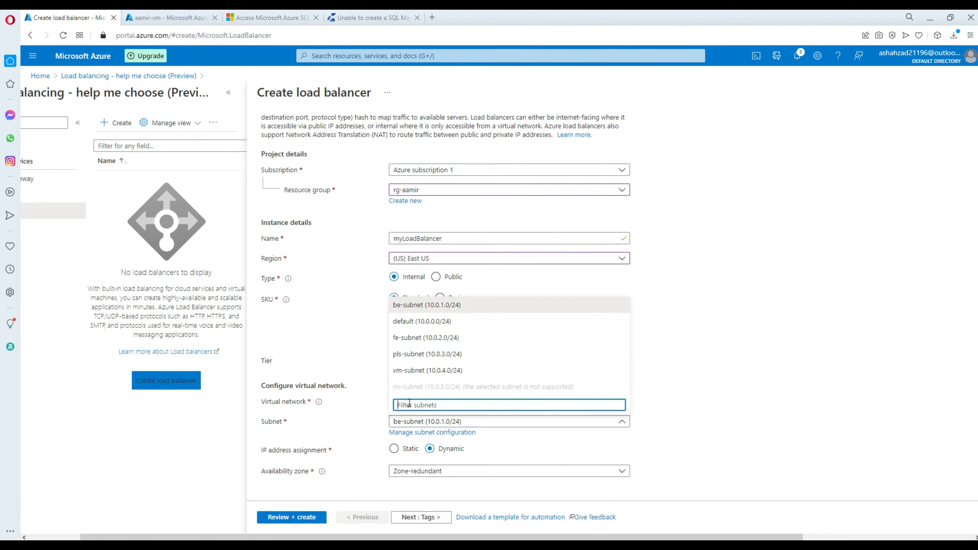
{"action": "left_click", "coordinate": [417, 338]}
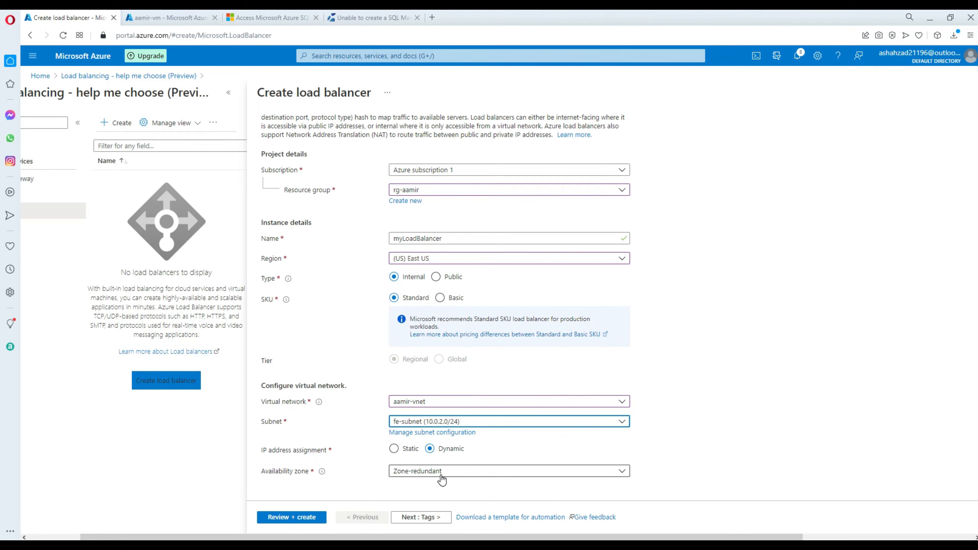
Check the tutorial's Dynamic IP assignment and Zone-redundant availability settings.
{"action": "left_click", "coordinate": [283, 17]}
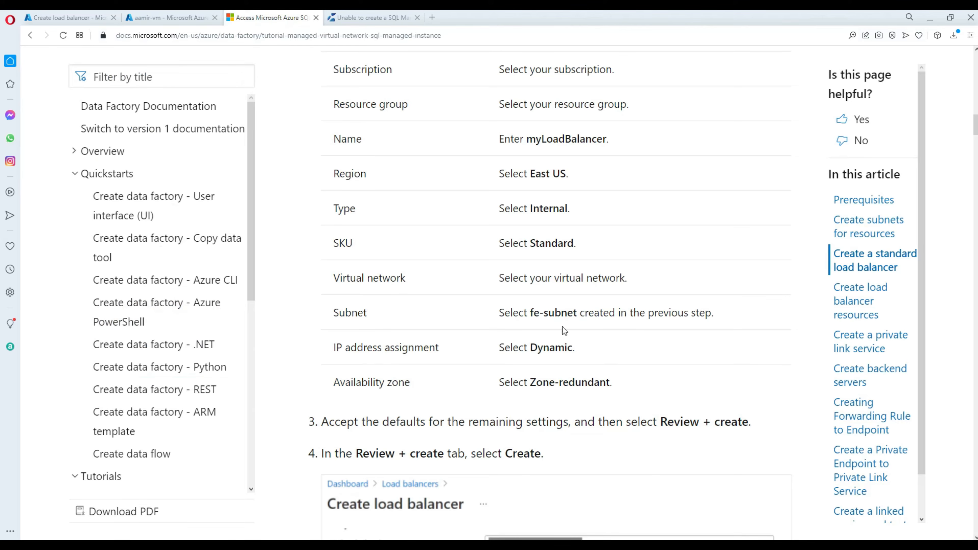
{"action": "double_click", "coordinate": [564, 348]}
{"action": "double_click", "coordinate": [584, 381]}
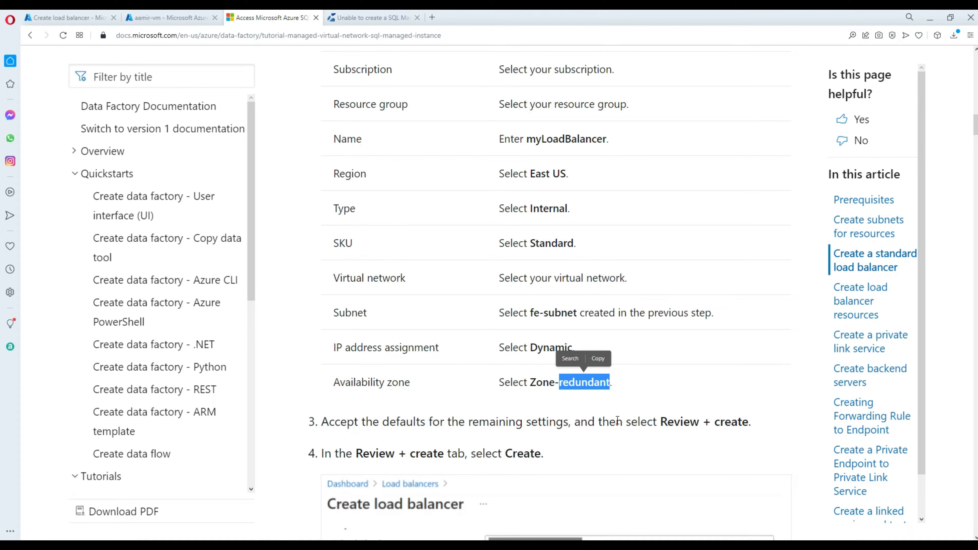
{"action": "scroll", "coordinate": [654, 422], "scroll_direction": "down", "scroll_amount": 4}
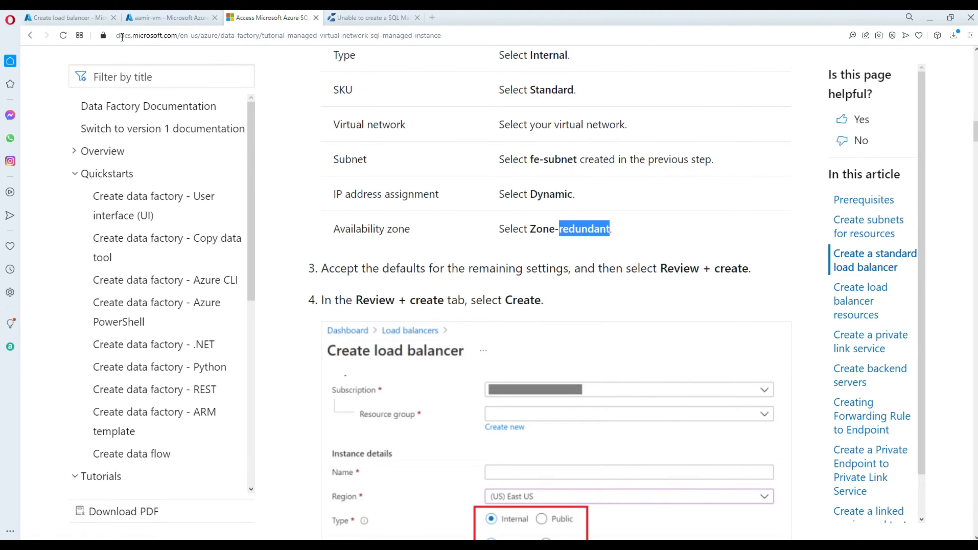
Review and create myLoadBalancer, starting its deployment.
{"action": "left_click", "coordinate": [65, 18]}
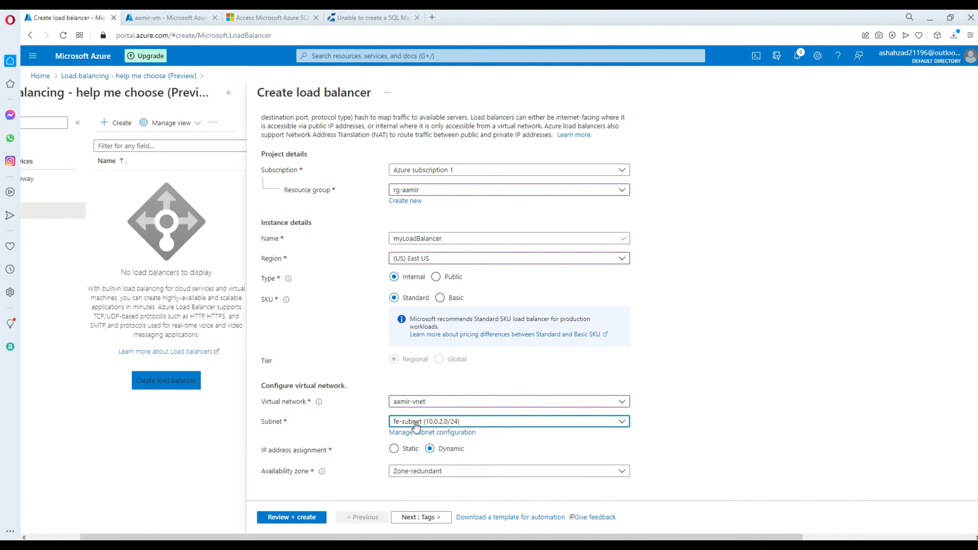
{"action": "left_click", "coordinate": [312, 518]}
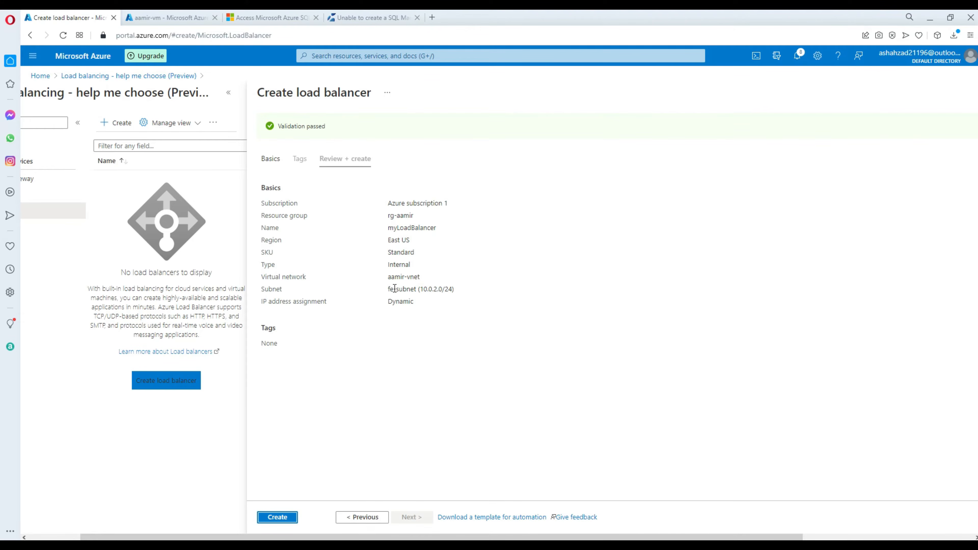
{"action": "left_click", "coordinate": [279, 518]}
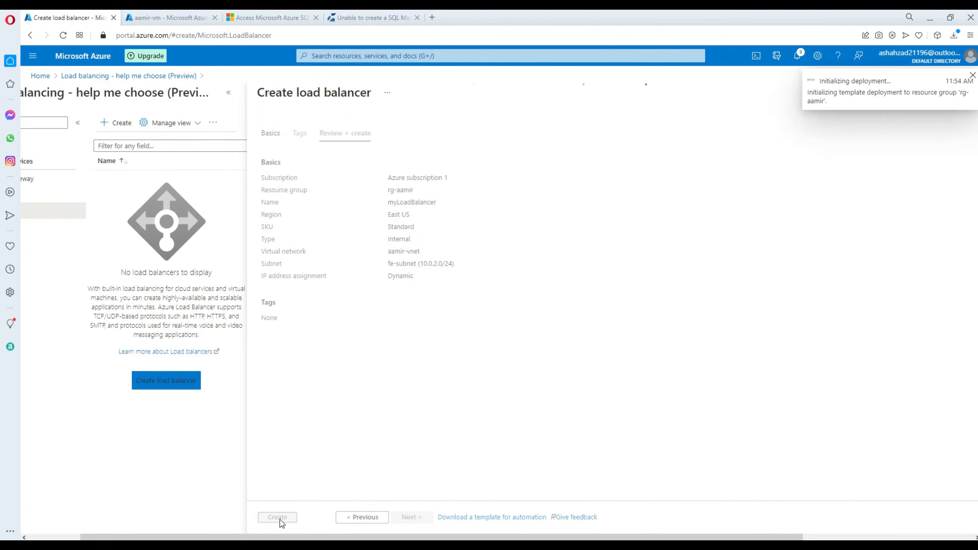
Read the tutorial's Create a backend pool section explaining backend address pools.
{"action": "left_click", "coordinate": [268, 18]}
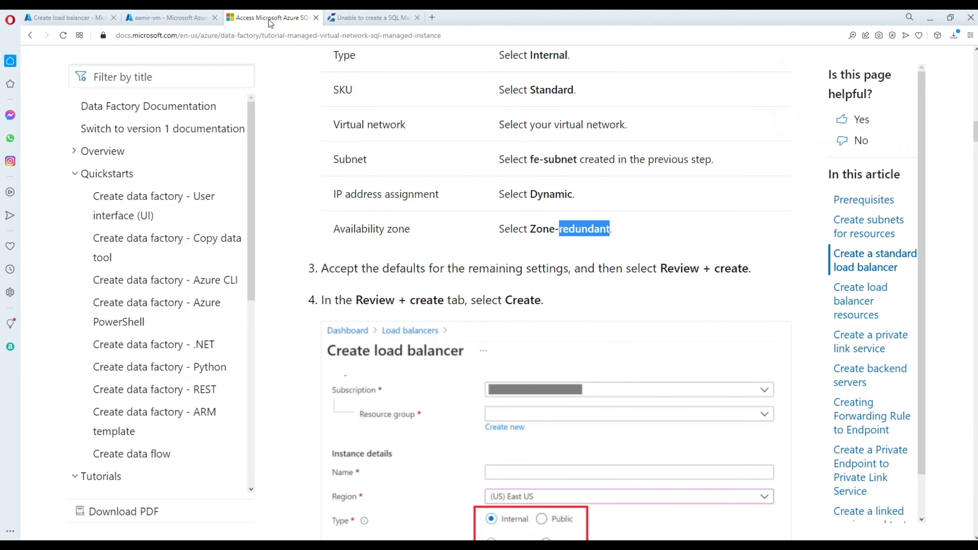
{"action": "scroll", "coordinate": [537, 284], "scroll_direction": "down", "scroll_amount": 5}
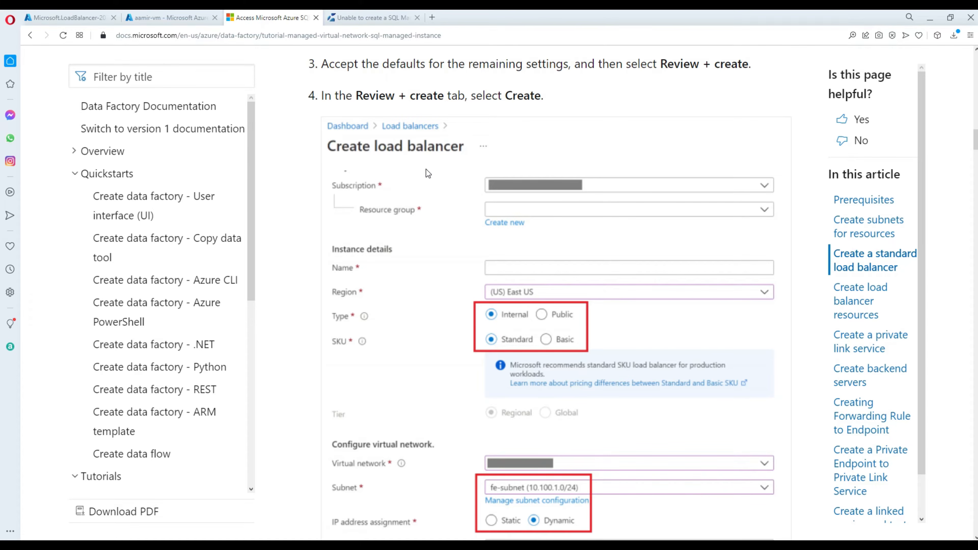
{"action": "scroll", "coordinate": [426, 169], "scroll_direction": "down", "scroll_amount": 4}
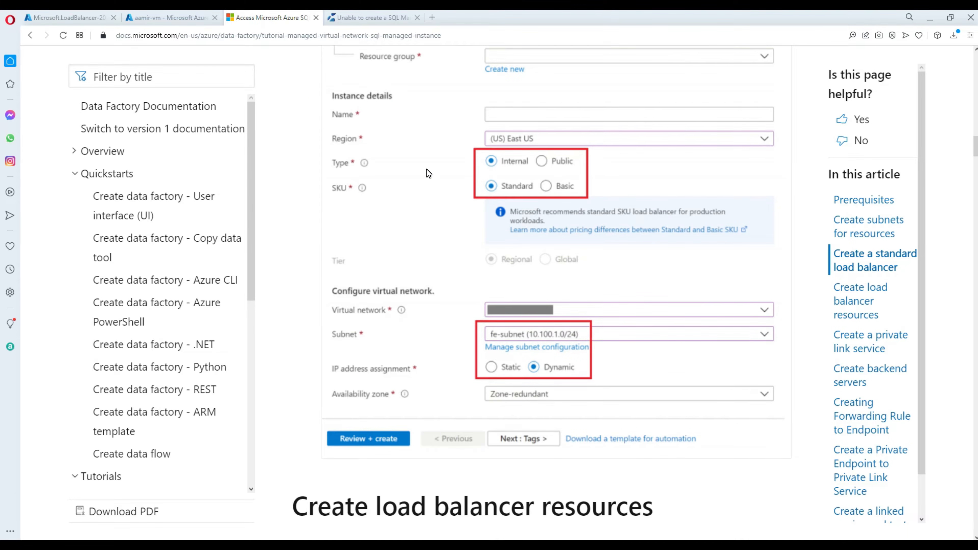
{"action": "scroll", "coordinate": [426, 170], "scroll_direction": "down", "scroll_amount": 4}
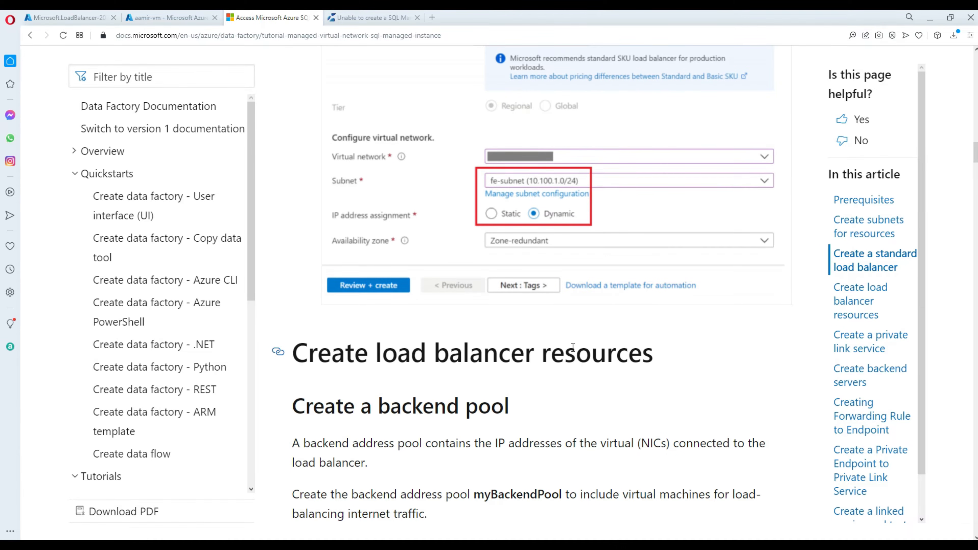
{"action": "scroll", "coordinate": [573, 346], "scroll_direction": "up", "scroll_amount": 4}
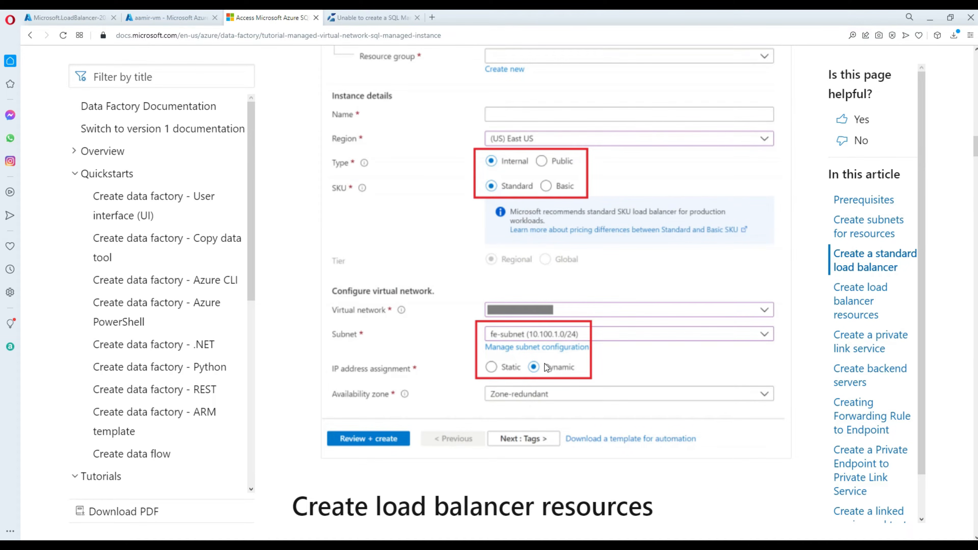
{"action": "scroll", "coordinate": [527, 369], "scroll_direction": "down", "scroll_amount": 4}
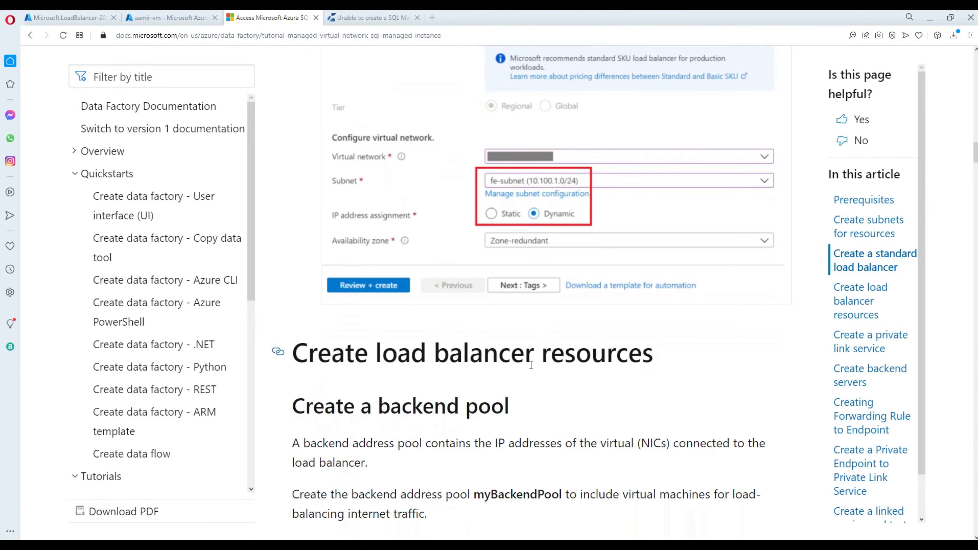
{"action": "scroll", "coordinate": [529, 360], "scroll_direction": "down", "scroll_amount": 4}
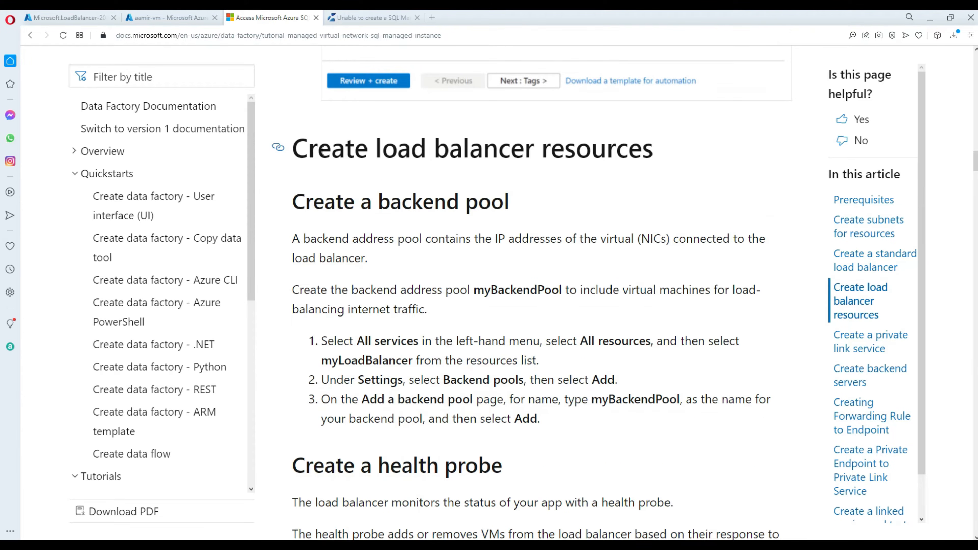
{"action": "left_click_drag", "start_coordinate": [295, 151], "coordinate": [659, 152]}
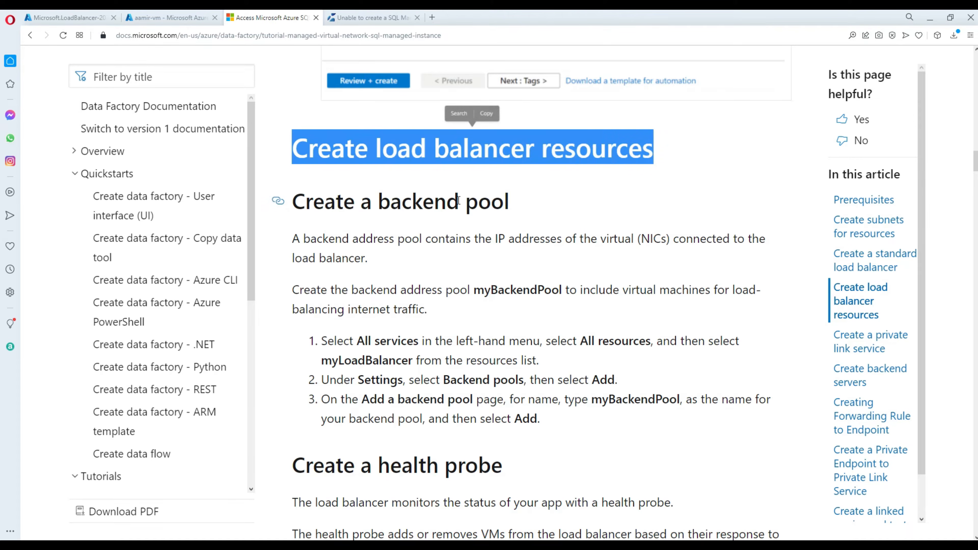
{"action": "left_click", "coordinate": [454, 206]}
{"action": "left_click_drag", "start_coordinate": [513, 202], "coordinate": [377, 203]}
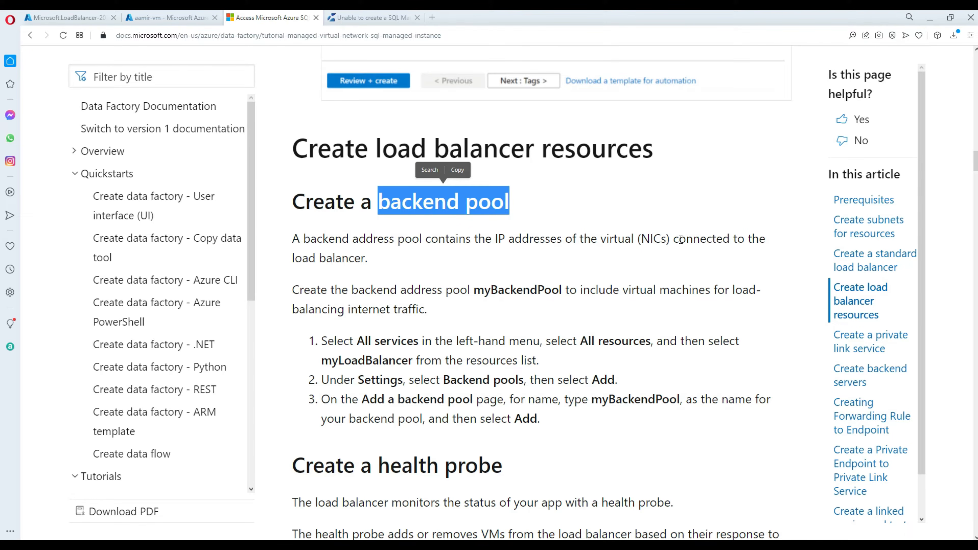
{"action": "left_click_drag", "start_coordinate": [372, 259], "coordinate": [291, 238]}
{"action": "scroll", "coordinate": [372, 283], "scroll_direction": "down", "scroll_amount": 3}
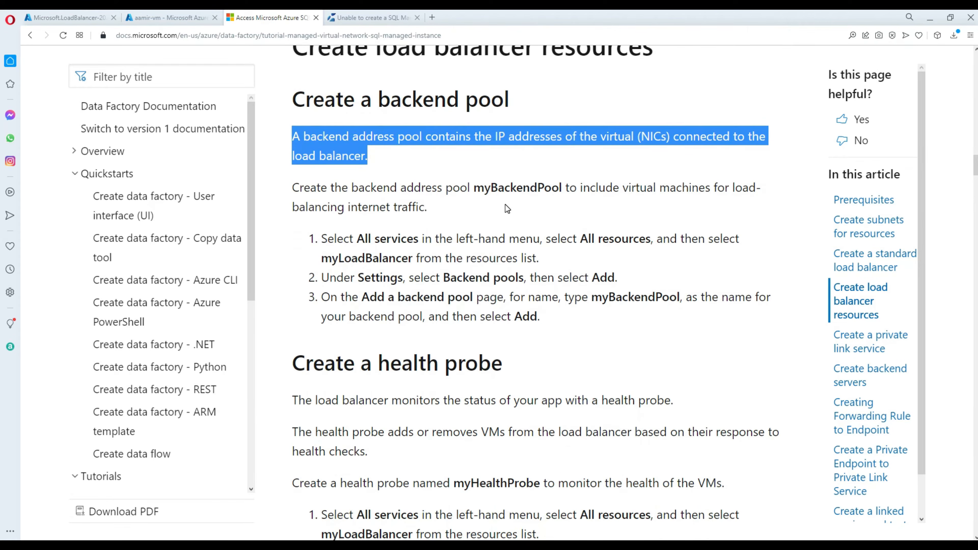
Copy the name myBackendPool and return to the completed deployment in the portal.
{"action": "double_click", "coordinate": [508, 190]}
{"action": "right_click", "coordinate": [500, 191]}
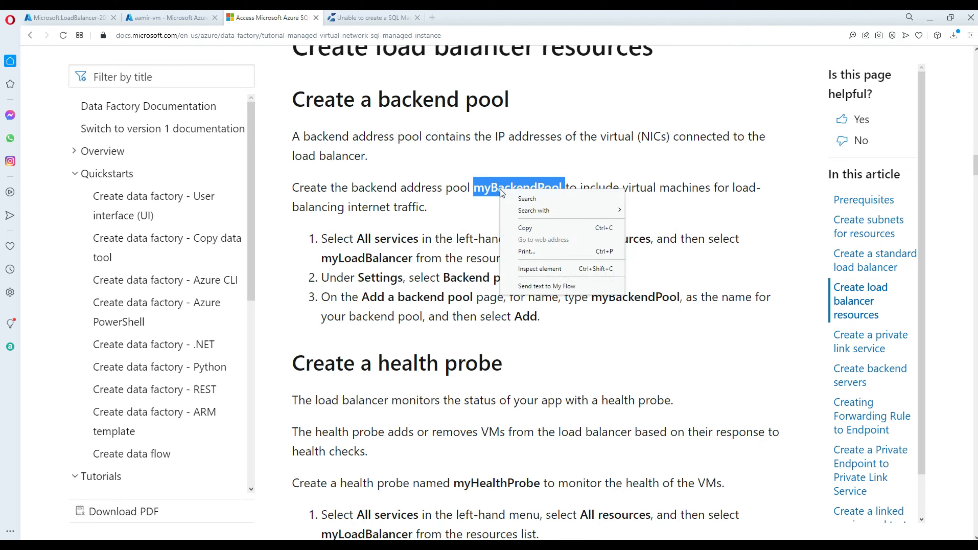
{"action": "left_click", "coordinate": [527, 227]}
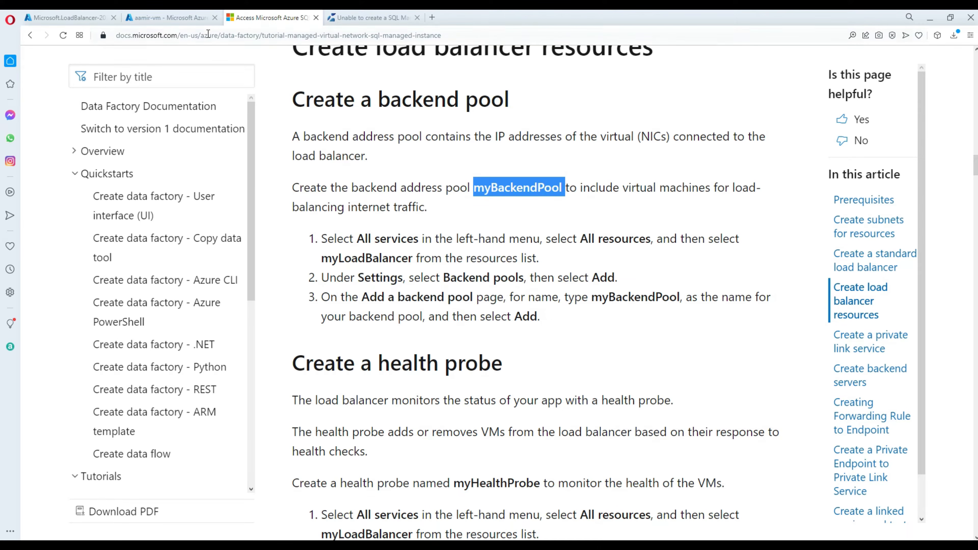
{"action": "left_click", "coordinate": [77, 21]}
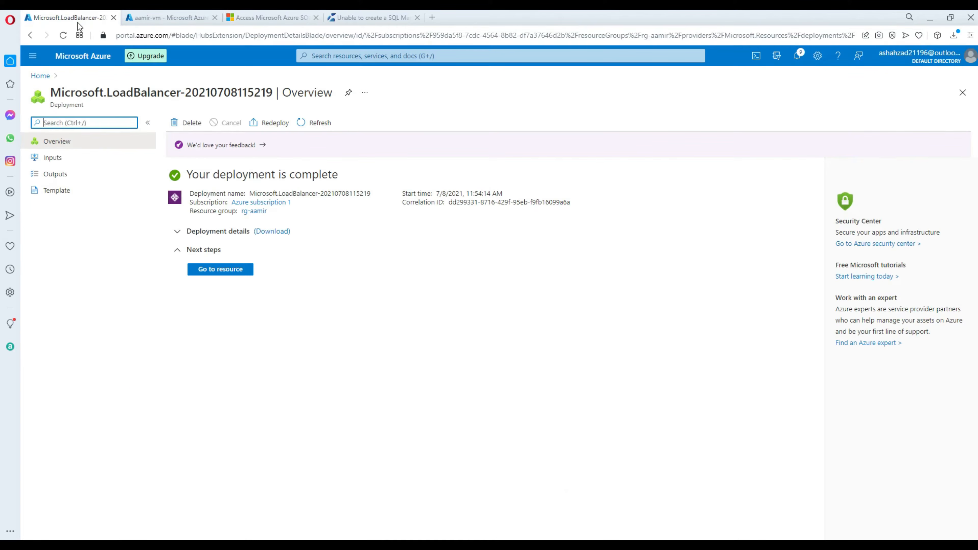
Open myLoadBalancer's Backend pools page, reaching it again via Home and resource group rg-aamir.
{"action": "left_click", "coordinate": [213, 271]}
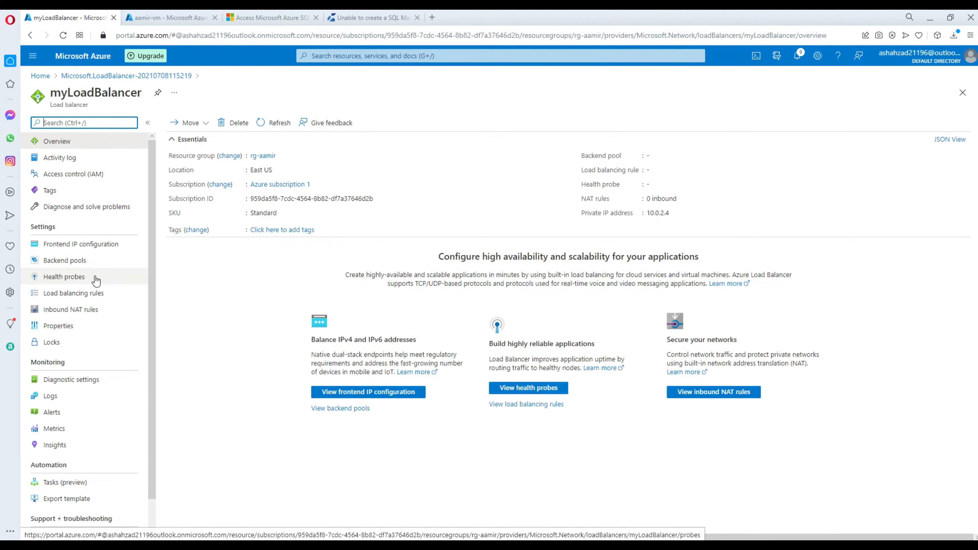
{"action": "left_click", "coordinate": [64, 261]}
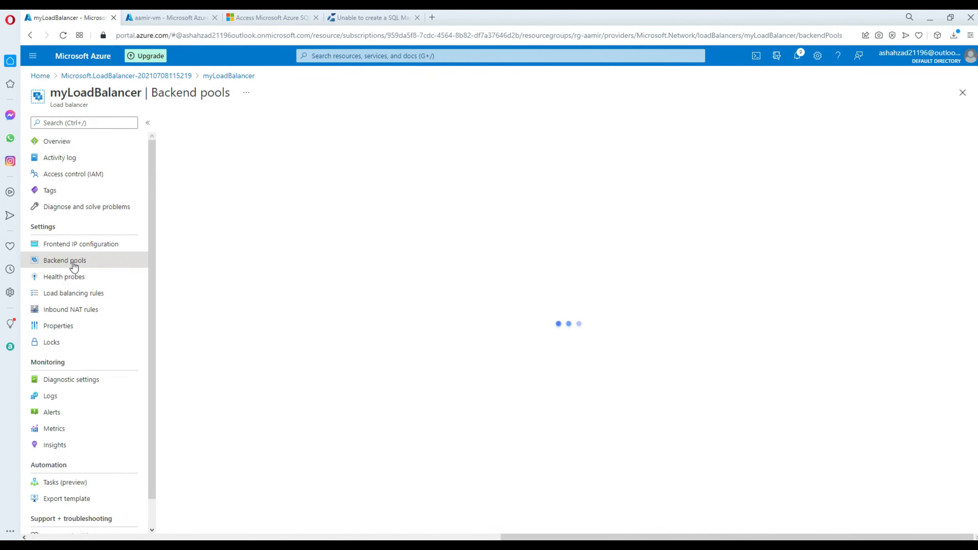
{"action": "left_click", "coordinate": [40, 75]}
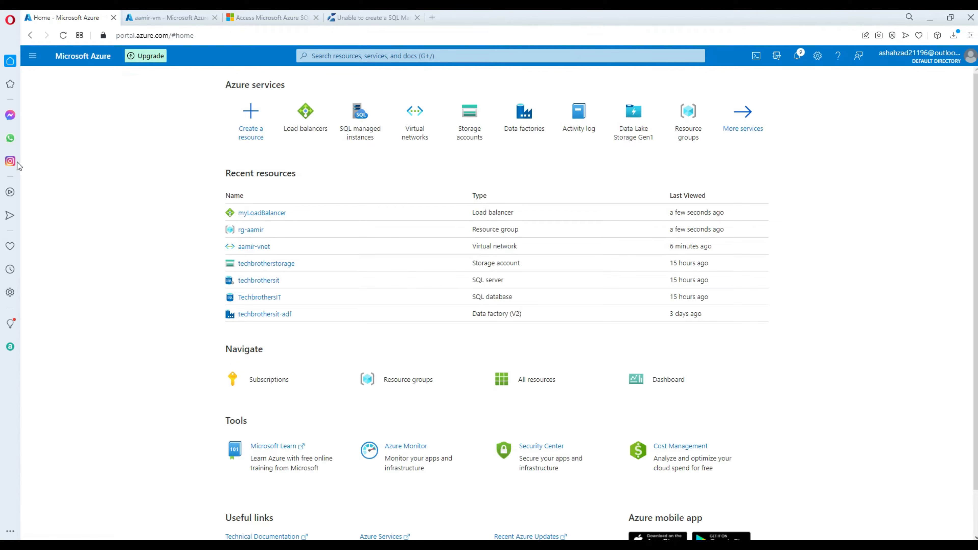
{"action": "left_click", "coordinate": [253, 230]}
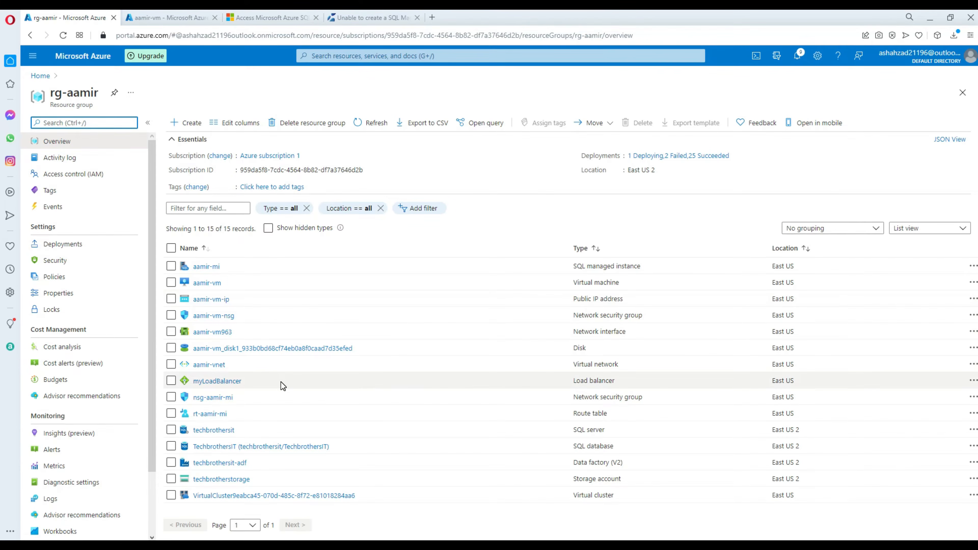
{"action": "left_click", "coordinate": [227, 382]}
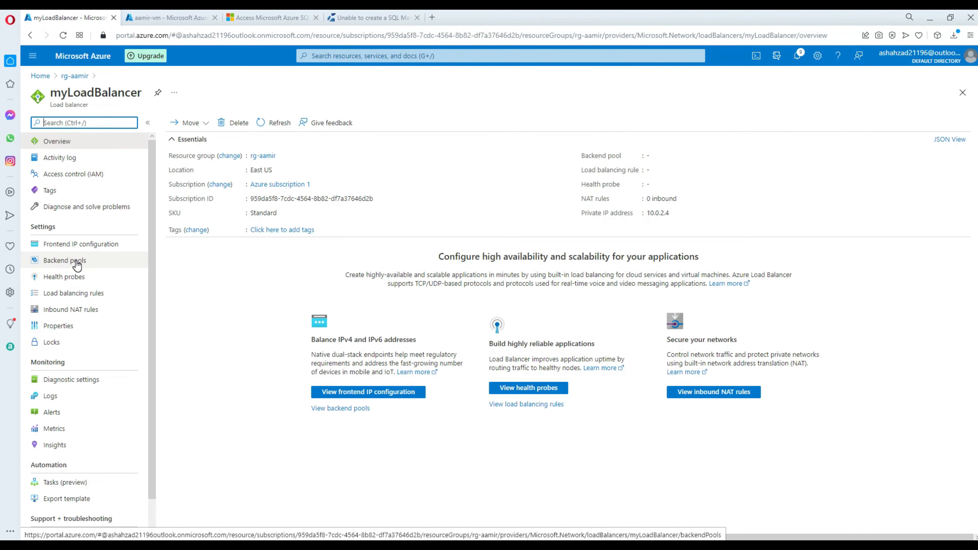
{"action": "left_click", "coordinate": [101, 271]}
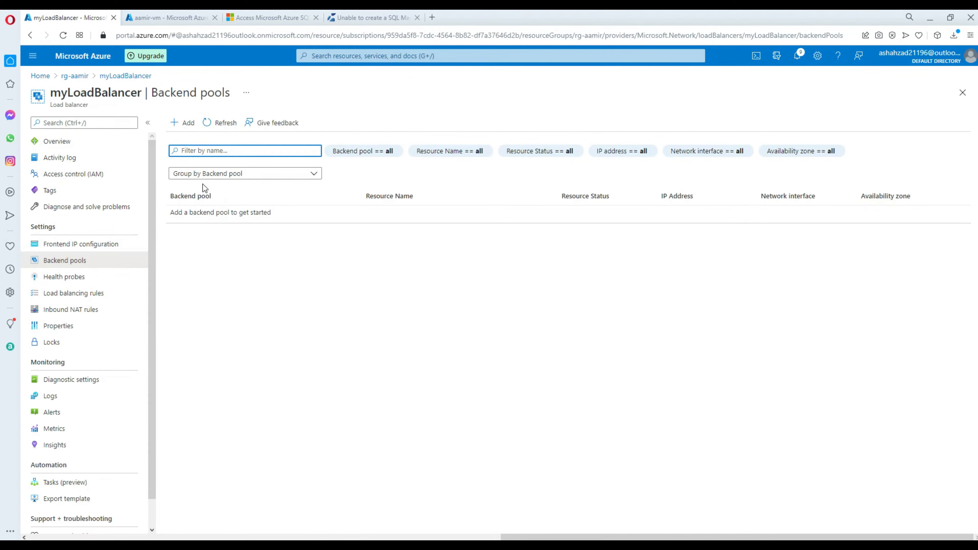
Start a new backend pool and paste myBackendPool as its name.
{"action": "left_click", "coordinate": [183, 123]}
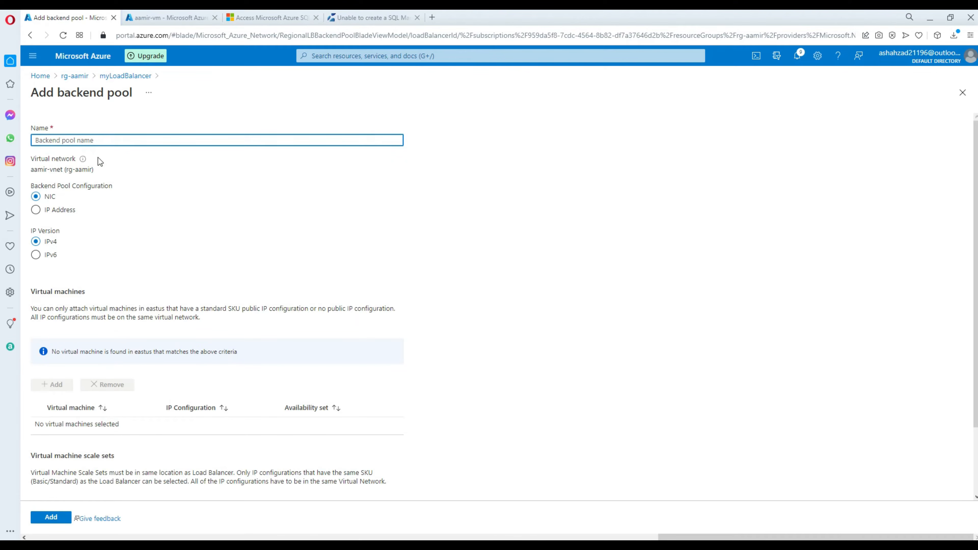
{"action": "key", "text": "ctrl+v"}
{"action": "scroll", "coordinate": [191, 281], "scroll_direction": "down", "scroll_amount": 2}
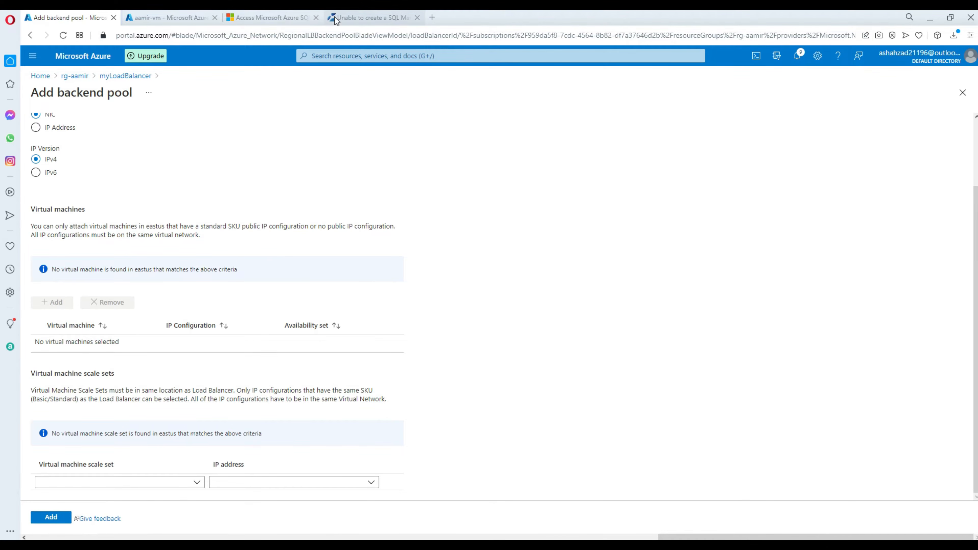
Review step 3 of the tutorial's backend pool instructions.
{"action": "left_click", "coordinate": [260, 20]}
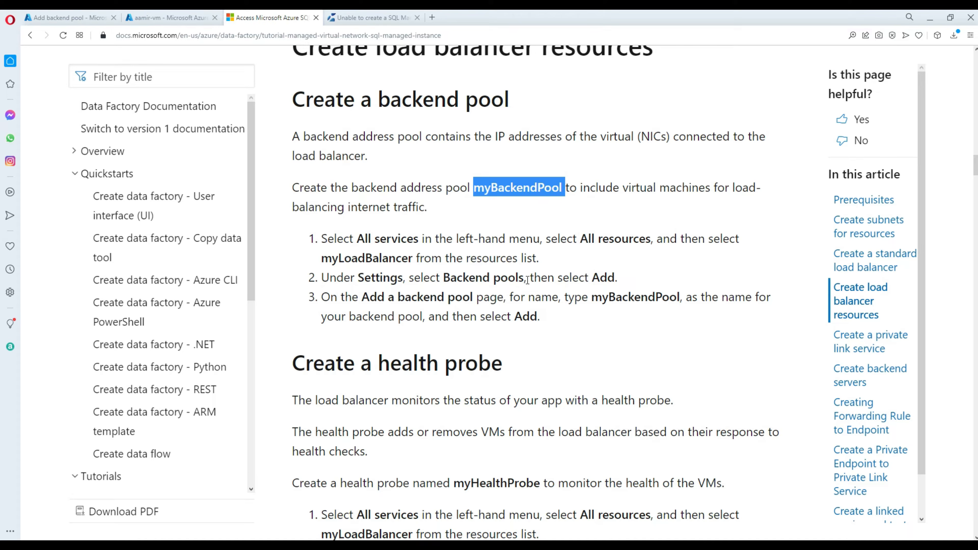
{"action": "left_click_drag", "start_coordinate": [444, 278], "coordinate": [635, 282]}
{"action": "left_click_drag", "start_coordinate": [352, 308], "coordinate": [647, 305]}
{"action": "left_click", "coordinate": [673, 300]}
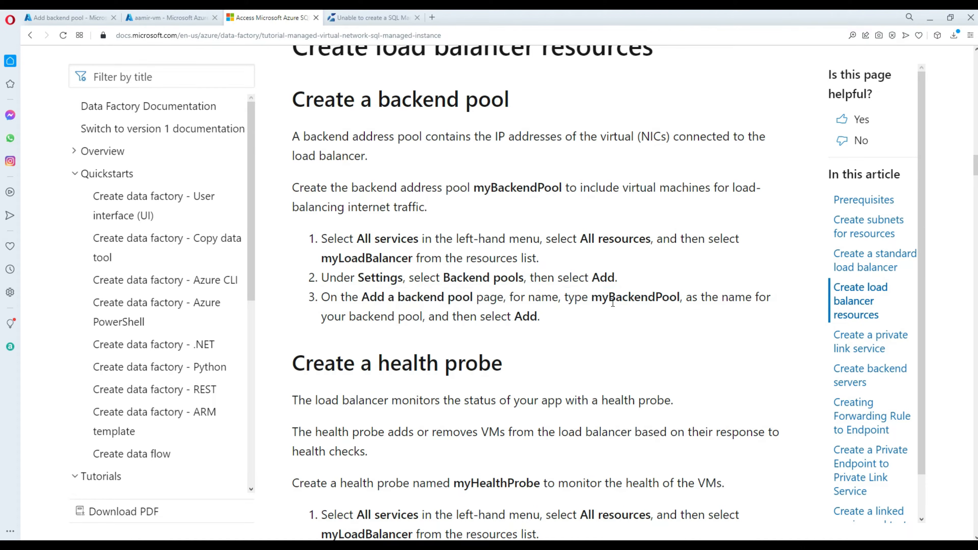
{"action": "left_click_drag", "start_coordinate": [540, 321], "coordinate": [301, 296]}
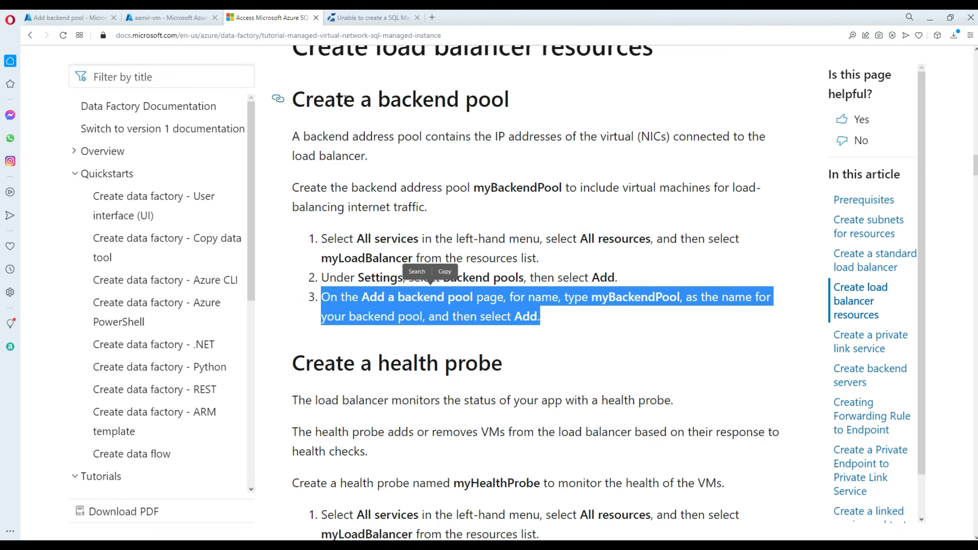
Return to the form and add the myBackendPool backend pool.
{"action": "left_click", "coordinate": [156, 19]}
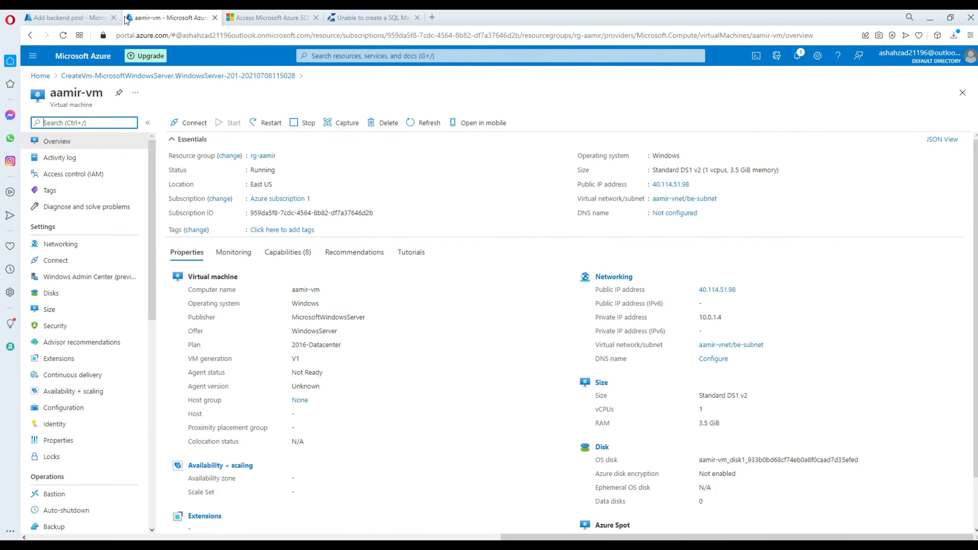
{"action": "left_click", "coordinate": [68, 20]}
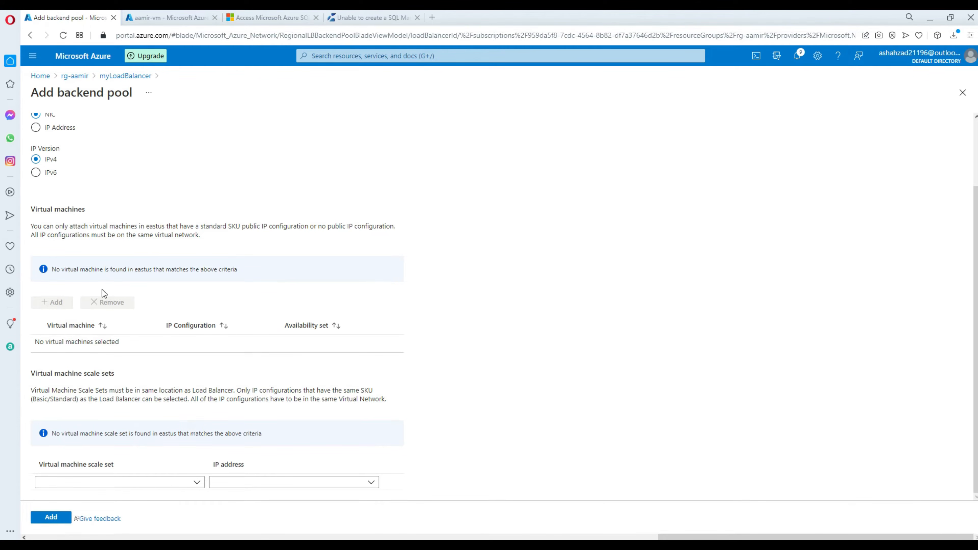
{"action": "scroll", "coordinate": [88, 413], "scroll_direction": "up", "scroll_amount": 2}
{"action": "scroll", "coordinate": [90, 409], "scroll_direction": "down", "scroll_amount": 2}
{"action": "left_click", "coordinate": [53, 519]}
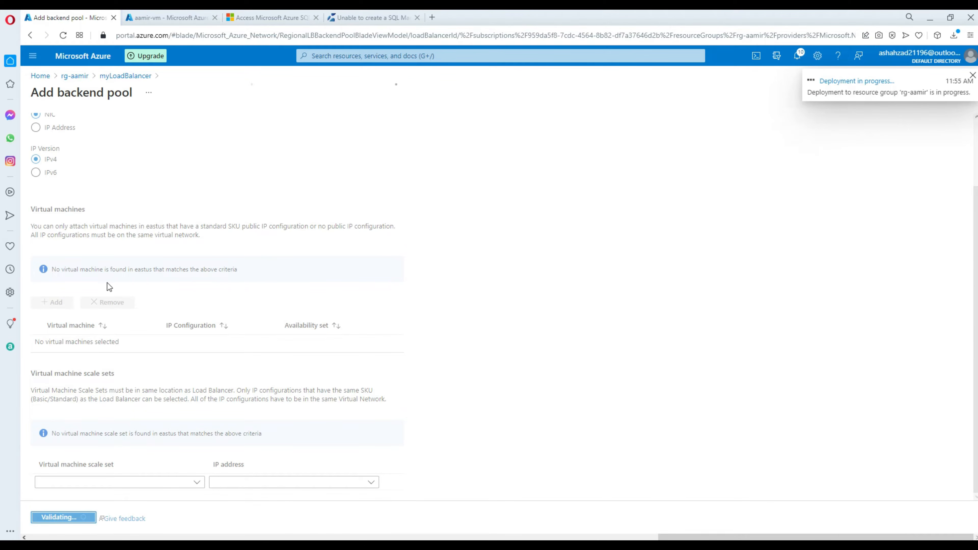
Read the tutorial's health probe introduction and how probes remove unhealthy VMs.
{"action": "left_click", "coordinate": [272, 20]}
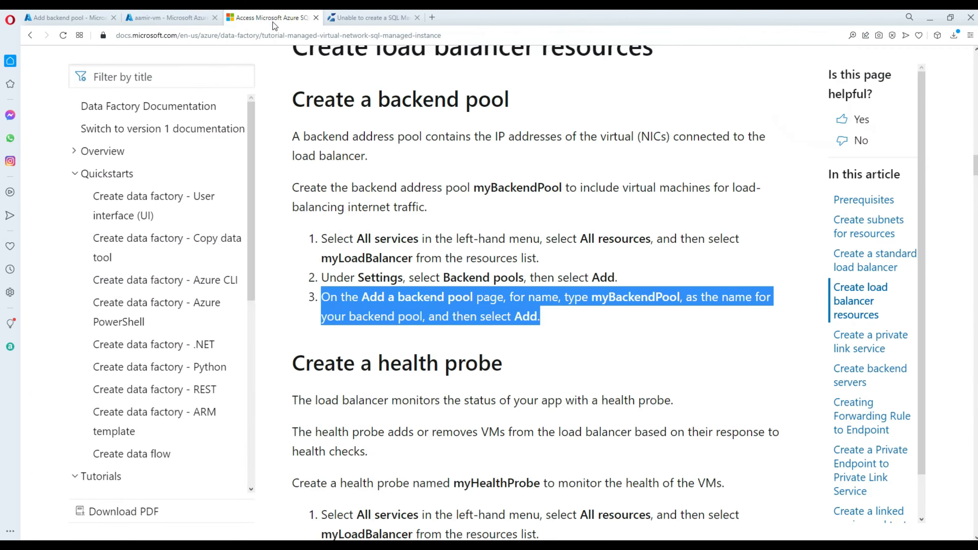
{"action": "scroll", "coordinate": [598, 439], "scroll_direction": "down", "scroll_amount": 4}
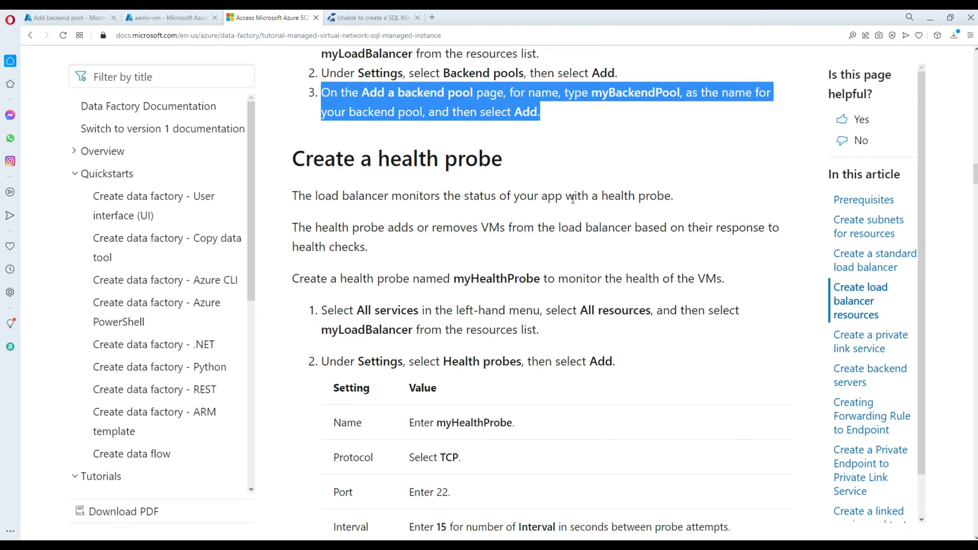
{"action": "left_click_drag", "start_coordinate": [675, 196], "coordinate": [293, 188]}
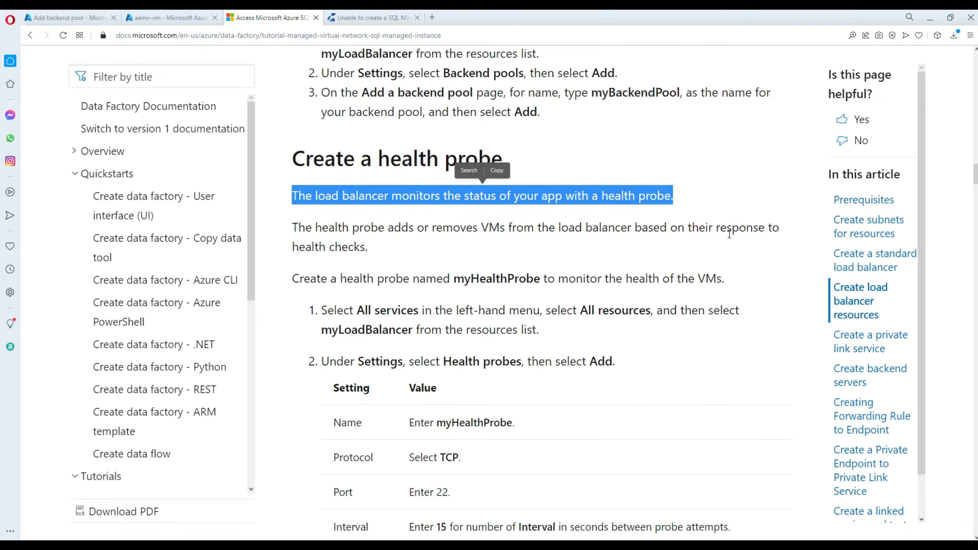
{"action": "mouse_move", "coordinate": [375, 250]}
{"action": "left_mouse_down"}
{"action": "mouse_move", "coordinate": [321, 246]}
{"action": "mouse_move", "coordinate": [294, 229]}
{"action": "mouse_move", "coordinate": [284, 201]}
{"action": "left_mouse_up"}
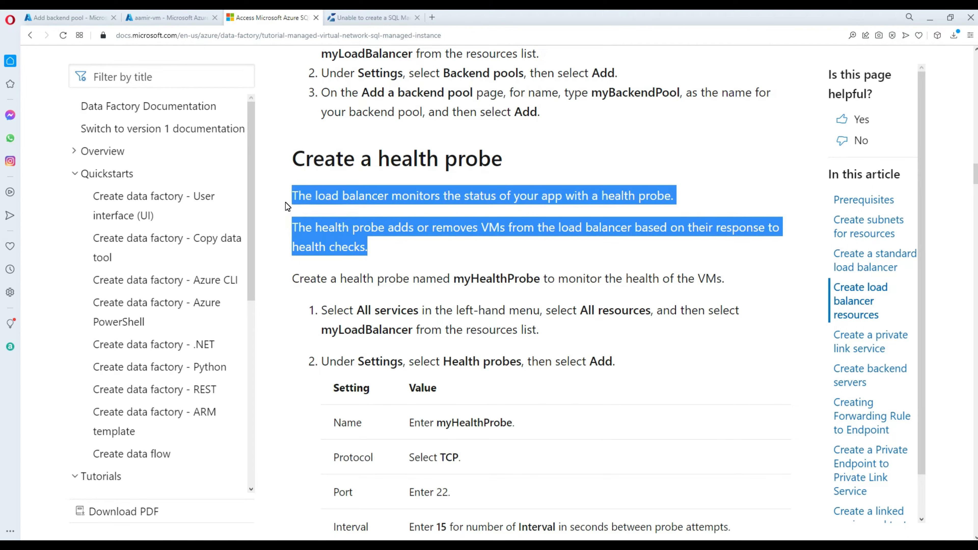
{"action": "left_click", "coordinate": [385, 246]}
Copy the name myHealthProbe from the tutorial and return to myLoadBalancer in the portal.
{"action": "scroll", "coordinate": [391, 248], "scroll_direction": "down", "scroll_amount": 3}
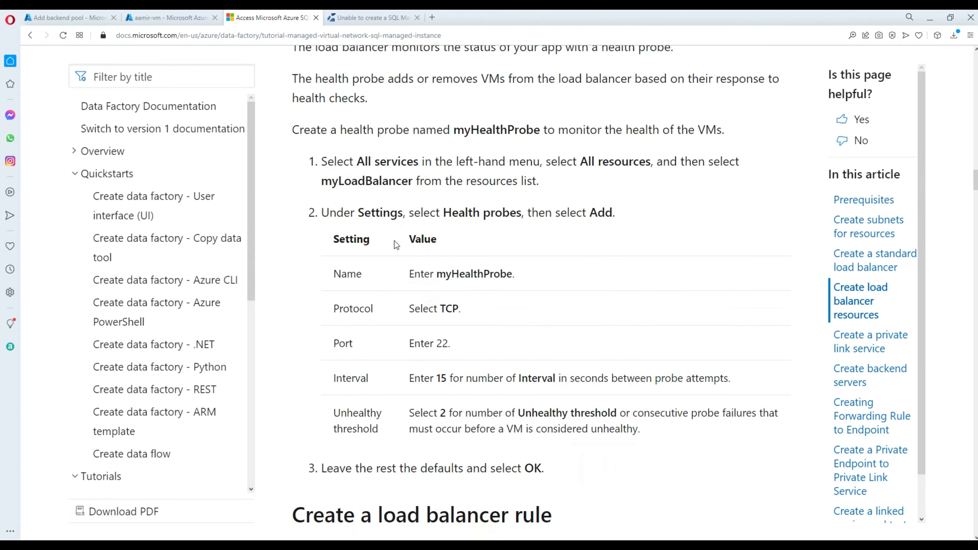
{"action": "double_click", "coordinate": [476, 125]}
{"action": "right_click", "coordinate": [477, 125]}
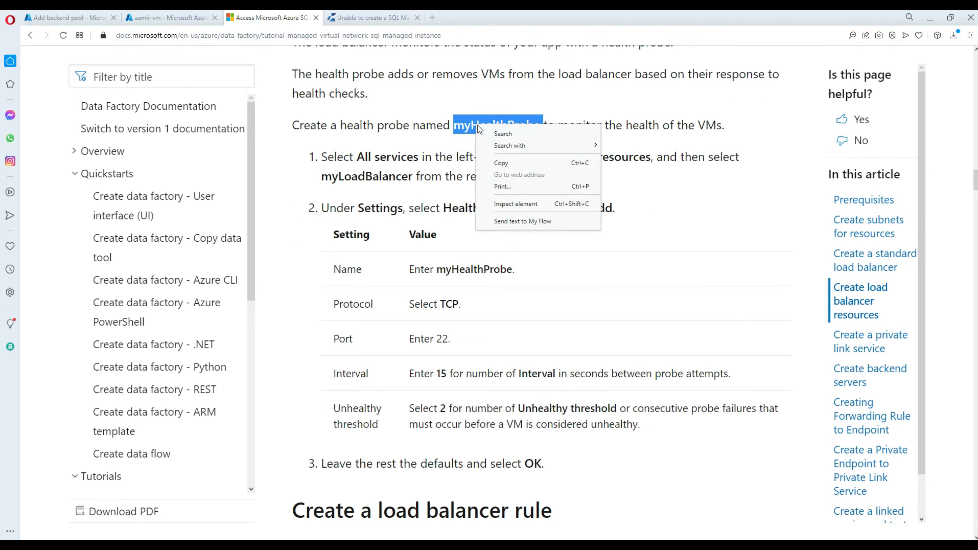
{"action": "left_click", "coordinate": [497, 163]}
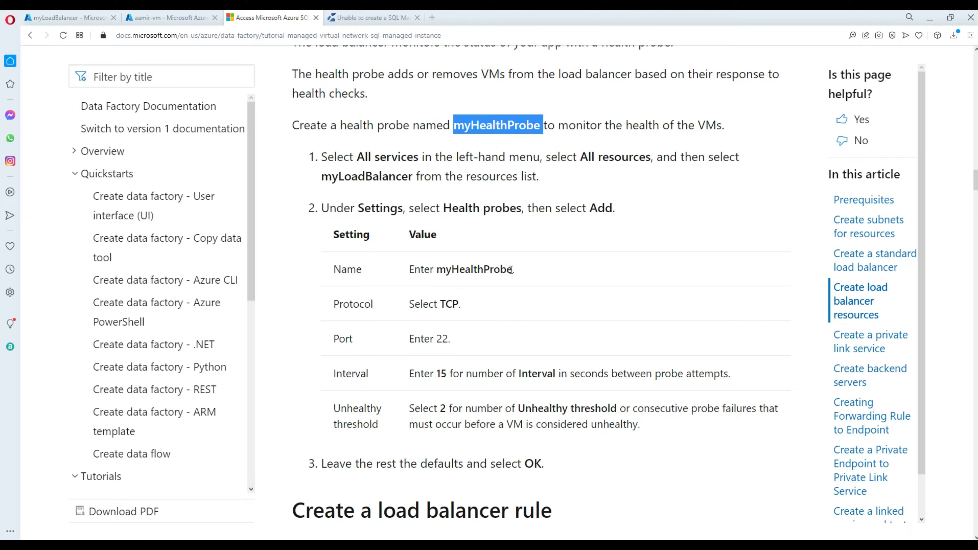
{"action": "left_click_drag", "start_coordinate": [512, 269], "coordinate": [439, 269]}
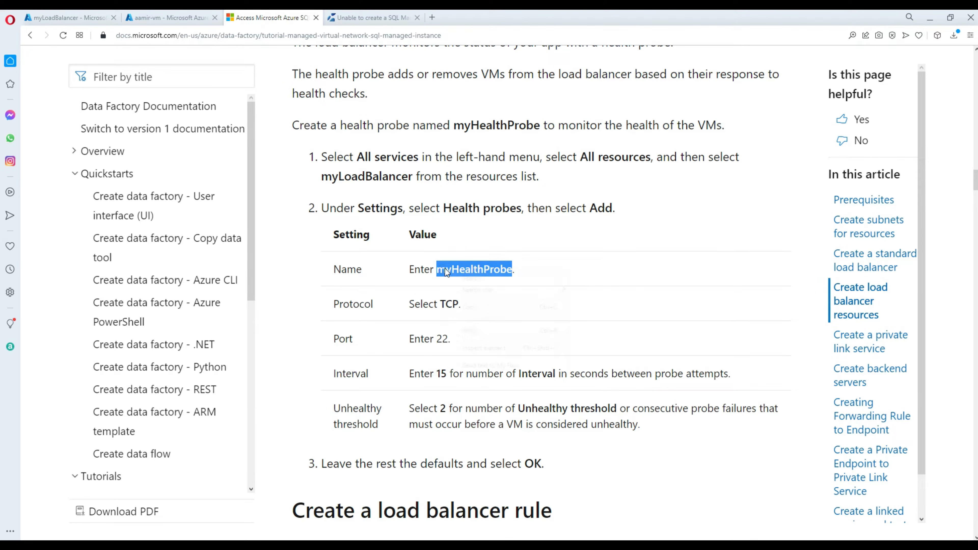
{"action": "right_click", "coordinate": [439, 268]}
{"action": "left_click", "coordinate": [444, 305]}
{"action": "left_click", "coordinate": [444, 305]}
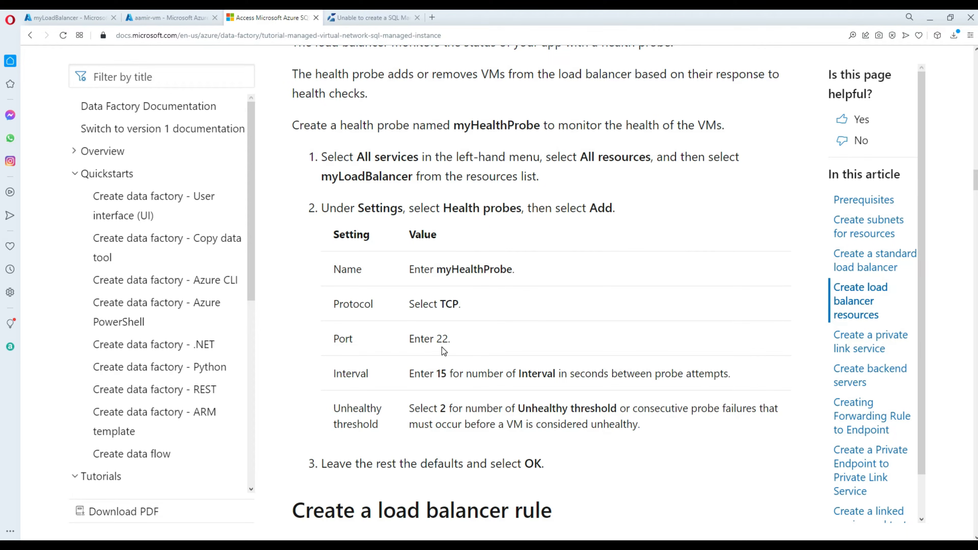
{"action": "left_click", "coordinate": [68, 17]}
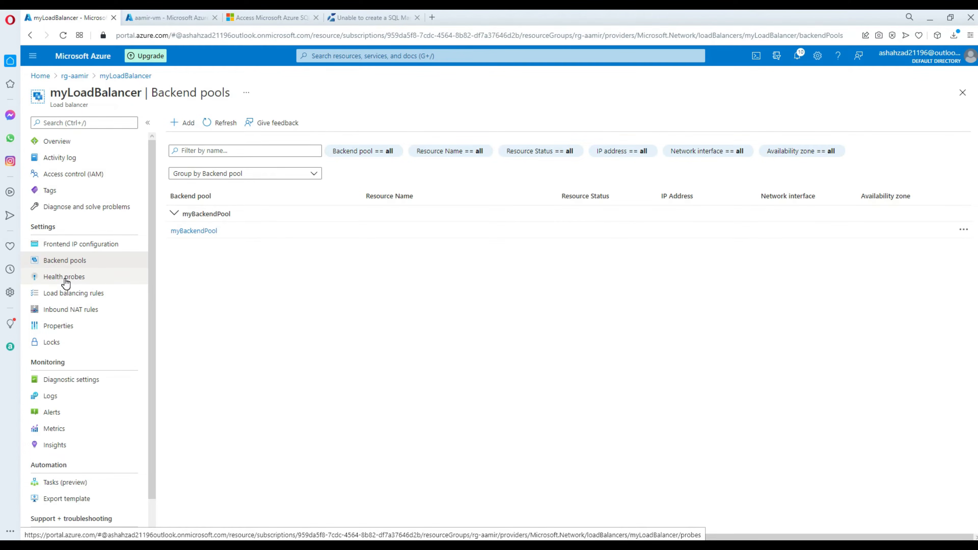
Start a health probe named myHealthProbe with port 22 and a 15-second interval.
{"action": "left_click", "coordinate": [96, 285]}
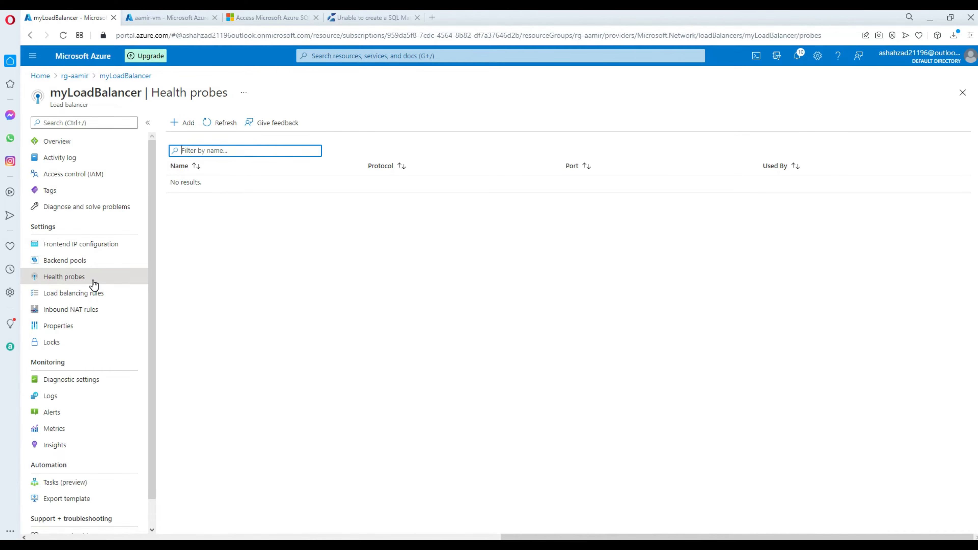
{"action": "left_click", "coordinate": [186, 123]}
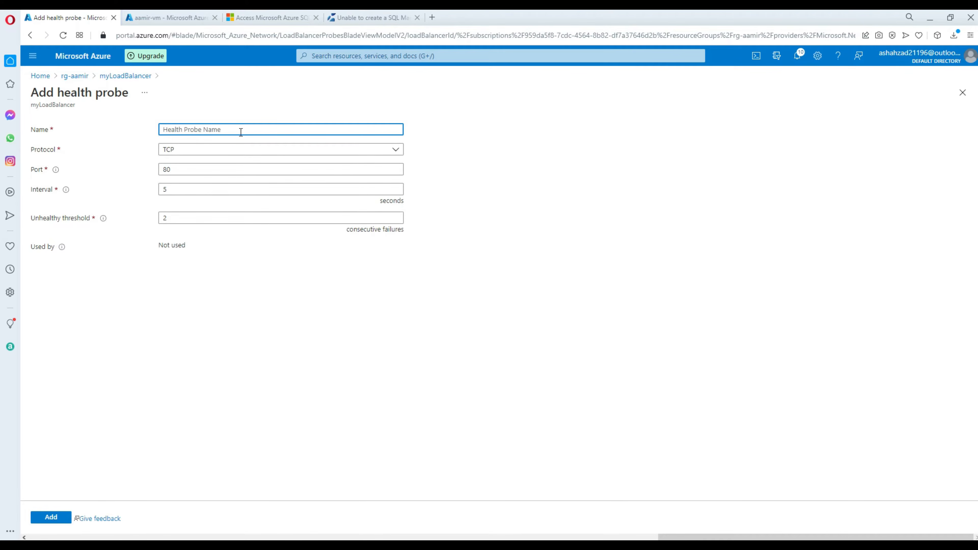
{"action": "type", "text": "myHealthProbe"}
{"action": "left_click_drag", "start_coordinate": [195, 166], "coordinate": [140, 192]}
{"action": "type", "text": "22"}
{"action": "type", "text": "15"}
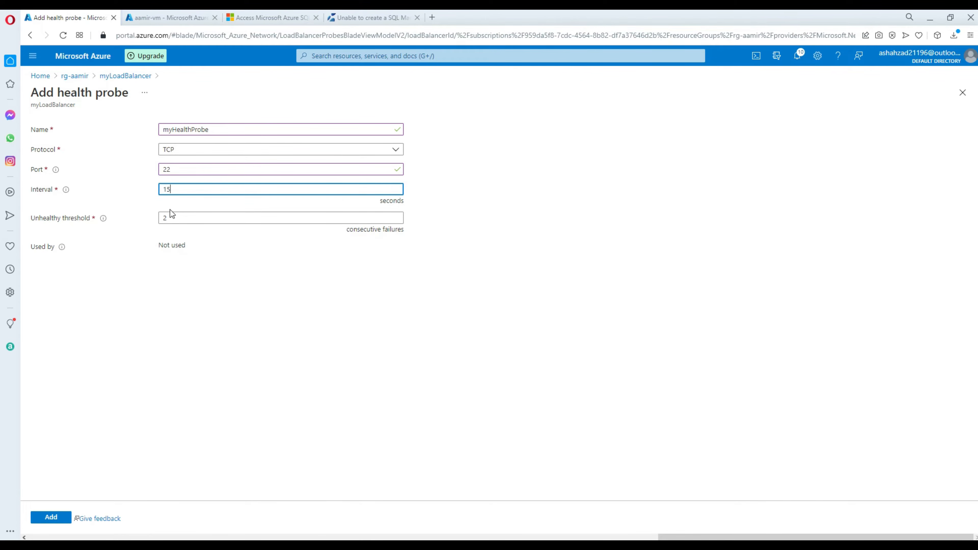
{"action": "left_click", "coordinate": [187, 216]}
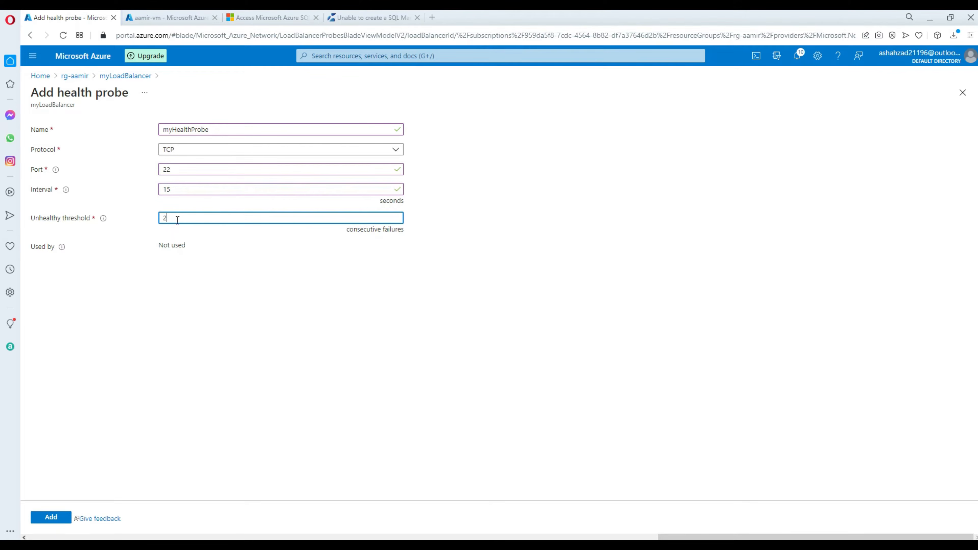
Compare against the tutorial's values: myHealthProbe, TCP, port 22, interval 15, threshold 2.
{"action": "left_click", "coordinate": [274, 21]}
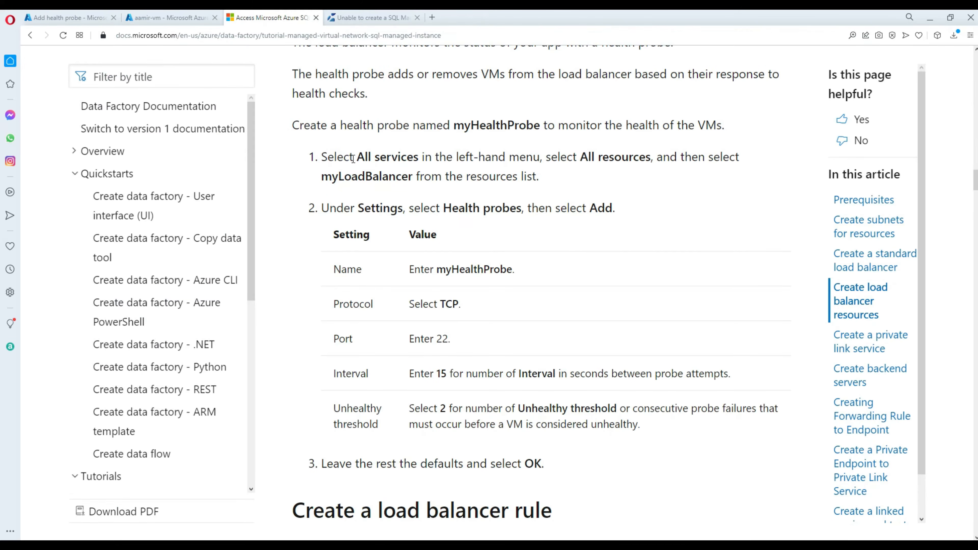
{"action": "double_click", "coordinate": [455, 270]}
{"action": "double_click", "coordinate": [449, 304]}
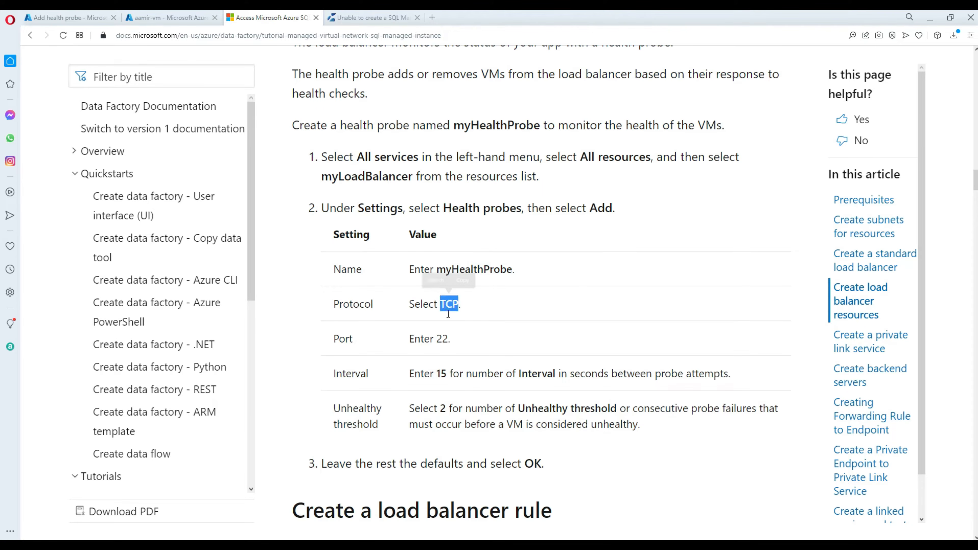
{"action": "double_click", "coordinate": [442, 339]}
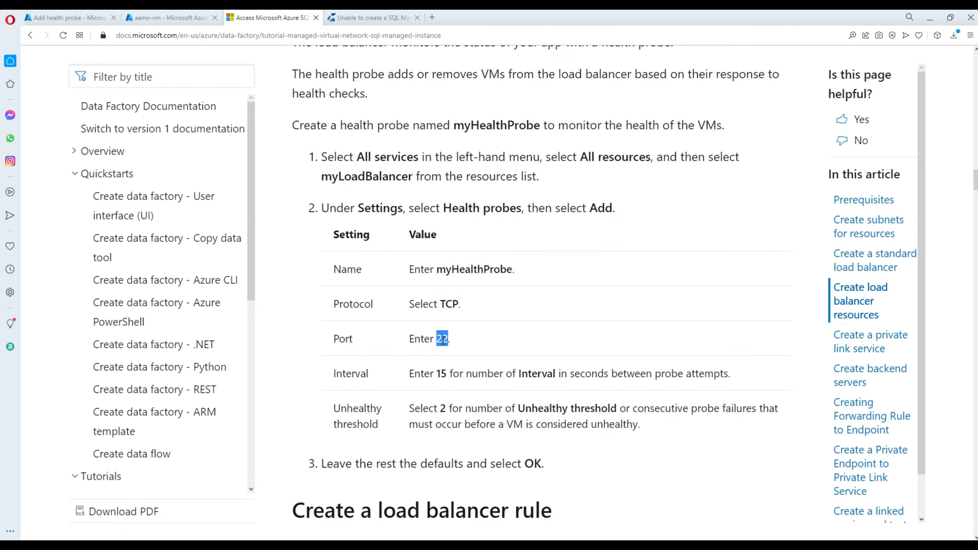
{"action": "double_click", "coordinate": [442, 373]}
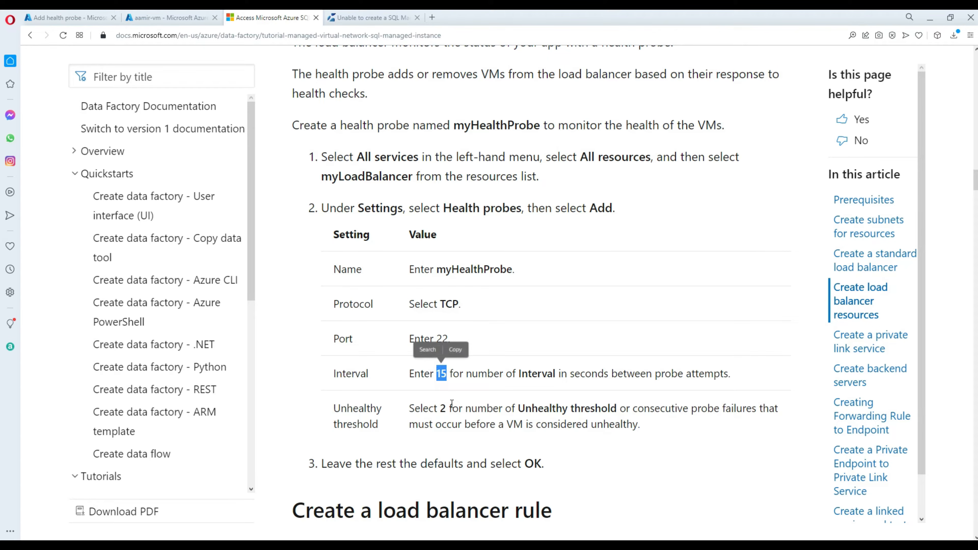
{"action": "double_click", "coordinate": [443, 408]}
{"action": "scroll", "coordinate": [498, 331], "scroll_direction": "down", "scroll_amount": 4}
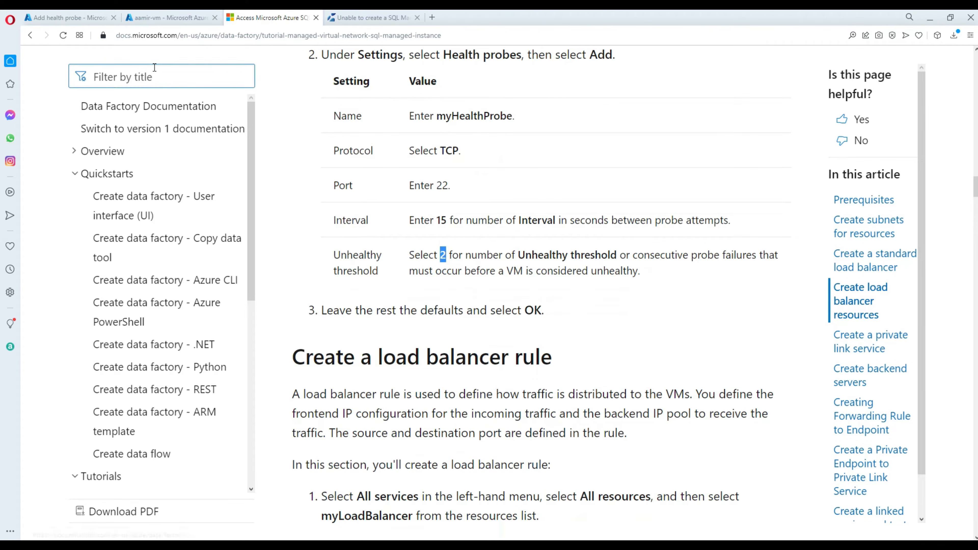
Add the myHealthProbe health probe to myLoadBalancer.
{"action": "left_click", "coordinate": [92, 20]}
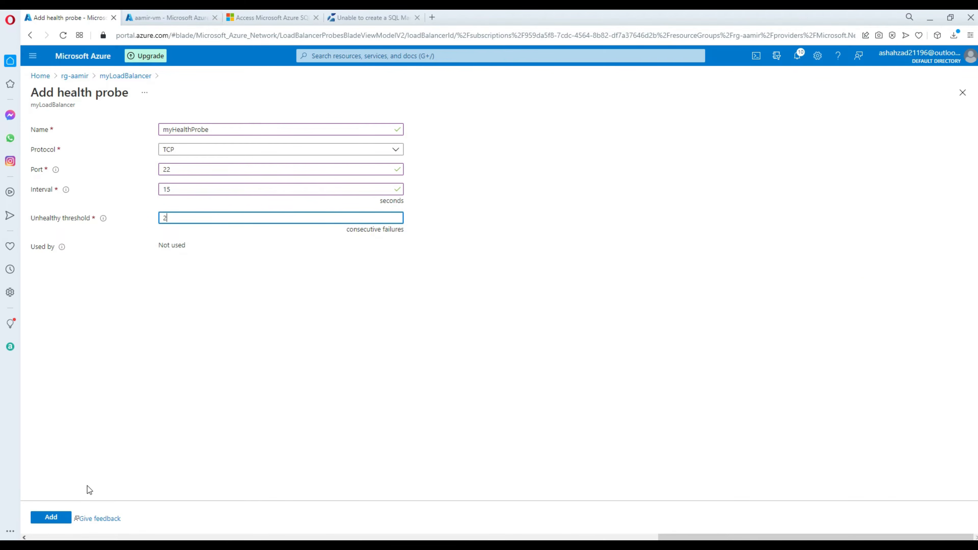
{"action": "left_click", "coordinate": [51, 516]}
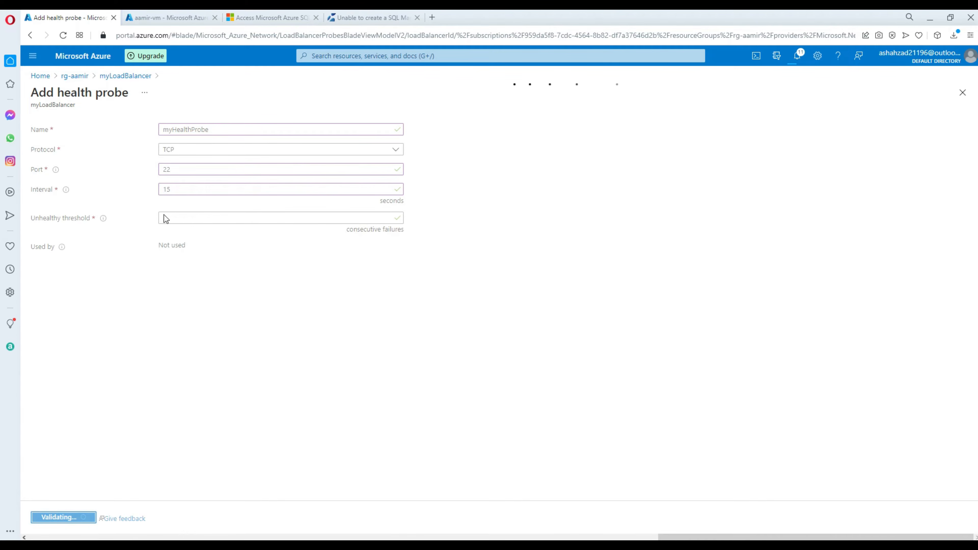
{"action": "left_click", "coordinate": [260, 14]}
Read the tutorial's Create a load balancer rule steps for myLoadBalancer.
{"action": "scroll", "coordinate": [502, 175], "scroll_direction": "down", "scroll_amount": 5}
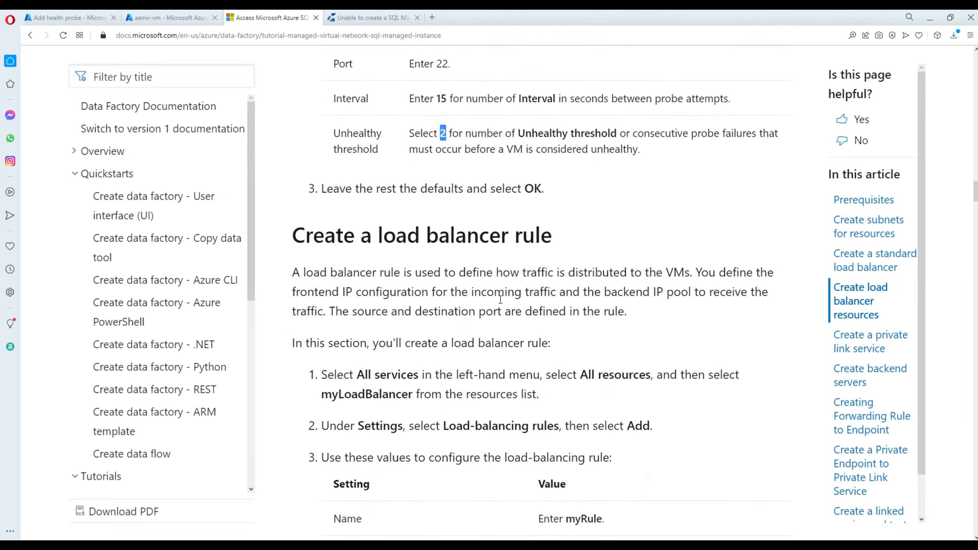
{"action": "left_click_drag", "start_coordinate": [554, 154], "coordinate": [295, 155]}
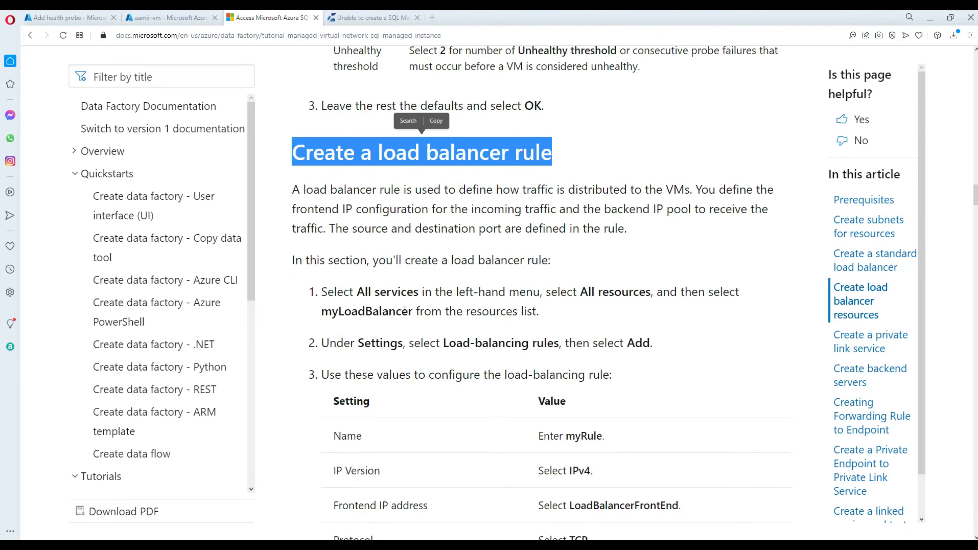
{"action": "left_click_drag", "start_coordinate": [412, 312], "coordinate": [324, 311]}
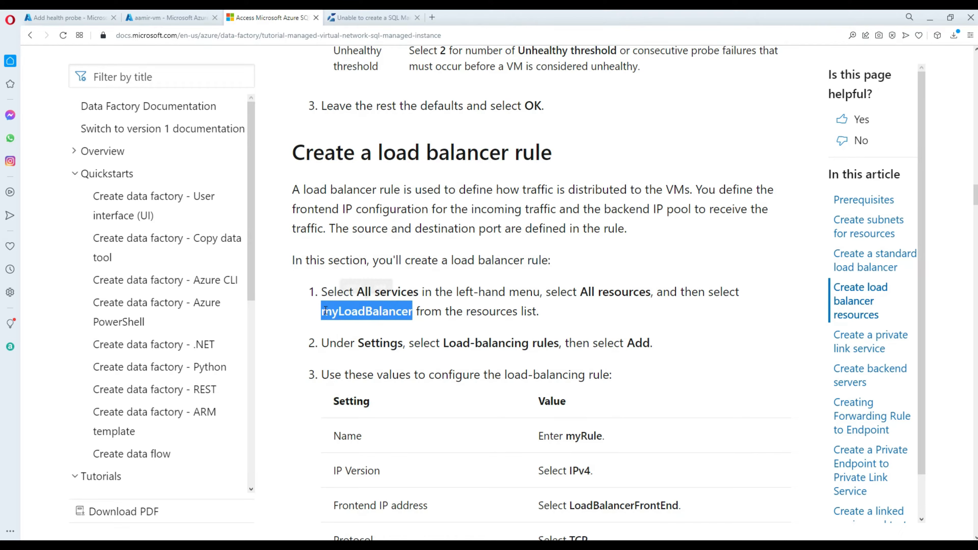
{"action": "left_click_drag", "start_coordinate": [444, 344], "coordinate": [559, 341]}
{"action": "scroll", "coordinate": [571, 277], "scroll_direction": "down", "scroll_amount": 4}
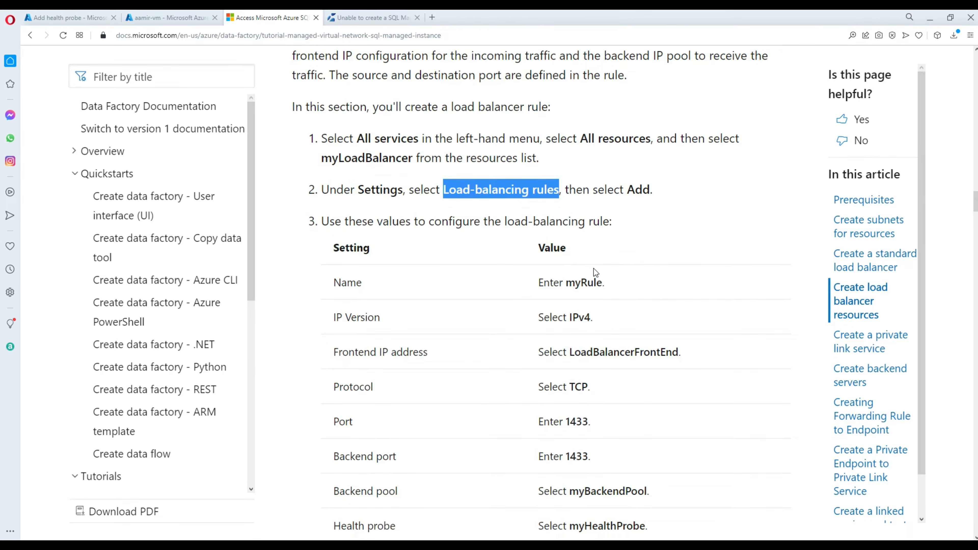
Copy the rule name myRule from the tutorial.
{"action": "left_click_drag", "start_coordinate": [603, 285], "coordinate": [565, 284]}
{"action": "right_click", "coordinate": [573, 281]}
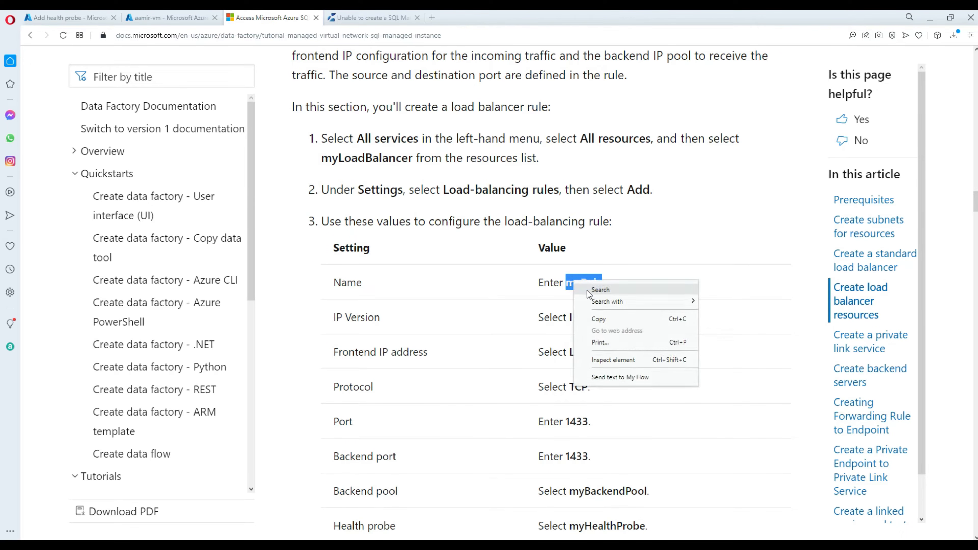
{"action": "left_click", "coordinate": [597, 318]}
{"action": "scroll", "coordinate": [597, 319], "scroll_direction": "down", "scroll_amount": 3}
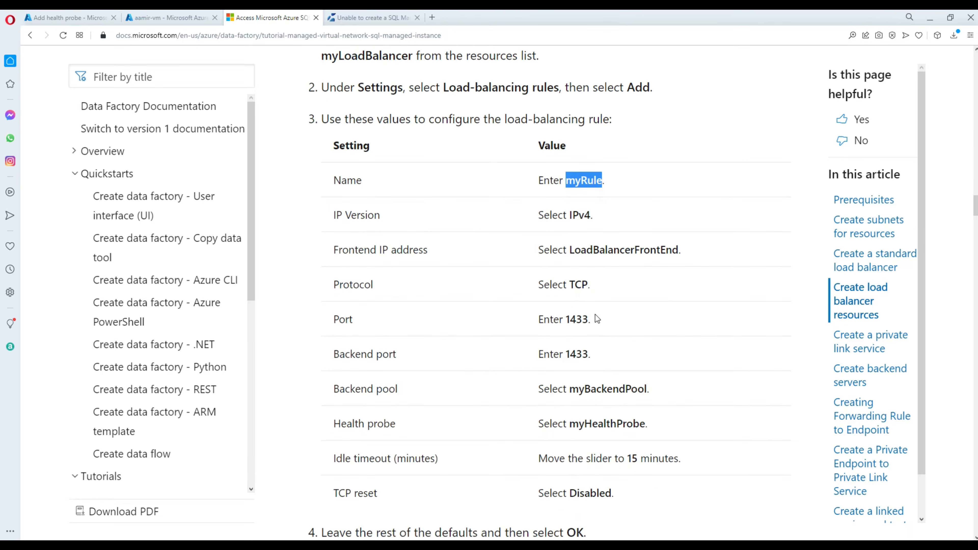
Check whether the health probe finished creating, then return to the rule settings table.
{"action": "left_click", "coordinate": [157, 20]}
{"action": "left_click", "coordinate": [82, 17]}
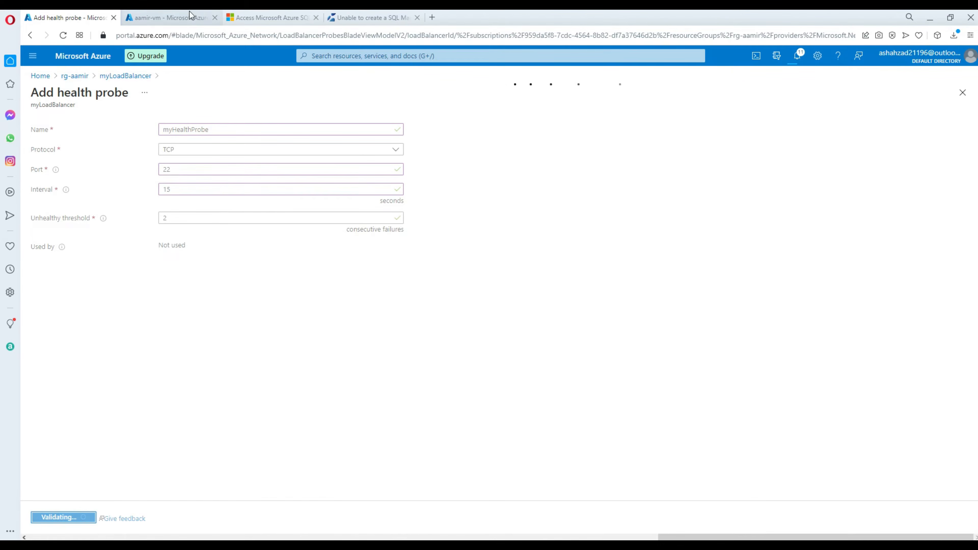
{"action": "left_click", "coordinate": [183, 16]}
{"action": "left_click", "coordinate": [270, 17]}
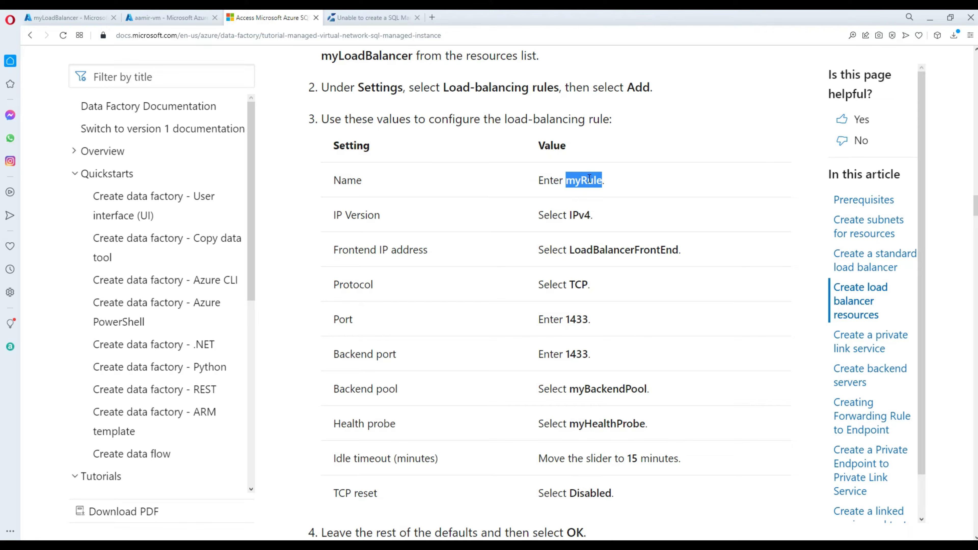
Copy myRule from the tutorial's settings table and return to myLoadBalancer's health probes.
{"action": "scroll", "coordinate": [542, 158], "scroll_direction": "up", "scroll_amount": 5}
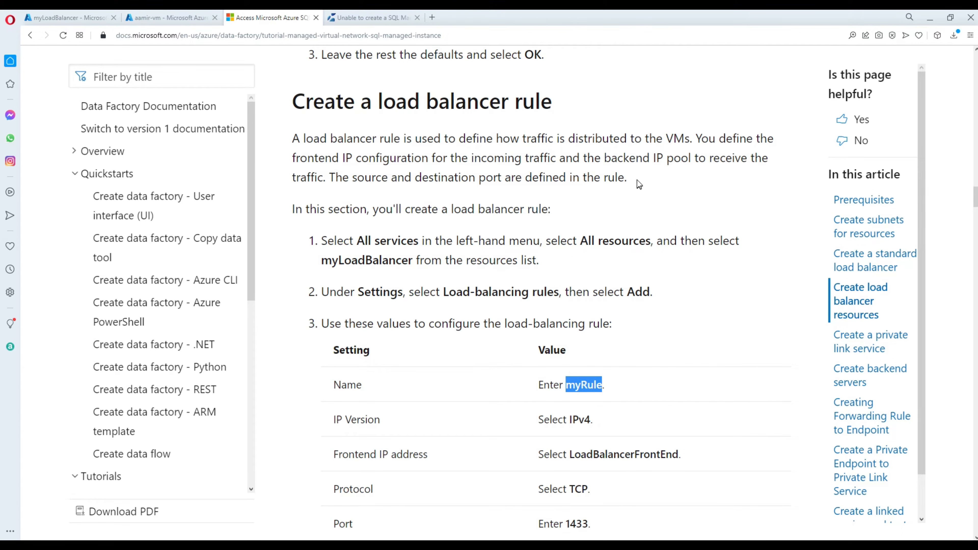
{"action": "left_click", "coordinate": [586, 384]}
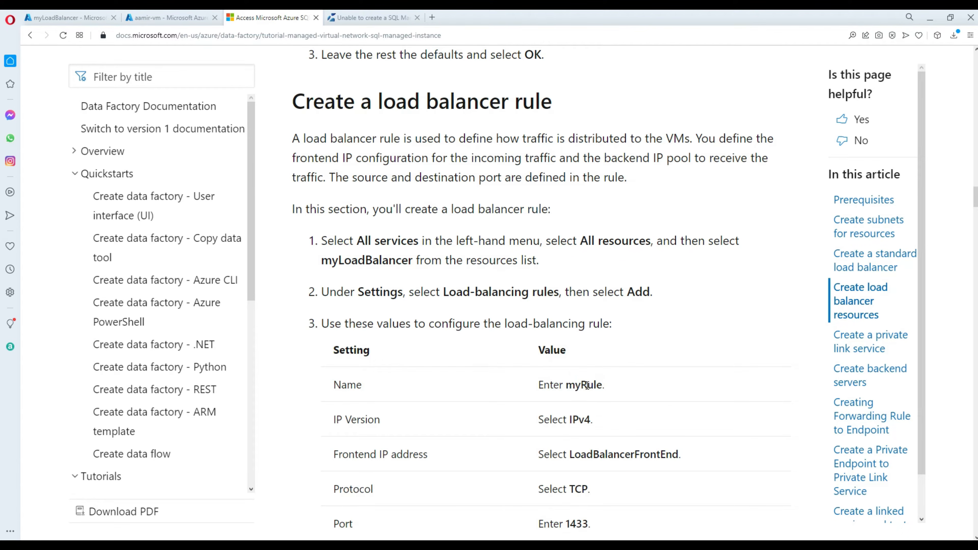
{"action": "double_click", "coordinate": [585, 385]}
{"action": "right_click", "coordinate": [586, 385]}
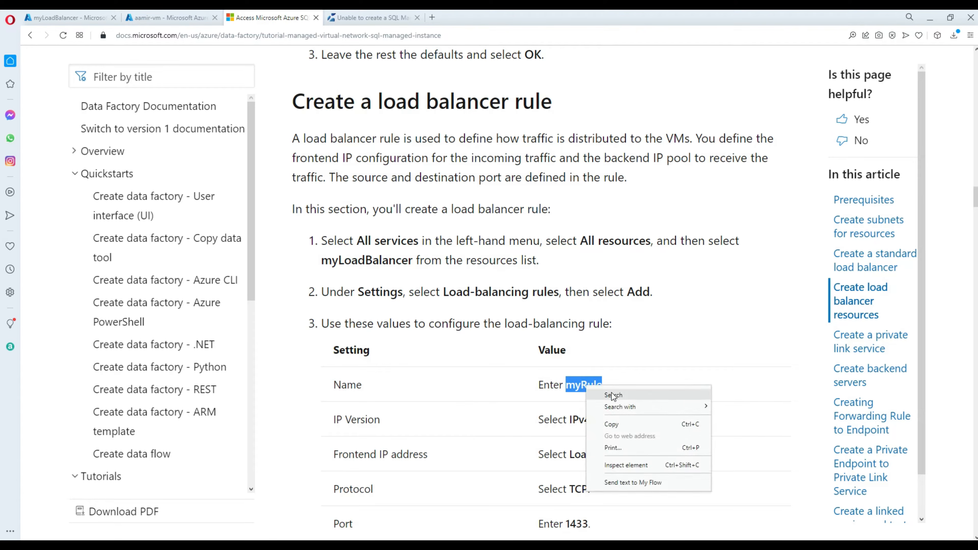
{"action": "left_click", "coordinate": [617, 425]}
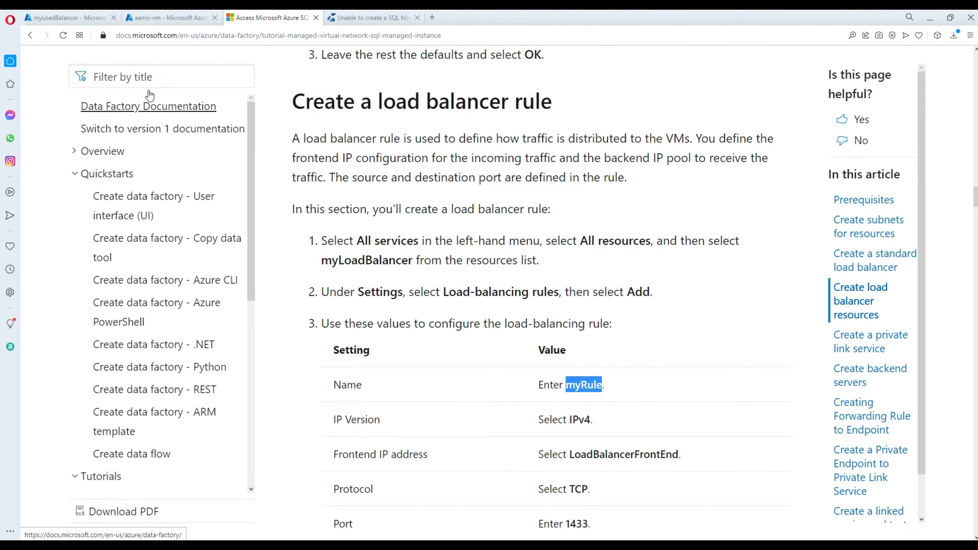
{"action": "left_click", "coordinate": [89, 18]}
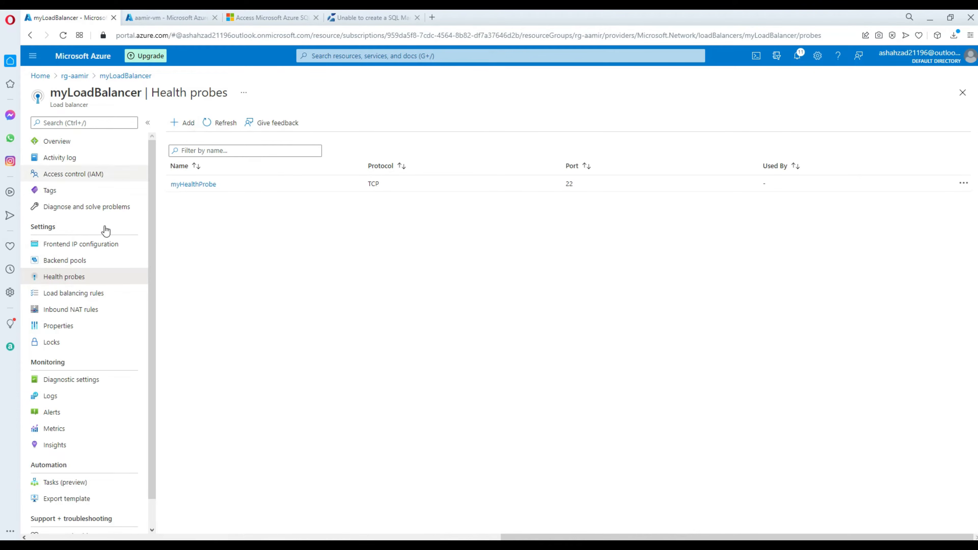
Start a new load balancing rule named myRule with frontend IP LoadBalancerFrontEnd (10.0.2.4).
{"action": "left_click", "coordinate": [95, 296]}
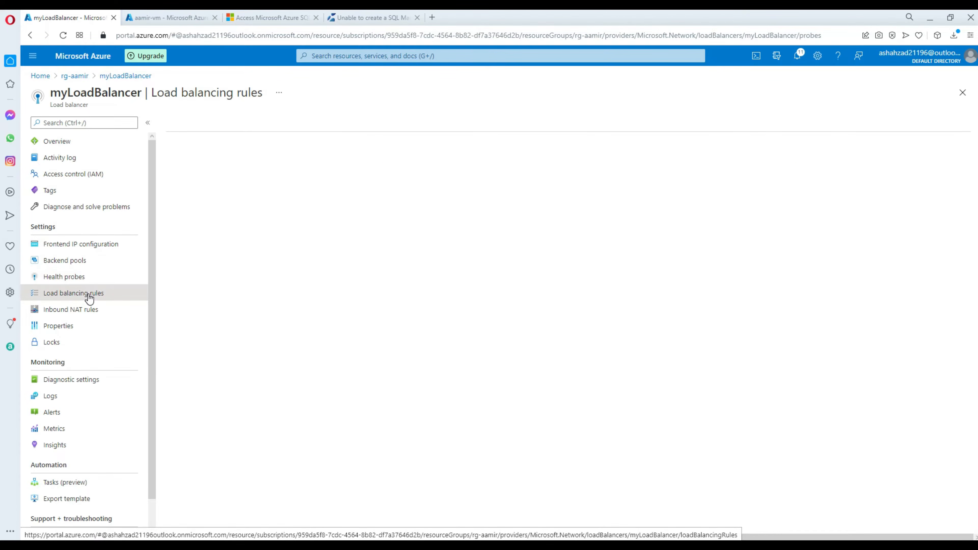
{"action": "left_click", "coordinate": [189, 123]}
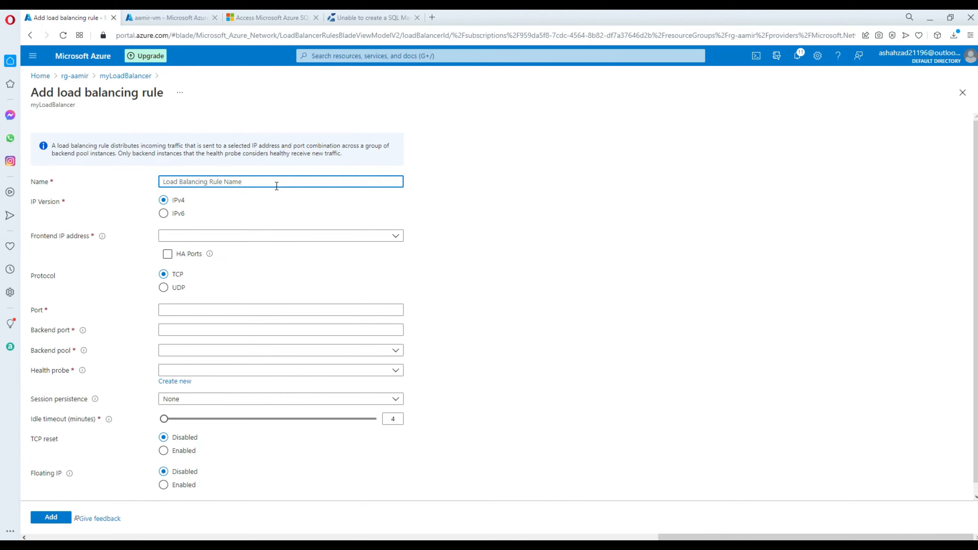
{"action": "type", "text": "myRule"}
{"action": "left_click", "coordinate": [183, 236]}
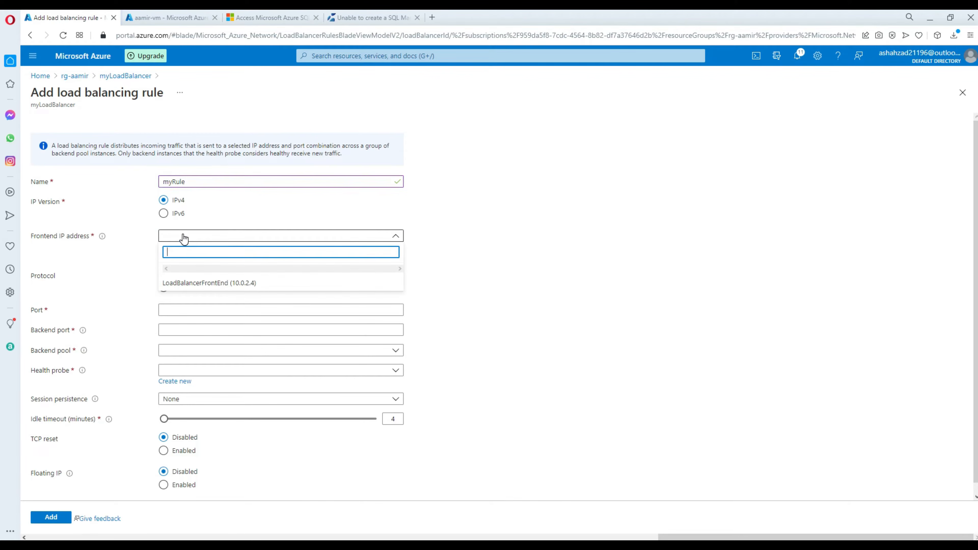
{"action": "left_click", "coordinate": [209, 284]}
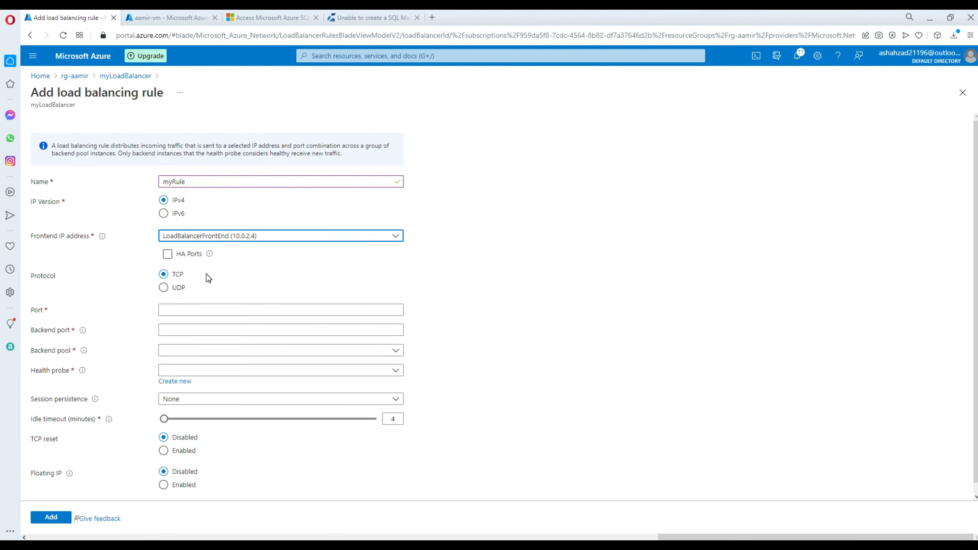
{"action": "left_click", "coordinate": [199, 309]}
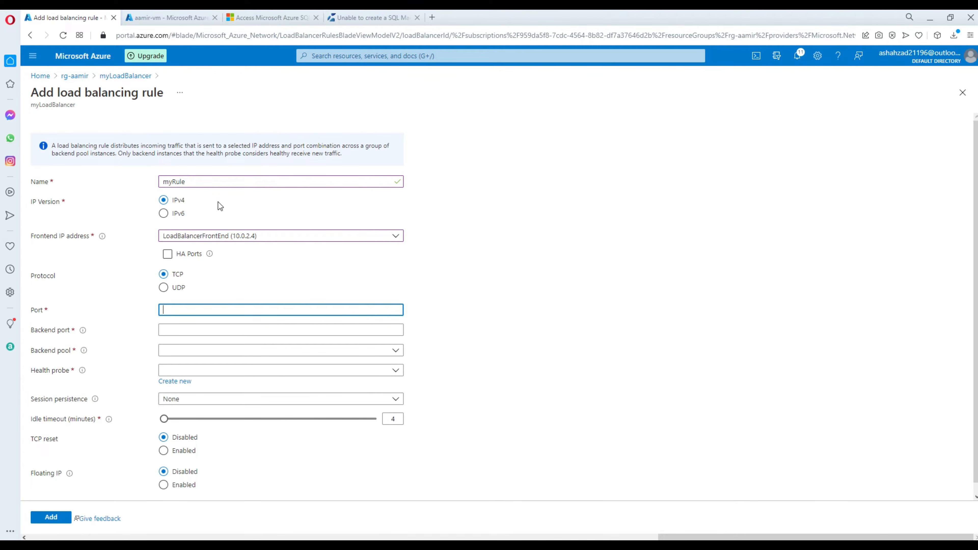
Copy the port value 1433 from the tutorial's settings table.
{"action": "left_click", "coordinate": [278, 17]}
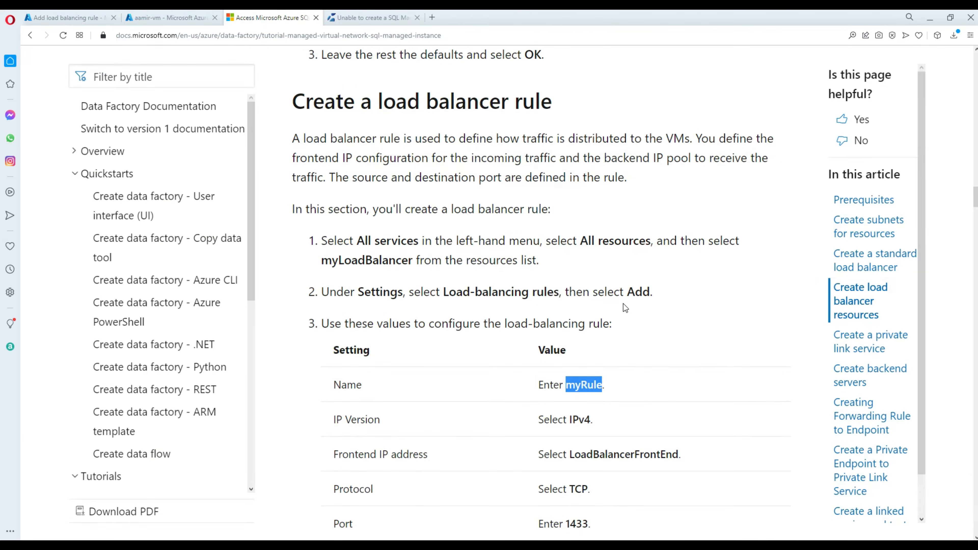
{"action": "scroll", "coordinate": [626, 303], "scroll_direction": "down", "scroll_amount": 4}
{"action": "scroll", "coordinate": [635, 305], "scroll_direction": "down", "scroll_amount": 1}
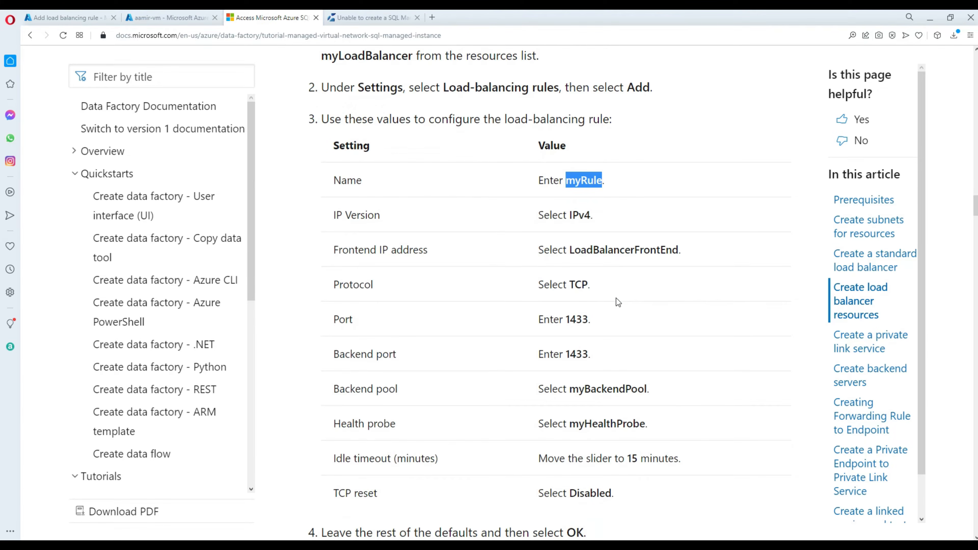
{"action": "double_click", "coordinate": [579, 284]}
{"action": "left_click", "coordinate": [577, 266]}
{"action": "double_click", "coordinate": [577, 318]}
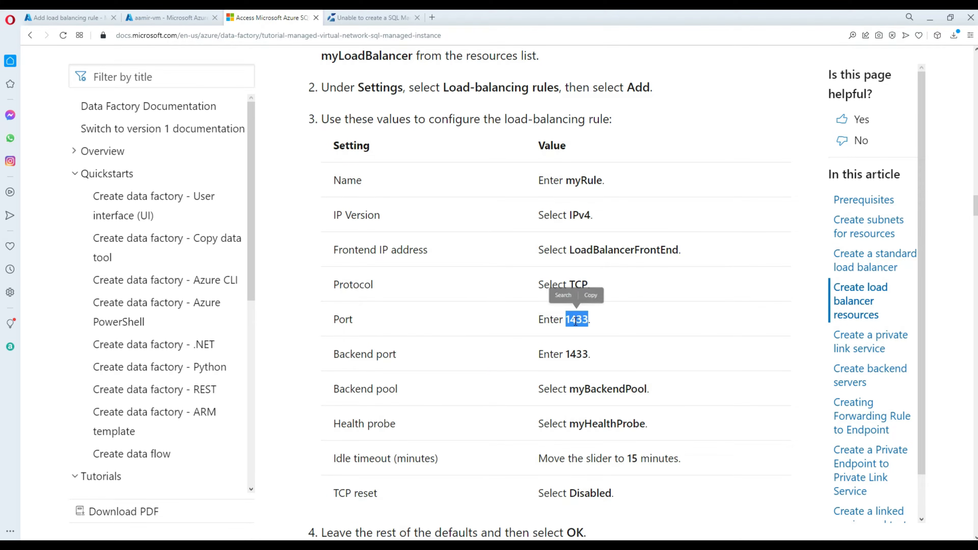
{"action": "right_click", "coordinate": [574, 321]}
{"action": "left_click", "coordinate": [598, 360]}
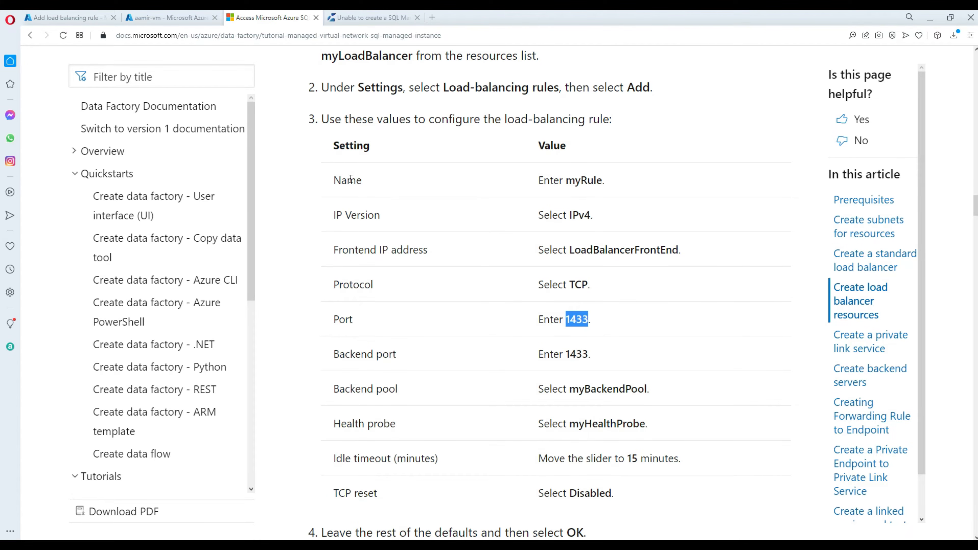
Set port and backend port to 1433, backend pool myBackendPool and health probe myHealthProbe.
{"action": "left_click", "coordinate": [73, 18]}
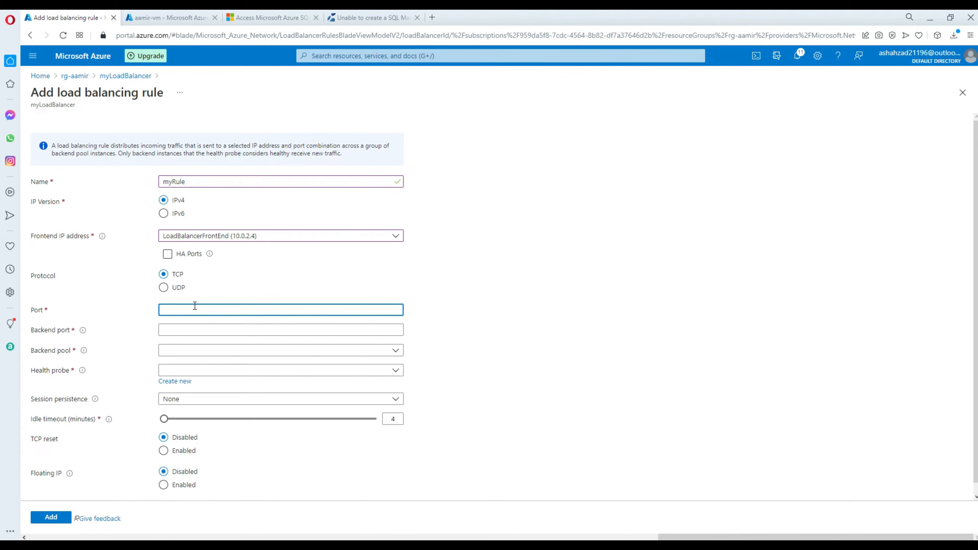
{"action": "key", "text": "ctrl+v"}
{"action": "left_click", "coordinate": [190, 326]}
{"action": "type", "text": "1433"}
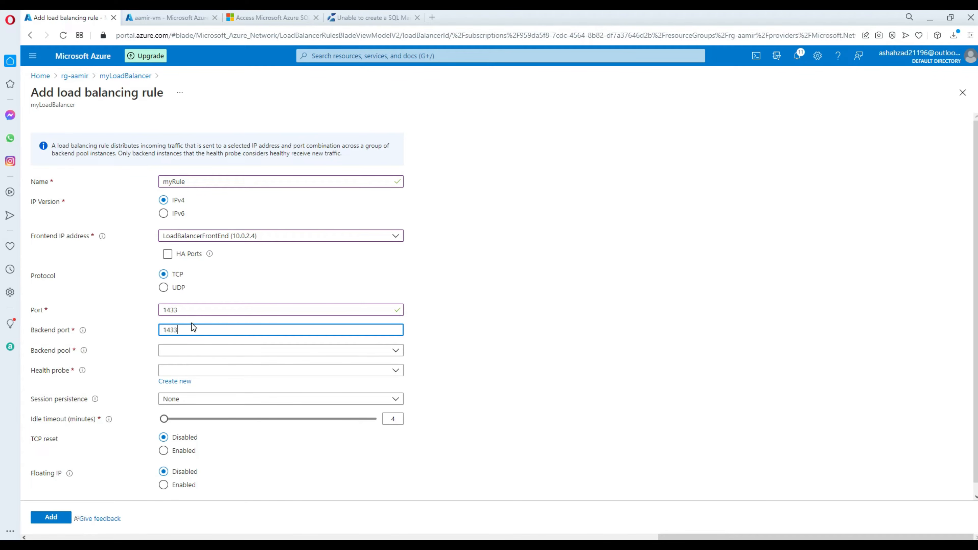
{"action": "left_click", "coordinate": [194, 351]}
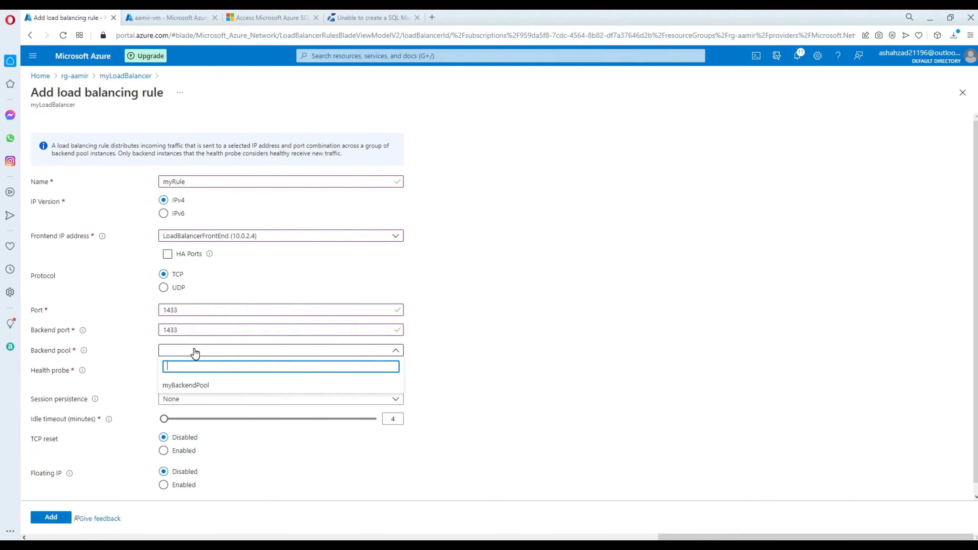
{"action": "left_click", "coordinate": [194, 385]}
{"action": "left_click", "coordinate": [182, 371]}
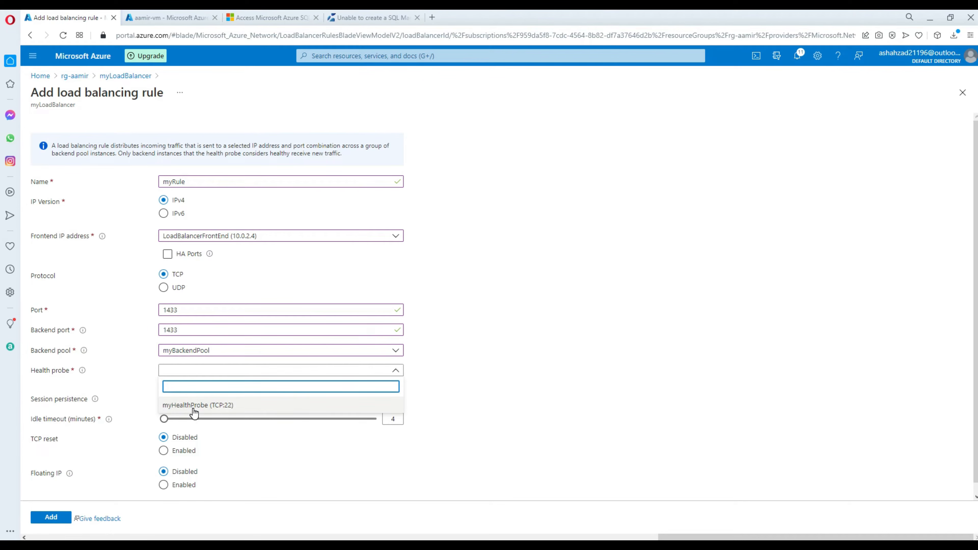
{"action": "left_click", "coordinate": [194, 406]}
Keep session persistence at None and return to the tutorial's settings table.
{"action": "left_click", "coordinate": [187, 400]}
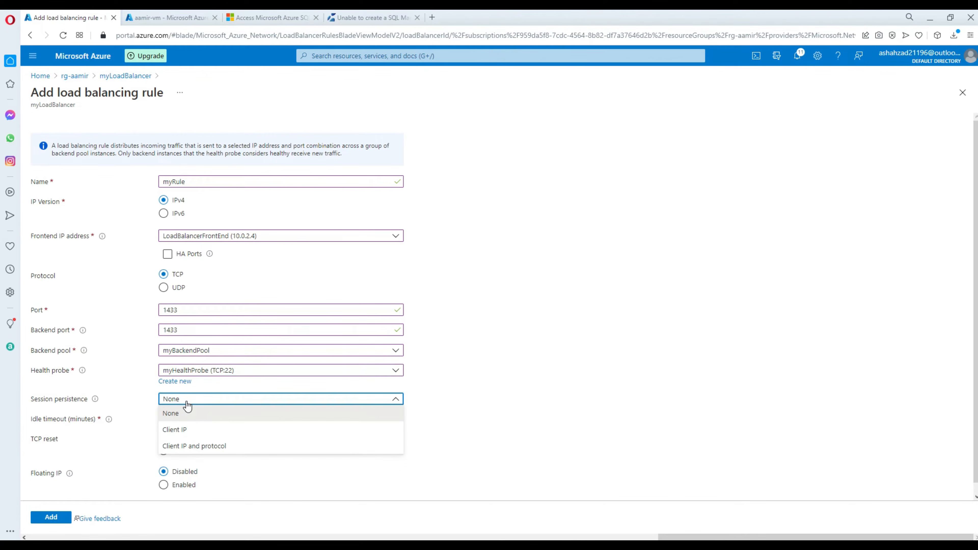
{"action": "left_click", "coordinate": [469, 385]}
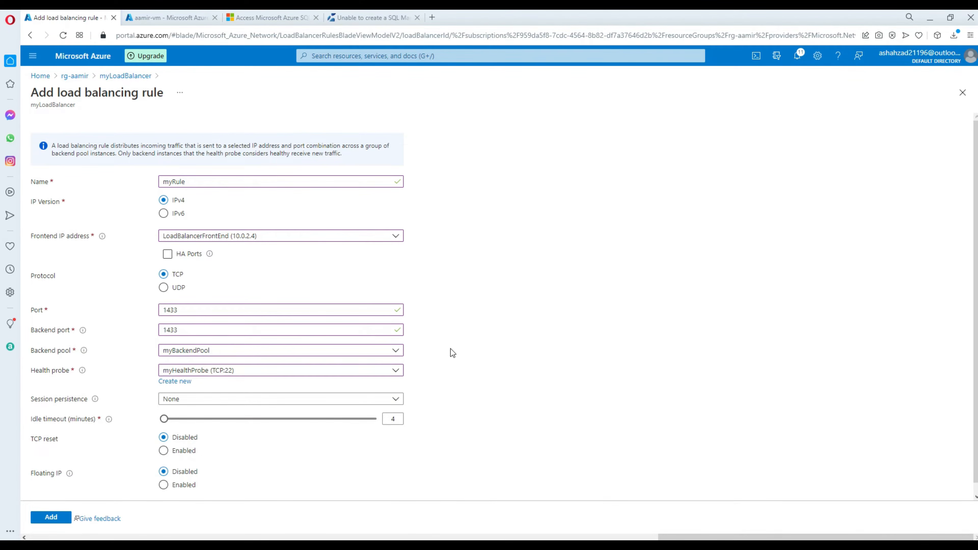
{"action": "scroll", "coordinate": [450, 349], "scroll_direction": "down", "scroll_amount": 1}
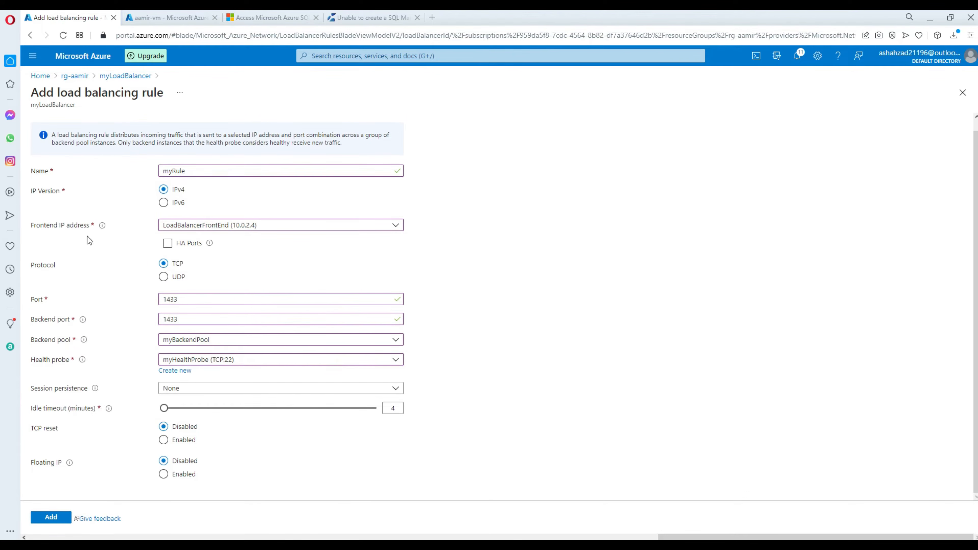
{"action": "left_click", "coordinate": [269, 17]}
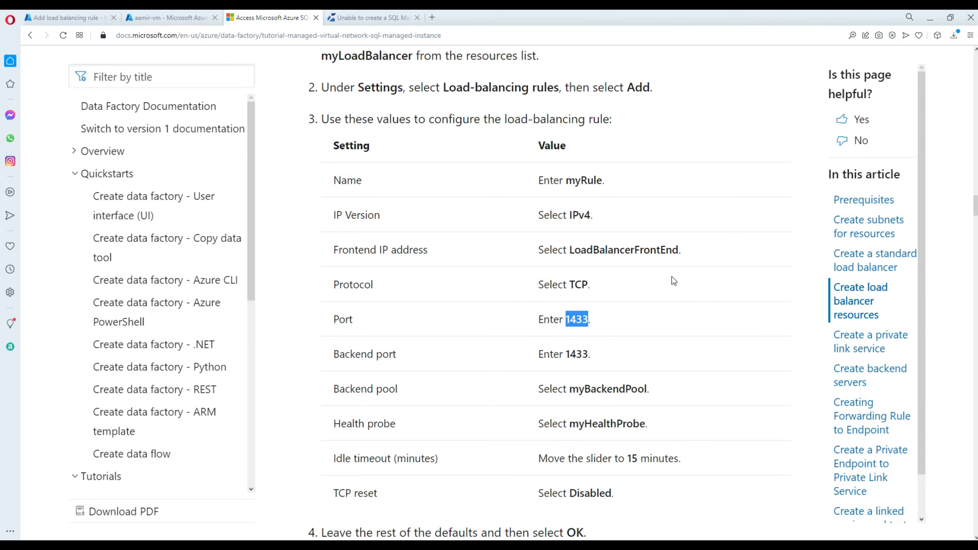
{"action": "left_click", "coordinate": [605, 397]}
Set the rule's idle timeout to 15 minutes, as the tutorial specifies.
{"action": "scroll", "coordinate": [625, 453], "scroll_direction": "down", "scroll_amount": 4}
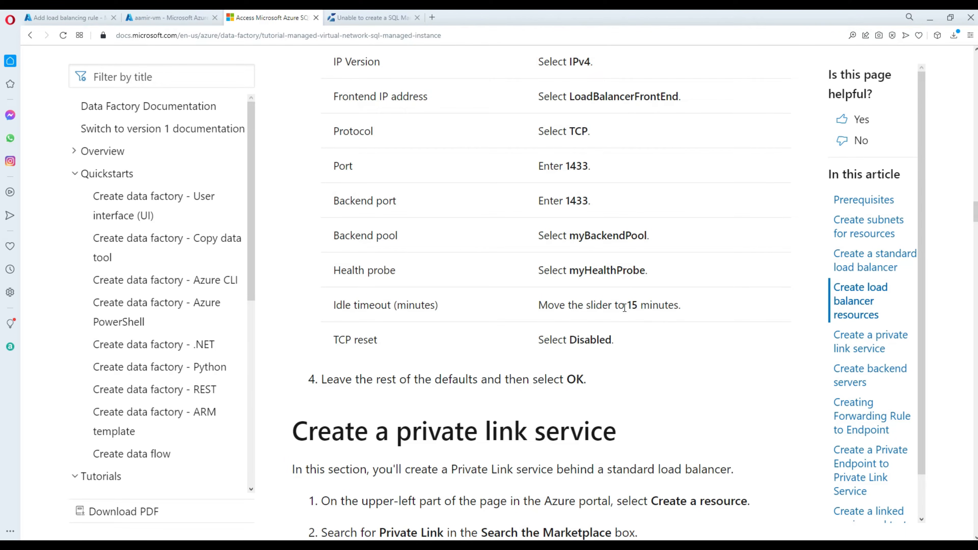
{"action": "left_click_drag", "start_coordinate": [628, 305], "coordinate": [640, 307]}
{"action": "left_click", "coordinate": [592, 342]}
{"action": "left_click", "coordinate": [90, 18]}
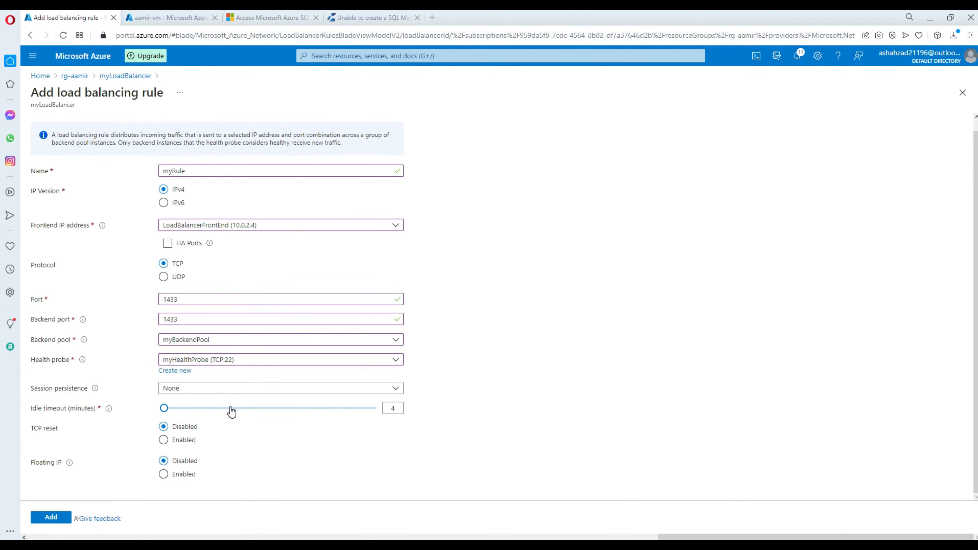
{"action": "double_click", "coordinate": [391, 408]}
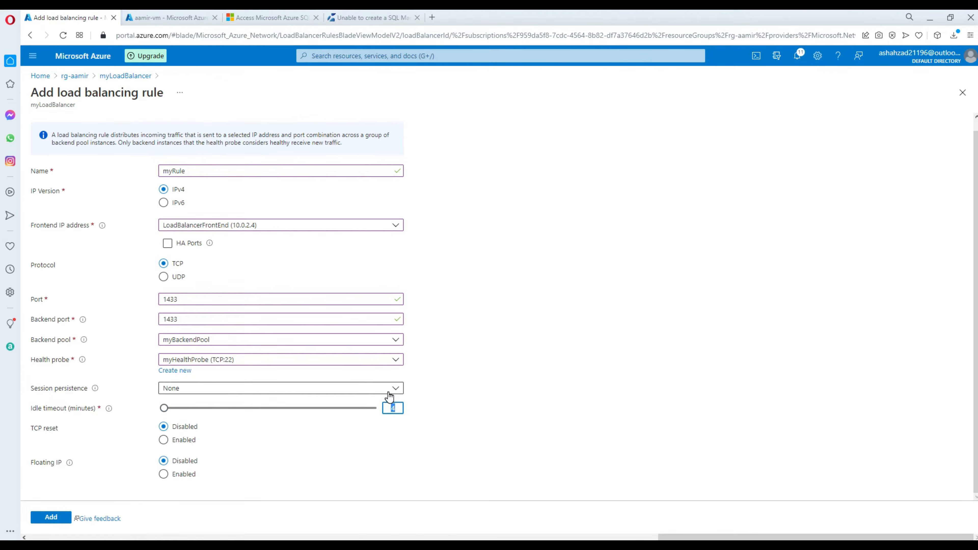
{"action": "type", "text": "15"}
{"action": "left_click", "coordinate": [444, 393]}
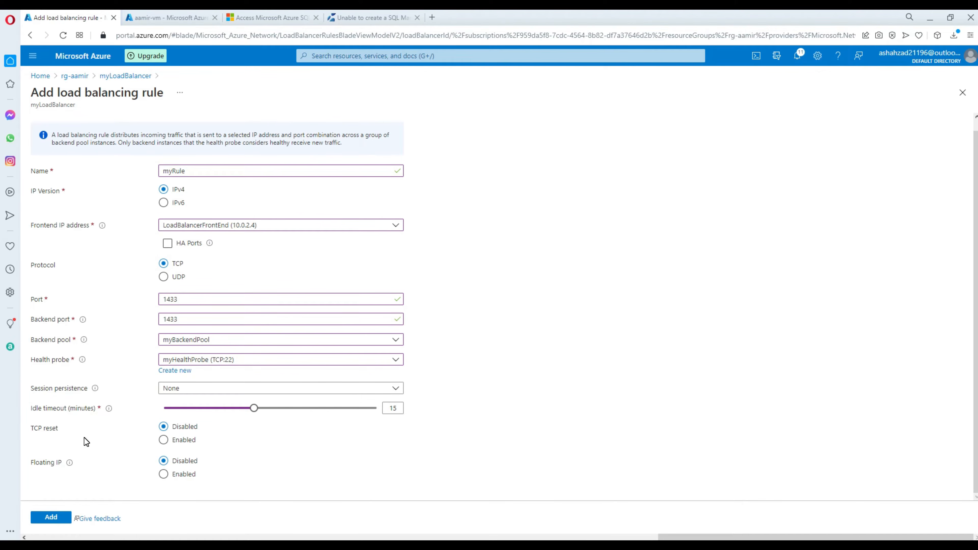
Check the remaining tutorial settings and submit the myRule load balancing rule.
{"action": "left_click", "coordinate": [272, 18]}
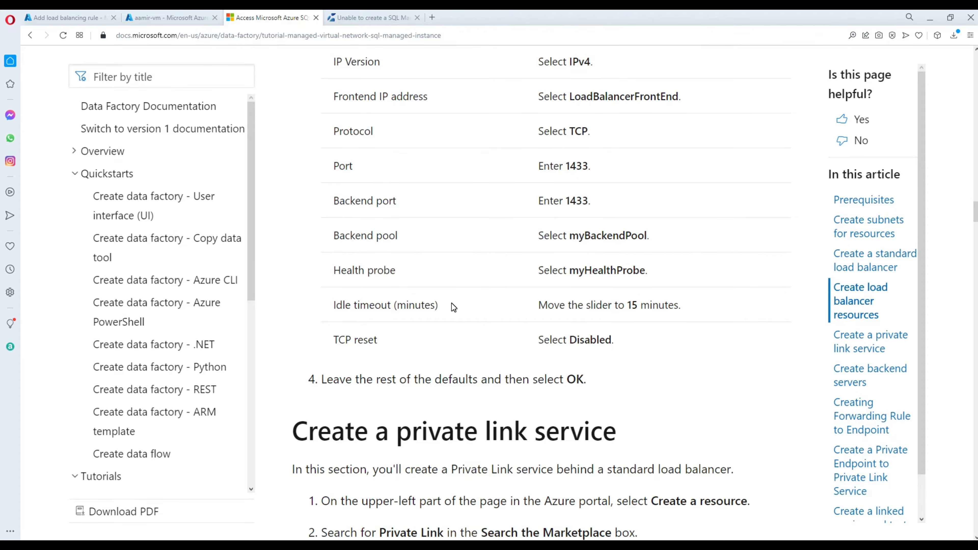
{"action": "left_click", "coordinate": [85, 19]}
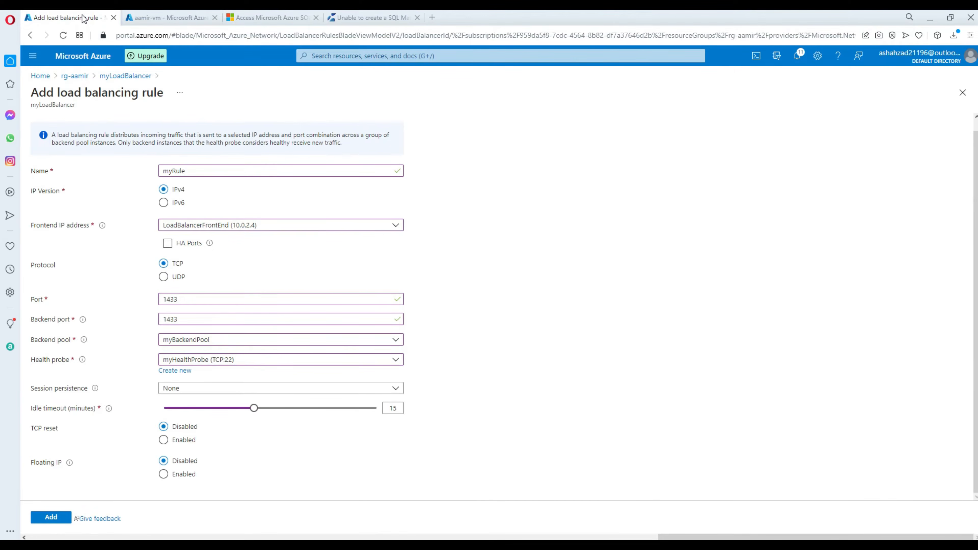
{"action": "left_click", "coordinate": [49, 520]}
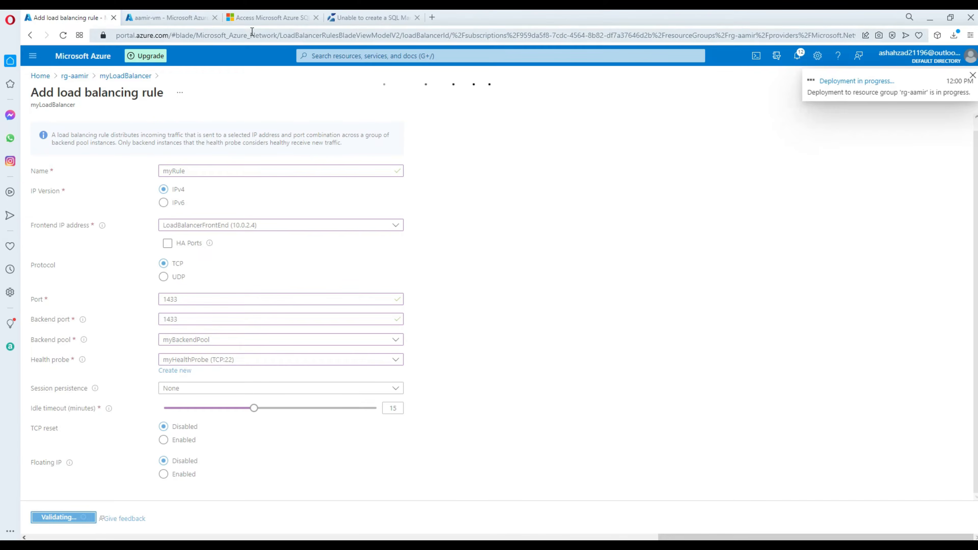
Read the tutorial's Create a private link service section, then go to aamir-vm's overview.
{"action": "left_click", "coordinate": [254, 18]}
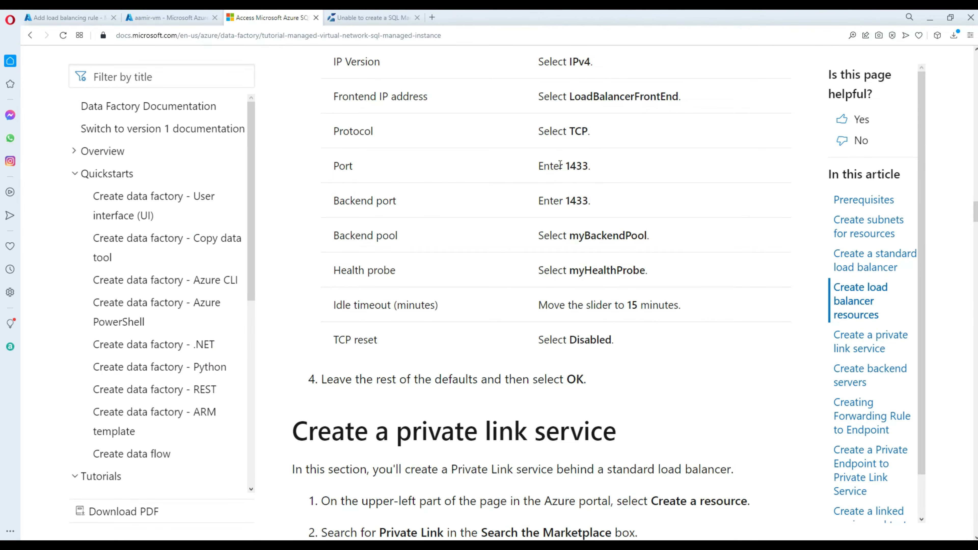
{"action": "scroll", "coordinate": [568, 223], "scroll_direction": "down", "scroll_amount": 5}
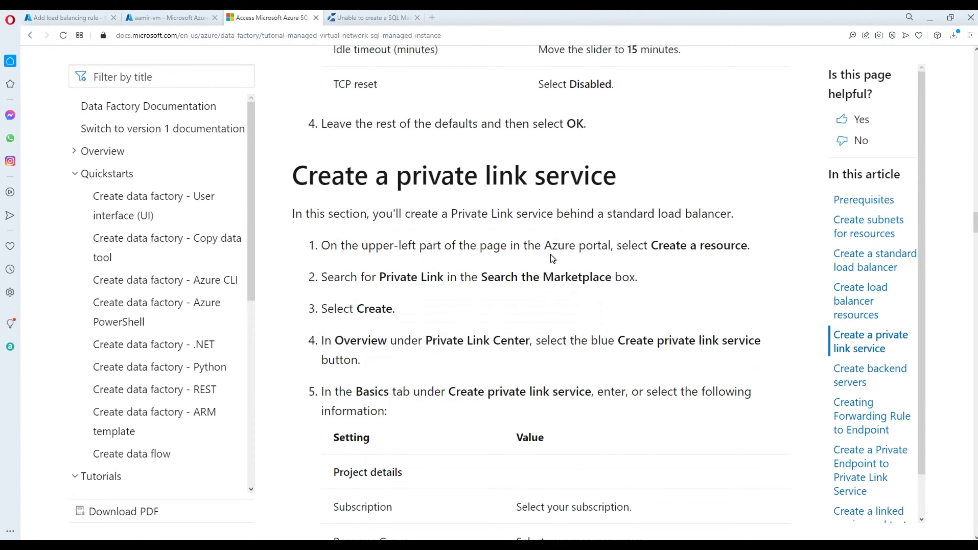
{"action": "left_click_drag", "start_coordinate": [397, 177], "coordinate": [638, 177]}
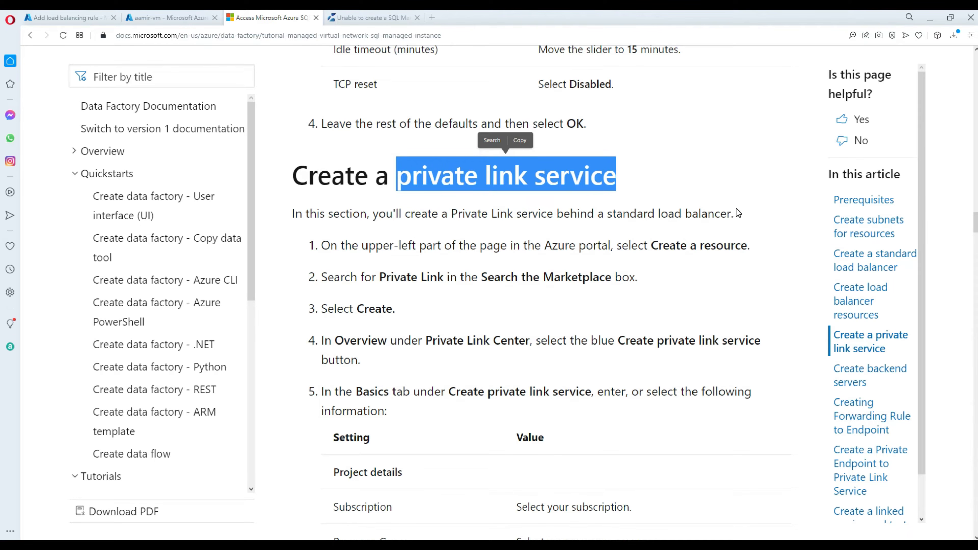
{"action": "left_click_drag", "start_coordinate": [736, 213], "coordinate": [291, 218]}
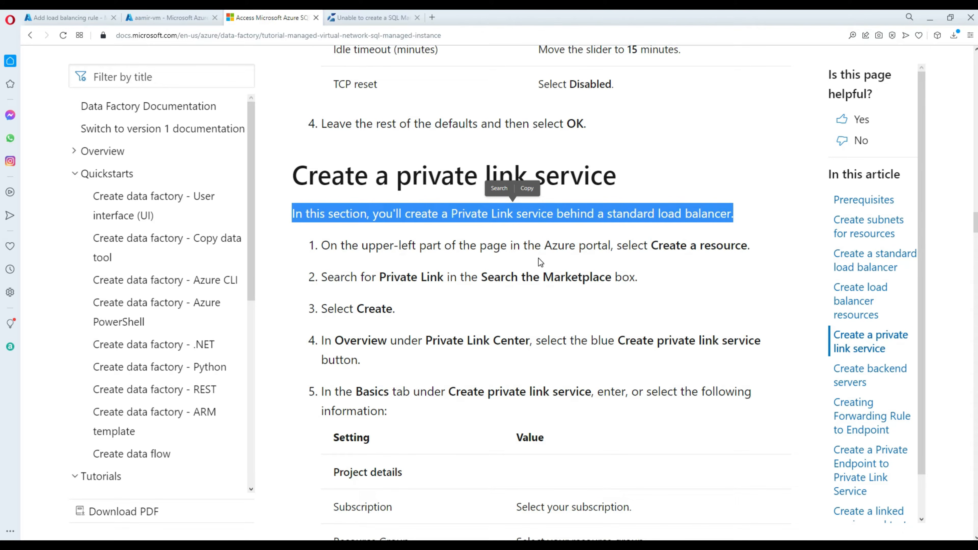
{"action": "left_click", "coordinate": [494, 344]}
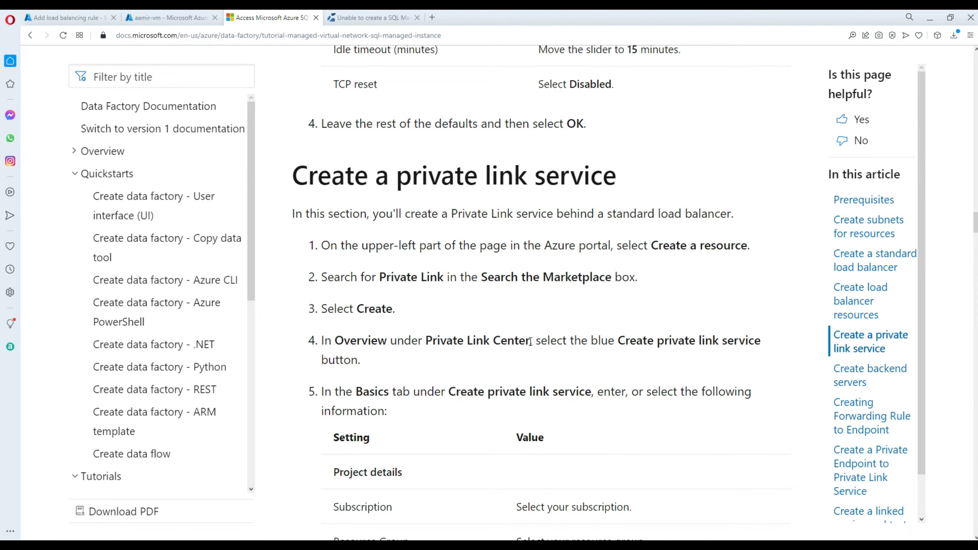
{"action": "left_click_drag", "start_coordinate": [531, 341], "coordinate": [435, 332]}
{"action": "left_click", "coordinate": [584, 176]}
{"action": "left_click", "coordinate": [92, 19]}
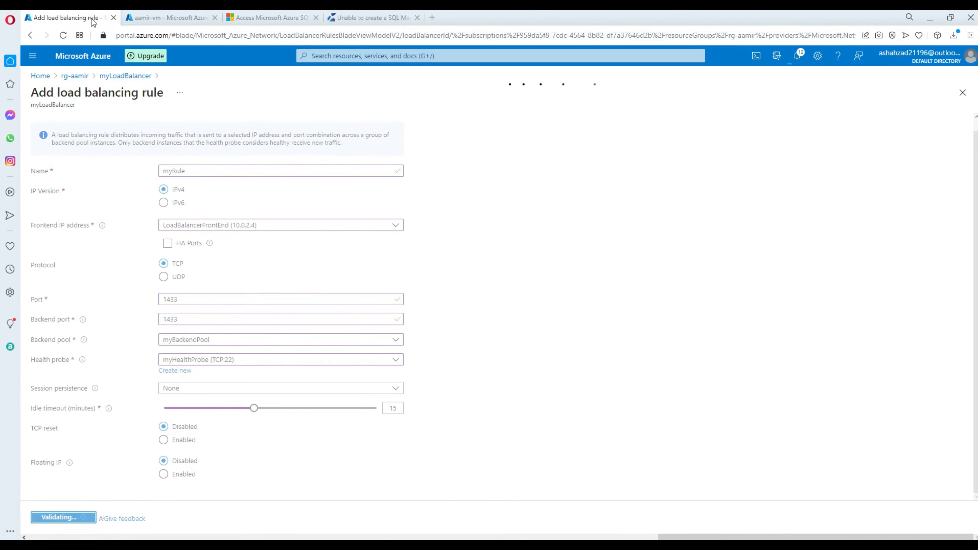
{"action": "left_click", "coordinate": [199, 20]}
Search 'priv' from Home to reach Private Link Center and list its private link services.
{"action": "left_click", "coordinate": [93, 57]}
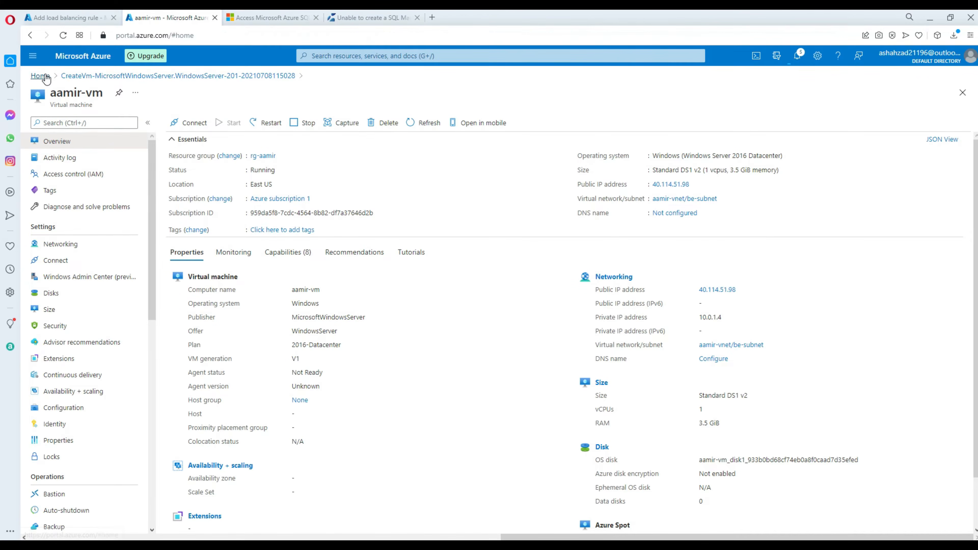
{"action": "left_click", "coordinate": [340, 57]}
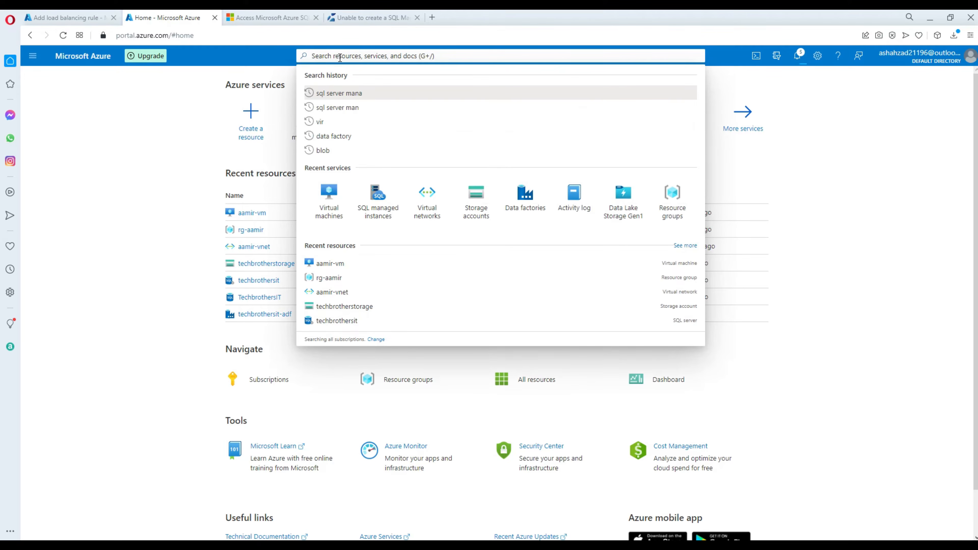
{"action": "type", "text": "priv"}
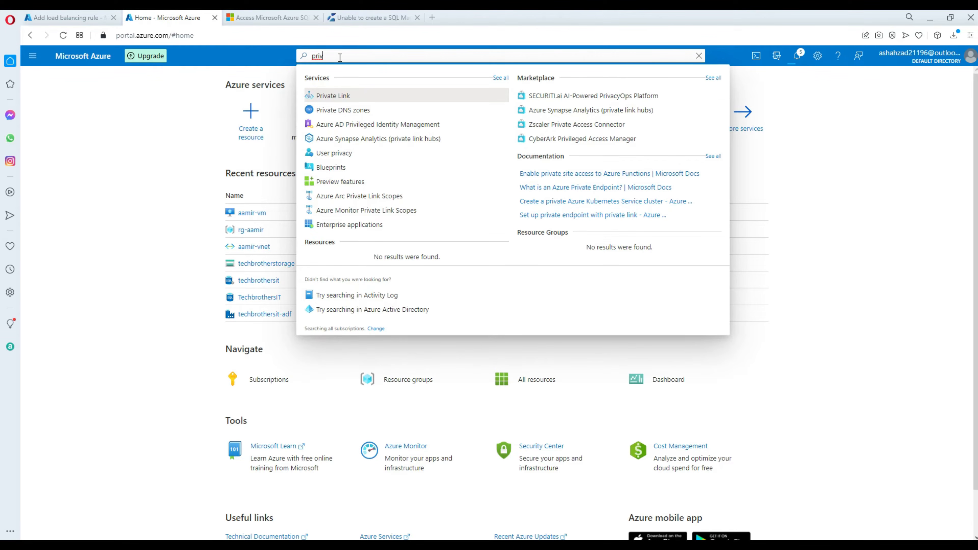
{"action": "left_click", "coordinate": [349, 96]}
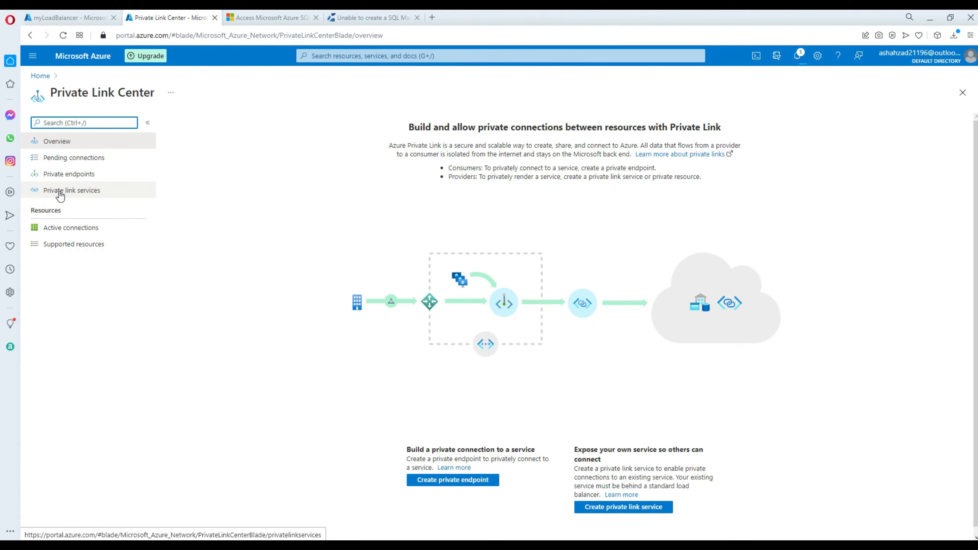
{"action": "left_click", "coordinate": [69, 192]}
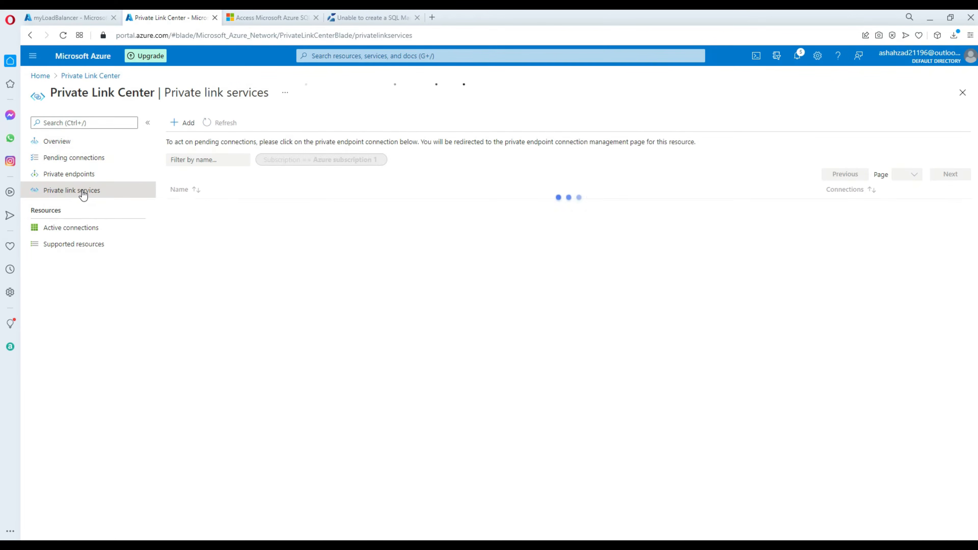
{"action": "left_click", "coordinate": [274, 20]}
Copy the name myPrivateLinkService from the tutorial's settings table.
{"action": "scroll", "coordinate": [506, 295], "scroll_direction": "down", "scroll_amount": 4}
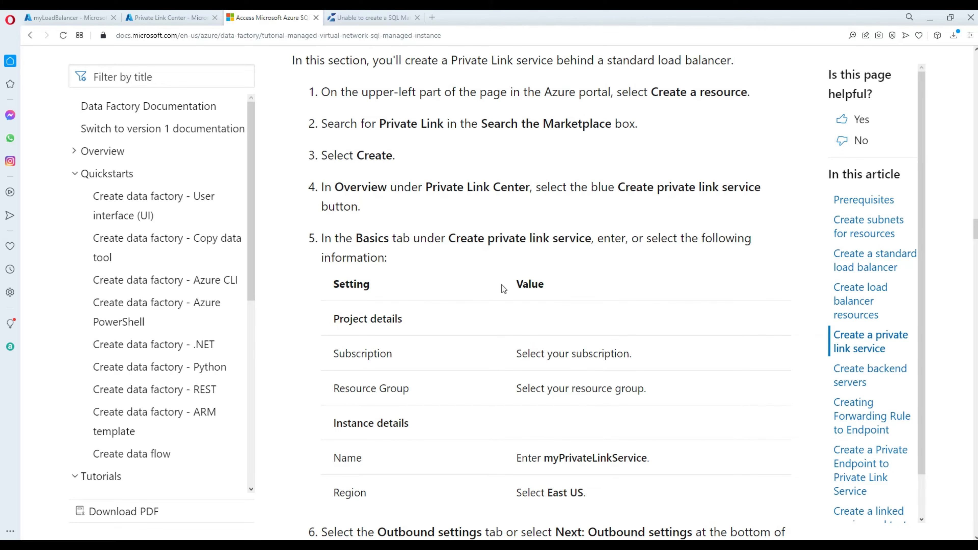
{"action": "scroll", "coordinate": [540, 315], "scroll_direction": "down", "scroll_amount": 4}
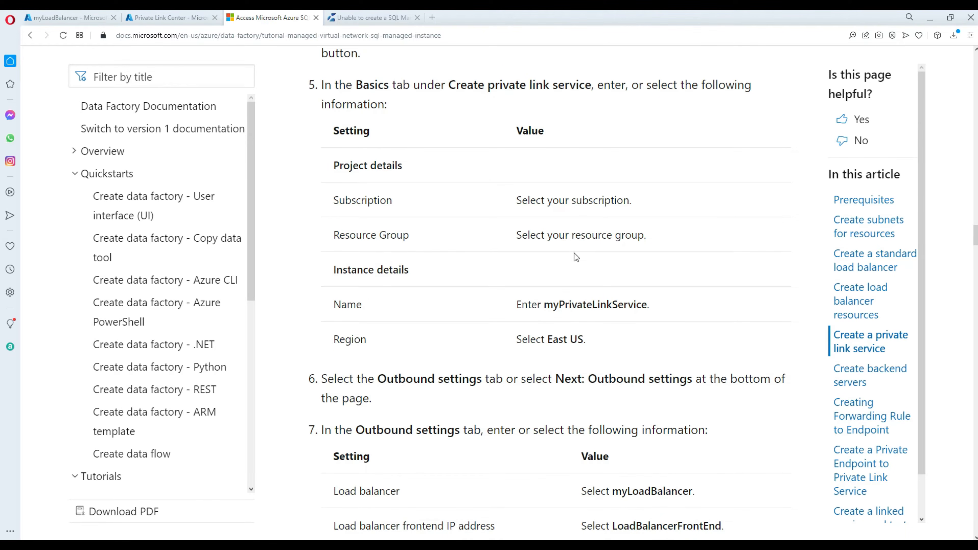
{"action": "left_click_drag", "start_coordinate": [646, 303], "coordinate": [544, 305]}
{"action": "right_click", "coordinate": [565, 305]}
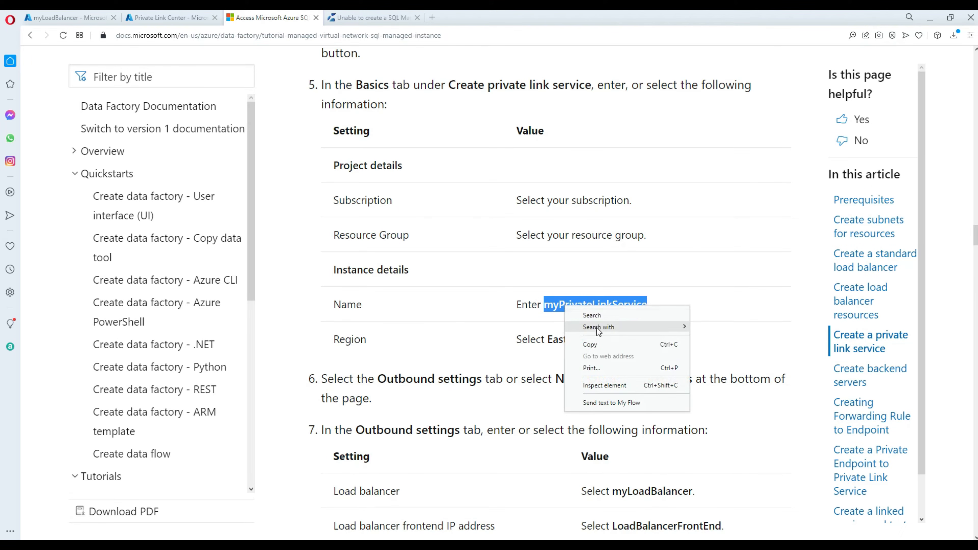
{"action": "left_click", "coordinate": [595, 344]}
Start creating a new private link service from Private Link Center.
{"action": "left_click", "coordinate": [369, 17]}
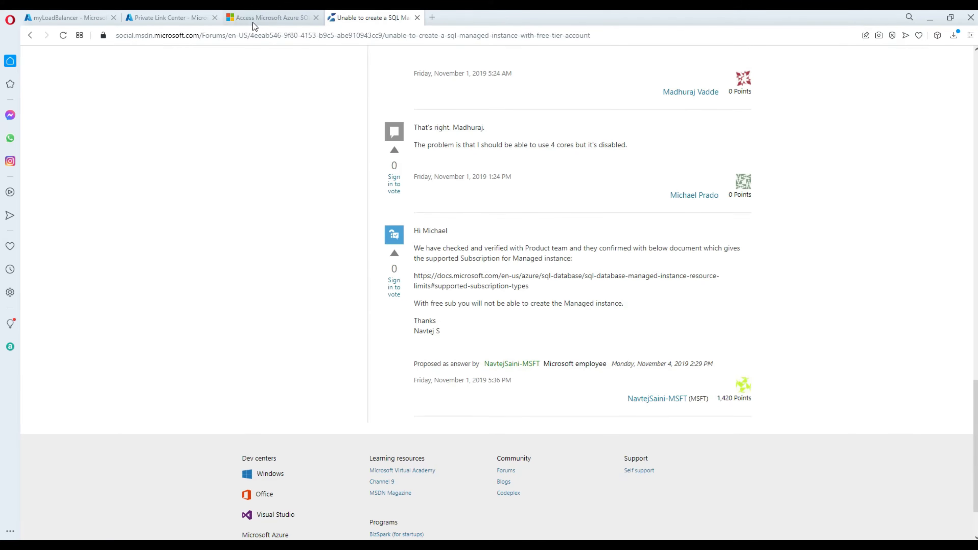
{"action": "left_click", "coordinate": [206, 16]}
{"action": "left_click", "coordinate": [187, 124]}
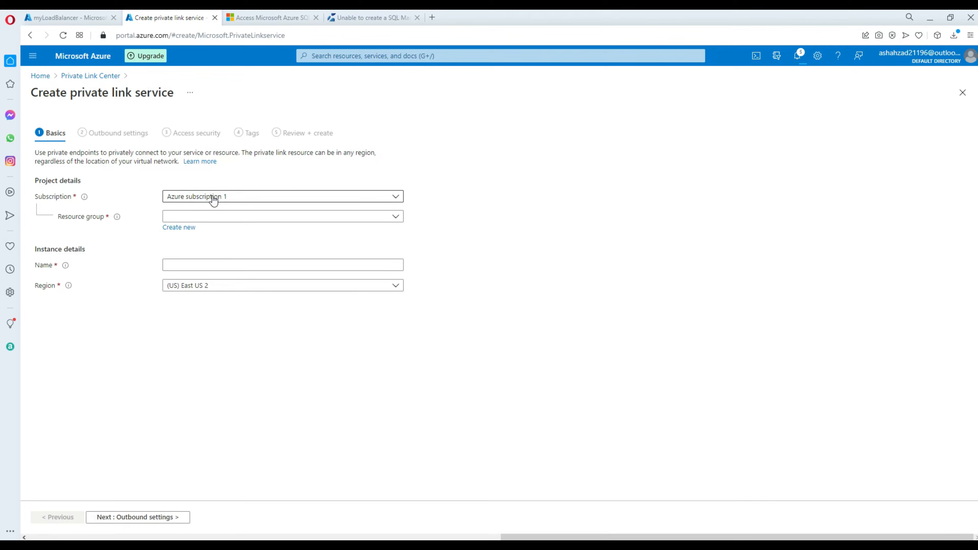
Fill Basics with Azure subscription 1, rg-aamir, name myPrivateLinkService and region (US) East US.
{"action": "left_click", "coordinate": [212, 196]}
{"action": "left_click", "coordinate": [227, 202]}
{"action": "left_click", "coordinate": [228, 216]}
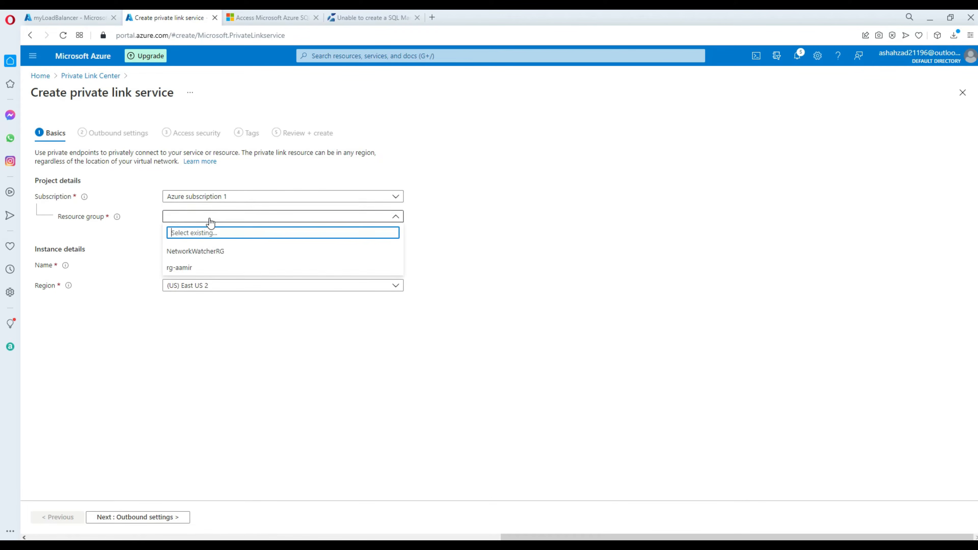
{"action": "left_click", "coordinate": [206, 269]}
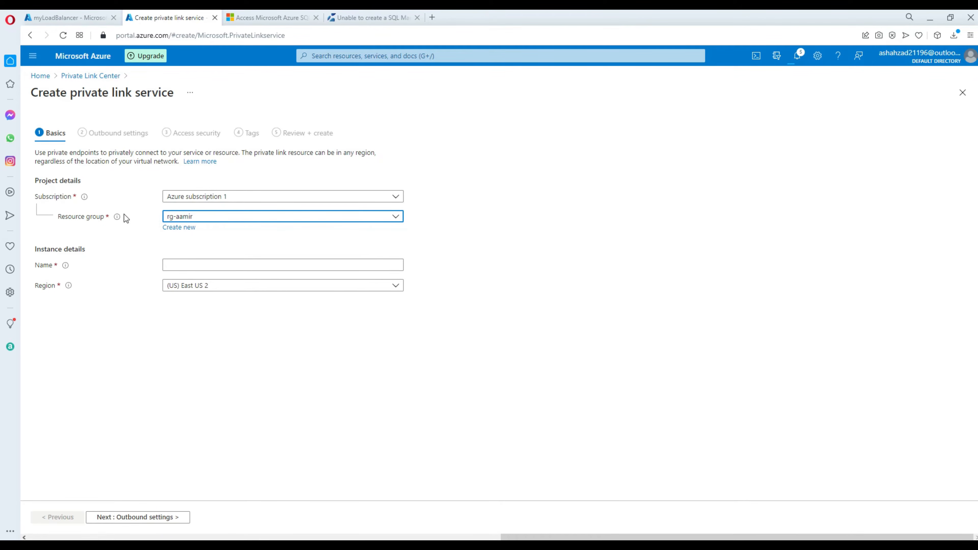
{"action": "left_click", "coordinate": [193, 266]}
{"action": "key", "text": "ctrl+v"}
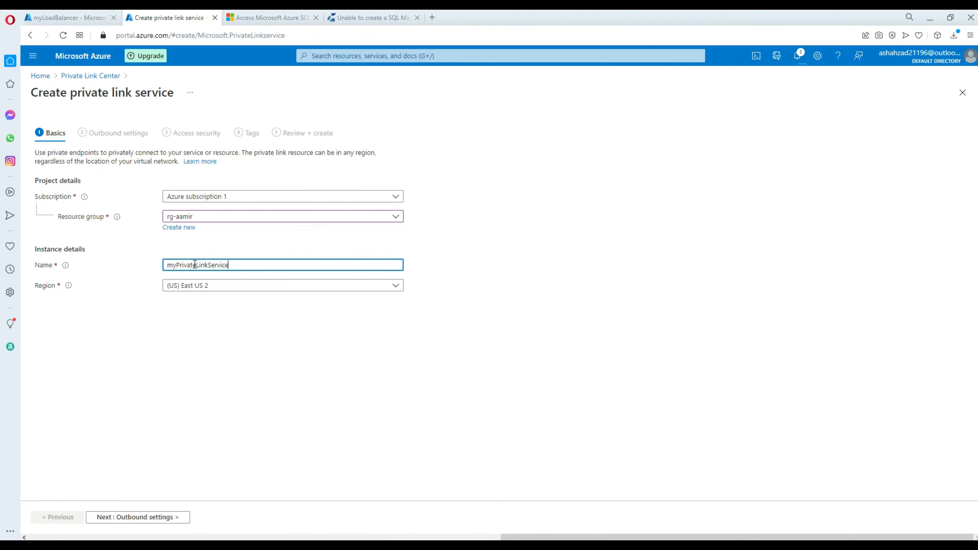
{"action": "left_click", "coordinate": [200, 285]}
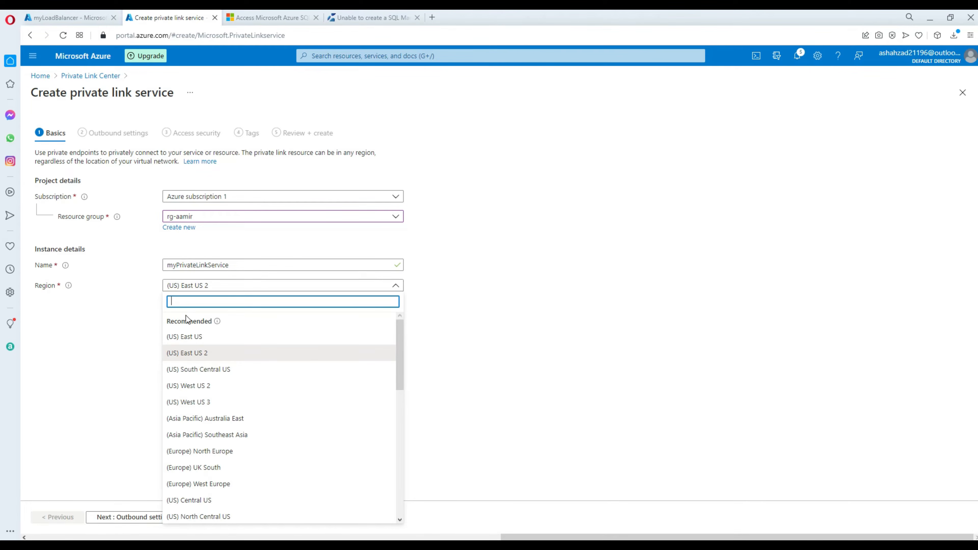
{"action": "left_click", "coordinate": [194, 337]}
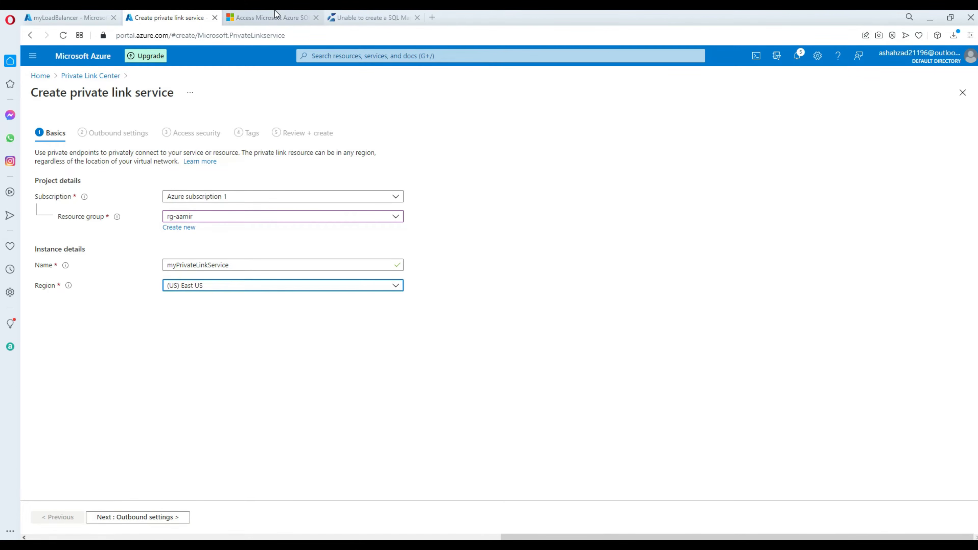
{"action": "left_click", "coordinate": [277, 18]}
Copy myLoadBalancer from the tutorial's Outbound settings table and return to the service form.
{"action": "scroll", "coordinate": [632, 302], "scroll_direction": "down", "scroll_amount": 5}
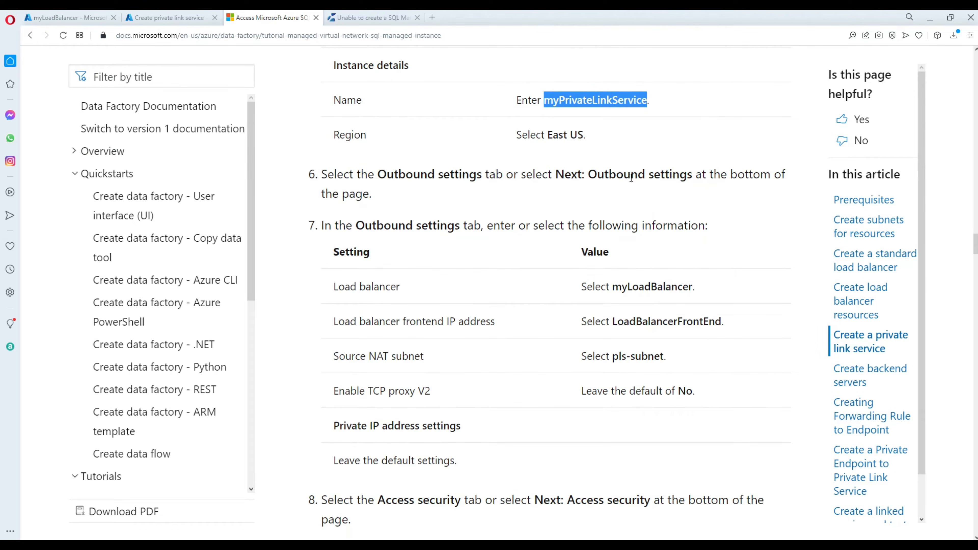
{"action": "left_click_drag", "start_coordinate": [587, 174], "coordinate": [773, 175]}
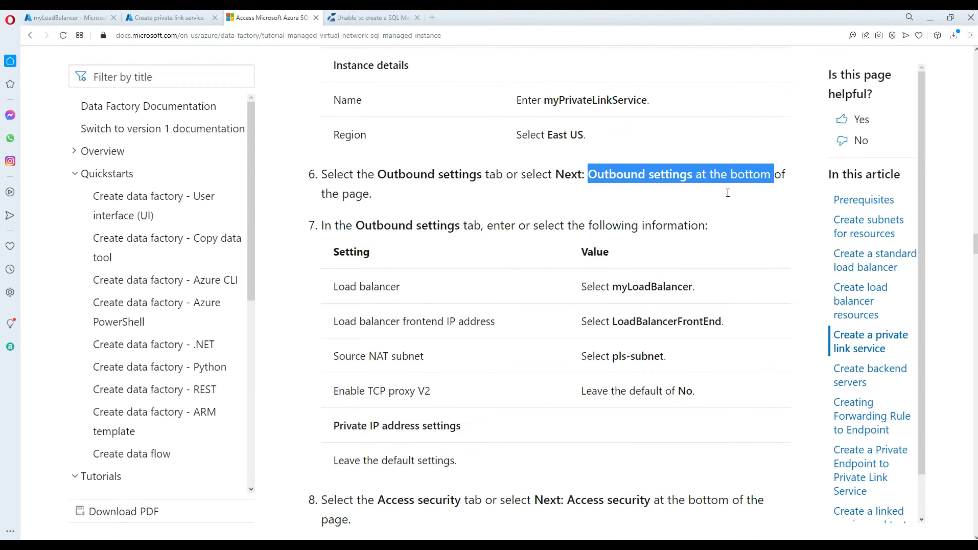
{"action": "left_click", "coordinate": [597, 256]}
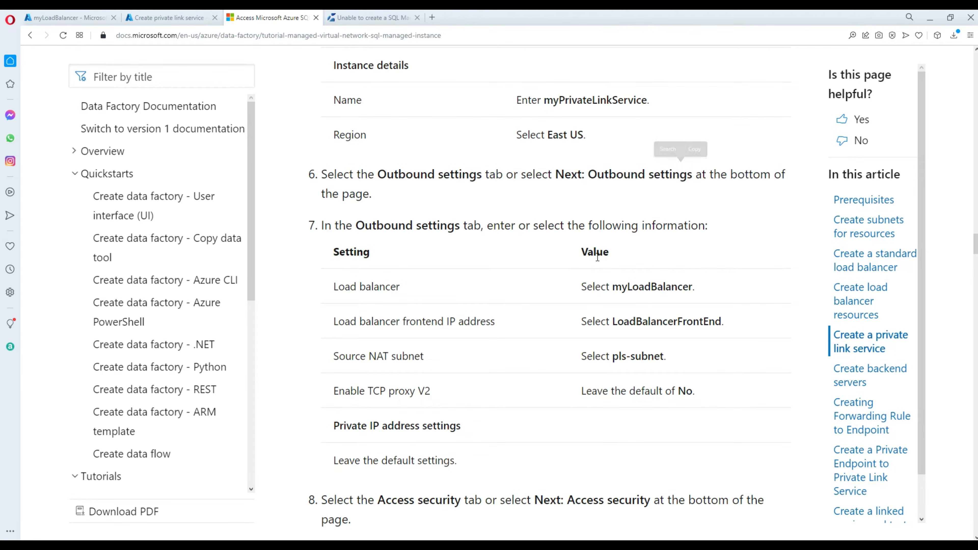
{"action": "double_click", "coordinate": [636, 287]}
{"action": "right_click", "coordinate": [636, 288]}
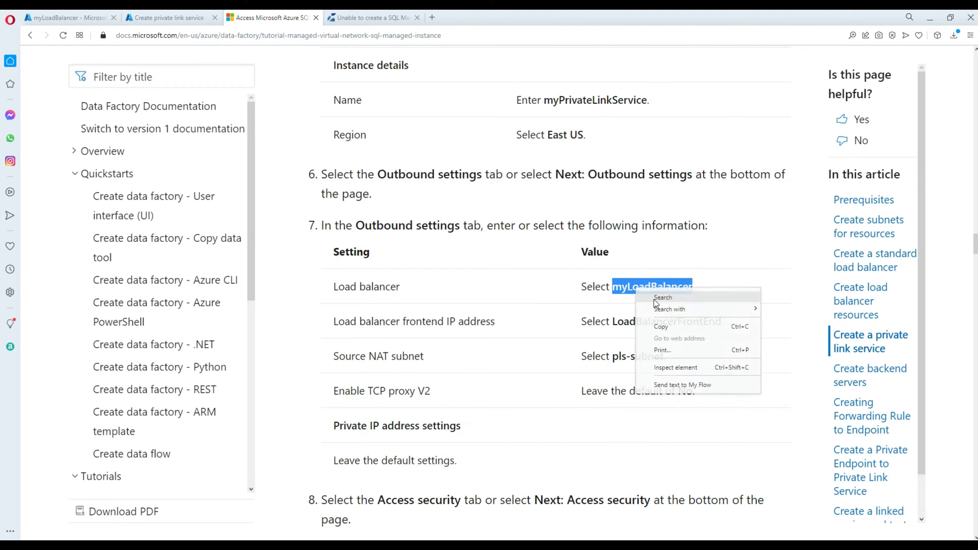
{"action": "left_click", "coordinate": [672, 327]}
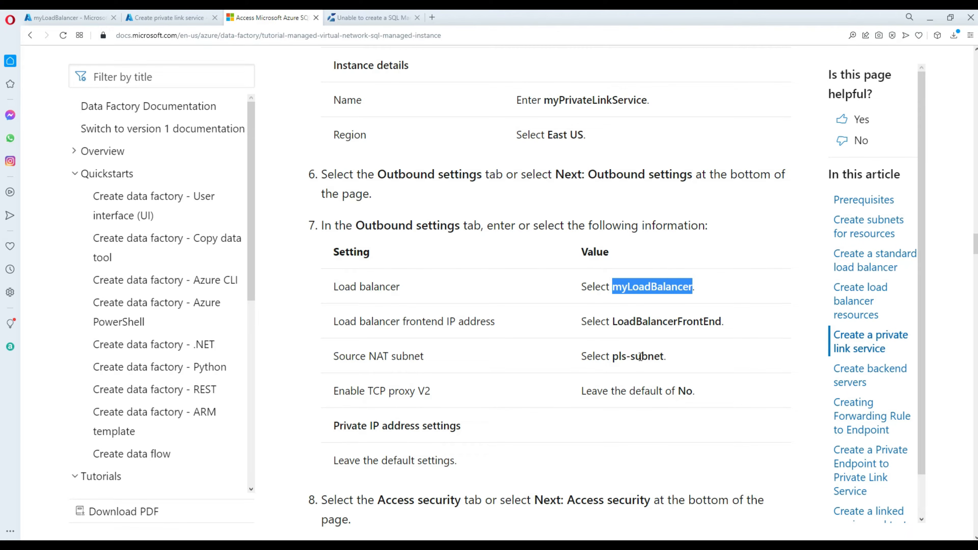
{"action": "left_click", "coordinate": [88, 19]}
{"action": "left_click", "coordinate": [155, 18]}
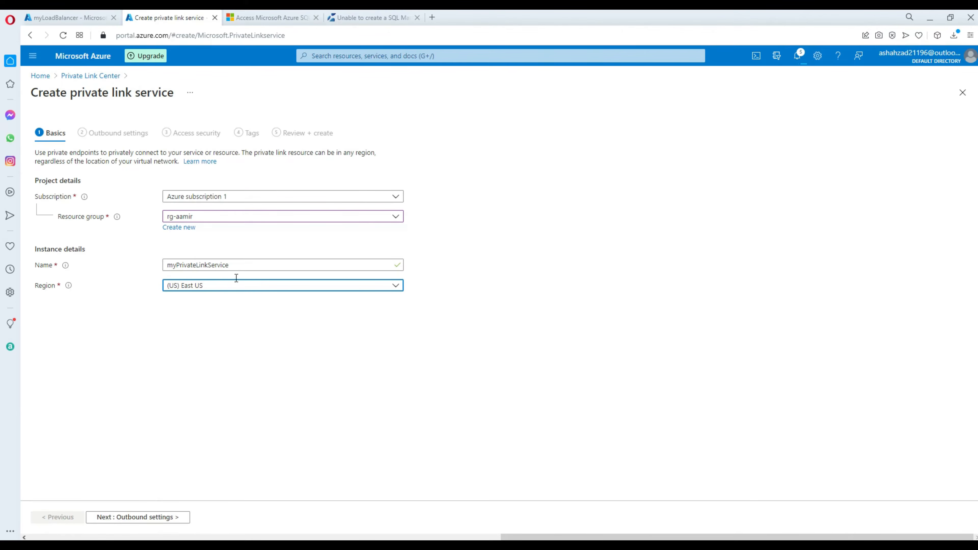
In Outbound settings choose myLoadBalancer, LoadBalancerFrontEnd (10.0.2.4) and source NAT subnet pls-subnet.
{"action": "left_click", "coordinate": [166, 517]}
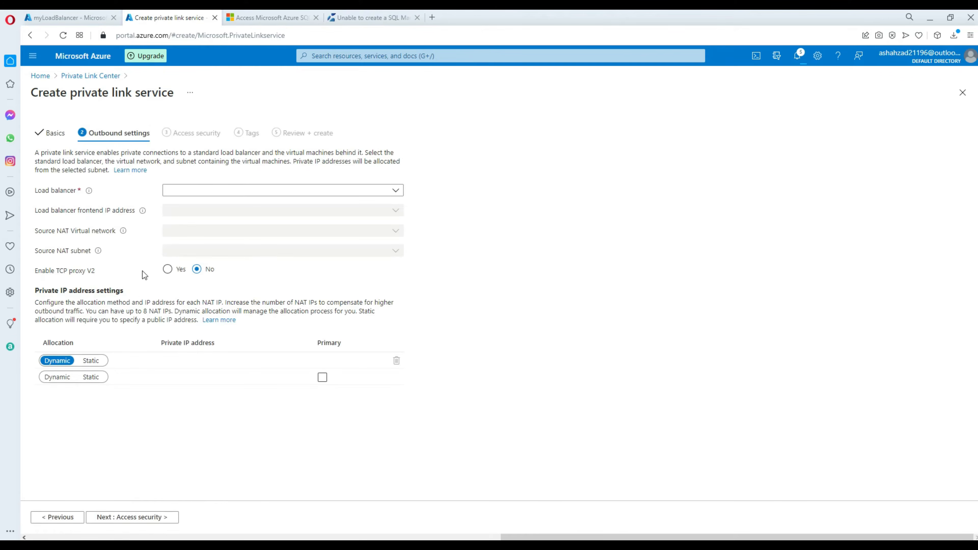
{"action": "left_click", "coordinate": [170, 190]}
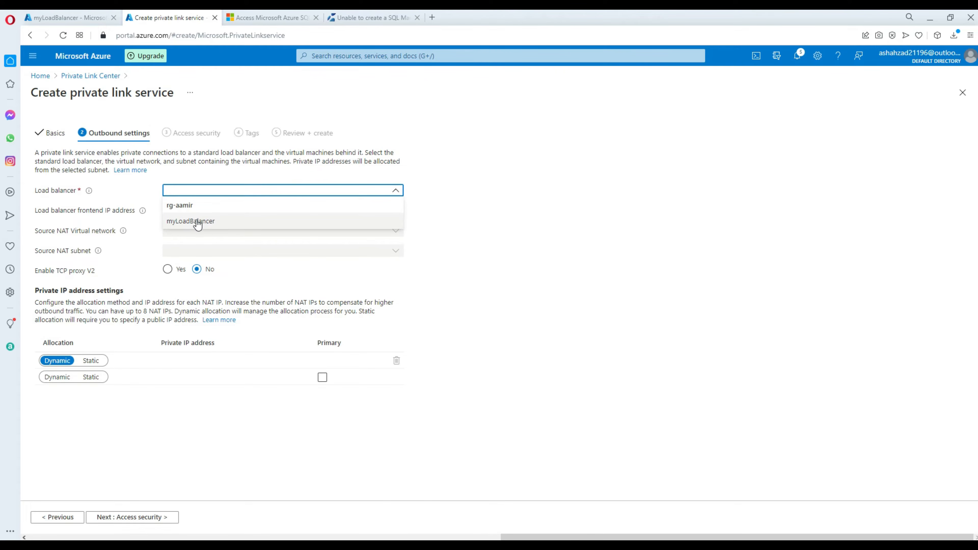
{"action": "left_click", "coordinate": [239, 220]}
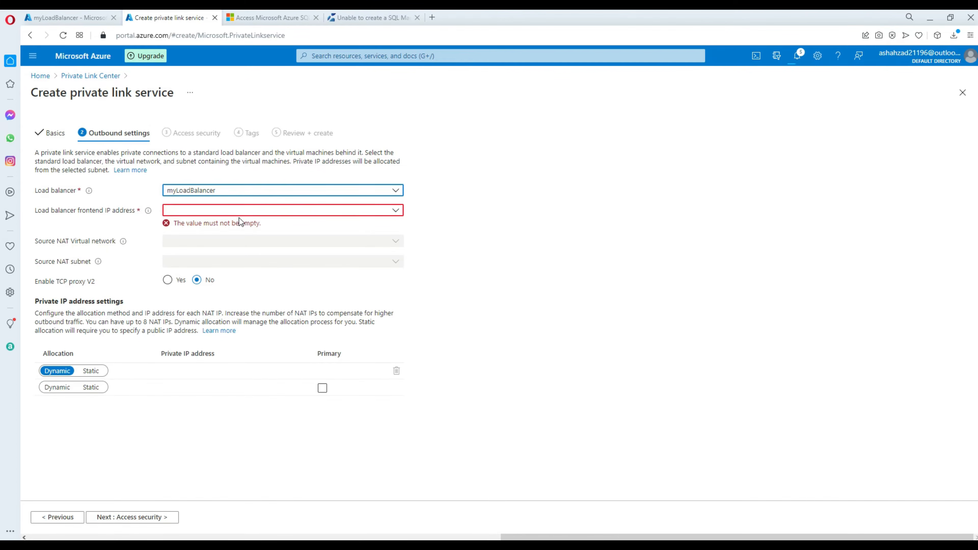
{"action": "left_click", "coordinate": [176, 210]}
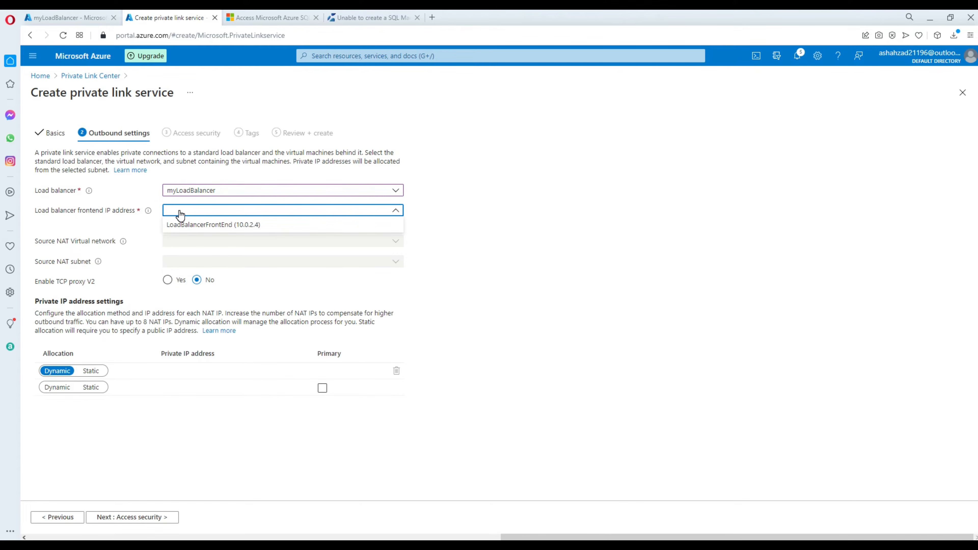
{"action": "left_click", "coordinate": [226, 225]}
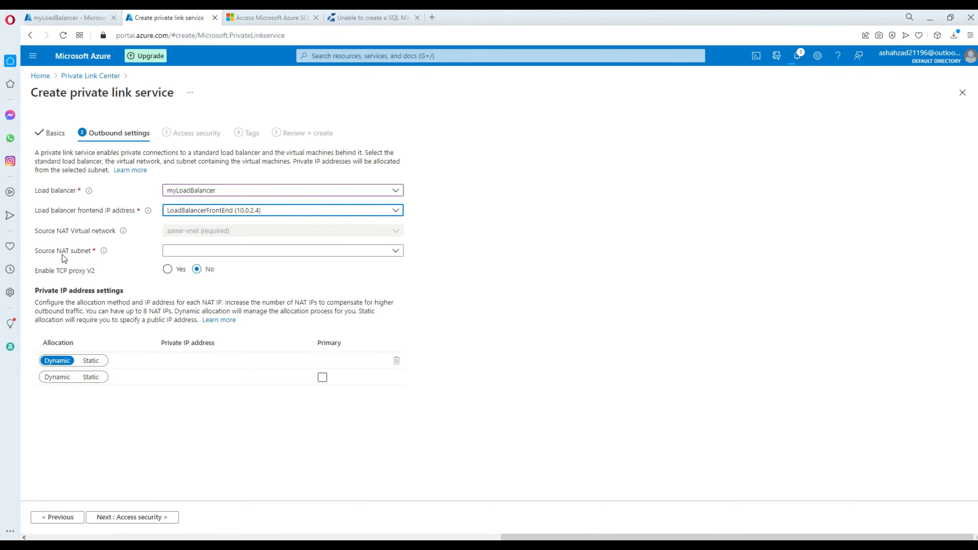
{"action": "left_click", "coordinate": [293, 255]}
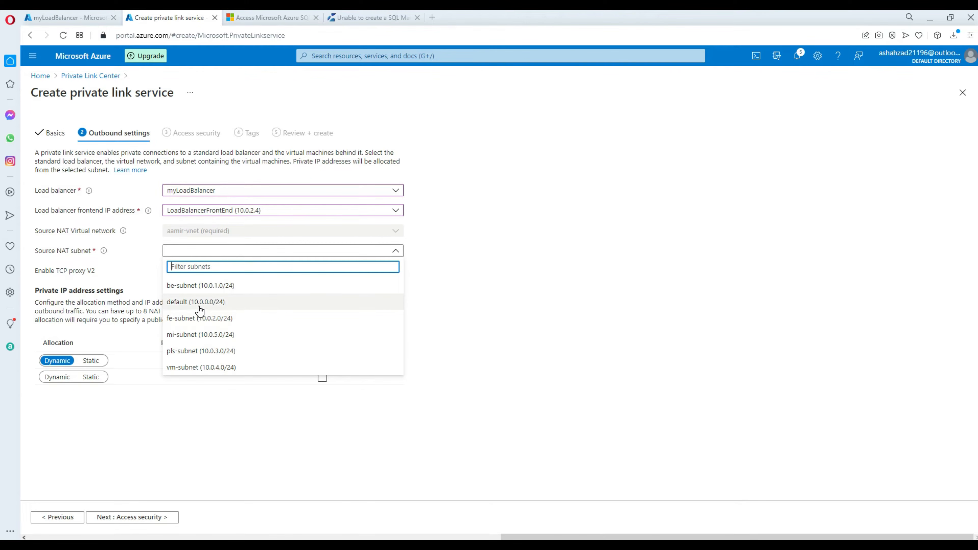
{"action": "left_click", "coordinate": [197, 356]}
{"action": "left_click", "coordinate": [282, 18]}
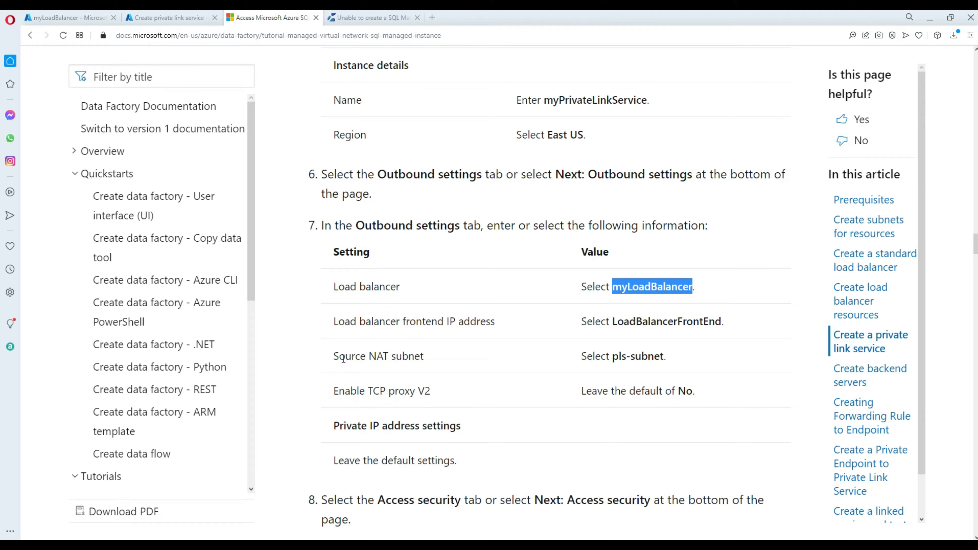
Compare the tutorial's Source NAT subnet value pls-subnet, then return to the private link service form.
{"action": "left_click_drag", "start_coordinate": [337, 355], "coordinate": [424, 358]}
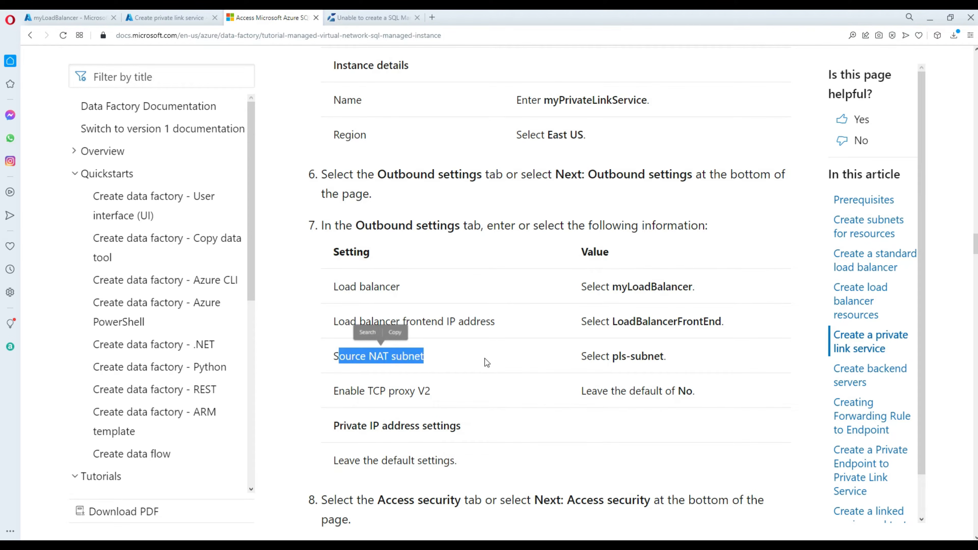
{"action": "left_click_drag", "start_coordinate": [689, 356], "coordinate": [614, 358]}
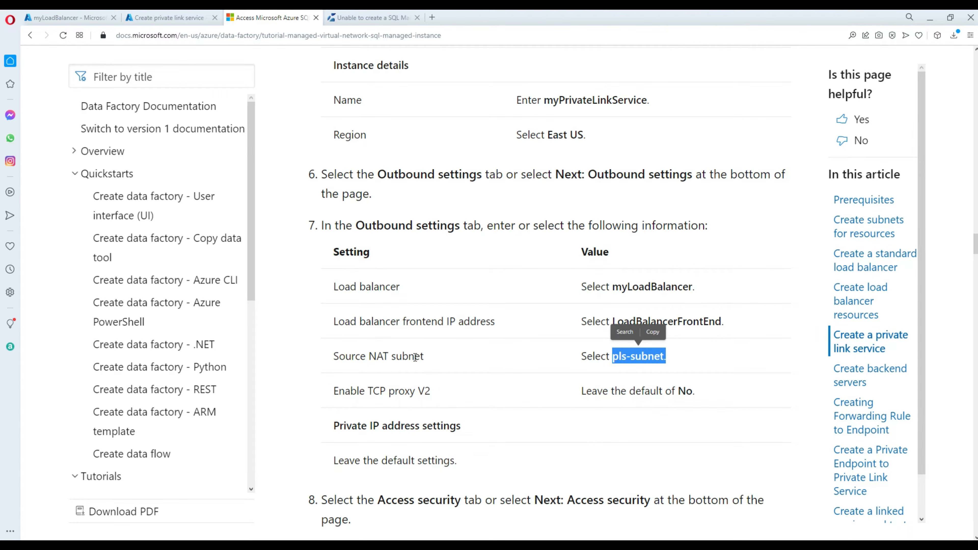
{"action": "left_click", "coordinate": [371, 362]}
{"action": "double_click", "coordinate": [372, 359]}
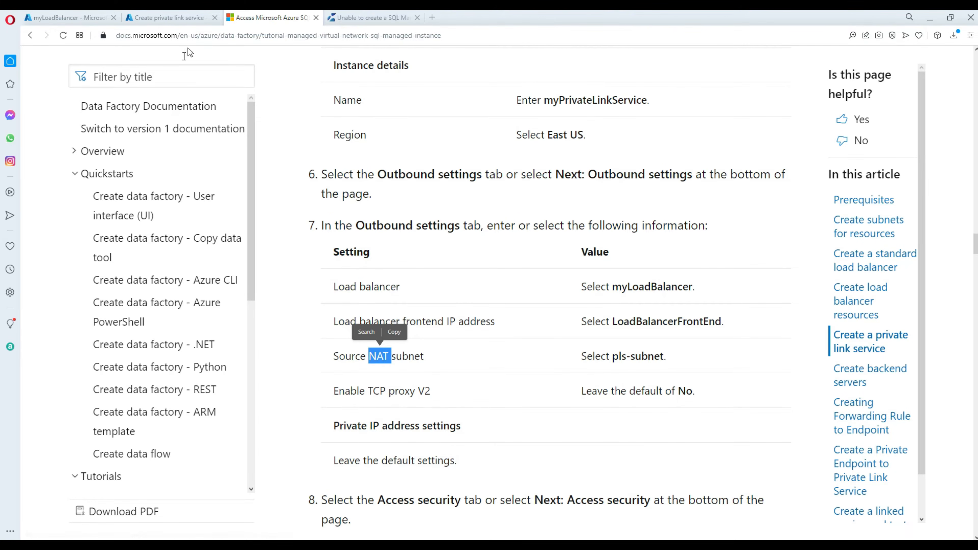
{"action": "left_click", "coordinate": [165, 19]}
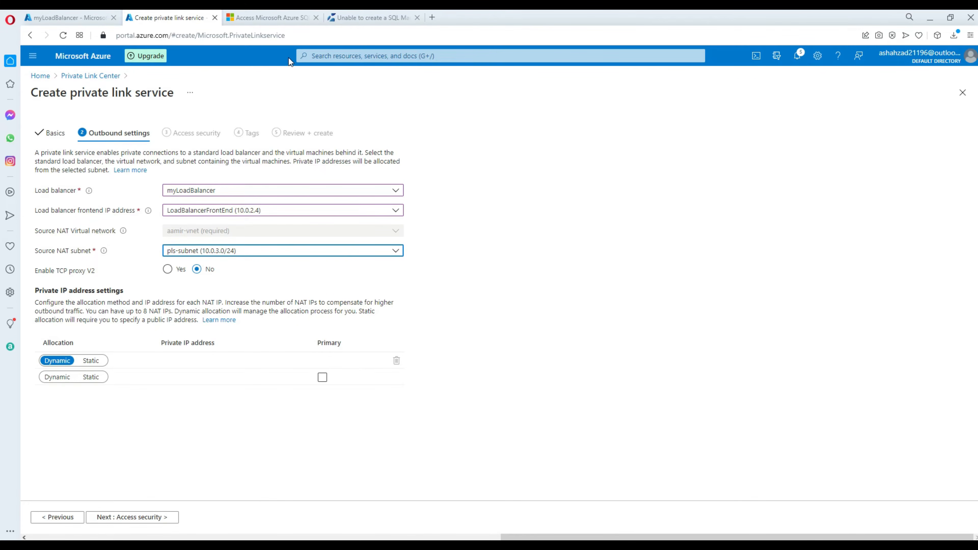
Check the outbound settings against the tutorial, confirming the default dynamic private IP allocation.
{"action": "left_click", "coordinate": [278, 17]}
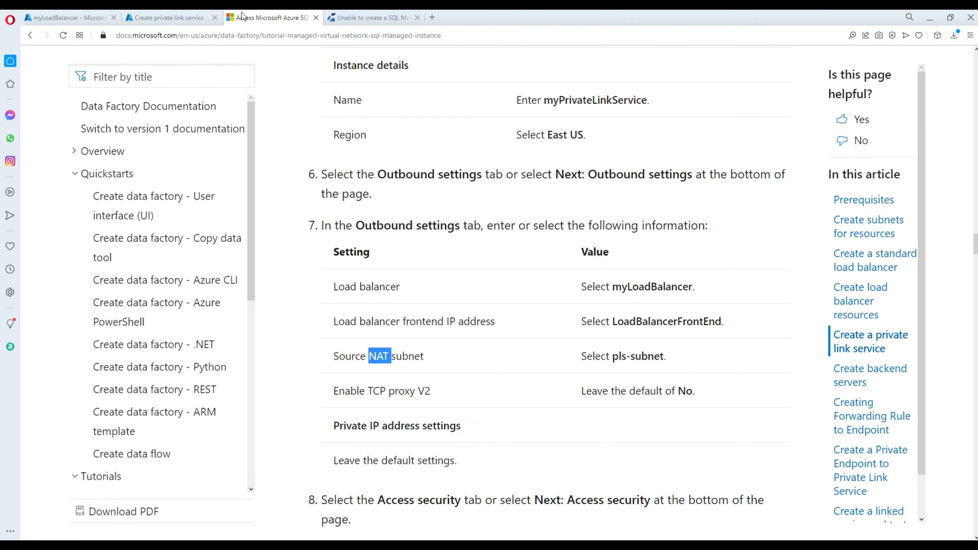
{"action": "left_click", "coordinate": [192, 17]}
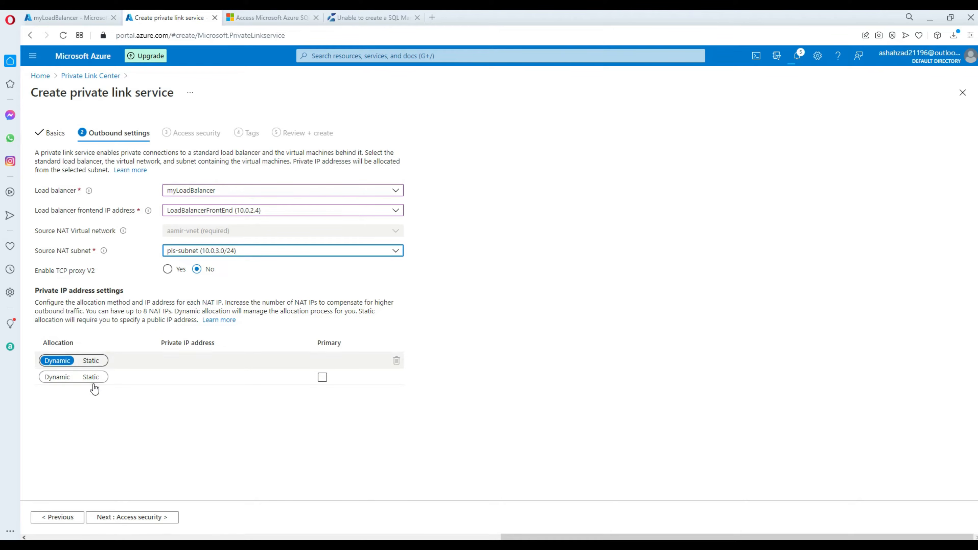
Read the tutorial's Access security (Role-based access control only), Tags and Review + create steps.
{"action": "left_click", "coordinate": [264, 18]}
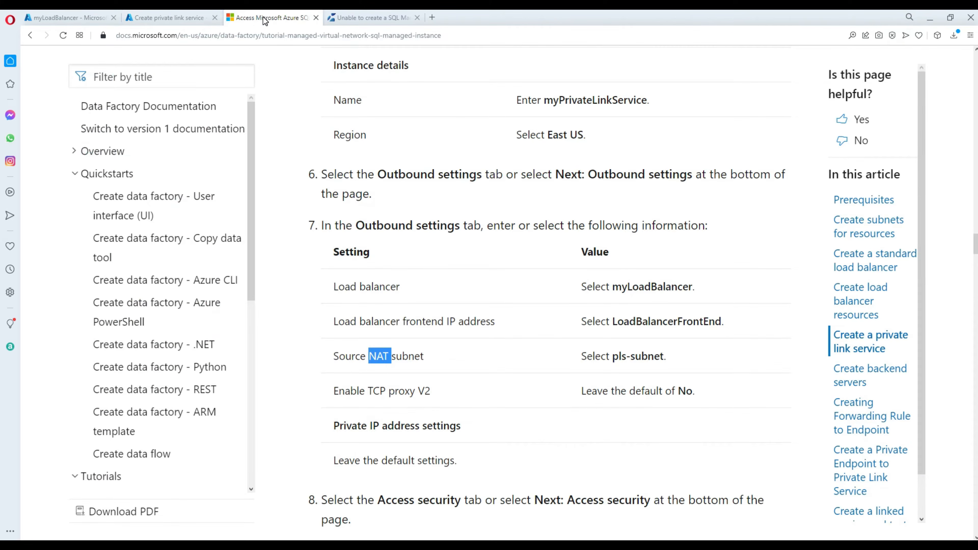
{"action": "scroll", "coordinate": [562, 288], "scroll_direction": "down", "scroll_amount": 5}
{"action": "left_click_drag", "start_coordinate": [458, 256], "coordinate": [313, 270]}
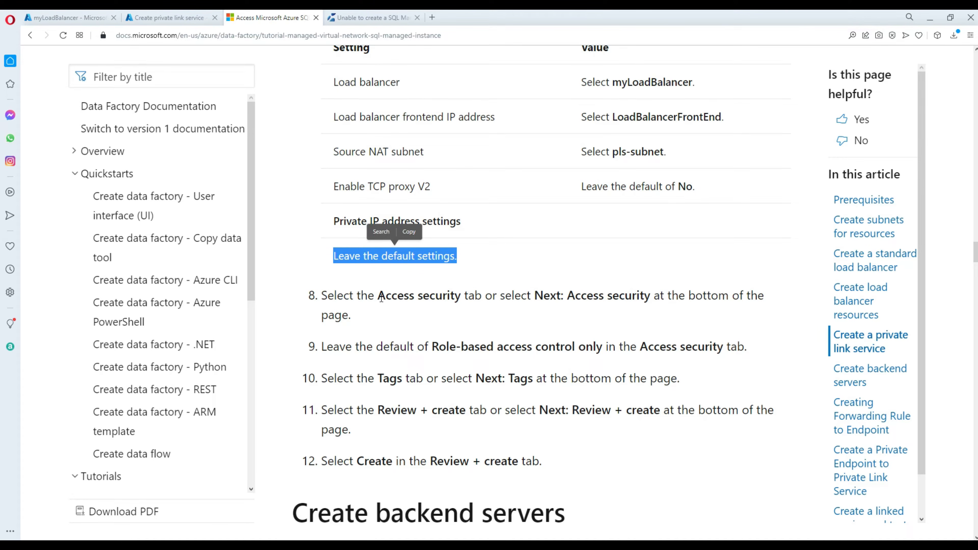
{"action": "left_click_drag", "start_coordinate": [381, 296], "coordinate": [462, 296]}
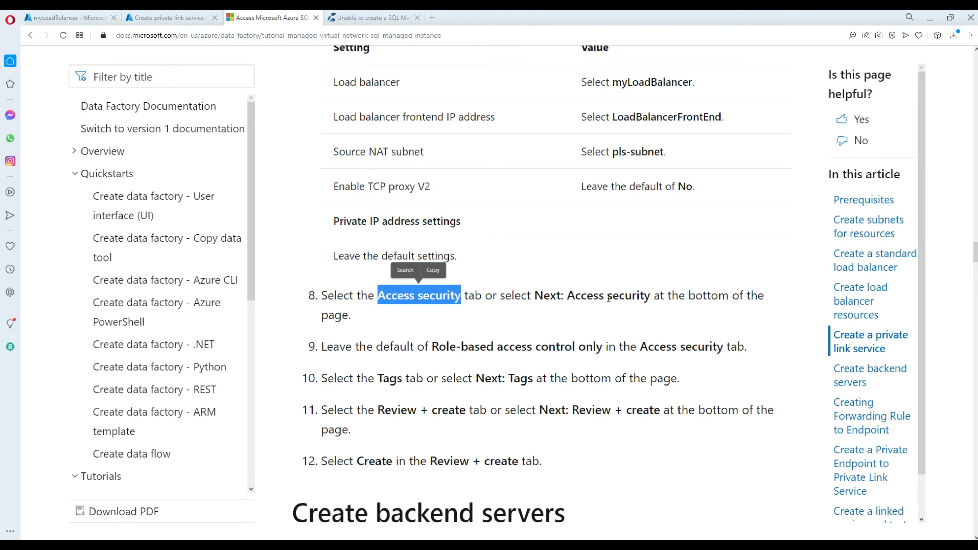
{"action": "left_click", "coordinate": [608, 299]}
{"action": "scroll", "coordinate": [608, 300], "scroll_direction": "down", "scroll_amount": 3}
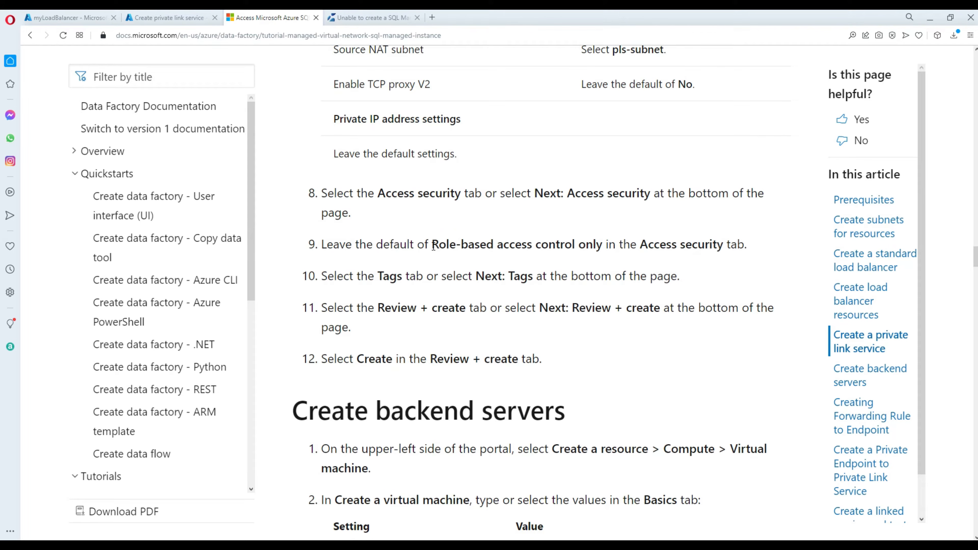
{"action": "left_click_drag", "start_coordinate": [433, 247], "coordinate": [598, 246]}
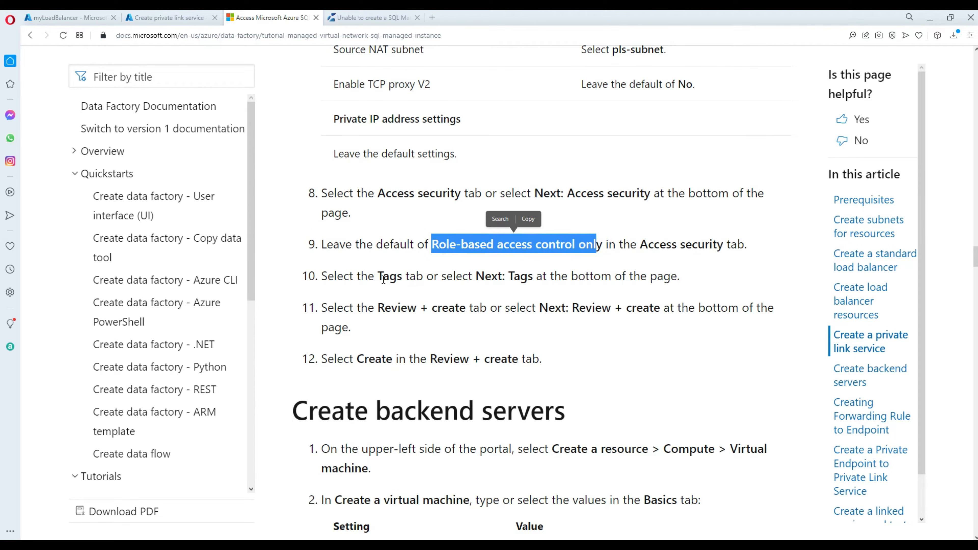
{"action": "left_click", "coordinate": [426, 288]}
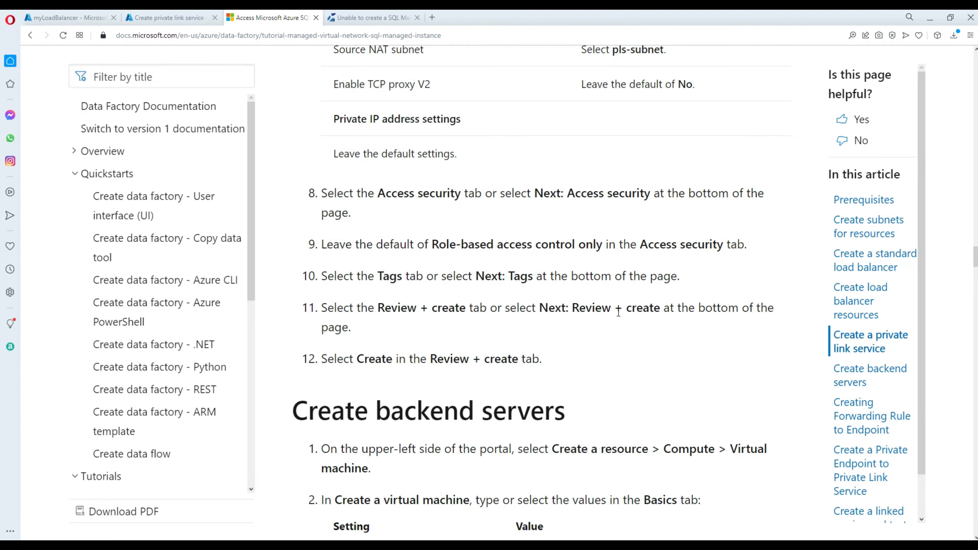
{"action": "key", "text": "ctrl+Tab"}
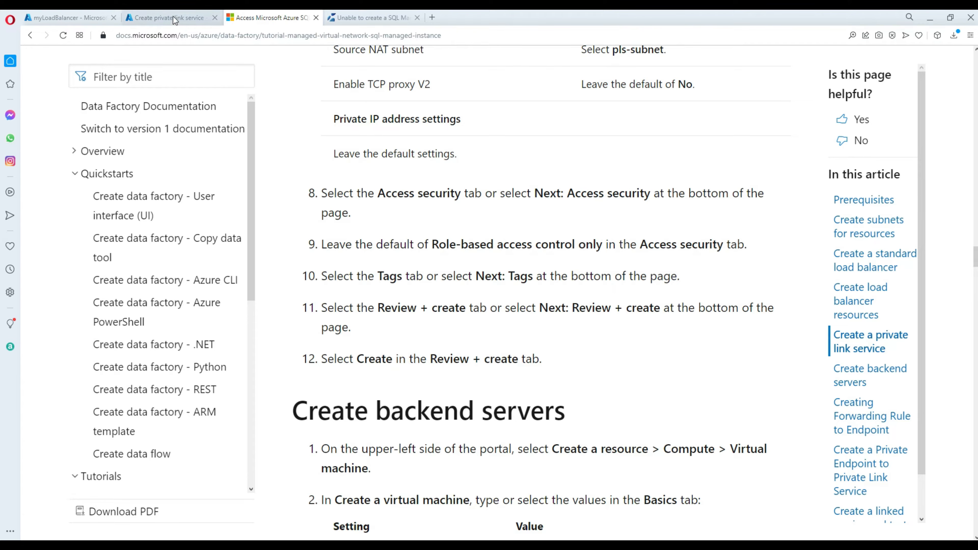
Create myPrivateLinkService after validation, keeping default access security and adding no tags.
{"action": "left_click", "coordinate": [138, 517]}
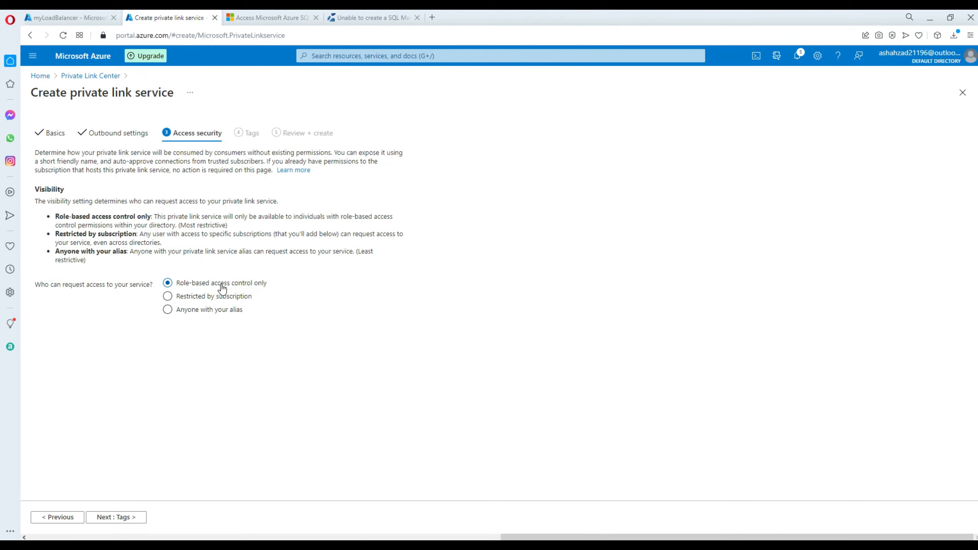
{"action": "left_click", "coordinate": [118, 518]}
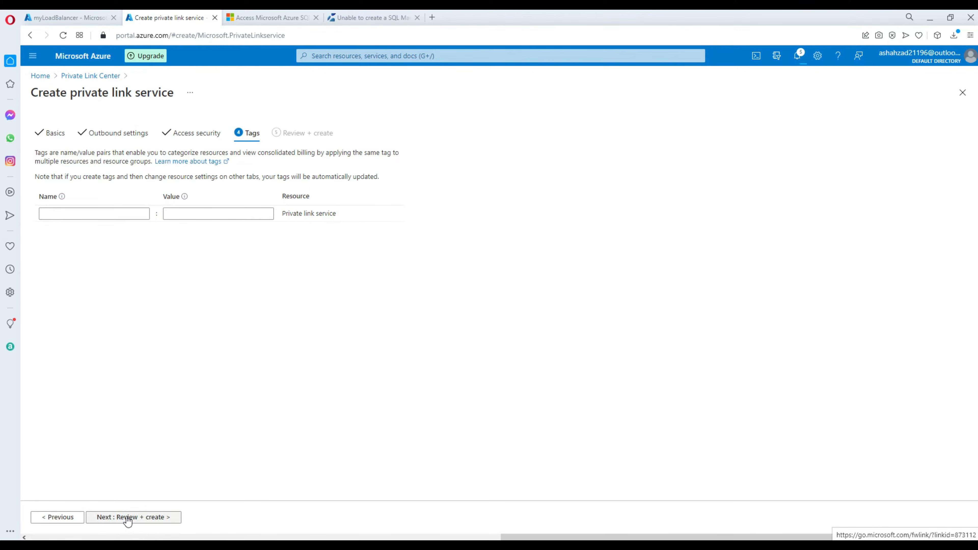
{"action": "left_click", "coordinate": [128, 518]}
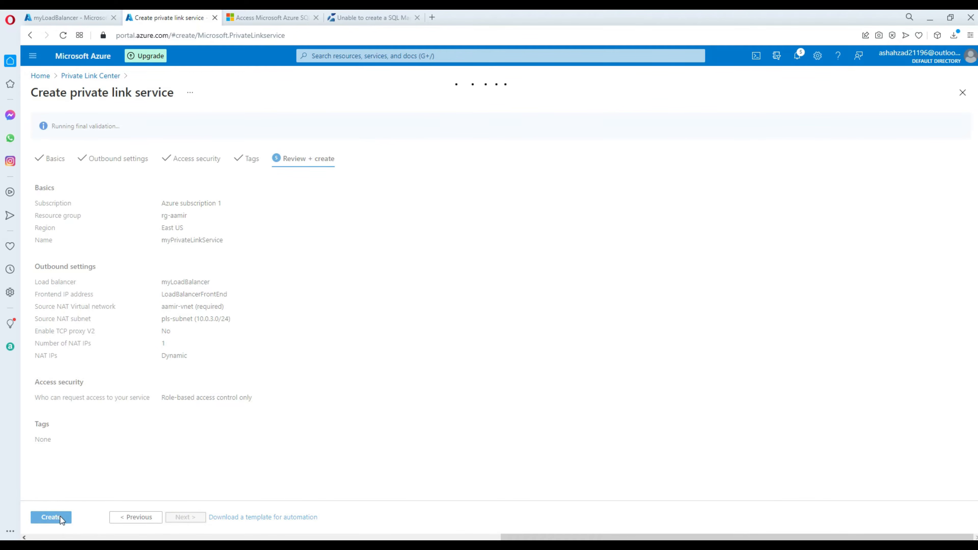
{"action": "left_click", "coordinate": [60, 520]}
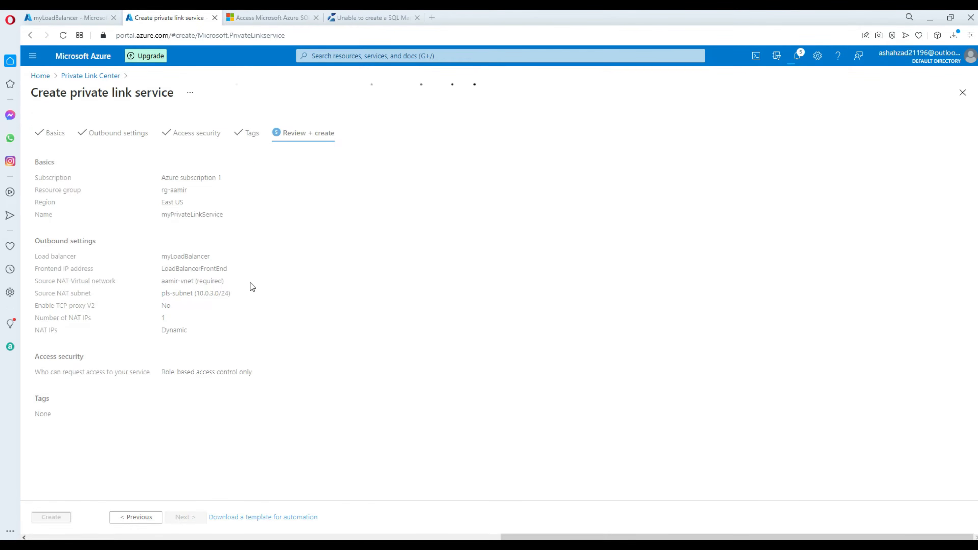
{"action": "left_click", "coordinate": [263, 14]}
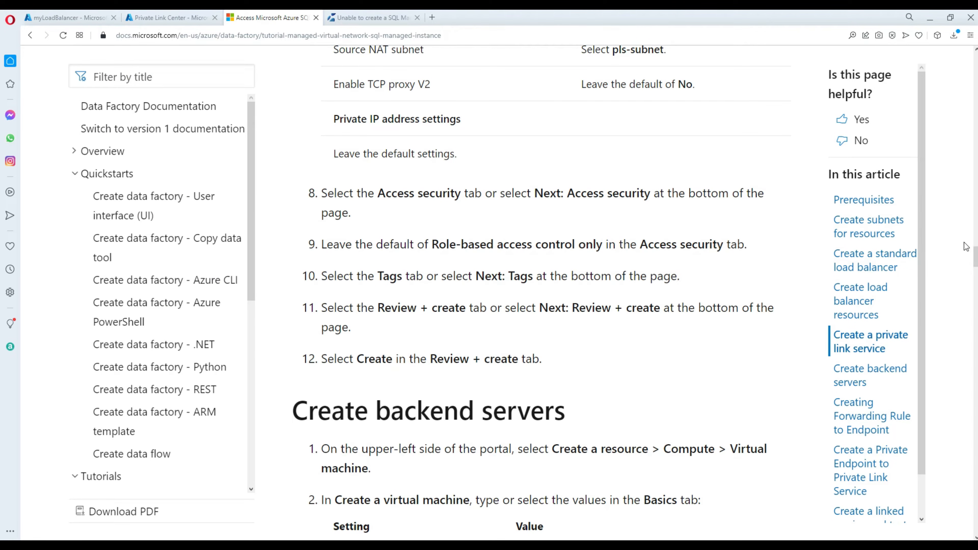
Find the tutorial's Create backend servers section and copy the VM name myVM1.
{"action": "scroll", "coordinate": [975, 256], "scroll_direction": "down", "scroll_amount": 6}
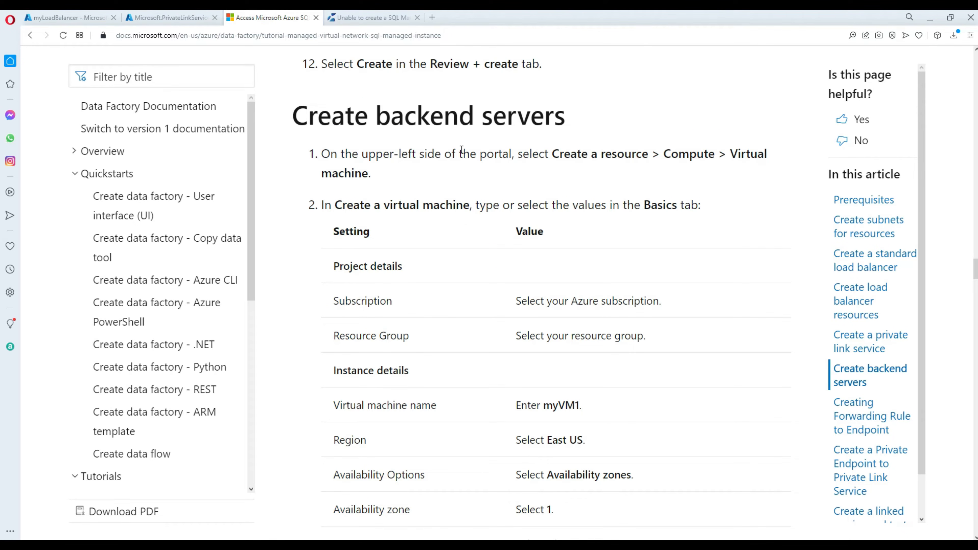
{"action": "left_click_drag", "start_coordinate": [566, 114], "coordinate": [303, 113]}
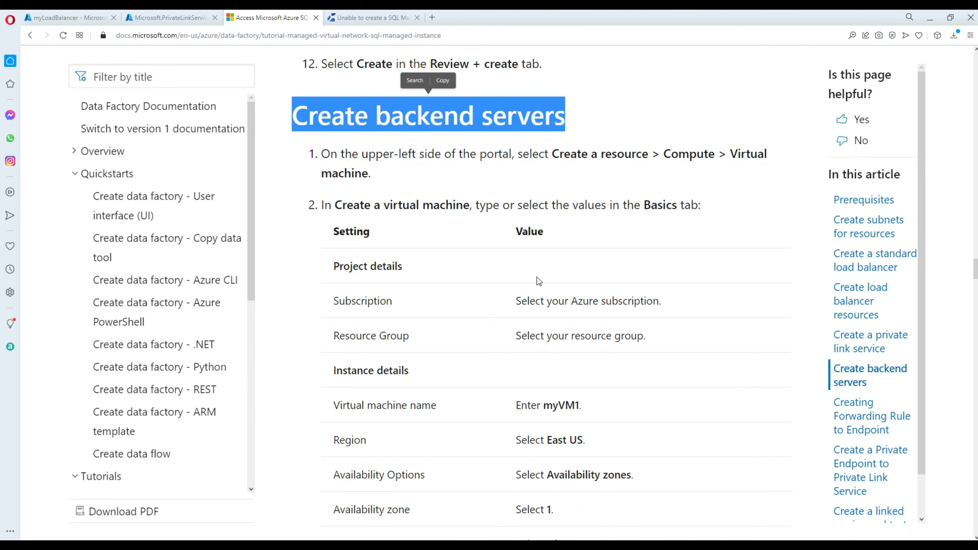
{"action": "scroll", "coordinate": [538, 281], "scroll_direction": "down", "scroll_amount": 4}
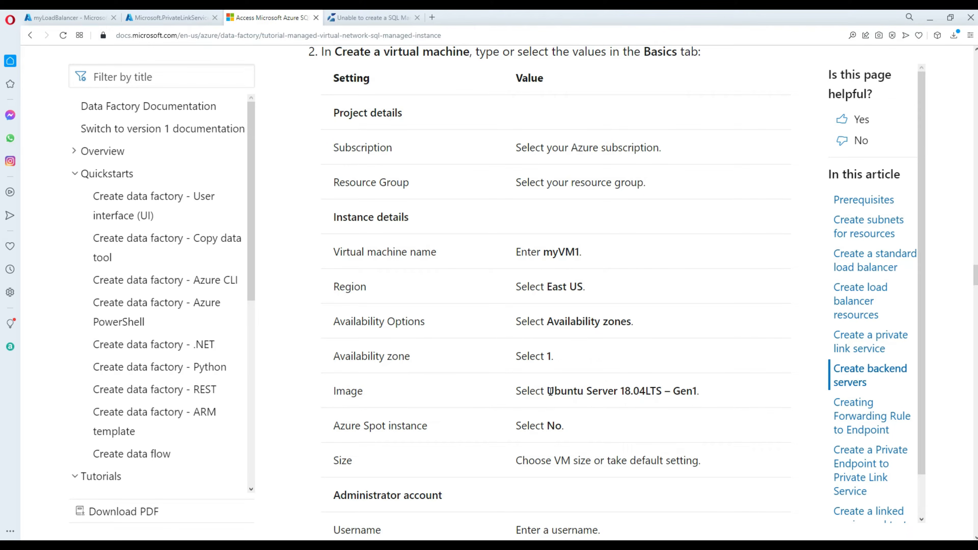
{"action": "left_click_drag", "start_coordinate": [549, 391], "coordinate": [701, 387]}
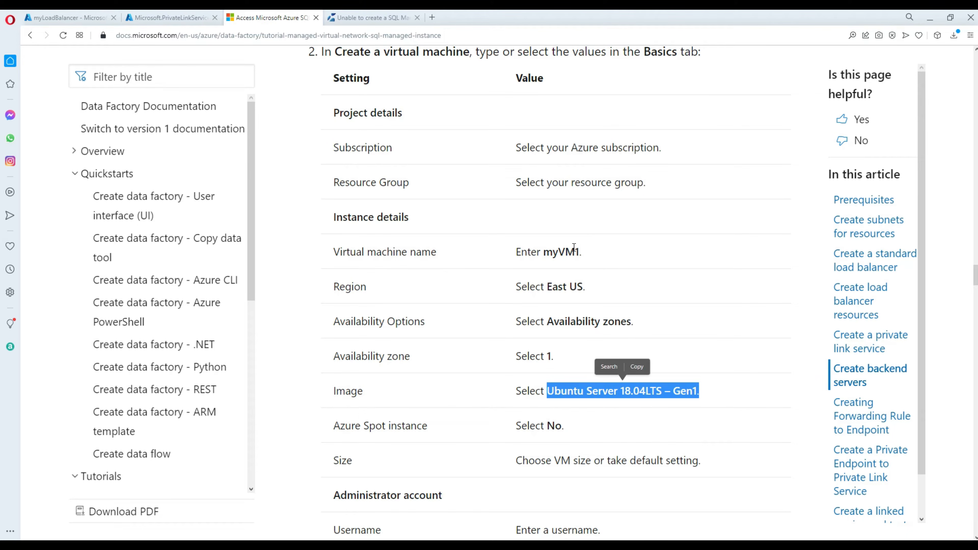
{"action": "left_click_drag", "start_coordinate": [579, 249], "coordinate": [543, 252]}
{"action": "right_click", "coordinate": [552, 252]}
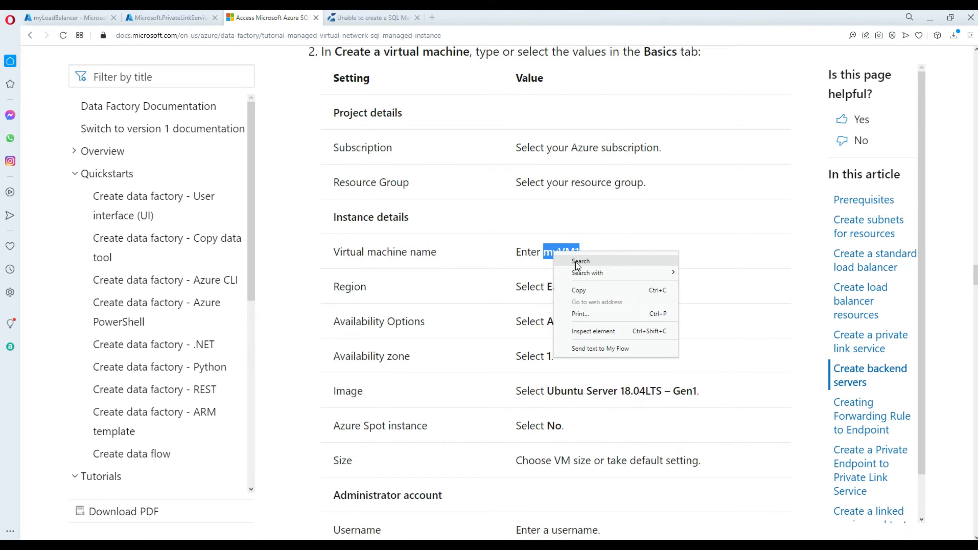
{"action": "left_click", "coordinate": [585, 295]}
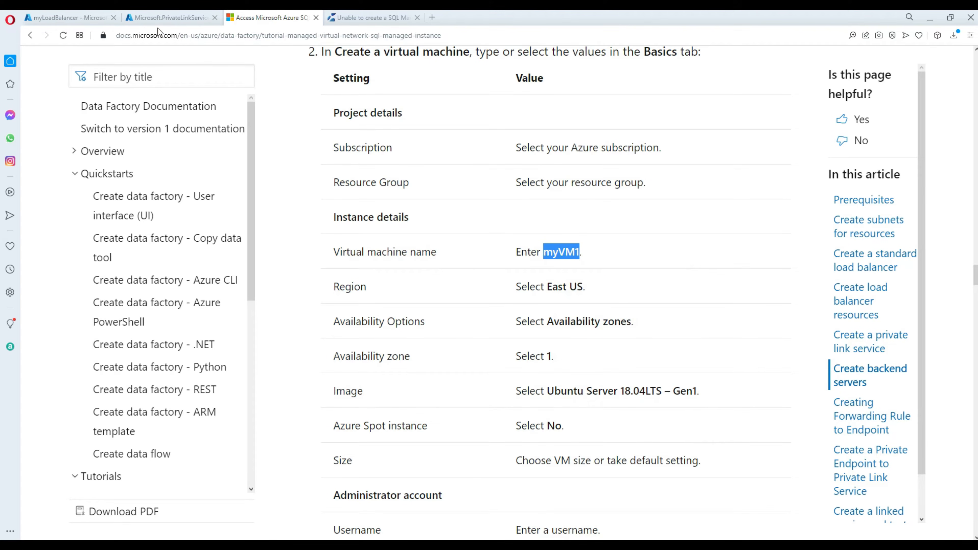
{"action": "left_click", "coordinate": [152, 18]}
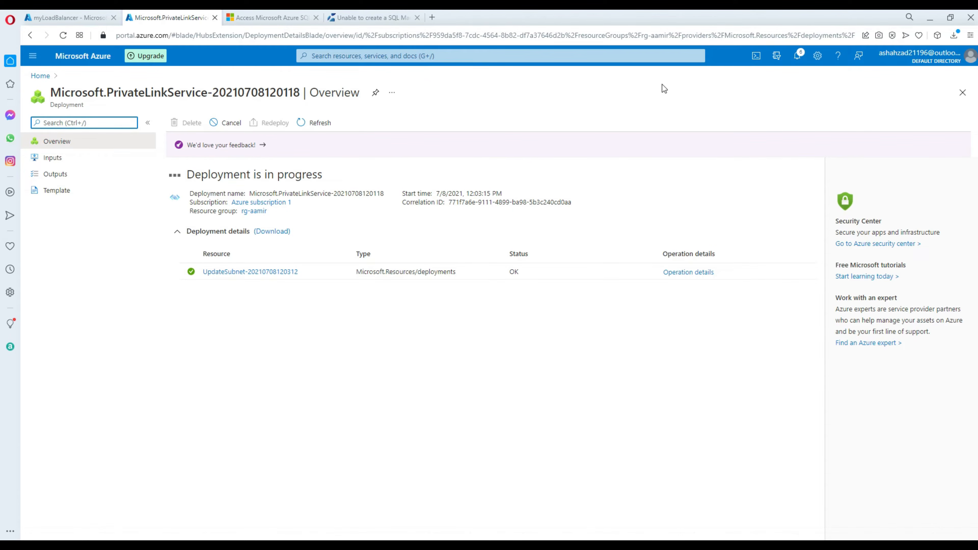
Go to Virtual machines through the portal search and choose Create > Virtual machine.
{"action": "left_click", "coordinate": [66, 17]}
{"action": "left_click", "coordinate": [343, 57]}
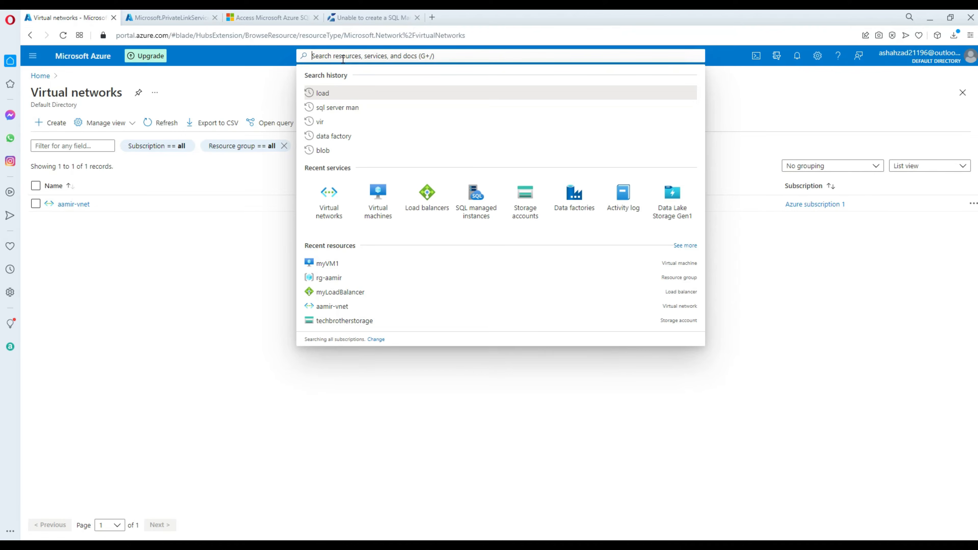
{"action": "left_click", "coordinate": [374, 204]}
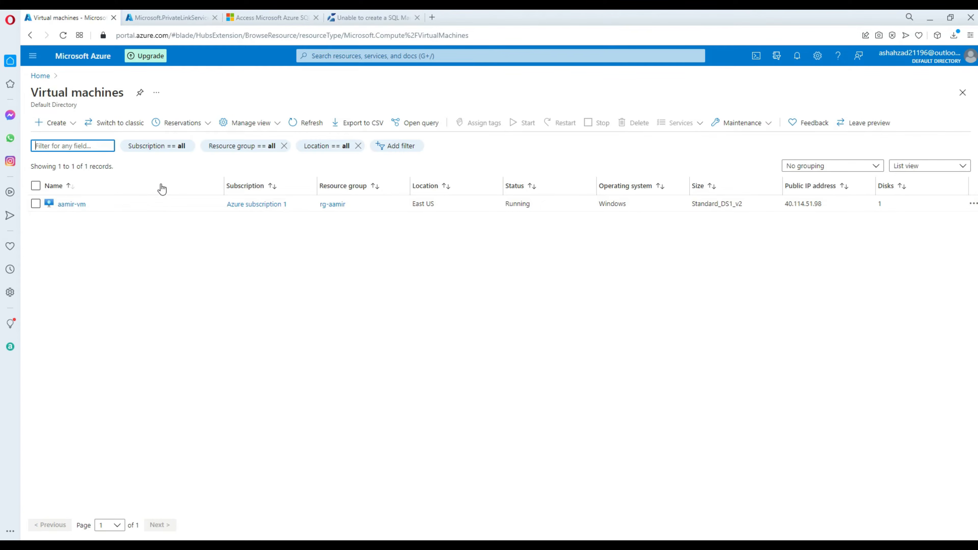
{"action": "left_click", "coordinate": [55, 122]}
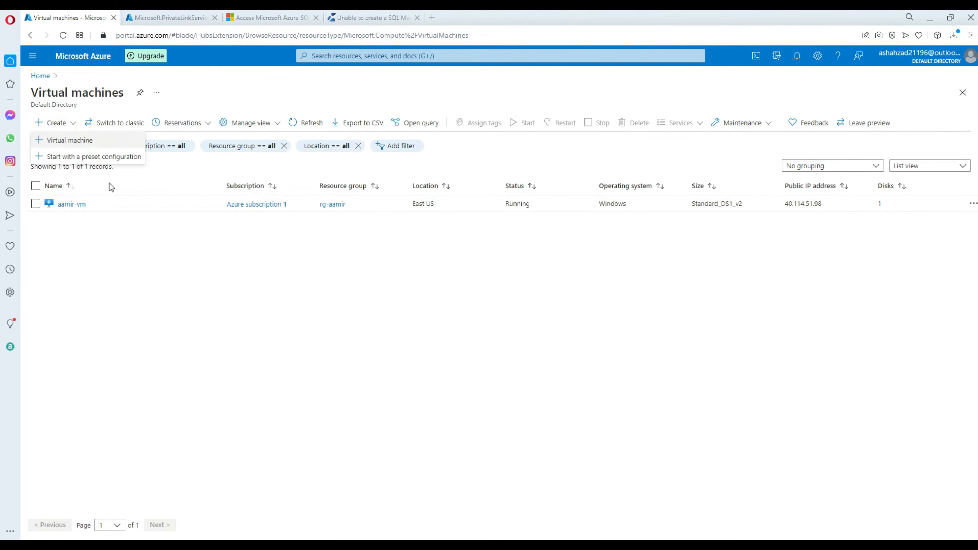
{"action": "left_click", "coordinate": [91, 155]}
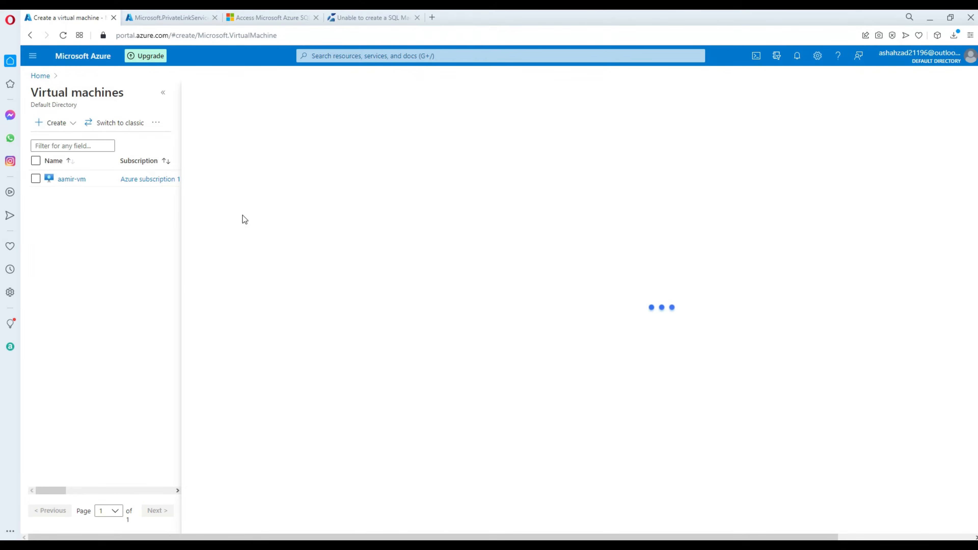
Name the VM myVM1 in rg-aamir, region East US, size Standard_DS1_v2.
{"action": "left_click", "coordinate": [352, 254]}
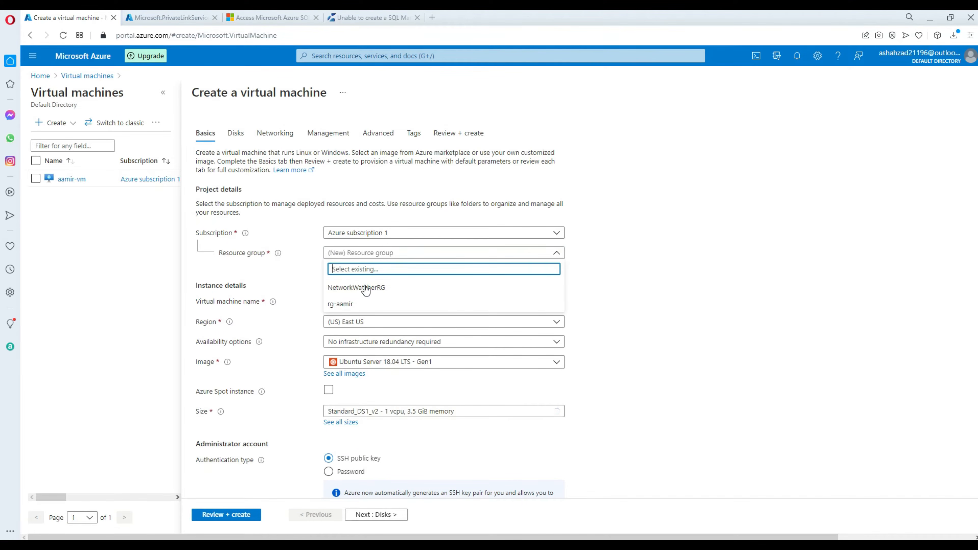
{"action": "left_click", "coordinate": [372, 308]}
{"action": "left_click", "coordinate": [360, 302]}
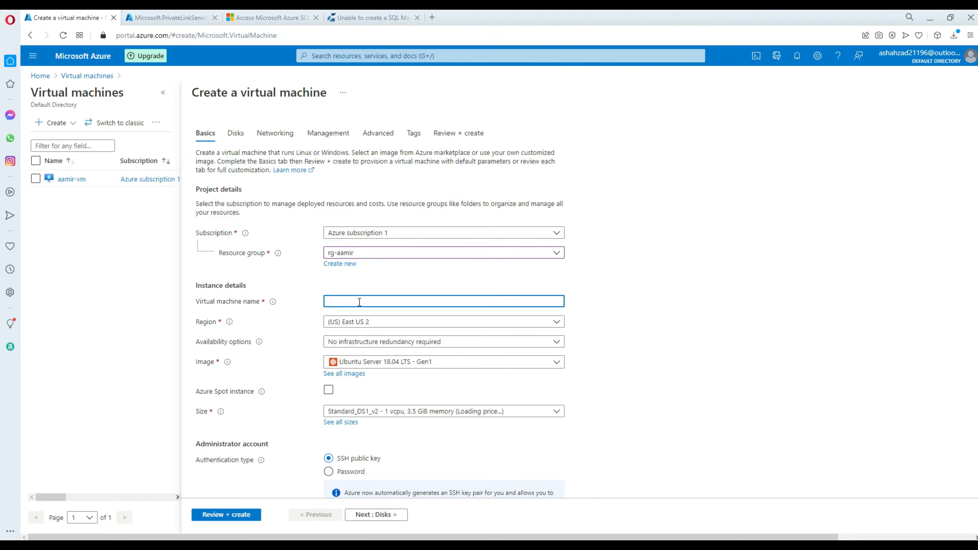
{"action": "type", "text": "myVM1"}
{"action": "left_click", "coordinate": [366, 323]}
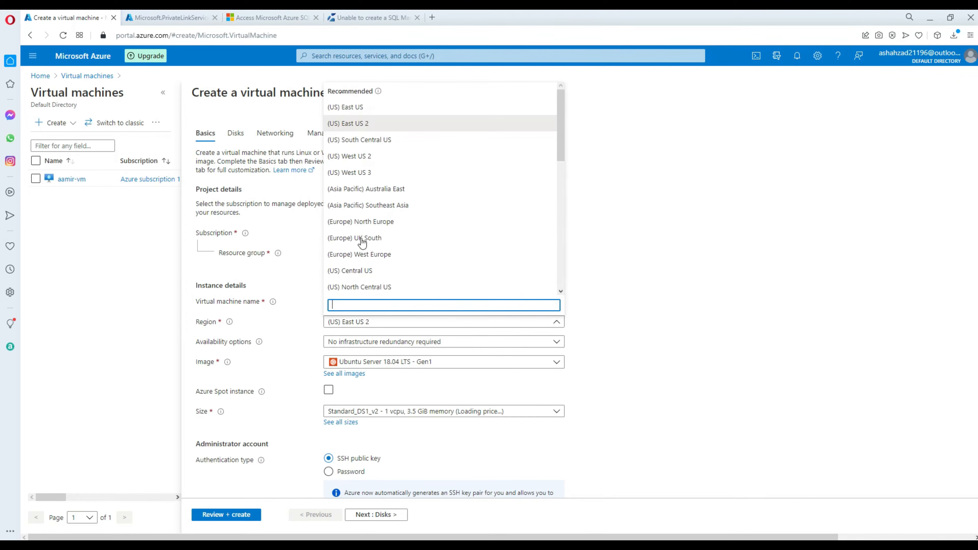
{"action": "left_click", "coordinate": [371, 105]}
{"action": "scroll", "coordinate": [393, 327], "scroll_direction": "down", "scroll_amount": 5}
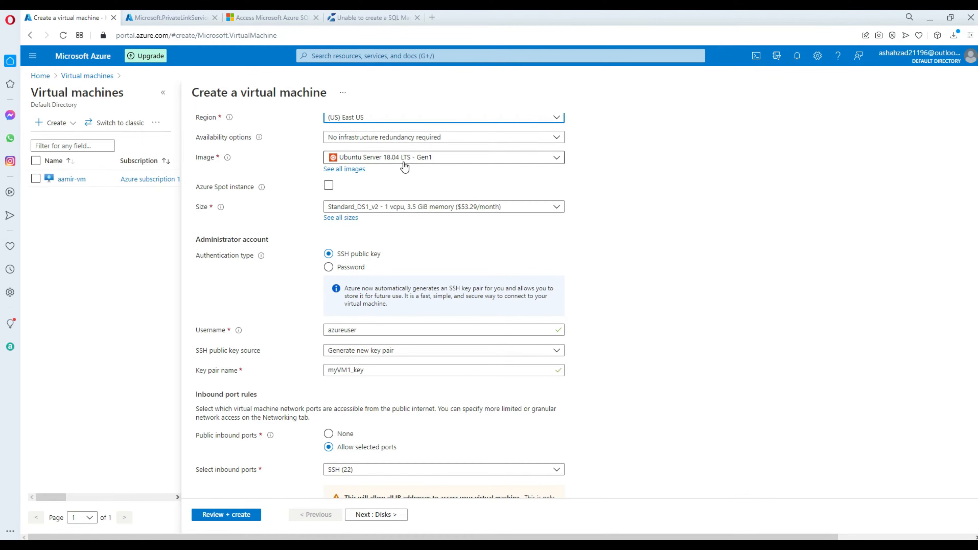
{"action": "left_click", "coordinate": [344, 219]}
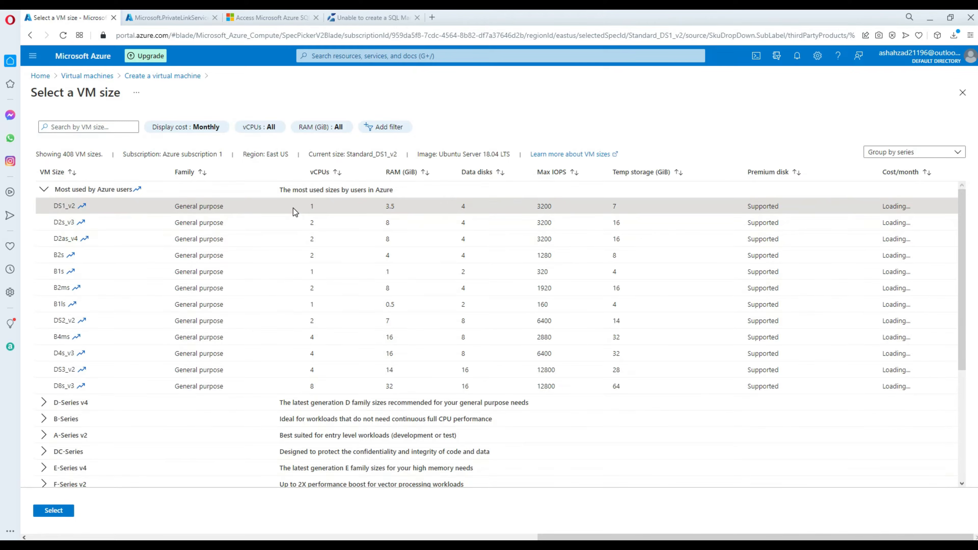
{"action": "left_click", "coordinate": [53, 511]}
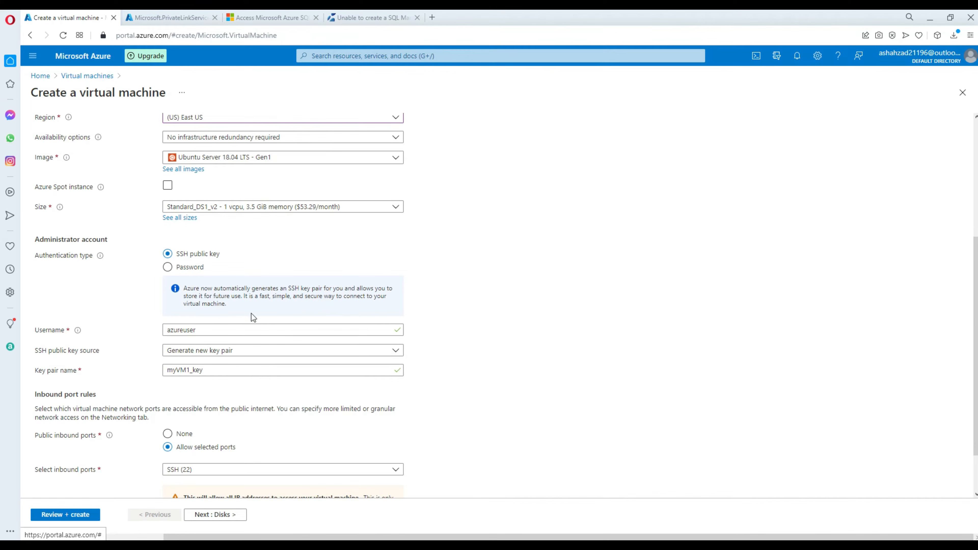
Use password authentication with the admin credentials and allow SSH (22) inbound.
{"action": "left_click", "coordinate": [181, 271]}
{"action": "left_click", "coordinate": [246, 290]}
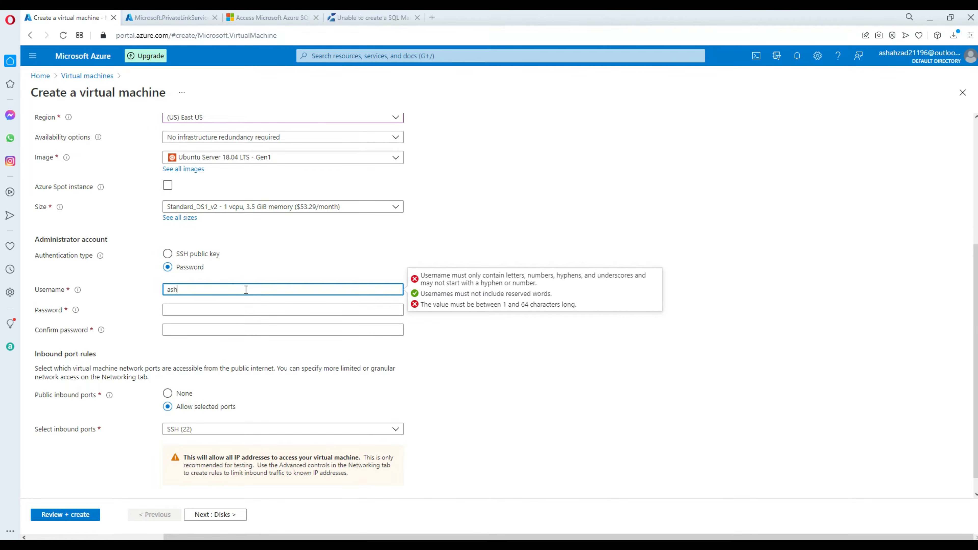
{"action": "key", "text": "Tab"}
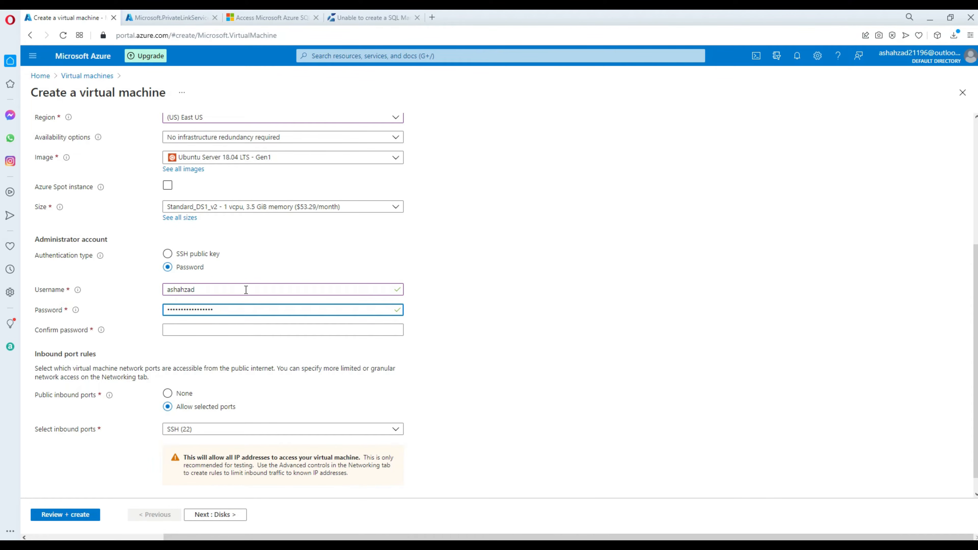
{"action": "key", "text": "Tab"}
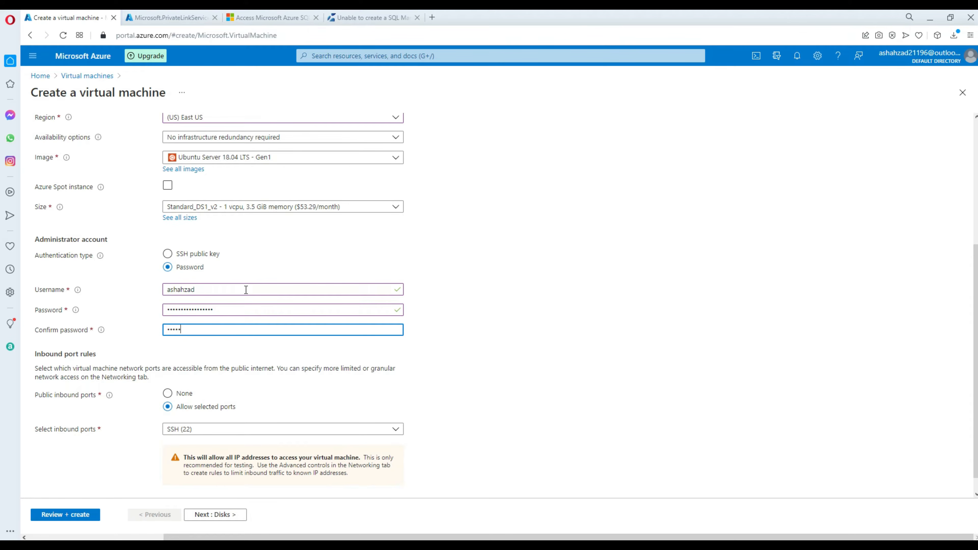
{"action": "type", "text": "••••••••••••"}
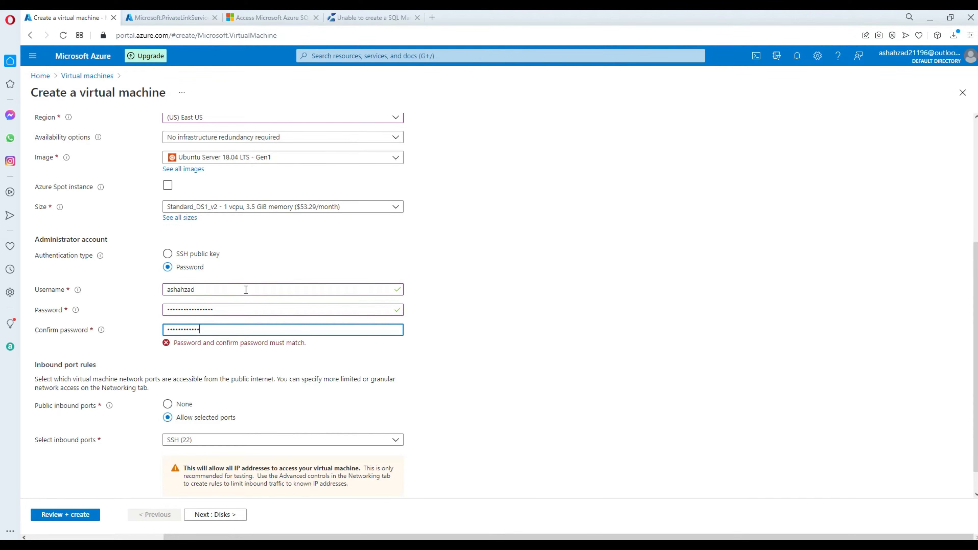
{"action": "type", "text": "•"}
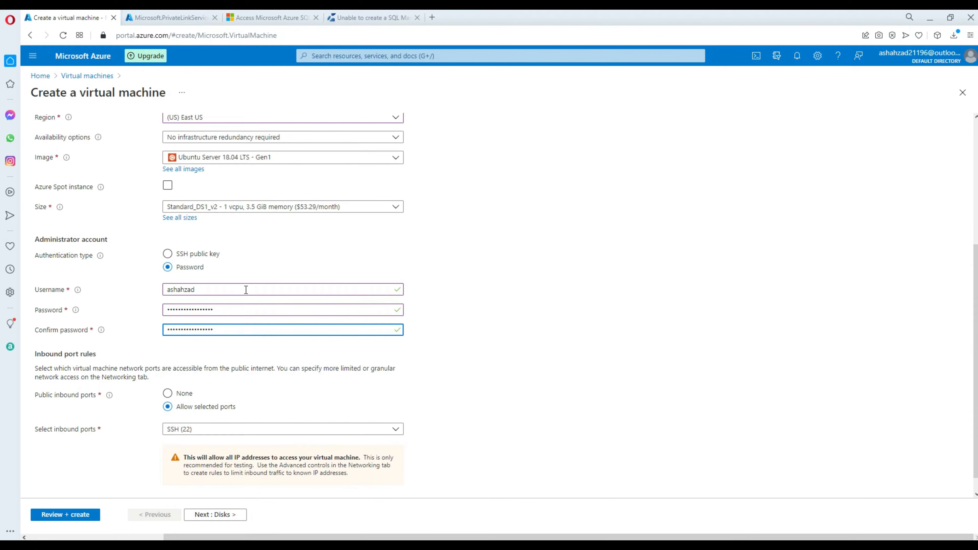
{"action": "left_click", "coordinate": [452, 285]}
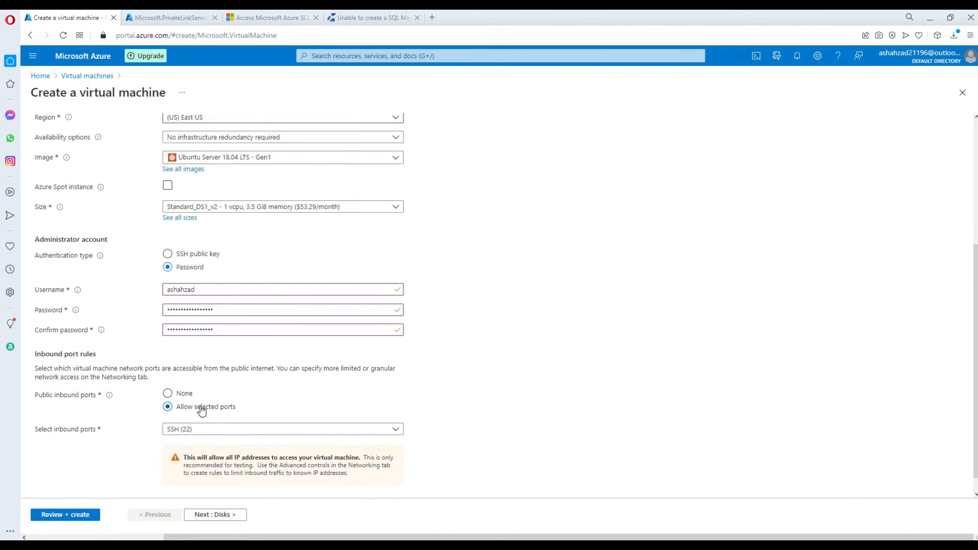
{"action": "left_click", "coordinate": [323, 429]}
{"action": "left_click", "coordinate": [480, 375]}
{"action": "scroll", "coordinate": [453, 347], "scroll_direction": "down", "scroll_amount": 1}
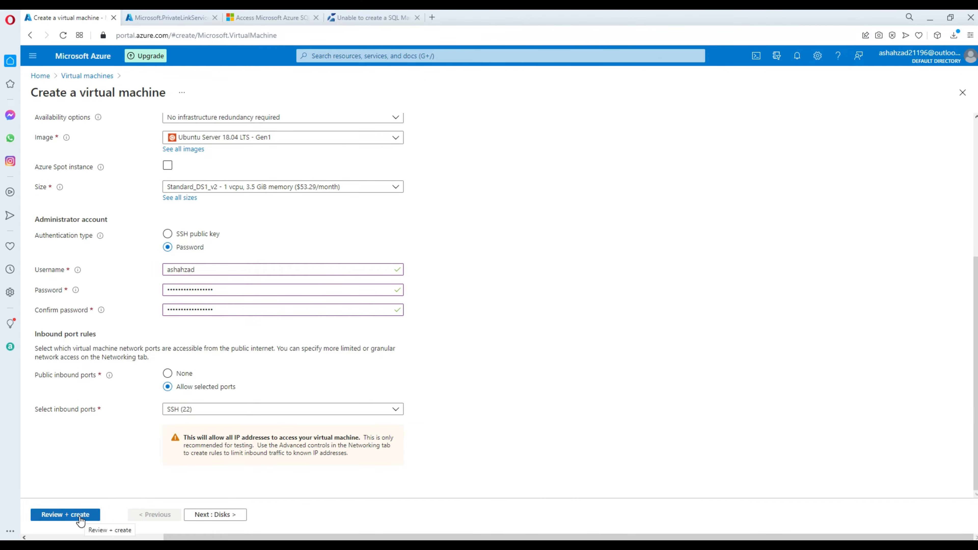
{"action": "left_click", "coordinate": [231, 515]}
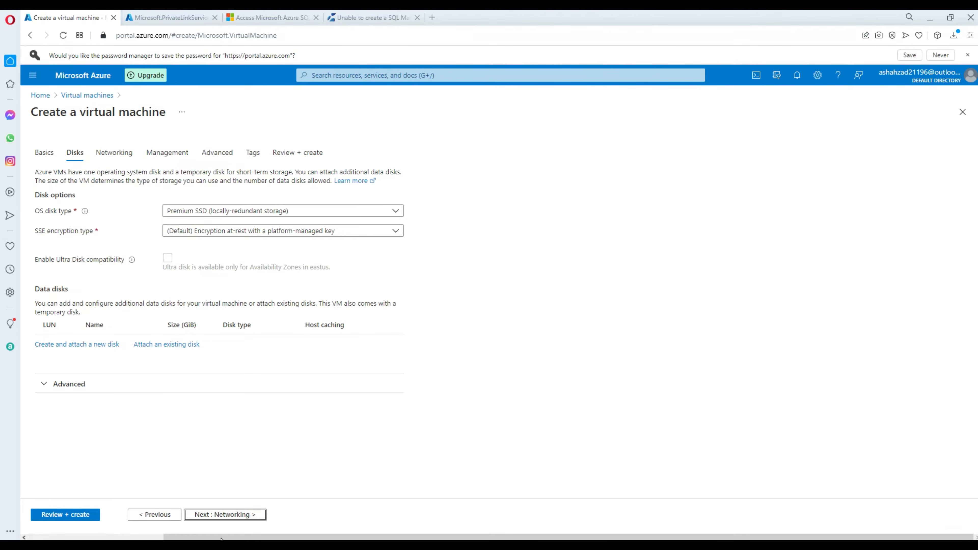
Keep aamir-vnet as the new VM's virtual network.
{"action": "left_click", "coordinate": [226, 517]}
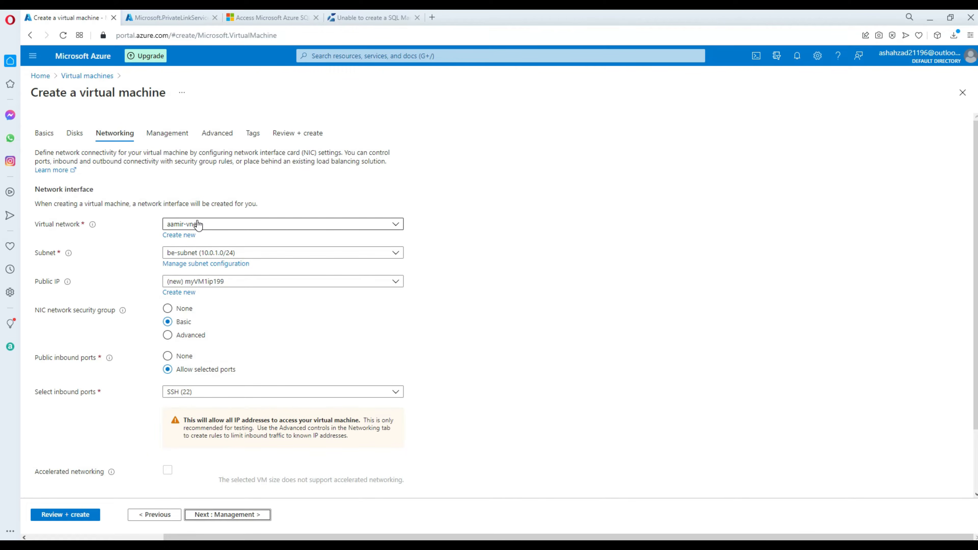
{"action": "left_click", "coordinate": [229, 227]}
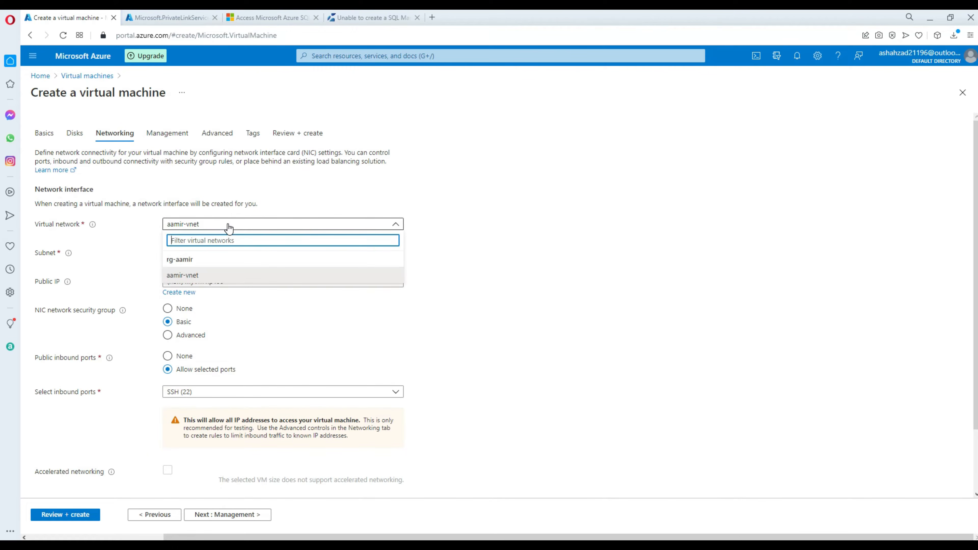
{"action": "left_click", "coordinate": [363, 196]}
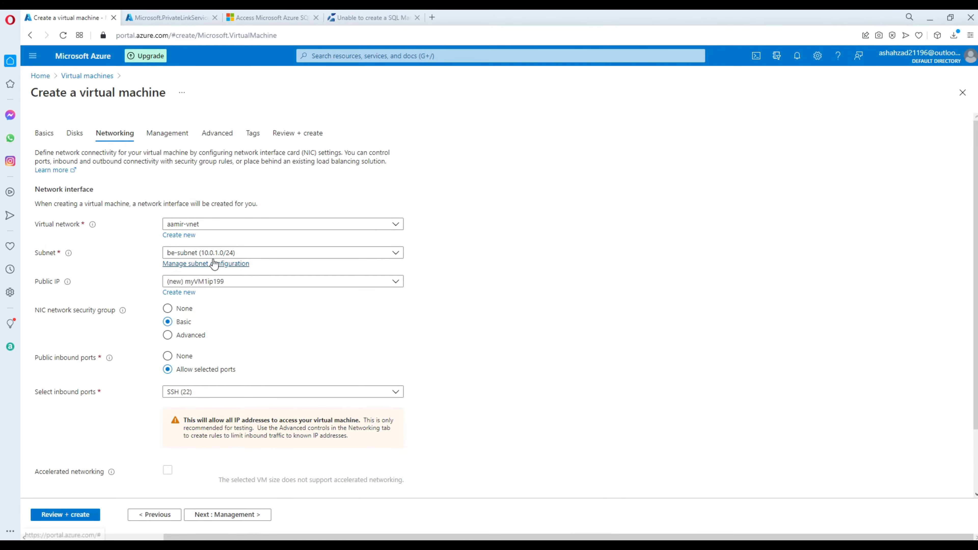
Set the VM's public IP to None, matching the tutorial's networking values.
{"action": "left_click", "coordinate": [273, 18]}
{"action": "scroll", "coordinate": [608, 330], "scroll_direction": "down", "scroll_amount": 10}
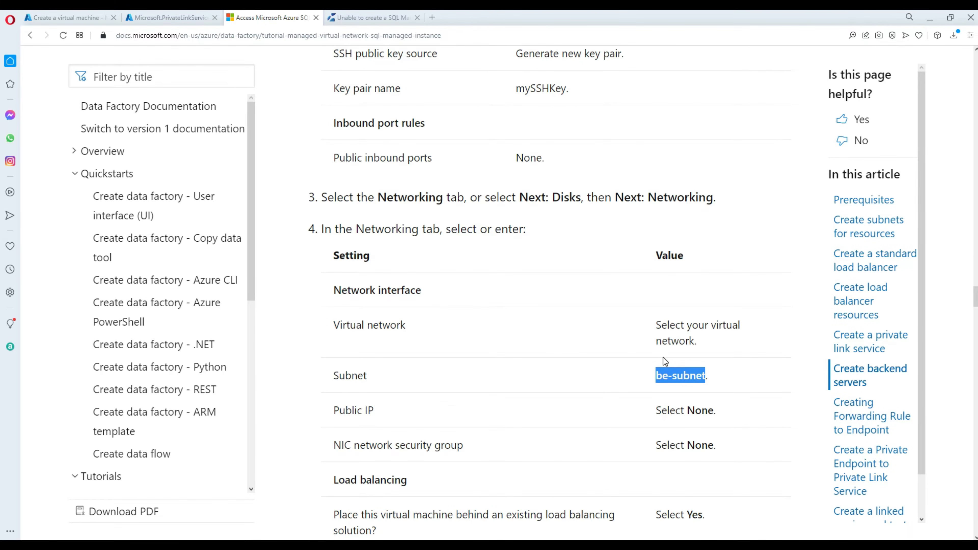
{"action": "scroll", "coordinate": [674, 372], "scroll_direction": "down", "scroll_amount": 2}
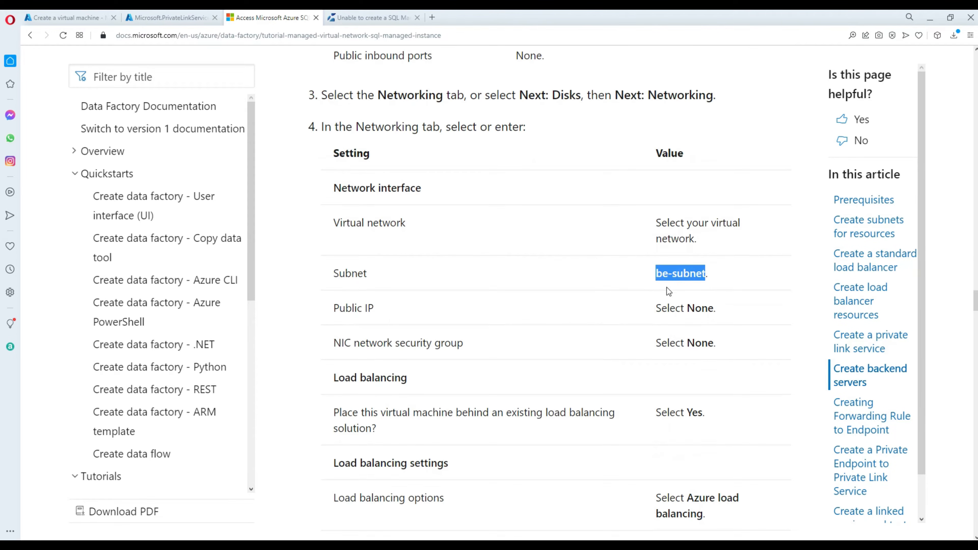
{"action": "double_click", "coordinate": [689, 308]}
{"action": "double_click", "coordinate": [700, 343]}
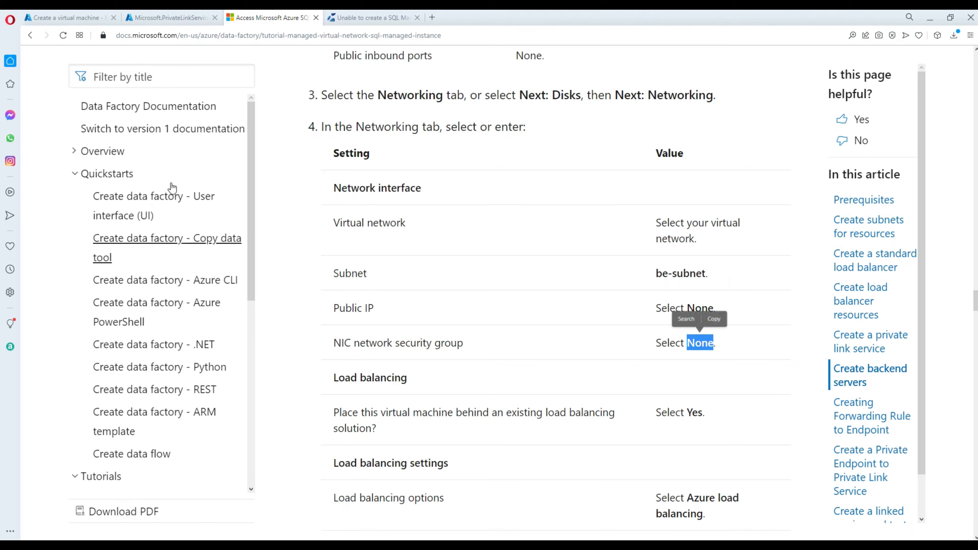
{"action": "left_click", "coordinate": [160, 16]}
{"action": "left_click", "coordinate": [84, 24]}
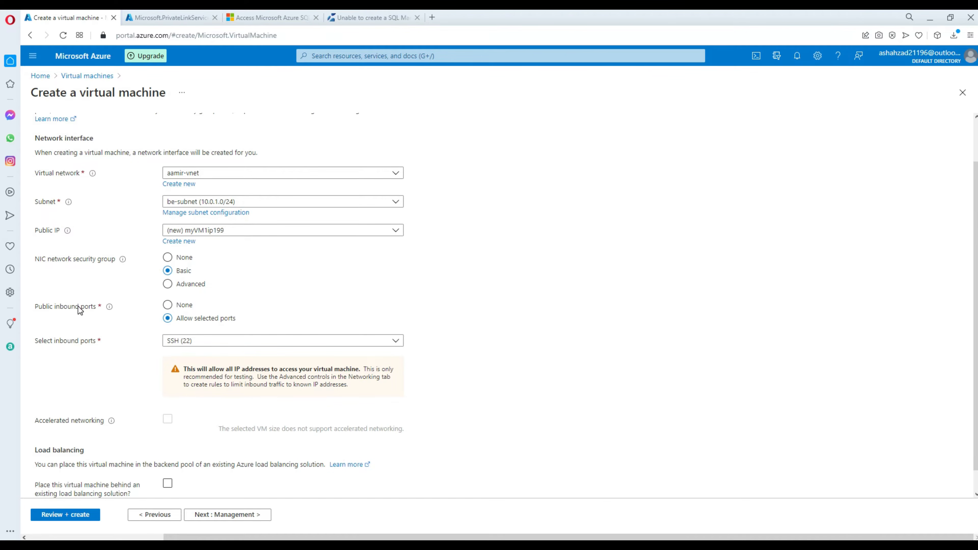
{"action": "left_click", "coordinate": [197, 230]}
{"action": "left_click", "coordinate": [197, 257]}
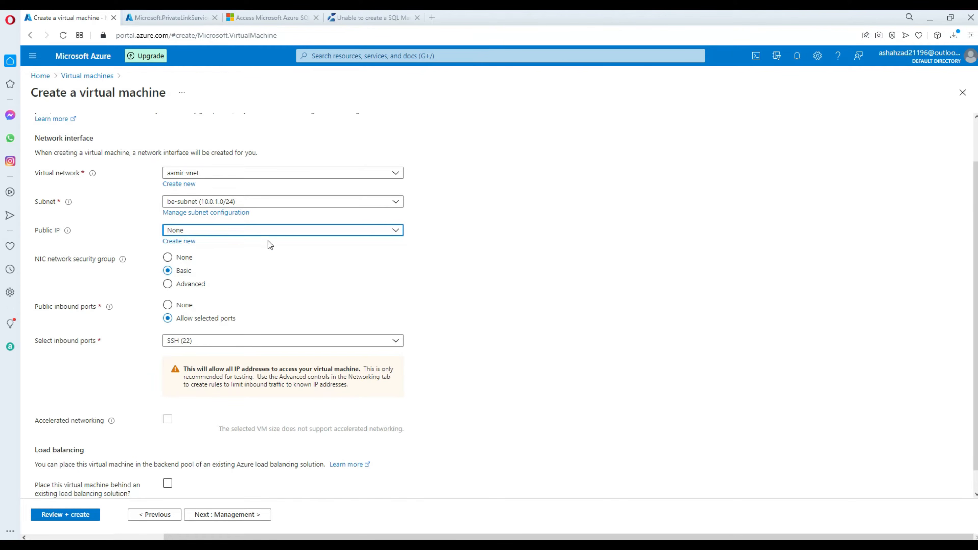
{"action": "left_click", "coordinate": [257, 18]}
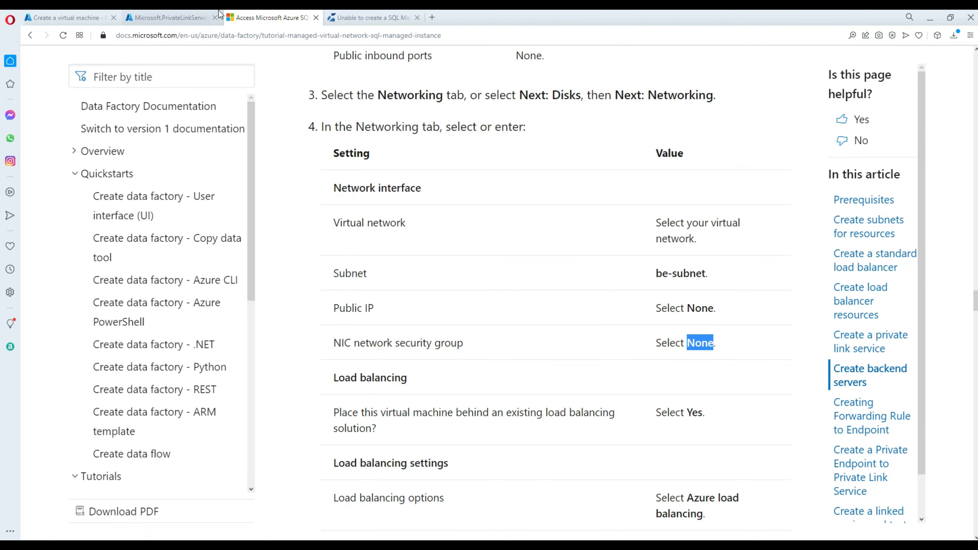
{"action": "left_click", "coordinate": [93, 17]}
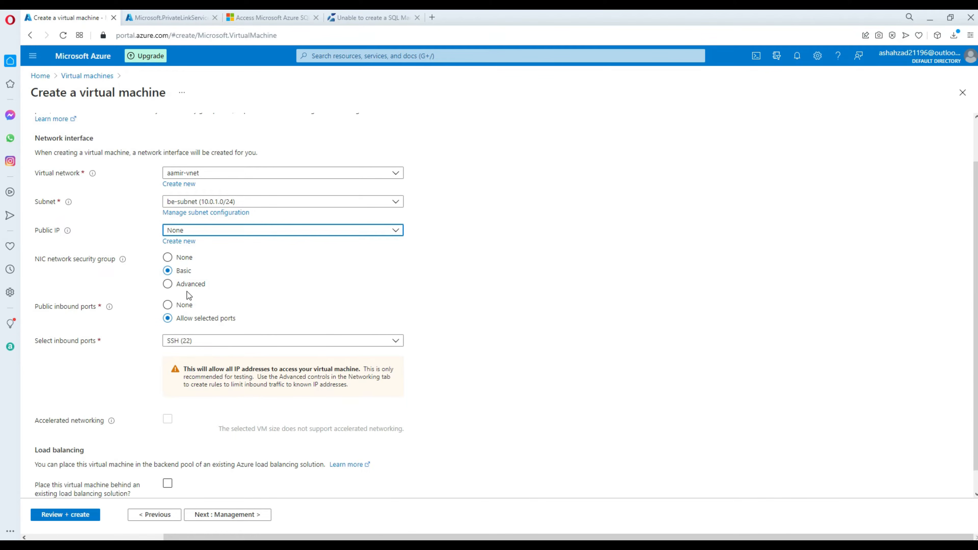
Place the VM behind the Azure load balancer myLoadBalancer, backend pool myBackendPool.
{"action": "scroll", "coordinate": [252, 304], "scroll_direction": "down", "scroll_amount": 1}
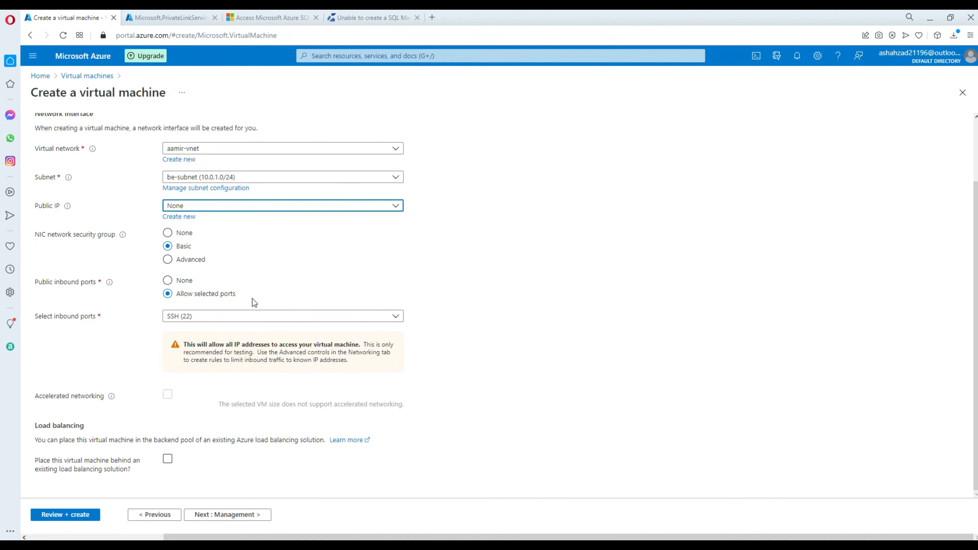
{"action": "left_click", "coordinate": [168, 461]}
{"action": "scroll", "coordinate": [267, 431], "scroll_direction": "down", "scroll_amount": 4}
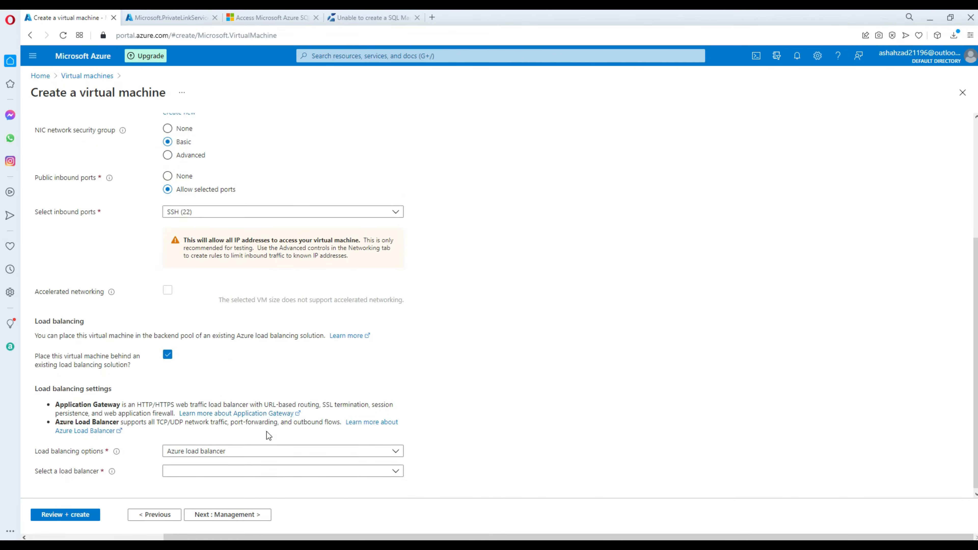
{"action": "left_click", "coordinate": [203, 449]}
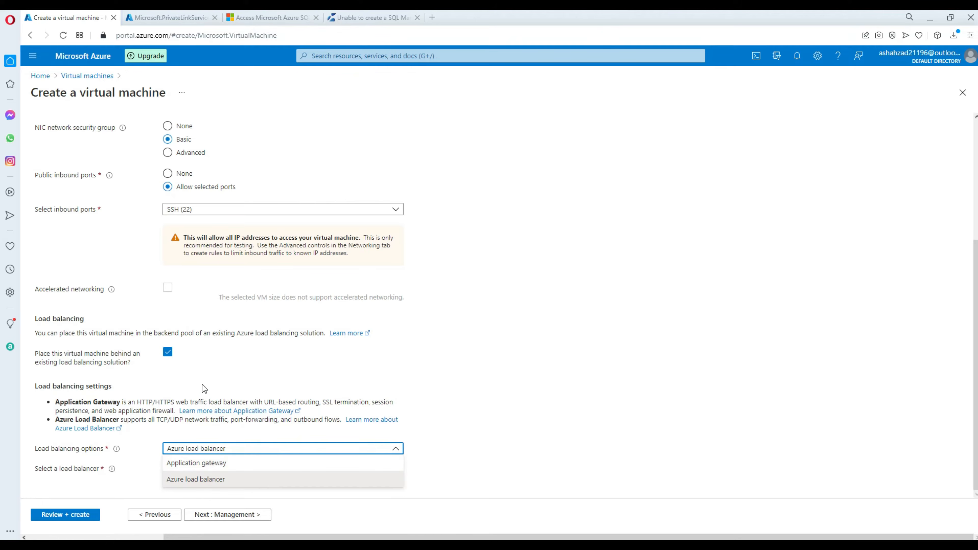
{"action": "left_click", "coordinate": [225, 367]}
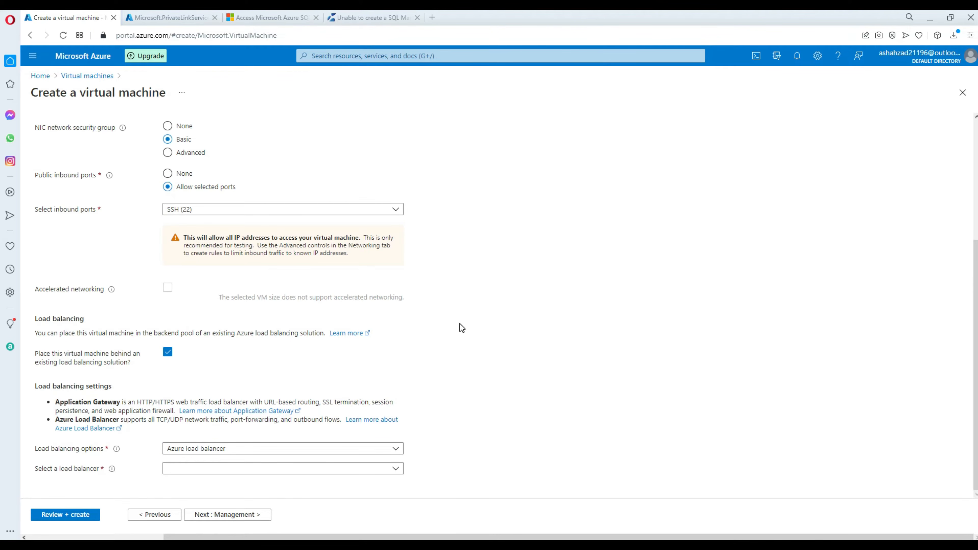
{"action": "left_click", "coordinate": [225, 470]}
{"action": "scroll", "coordinate": [229, 522], "scroll_direction": "down", "scroll_amount": 1}
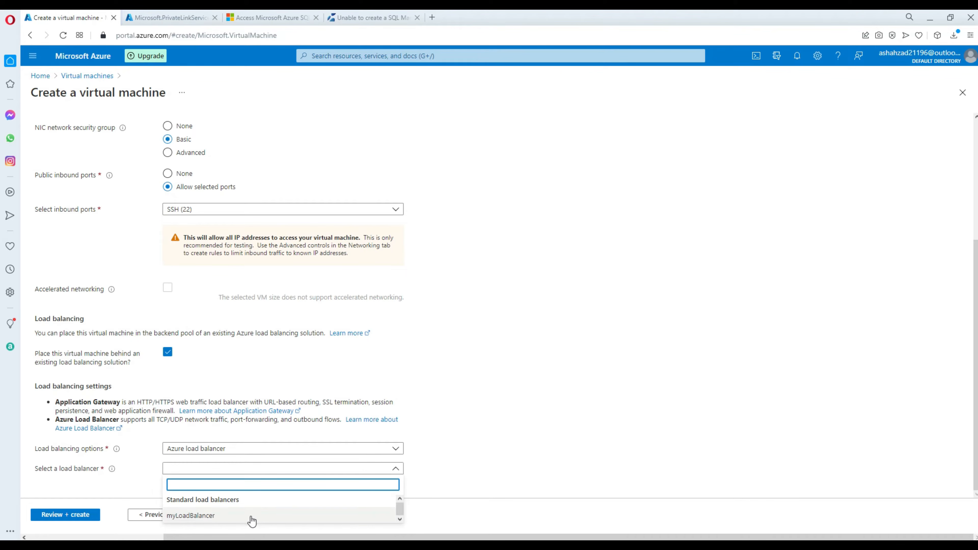
{"action": "left_click", "coordinate": [204, 508]}
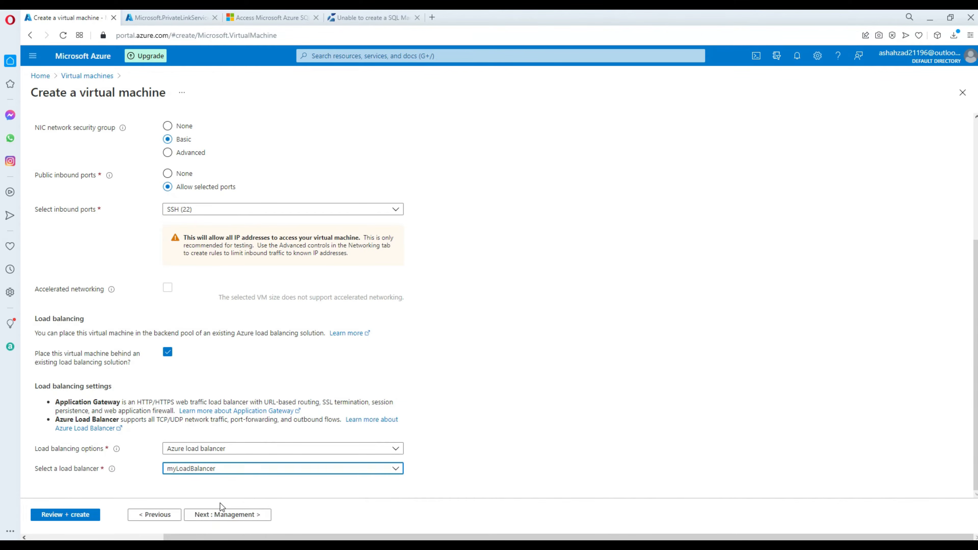
{"action": "scroll", "coordinate": [643, 326], "scroll_direction": "down", "scroll_amount": 1}
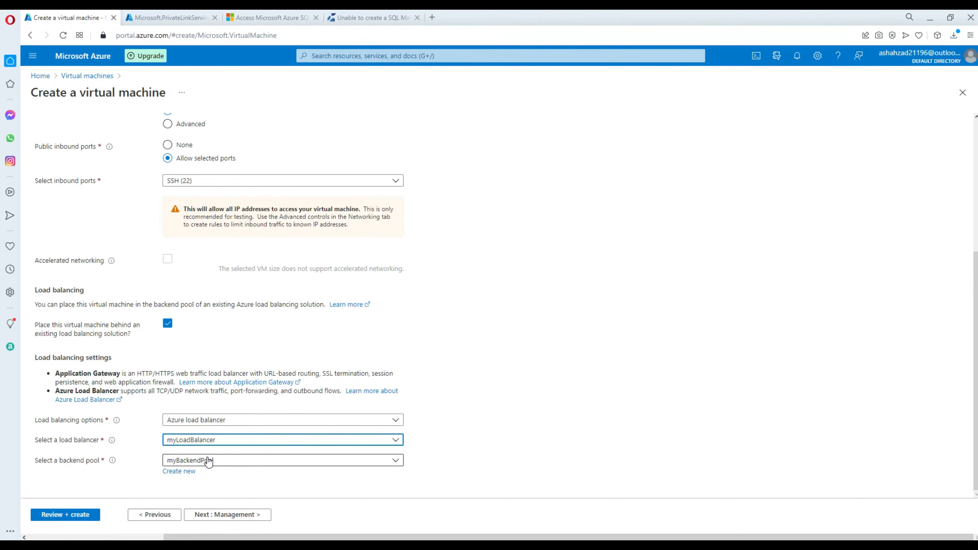
{"action": "left_click", "coordinate": [236, 515]}
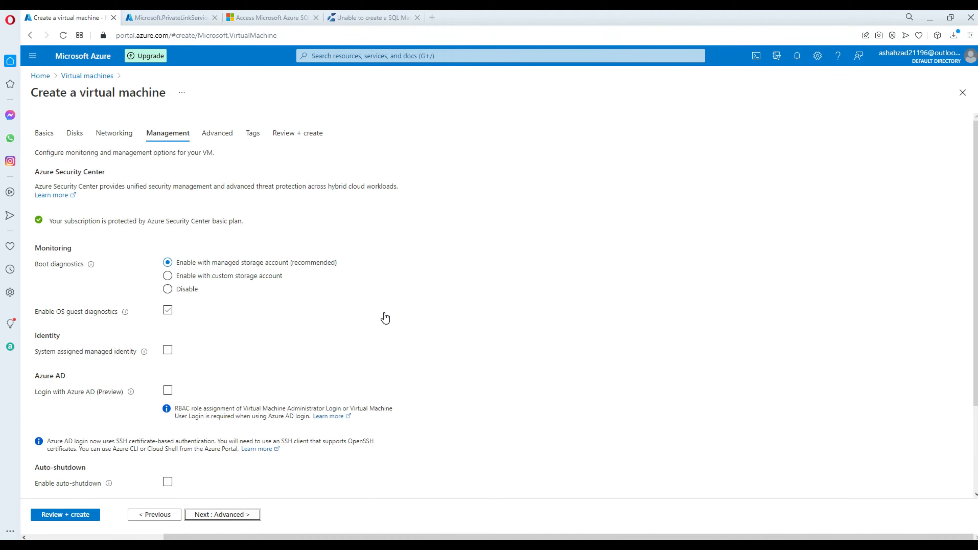
Create myVM1 with default advanced settings and no tags, then view the Private Link deployment.
{"action": "scroll", "coordinate": [389, 309], "scroll_direction": "down", "scroll_amount": 3}
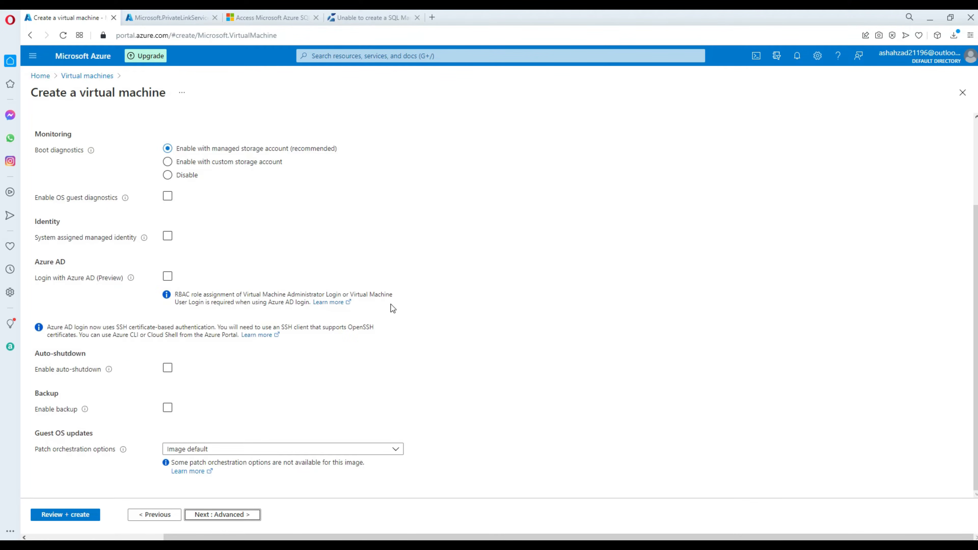
{"action": "left_click", "coordinate": [222, 516]}
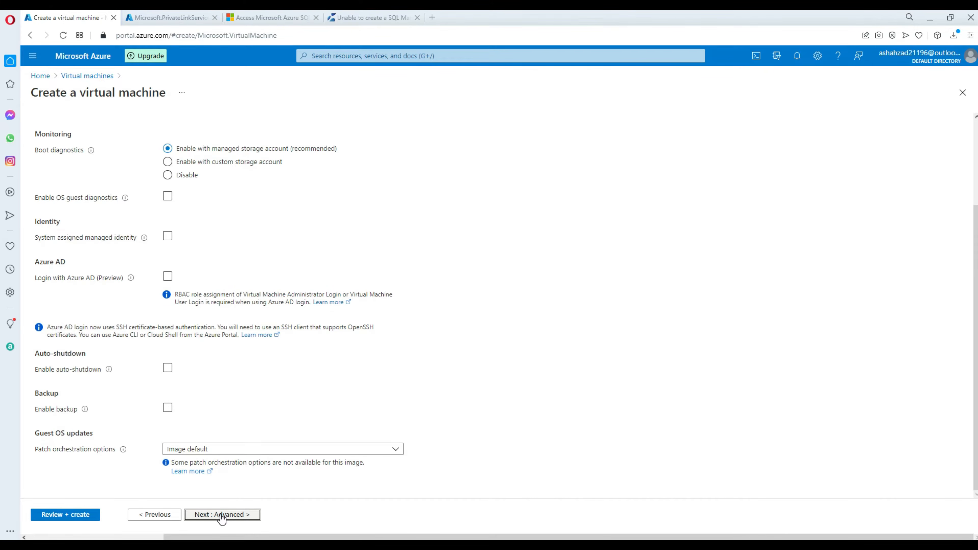
{"action": "scroll", "coordinate": [288, 401], "scroll_direction": "down", "scroll_amount": 5}
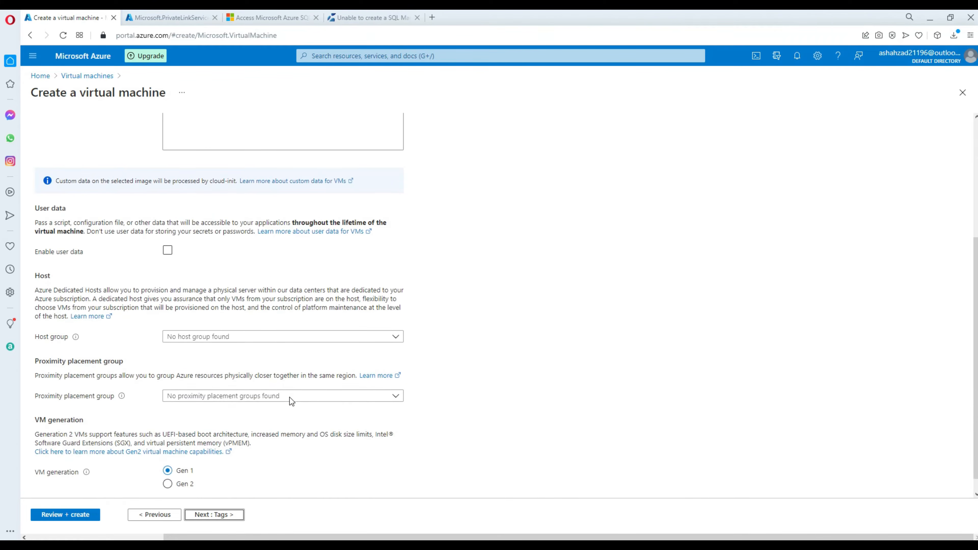
{"action": "left_click", "coordinate": [212, 514]}
{"action": "left_click", "coordinate": [240, 515]}
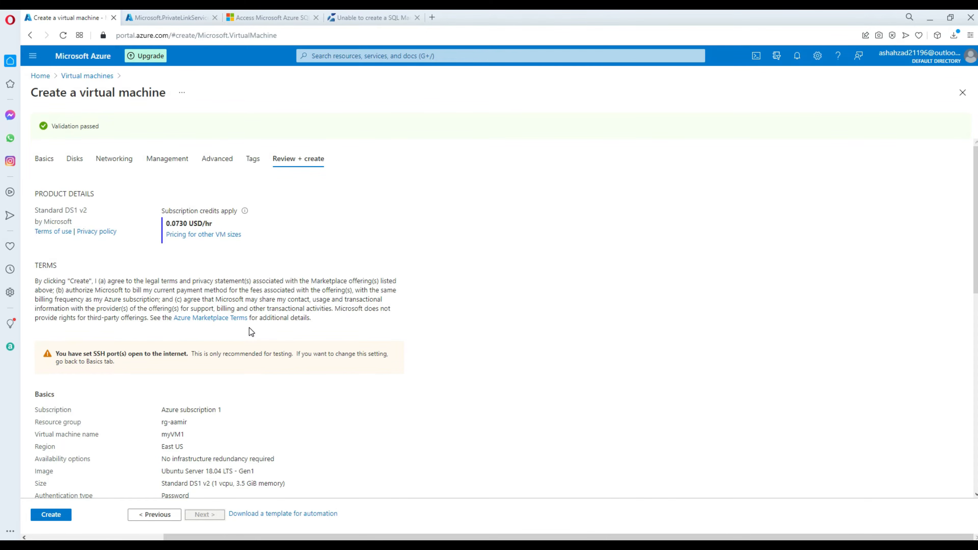
{"action": "scroll", "coordinate": [249, 327], "scroll_direction": "down", "scroll_amount": 8}
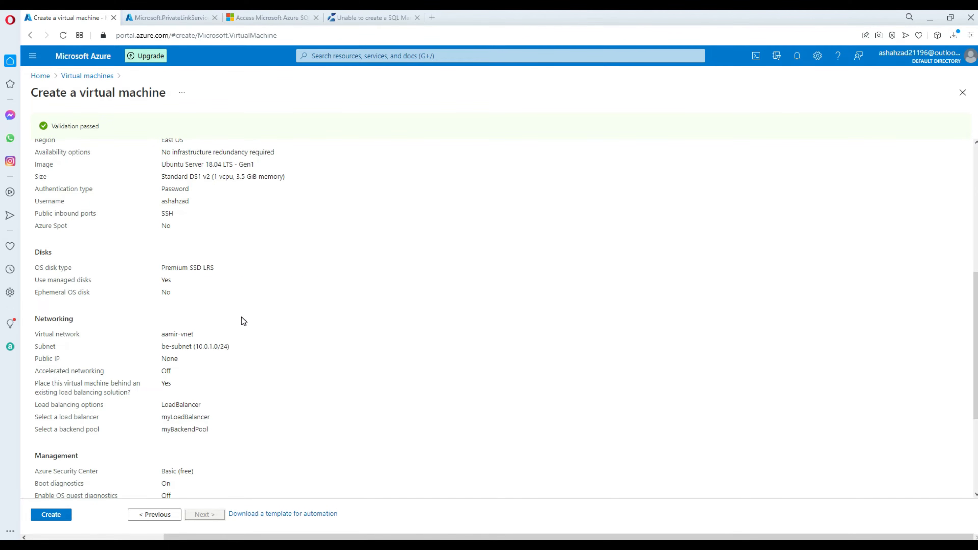
{"action": "scroll", "coordinate": [243, 320], "scroll_direction": "down", "scroll_amount": 5}
{"action": "left_click", "coordinate": [47, 515]}
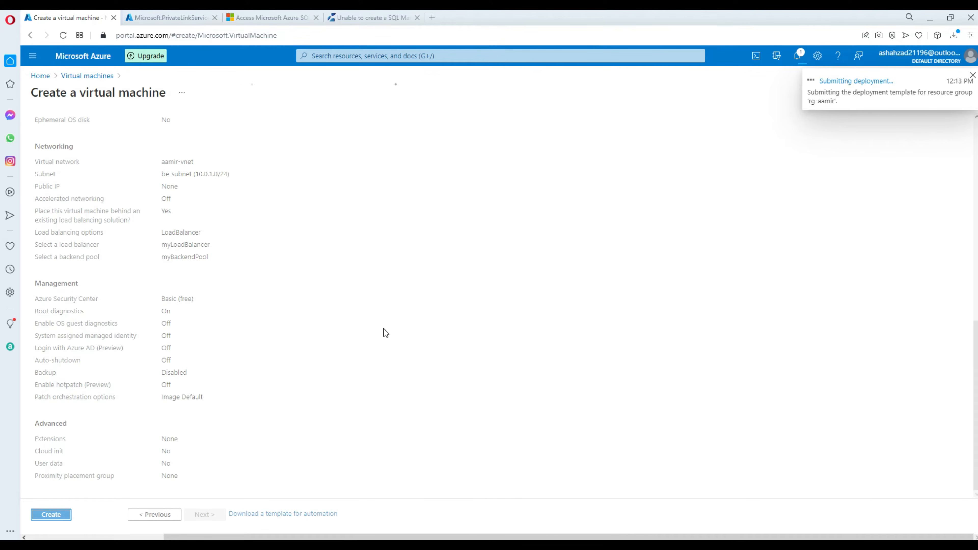
{"action": "left_click", "coordinate": [166, 18]}
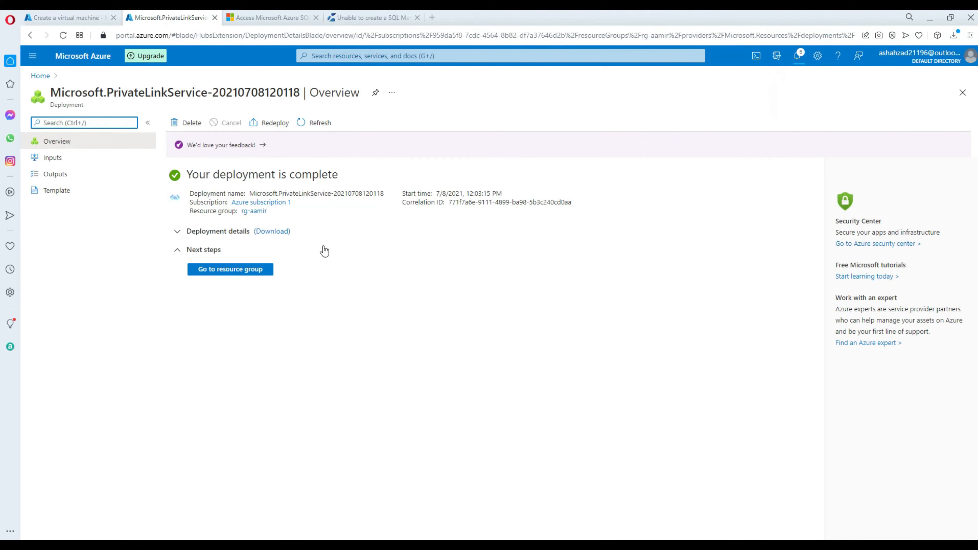
{"action": "left_click", "coordinate": [271, 17]}
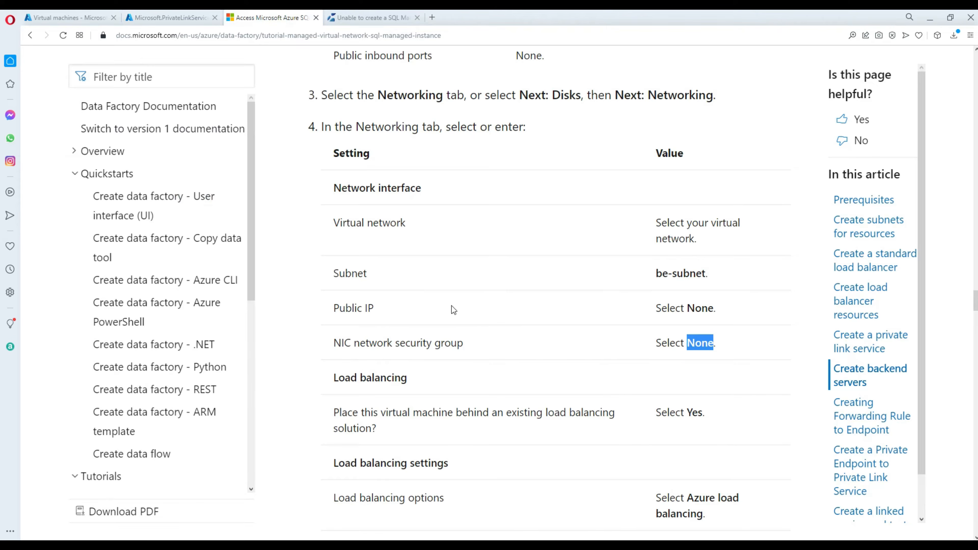
{"action": "scroll", "coordinate": [515, 305], "scroll_direction": "down", "scroll_amount": 8}
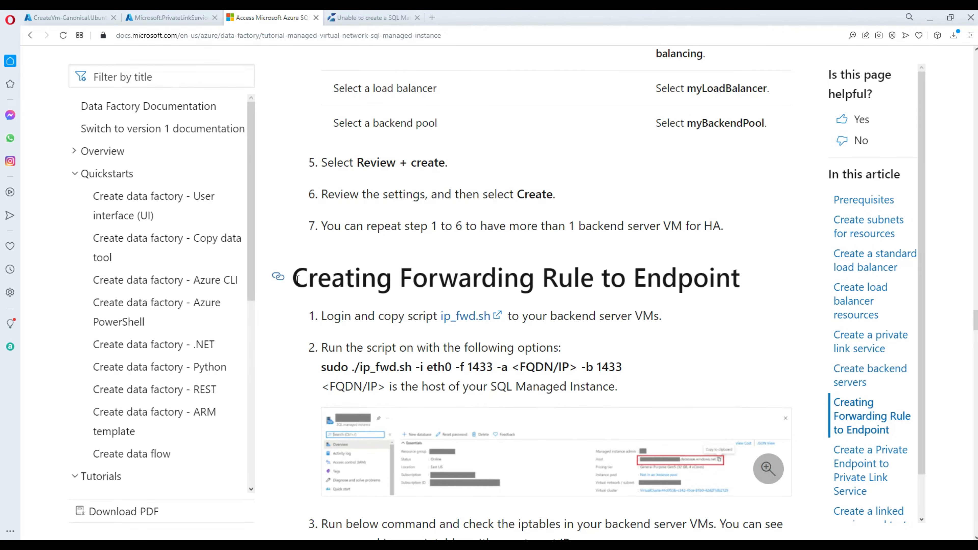
{"action": "left_click_drag", "start_coordinate": [293, 283], "coordinate": [742, 287]}
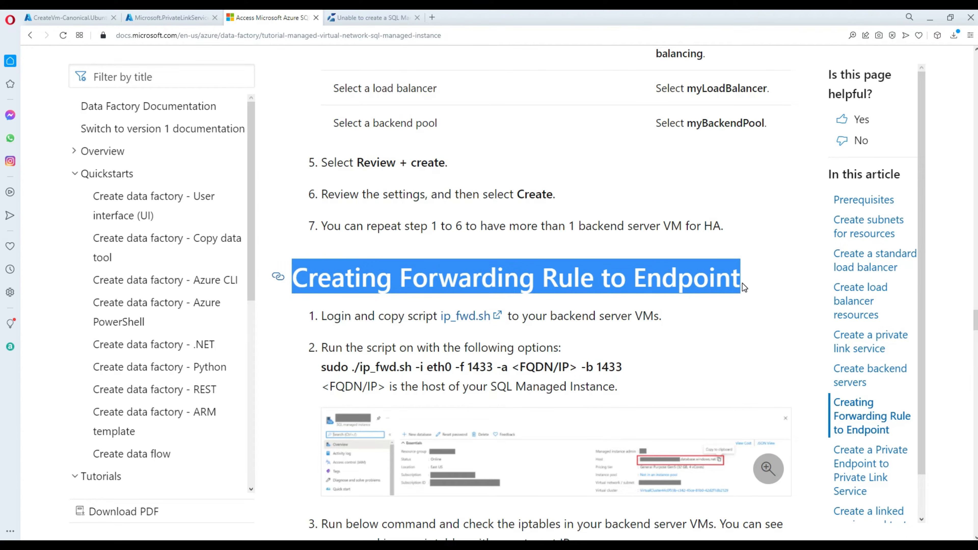
{"action": "scroll", "coordinate": [742, 283], "scroll_direction": "down", "scroll_amount": 3}
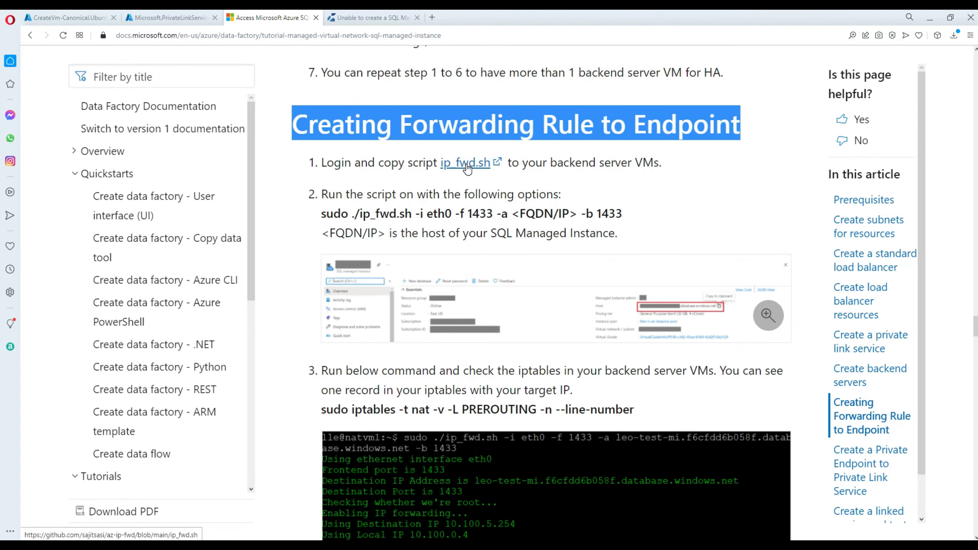
{"action": "left_click_drag", "start_coordinate": [662, 165], "coordinate": [552, 165]}
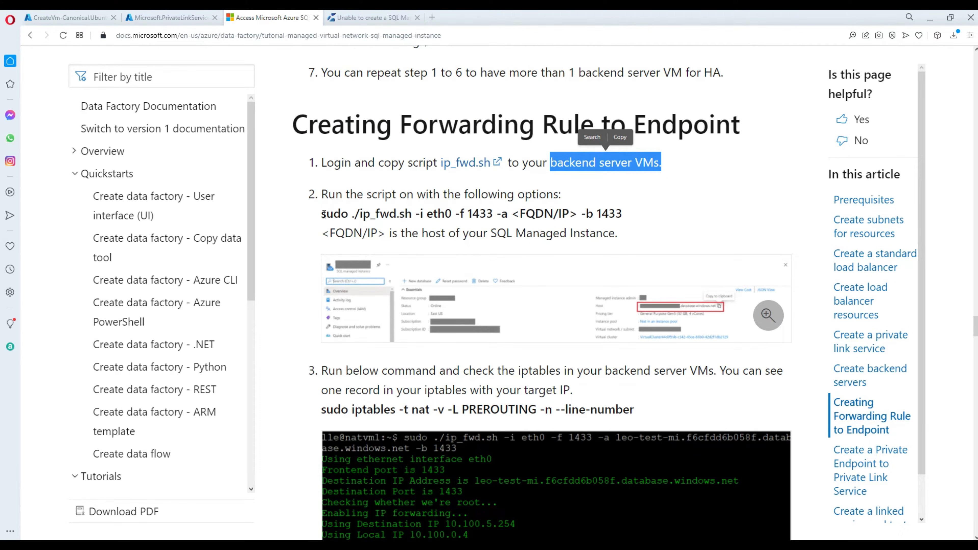
{"action": "left_click_drag", "start_coordinate": [323, 214], "coordinate": [638, 212]}
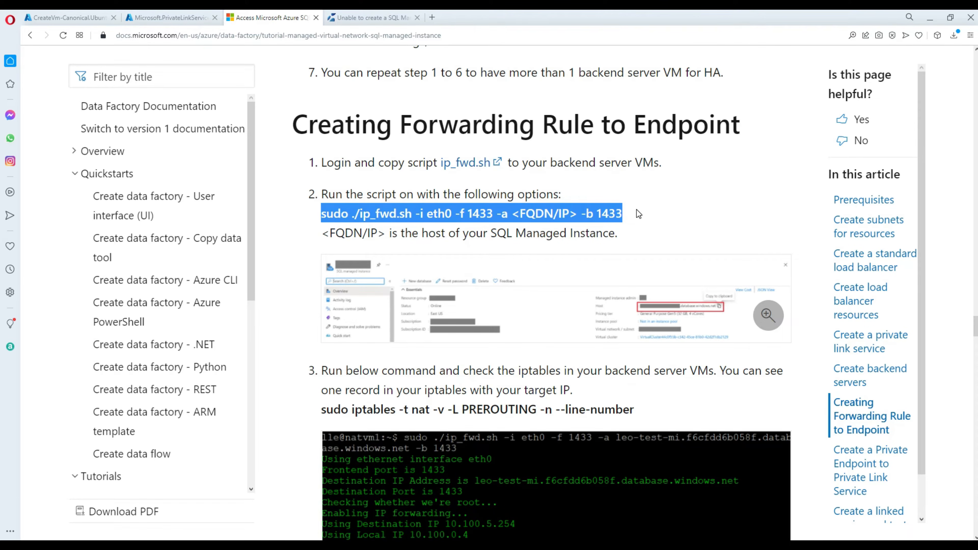
{"action": "left_click", "coordinate": [415, 234]}
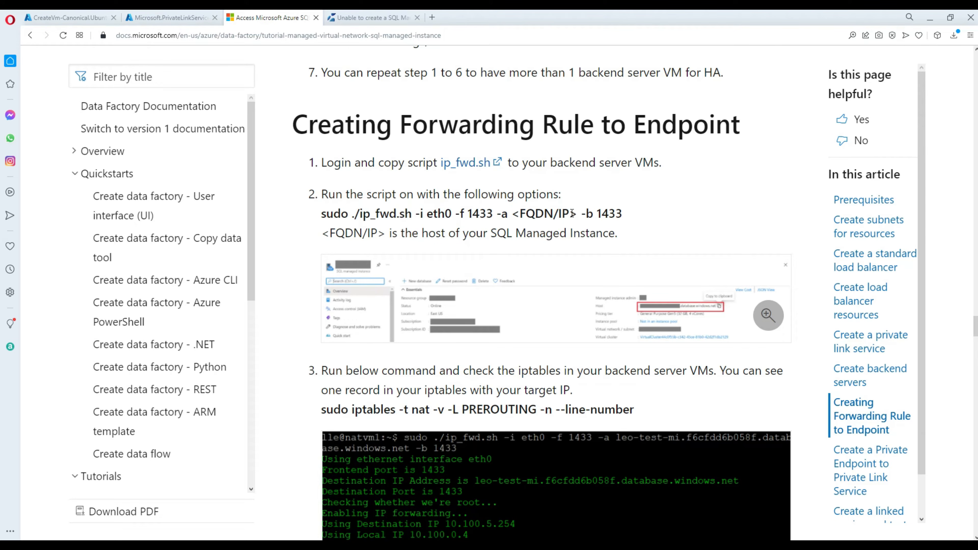
{"action": "left_click_drag", "start_coordinate": [579, 211], "coordinate": [515, 211]}
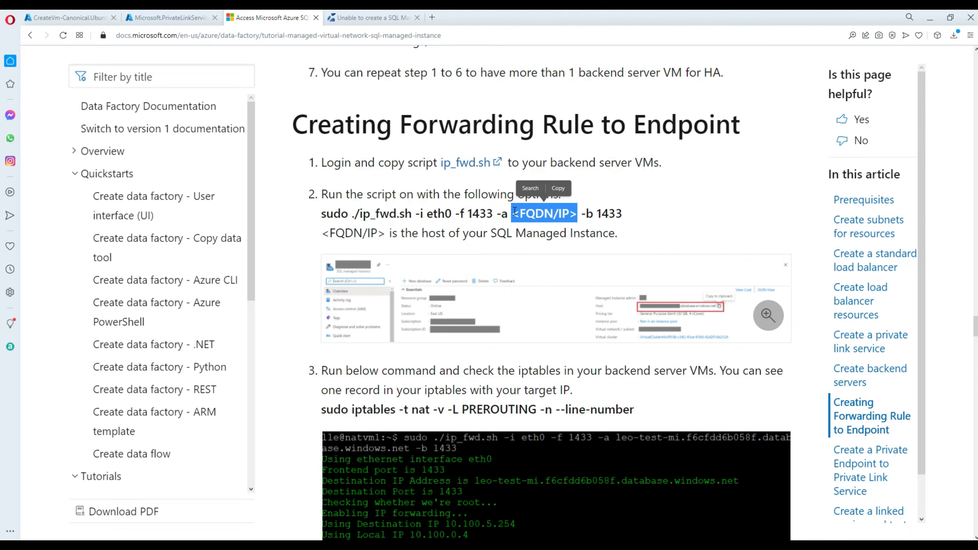
{"action": "left_click", "coordinate": [515, 211]}
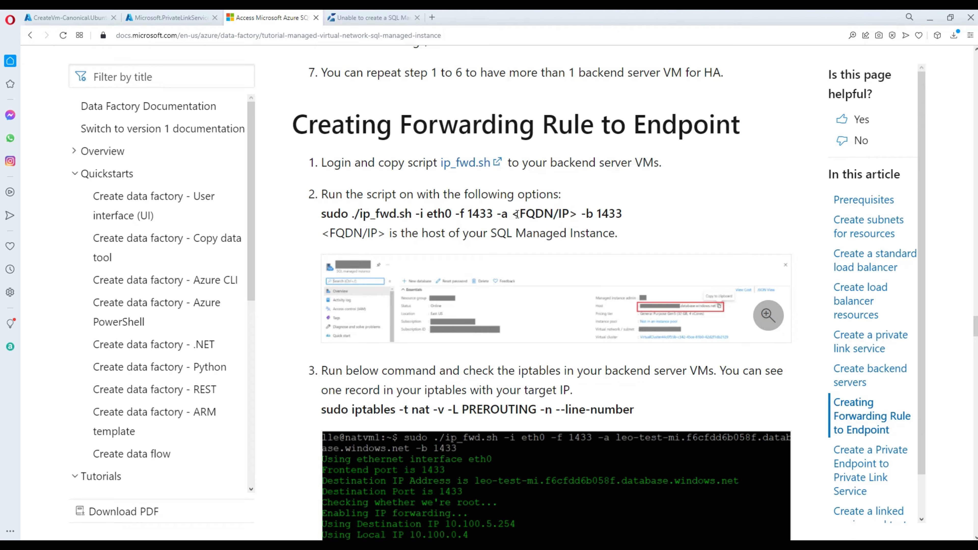
{"action": "left_click_drag", "start_coordinate": [516, 214], "coordinate": [578, 211]}
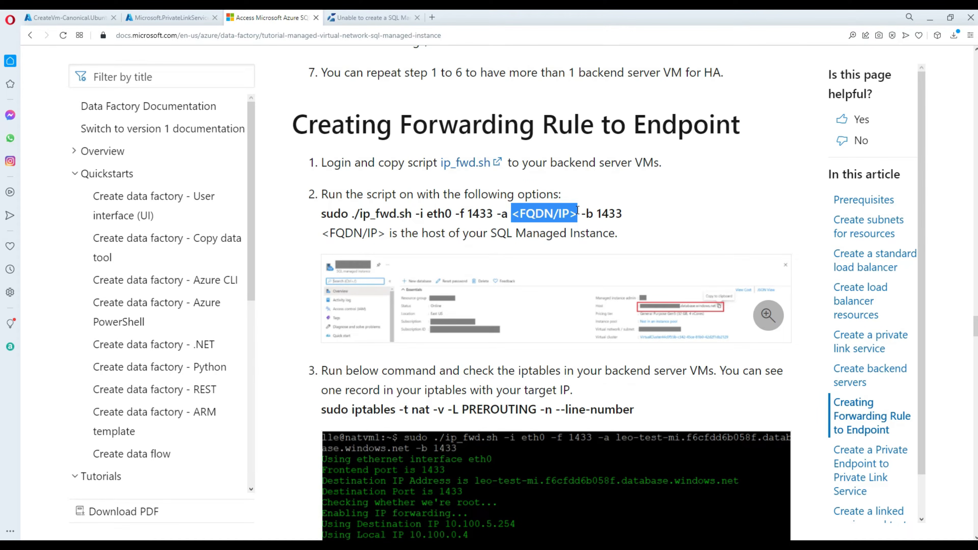
{"action": "left_click", "coordinate": [154, 17]}
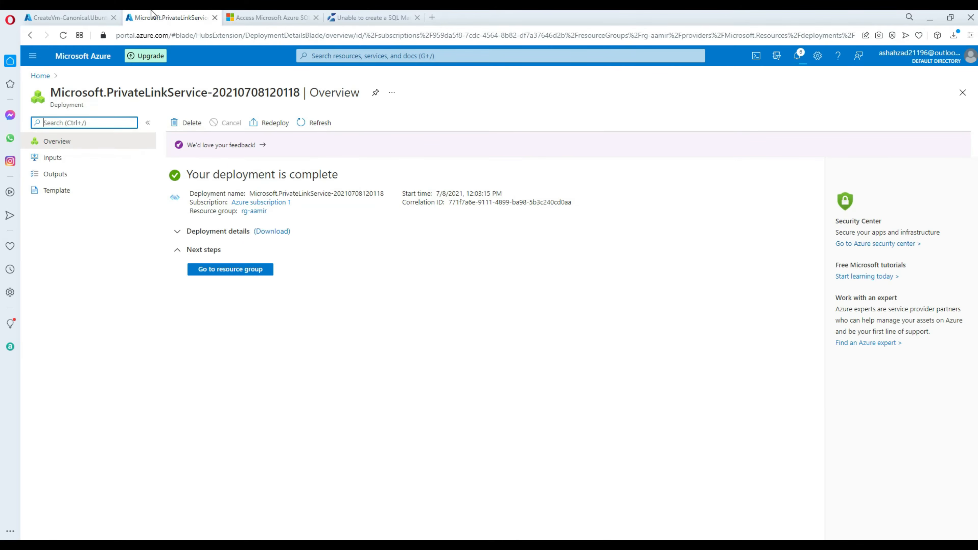
From Home, open rg-aamir and then the aamir-mi SQL managed instance.
{"action": "left_click", "coordinate": [44, 76]}
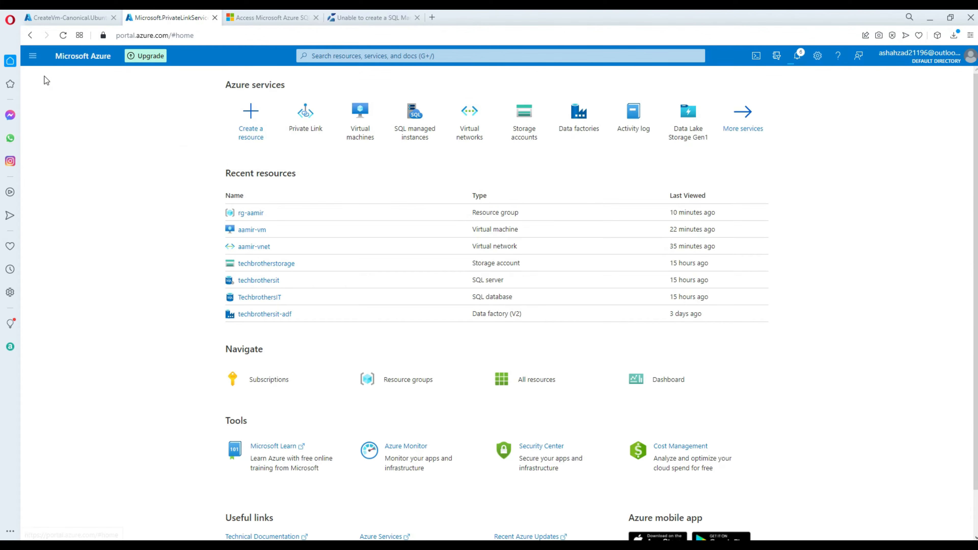
{"action": "left_click", "coordinate": [253, 213]}
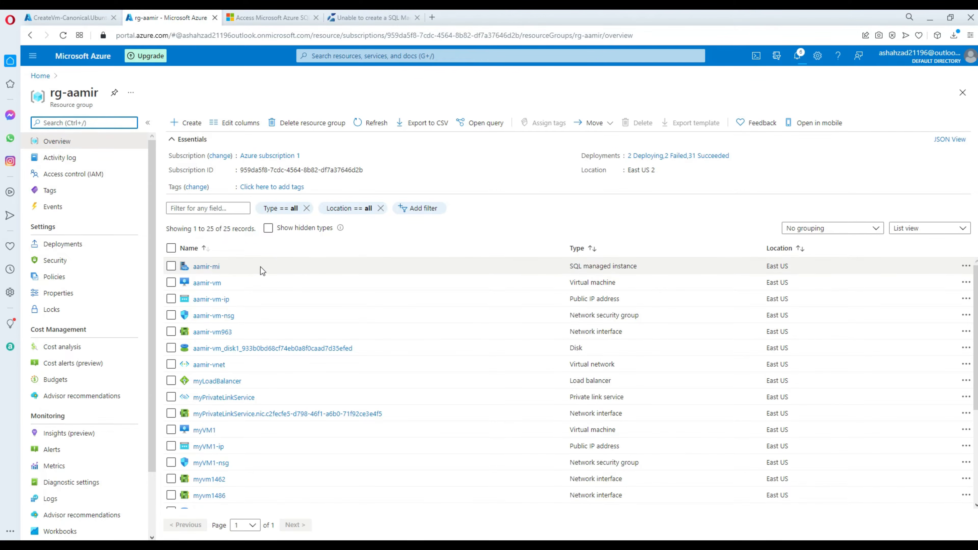
{"action": "left_click", "coordinate": [206, 266]}
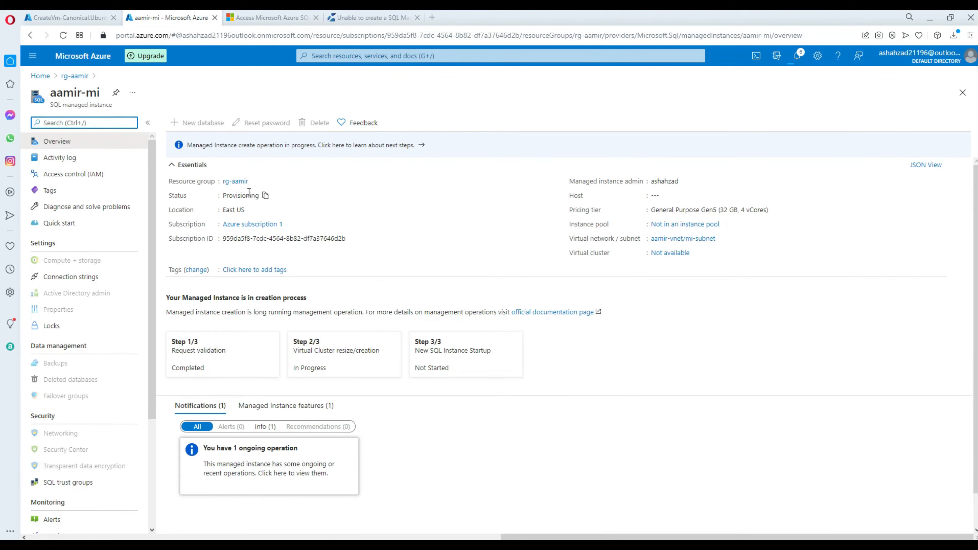
Confirm aamir-mi is still provisioning and myVM1 deployed, then find Creating Forwarding Rule to Endpoint.
{"action": "double_click", "coordinate": [247, 195]}
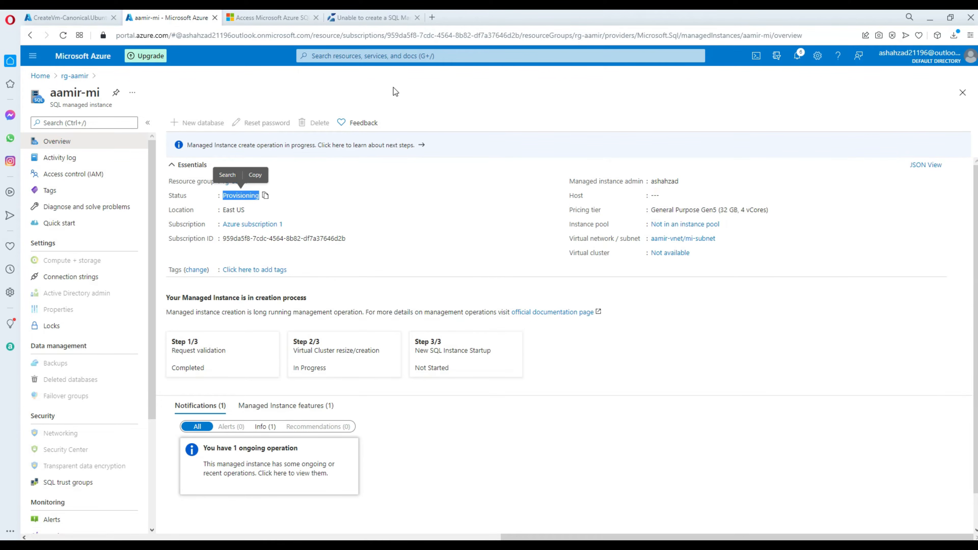
{"action": "left_click", "coordinate": [77, 19]}
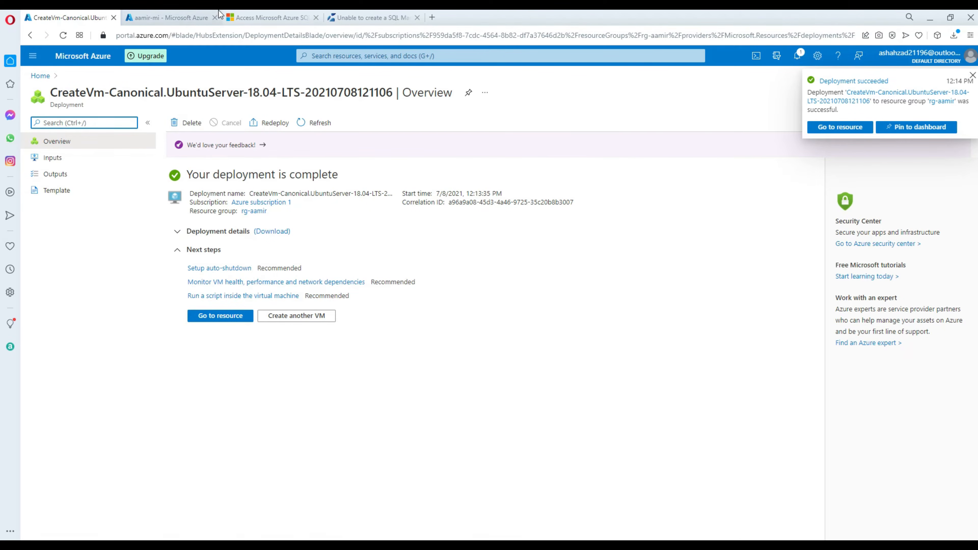
{"action": "left_click", "coordinate": [253, 16]}
{"action": "left_click_drag", "start_coordinate": [298, 122], "coordinate": [743, 130]}
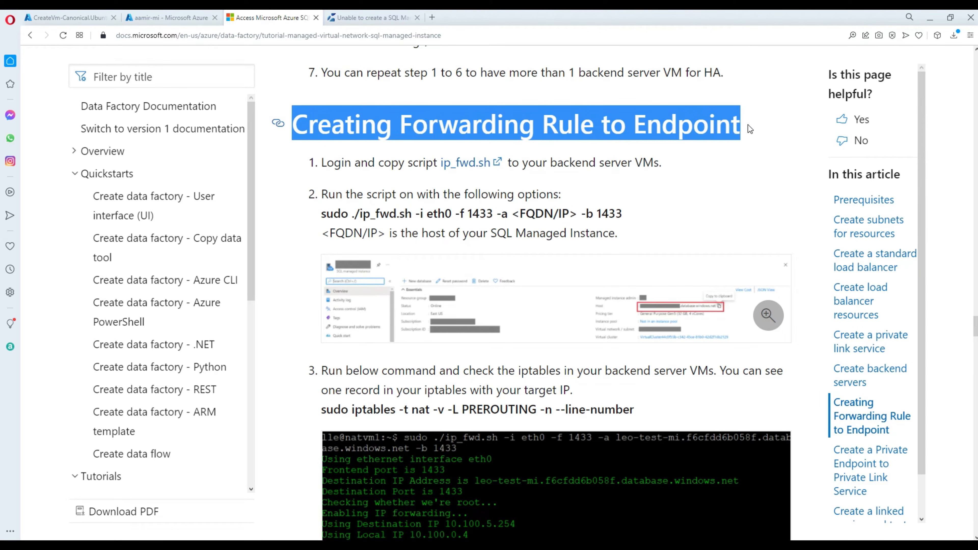
Review the forwarding-rule verification command, highlighting iptables, PREROUTING and the SQL MI 1 port-table row.
{"action": "scroll", "coordinate": [712, 237], "scroll_direction": "down", "scroll_amount": 10}
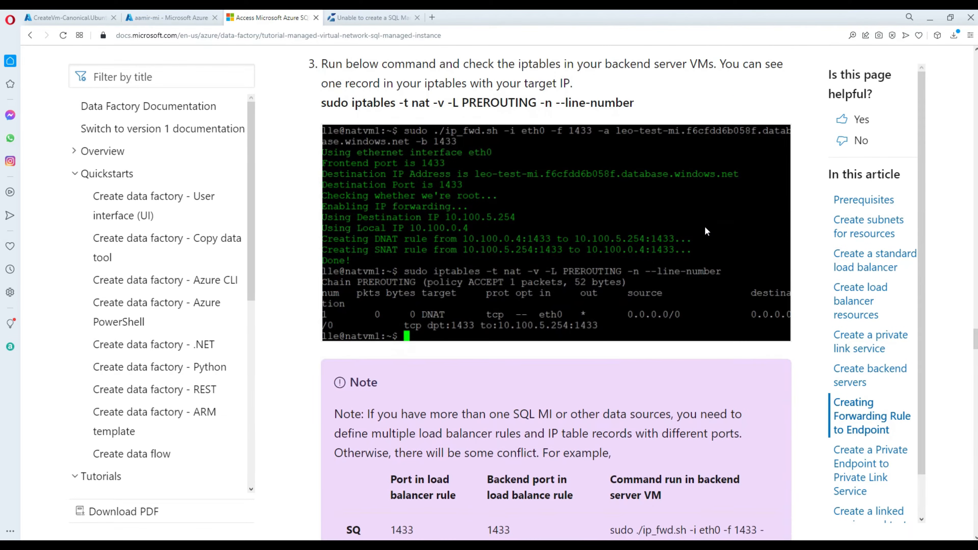
{"action": "scroll", "coordinate": [704, 231], "scroll_direction": "down", "scroll_amount": 4}
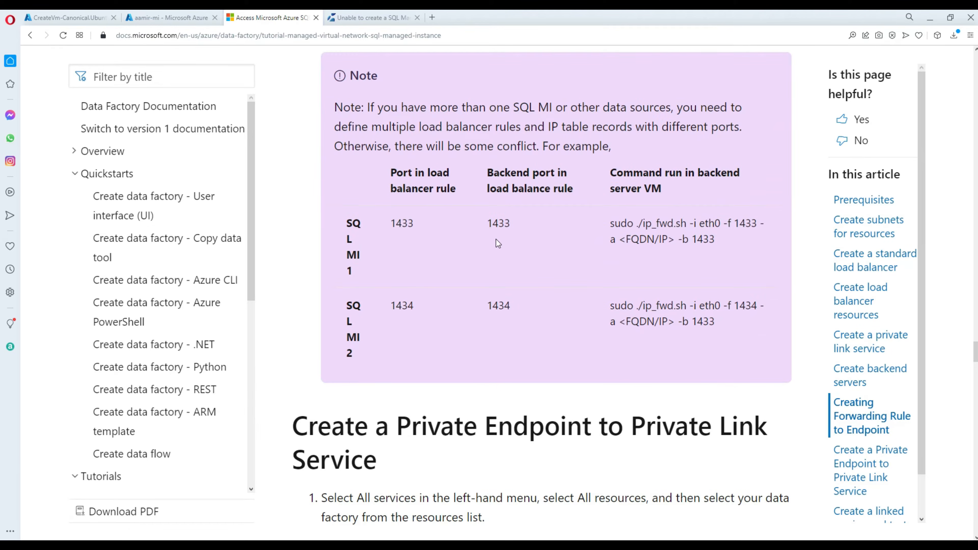
{"action": "scroll", "coordinate": [404, 424], "scroll_direction": "up", "scroll_amount": 3}
{"action": "scroll", "coordinate": [422, 319], "scroll_direction": "up", "scroll_amount": 5}
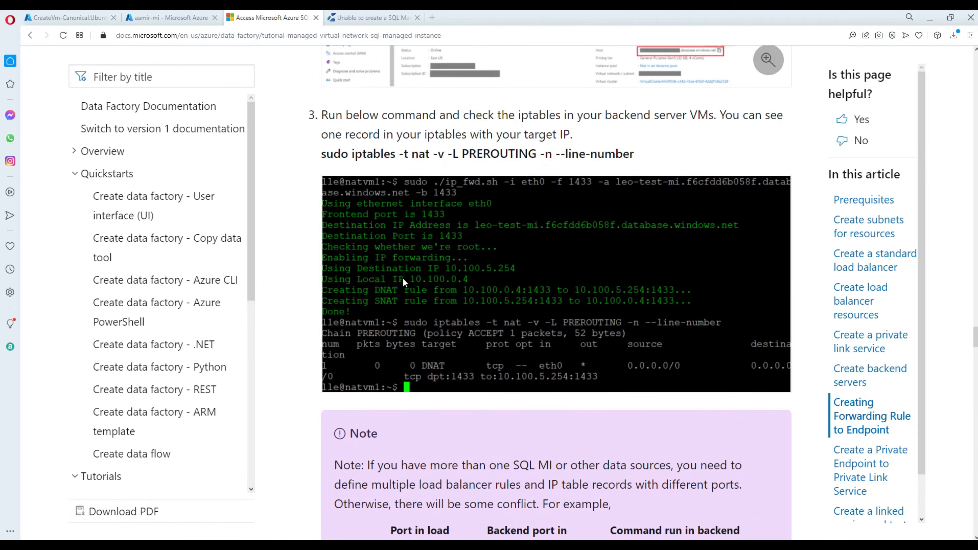
{"action": "double_click", "coordinate": [372, 149]}
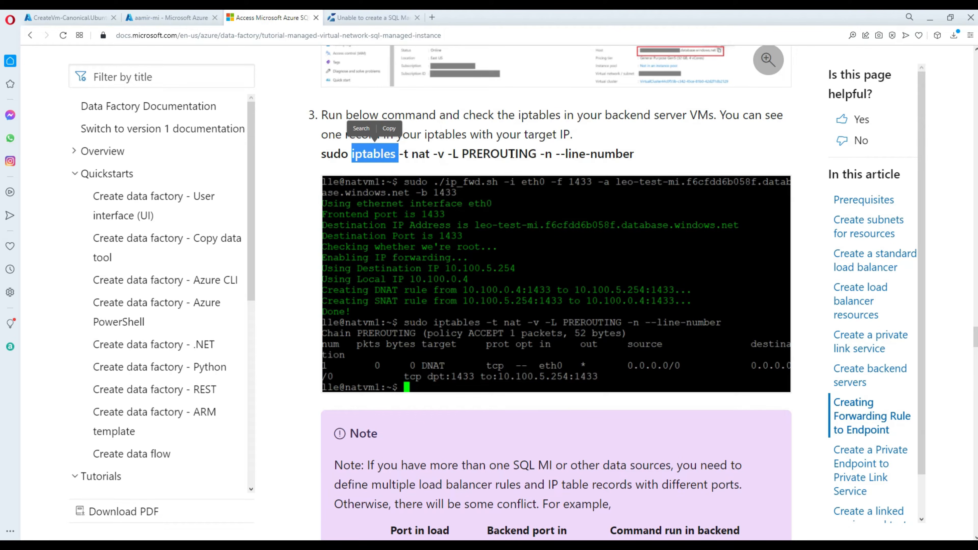
{"action": "double_click", "coordinate": [500, 153]}
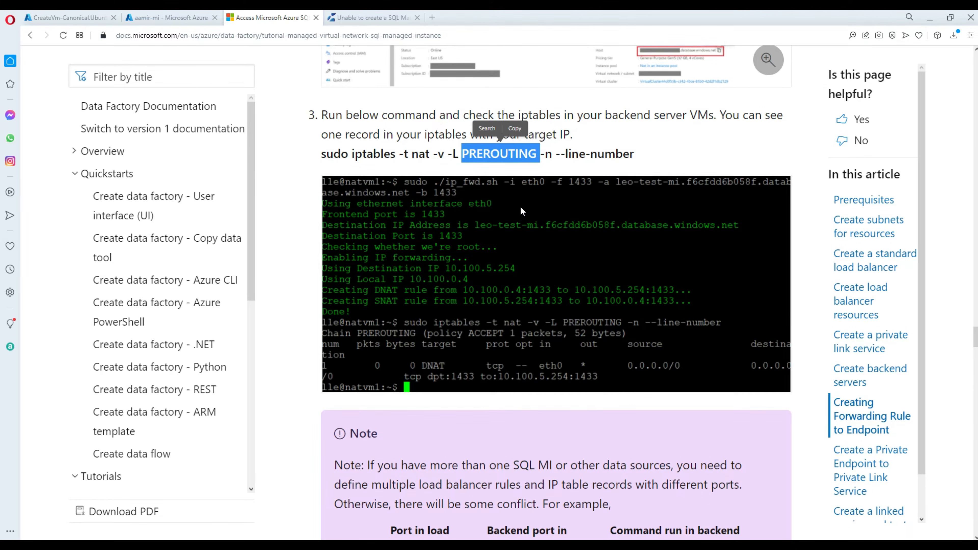
{"action": "scroll", "coordinate": [520, 207], "scroll_direction": "down", "scroll_amount": 5}
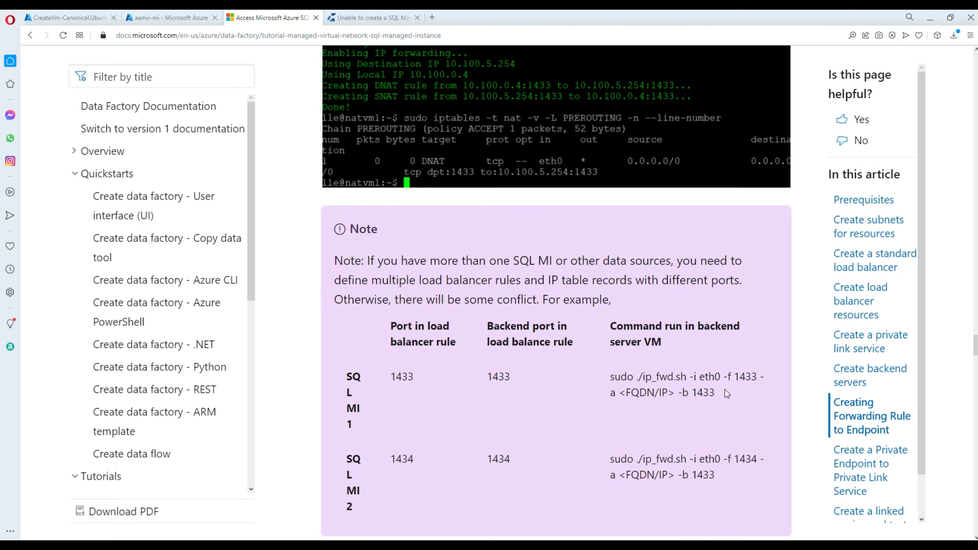
{"action": "left_click_drag", "start_coordinate": [728, 393], "coordinate": [431, 352]}
Scroll further and view the enlarged SQL MI host screenshot, then close it.
{"action": "scroll", "coordinate": [477, 341], "scroll_direction": "down", "scroll_amount": 7}
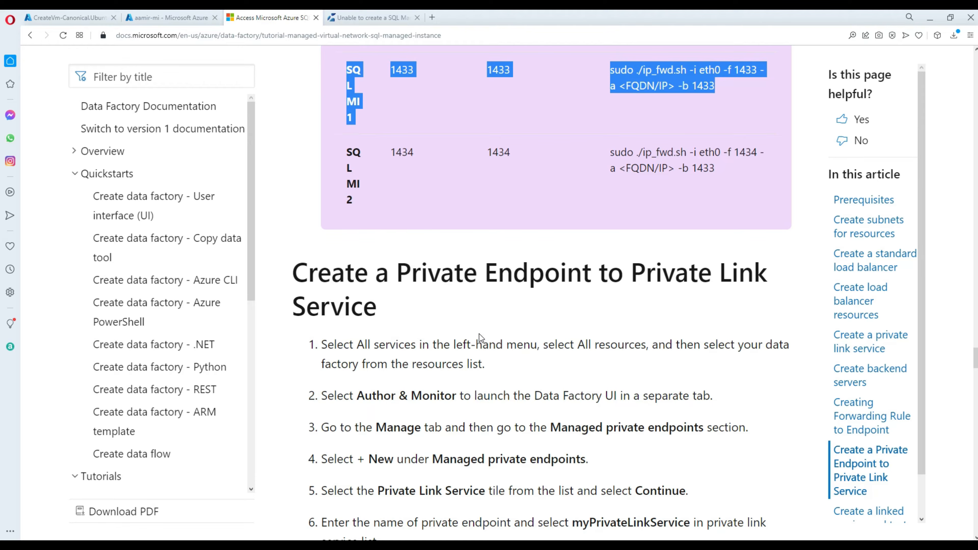
{"action": "scroll", "coordinate": [479, 334], "scroll_direction": "down", "scroll_amount": 4}
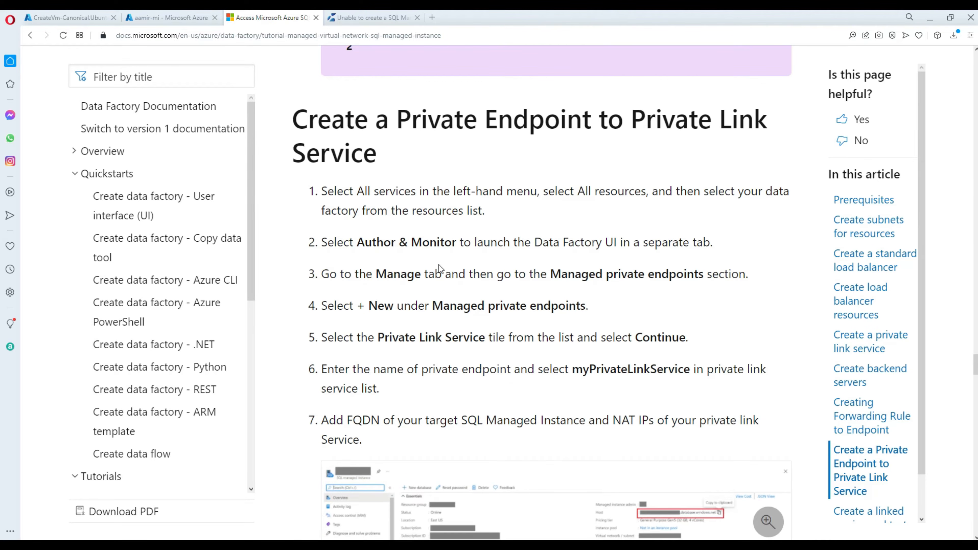
{"action": "scroll", "coordinate": [461, 261], "scroll_direction": "down", "scroll_amount": 5}
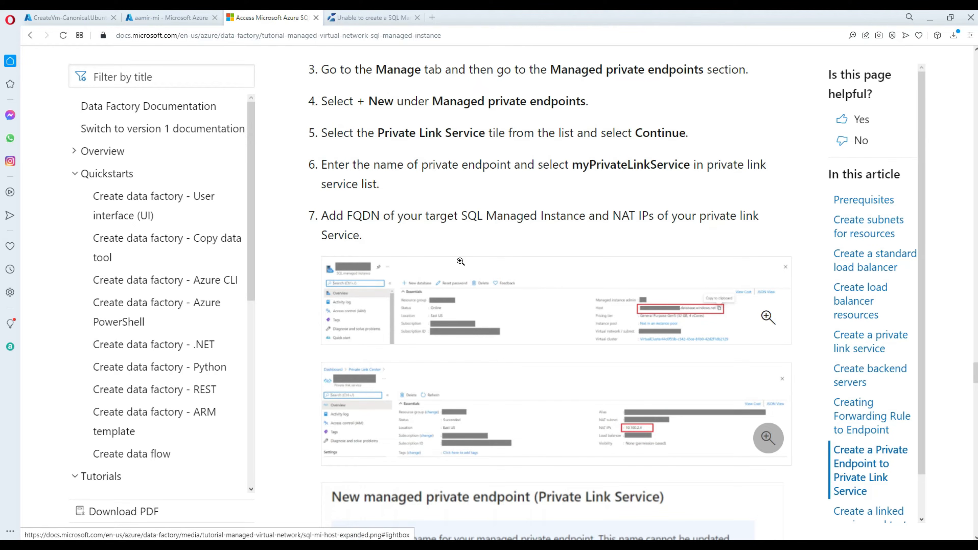
{"action": "scroll", "coordinate": [460, 261], "scroll_direction": "up", "scroll_amount": 3}
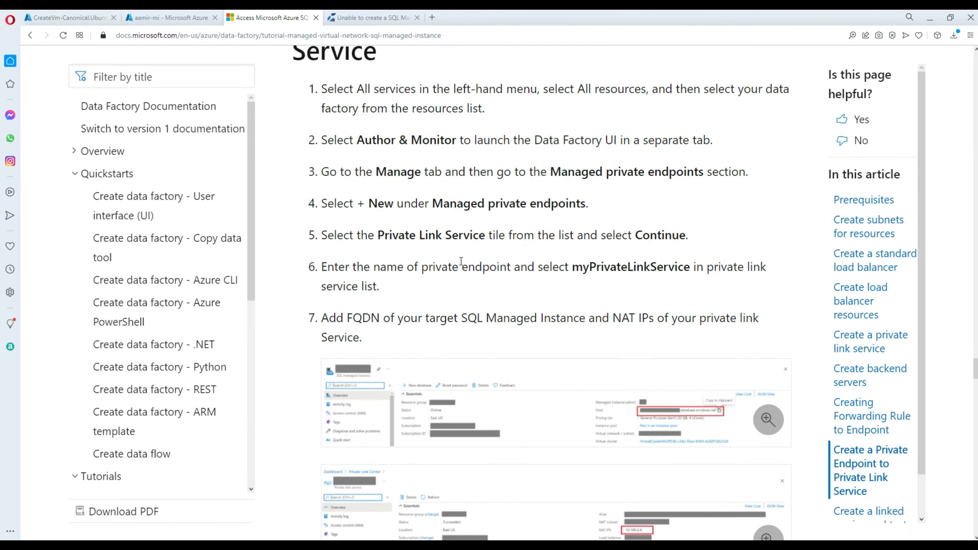
{"action": "scroll", "coordinate": [461, 261], "scroll_direction": "down", "scroll_amount": 4}
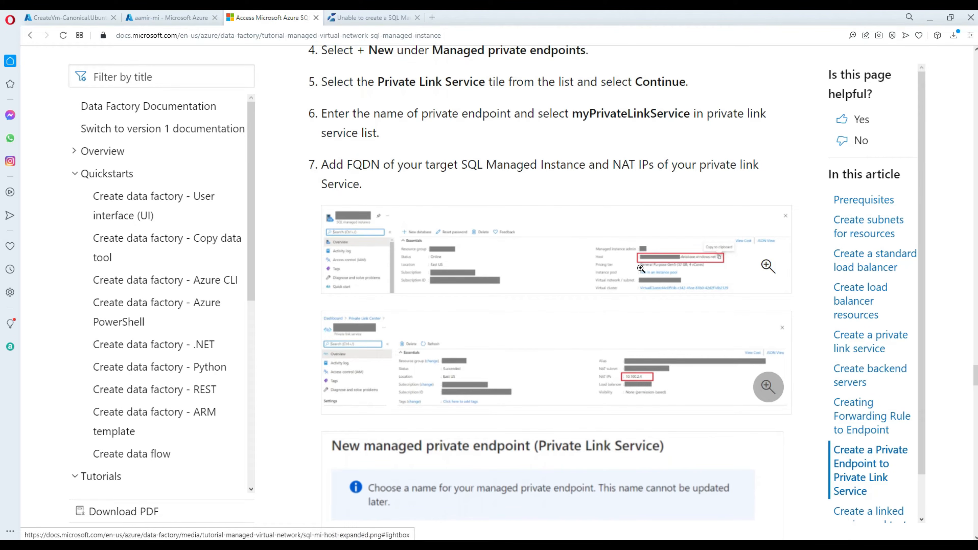
{"action": "left_click", "coordinate": [640, 268]}
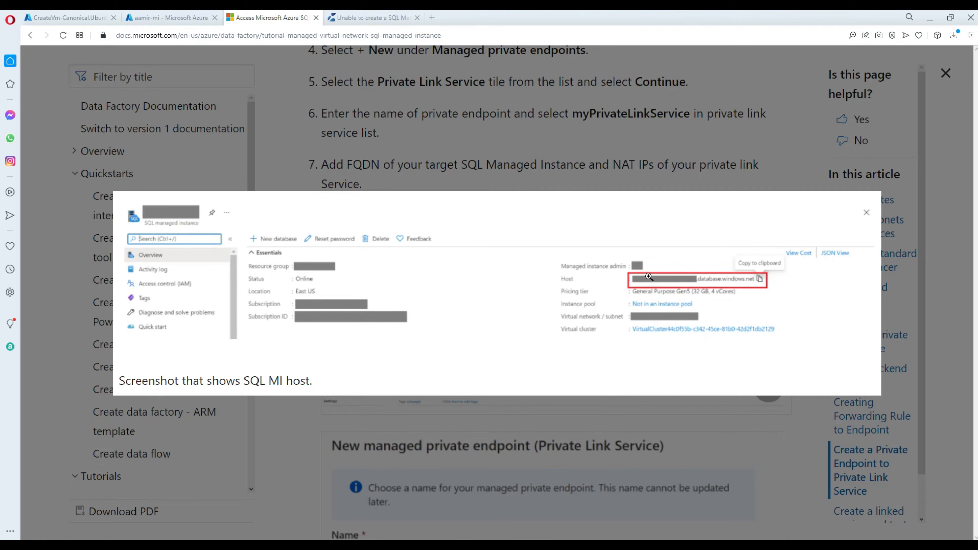
{"action": "key", "text": "Escape"}
Skim the private endpoint steps, then return to the CreateVm-Canonical deployment overview tab.
{"action": "scroll", "coordinate": [633, 277], "scroll_direction": "down", "scroll_amount": 8}
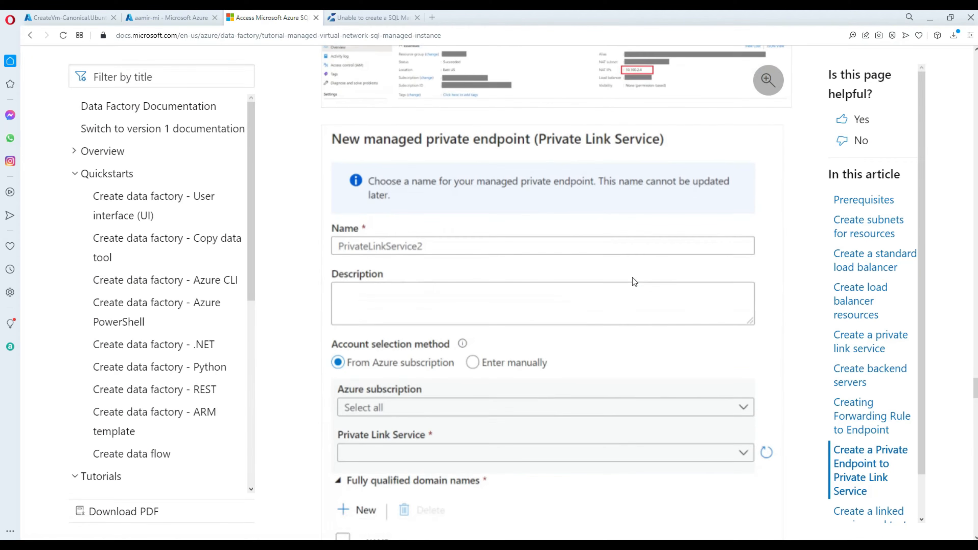
{"action": "scroll", "coordinate": [633, 277], "scroll_direction": "down", "scroll_amount": 8}
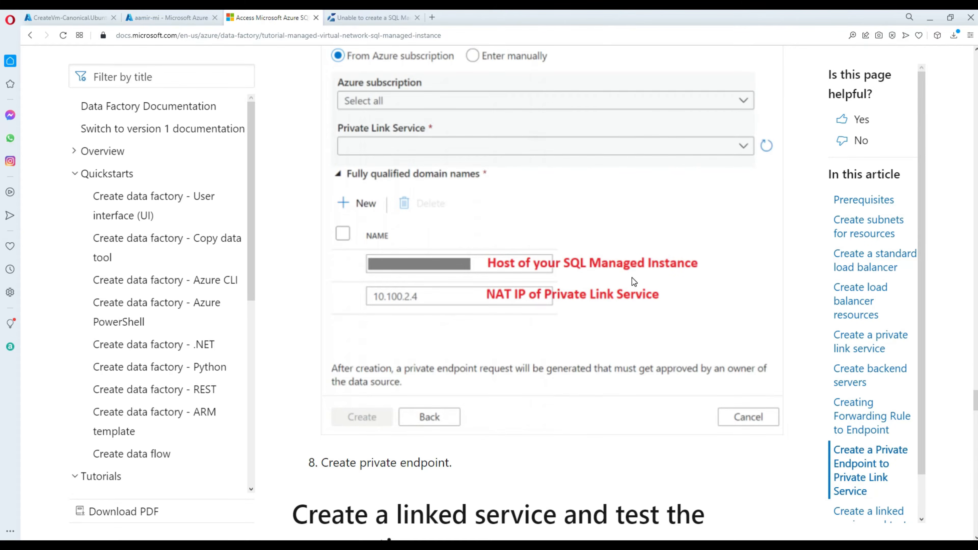
{"action": "scroll", "coordinate": [632, 277], "scroll_direction": "down", "scroll_amount": 8}
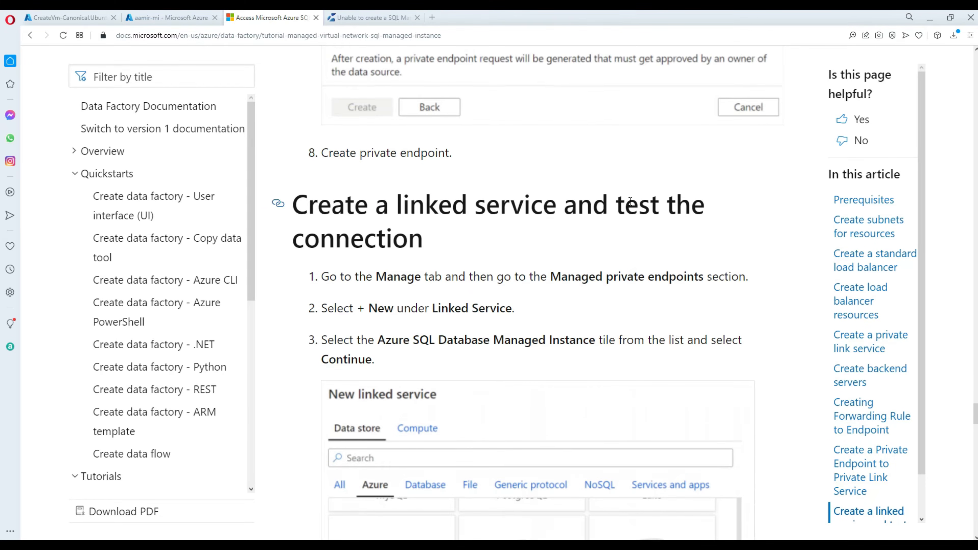
{"action": "scroll", "coordinate": [633, 199], "scroll_direction": "down", "scroll_amount": 8}
{"action": "scroll", "coordinate": [633, 194], "scroll_direction": "up", "scroll_amount": 19}
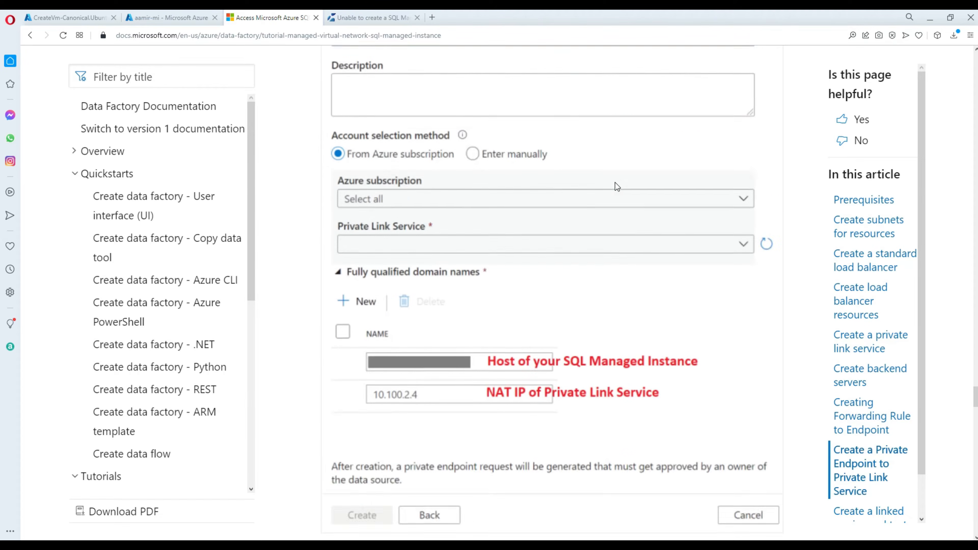
{"action": "scroll", "coordinate": [617, 187], "scroll_direction": "up", "scroll_amount": 20}
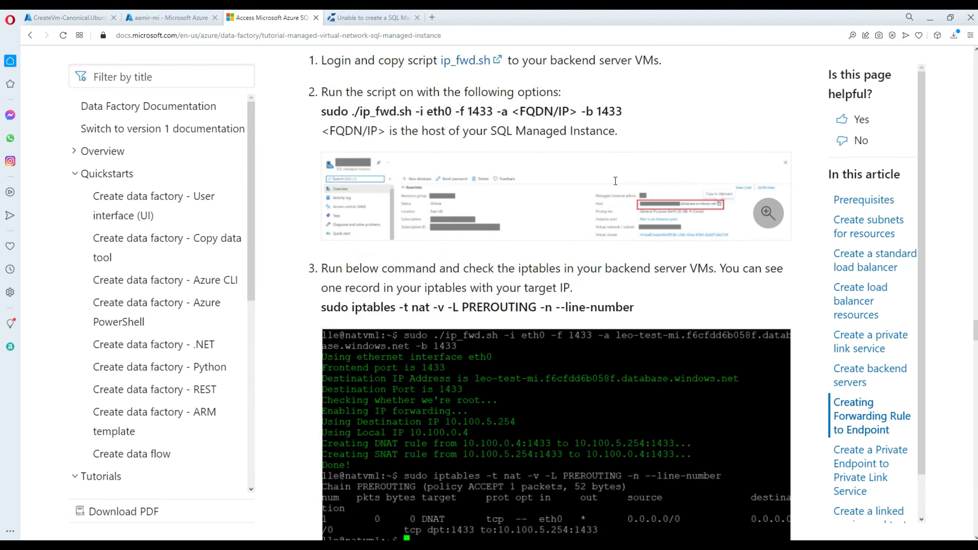
{"action": "scroll", "coordinate": [615, 181], "scroll_direction": "up", "scroll_amount": 12}
{"action": "scroll", "coordinate": [616, 180], "scroll_direction": "down", "scroll_amount": 5}
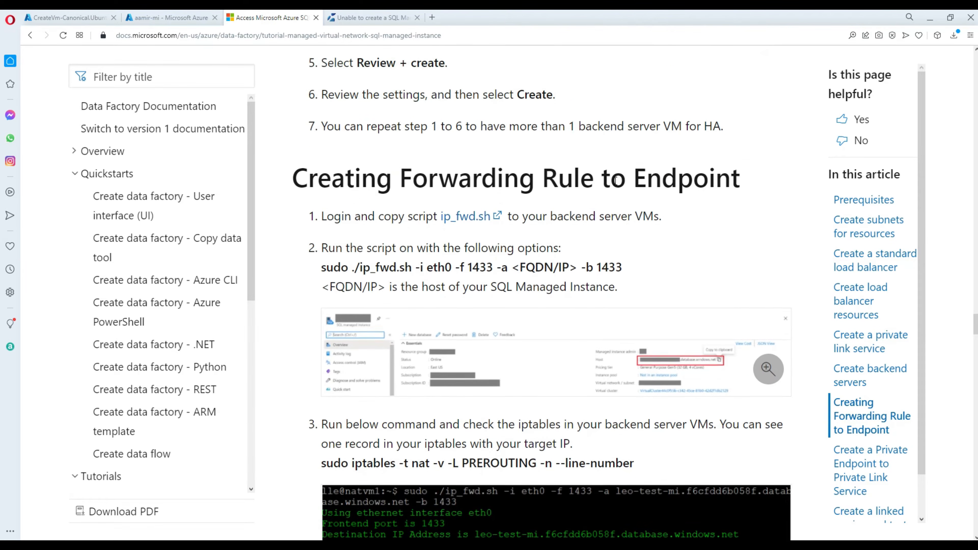
{"action": "scroll", "coordinate": [616, 180], "scroll_direction": "up", "scroll_amount": 4}
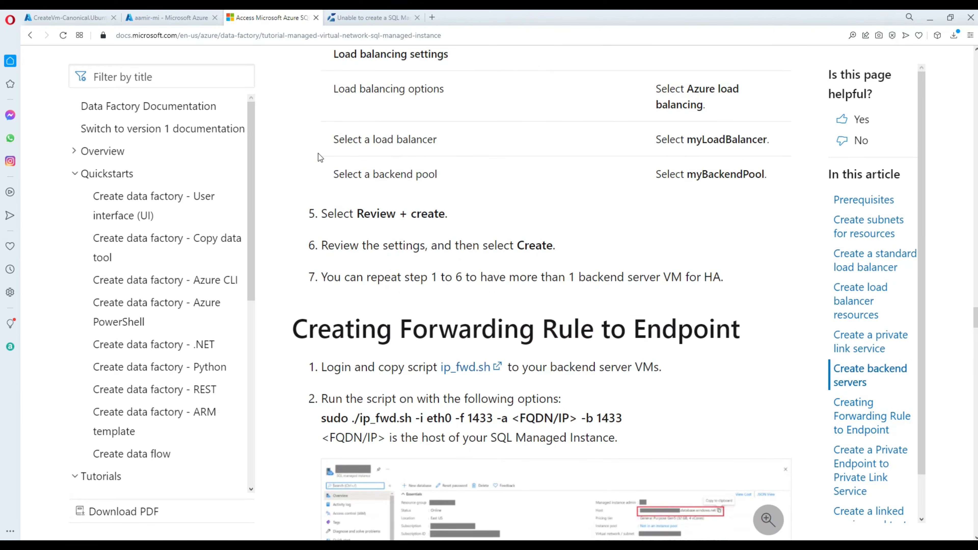
{"action": "left_click", "coordinate": [94, 20]}
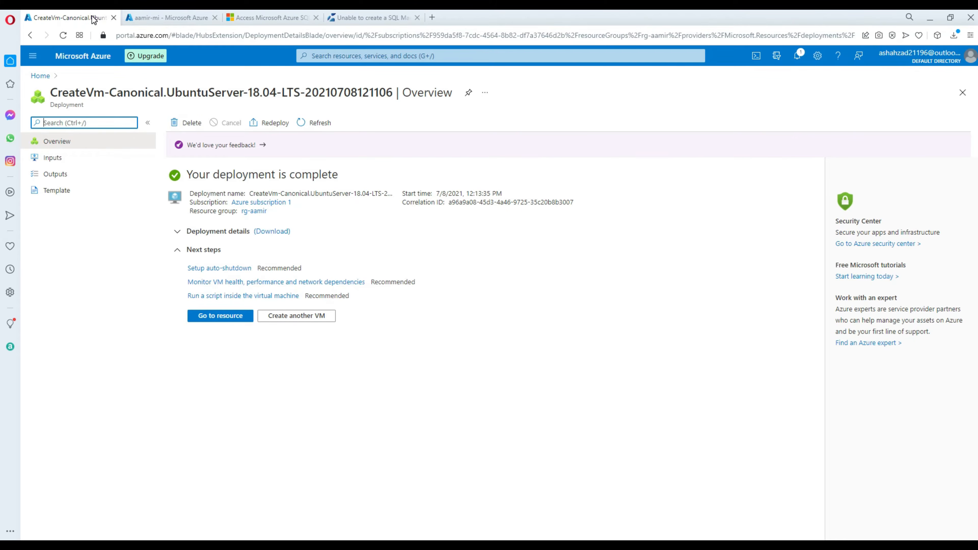
Go to the Azure portal home page, then return to the docs article.
{"action": "left_click", "coordinate": [41, 76]}
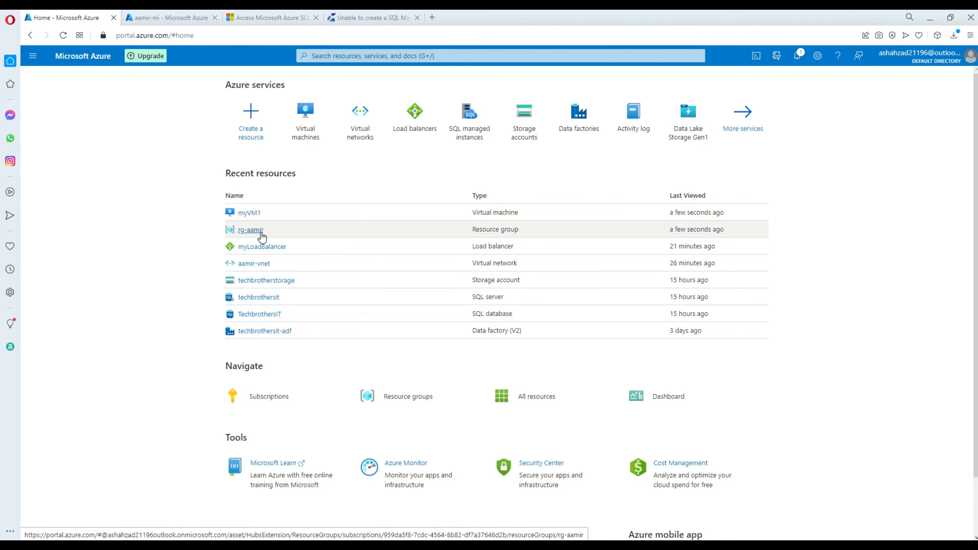
{"action": "left_click", "coordinate": [258, 19]}
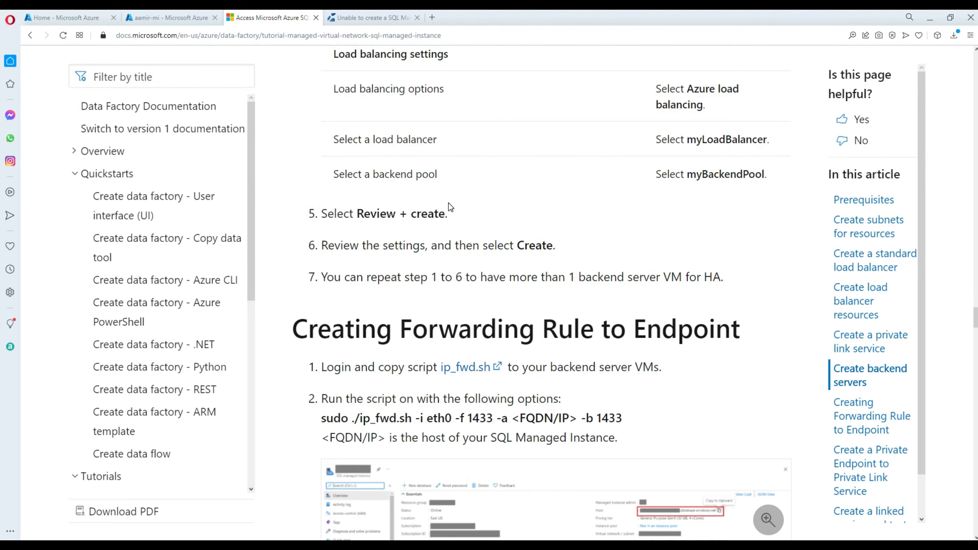
{"action": "scroll", "coordinate": [448, 202], "scroll_direction": "down", "scroll_amount": 3}
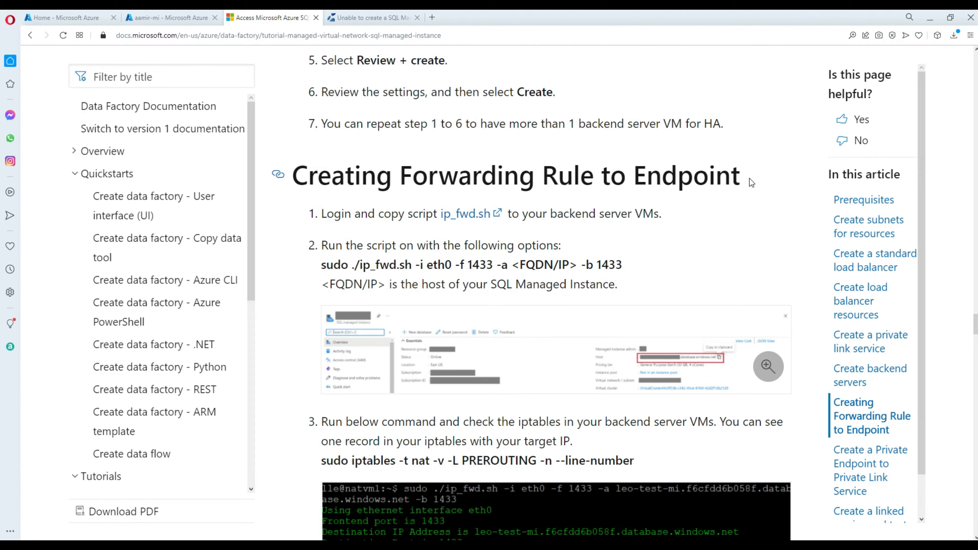
Highlight the Creating Forwarding Rule to Endpoint heading and the <FQDN/IP> placeholder, then switch back to the portal.
{"action": "left_click_drag", "start_coordinate": [752, 181], "coordinate": [296, 177]}
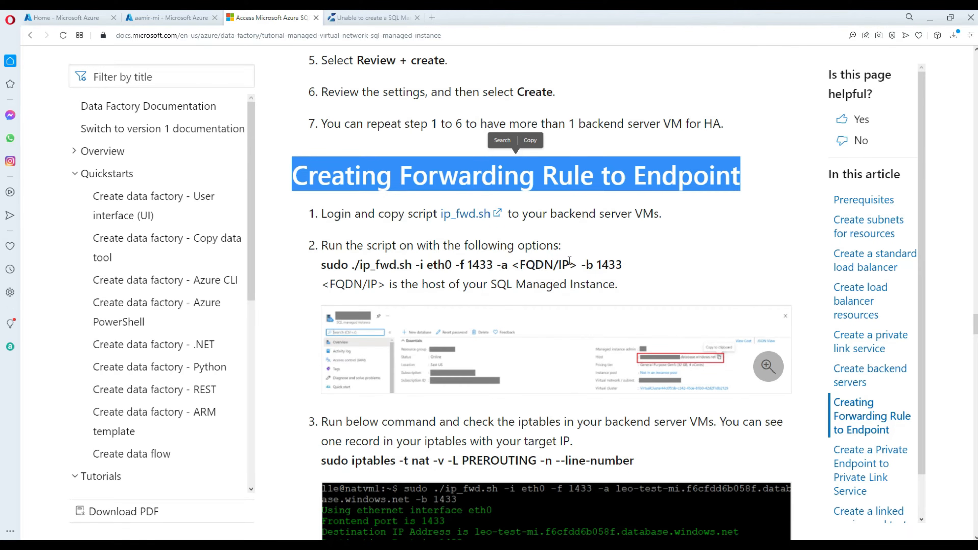
{"action": "left_click_drag", "start_coordinate": [577, 265], "coordinate": [515, 264]}
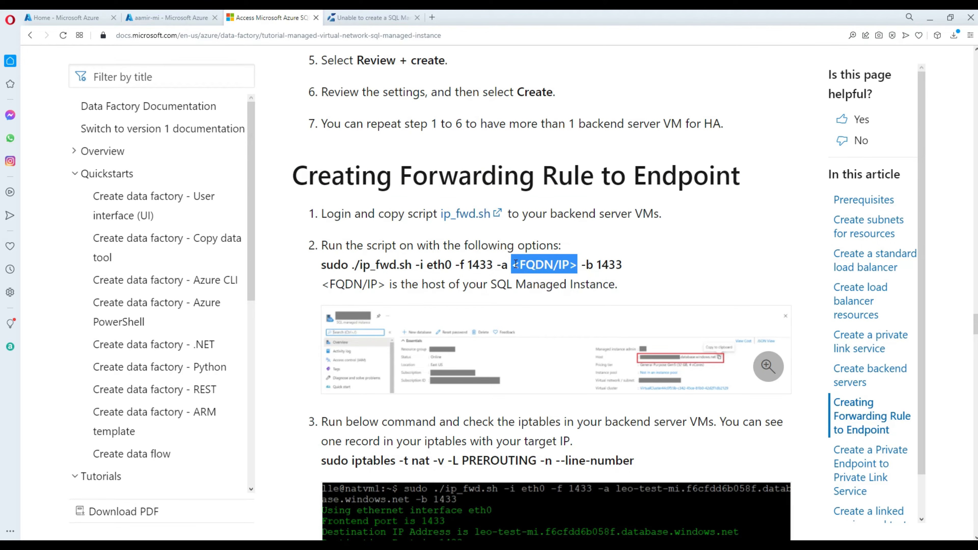
{"action": "left_click_drag", "start_coordinate": [515, 264], "coordinate": [516, 264]}
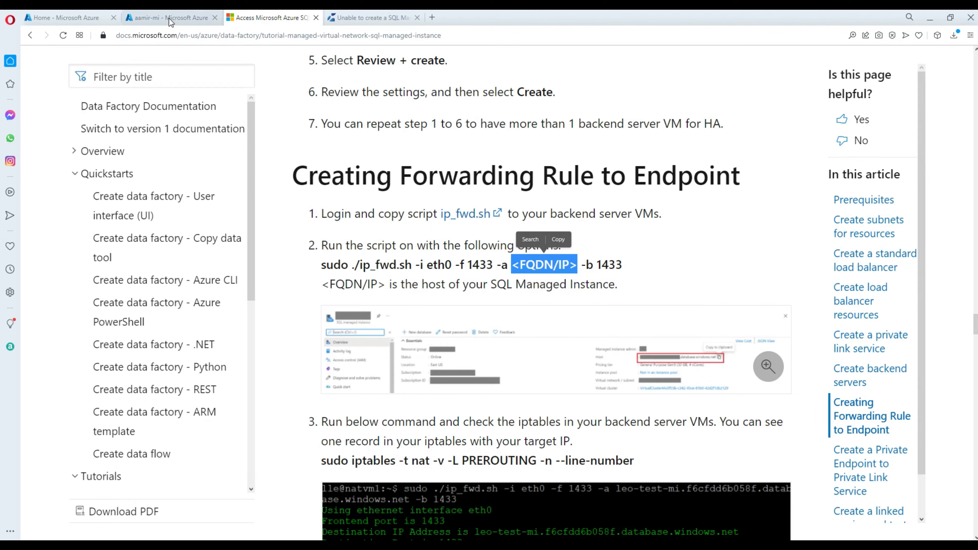
{"action": "left_click", "coordinate": [67, 17]}
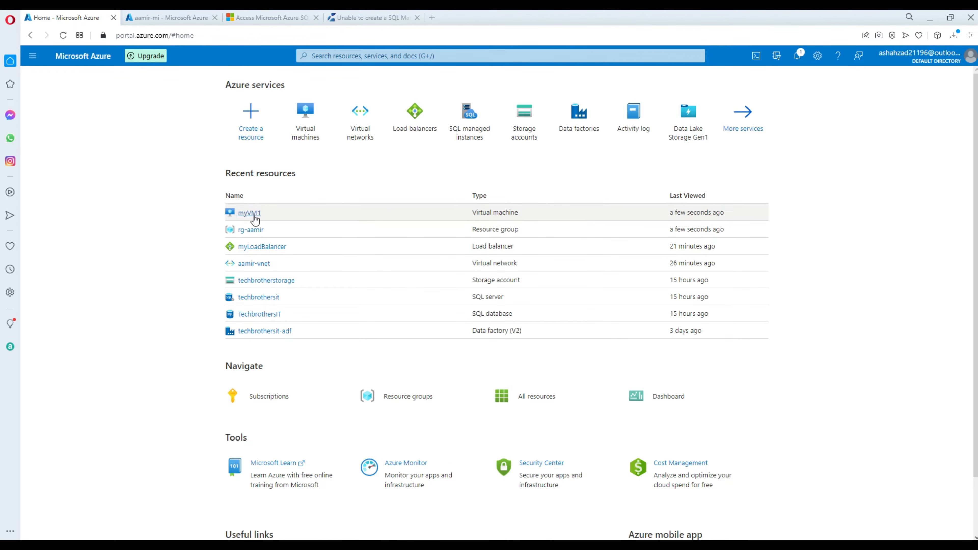
Open the aamir-vm virtual machine from the rg-aamir resource group.
{"action": "left_click", "coordinate": [255, 230]}
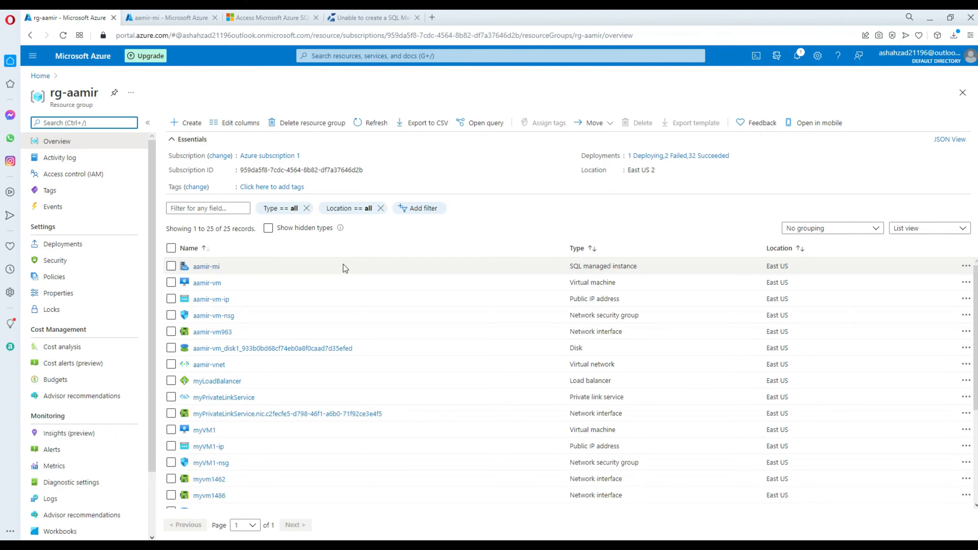
{"action": "left_click", "coordinate": [210, 285]}
{"action": "left_click", "coordinate": [211, 284]}
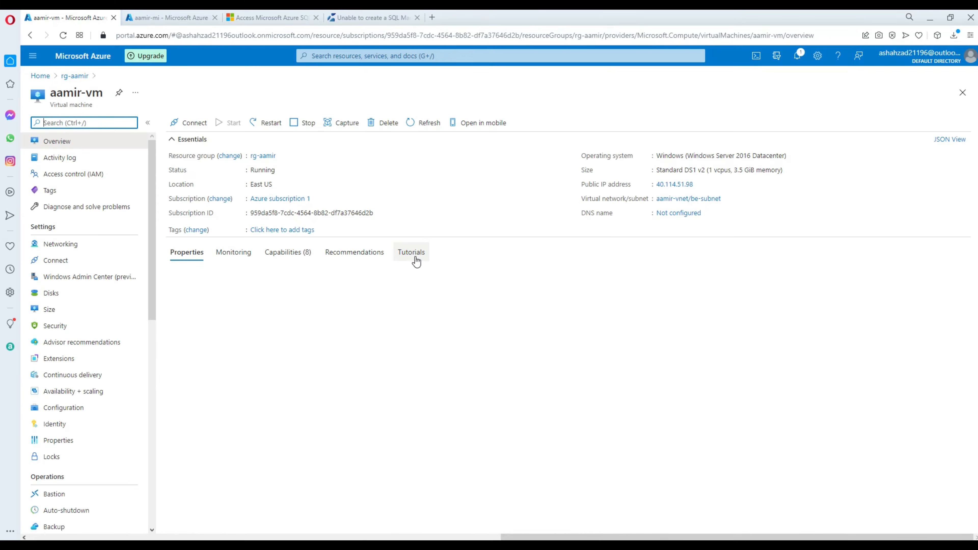
Download aamir-vm's RDP file and launch the Remote Desktop connection.
{"action": "left_click", "coordinate": [189, 123]}
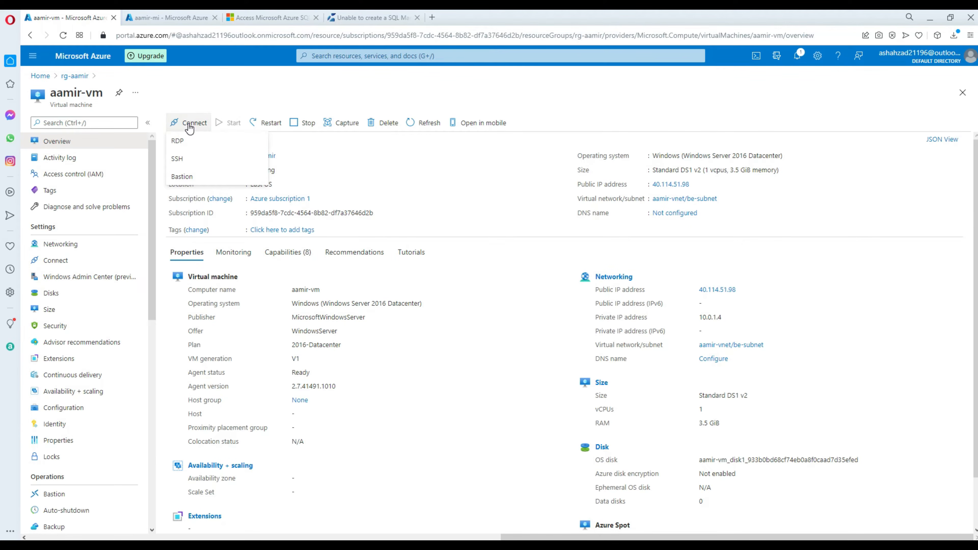
{"action": "left_click", "coordinate": [180, 142]}
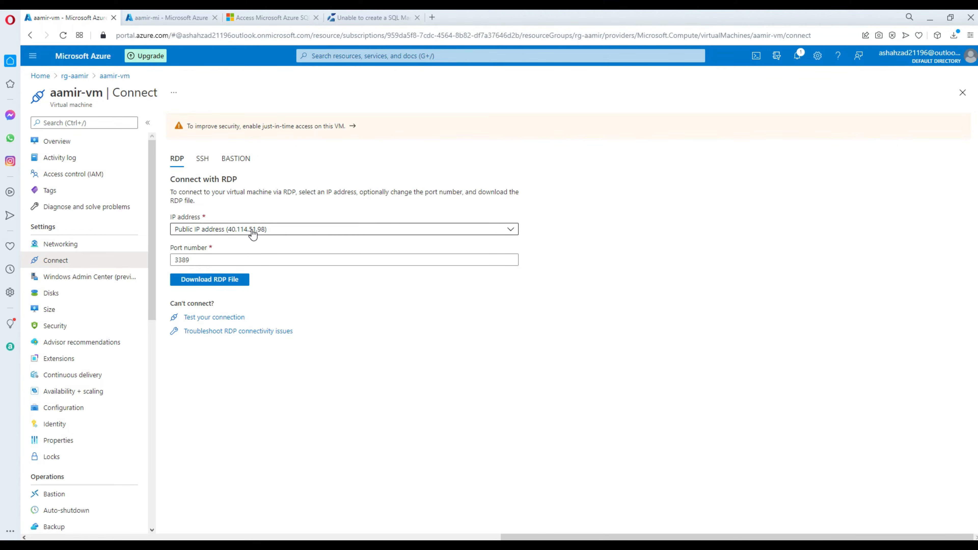
{"action": "left_click", "coordinate": [211, 285]}
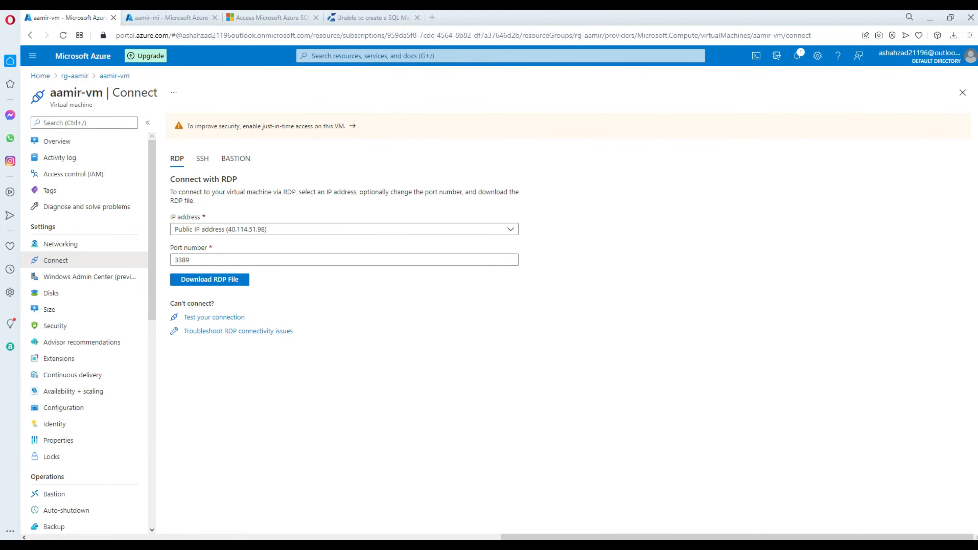
{"action": "left_click", "coordinate": [823, 286]}
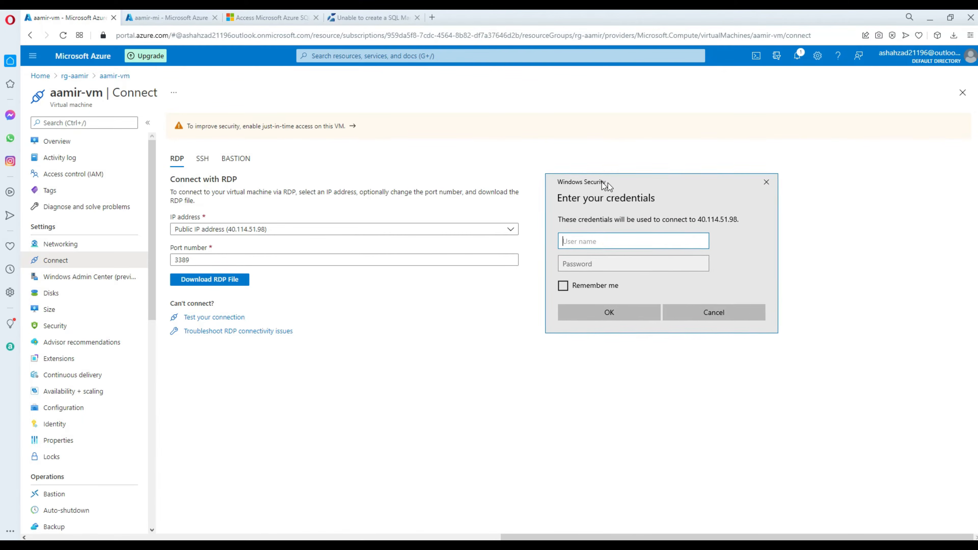
Sign in to aamir-vm with the account user name and password, and accept the certificate.
{"action": "left_click_drag", "start_coordinate": [607, 182], "coordinate": [474, 201]}
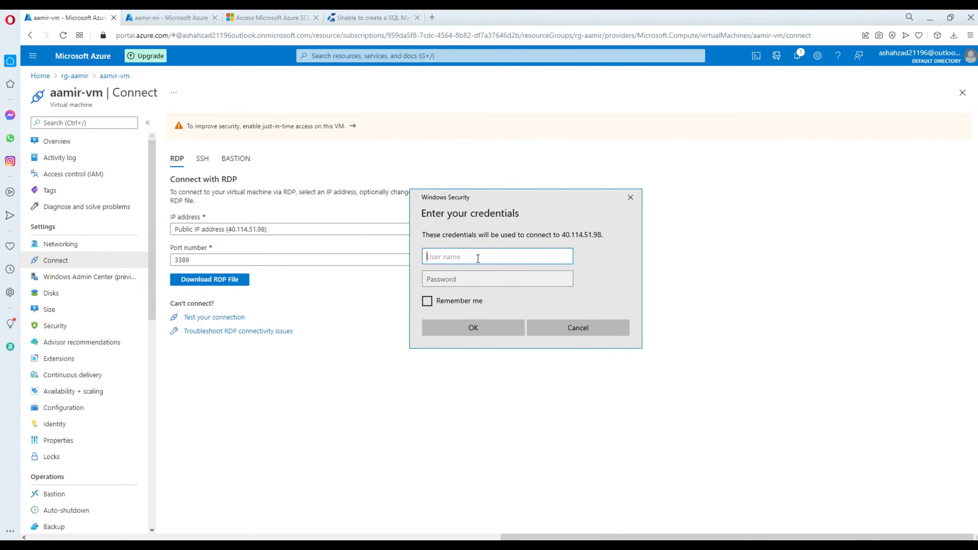
{"action": "type", "text": "ashahzad"}
{"action": "key", "text": "Tab"}
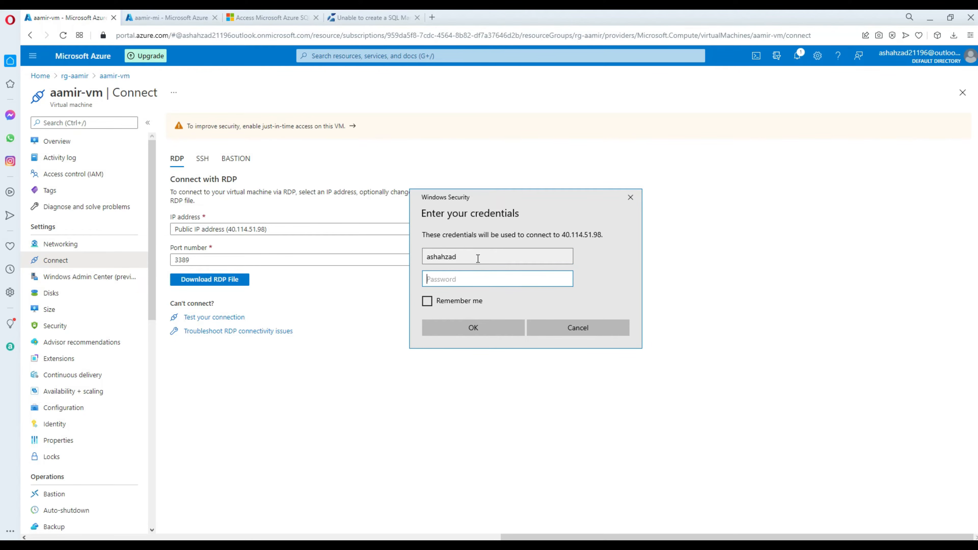
{"action": "type", "text": "•••••••••••••••••"}
{"action": "left_click", "coordinate": [453, 325]}
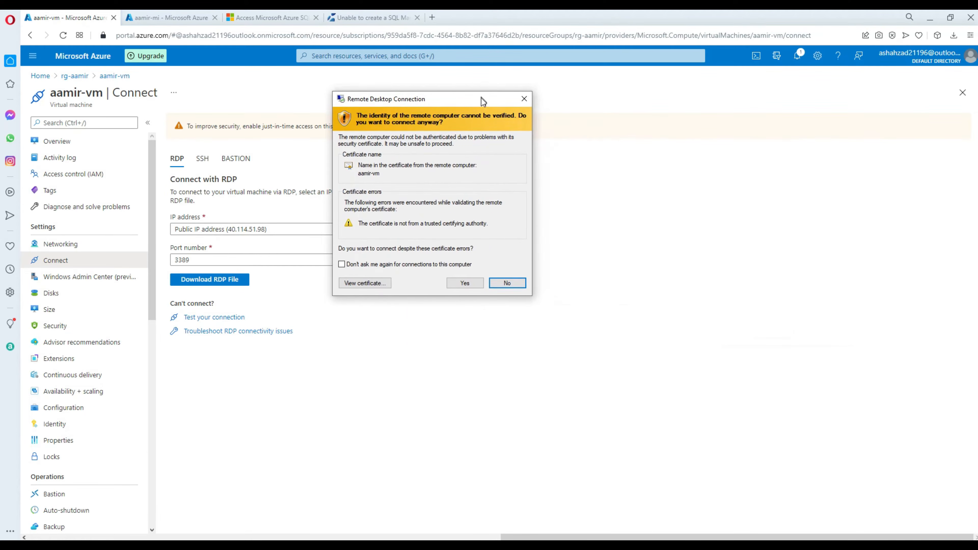
{"action": "left_click", "coordinate": [465, 289]}
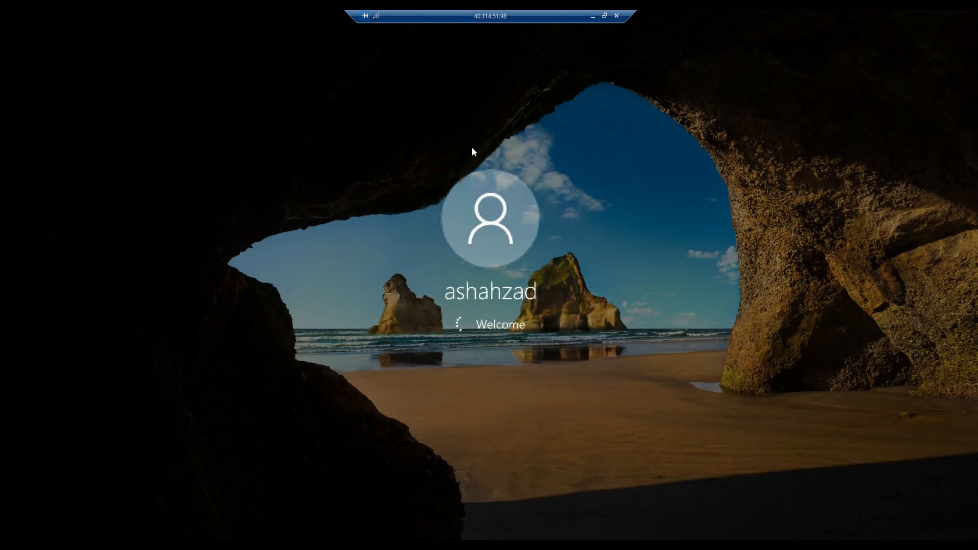
Restore the remote session to a window and enlarge it.
{"action": "left_click", "coordinate": [604, 15]}
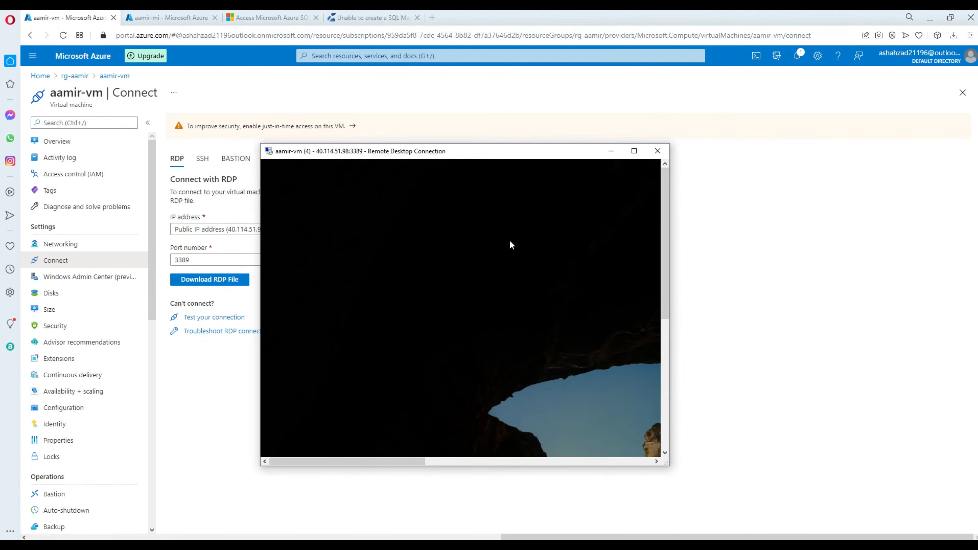
{"action": "left_click_drag", "start_coordinate": [667, 463], "coordinate": [851, 474]}
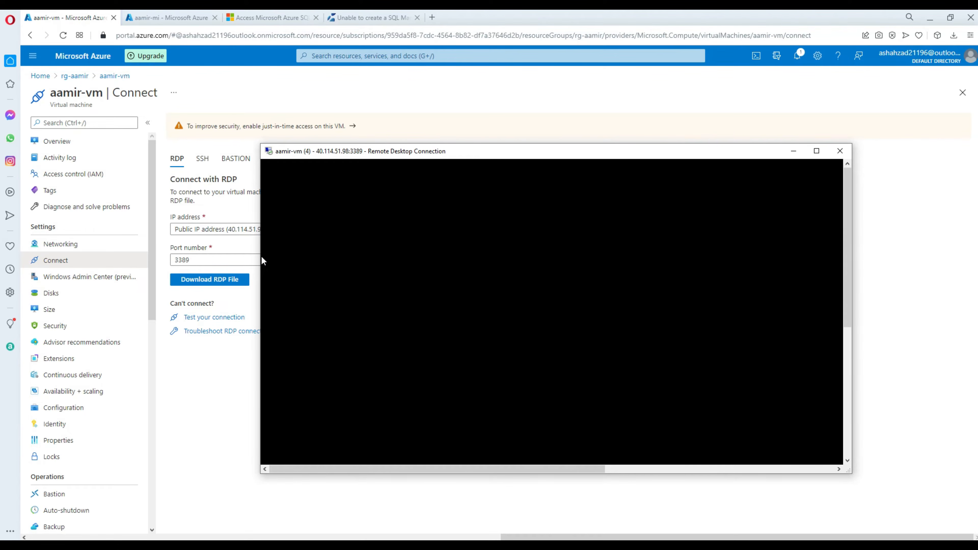
{"action": "left_click_drag", "start_coordinate": [407, 156], "coordinate": [400, 141]}
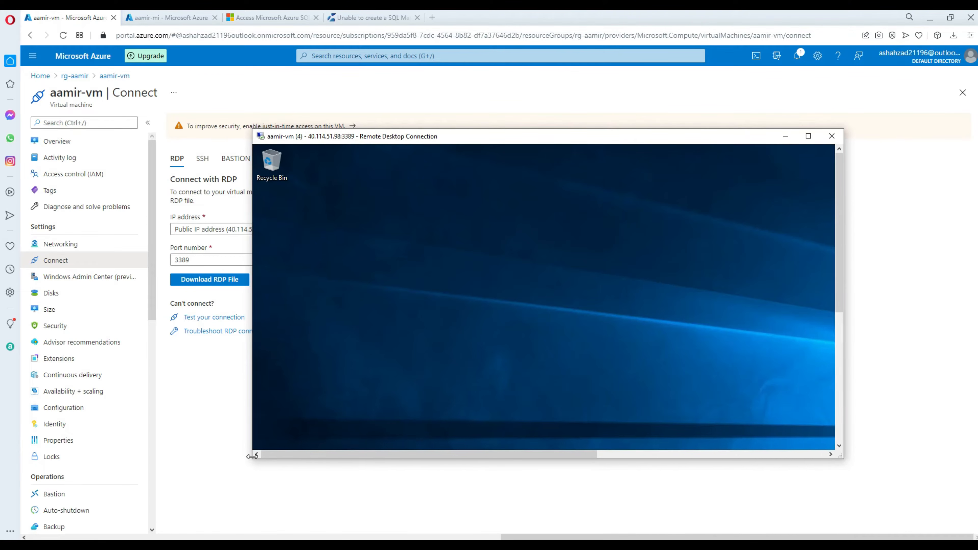
Widen the remote session window and move the local Downloads window aside.
{"action": "left_click_drag", "start_coordinate": [252, 461], "coordinate": [189, 462]}
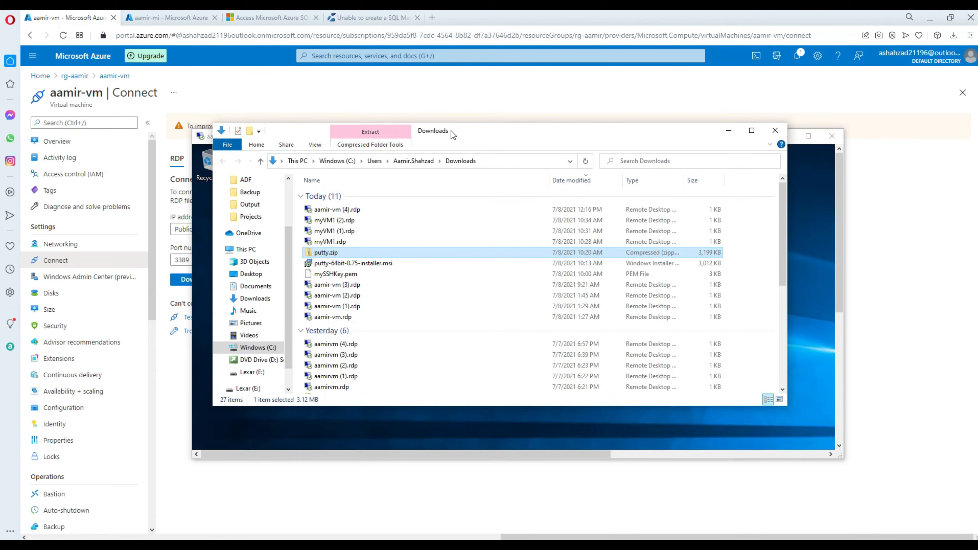
{"action": "left_click_drag", "start_coordinate": [450, 131], "coordinate": [977, 216]}
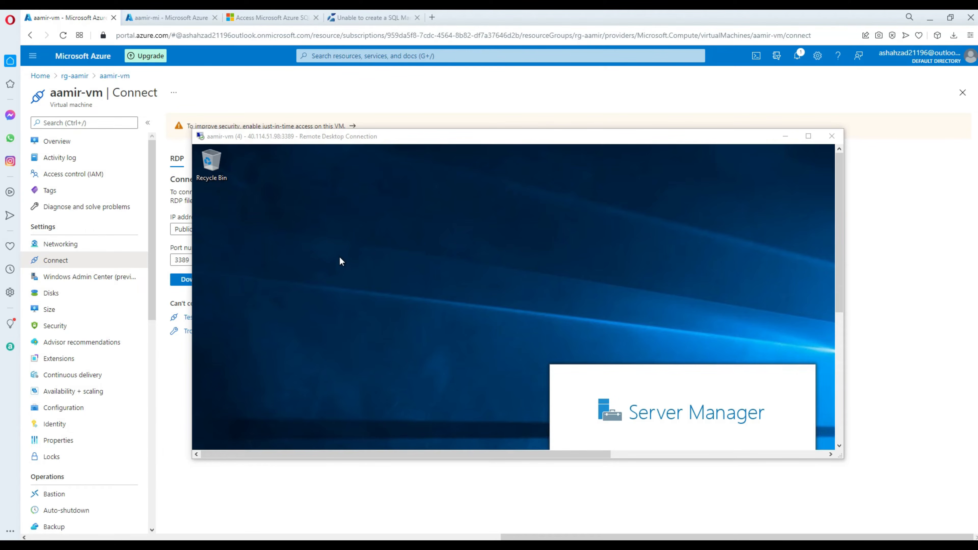
{"action": "left_click", "coordinate": [331, 241]}
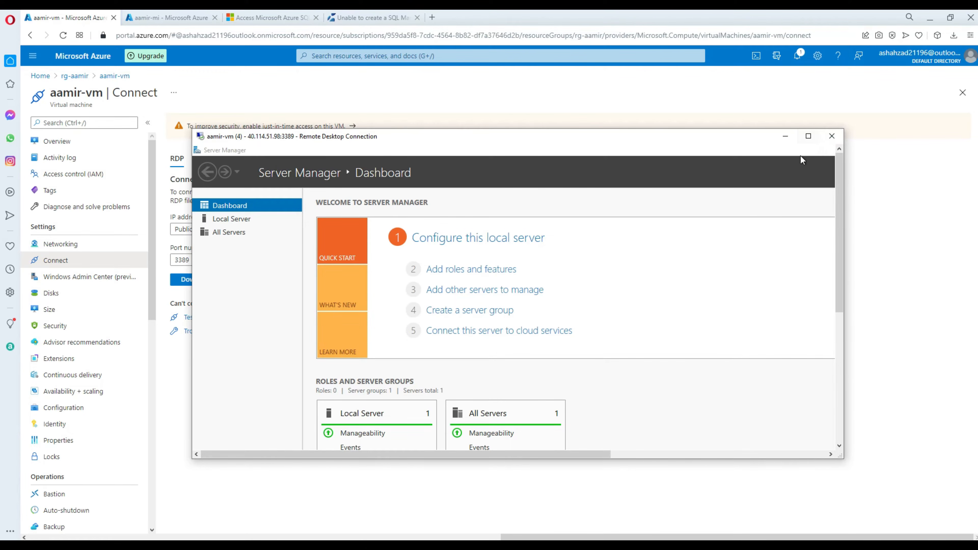
Run the aamir-vm session full screen and close Server Manager.
{"action": "left_click", "coordinate": [808, 136]}
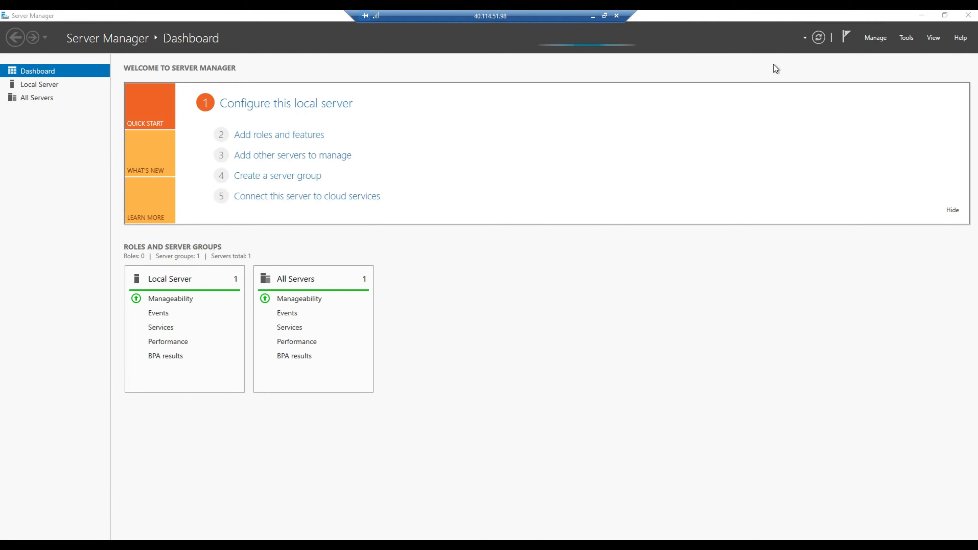
{"action": "left_click", "coordinate": [968, 15]}
{"action": "right_click", "coordinate": [206, 236]}
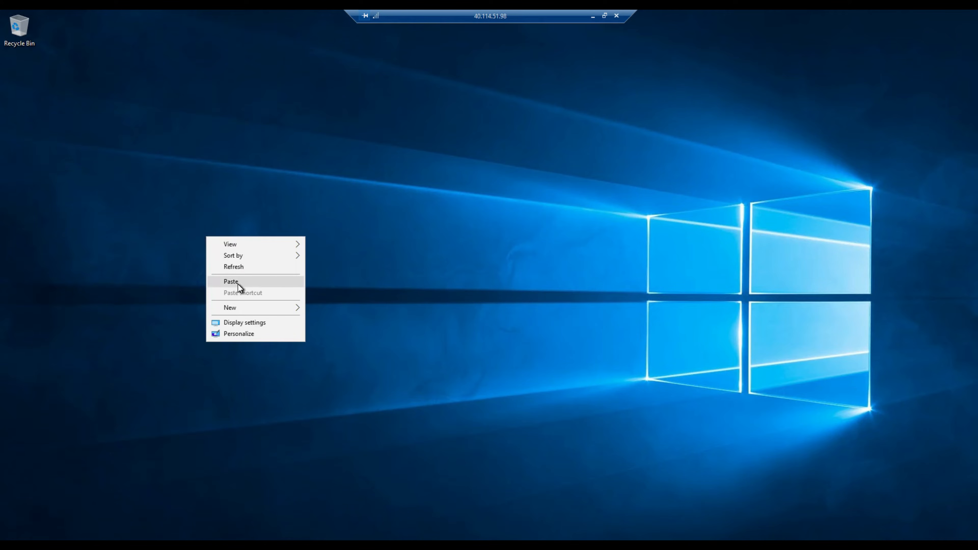
Paste putty.zip onto the aamir-vm desktop and place it below the Recycle Bin.
{"action": "left_click", "coordinate": [122, 134]}
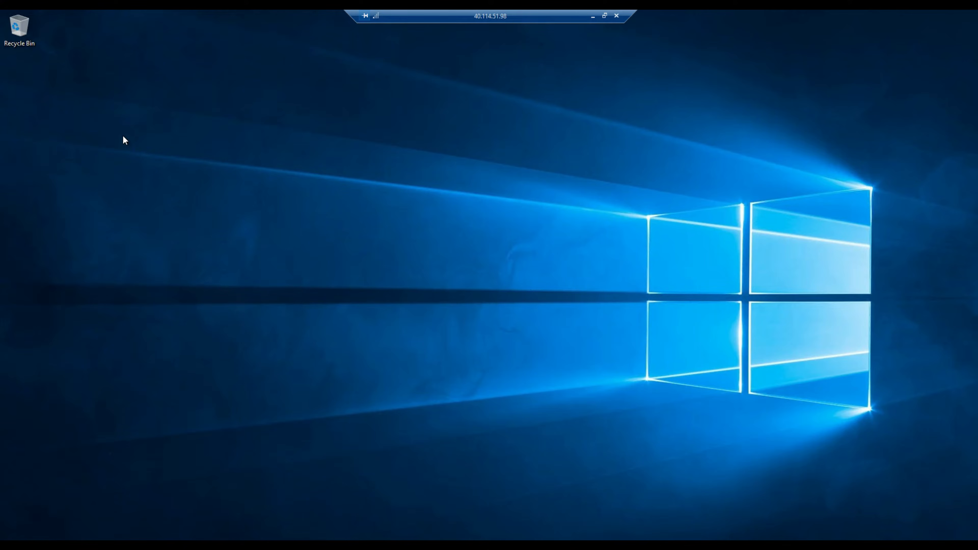
{"action": "right_click", "coordinate": [122, 135]}
{"action": "left_click", "coordinate": [146, 181]}
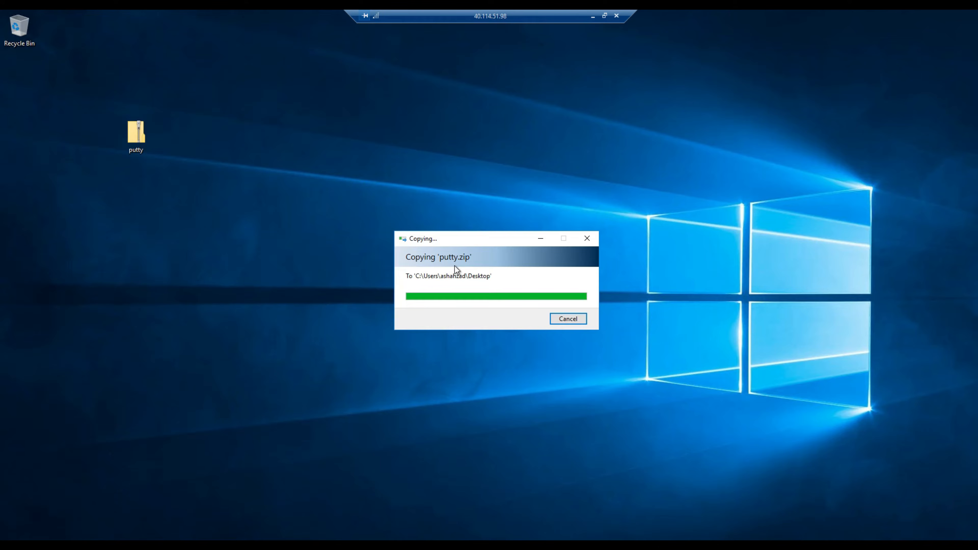
{"action": "left_click_drag", "start_coordinate": [135, 138], "coordinate": [26, 90]}
{"action": "left_click", "coordinate": [49, 91]}
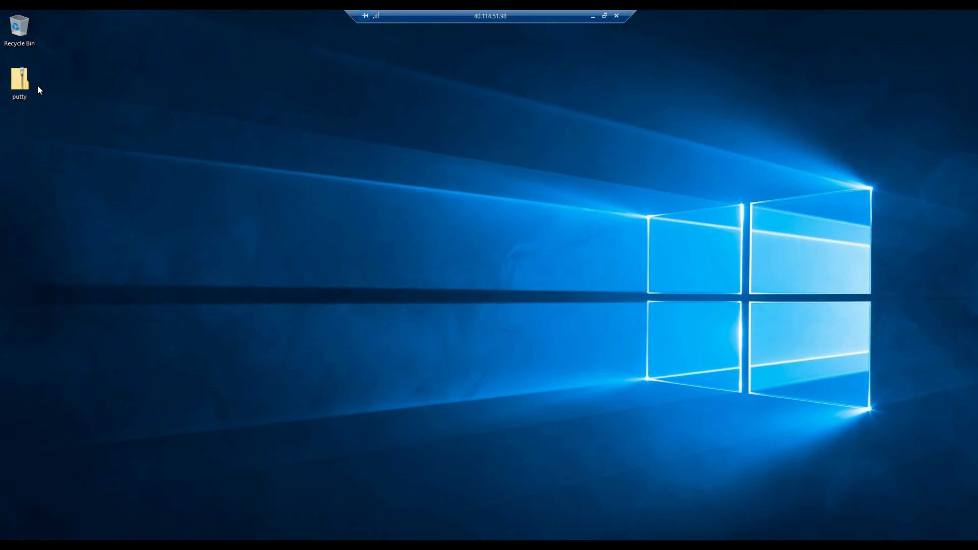
Extract putty.zip into a putty folder and launch PUTTY.exe.
{"action": "double_click", "coordinate": [25, 79]}
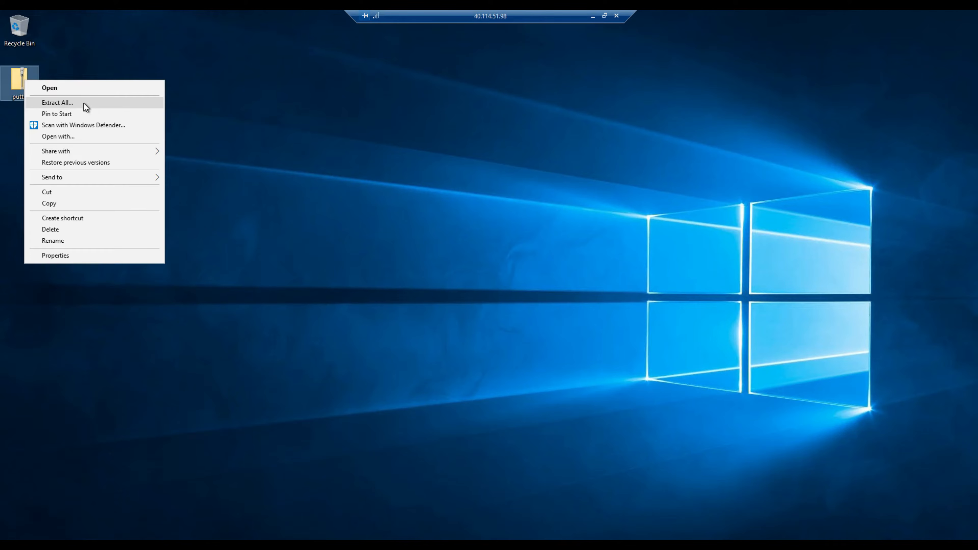
{"action": "left_click", "coordinate": [83, 103]}
{"action": "left_click", "coordinate": [576, 378]}
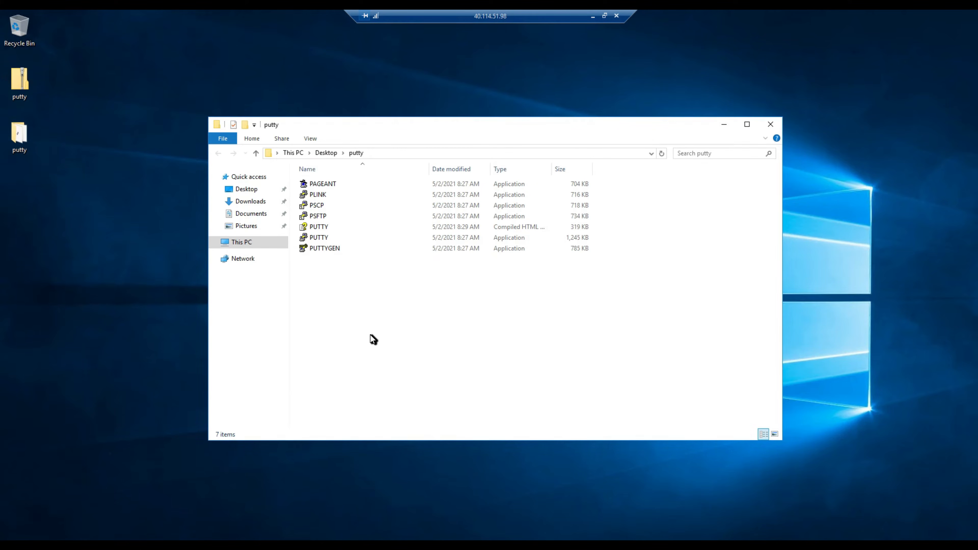
{"action": "left_click", "coordinate": [344, 237]}
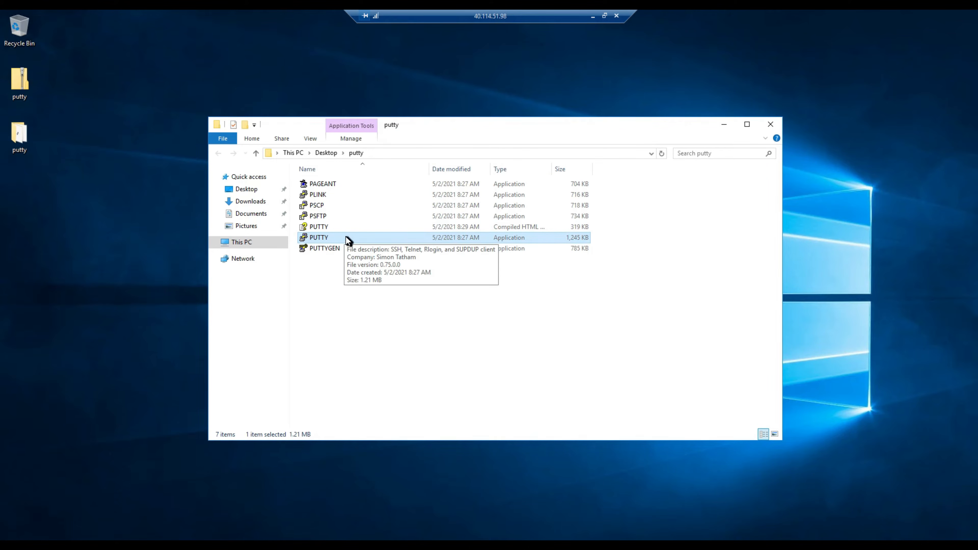
{"action": "double_click", "coordinate": [345, 237]}
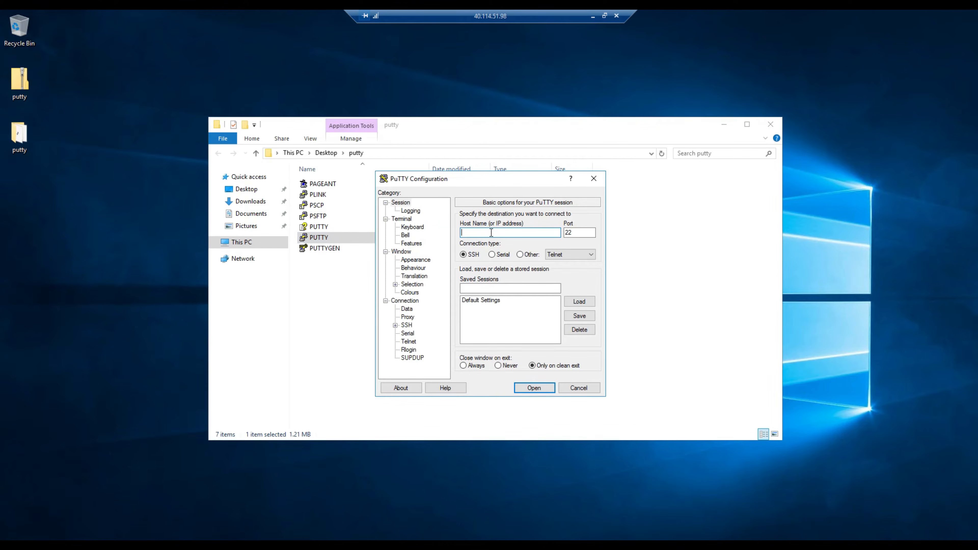
Minimize the remote session and open myVM1 from the Azure portal home page.
{"action": "left_click", "coordinate": [593, 18]}
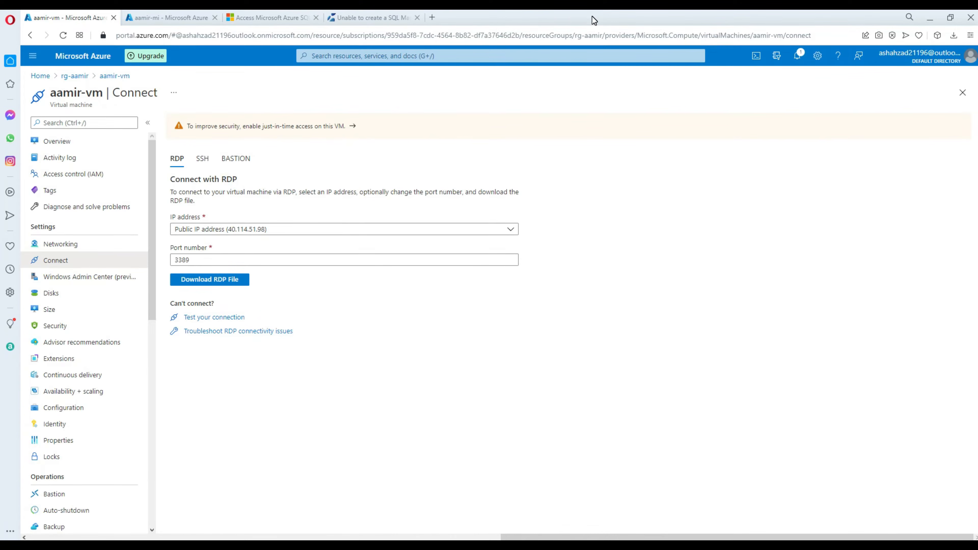
{"action": "left_click", "coordinate": [41, 76]}
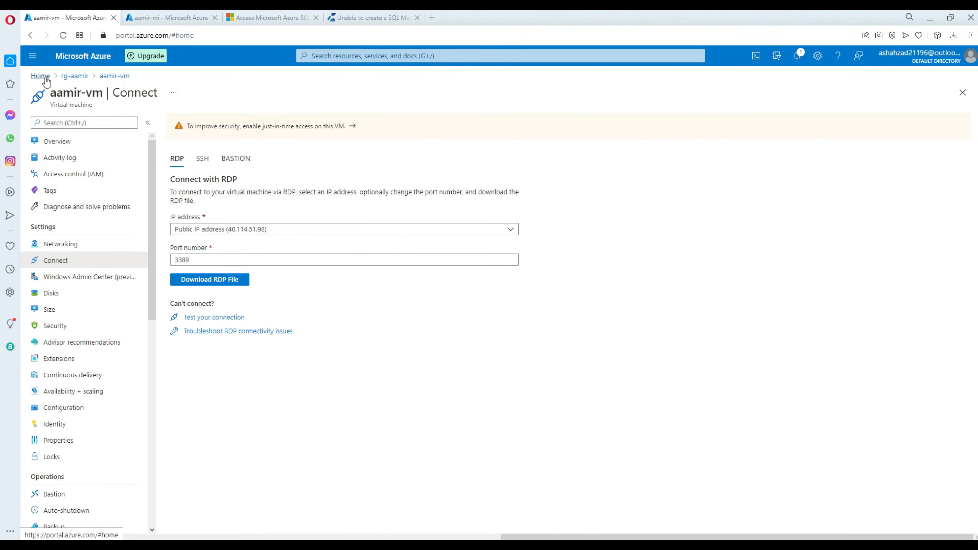
{"action": "left_click", "coordinate": [248, 247]}
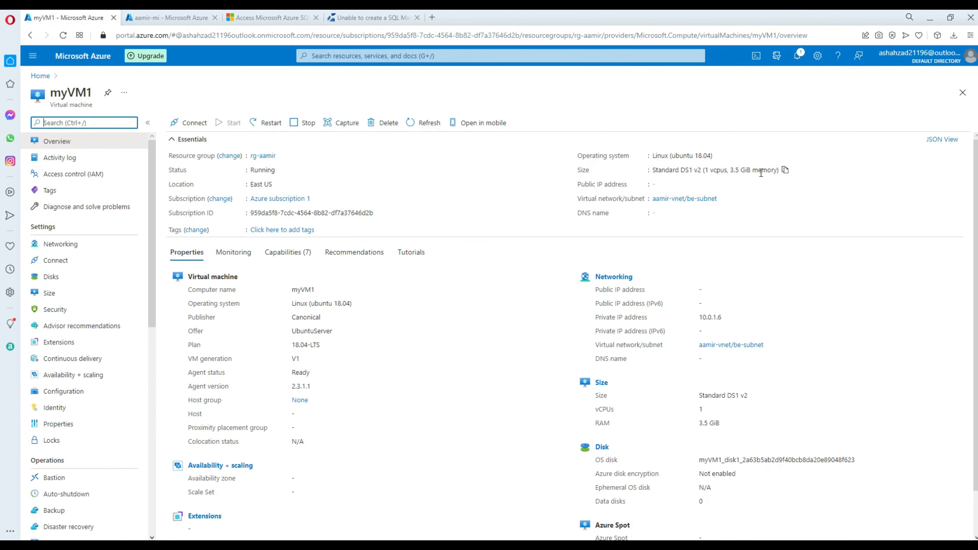
Copy myVM1's private IP address 10.0.1.6 and switch back to the remote session.
{"action": "left_click_drag", "start_coordinate": [724, 317], "coordinate": [699, 318]}
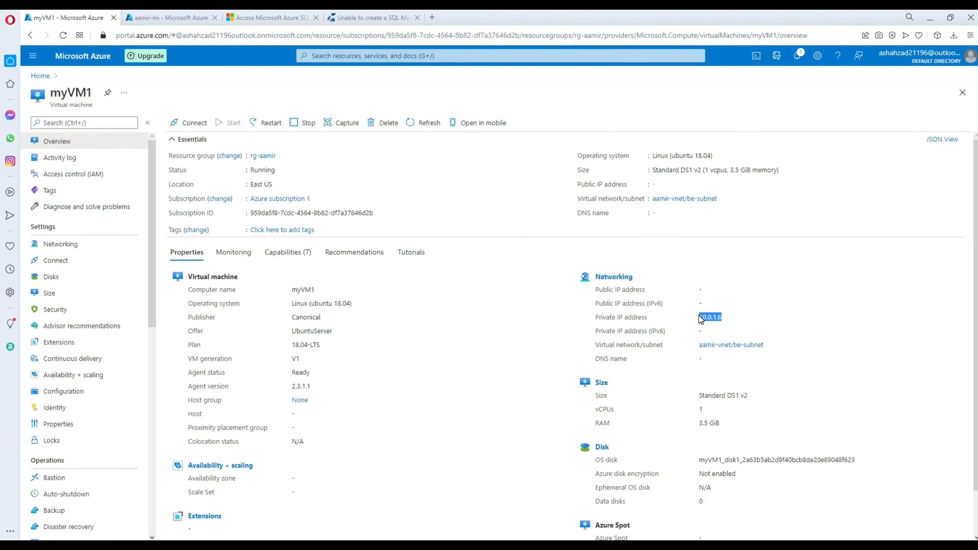
{"action": "right_click", "coordinate": [709, 316]}
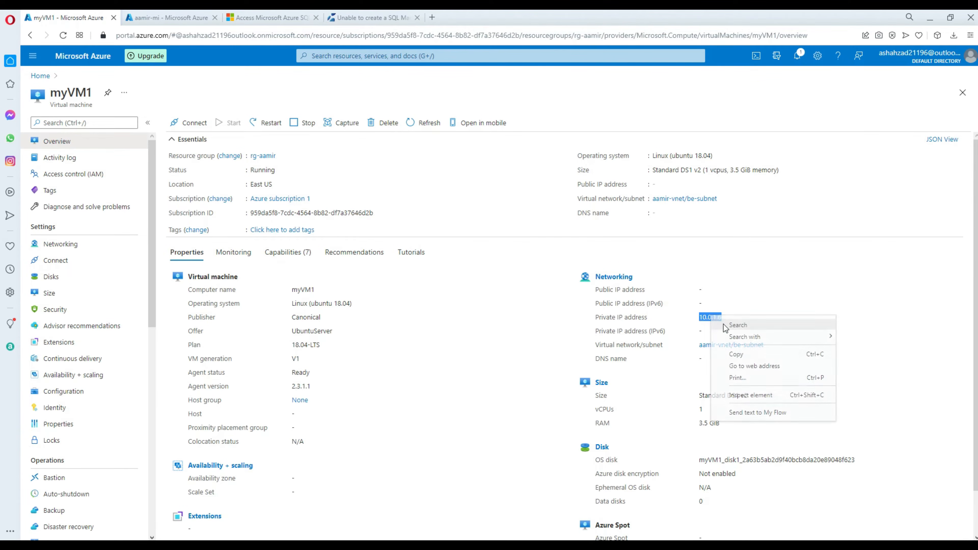
{"action": "left_click", "coordinate": [736, 353]}
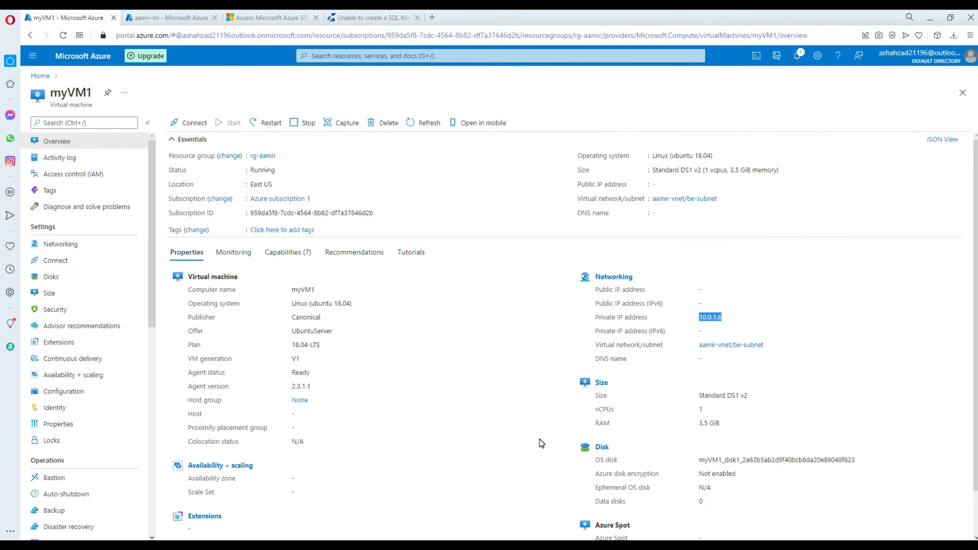
{"action": "key", "text": "alt+Tab"}
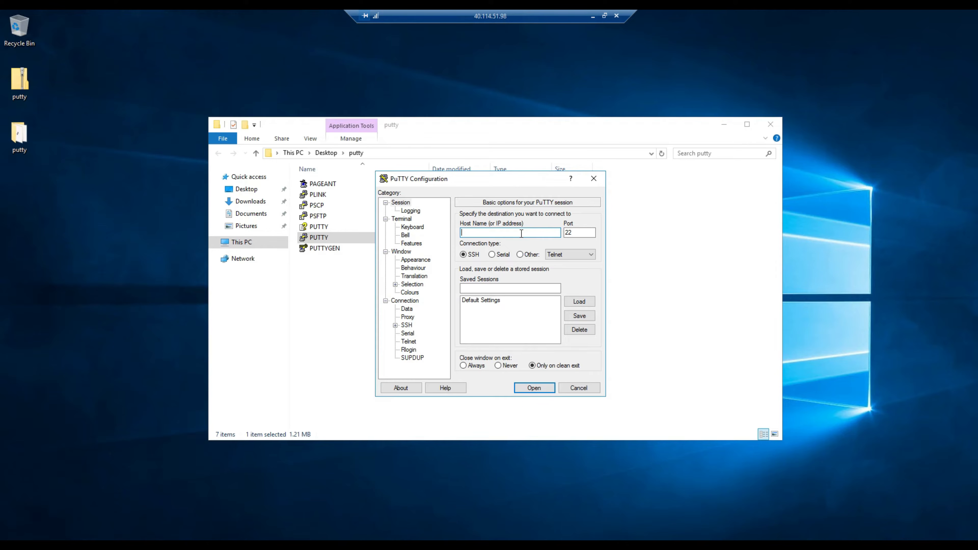
Enter host 10.0.1.6 in PuTTY and open the SSH session.
{"action": "left_click", "coordinate": [604, 15]}
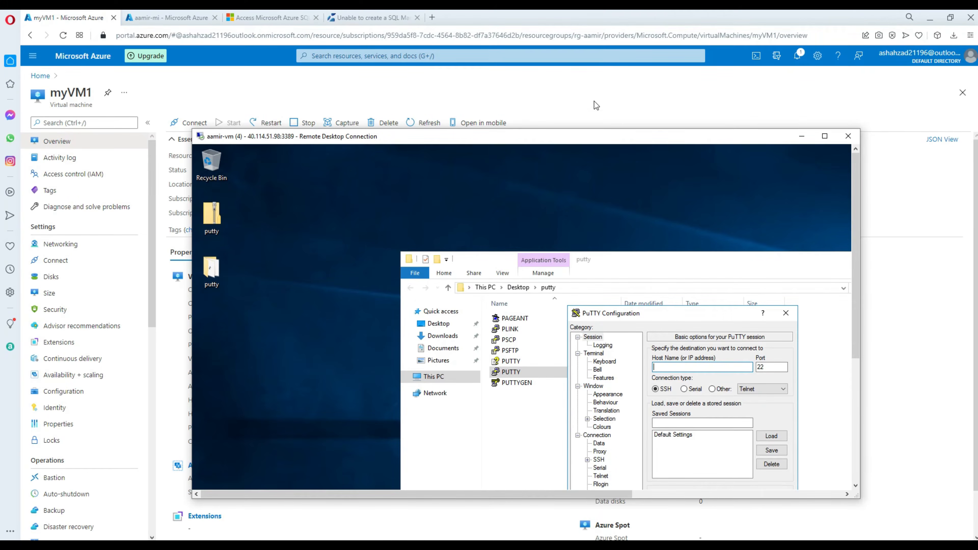
{"action": "left_click_drag", "start_coordinate": [478, 140], "coordinate": [476, 97]}
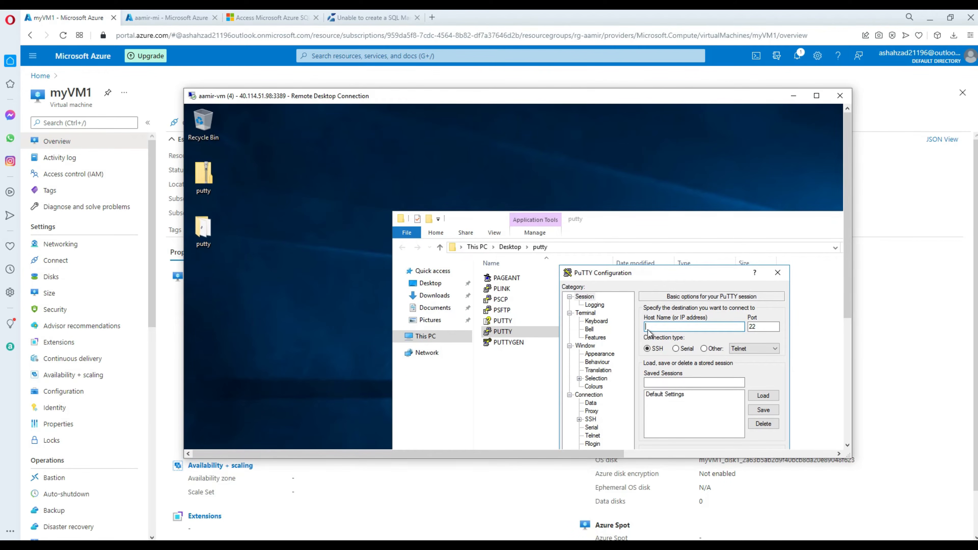
{"action": "type", "text": "10.0.1.6"}
{"action": "left_click_drag", "start_coordinate": [740, 214], "coordinate": [626, 191]}
{"action": "left_click", "coordinate": [816, 95]}
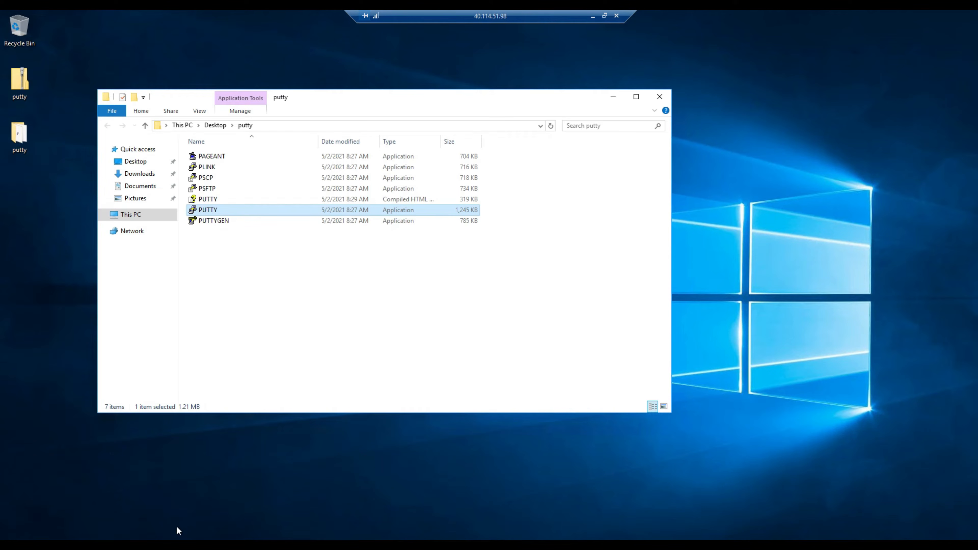
{"action": "key", "text": "alt+Tab"}
{"action": "left_click", "coordinate": [535, 387]}
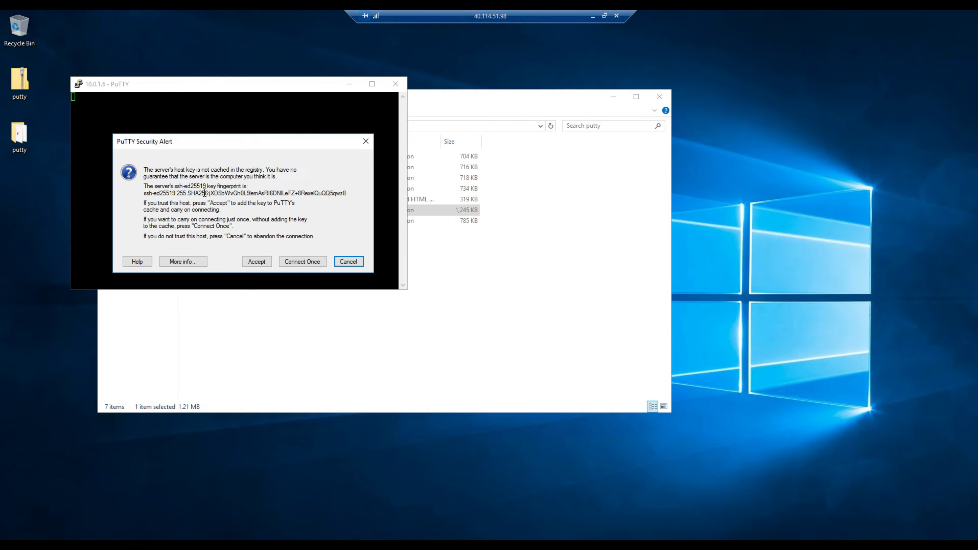
Accept the host key, log in with the account user name and password, and maximize PuTTY.
{"action": "left_click", "coordinate": [257, 262]}
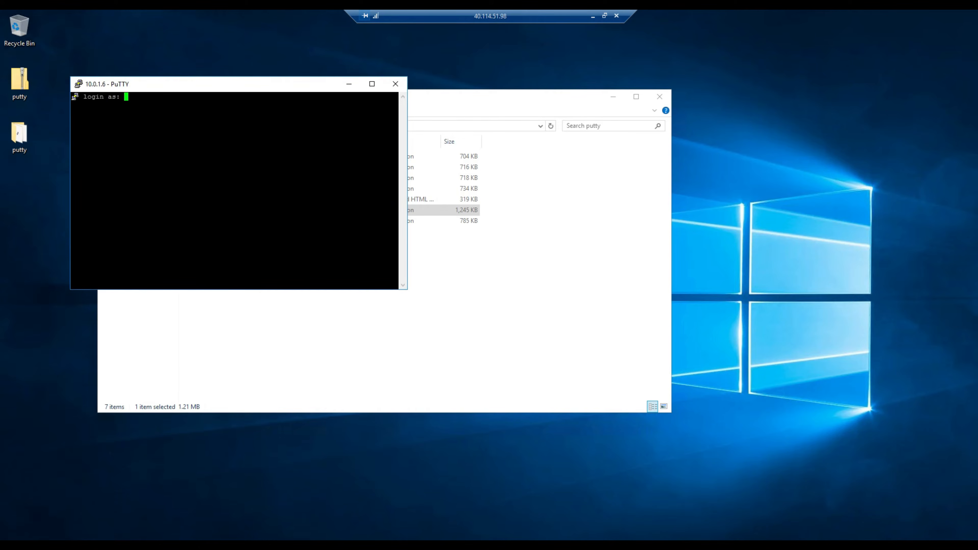
{"action": "type", "text": "ashahzad"}
{"action": "key", "text": "Return"}
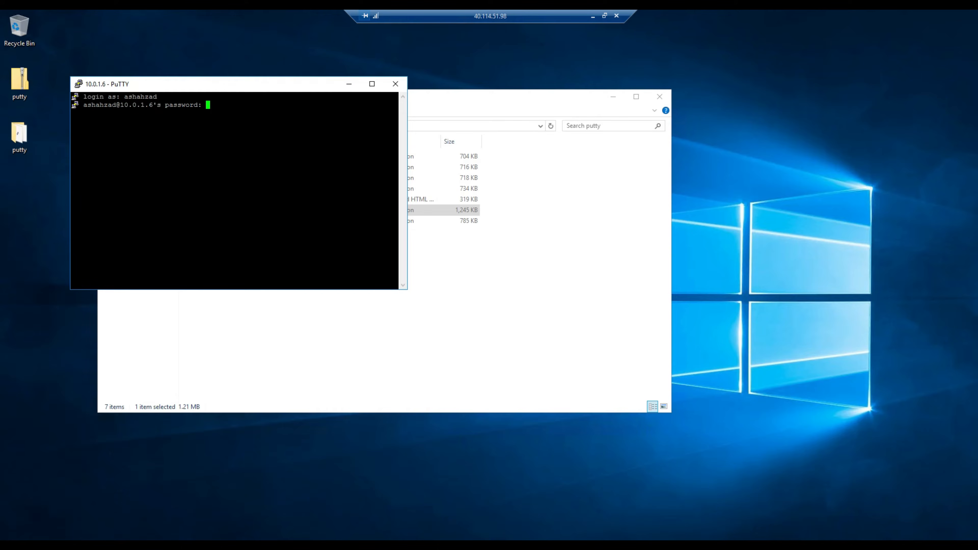
{"action": "key", "text": "Return"}
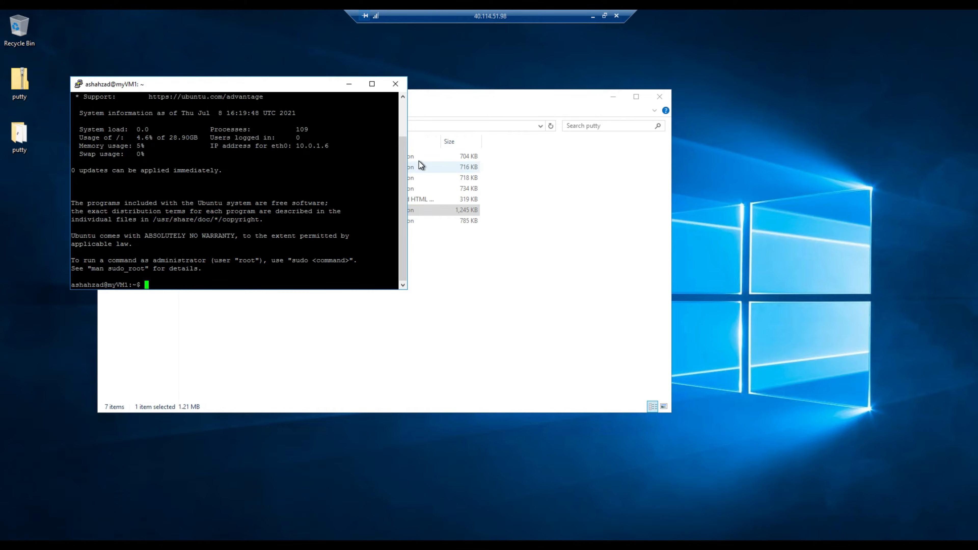
{"action": "left_click", "coordinate": [375, 86]}
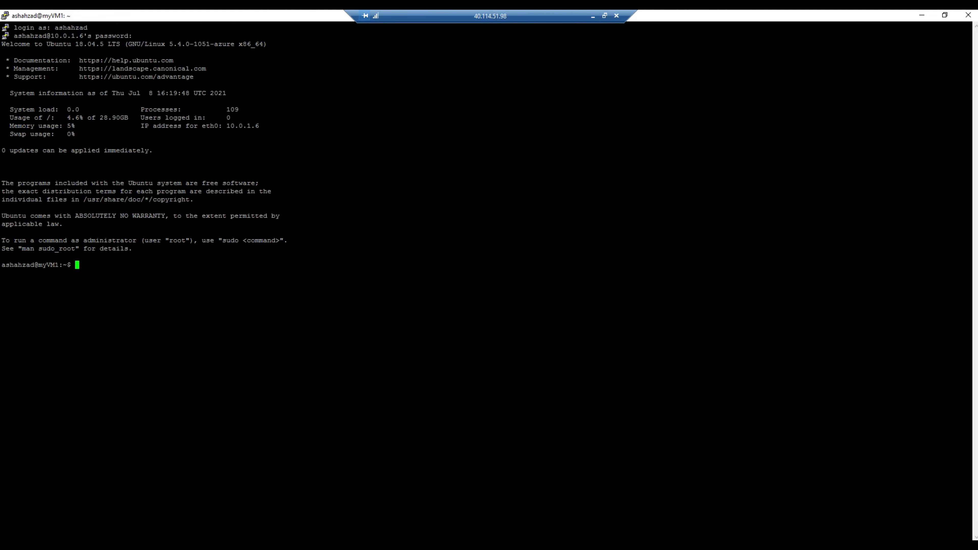
Run ls and pwd, change to / with cd /, then verify with pwd and ls.
{"action": "type", "text": "ls"}
{"action": "key", "text": "Return"}
{"action": "type", "text": "pwd"}
{"action": "key", "text": "Return"}
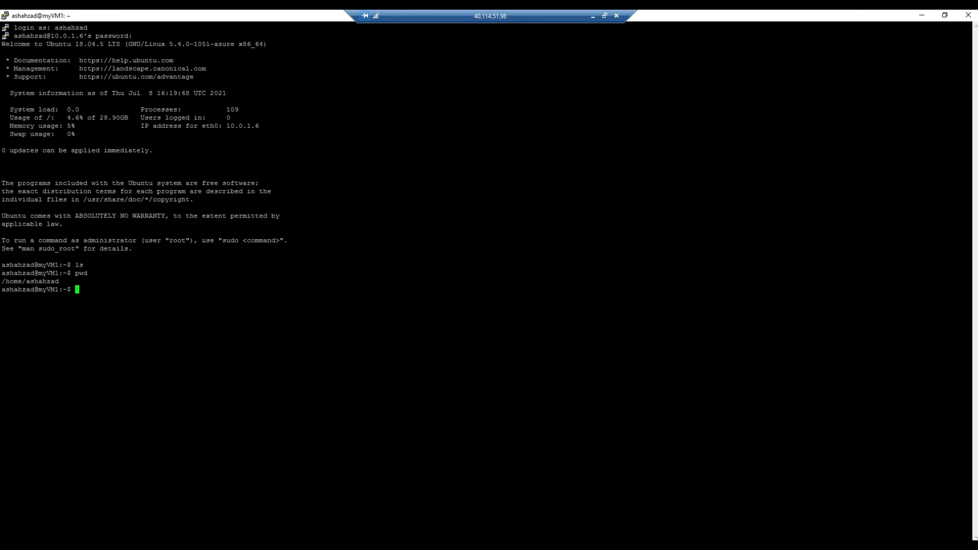
{"action": "type", "text": "cd /"}
{"action": "key", "text": "Return"}
{"action": "type", "text": "sudo"}
{"action": "key", "text": "BackSpace"}
{"action": "key", "text": "BackSpace"}
{"action": "key", "text": "BackSpace"}
{"action": "key", "text": "BackSpace"}
{"action": "type", "text": "pwd"}
{"action": "key", "text": "Return"}
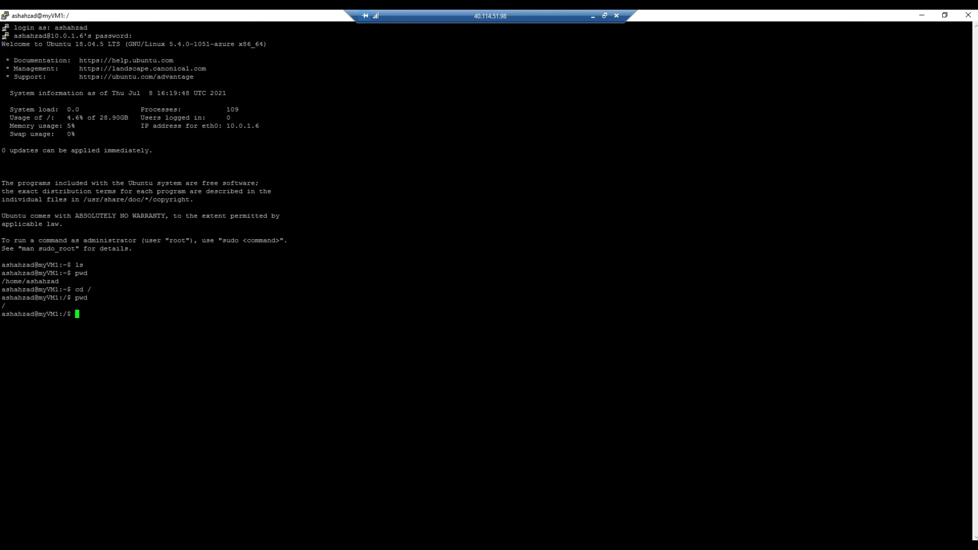
{"action": "type", "text": "ls"}
{"action": "key", "text": "Return"}
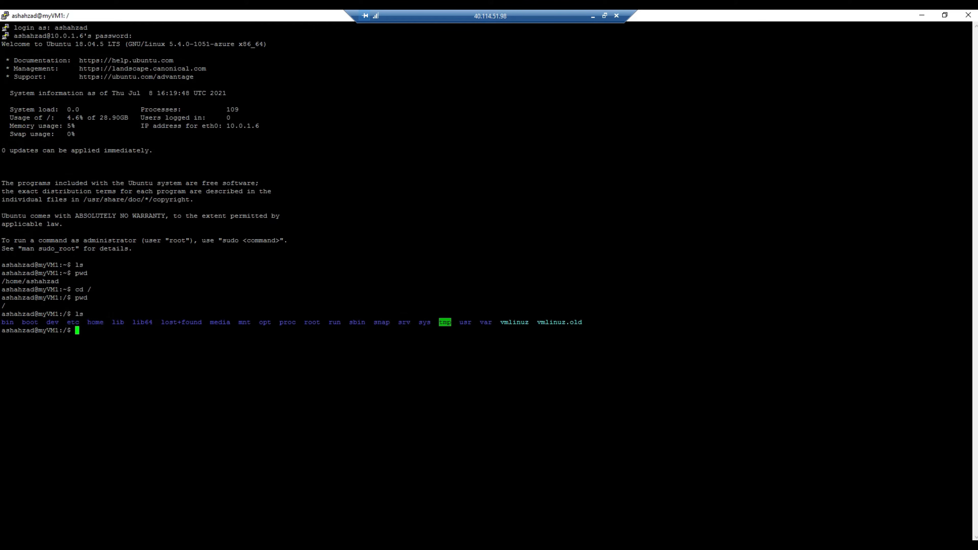
Switch to root with sudo su, list the directory, then restore the remote window.
{"action": "type", "text": "sudo su"}
{"action": "key", "text": "Return"}
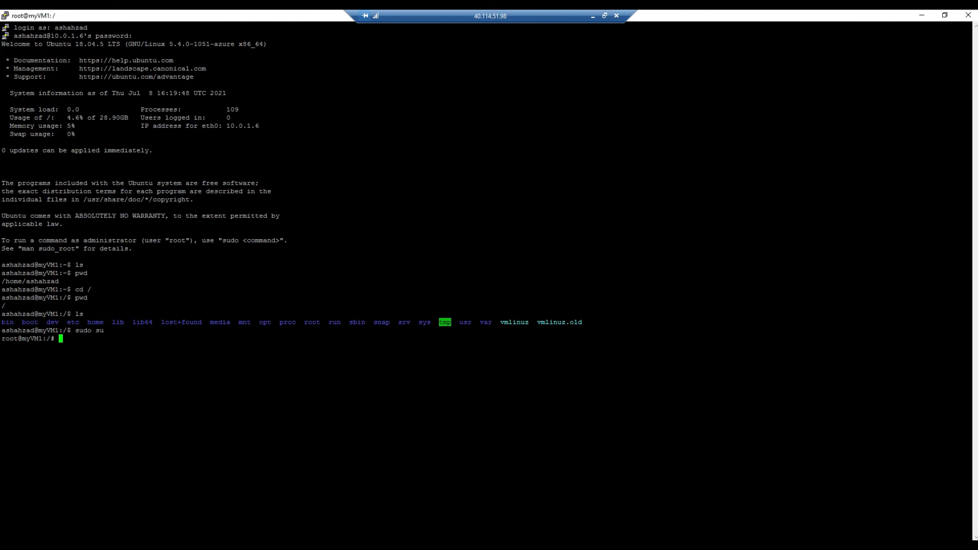
{"action": "type", "text": "ls"}
{"action": "key", "text": "Return"}
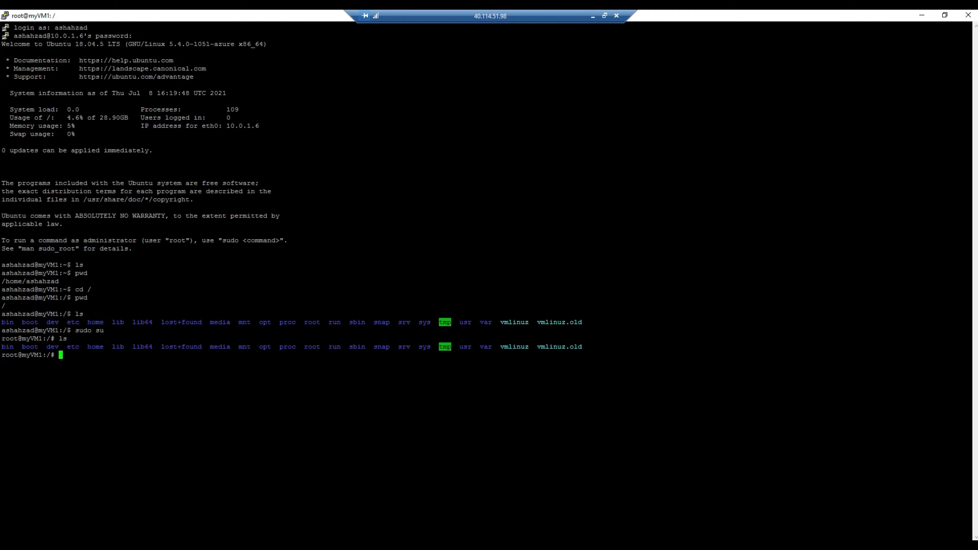
{"action": "left_click", "coordinate": [604, 16]}
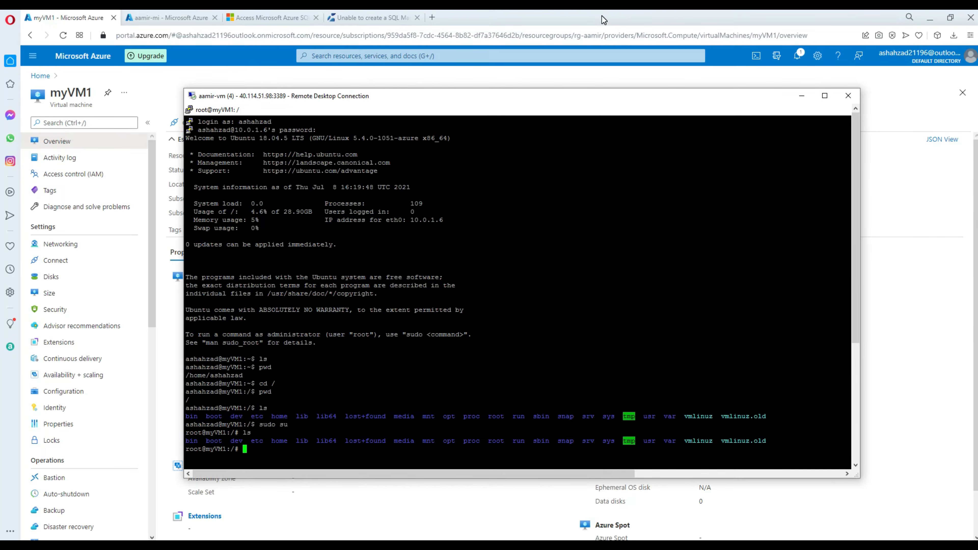
Open the ip_fwd.sh script on GitHub from the docs article link.
{"action": "left_click", "coordinate": [475, 22]}
{"action": "left_click", "coordinate": [297, 18]}
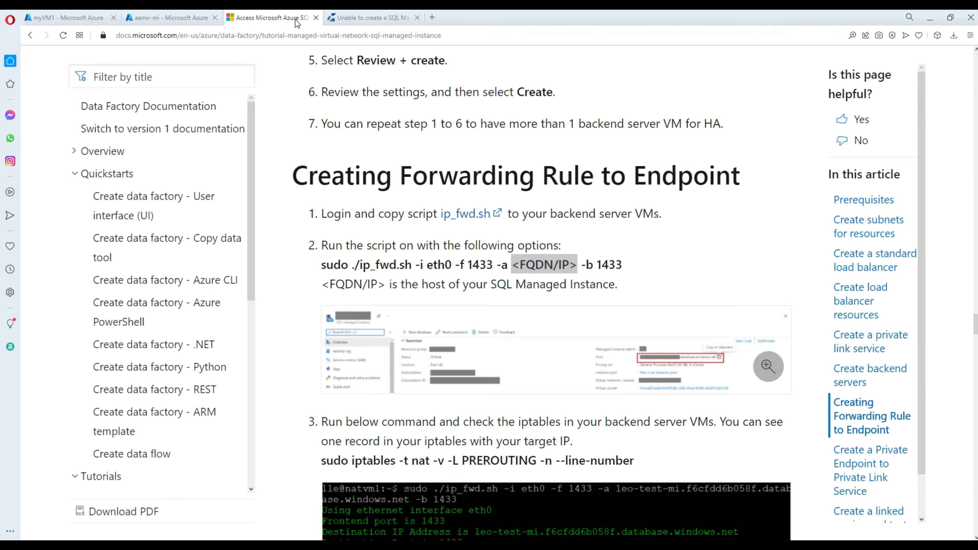
{"action": "left_click", "coordinate": [667, 247]}
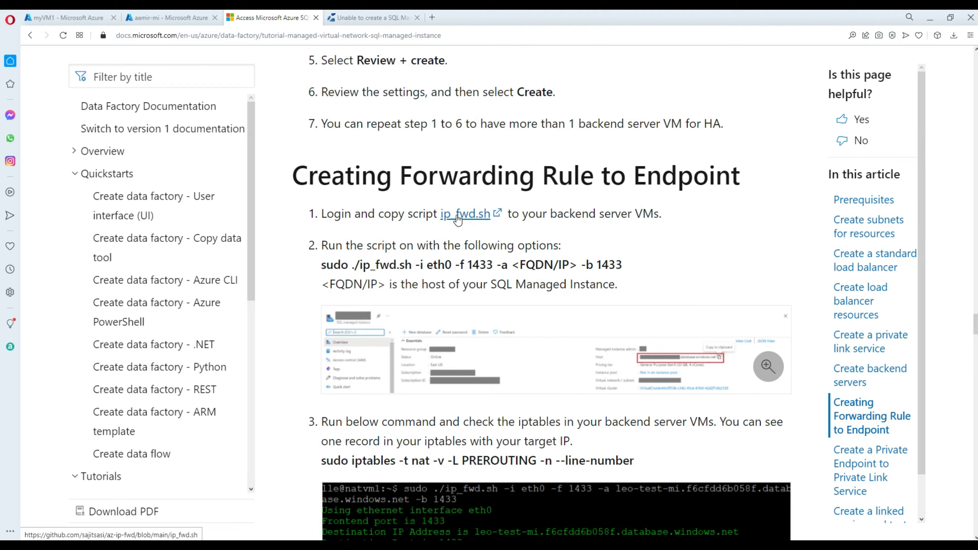
{"action": "left_click", "coordinate": [457, 218]}
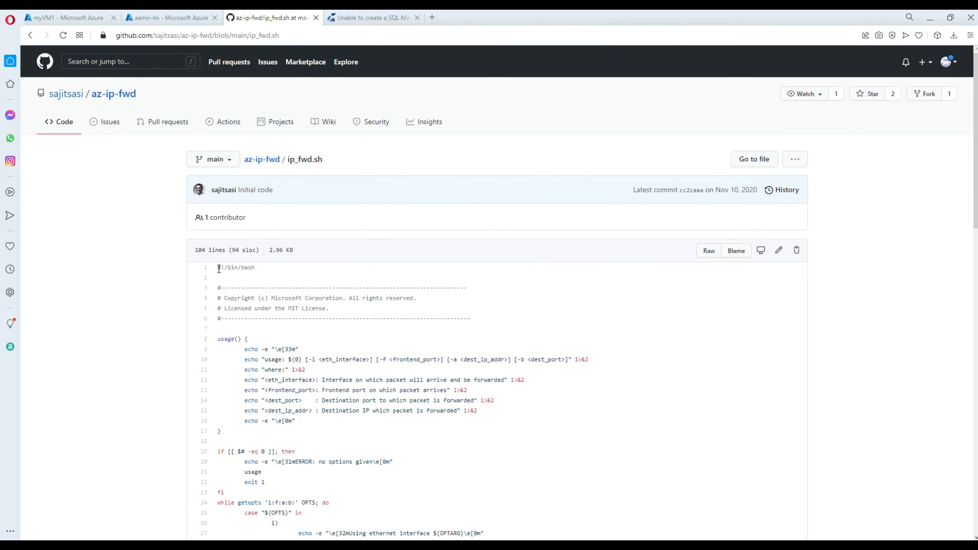
Select and copy all 104 lines of ip_fwd.sh, then return to the remote session.
{"action": "left_click_drag", "start_coordinate": [219, 268], "coordinate": [318, 461]}
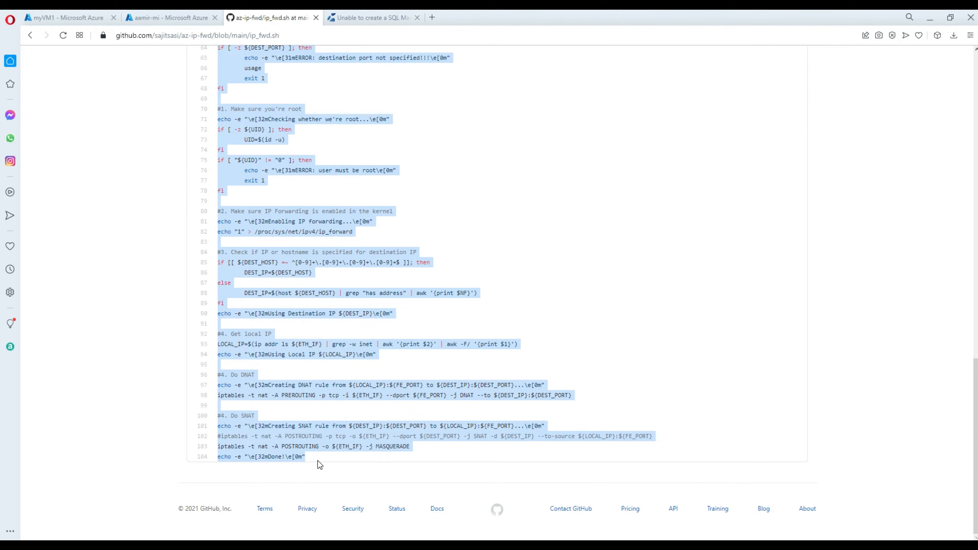
{"action": "right_click", "coordinate": [295, 292]}
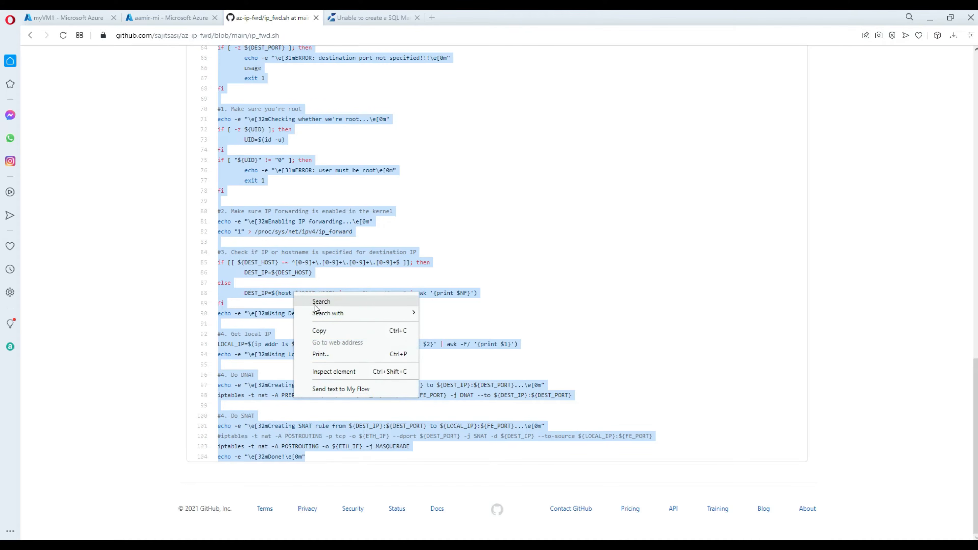
{"action": "left_click", "coordinate": [331, 332]}
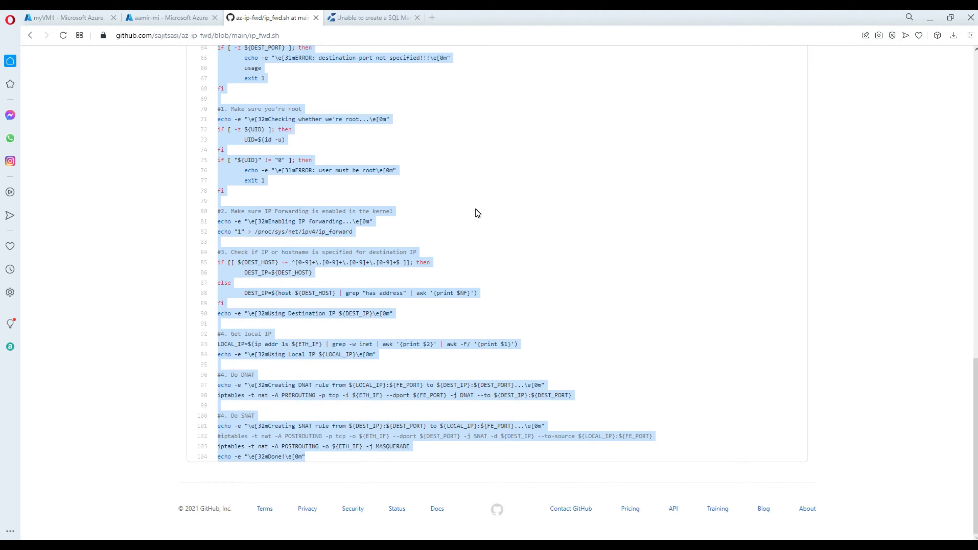
{"action": "key", "text": "alt+Tab"}
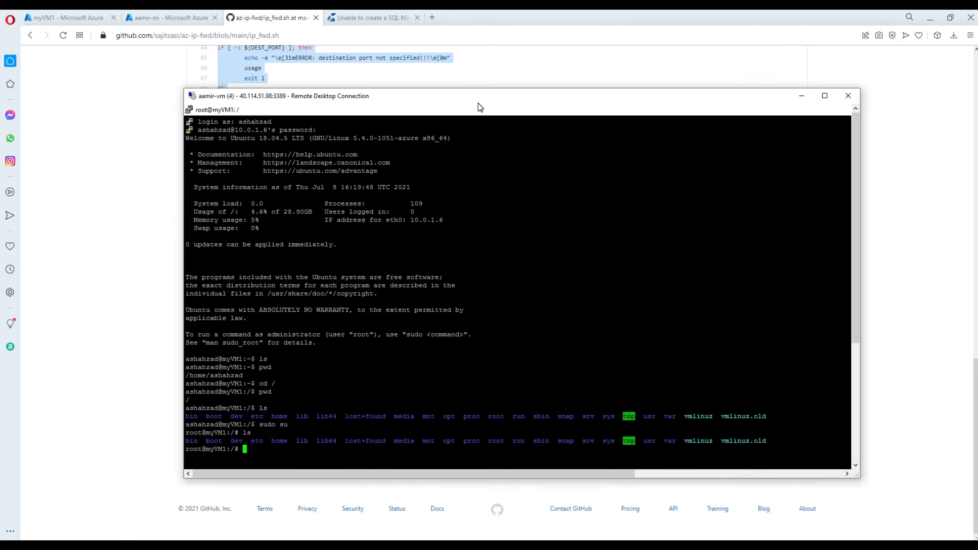
Clear the terminal and run sudo vim ip_fwd.sh.
{"action": "left_click_drag", "start_coordinate": [477, 102], "coordinate": [471, 79]}
{"action": "double_click", "coordinate": [400, 430]}
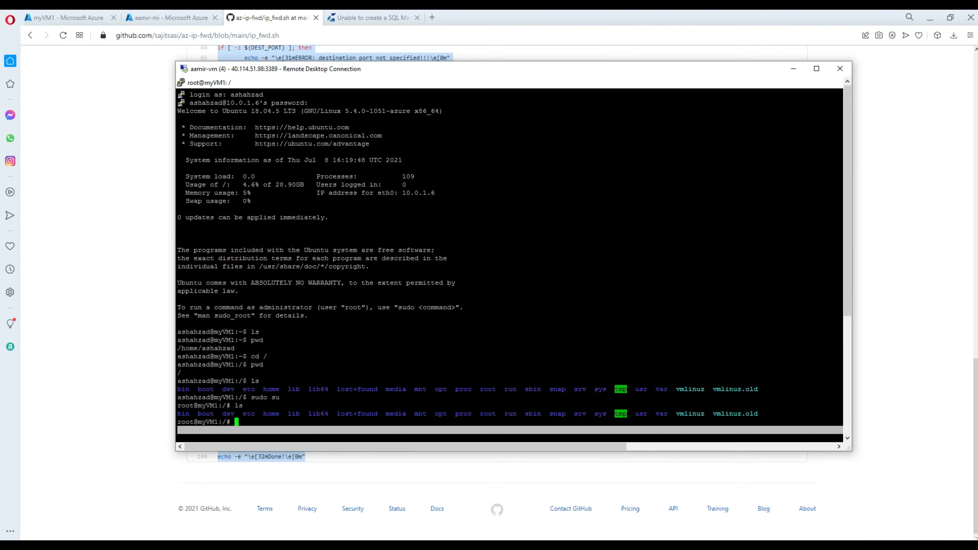
{"action": "left_click", "coordinate": [577, 293]}
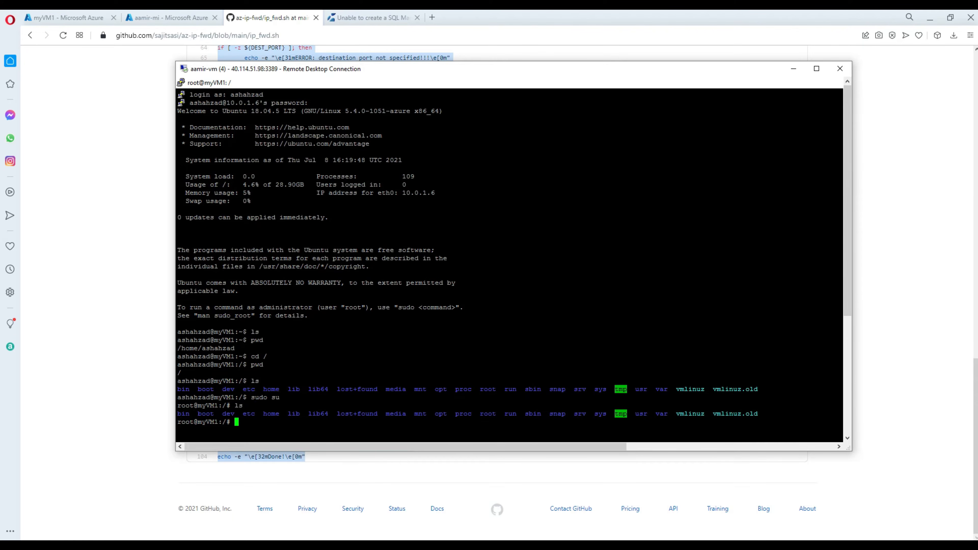
{"action": "type", "text": "clear"}
{"action": "key", "text": "Return"}
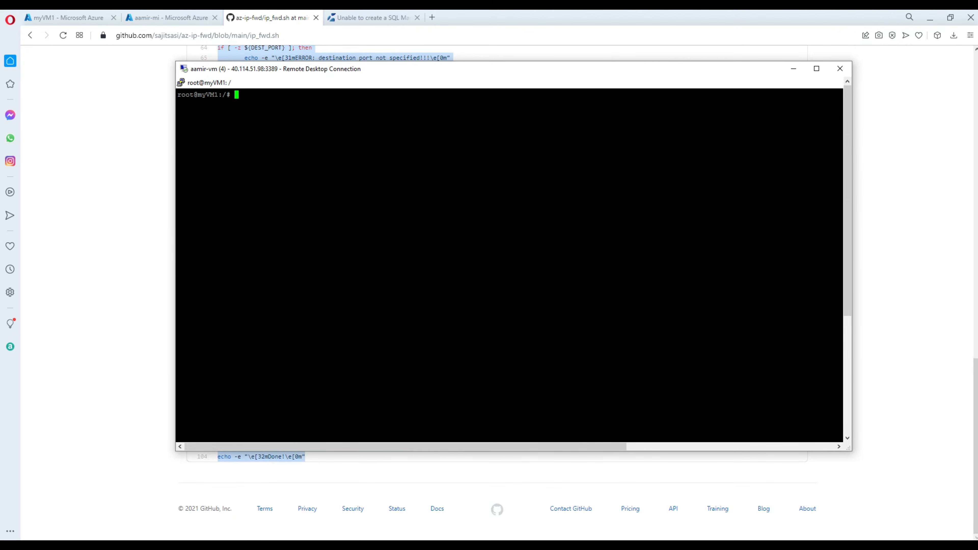
{"action": "type", "text": "sudo vim ip_fwd.sh"}
{"action": "key", "text": "Return"}
Start a new line in the empty buffer, then quit vim without saving.
{"action": "key", "text": "o"}
{"action": "scroll", "coordinate": [509, 265], "scroll_direction": "up", "scroll_amount": 3}
{"action": "scroll", "coordinate": [509, 265], "scroll_direction": "down", "scroll_amount": 5}
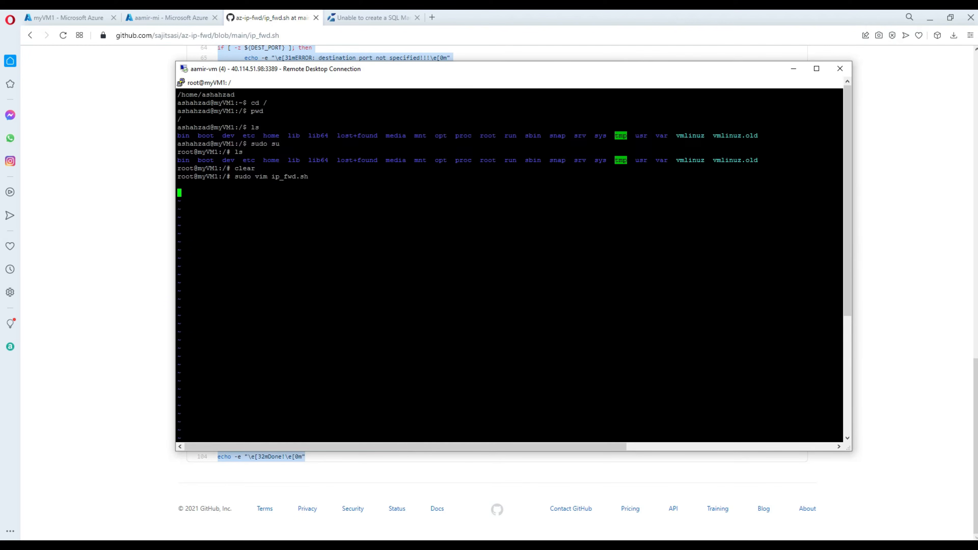
{"action": "scroll", "coordinate": [509, 265], "scroll_direction": "up", "scroll_amount": 5}
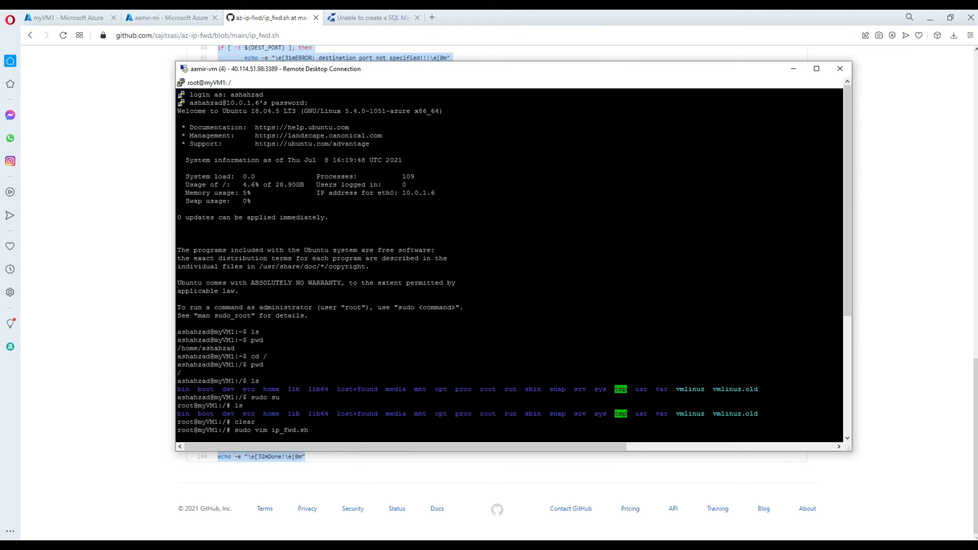
{"action": "scroll", "coordinate": [509, 265], "scroll_direction": "down", "scroll_amount": 5}
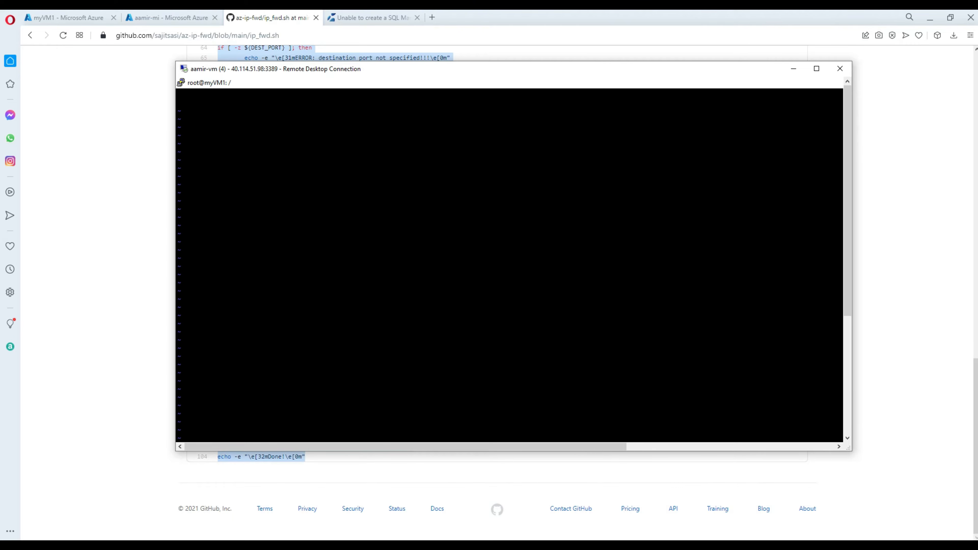
{"action": "key", "text": "Return"}
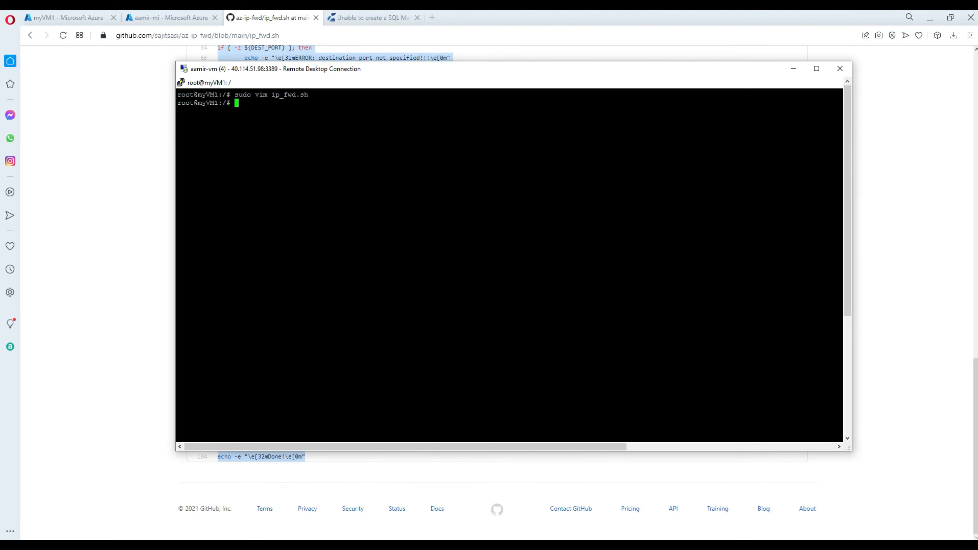
Recopy the ip_fwd.sh code from GitHub and reopen ip_fwd.sh in vim.
{"action": "right_click", "coordinate": [304, 55]}
{"action": "left_click", "coordinate": [335, 92]}
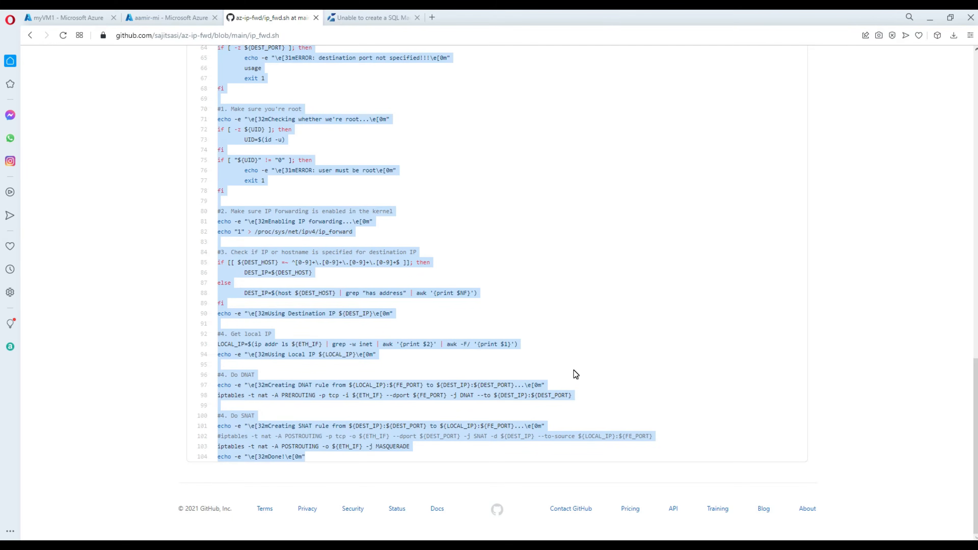
{"action": "key", "text": "alt+Tab"}
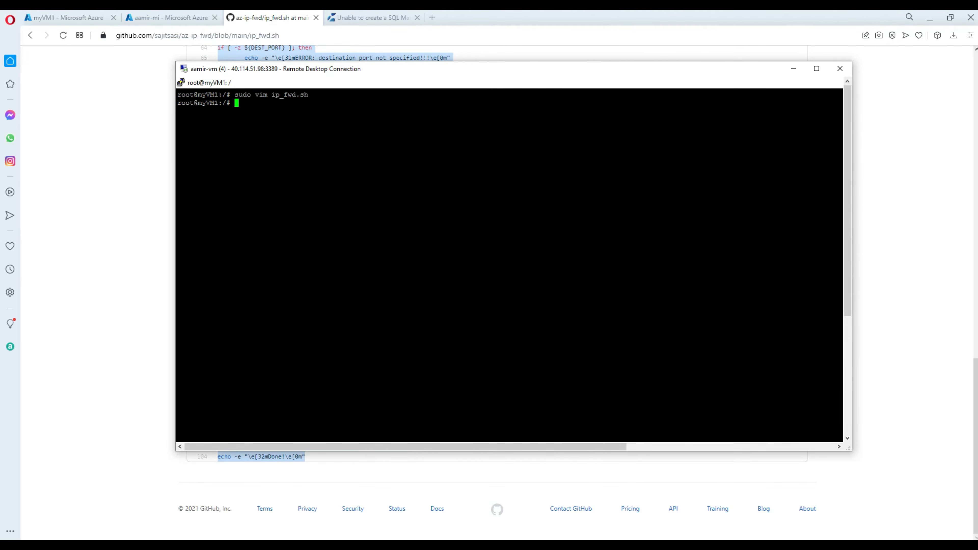
{"action": "key", "text": "Up"}
{"action": "key", "text": "Return"}
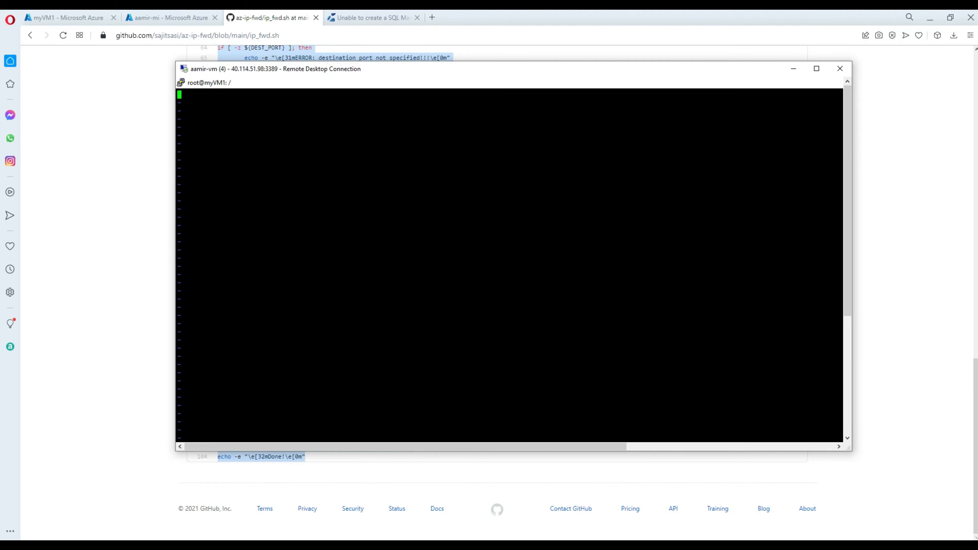
Paste the forwarding script into the empty ip_fwd.sh buffer and save it with :wq!
{"action": "key", "text": "shift+Insert"}
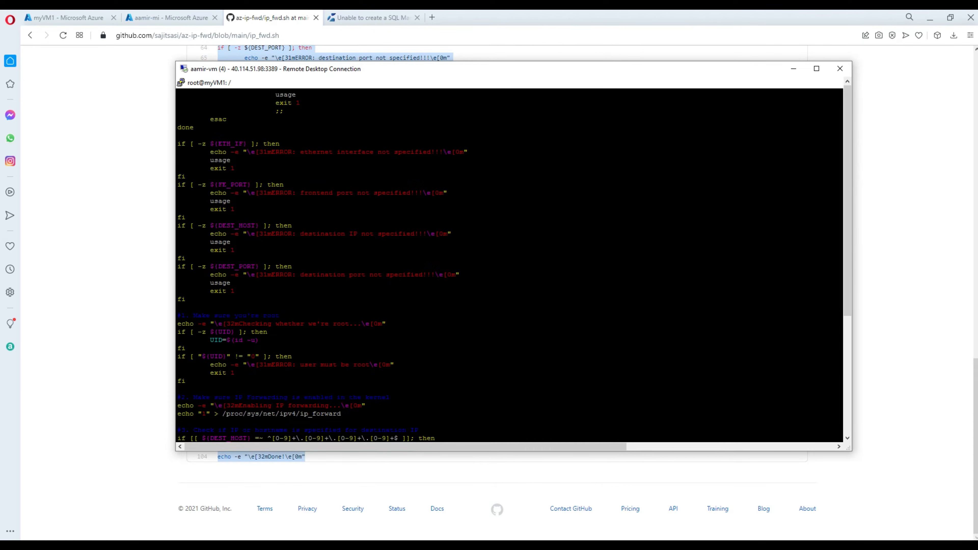
{"action": "left_click_drag", "start_coordinate": [848, 260], "coordinate": [850, 389]}
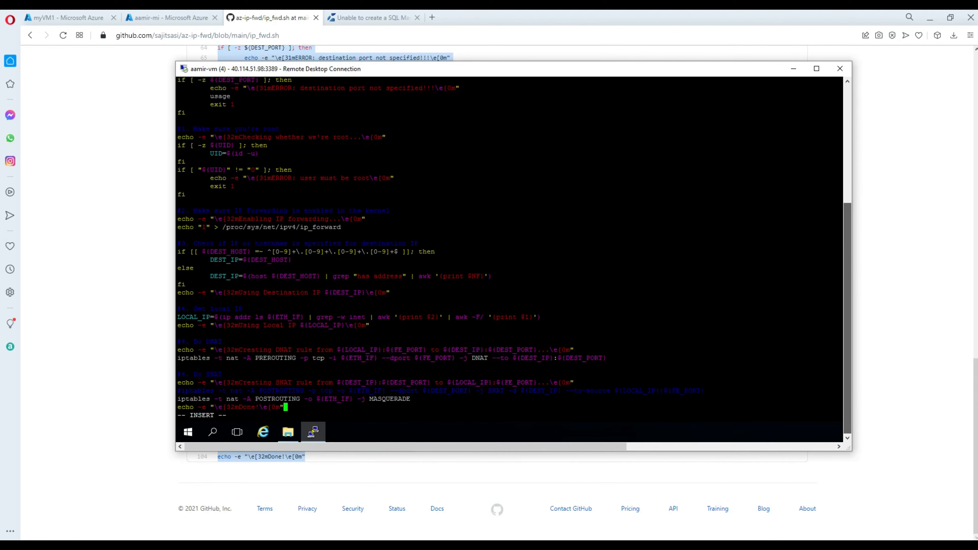
{"action": "key", "text": "Escape"}
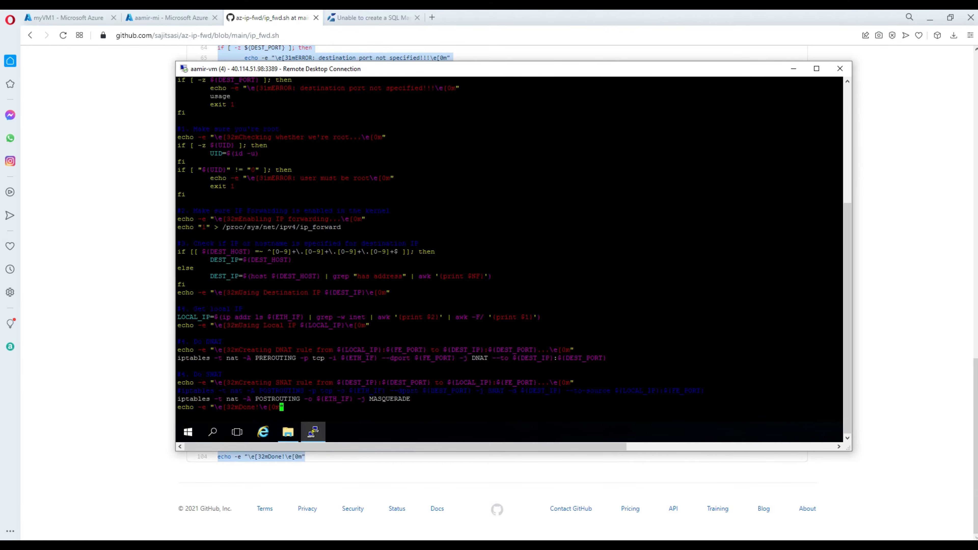
{"action": "type", "text": ":wq!"}
{"action": "key", "text": "Return"}
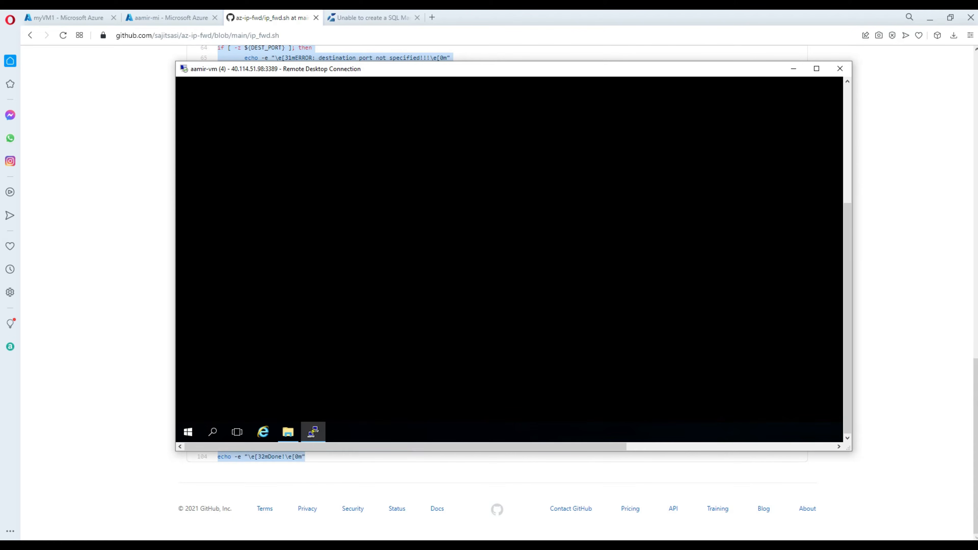
Display the saved ip_fwd.sh contents with cat to check the script.
{"action": "left_click_drag", "start_coordinate": [848, 233], "coordinate": [828, 119]}
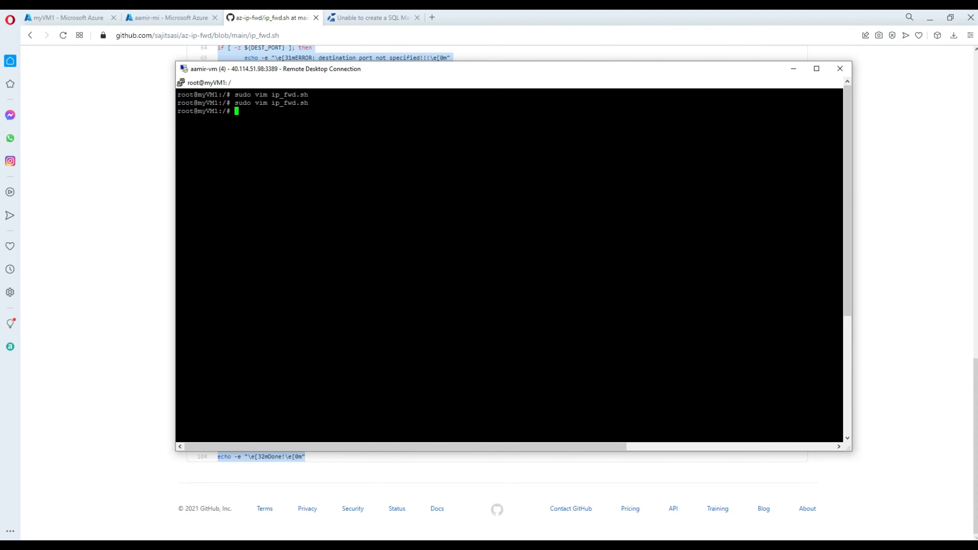
{"action": "type", "text": "cat"}
{"action": "left_click_drag", "start_coordinate": [841, 103], "coordinate": [257, 103]}
{"action": "right_click", "coordinate": [257, 103]}
{"action": "key", "text": "Return"}
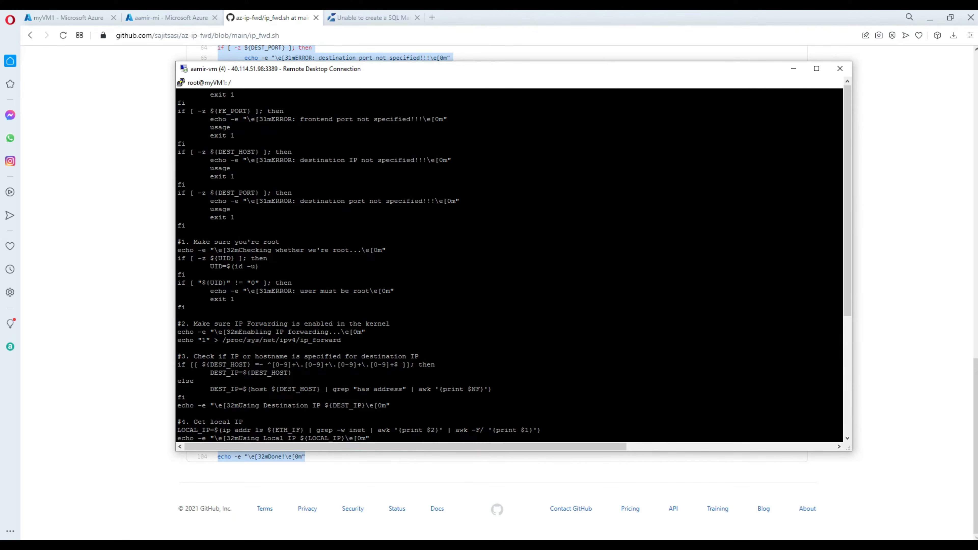
{"action": "key", "text": "Return"}
{"action": "key", "text": "Return"}
{"action": "key", "text": "Return"}
{"action": "key", "text": "Return"}
{"action": "key", "text": "Return"}
{"action": "key", "text": "Return"}
{"action": "key", "text": "Return"}
{"action": "key", "text": "Return"}
{"action": "key", "text": "Return"}
{"action": "key", "text": "Return"}
{"action": "key", "text": "Return"}
{"action": "key", "text": "Return"}
{"action": "key", "text": "Return"}
{"action": "key", "text": "Return"}
{"action": "key", "text": "Return"}
{"action": "key", "text": "Return"}
{"action": "key", "text": "Return"}
{"action": "key", "text": "Return"}
{"action": "key", "text": "Return"}
{"action": "key", "text": "Return"}
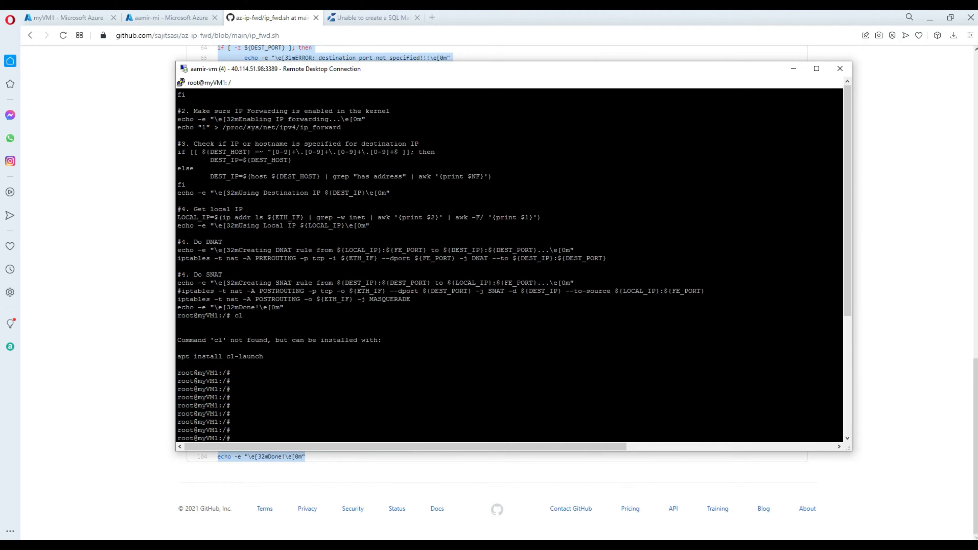
{"action": "key", "text": "Return"}
{"action": "key", "text": "Return"}
{"action": "key", "text": "Return"}
{"action": "key", "text": "Return"}
{"action": "key", "text": "Return"}
{"action": "key", "text": "Return"}
{"action": "key", "text": "Return"}
{"action": "key", "text": "Return"}
{"action": "key", "text": "Return"}
{"action": "key", "text": "Return"}
{"action": "key", "text": "Return"}
Clear the terminal and list the root folder's files with ls.
{"action": "key", "text": "ctrl+l"}
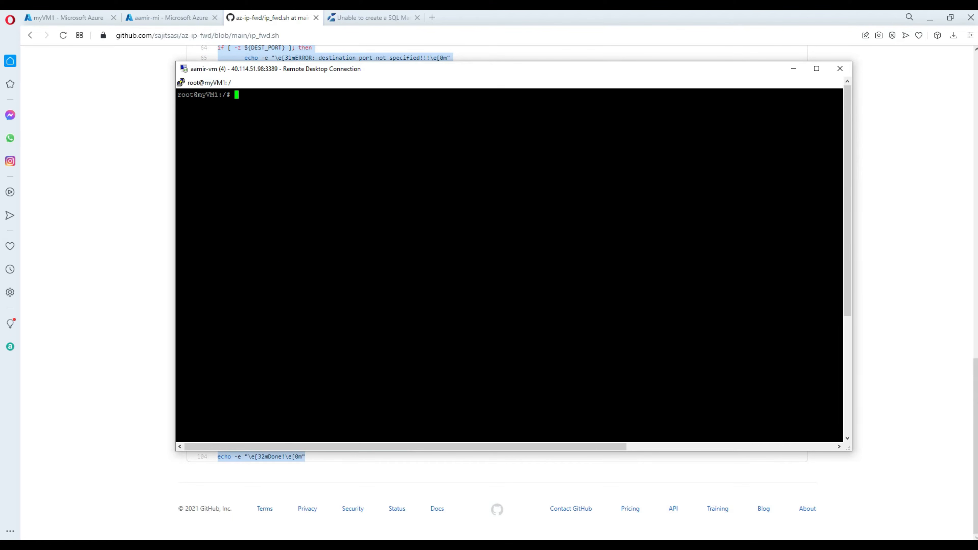
{"action": "type", "text": "ls"}
{"action": "key", "text": "Return"}
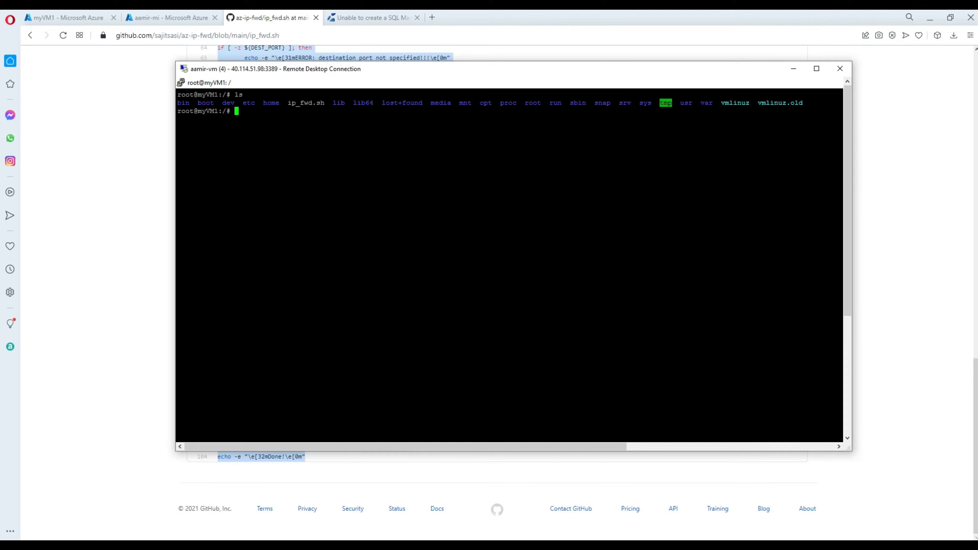
{"action": "double_click", "coordinate": [318, 104]}
{"action": "left_click", "coordinate": [319, 127]}
Make ip_fwd.sh executable with chmod +x and confirm it in a new ls listing.
{"action": "type", "text": "chmod +x"}
{"action": "left_click_drag", "start_coordinate": [325, 103], "coordinate": [288, 102]}
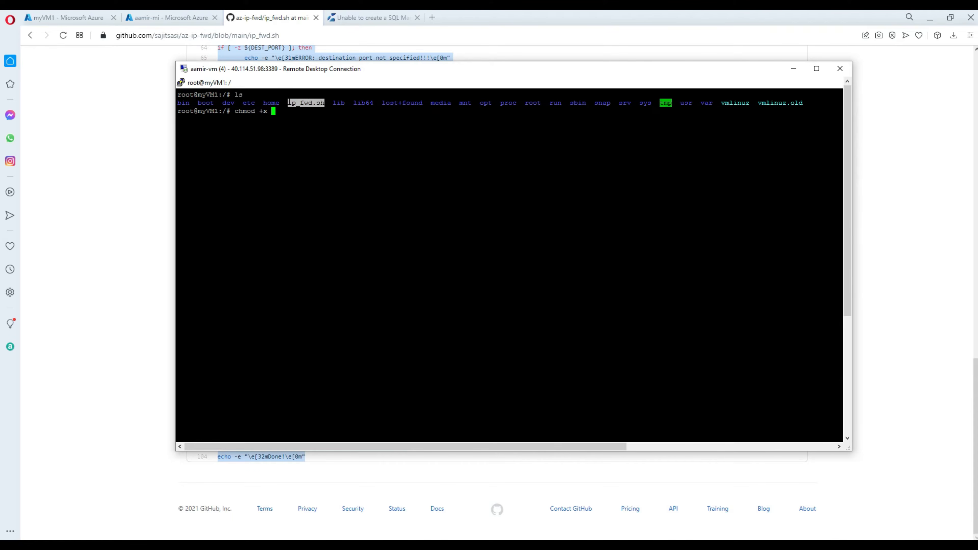
{"action": "right_click", "coordinate": [287, 103]}
{"action": "key", "text": "Return"}
{"action": "type", "text": "ls"}
{"action": "key", "text": "Return"}
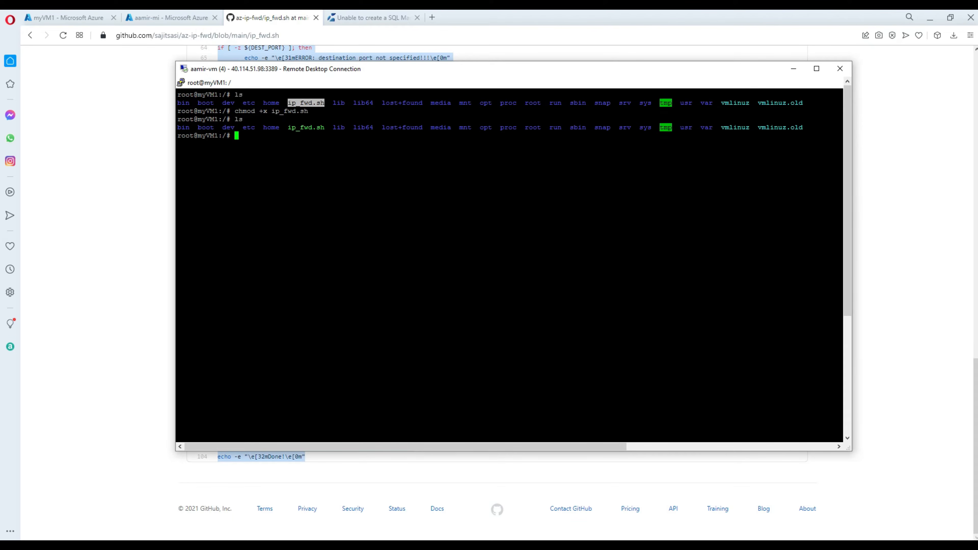
{"action": "left_click_drag", "start_coordinate": [325, 127], "coordinate": [288, 127]}
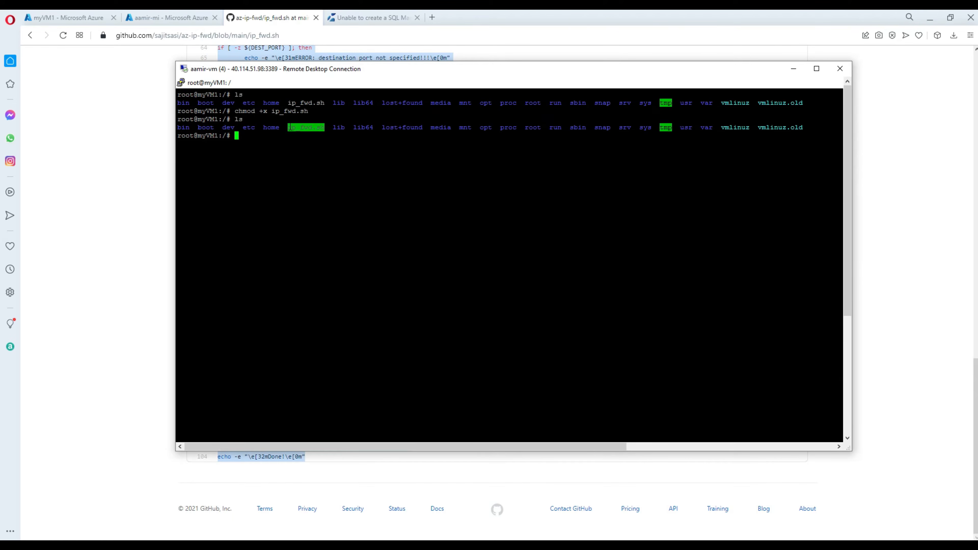
Copy the sample sudo ./ip_fwd.sh command from the docs' Creating Forwarding Rule to Endpoint section.
{"action": "left_click", "coordinate": [186, 17]}
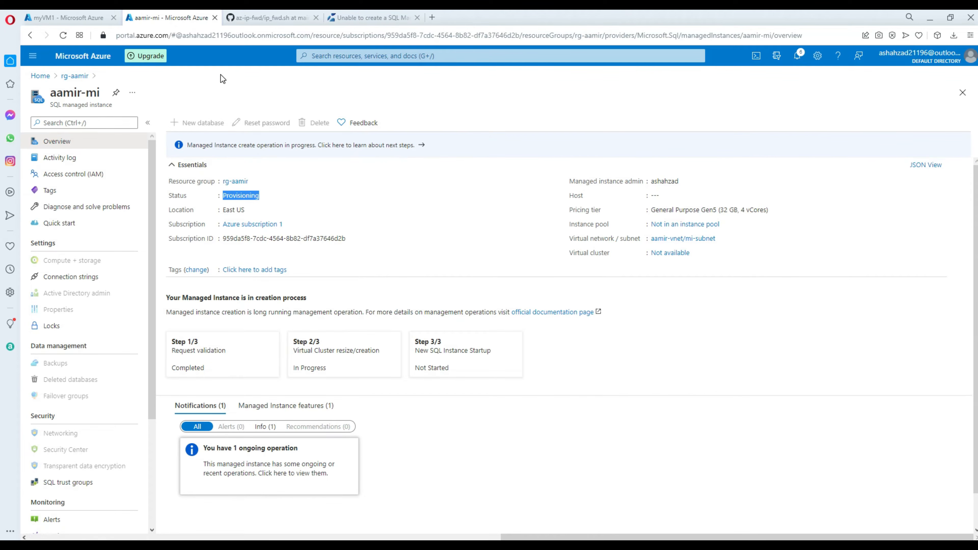
{"action": "left_click", "coordinate": [279, 18]}
{"action": "scroll", "coordinate": [396, 172], "scroll_direction": "up", "scroll_amount": 10}
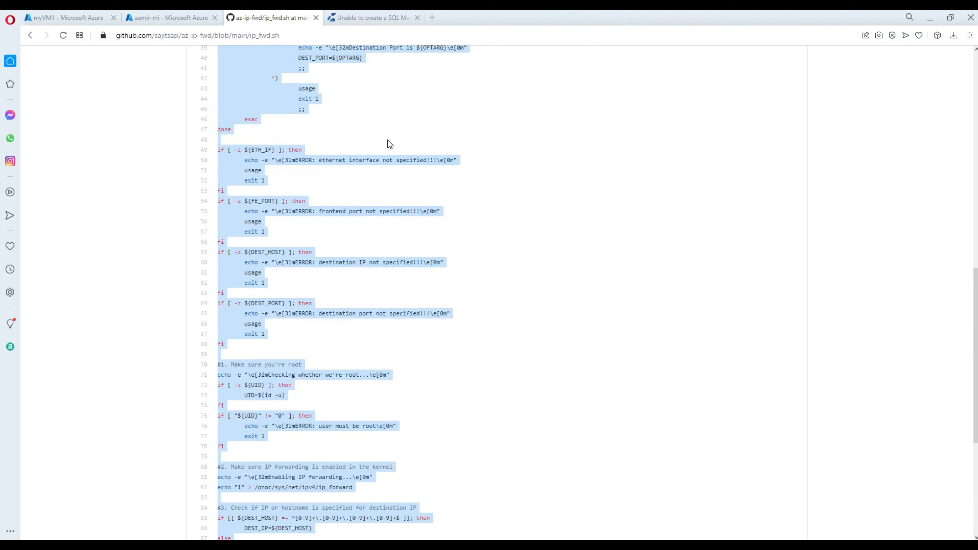
{"action": "left_click", "coordinate": [30, 36]}
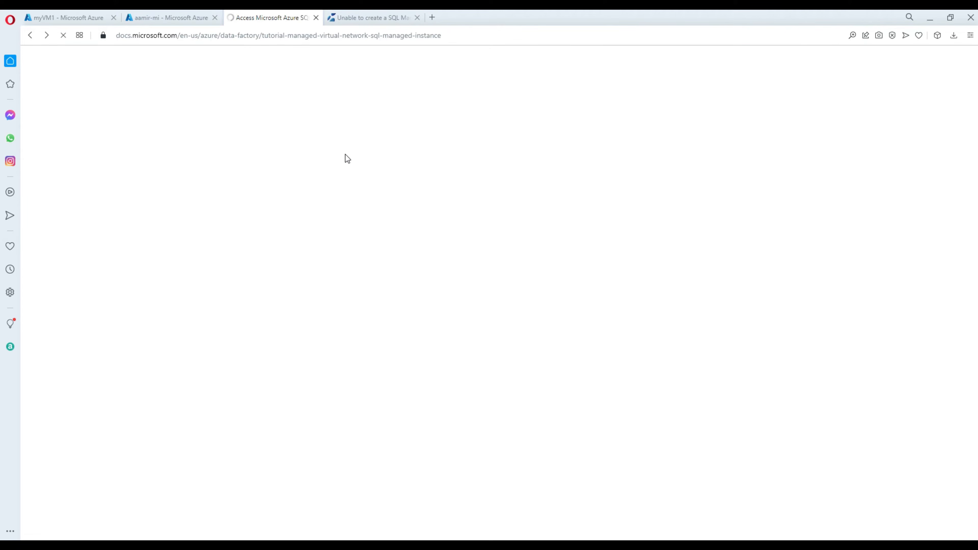
{"action": "left_click_drag", "start_coordinate": [632, 263], "coordinate": [321, 267]}
{"action": "right_click", "coordinate": [329, 269]}
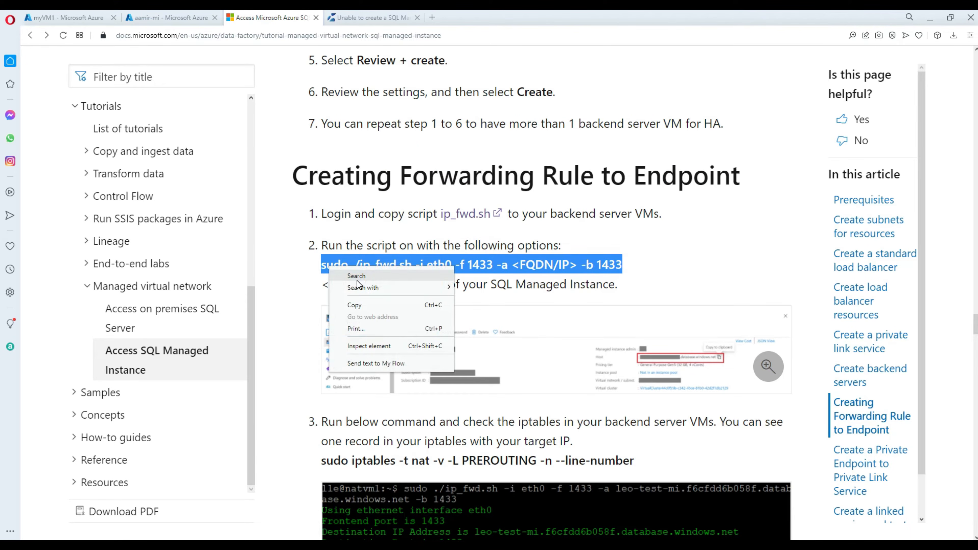
{"action": "left_click", "coordinate": [360, 305]}
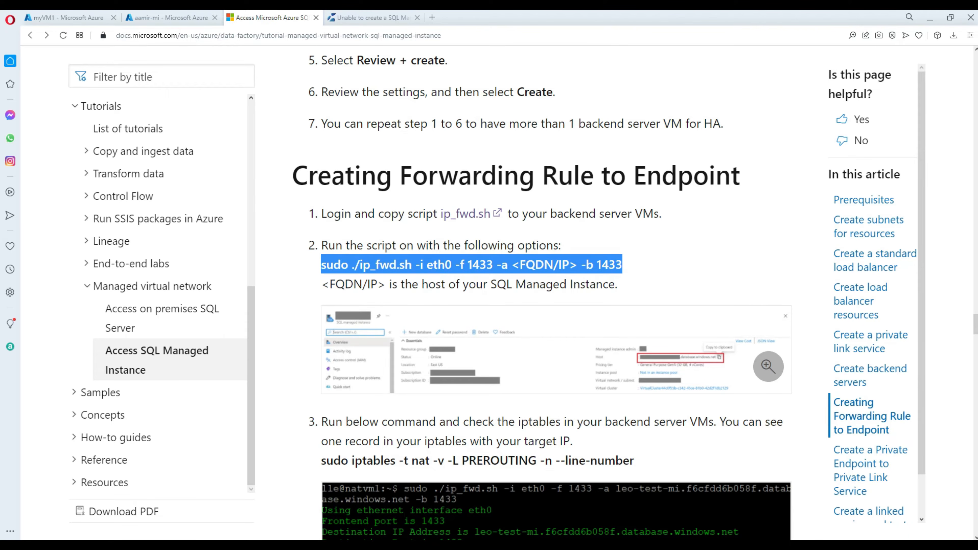
{"action": "key", "text": "alt+Tab"}
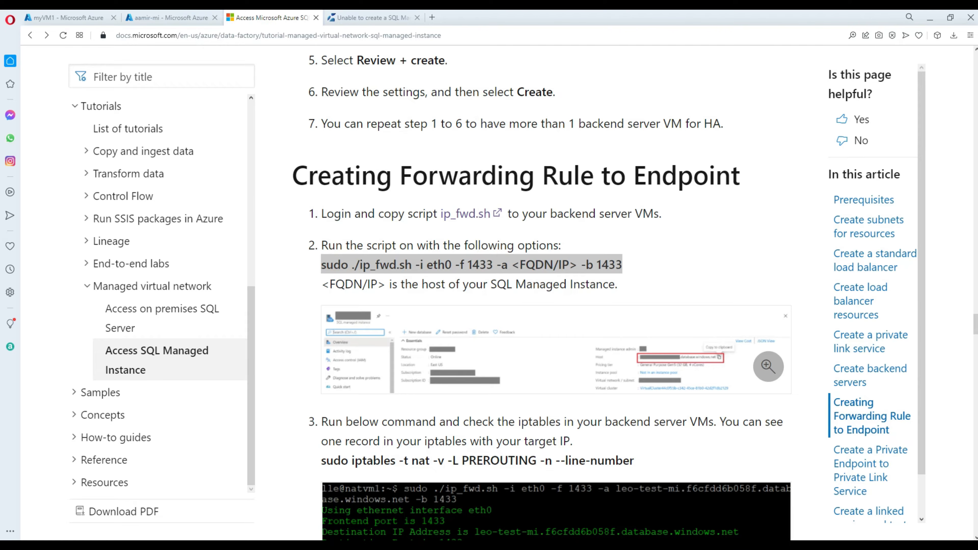
Paste the command into Notepad, replace <FQDN/IP> with Mihostname, and copy the whole line.
{"action": "left_click_drag", "start_coordinate": [977, 144], "coordinate": [520, 96]}
{"action": "key", "text": "ctrl+v"}
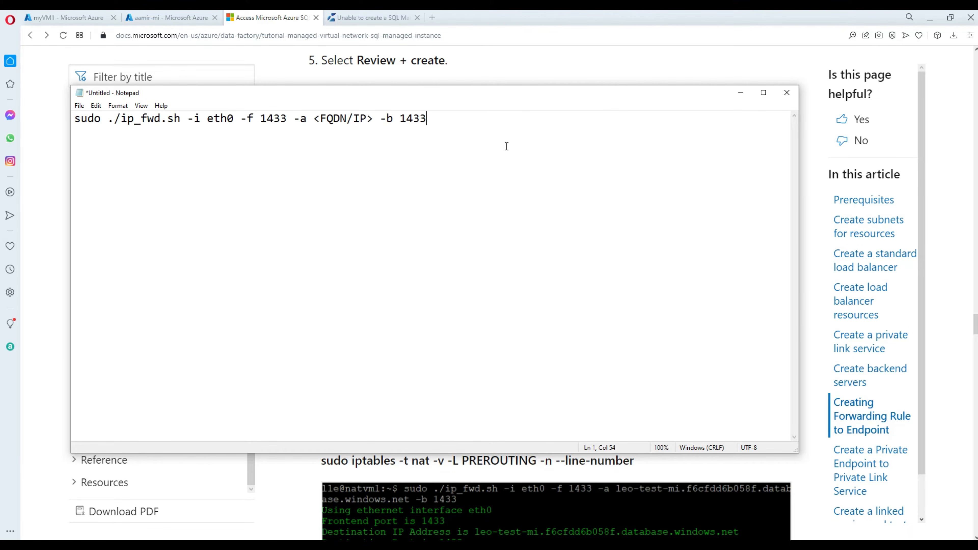
{"action": "left_click", "coordinate": [372, 119]}
{"action": "left_click_drag", "start_coordinate": [373, 120], "coordinate": [314, 117]}
{"action": "type", "text": "M"}
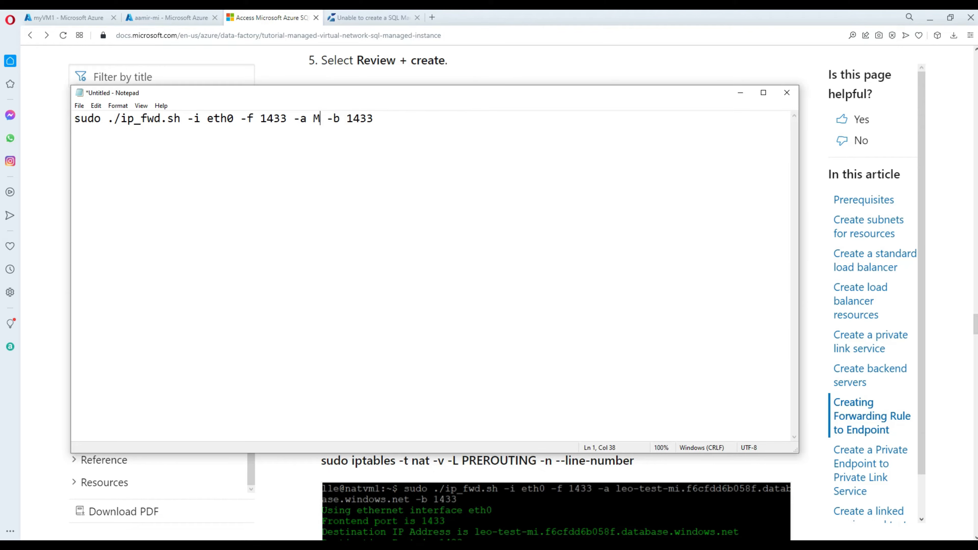
{"action": "type", "text": "ihostname"}
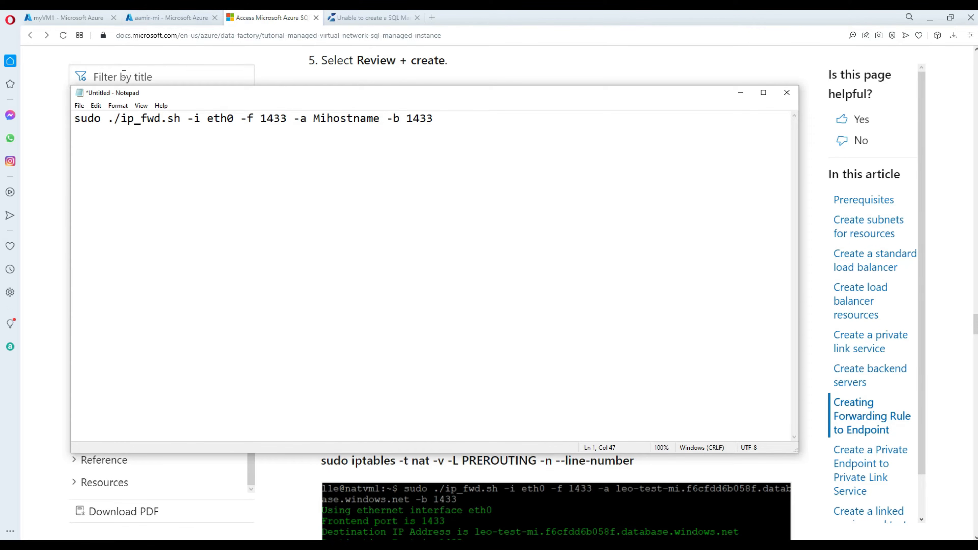
{"action": "left_click", "coordinate": [76, 121]}
{"action": "left_click_drag", "start_coordinate": [77, 120], "coordinate": [433, 133]}
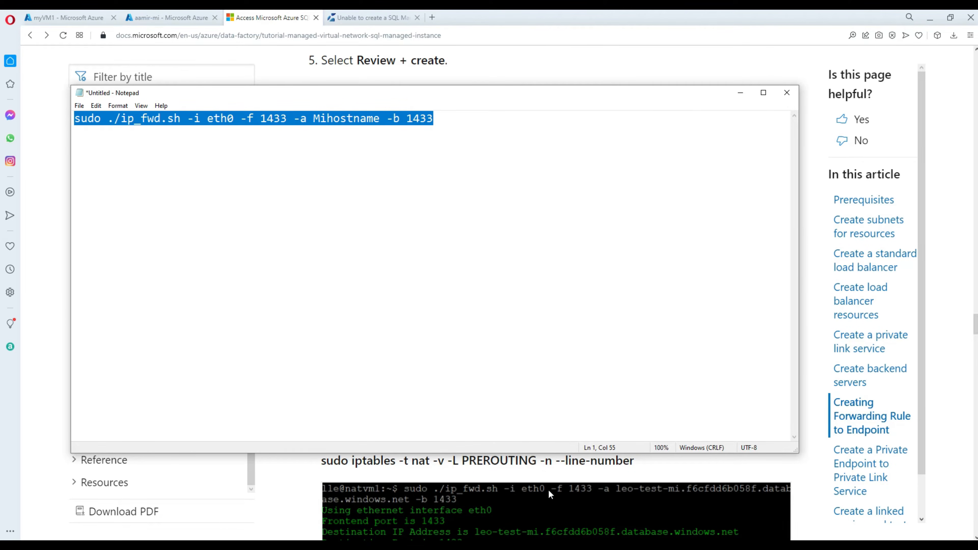
{"action": "key", "text": "alt+Tab"}
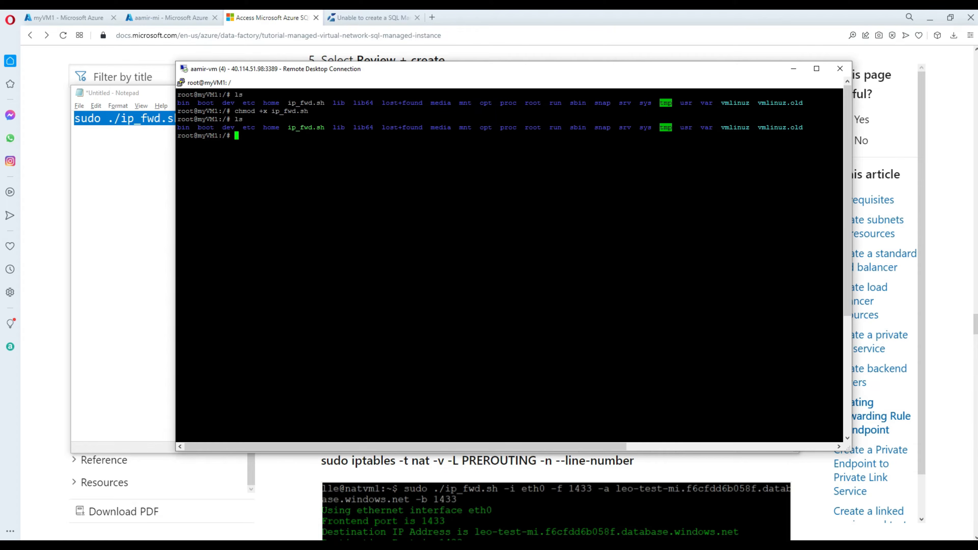
Review the iptables forwarding steps and the port note in the Microsoft Docs tutorial.
{"action": "left_click", "coordinate": [481, 19]}
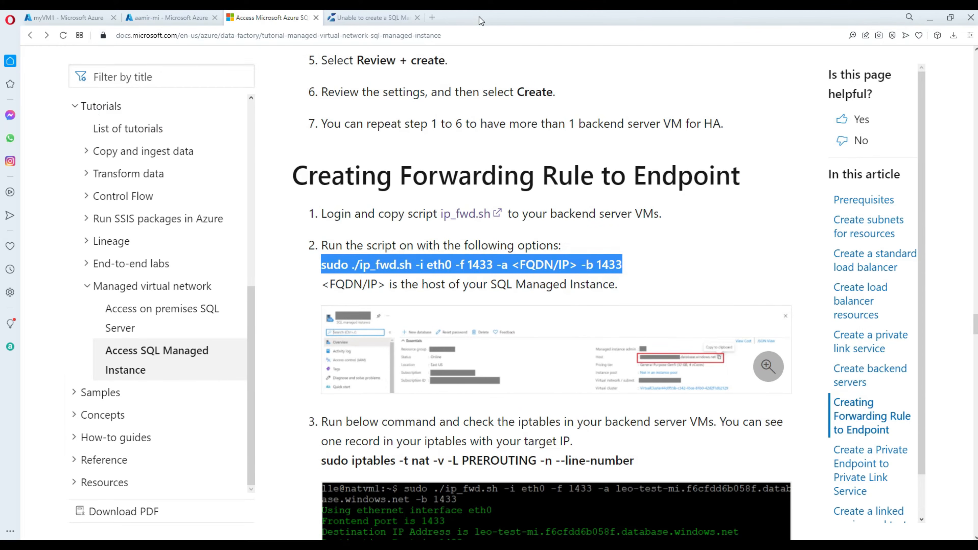
{"action": "scroll", "coordinate": [496, 238], "scroll_direction": "down", "scroll_amount": 5}
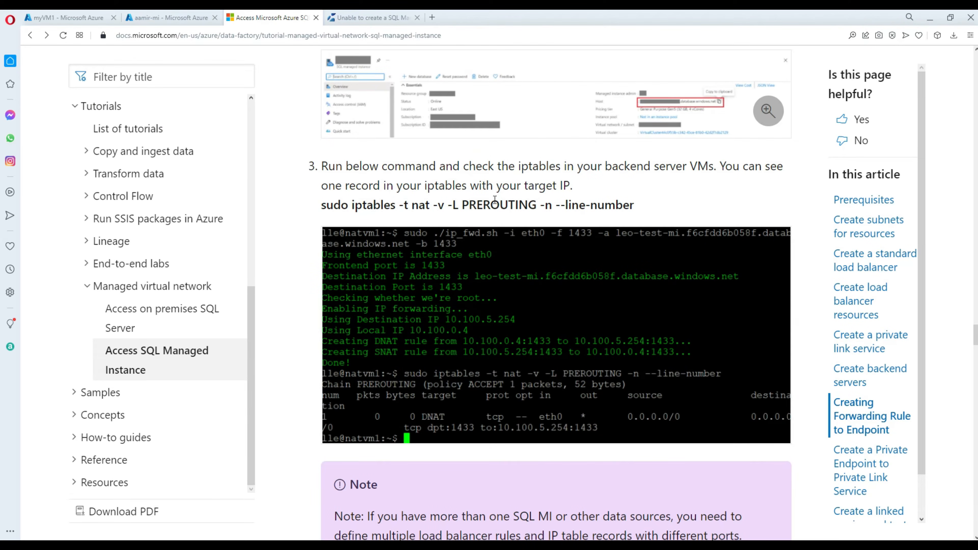
{"action": "double_click", "coordinate": [441, 188]}
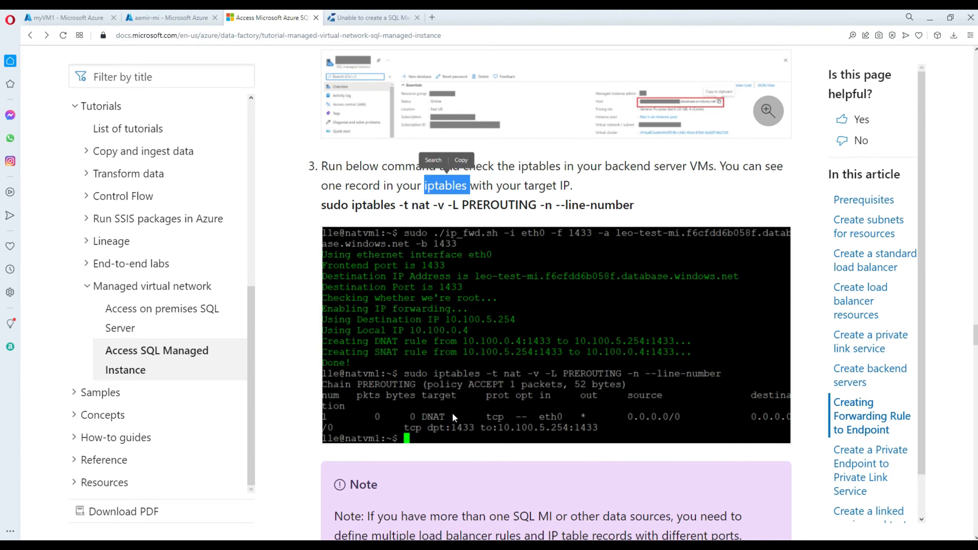
{"action": "scroll", "coordinate": [464, 407], "scroll_direction": "down", "scroll_amount": 1}
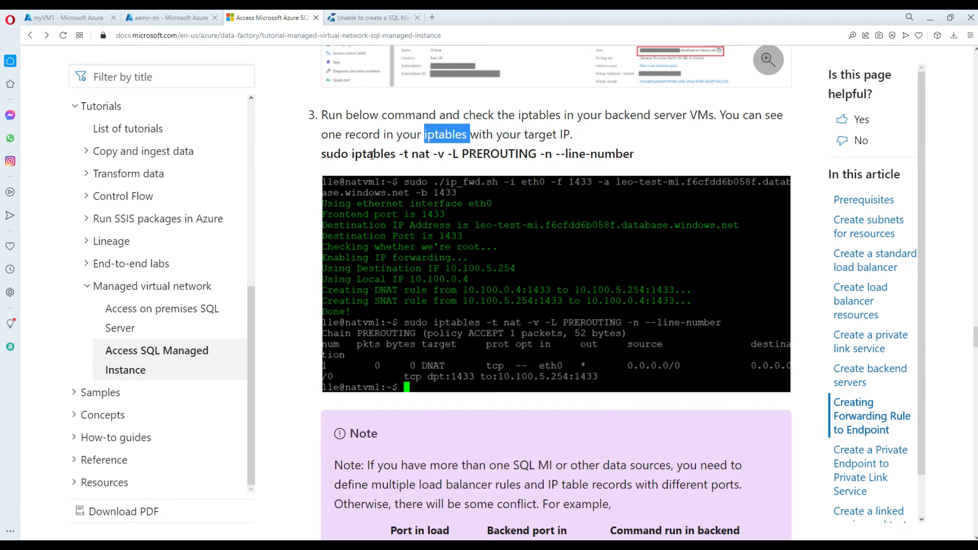
{"action": "double_click", "coordinate": [371, 154]}
{"action": "scroll", "coordinate": [576, 363], "scroll_direction": "down", "scroll_amount": 4}
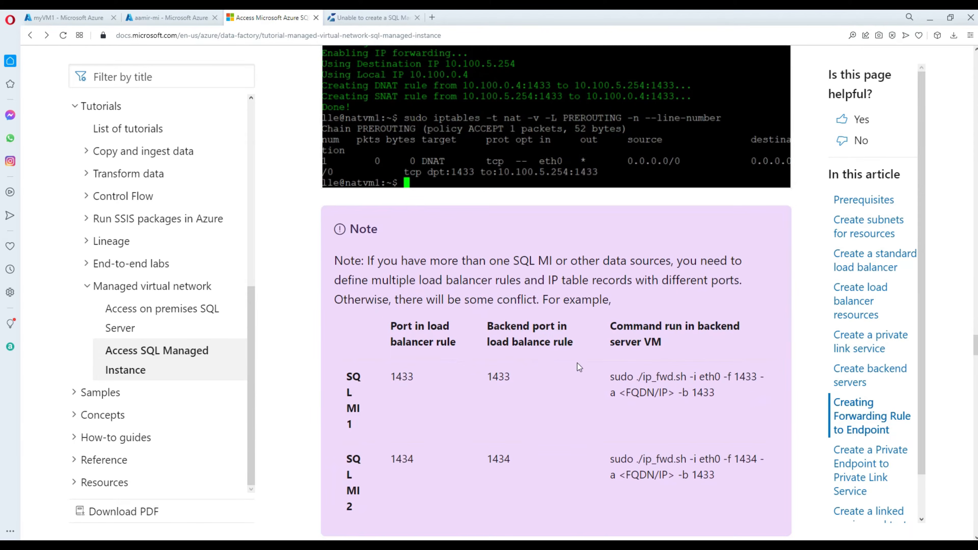
{"action": "scroll", "coordinate": [412, 402], "scroll_direction": "down", "scroll_amount": 2}
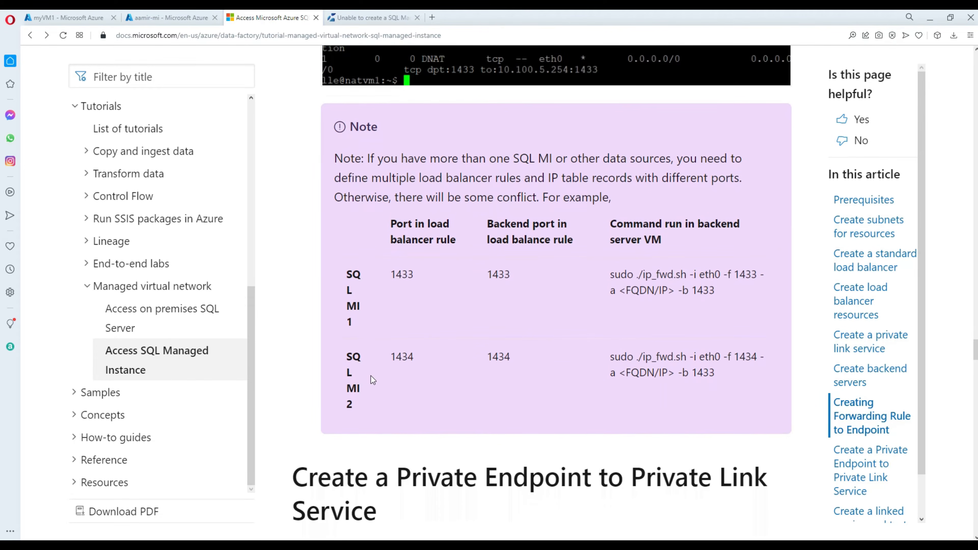
{"action": "left_click_drag", "start_coordinate": [365, 329], "coordinate": [333, 264]}
{"action": "scroll", "coordinate": [454, 346], "scroll_direction": "down", "scroll_amount": 3}
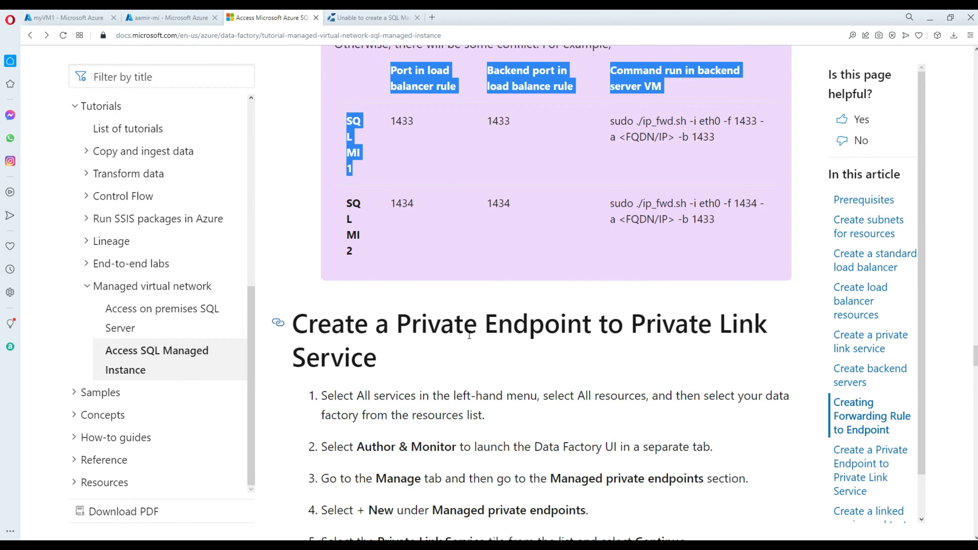
{"action": "scroll", "coordinate": [469, 331], "scroll_direction": "down", "scroll_amount": 12}
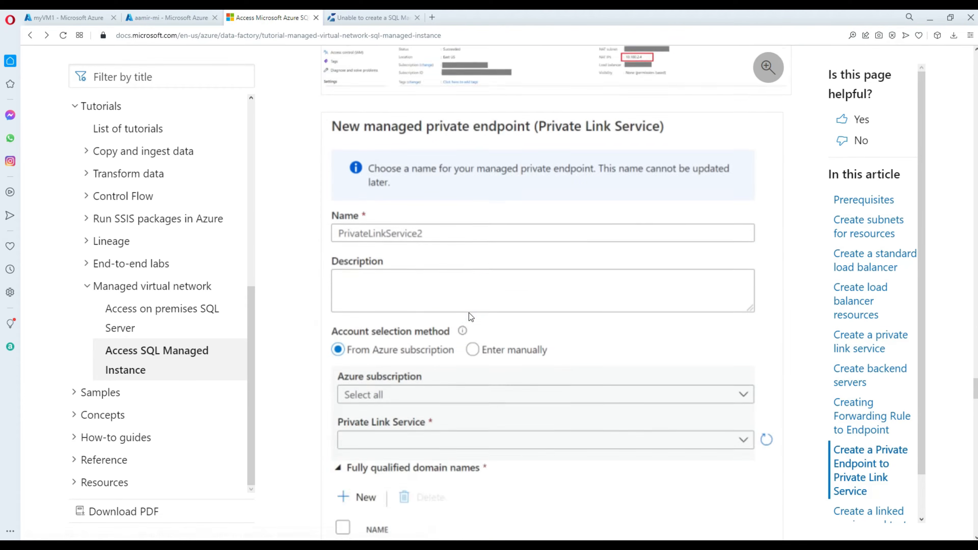
{"action": "scroll", "coordinate": [470, 313], "scroll_direction": "down", "scroll_amount": 15}
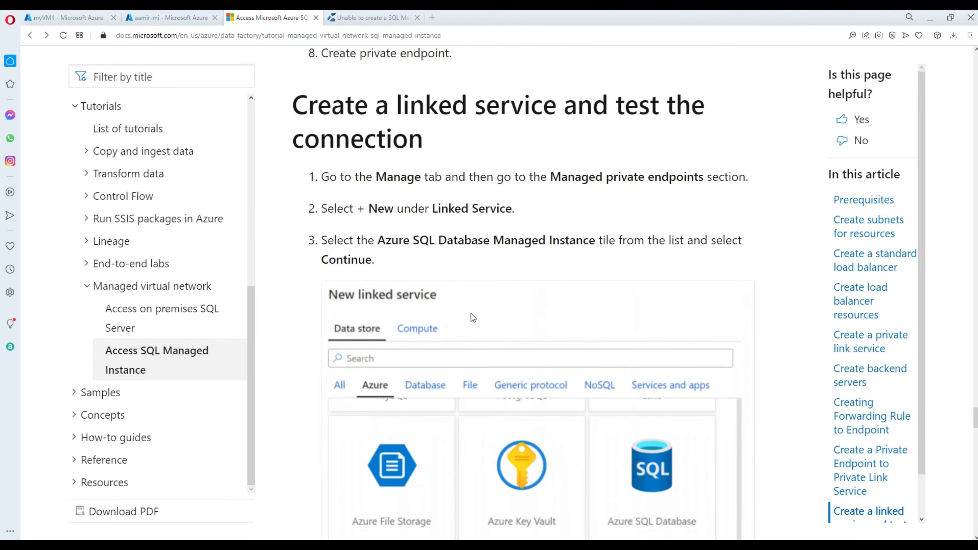
{"action": "scroll", "coordinate": [469, 314], "scroll_direction": "down", "scroll_amount": 15}
{"action": "scroll", "coordinate": [467, 312], "scroll_direction": "up", "scroll_amount": 18}
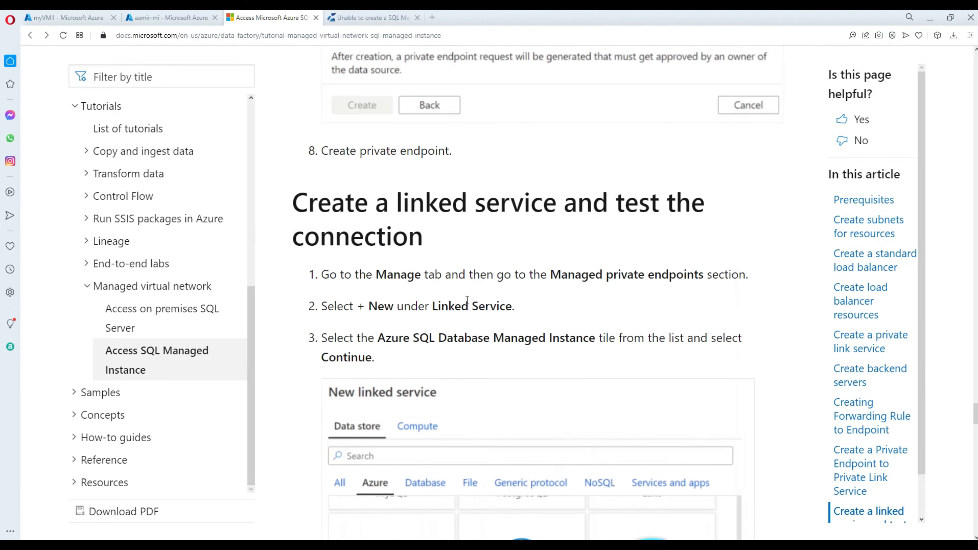
{"action": "scroll", "coordinate": [467, 300], "scroll_direction": "up", "scroll_amount": 15}
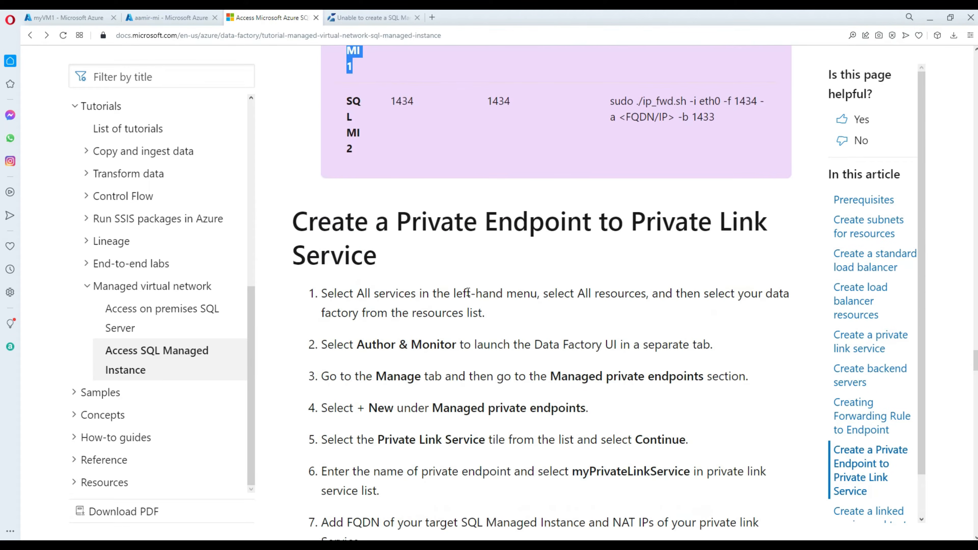
{"action": "scroll", "coordinate": [467, 293], "scroll_direction": "up", "scroll_amount": 6}
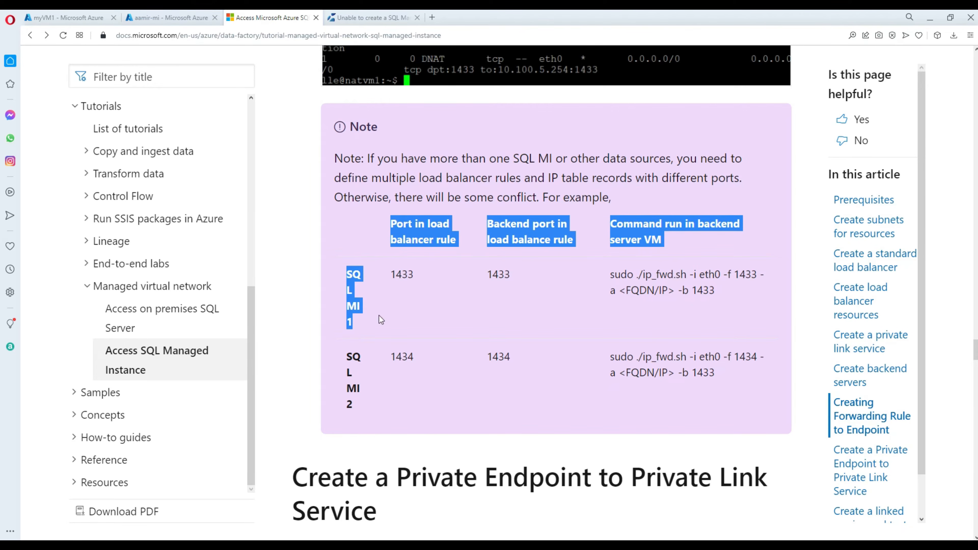
Maximize the jump VM's remote desktop and minimize PuTTY to reveal its desktop.
{"action": "key", "text": "alt+Tab"}
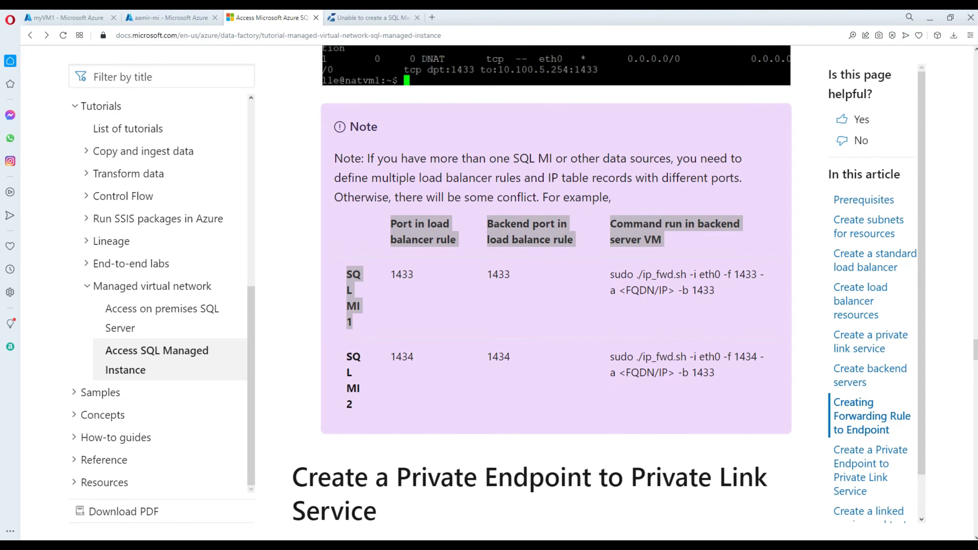
{"action": "key", "text": "alt+Tab"}
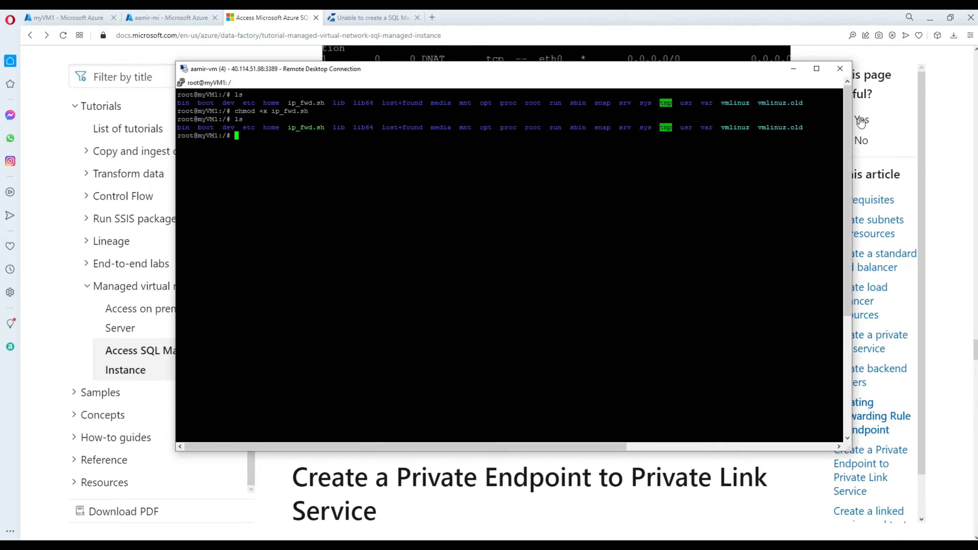
{"action": "left_click", "coordinate": [817, 71]}
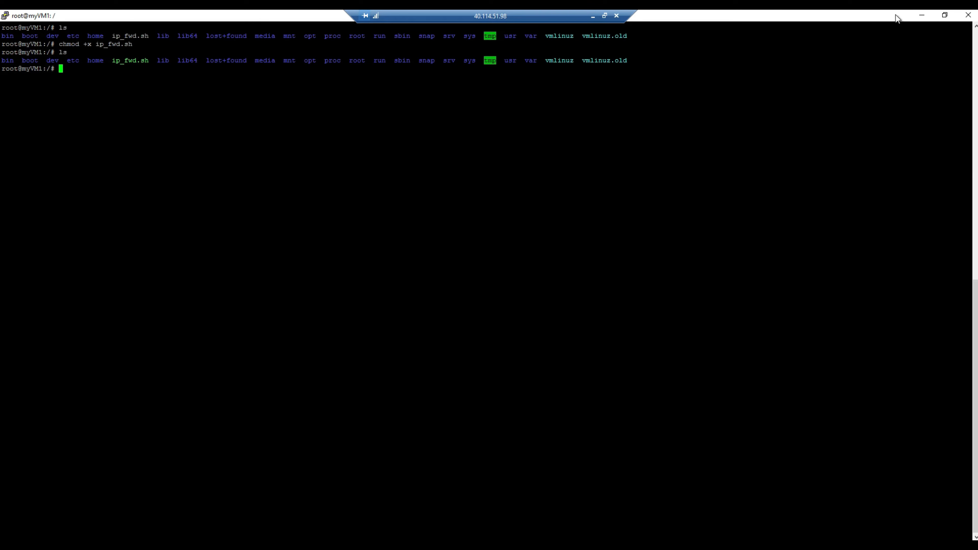
{"action": "left_click", "coordinate": [921, 17]}
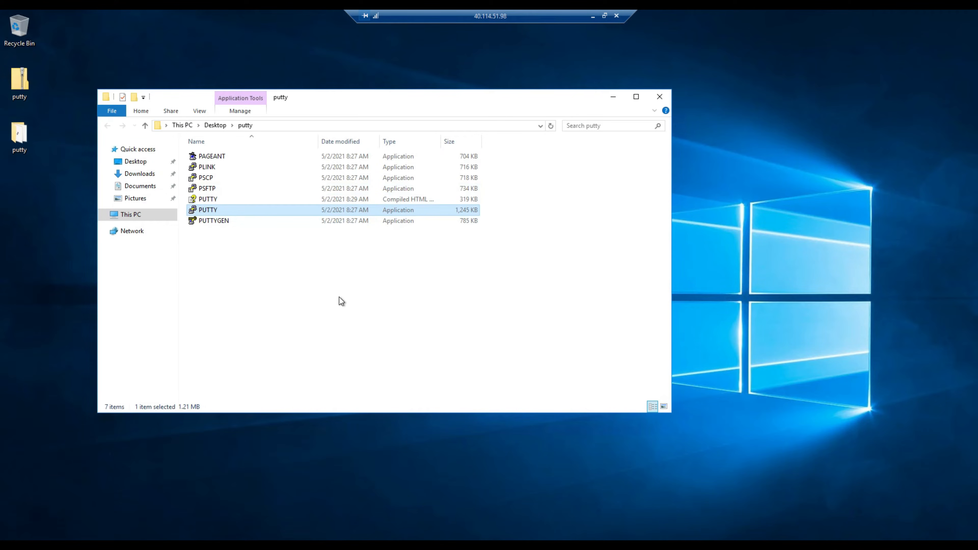
{"action": "right_click", "coordinate": [57, 246]}
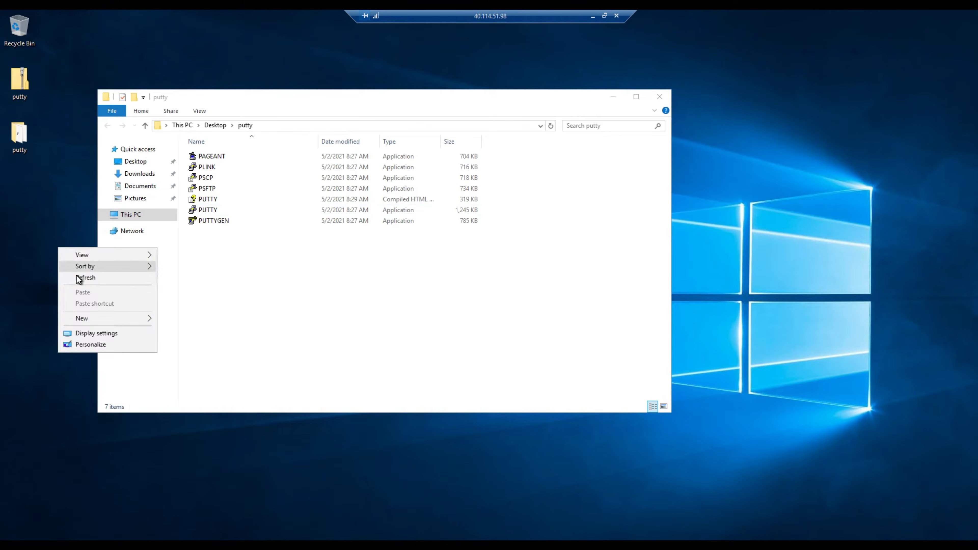
{"action": "left_click", "coordinate": [79, 277]}
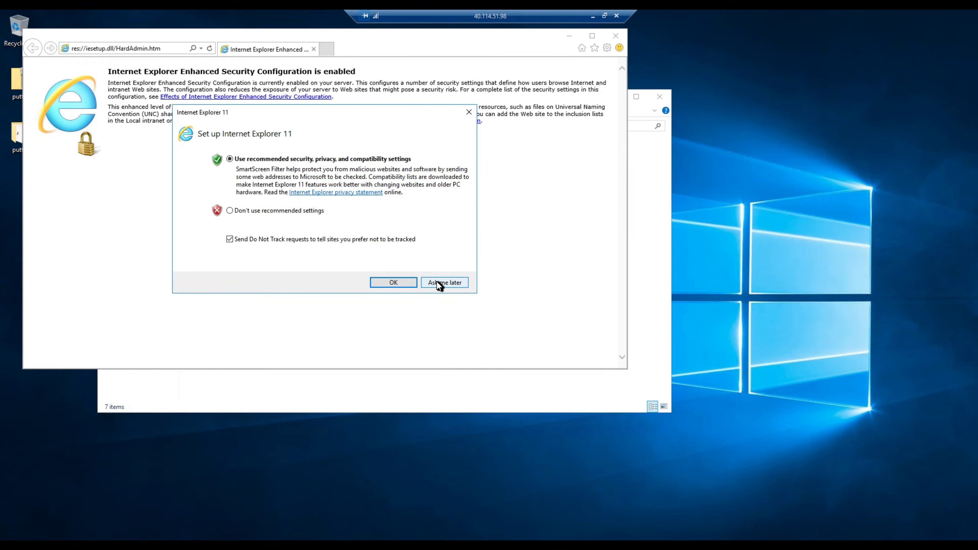
{"action": "left_click", "coordinate": [438, 282]}
{"action": "left_click", "coordinate": [171, 47]}
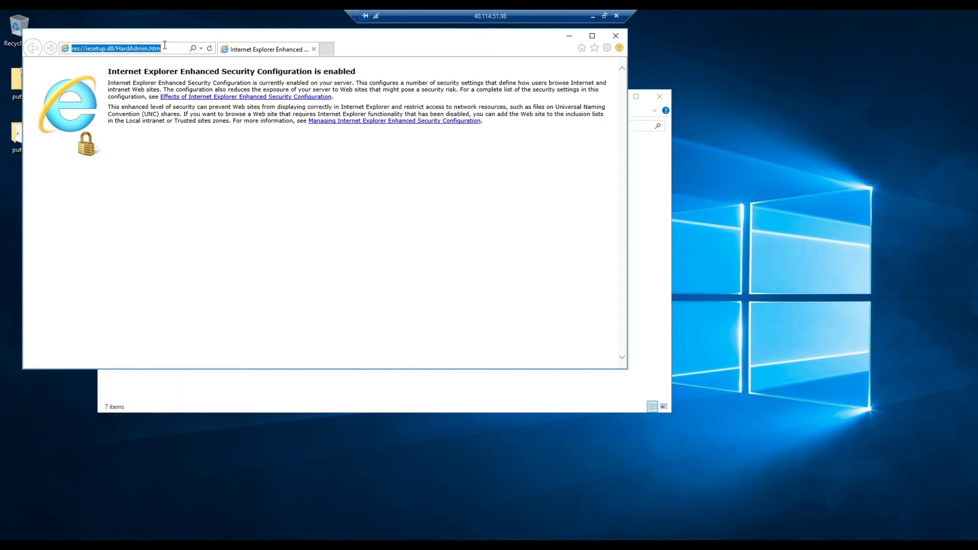
{"action": "type", "text": "www.google.com"}
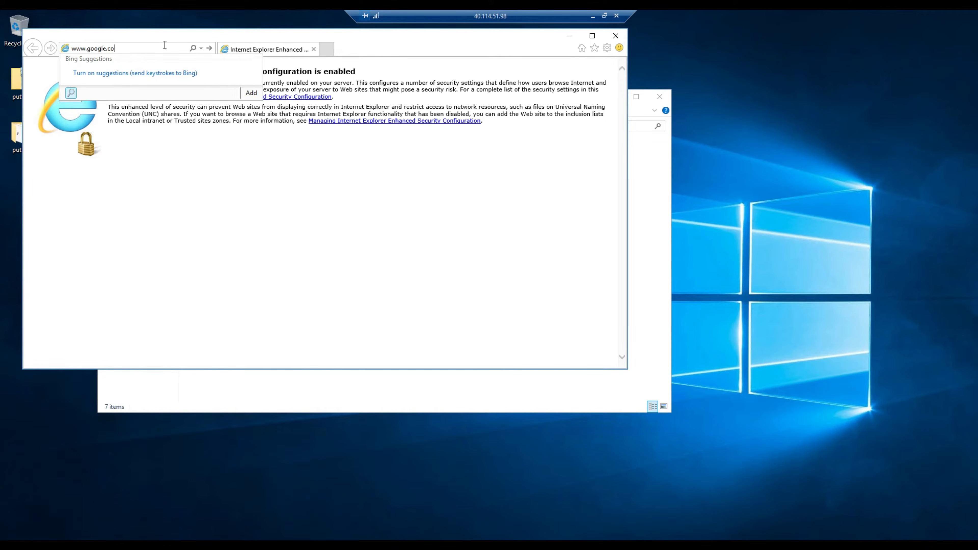
{"action": "key", "text": "Return"}
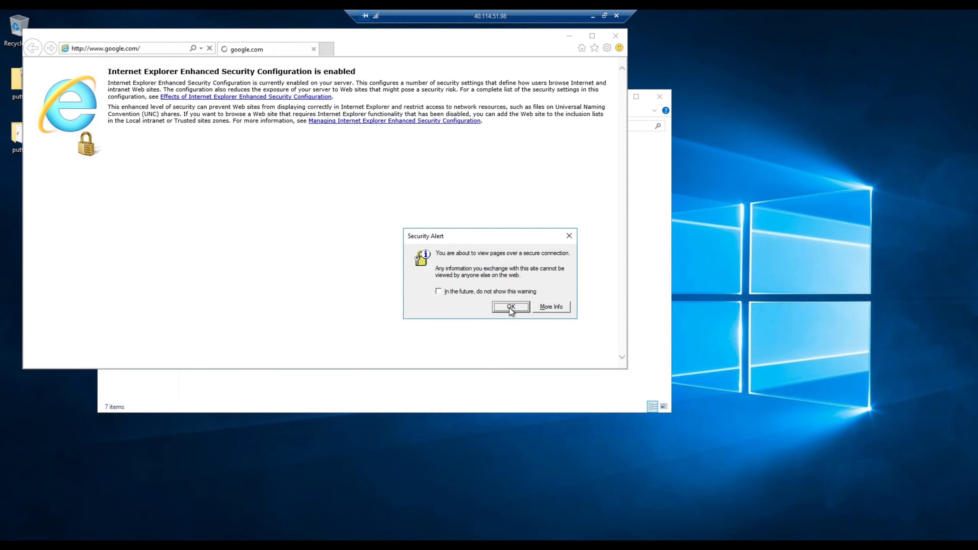
Search Google for Azure Data Studio download and open the Microsoft Docs install page.
{"action": "left_click", "coordinate": [510, 307]}
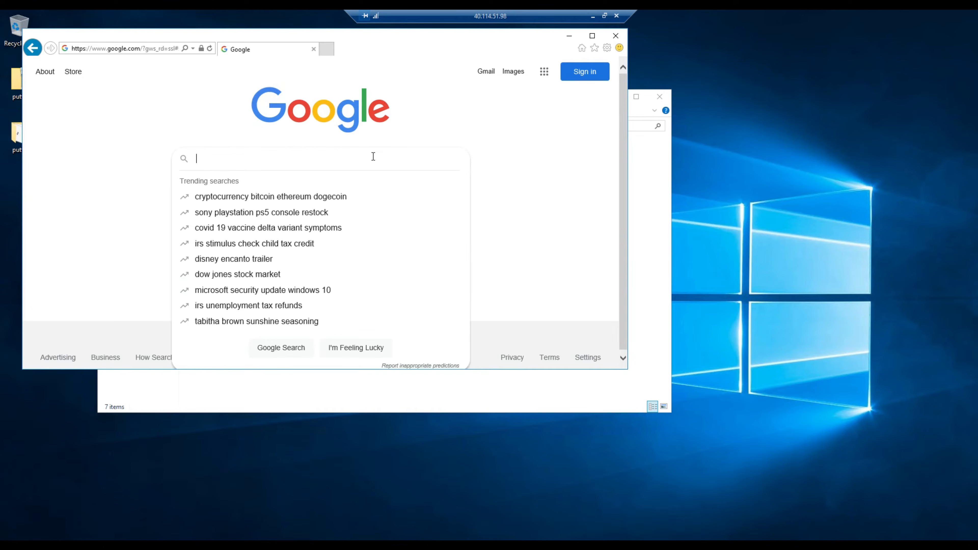
{"action": "type", "text": "download "}
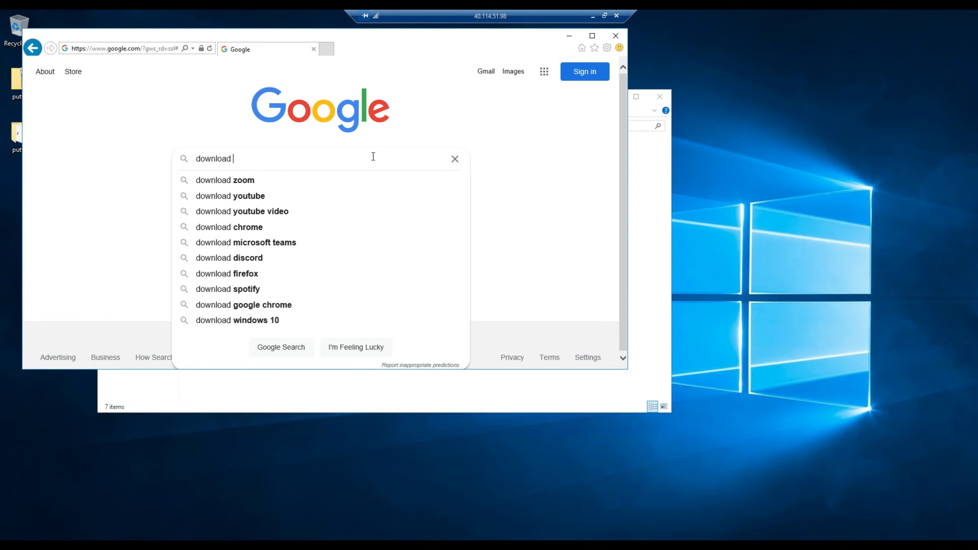
{"action": "type", "text": "azure data"}
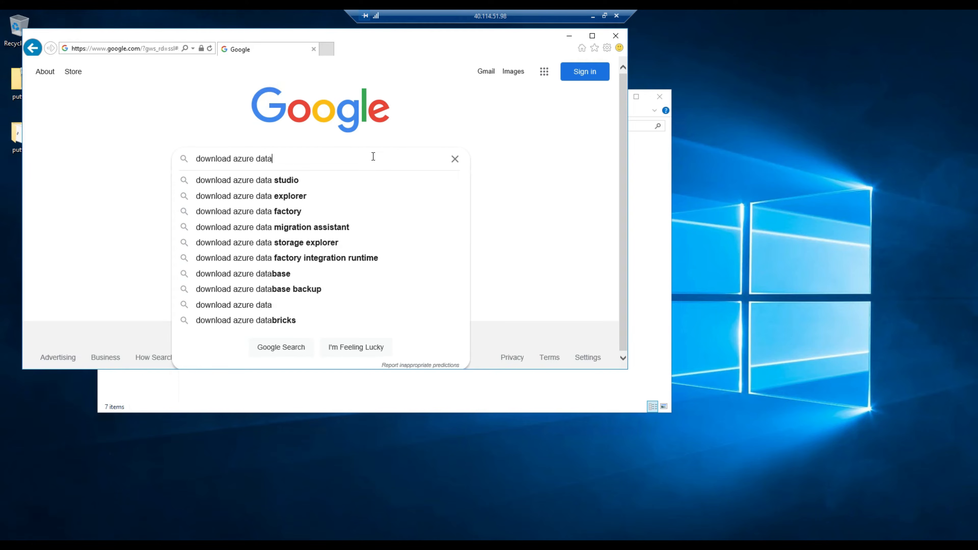
{"action": "key", "text": "Down"}
{"action": "key", "text": "Down"}
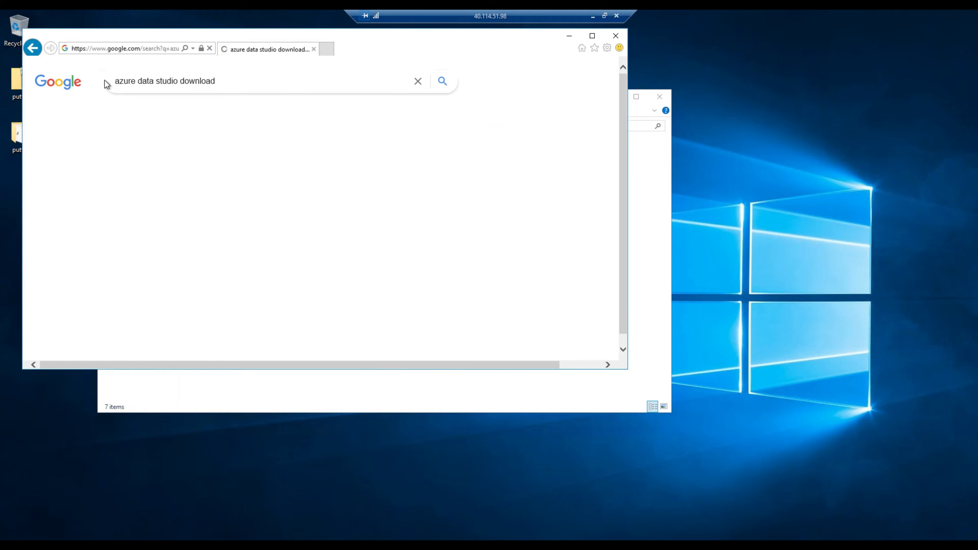
{"action": "scroll", "coordinate": [246, 262], "scroll_direction": "down", "scroll_amount": 2}
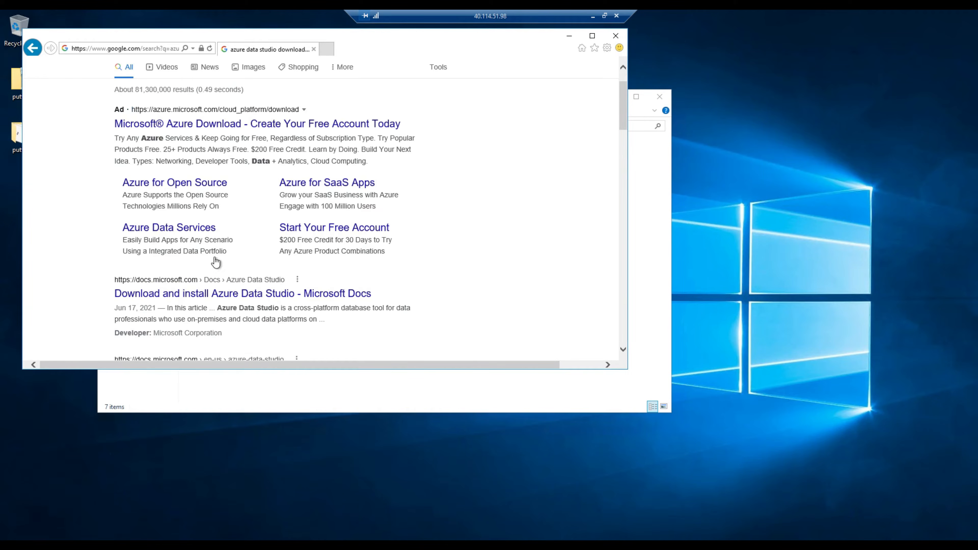
{"action": "left_click", "coordinate": [237, 295]}
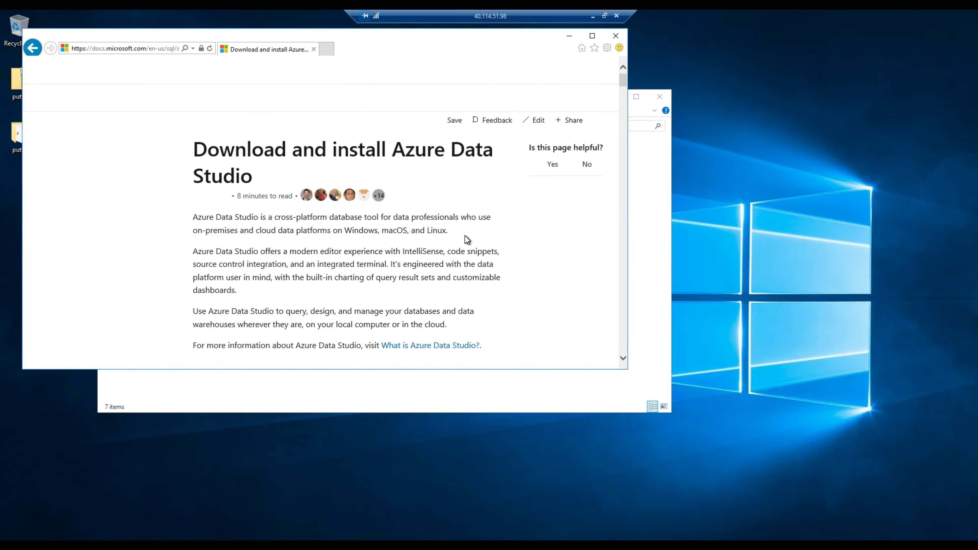
Add the Azure Data Studio download site to Internet Explorer's Trusted sites.
{"action": "scroll", "coordinate": [530, 241], "scroll_direction": "down", "scroll_amount": 5}
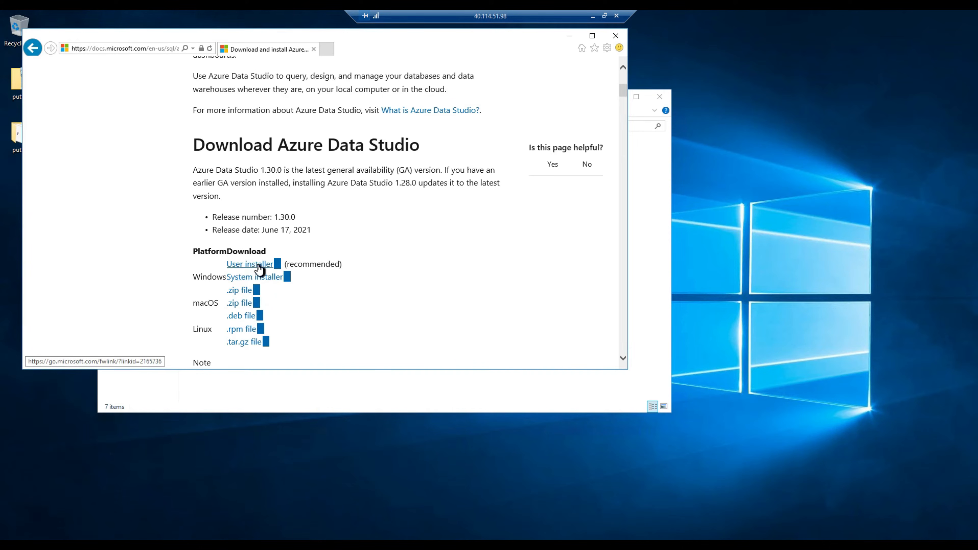
{"action": "left_click", "coordinate": [247, 294]}
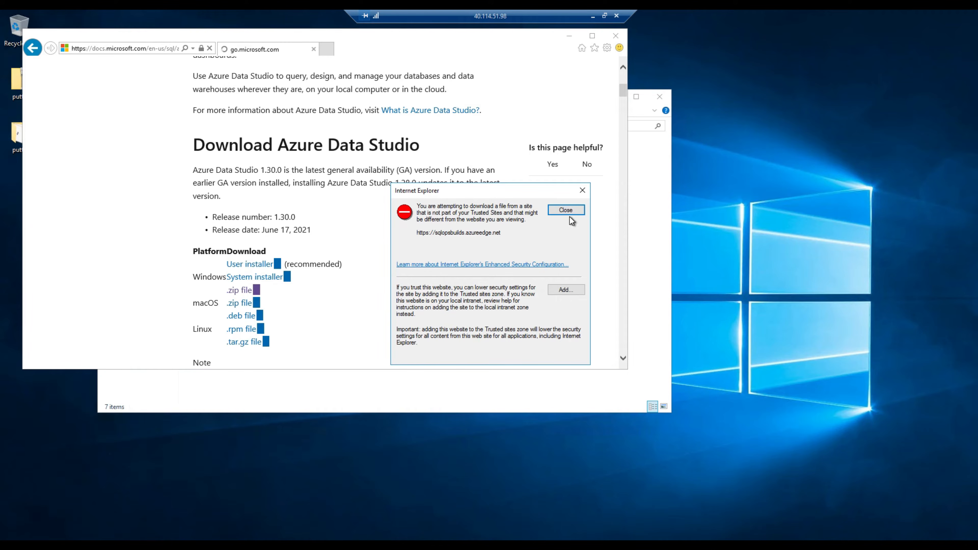
{"action": "left_click", "coordinate": [567, 290]}
{"action": "left_click", "coordinate": [560, 266]}
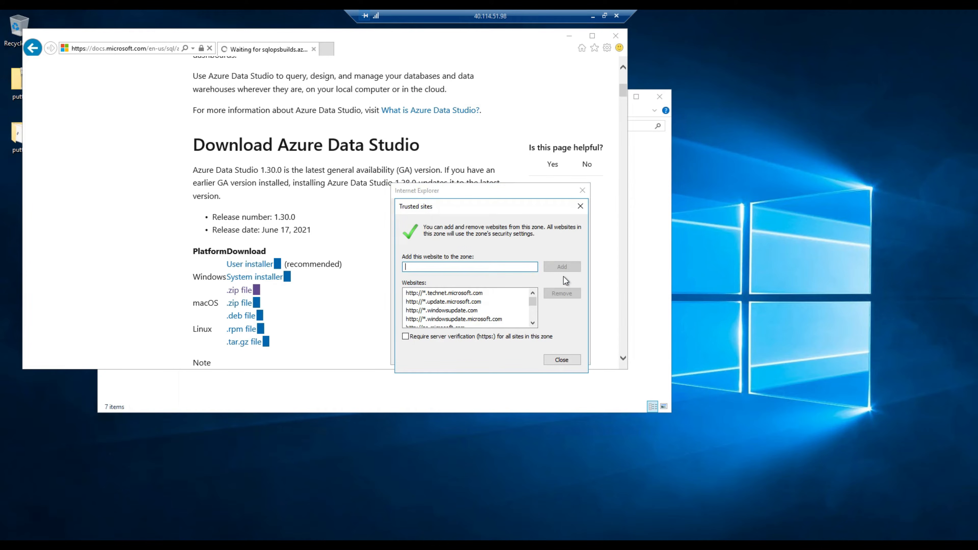
{"action": "left_click", "coordinate": [554, 360]}
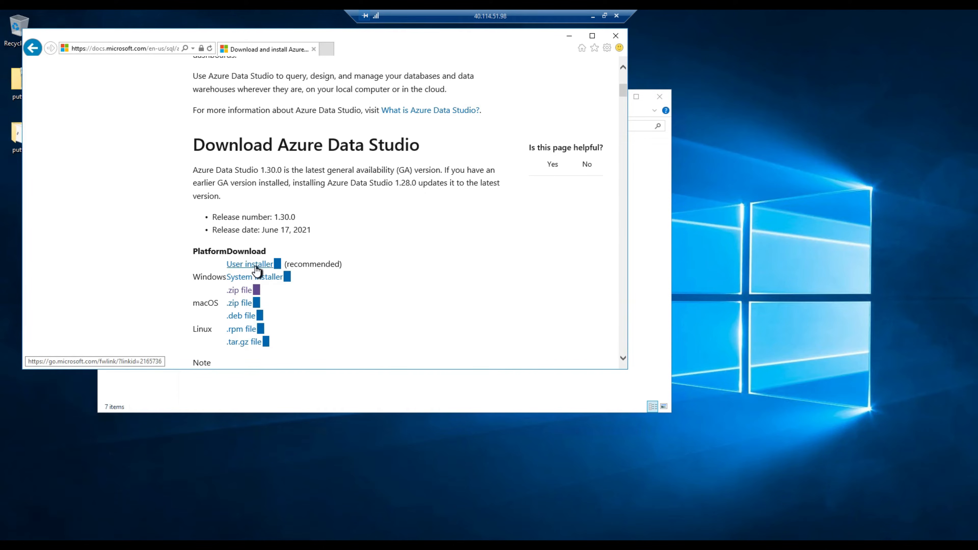
Save the Windows azuredatastudio-windows-1.30.0.zip to the Desktop.
{"action": "left_click", "coordinate": [239, 290]}
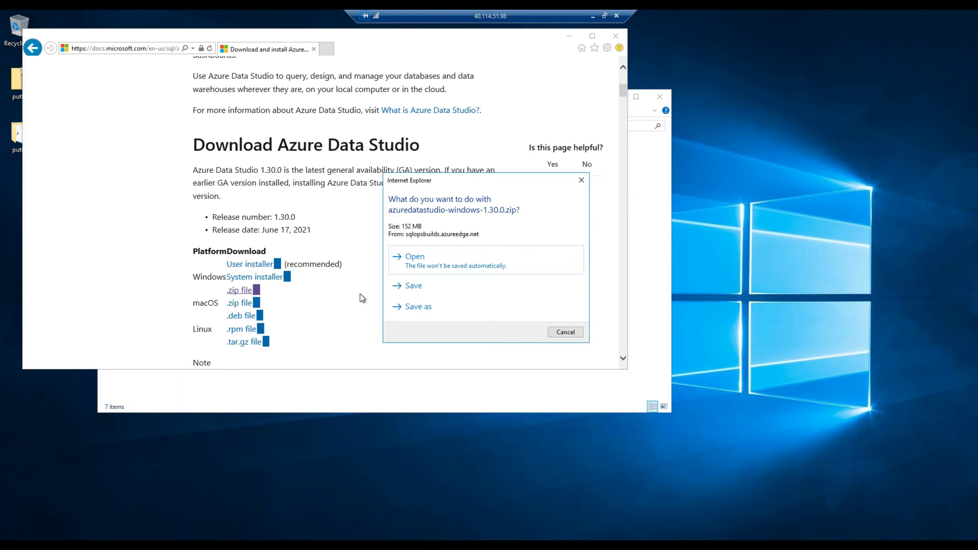
{"action": "left_click", "coordinate": [424, 309]}
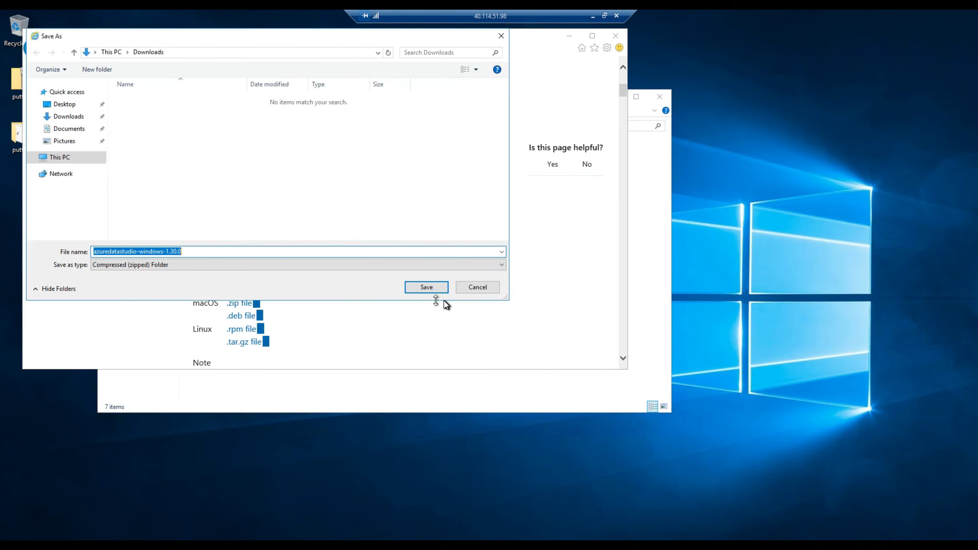
{"action": "left_click", "coordinate": [65, 106]}
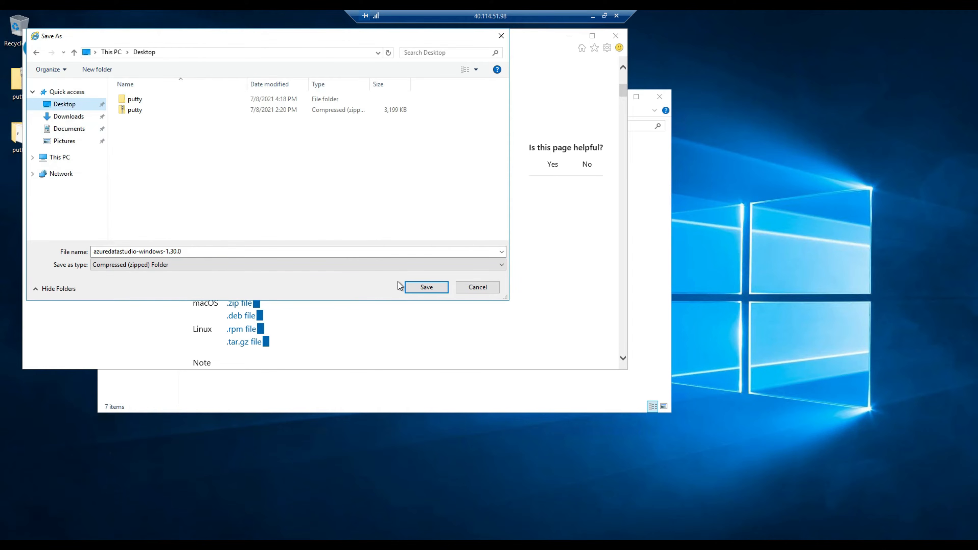
{"action": "left_click", "coordinate": [421, 290]}
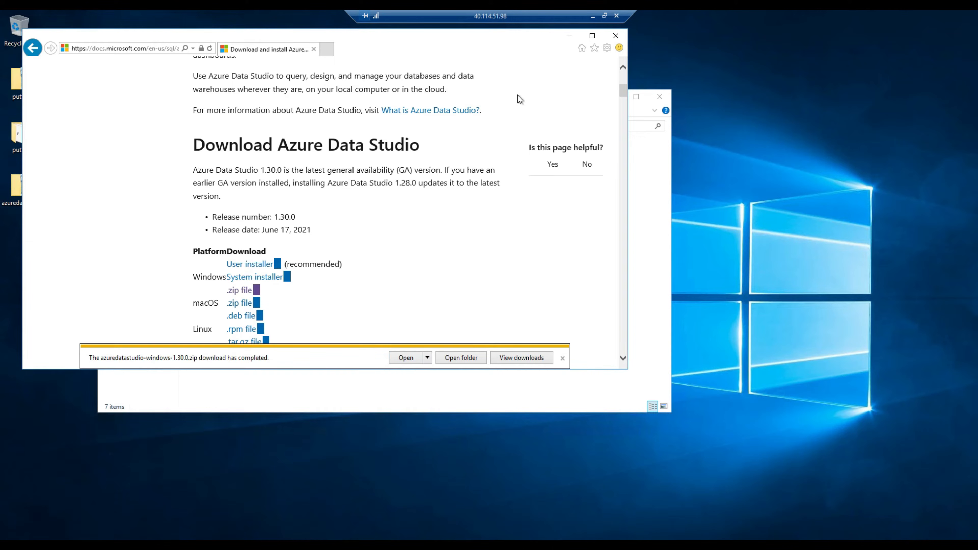
Extract azuredatastudio-windows-1.30.0.zip with Extract All into a desktop folder.
{"action": "left_click", "coordinate": [569, 36]}
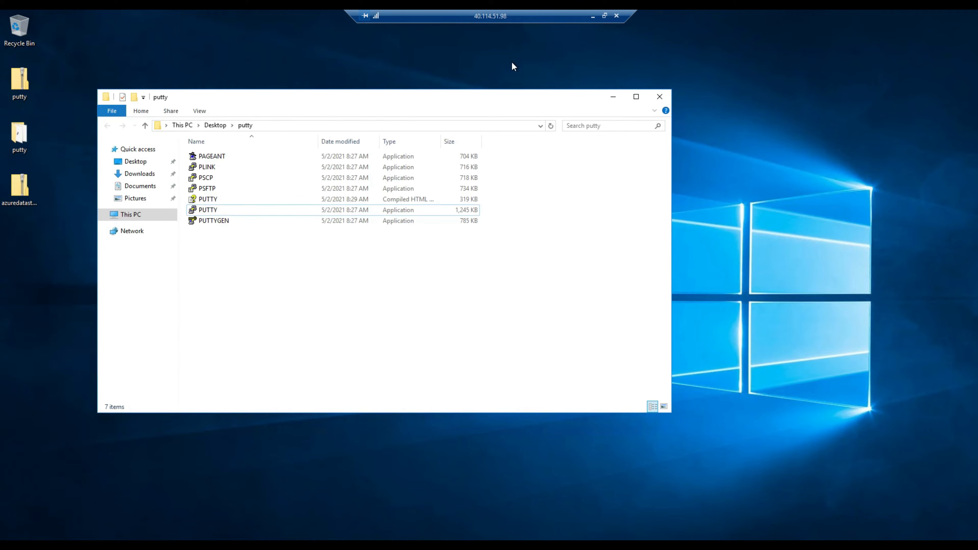
{"action": "left_click", "coordinate": [607, 101]}
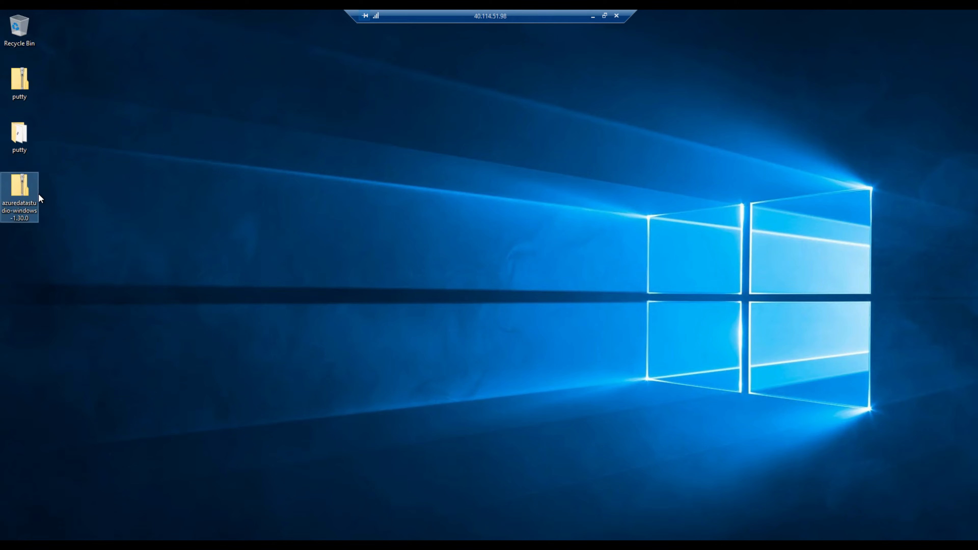
{"action": "right_click", "coordinate": [29, 188]}
{"action": "left_click", "coordinate": [84, 213]}
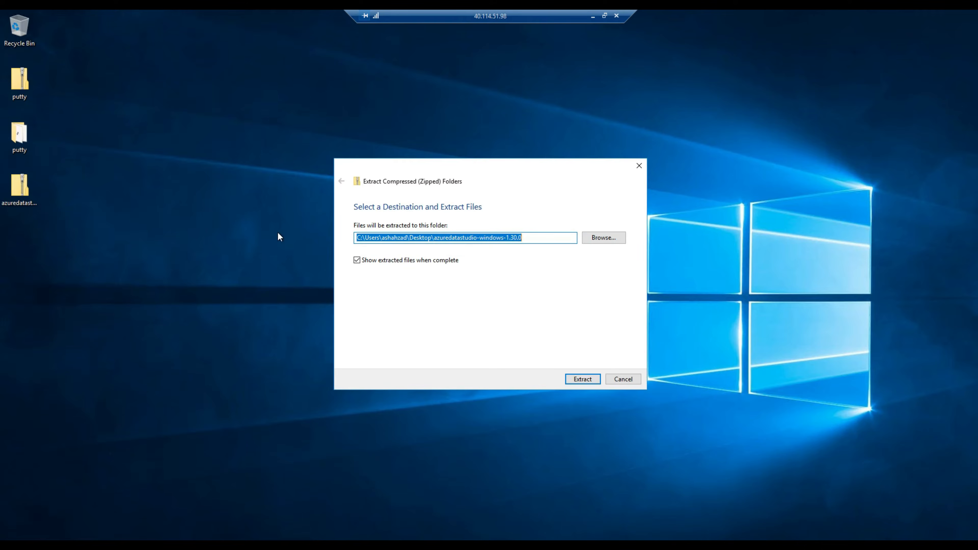
{"action": "left_click", "coordinate": [582, 379]}
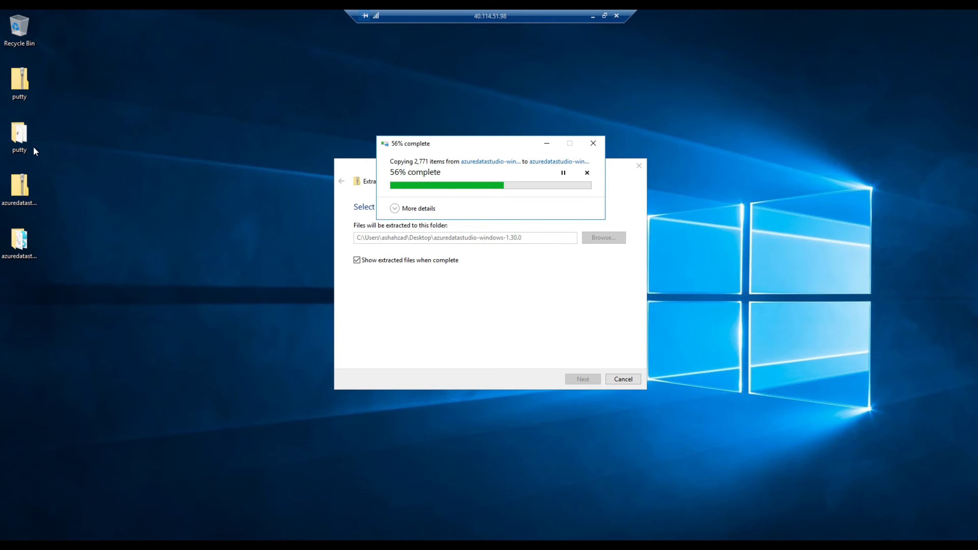
{"action": "left_click", "coordinate": [27, 136]}
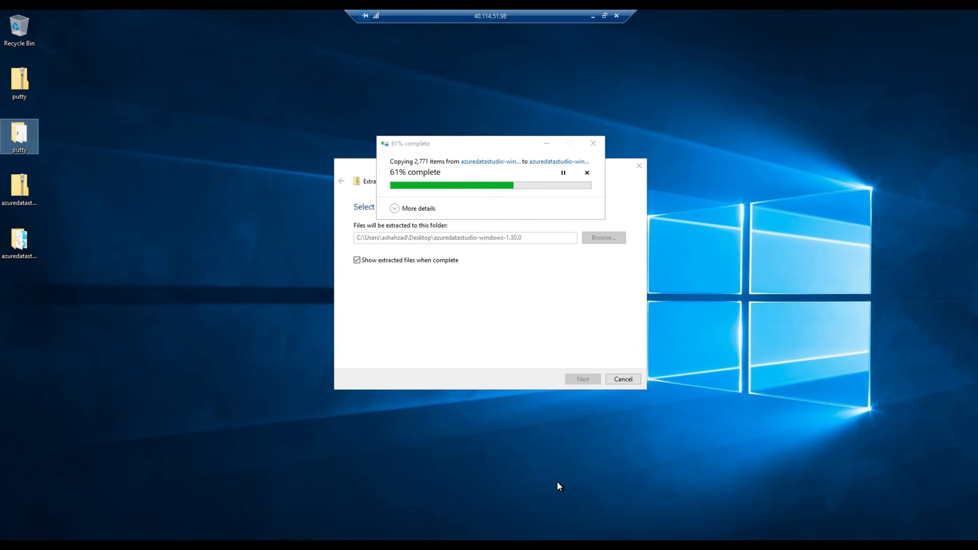
{"action": "left_click", "coordinate": [604, 16]}
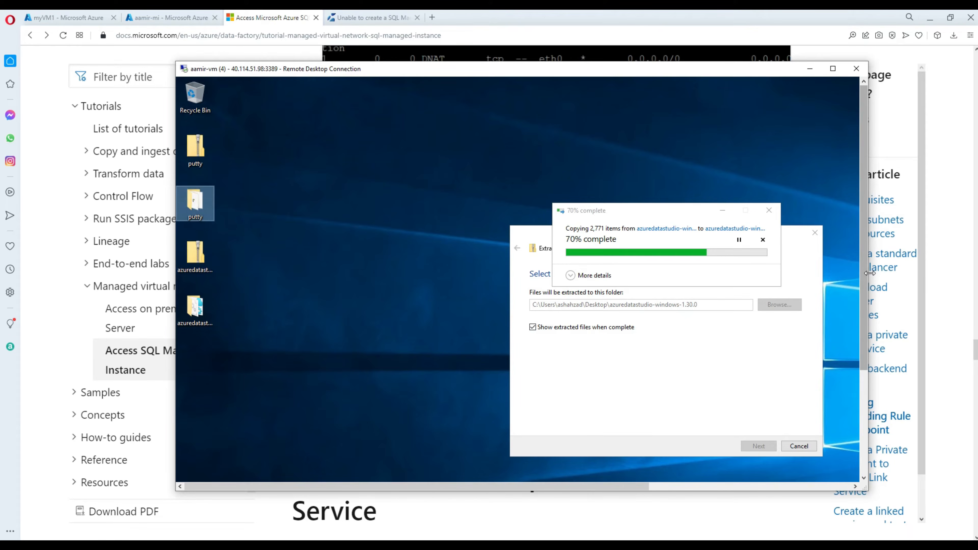
Bring the PuTTY session showing executable ip_fwd.sh forward, then switch to the myVM1 portal tab.
{"action": "left_click_drag", "start_coordinate": [864, 298], "coordinate": [870, 403]}
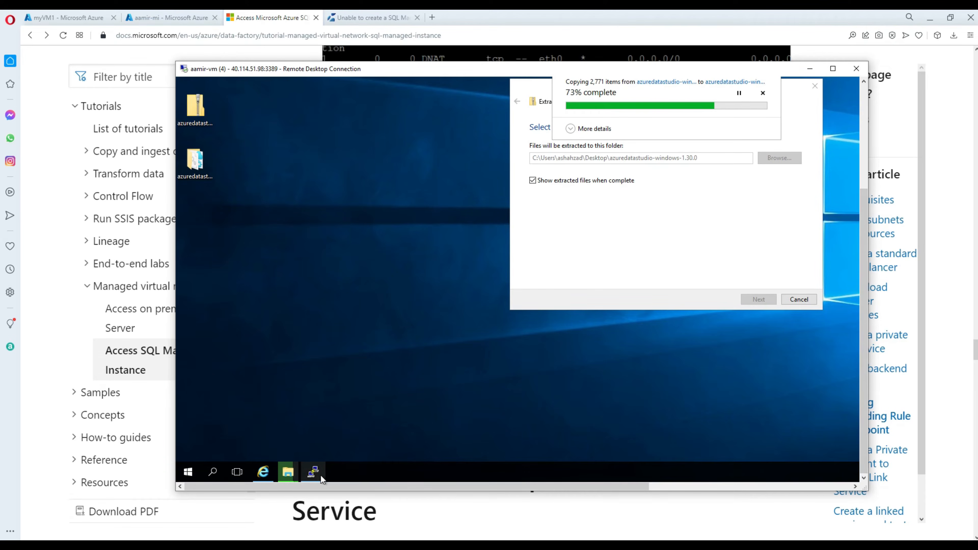
{"action": "left_click", "coordinate": [313, 472]}
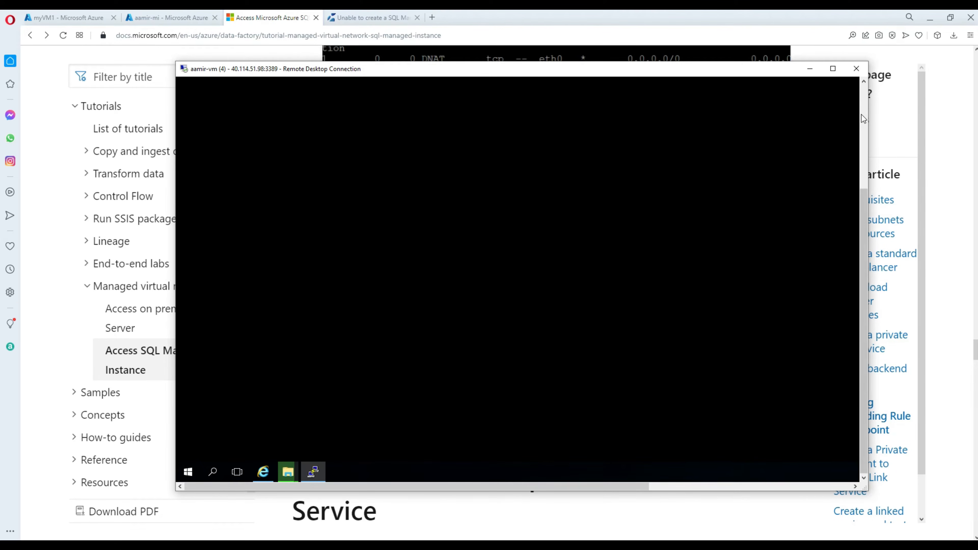
{"action": "left_click", "coordinate": [862, 108]}
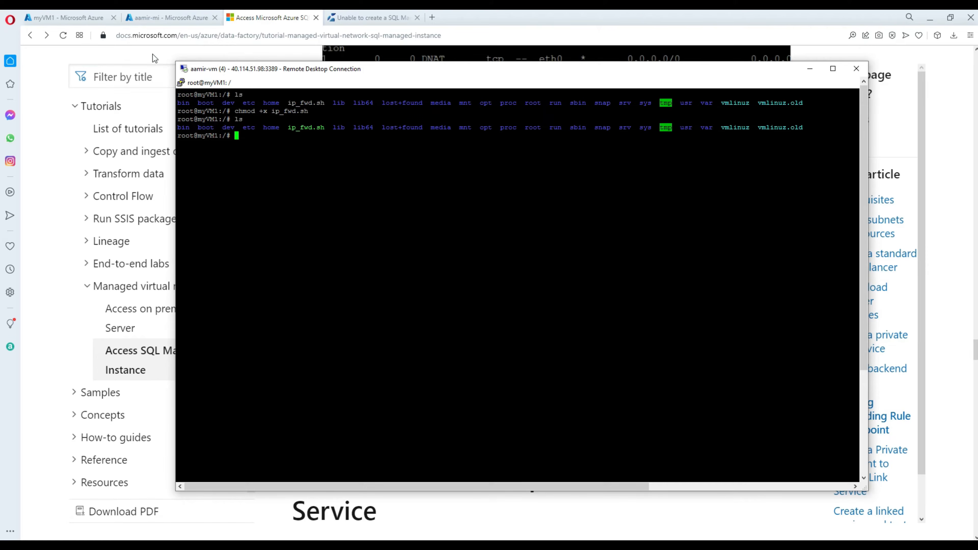
{"action": "left_click", "coordinate": [90, 18]}
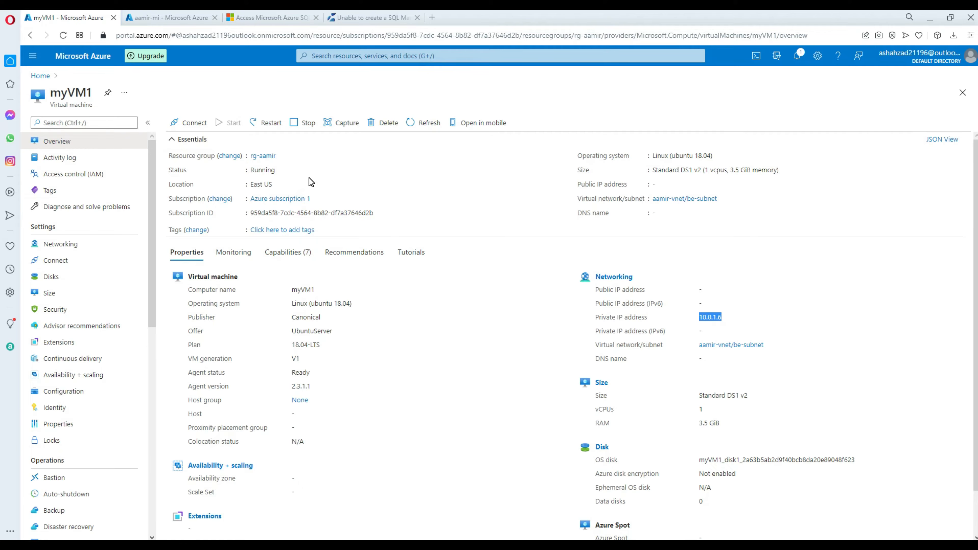
Open aamir-mi via rg-aamir from Home, check it's still Provisioning, then return to the docs tab.
{"action": "left_click", "coordinate": [41, 76]}
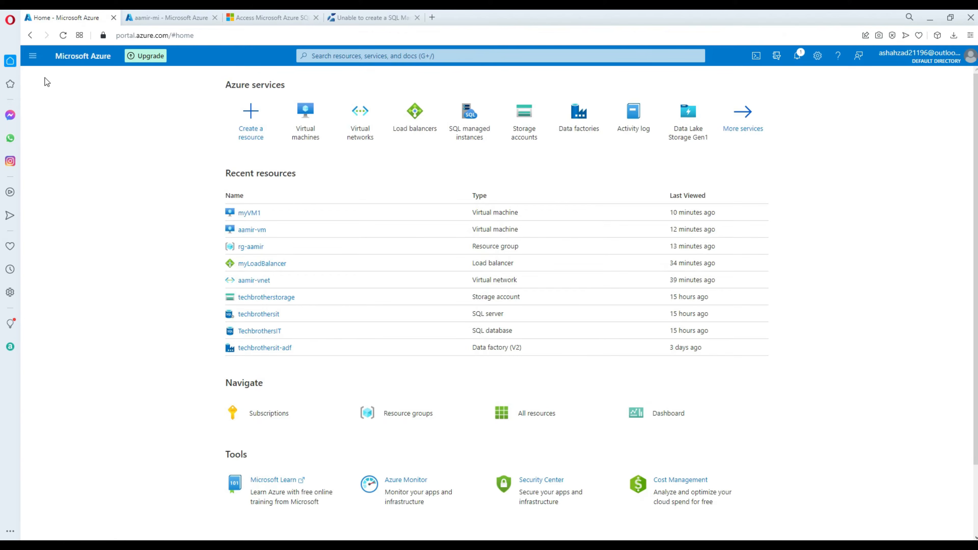
{"action": "left_click", "coordinate": [257, 248]}
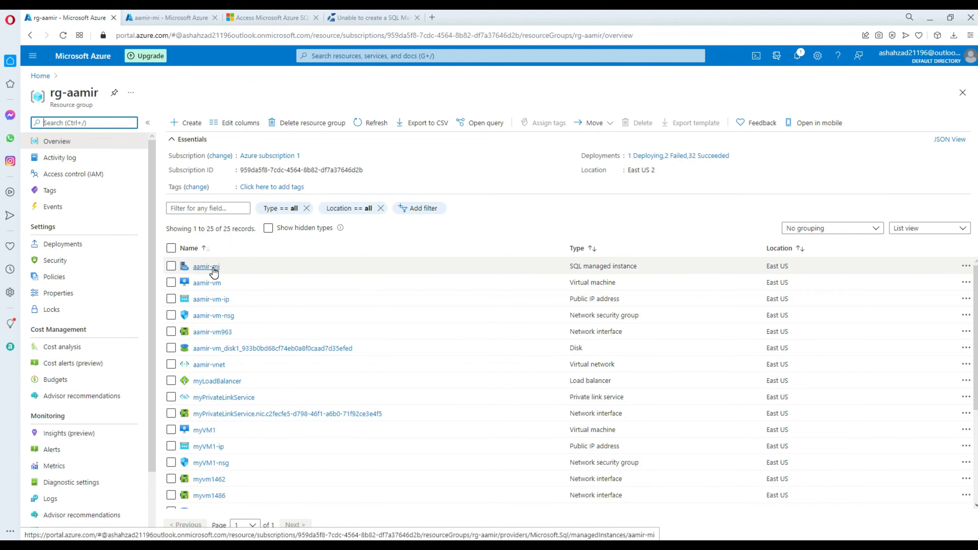
{"action": "left_click", "coordinate": [207, 266]}
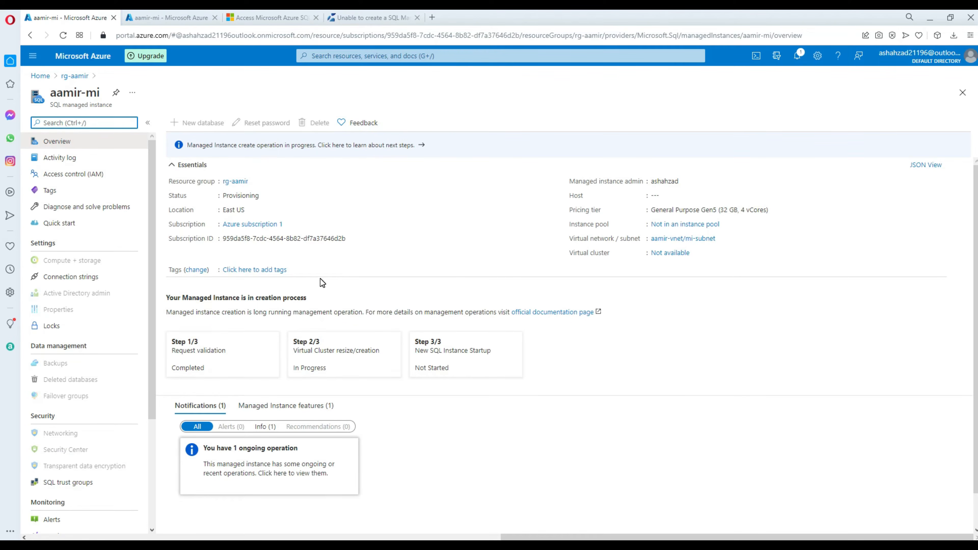
{"action": "double_click", "coordinate": [247, 195]}
{"action": "left_click", "coordinate": [393, 205]}
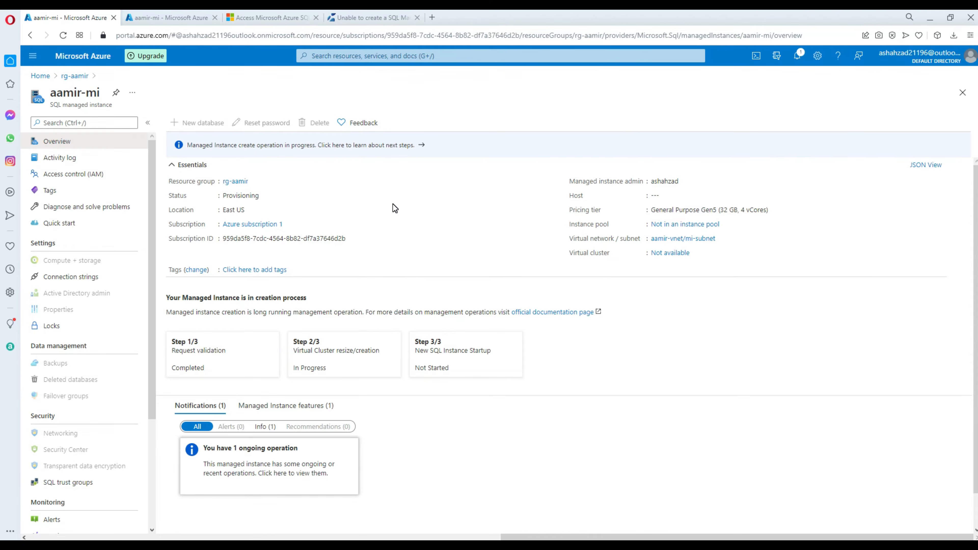
{"action": "left_click", "coordinate": [291, 16]}
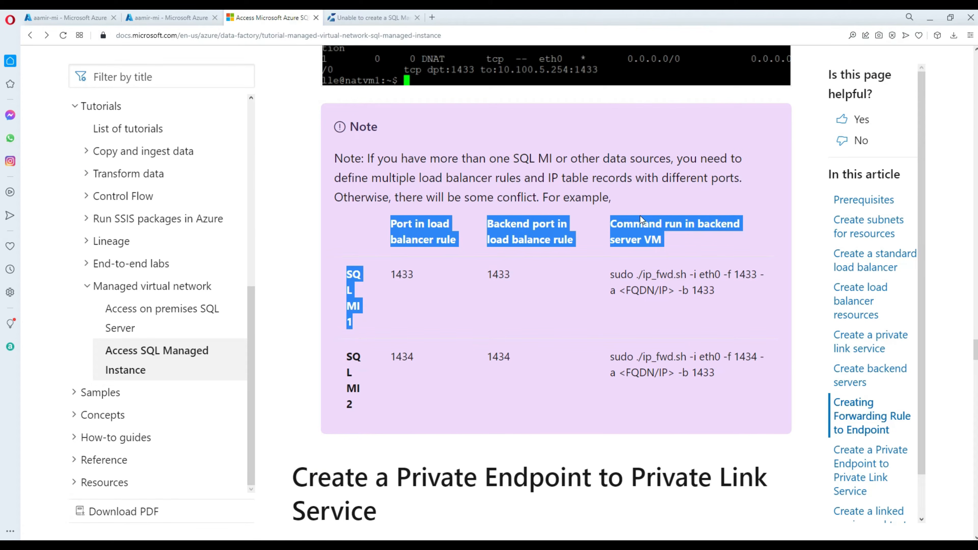
Launch azuredatastudio.exe from the extracted folder on the jump VM, with the remote desktop full screen.
{"action": "left_click", "coordinate": [732, 239]}
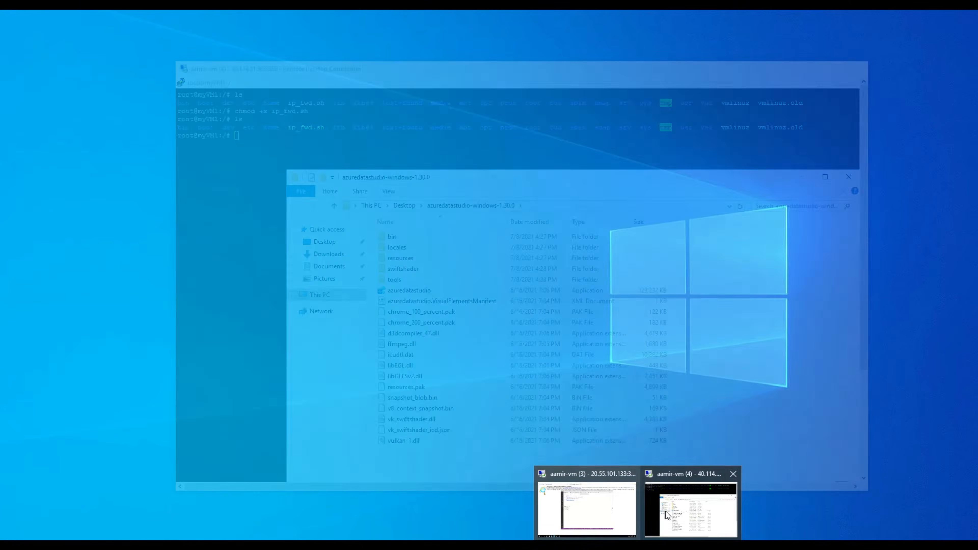
{"action": "left_click", "coordinate": [607, 484]}
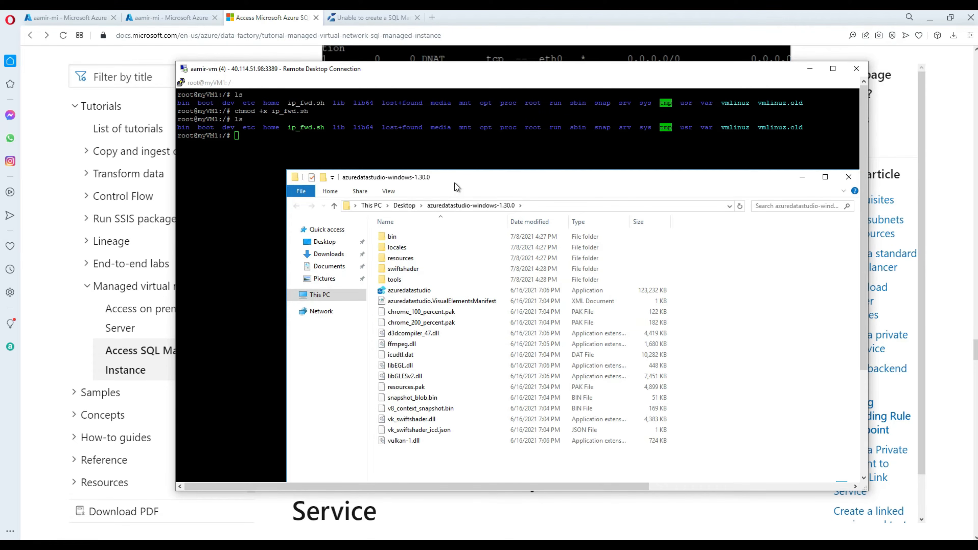
{"action": "left_click_drag", "start_coordinate": [455, 183], "coordinate": [421, 148]}
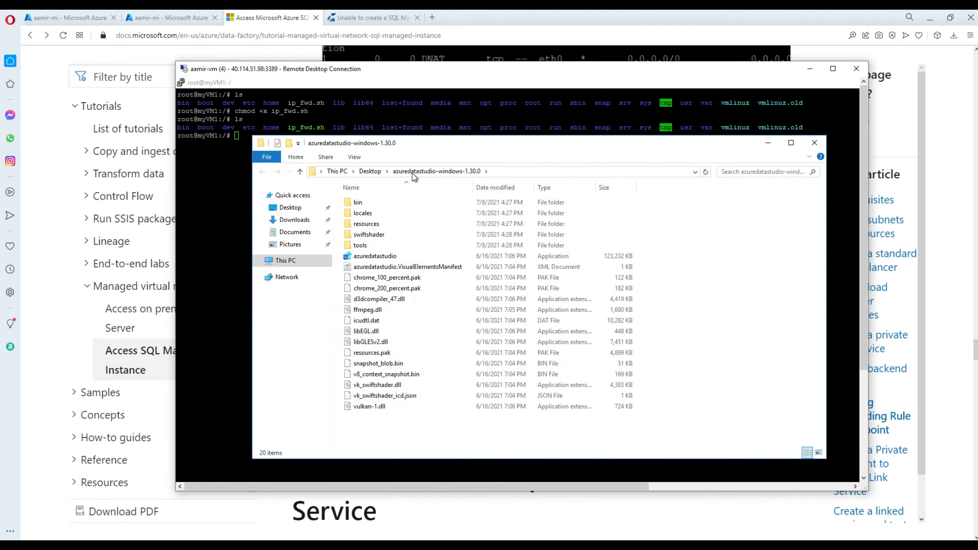
{"action": "double_click", "coordinate": [379, 257]}
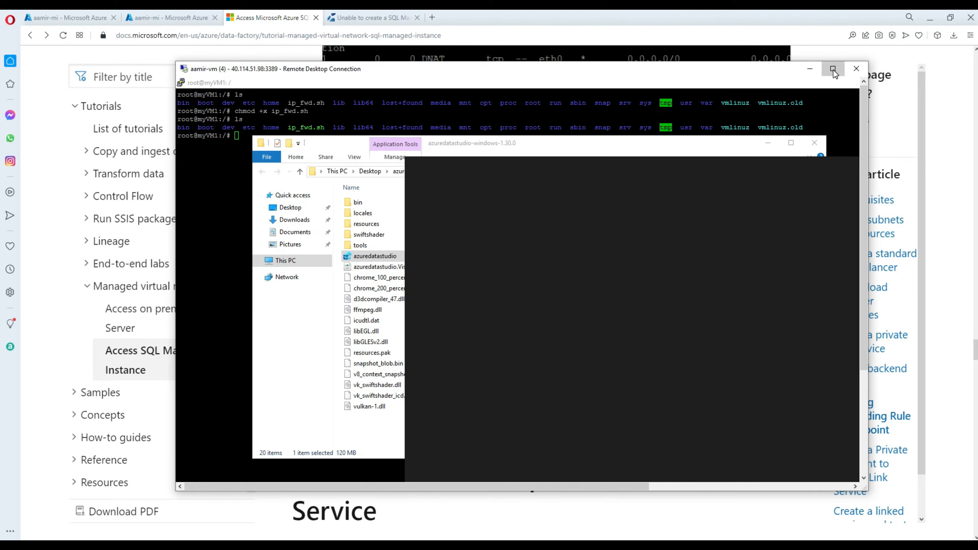
{"action": "left_click", "coordinate": [832, 70]}
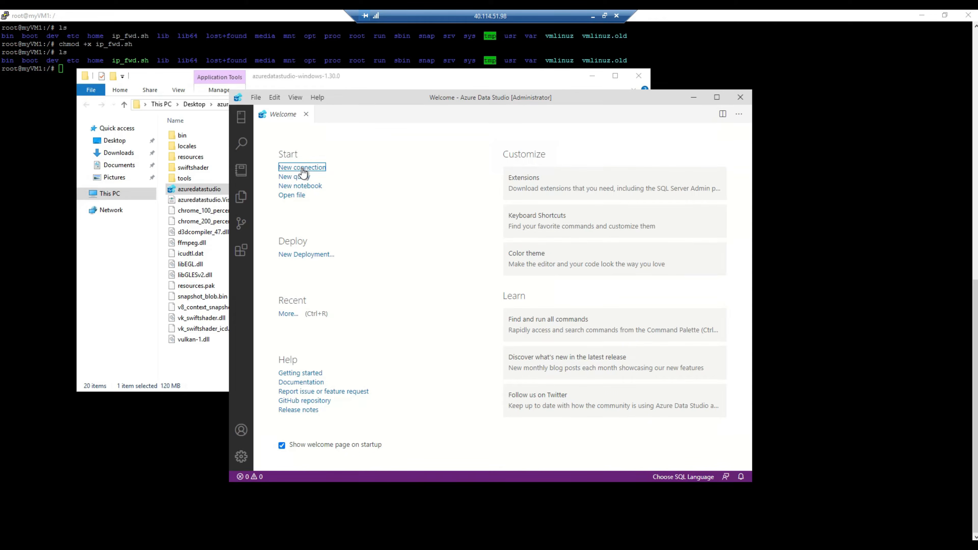
Start a new connection, dismiss both notifications, and set authentication type to SQL Login.
{"action": "left_click", "coordinate": [298, 169]}
{"action": "left_click", "coordinate": [737, 337]}
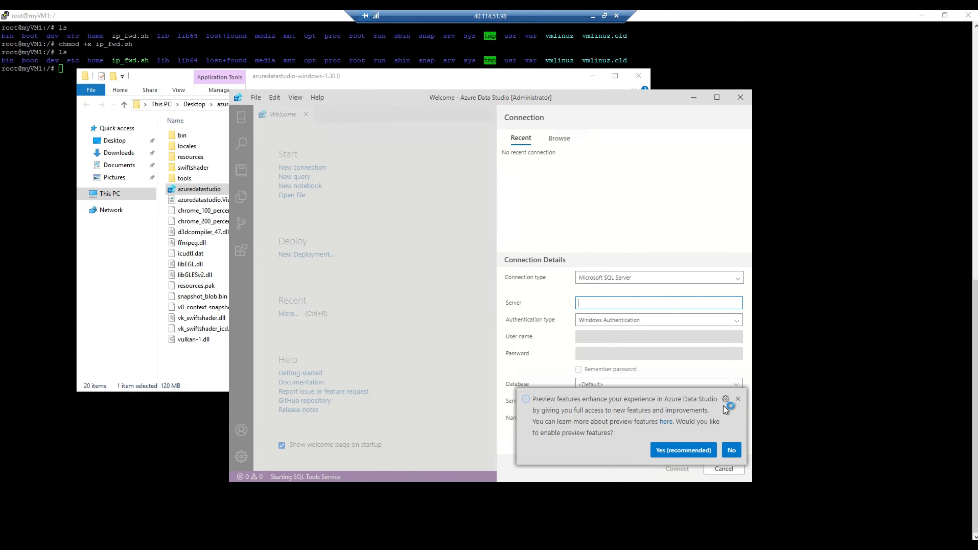
{"action": "left_click", "coordinate": [738, 400]}
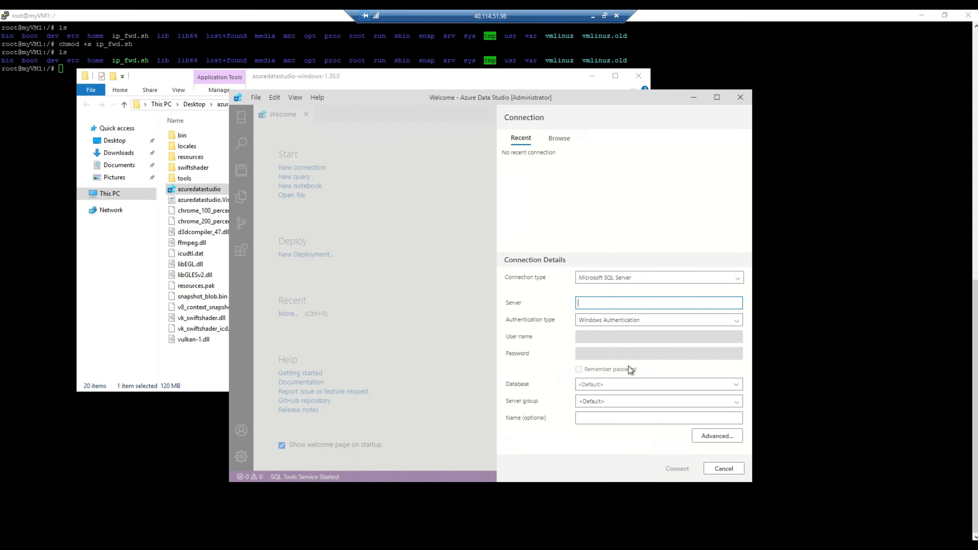
{"action": "left_click", "coordinate": [613, 321]}
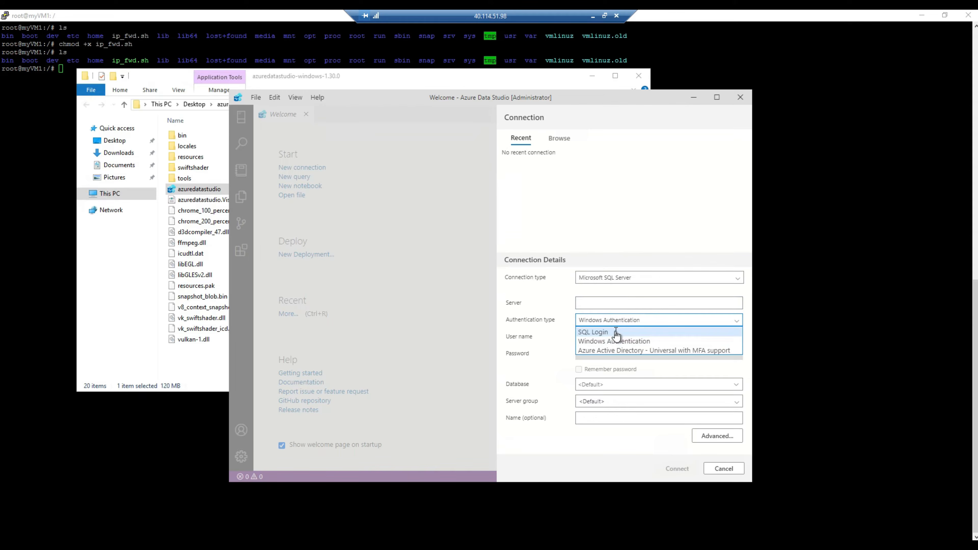
{"action": "left_click", "coordinate": [618, 332]}
{"action": "left_click", "coordinate": [615, 303]}
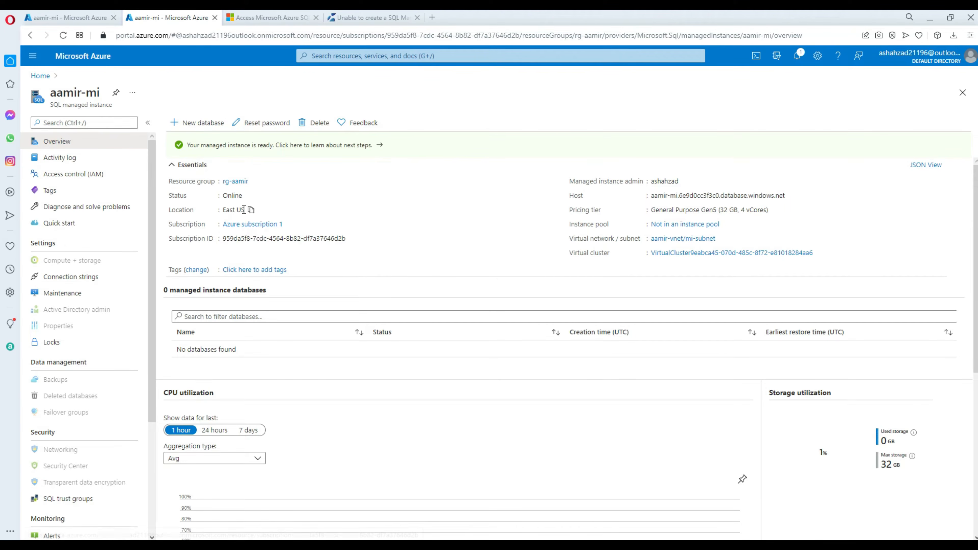
Copy the Host name from the Online aamir-mi overview and return to the aamir-vm remote desktop.
{"action": "double_click", "coordinate": [233, 196]}
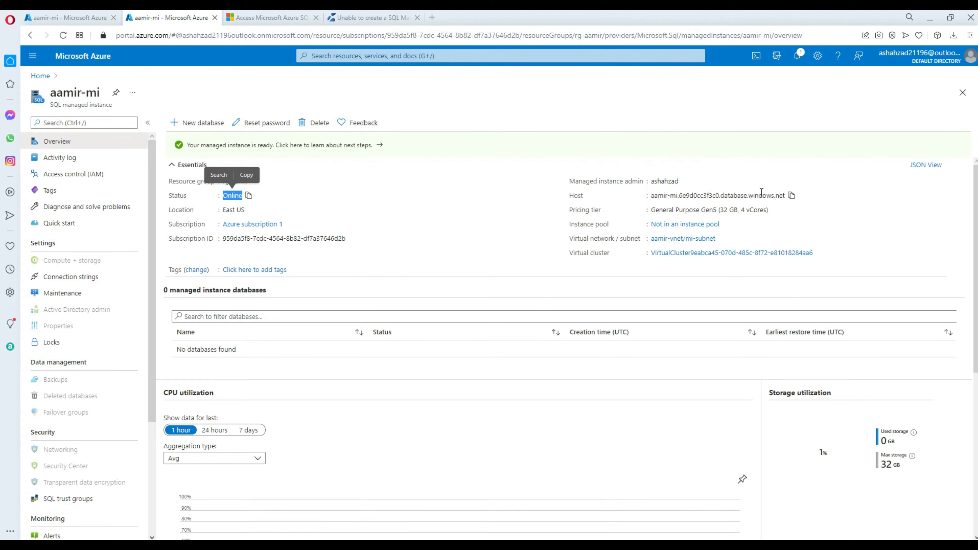
{"action": "left_click", "coordinate": [791, 195]}
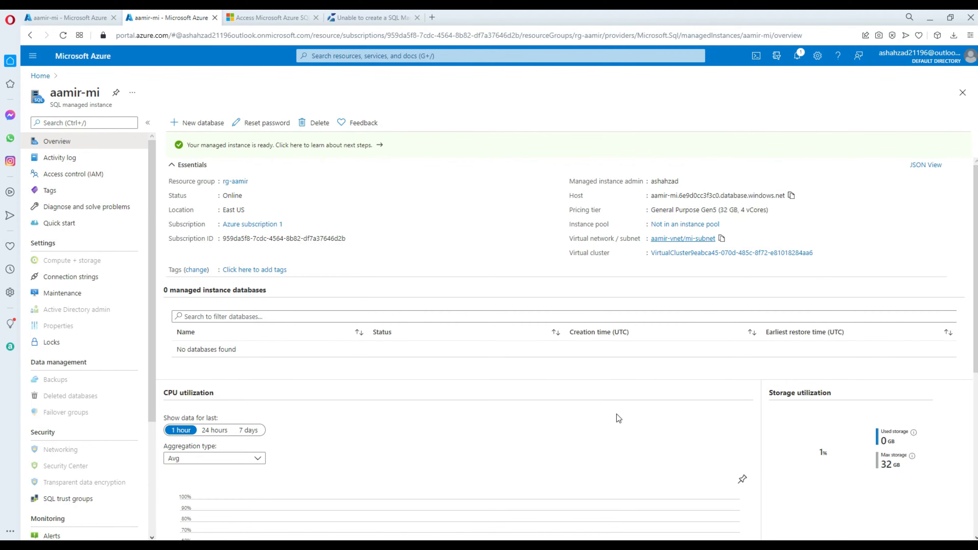
{"action": "mouse_move", "coordinate": [637, 544]}
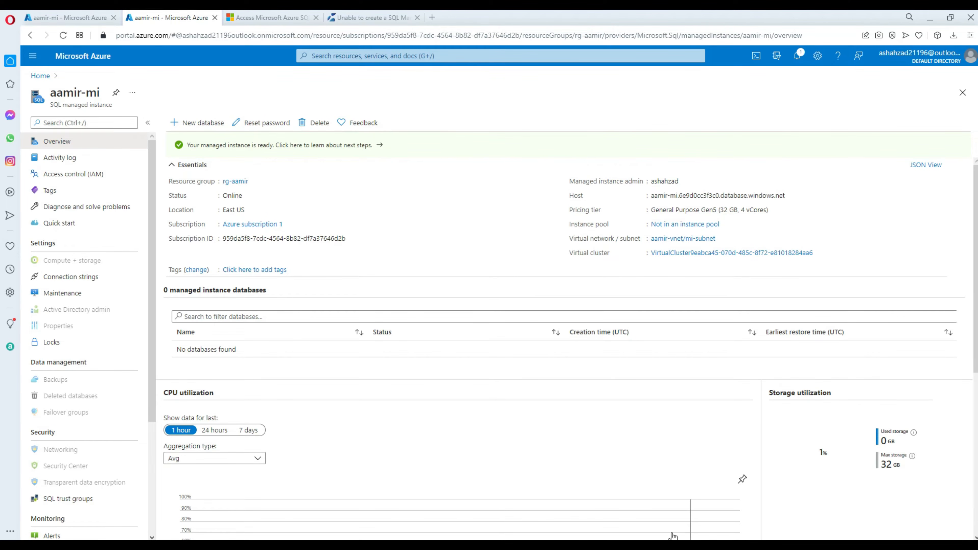
{"action": "mouse_move", "coordinate": [673, 545]}
{"action": "left_click", "coordinate": [691, 509]}
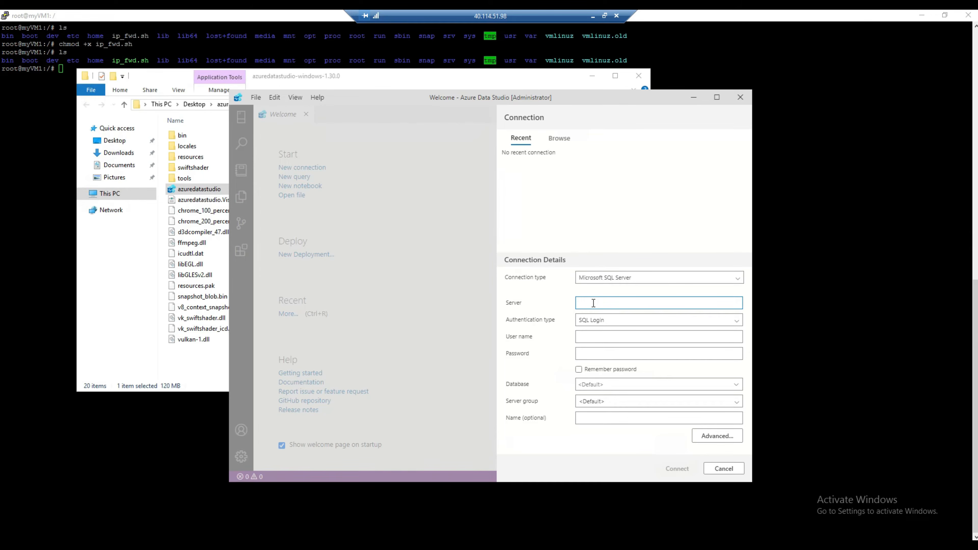
Paste the aamir-mi host as Server, keep SQL Login, enter the user name and password, and connect.
{"action": "key", "text": "ctrl+v"}
{"action": "left_click", "coordinate": [601, 323]}
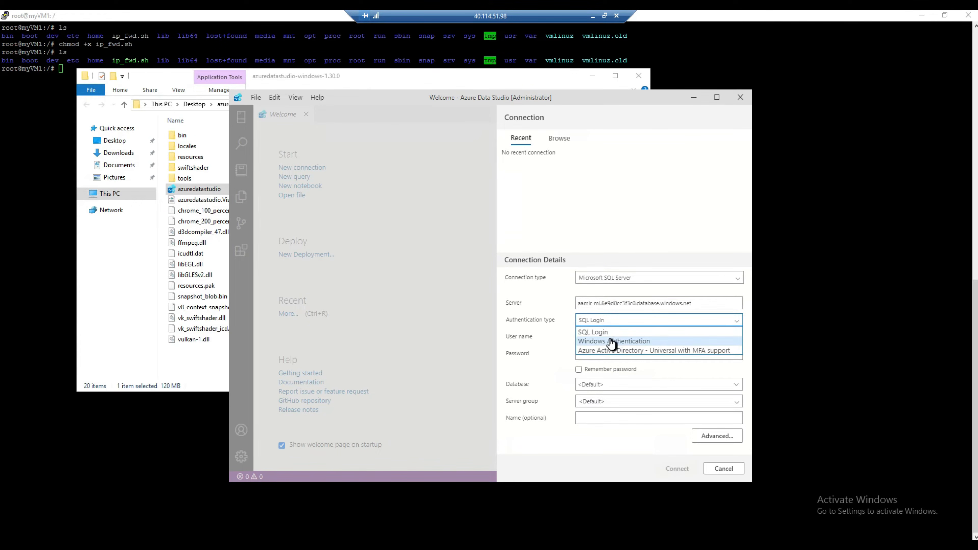
{"action": "left_click", "coordinate": [600, 332]}
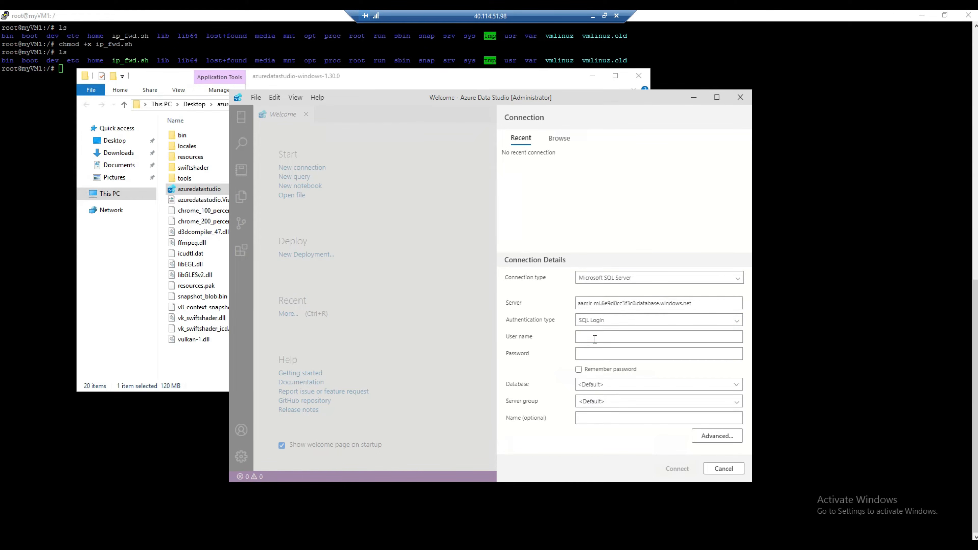
{"action": "left_click", "coordinate": [595, 338]}
{"action": "type", "text": "ashah"}
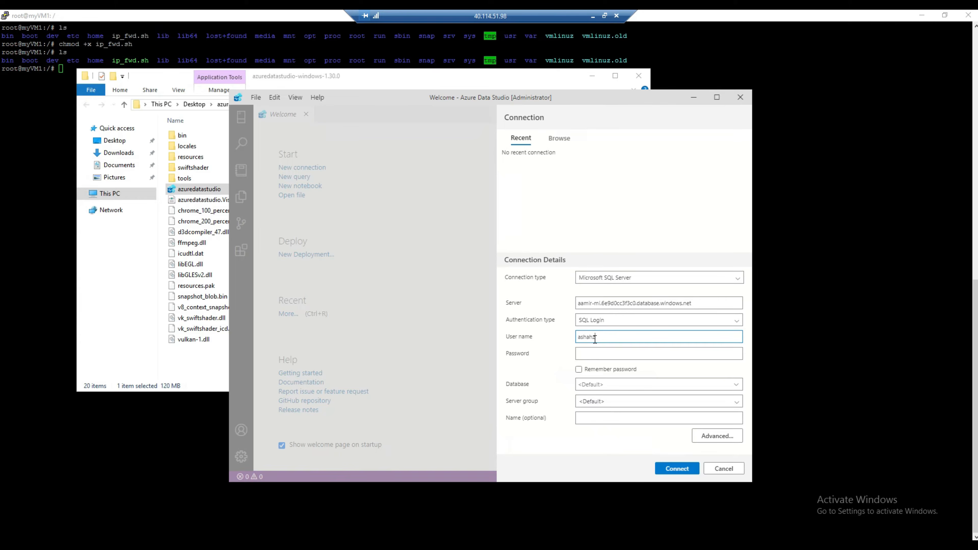
{"action": "type", "text": "zad"}
{"action": "key", "text": "Tab"}
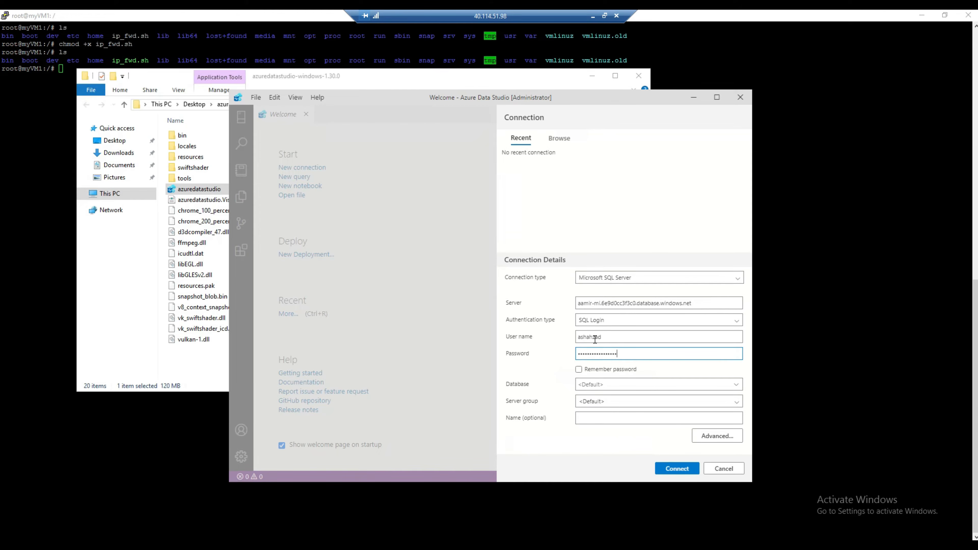
{"action": "left_click", "coordinate": [674, 470]}
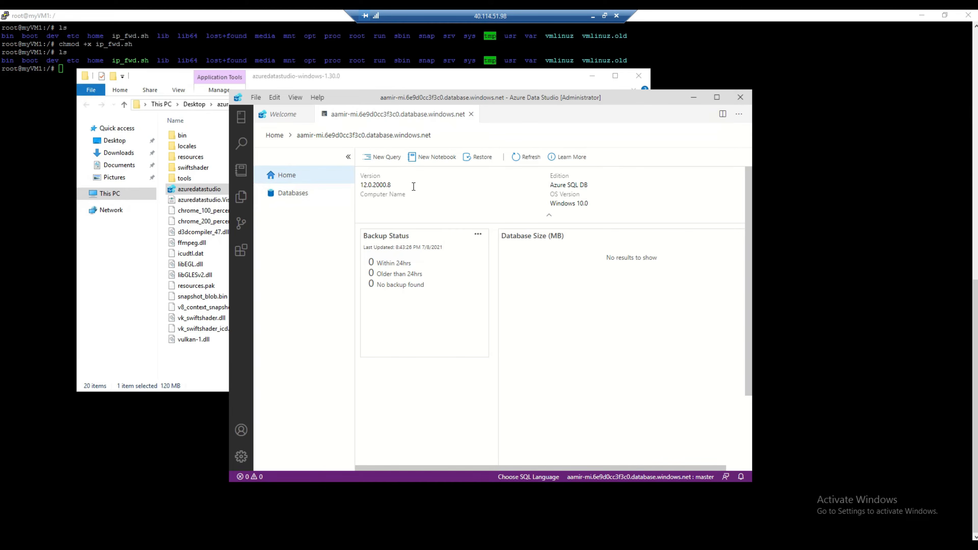
In a new query, write create database TechbrothersIT and create table dbo.Emp(id int, name varchar(100)), each followed by go.
{"action": "left_click", "coordinate": [387, 159]}
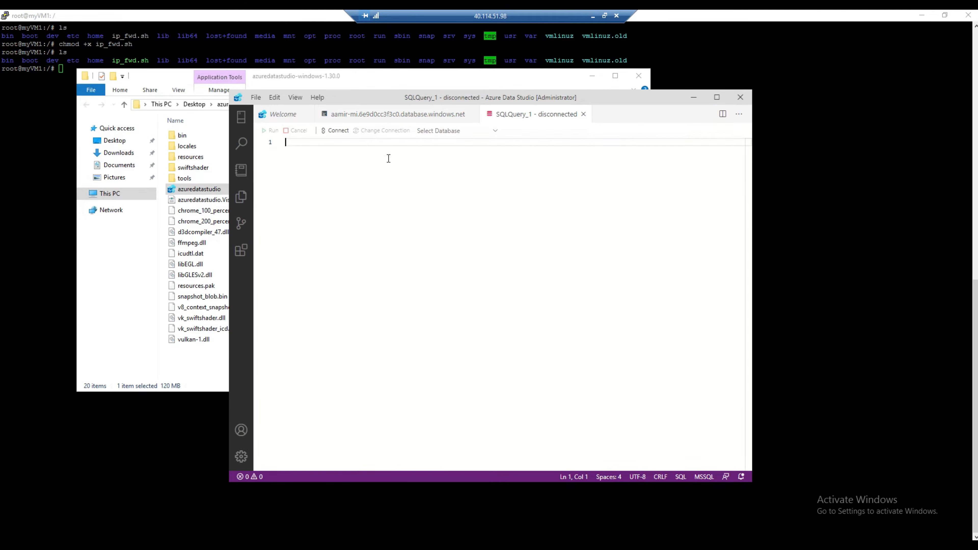
{"action": "type", "text": "crea"}
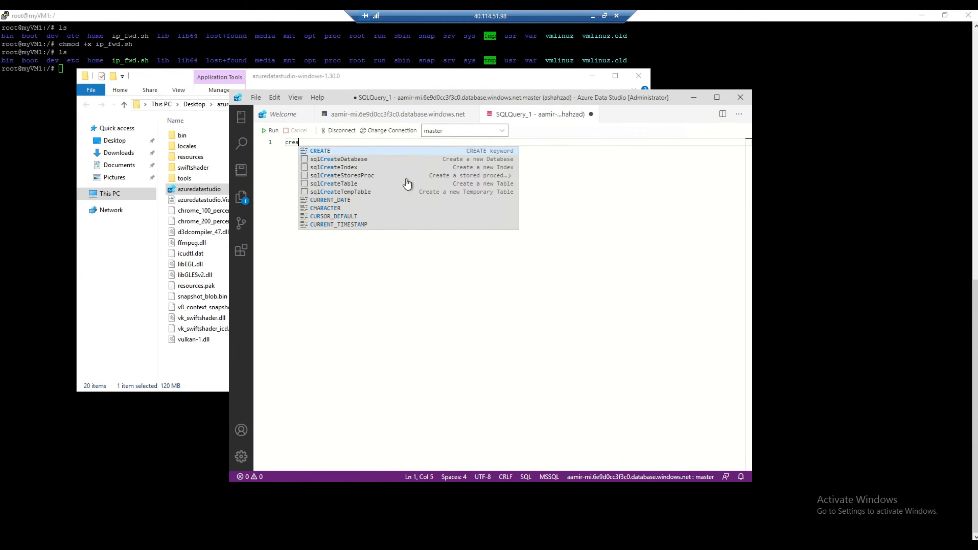
{"action": "type", "text": "te database "}
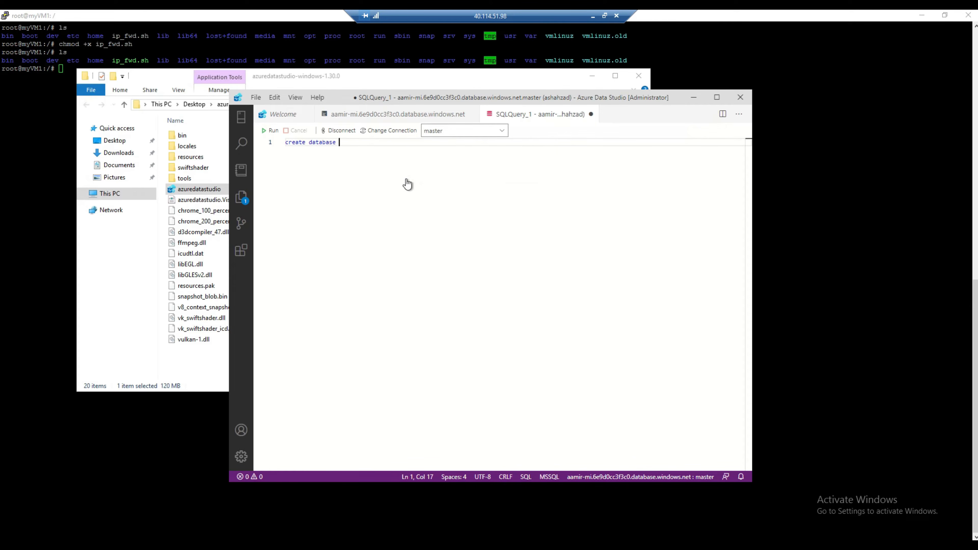
{"action": "type", "text": "TechbrothersIT"}
{"action": "key", "text": "Return"}
{"action": "type", "text": "go"}
{"action": "key", "text": "Return"}
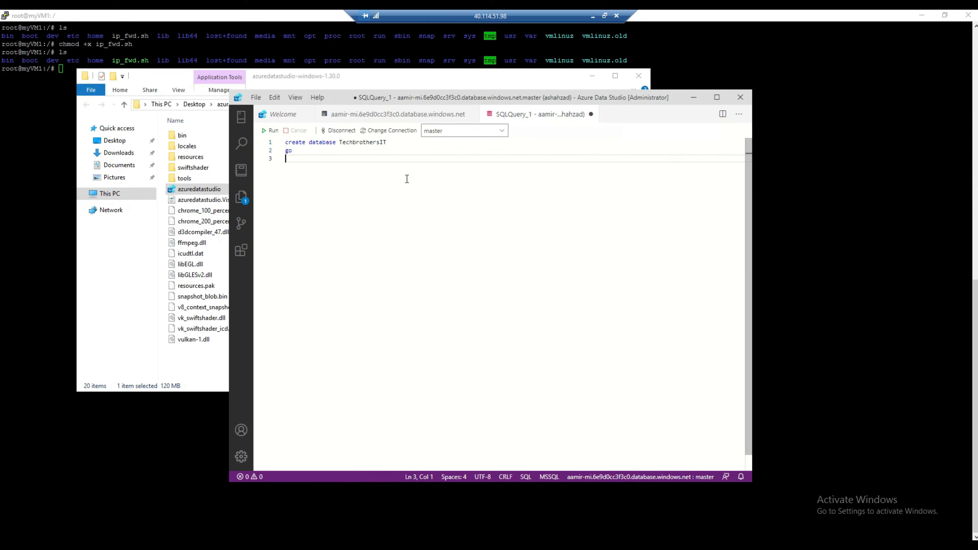
{"action": "type", "text": "create table"}
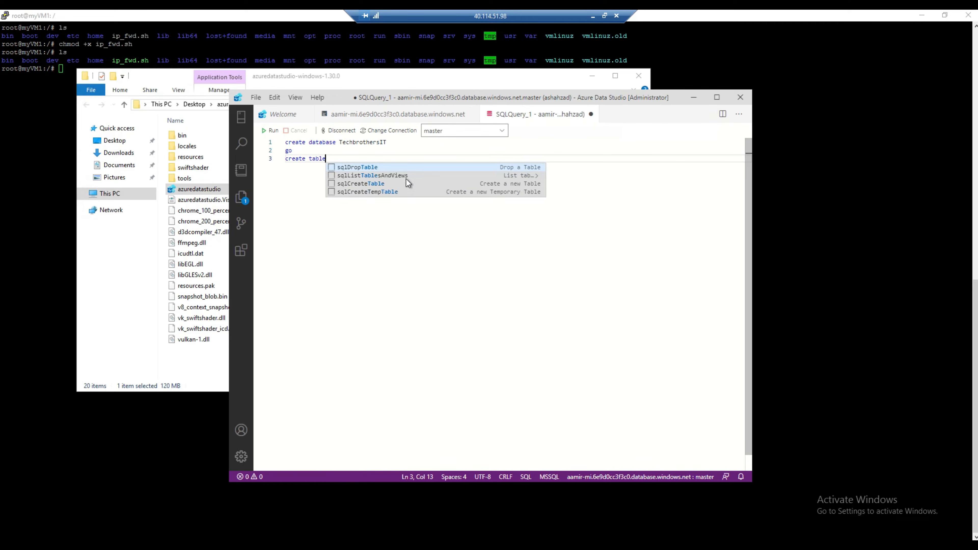
{"action": "type", "text": " dbo."}
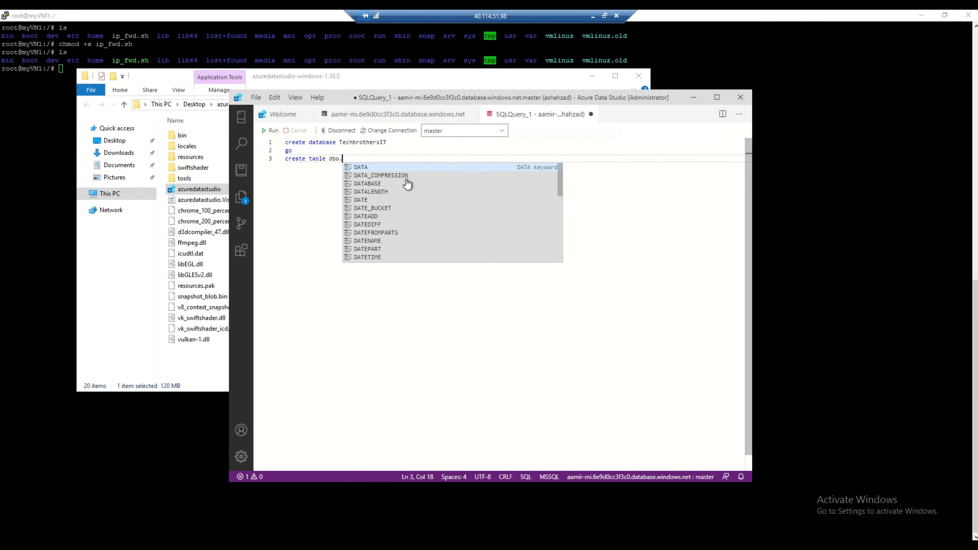
{"action": "type", "text": "Emp( "}
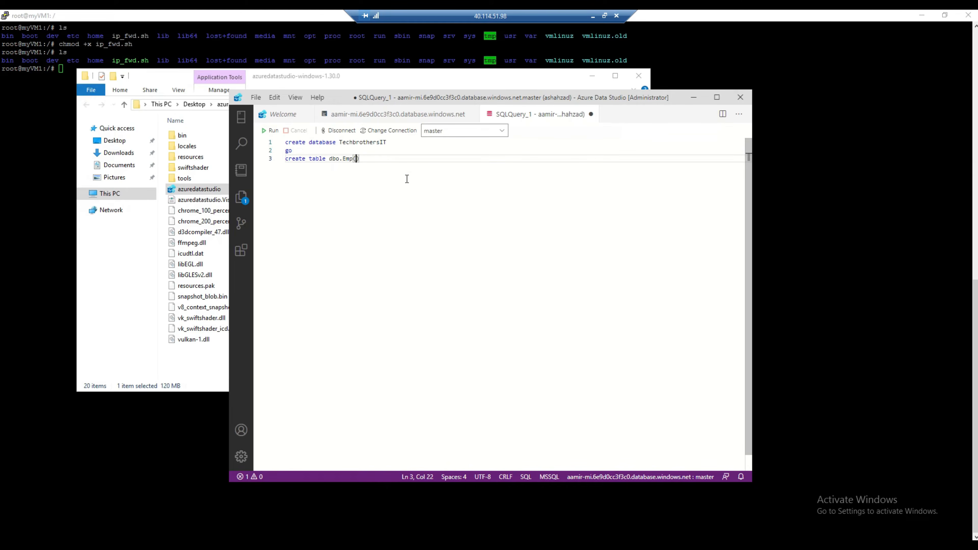
{"action": "type", "text": "id int, name varchar(100)"}
{"action": "key", "text": "Return"}
{"action": "type", "text": "go"}
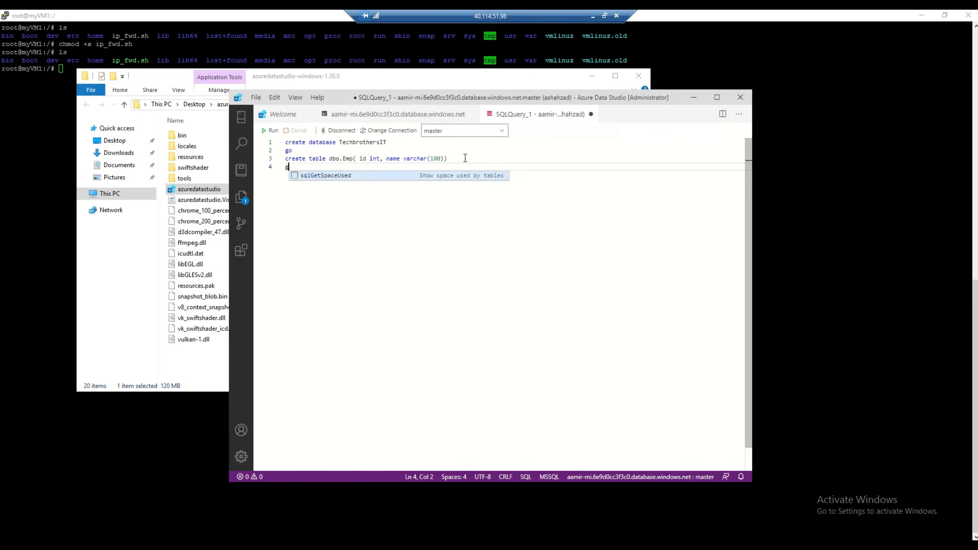
{"action": "key", "text": "Return"}
Add insert into dbo.Emp values (1,'aamir'),(2,'raza'), select the whole script and run it.
{"action": "type", "text": "insert "}
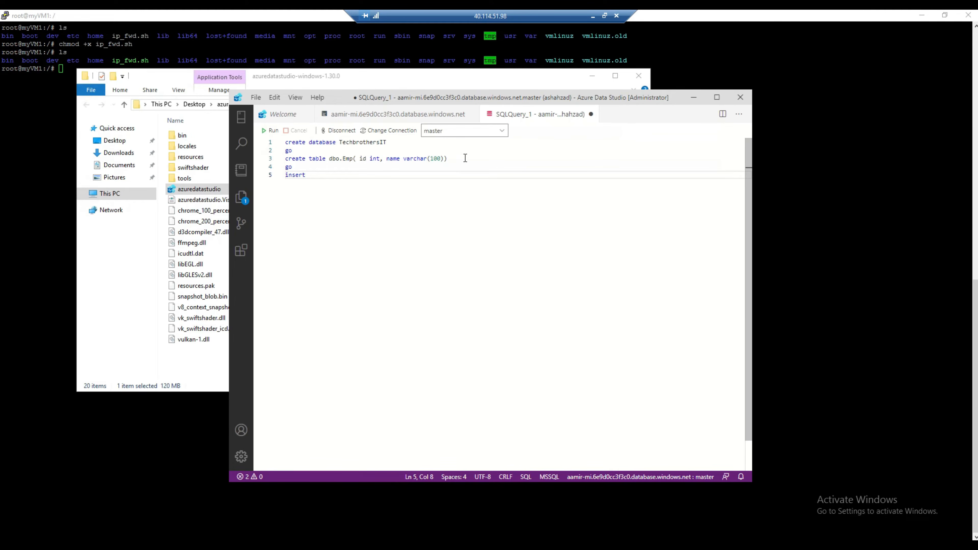
{"action": "type", "text": "into dbo.emp"}
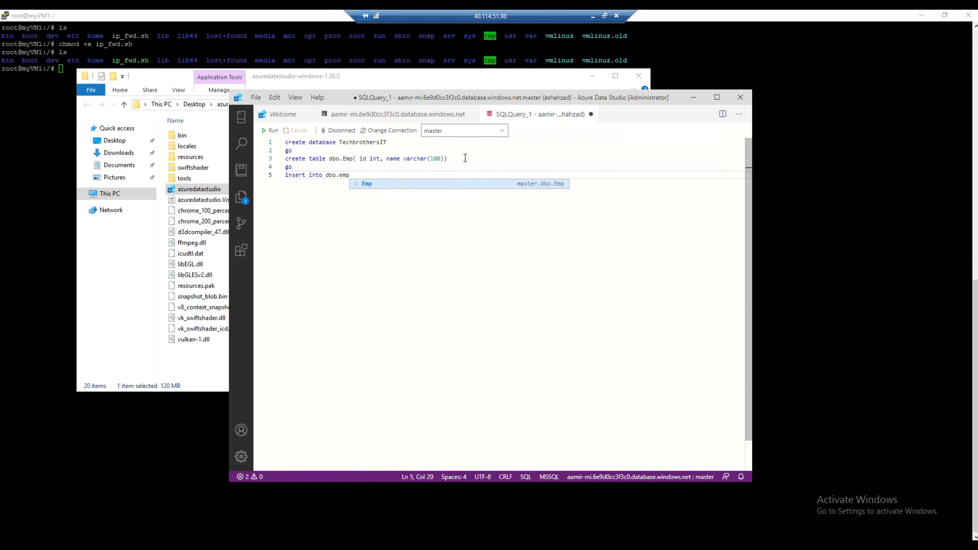
{"action": "key", "text": "Tab"}
{"action": "type", "text": "values ("}
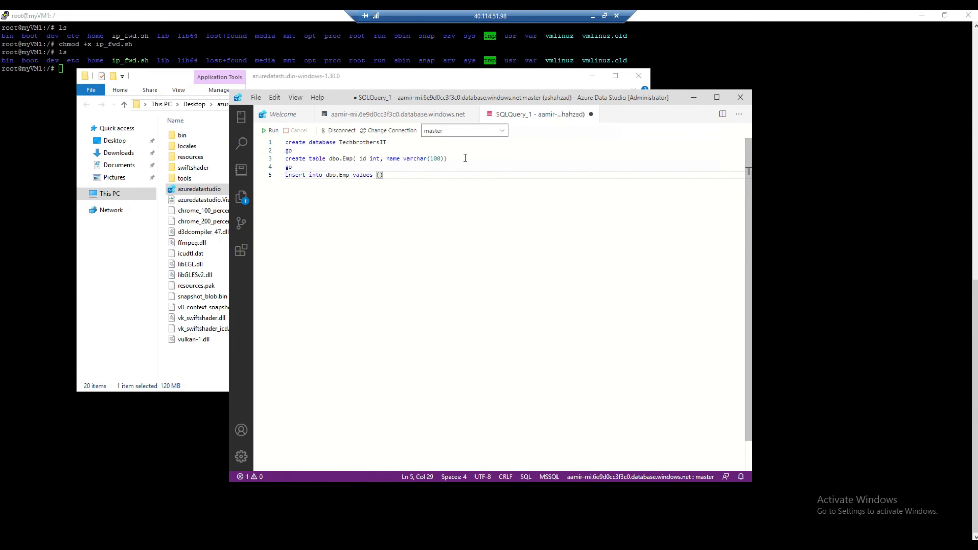
{"action": "type", "text": "1,'aamir'0"}
{"action": "key", "text": "BackSpace"}
{"action": "type", "text": ",(2,'raza')"}
{"action": "left_click_drag", "start_coordinate": [457, 174], "coordinate": [286, 142]}
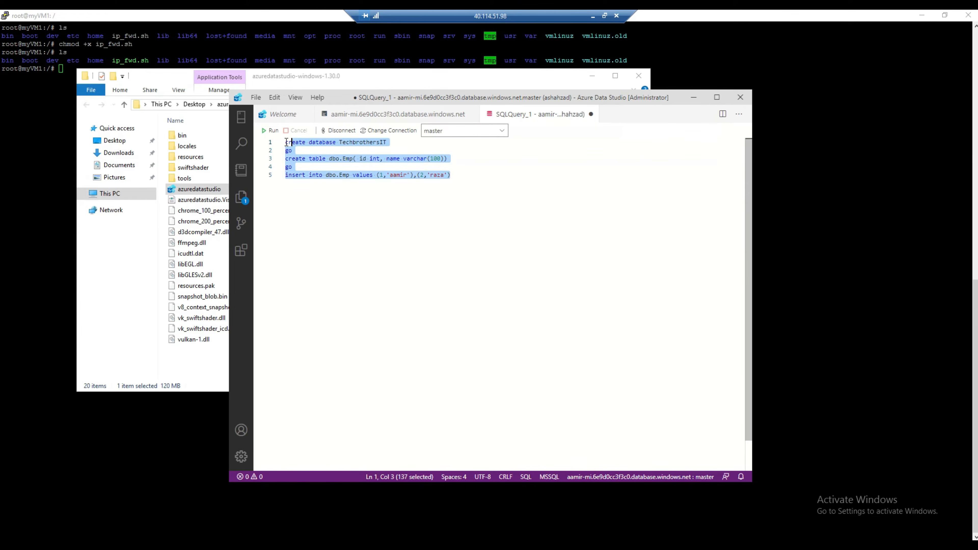
{"action": "left_click", "coordinate": [270, 130]}
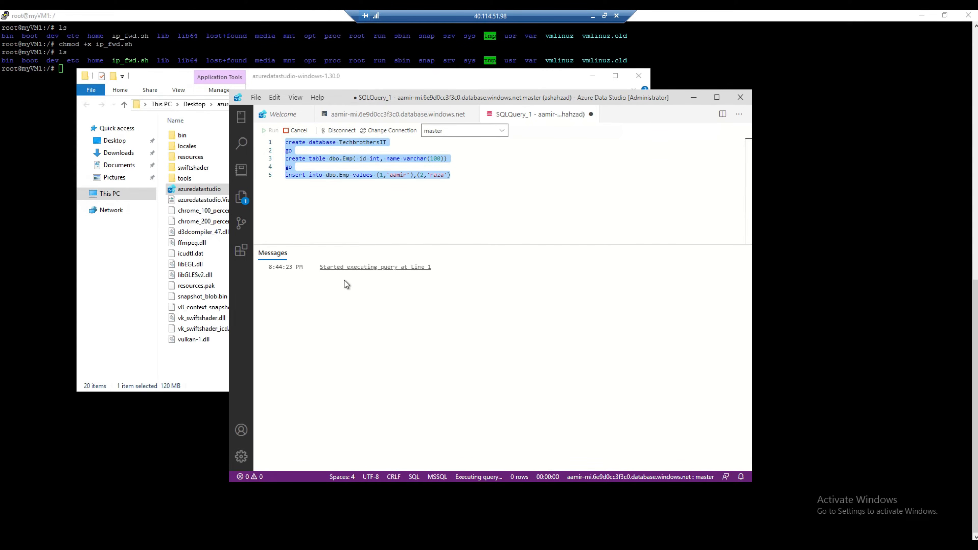
Add Select * from dbo.Emp and run just that line to see the two rows.
{"action": "left_click", "coordinate": [476, 182]}
{"action": "key", "text": "Return"}
{"action": "key", "text": "Return"}
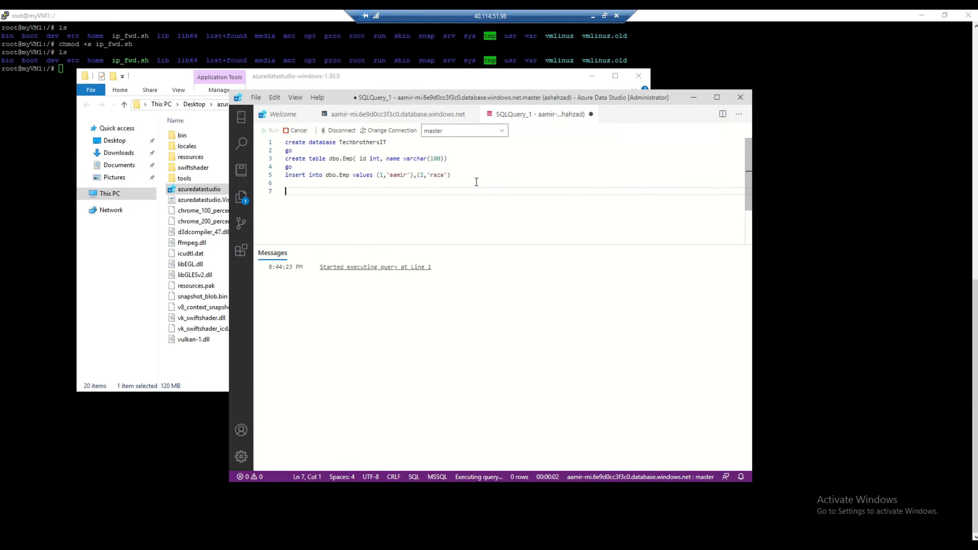
{"action": "type", "text": "Select * from dbo.emp"}
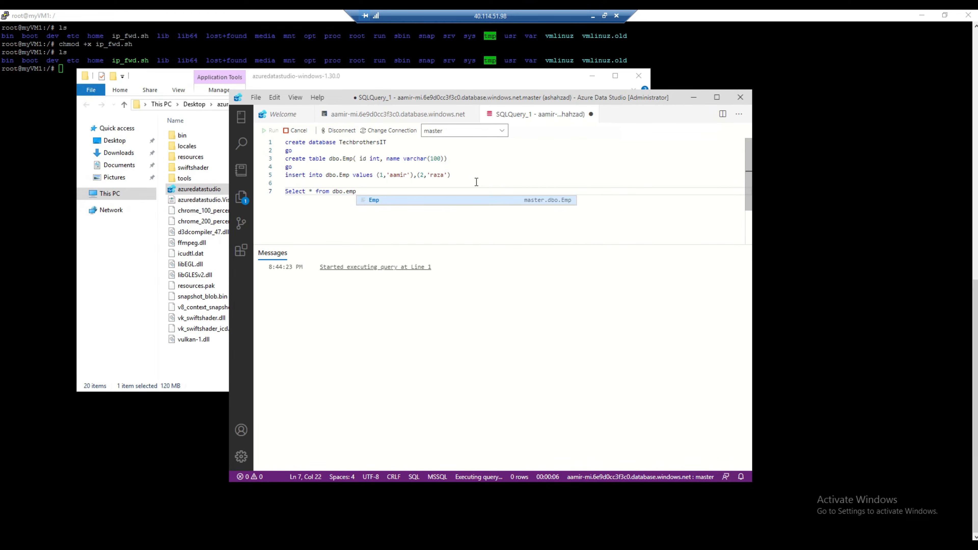
{"action": "key", "text": "Tab"}
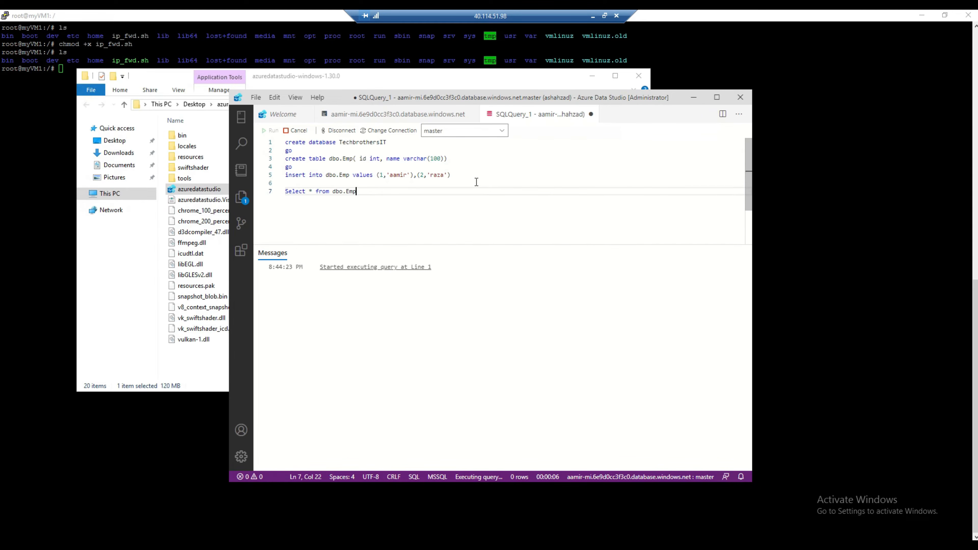
{"action": "key", "text": "shift+Up"}
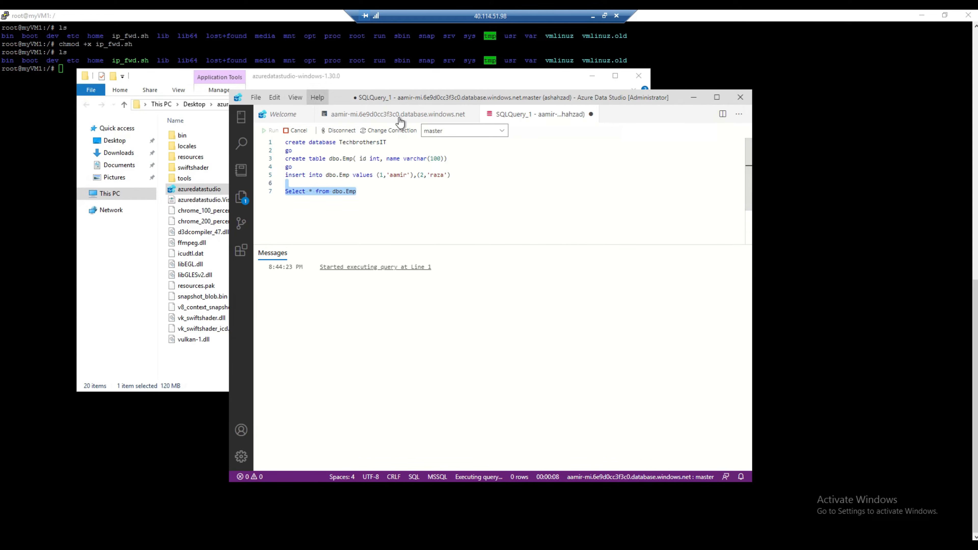
{"action": "left_click", "coordinate": [266, 133]}
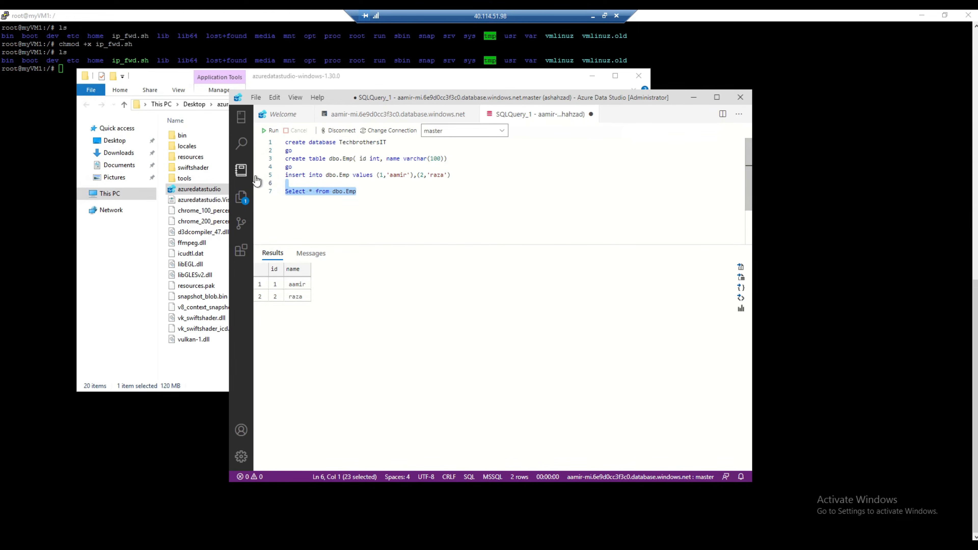
Open the managed instance dashboard's Databases list, select TechbrothersIT, then minimize the remote desktop.
{"action": "double_click", "coordinate": [370, 144]}
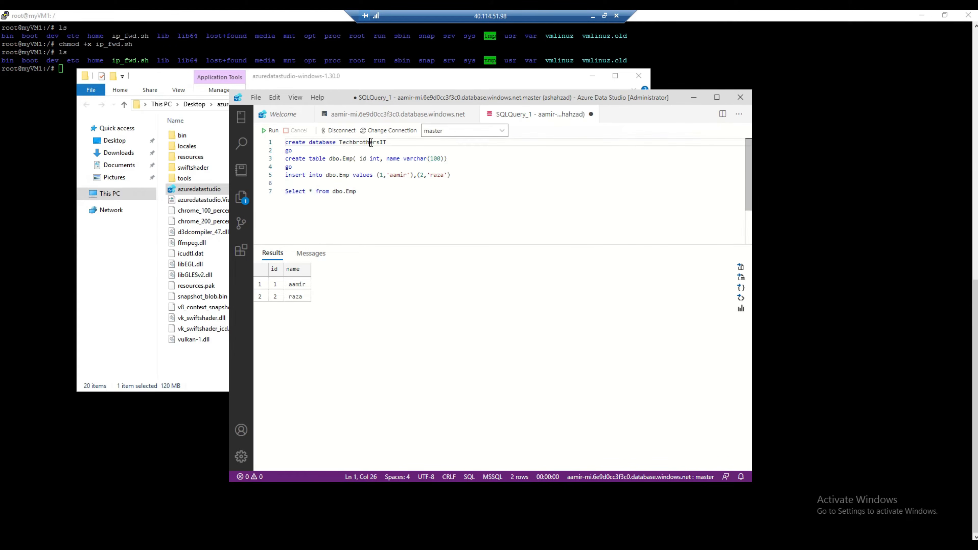
{"action": "left_click", "coordinate": [273, 115]}
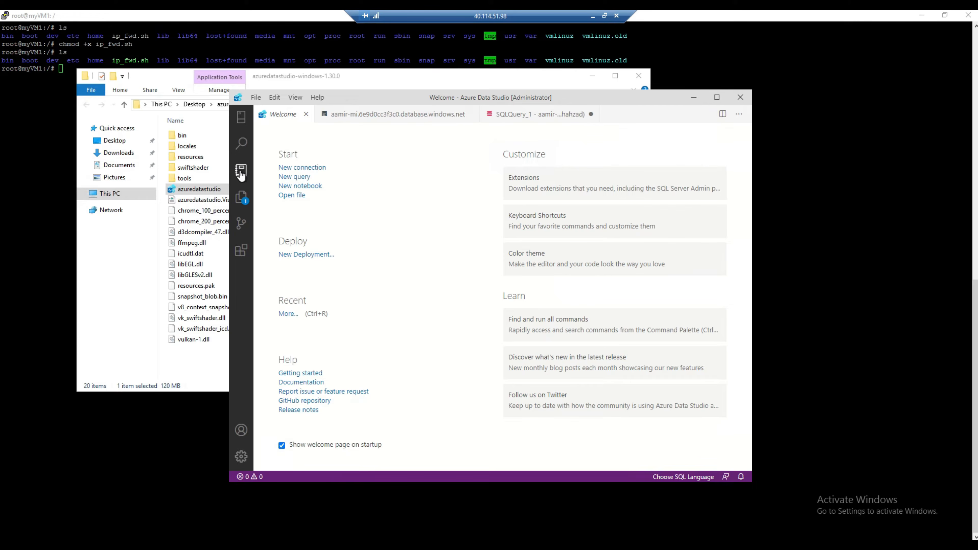
{"action": "left_click", "coordinate": [242, 197]}
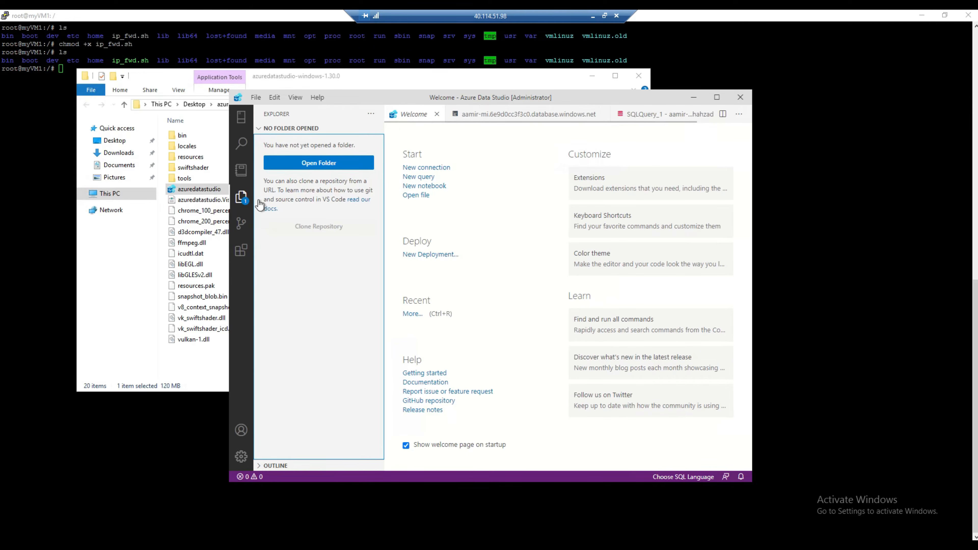
{"action": "left_click", "coordinate": [485, 116]}
{"action": "left_click", "coordinate": [425, 198]}
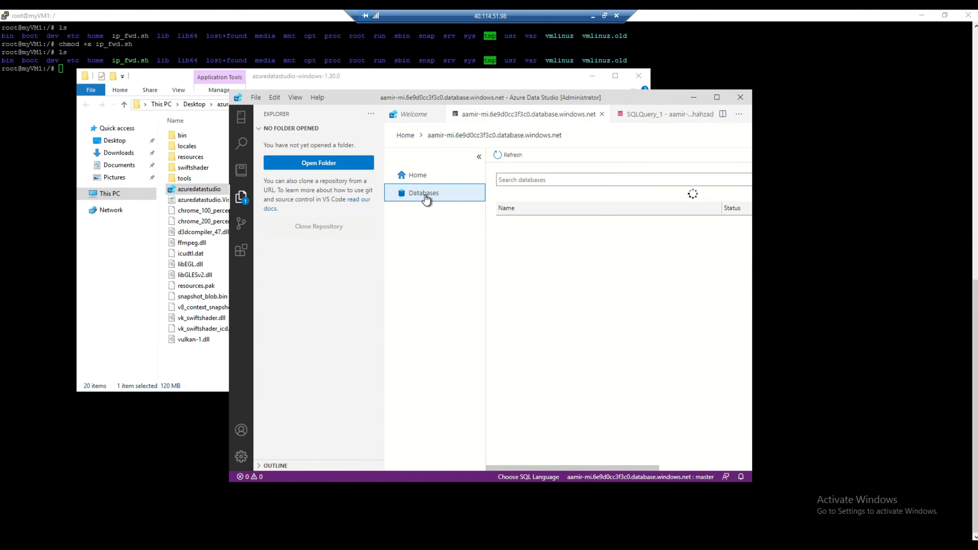
{"action": "left_click", "coordinate": [544, 260]}
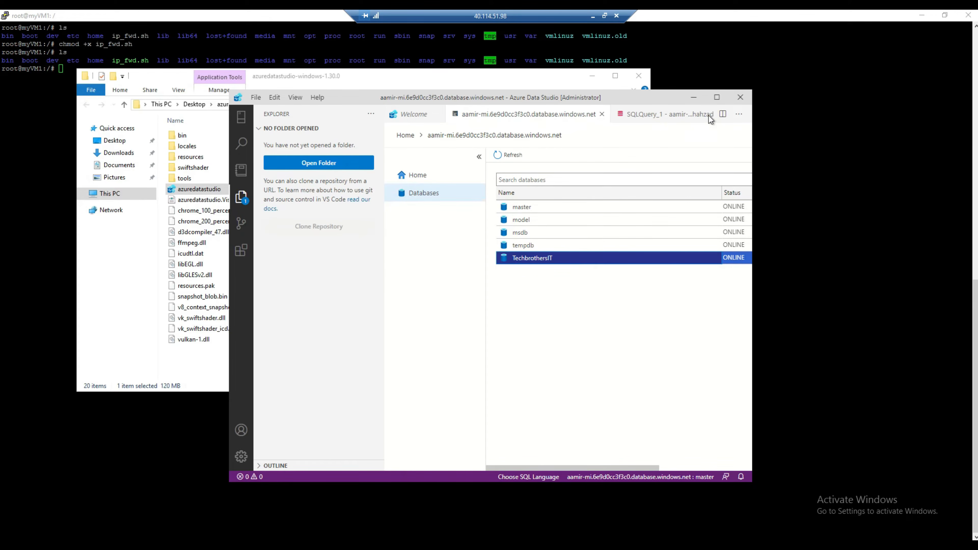
{"action": "left_click_drag", "start_coordinate": [662, 101], "coordinate": [746, 145]}
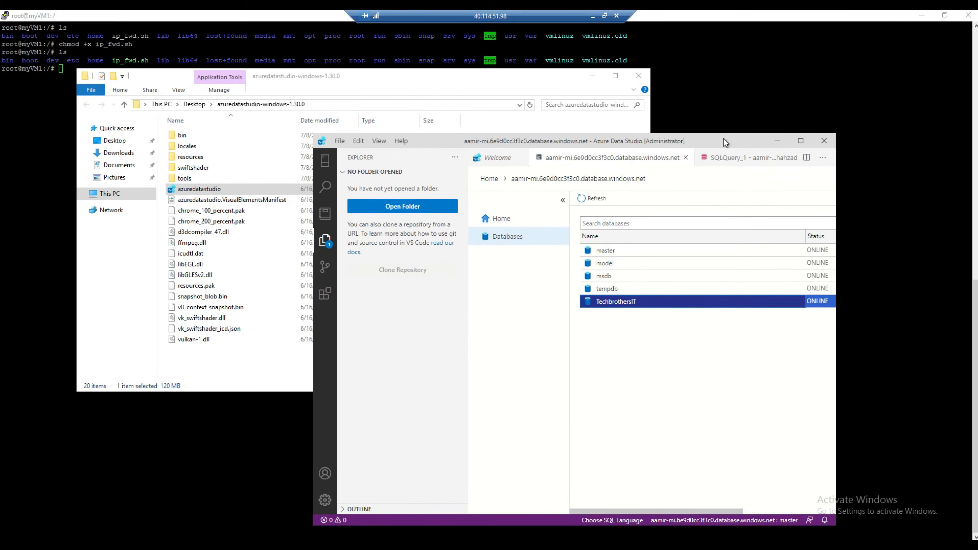
{"action": "left_click", "coordinate": [593, 17]}
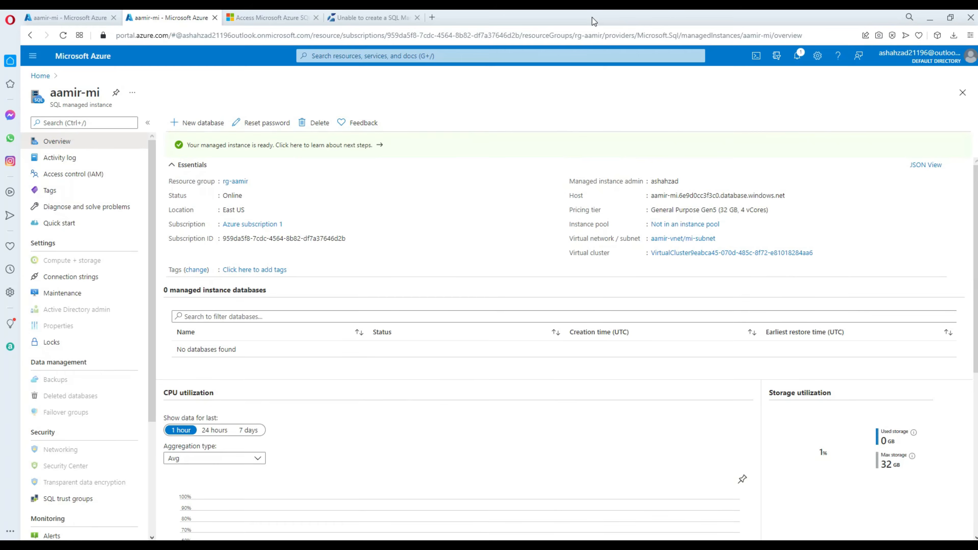
Copy the sudo ./ip_fwd.sh command from the docs' Creating Forwarding Rule to Endpoint section, then return to the remote desktop.
{"action": "left_click", "coordinate": [259, 18]}
{"action": "scroll", "coordinate": [524, 208], "scroll_direction": "up", "scroll_amount": 10}
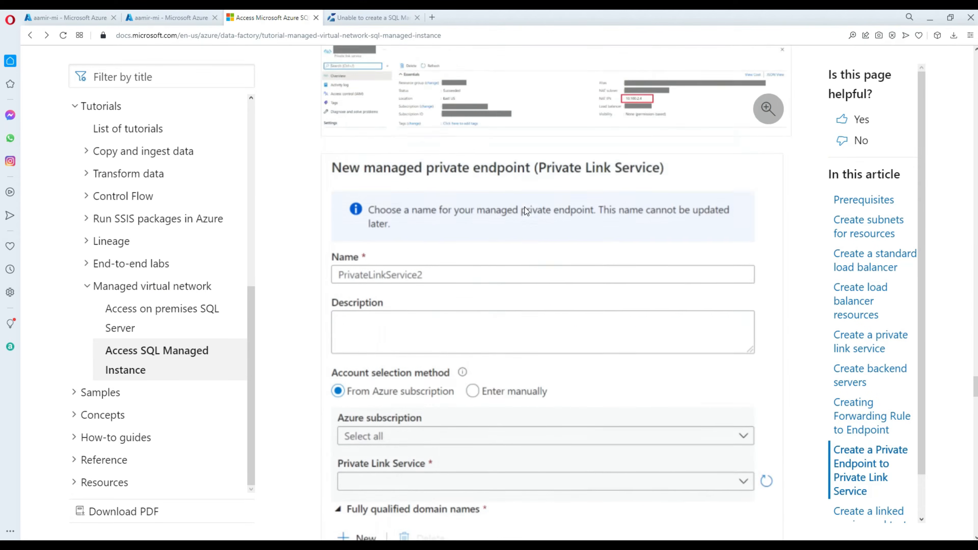
{"action": "scroll", "coordinate": [523, 206], "scroll_direction": "up", "scroll_amount": 10}
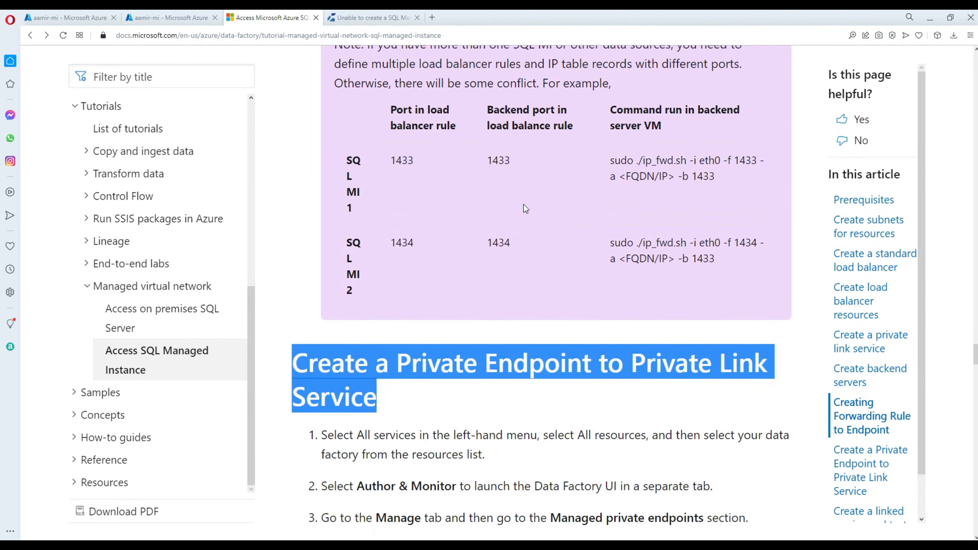
{"action": "scroll", "coordinate": [523, 205], "scroll_direction": "up", "scroll_amount": 10}
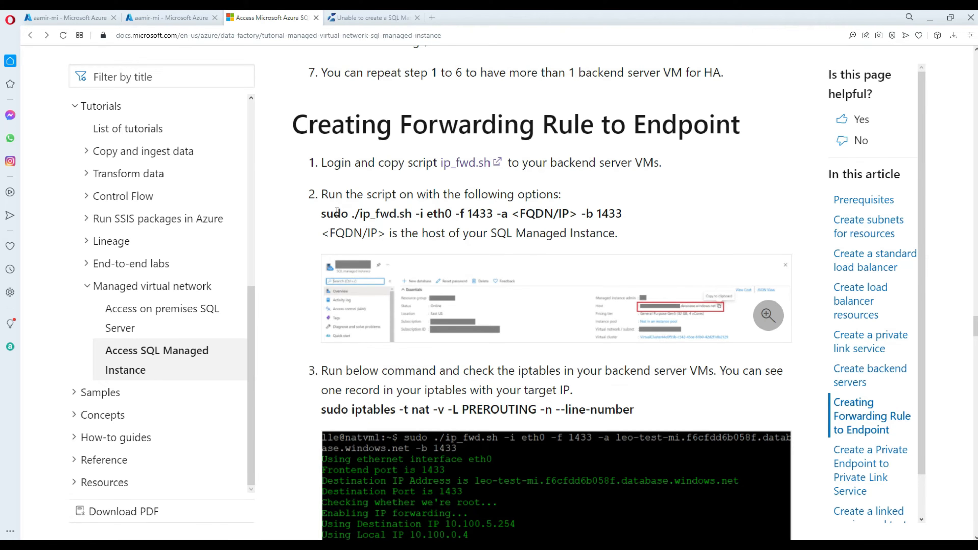
{"action": "left_click_drag", "start_coordinate": [325, 215], "coordinate": [641, 222]}
{"action": "key", "text": "ctrl+c"}
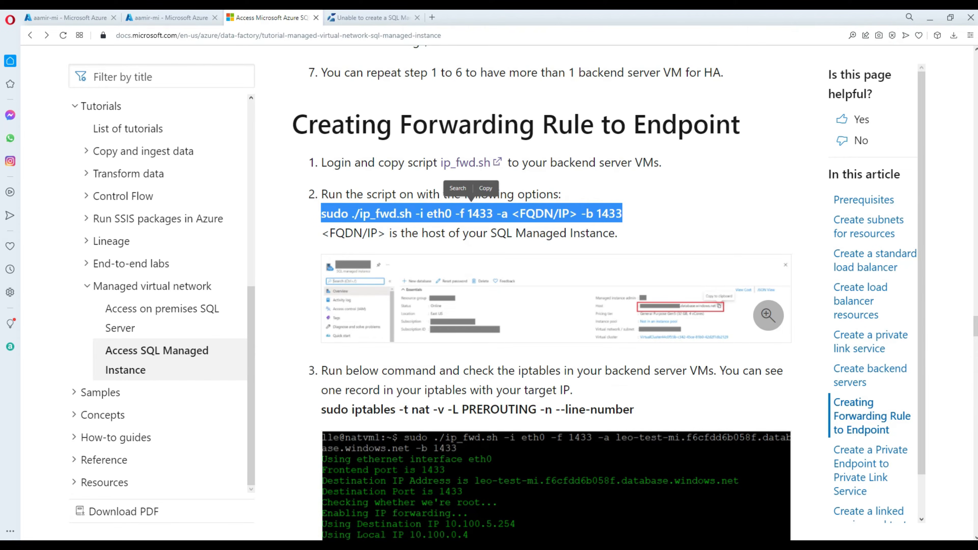
{"action": "right_click", "coordinate": [529, 215]}
{"action": "left_click", "coordinate": [566, 255]}
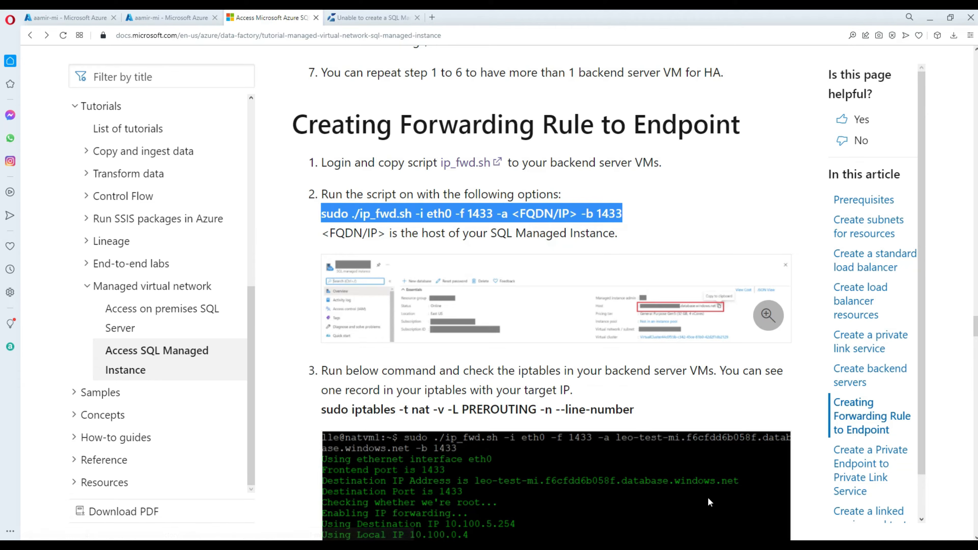
{"action": "left_click", "coordinate": [637, 547]}
{"action": "left_click", "coordinate": [584, 512]}
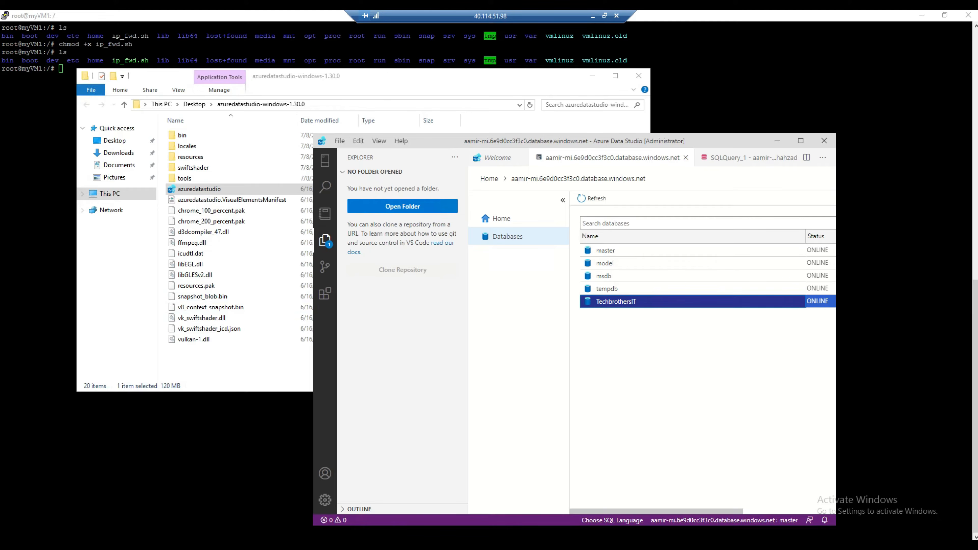
Create a new text document on the jump VM desktop and paste the forwarding command into it.
{"action": "left_click", "coordinate": [42, 154]}
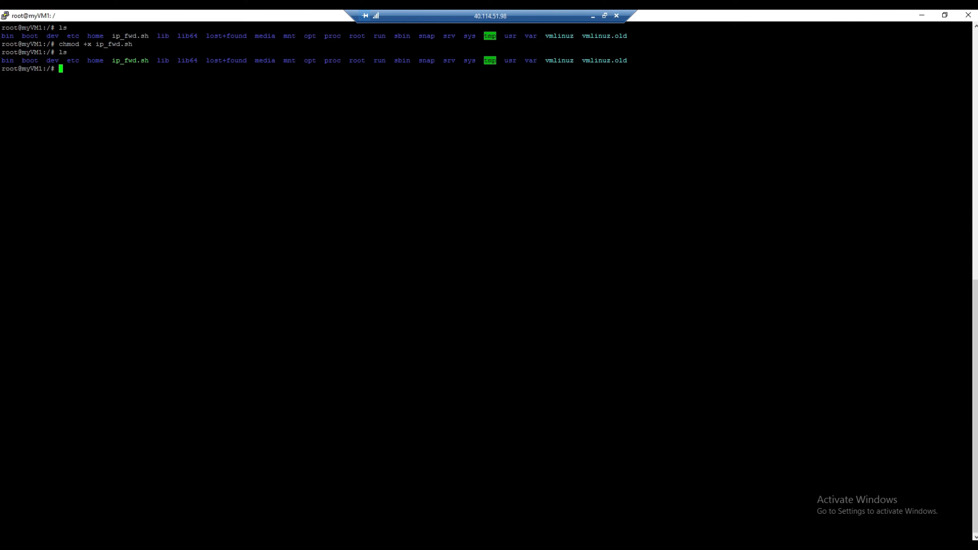
{"action": "left_click", "coordinate": [944, 14]}
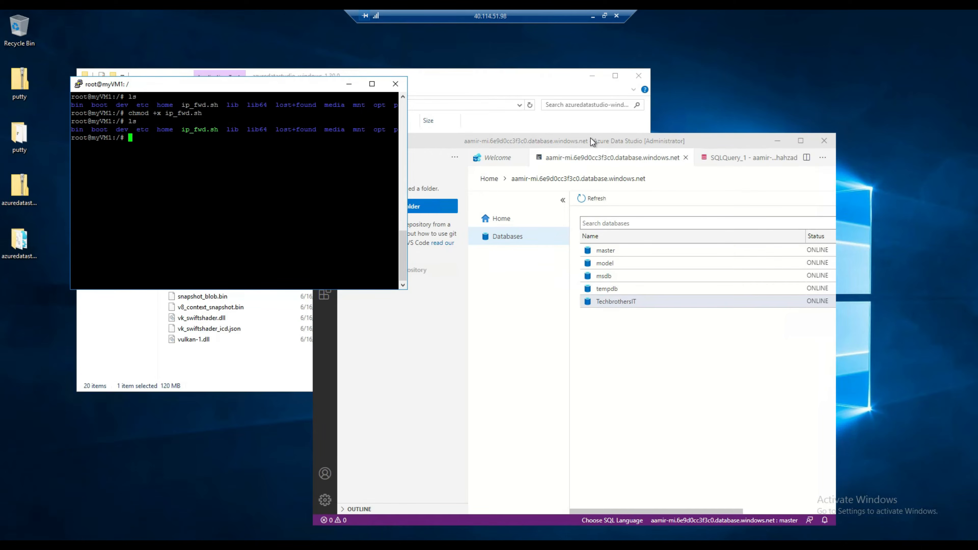
{"action": "left_click", "coordinate": [562, 86]}
{"action": "left_click", "coordinate": [638, 75]}
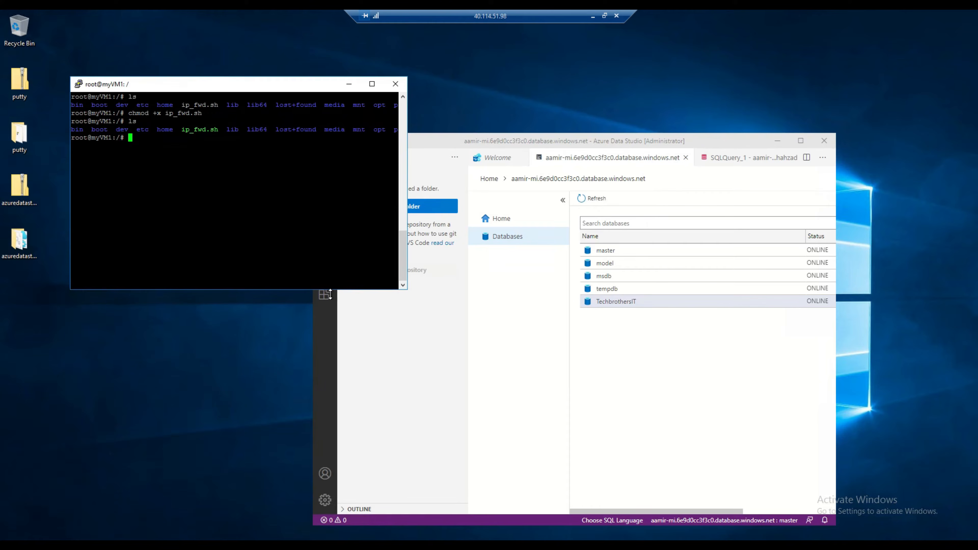
{"action": "left_click", "coordinate": [179, 374]}
{"action": "right_click", "coordinate": [166, 347]}
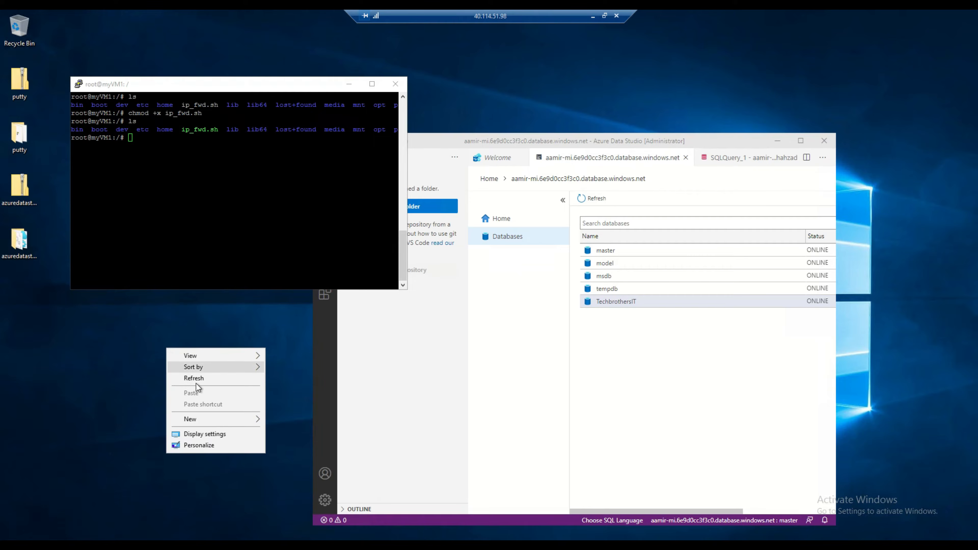
{"action": "mouse_move", "coordinate": [224, 418]}
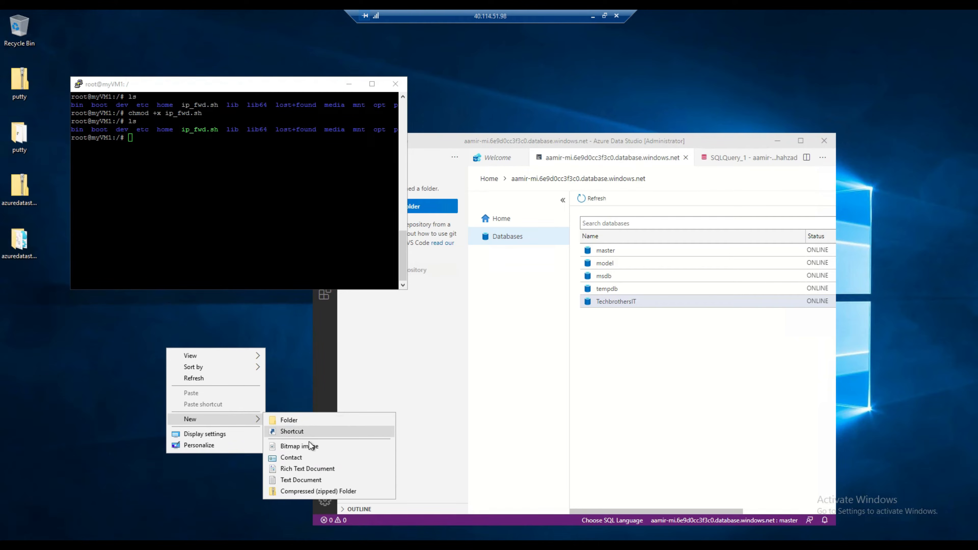
{"action": "left_click", "coordinate": [318, 480]}
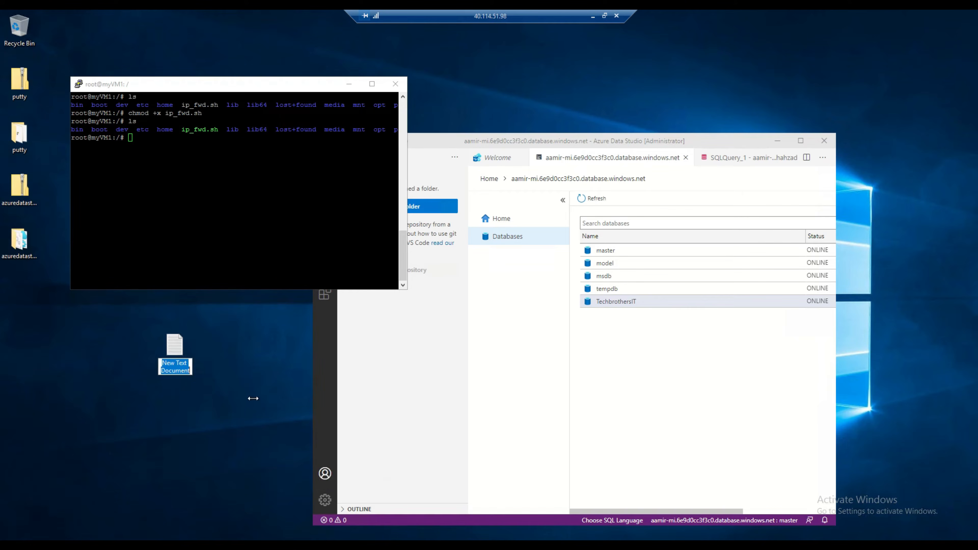
{"action": "double_click", "coordinate": [178, 350]}
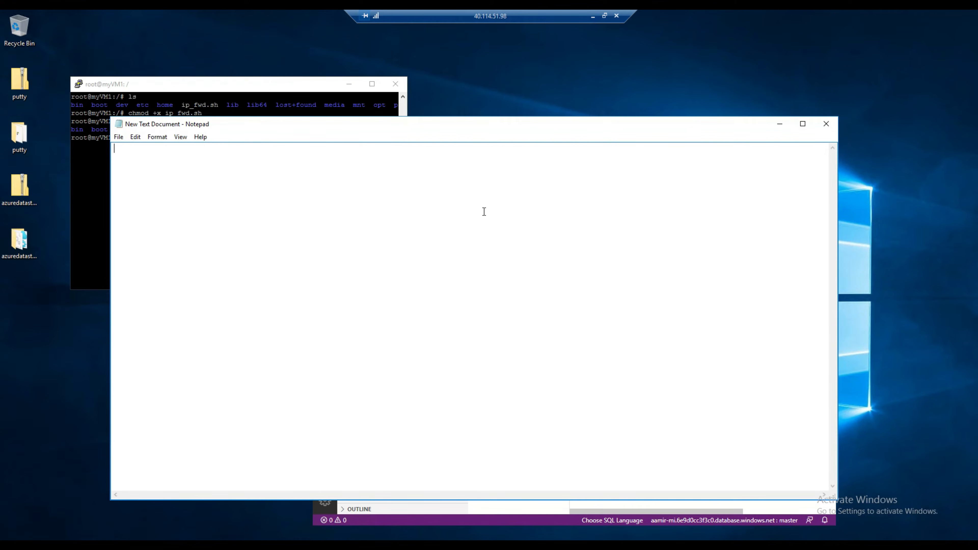
{"action": "key", "text": "ctrl+v"}
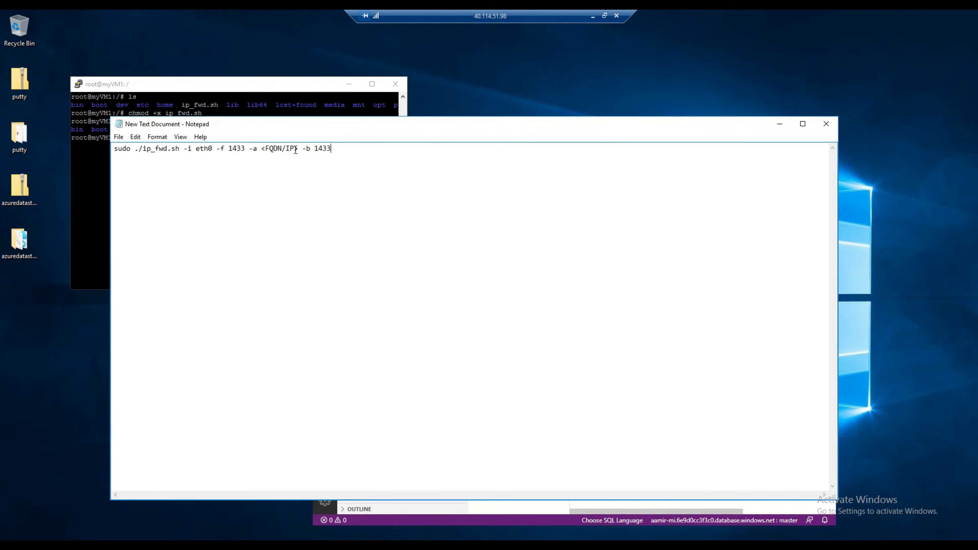
Replace <FQDN/IP> with the aamir-mi host copied from the portal overview, then bring PuTTY forward.
{"action": "left_click", "coordinate": [593, 16]}
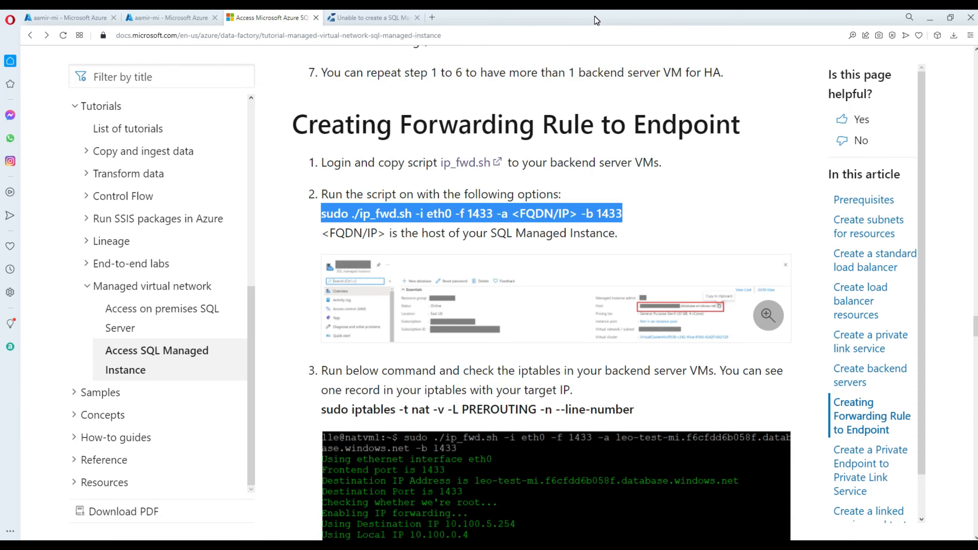
{"action": "left_click", "coordinate": [175, 17]}
{"action": "left_click", "coordinate": [790, 197]}
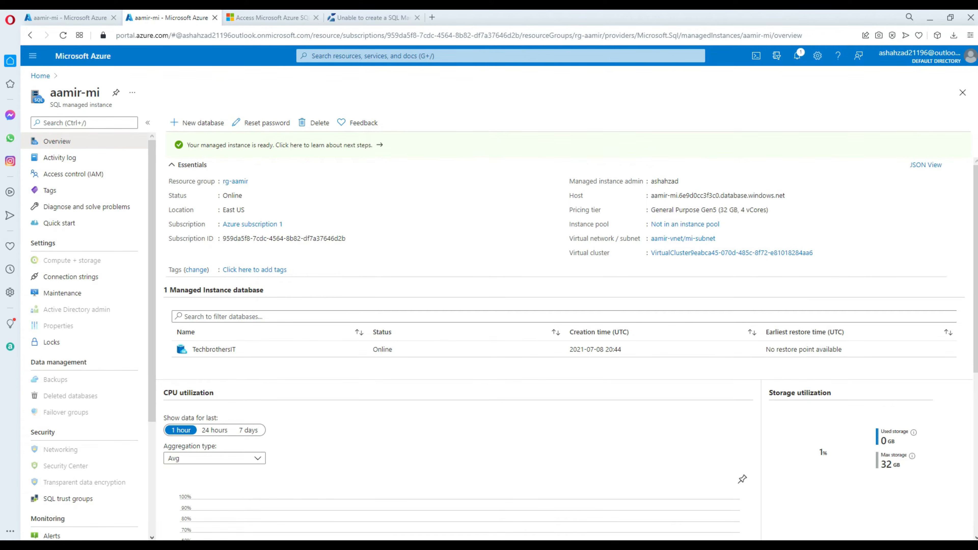
{"action": "left_click", "coordinate": [675, 499]}
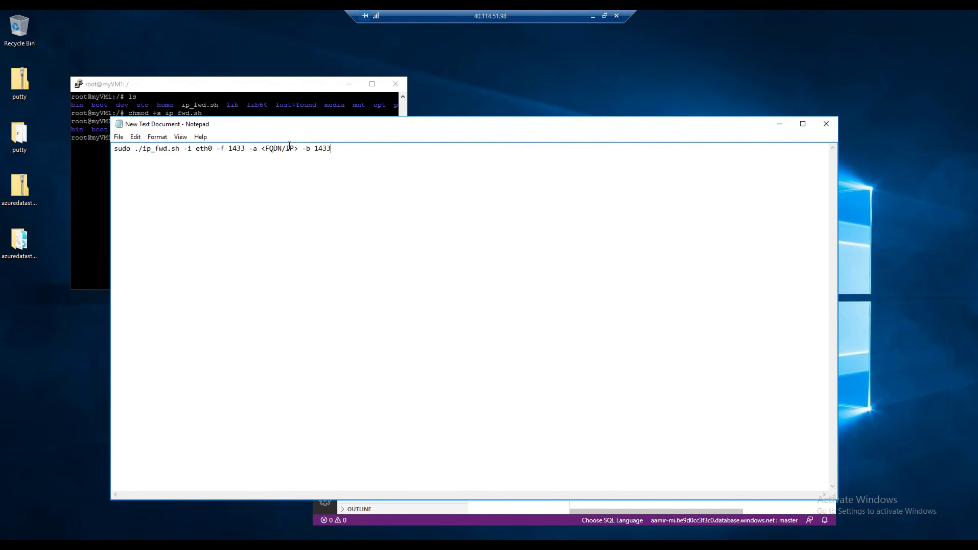
{"action": "left_click_drag", "start_coordinate": [299, 148], "coordinate": [262, 148]}
{"action": "key", "text": "ctrl+v"}
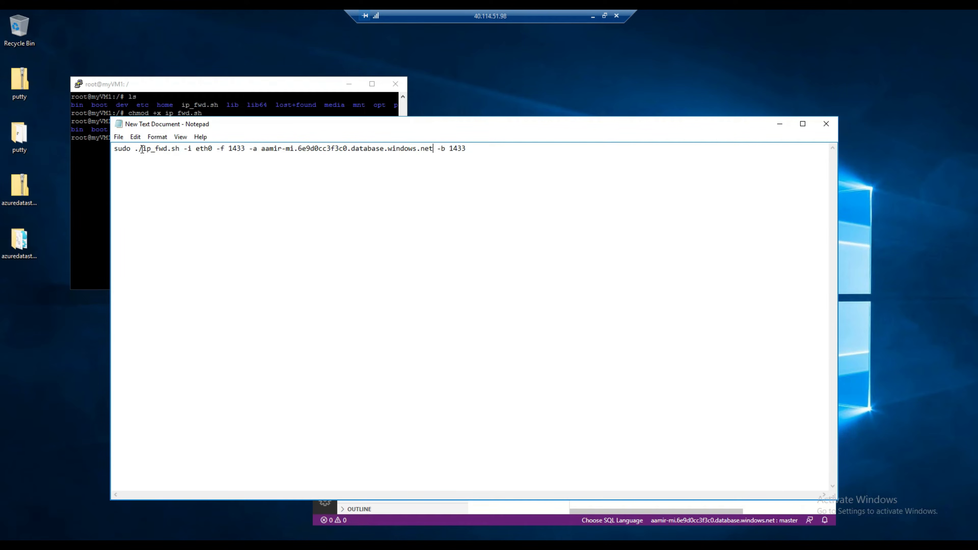
{"action": "left_click_drag", "start_coordinate": [142, 149], "coordinate": [134, 148]}
{"action": "left_click_drag", "start_coordinate": [197, 116], "coordinate": [227, 185]}
{"action": "left_click", "coordinate": [227, 162]}
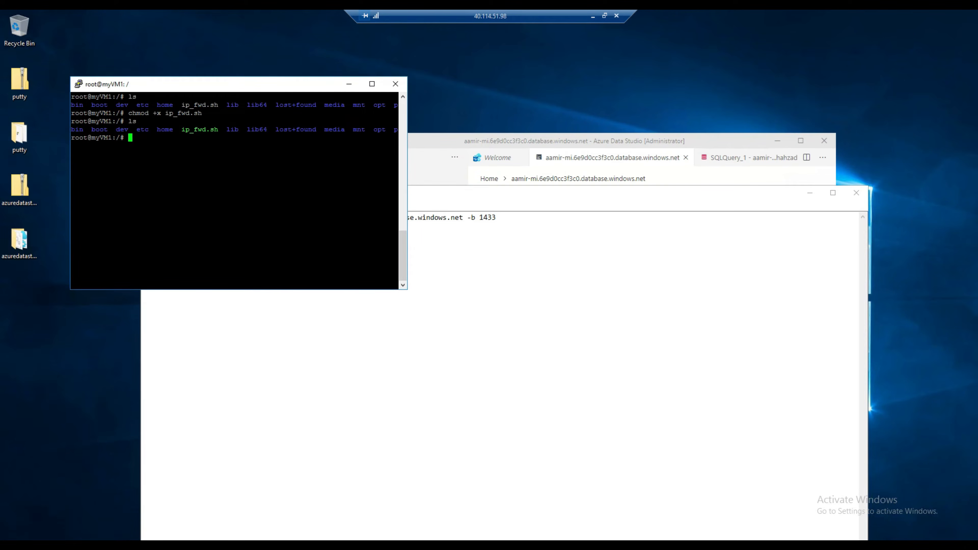
Run pwd and ls in PuTTY to check the directory and find ip_fwd.sh.
{"action": "type", "text": "pwd"}
{"action": "key", "text": "Return"}
{"action": "type", "text": "ls"}
{"action": "key", "text": "Return"}
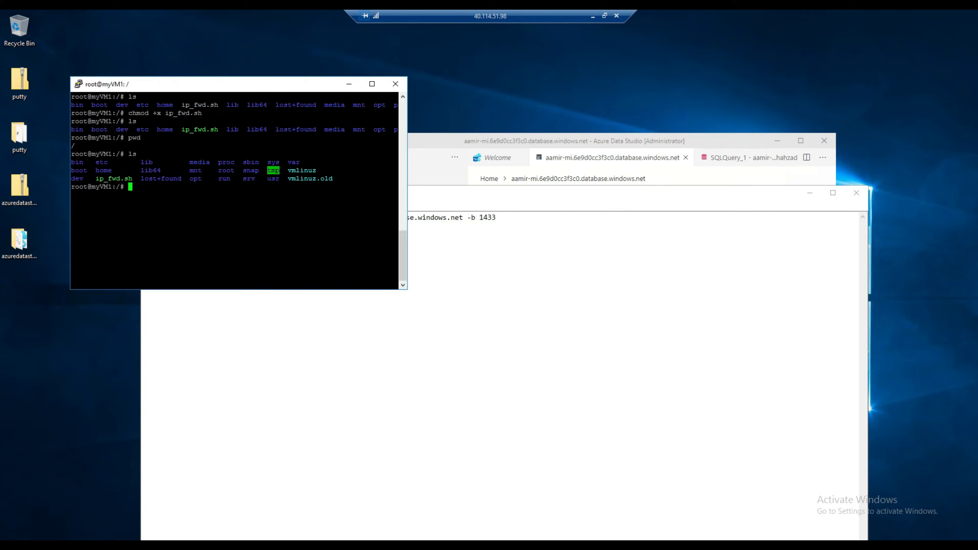
{"action": "double_click", "coordinate": [109, 178]}
Remove ./ from the Notepad command and run sudo ip_fwd.sh … -b 1433 in PuTTY, getting command not found.
{"action": "left_click", "coordinate": [503, 220]}
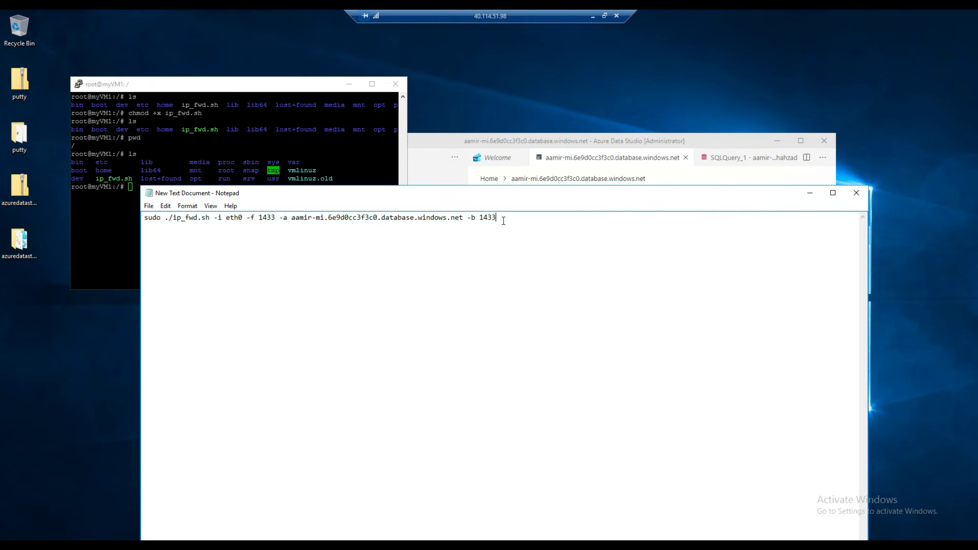
{"action": "left_click", "coordinate": [173, 218]}
{"action": "key", "text": "BackSpace"}
{"action": "key", "text": "BackSpace"}
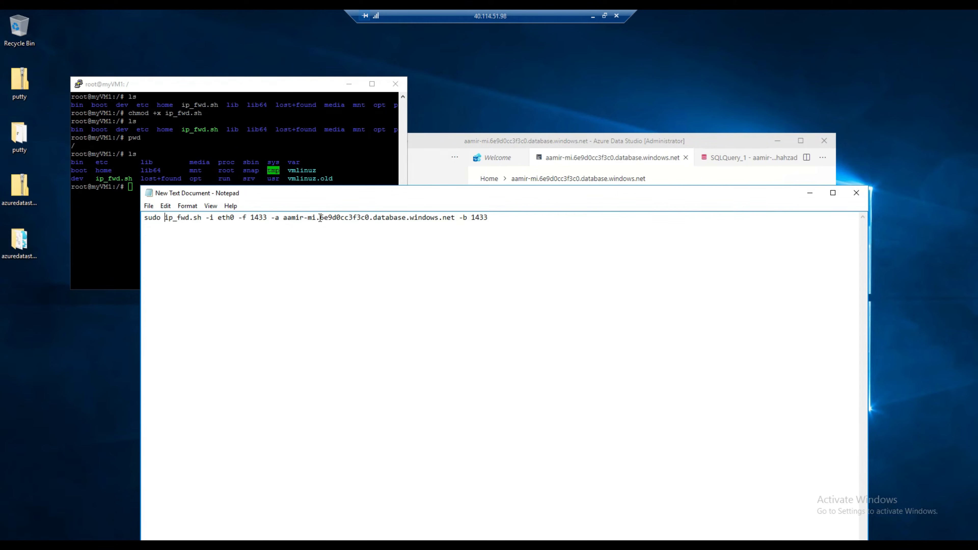
{"action": "left_click_drag", "start_coordinate": [510, 219], "coordinate": [147, 216]}
{"action": "right_click", "coordinate": [148, 217]}
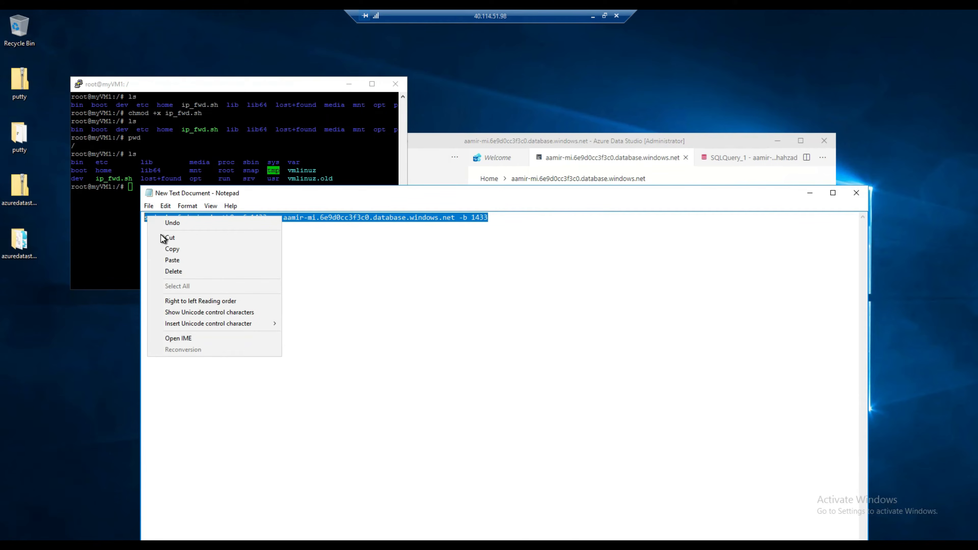
{"action": "left_click", "coordinate": [175, 248]}
{"action": "left_click", "coordinate": [116, 239]}
{"action": "right_click", "coordinate": [116, 239]}
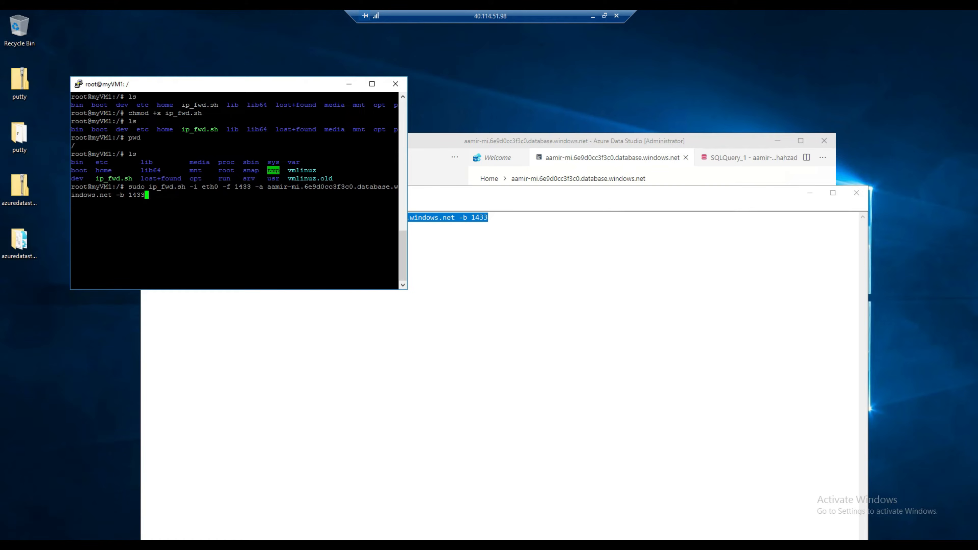
{"action": "key", "text": "Return"}
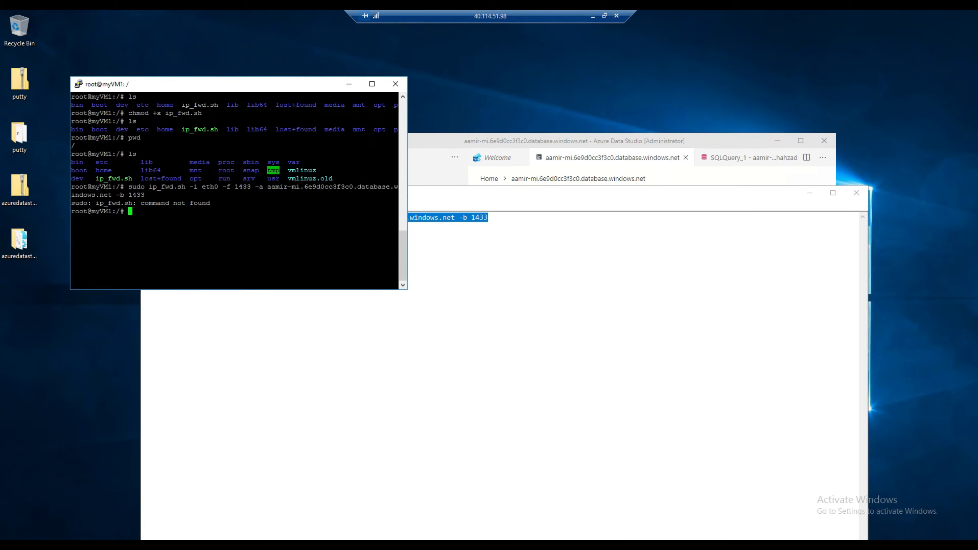
{"action": "double_click", "coordinate": [136, 187]}
Become root in PuTTY with sudo su.
{"action": "left_click", "coordinate": [454, 252]}
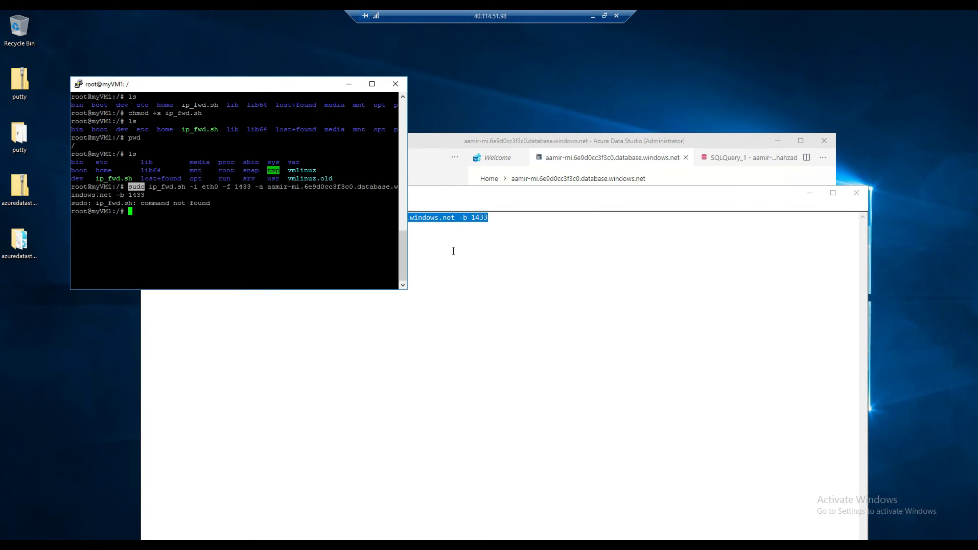
{"action": "key", "text": "alt+Tab"}
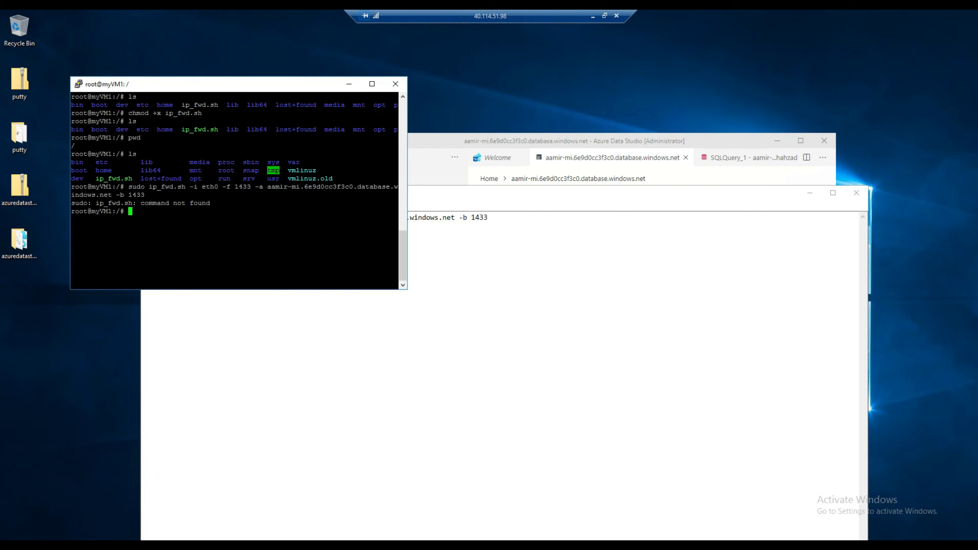
{"action": "type", "text": "sudo su"}
{"action": "key", "text": "Return"}
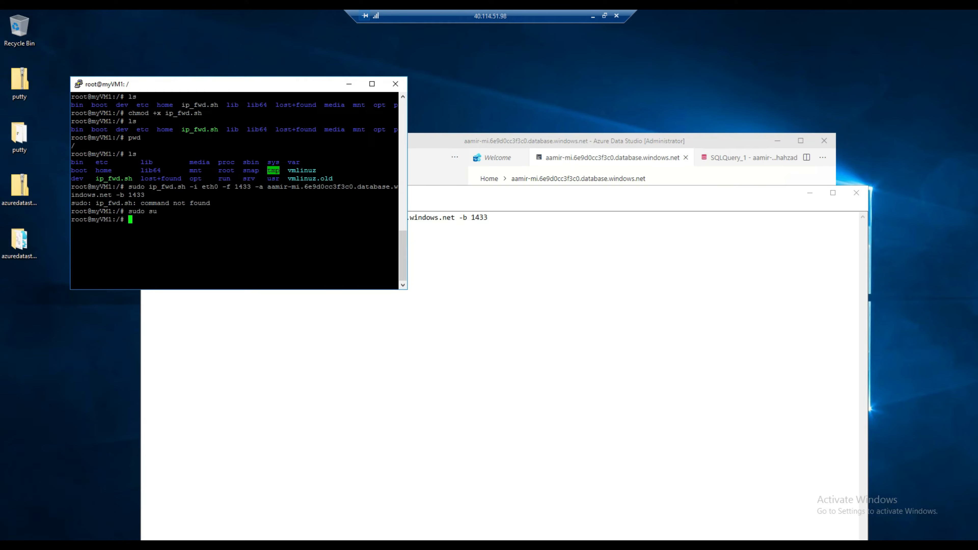
Run ip_fwd.sh -i eth0 -f 1433 -a … -b 1433 without sudo as root, which again returns command not found.
{"action": "left_click", "coordinate": [475, 227]}
{"action": "left_click_drag", "start_coordinate": [487, 218], "coordinate": [166, 215]}
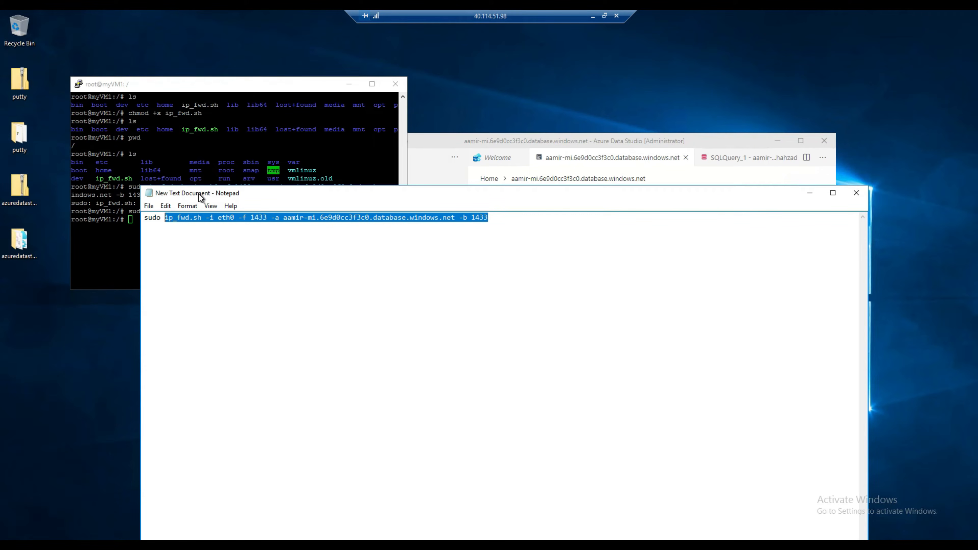
{"action": "right_click", "coordinate": [190, 218]}
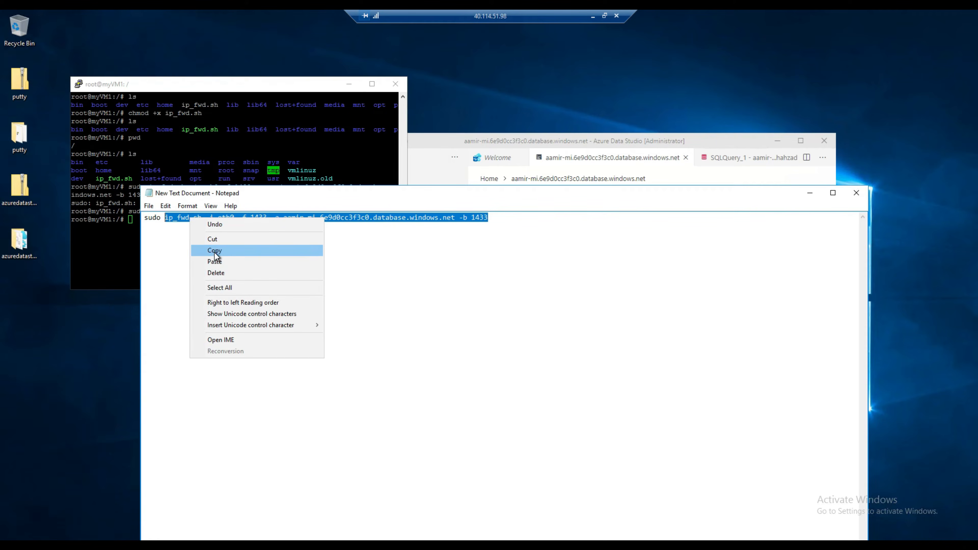
{"action": "left_click", "coordinate": [215, 252]}
{"action": "left_click", "coordinate": [115, 245]}
{"action": "right_click", "coordinate": [116, 246]}
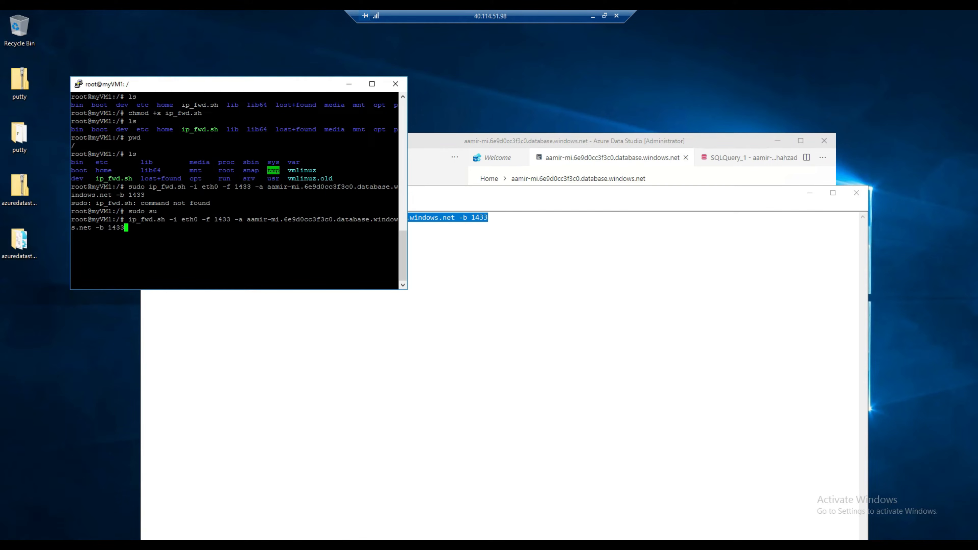
{"action": "key", "text": "Return"}
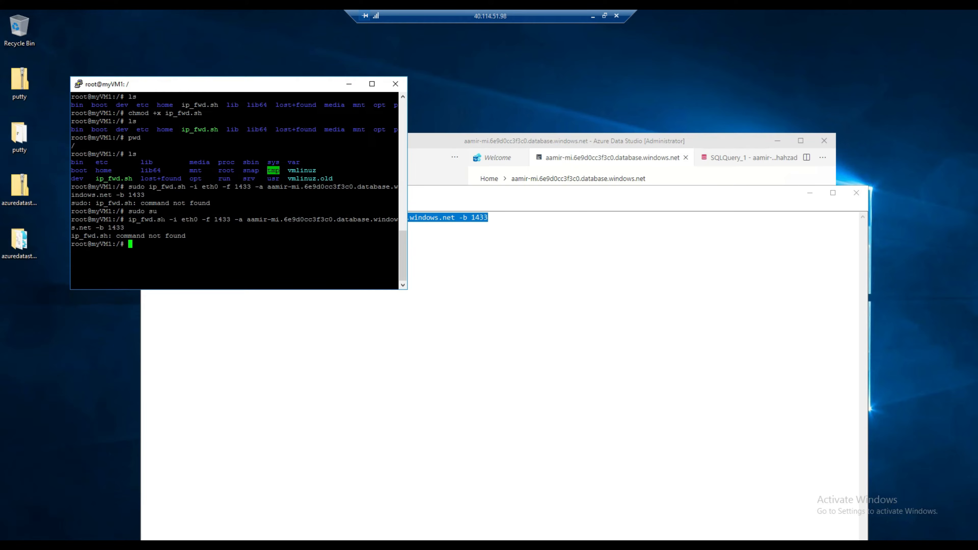
{"action": "left_click", "coordinate": [482, 246]}
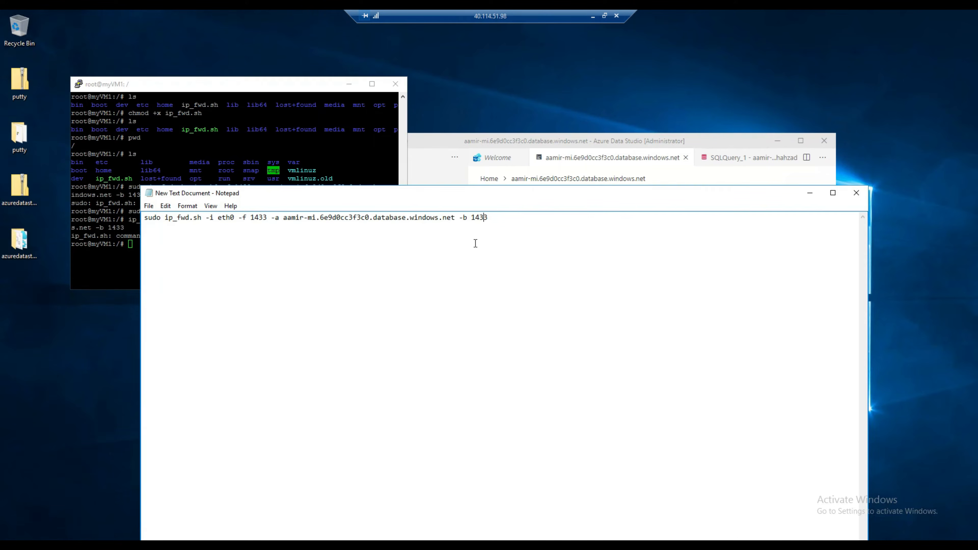
{"action": "left_click_drag", "start_coordinate": [270, 89], "coordinate": [544, 248]}
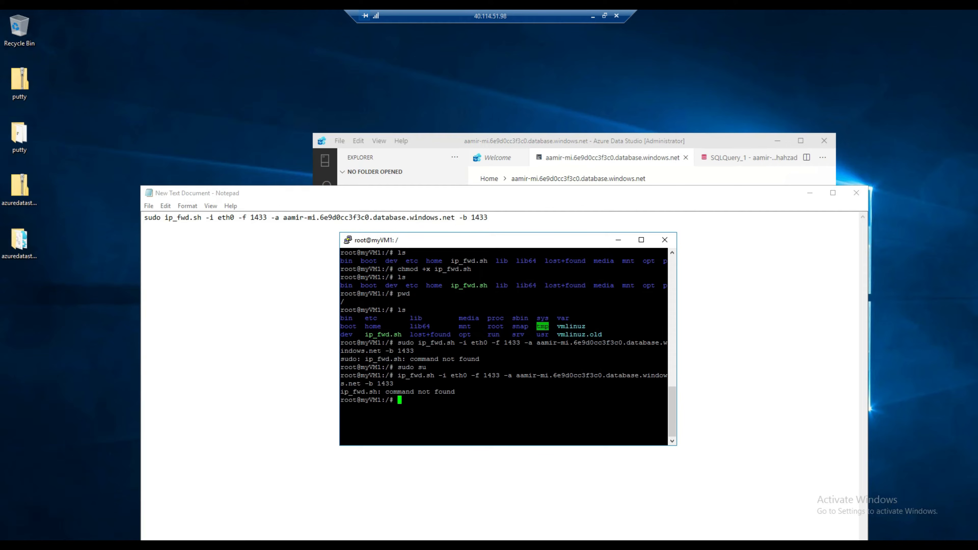
Restore ./ before ip_fwd.sh in Notepad and copy the full sudo ./ip_fwd.sh command.
{"action": "left_click", "coordinate": [167, 217]}
{"action": "type", "text": "./"}
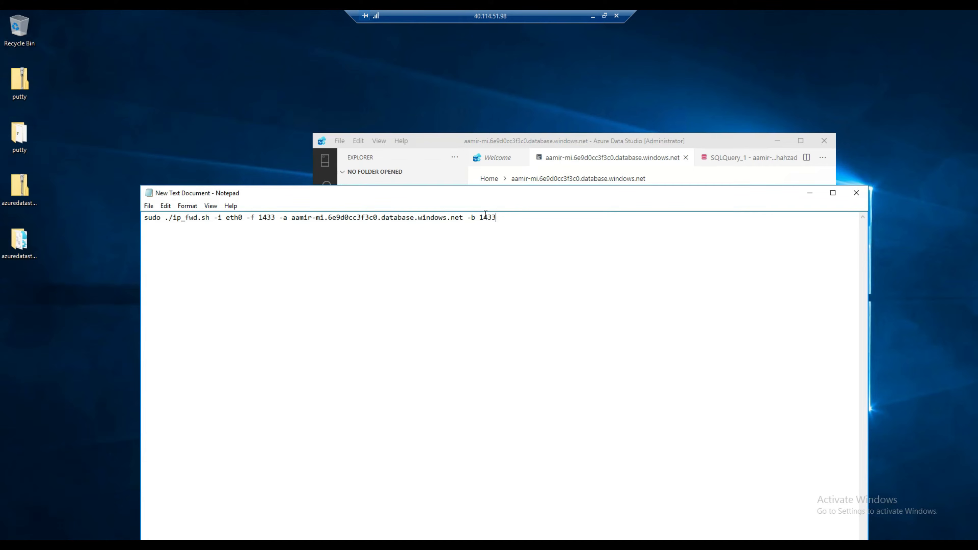
{"action": "left_click_drag", "start_coordinate": [498, 218], "coordinate": [143, 218]}
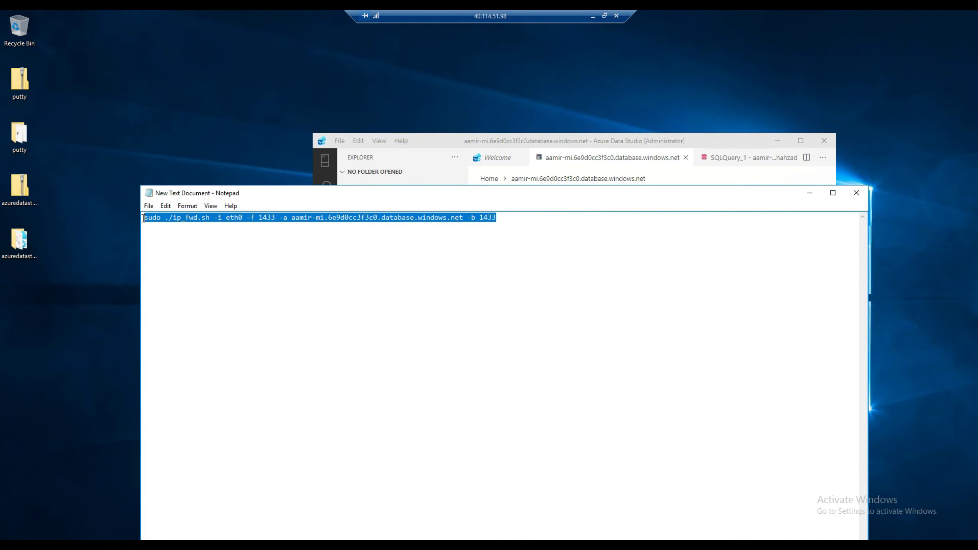
{"action": "right_click", "coordinate": [144, 218]}
{"action": "left_click", "coordinate": [162, 253]}
Rearrange the Azure Data Studio and Notepad windows, then return to the remote desktop view.
{"action": "left_click", "coordinate": [566, 135]}
{"action": "left_click_drag", "start_coordinate": [698, 140], "coordinate": [763, 60]}
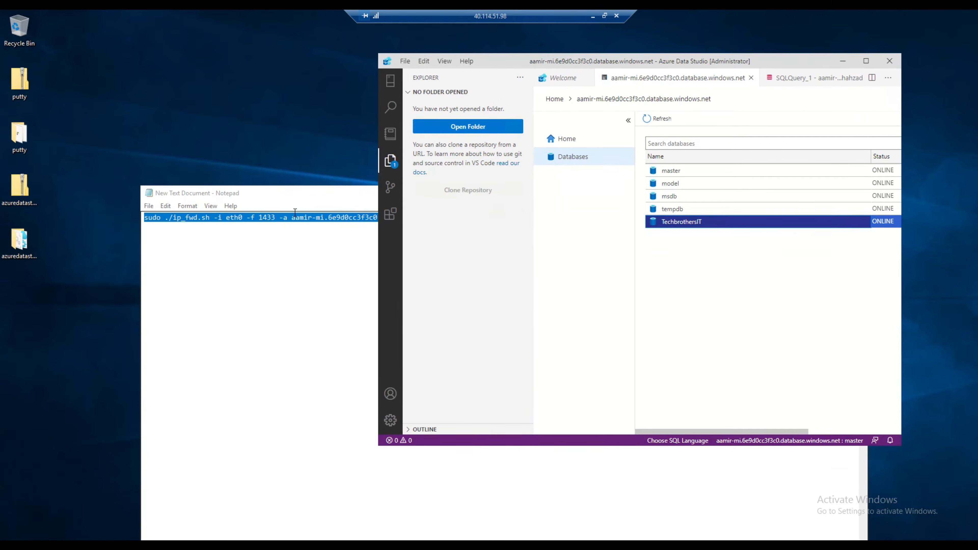
{"action": "left_click", "coordinate": [337, 195]}
{"action": "left_click_drag", "start_coordinate": [337, 195], "coordinate": [319, 140]}
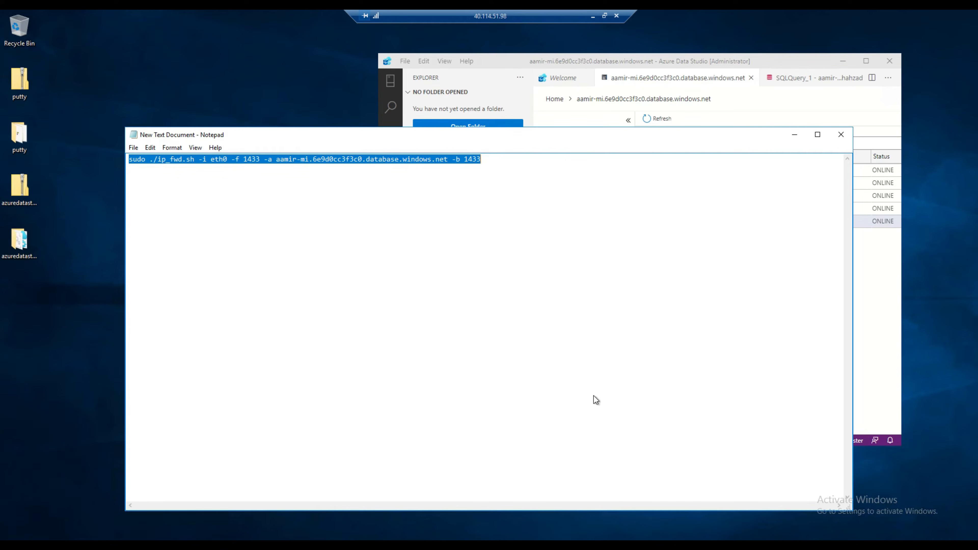
{"action": "mouse_move", "coordinate": [638, 546]}
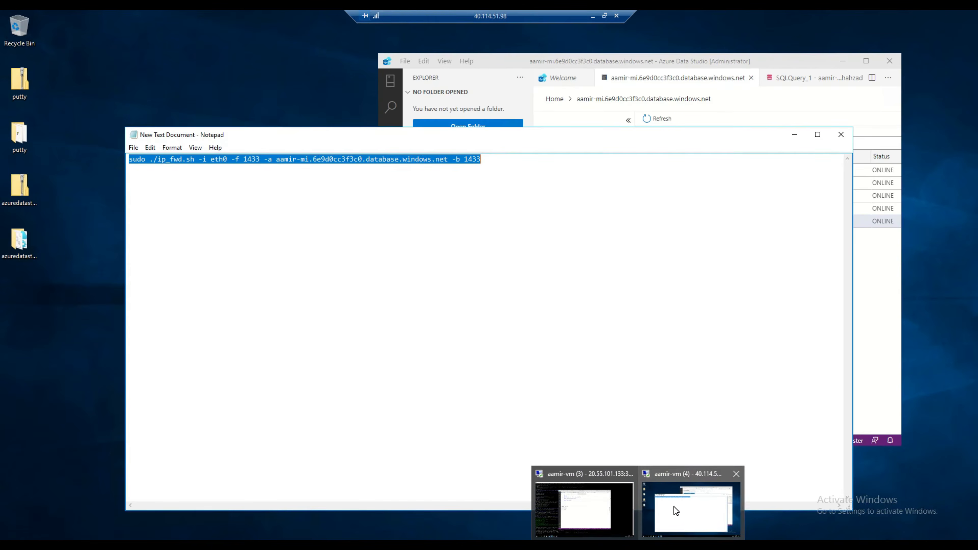
{"action": "left_click", "coordinate": [674, 507]}
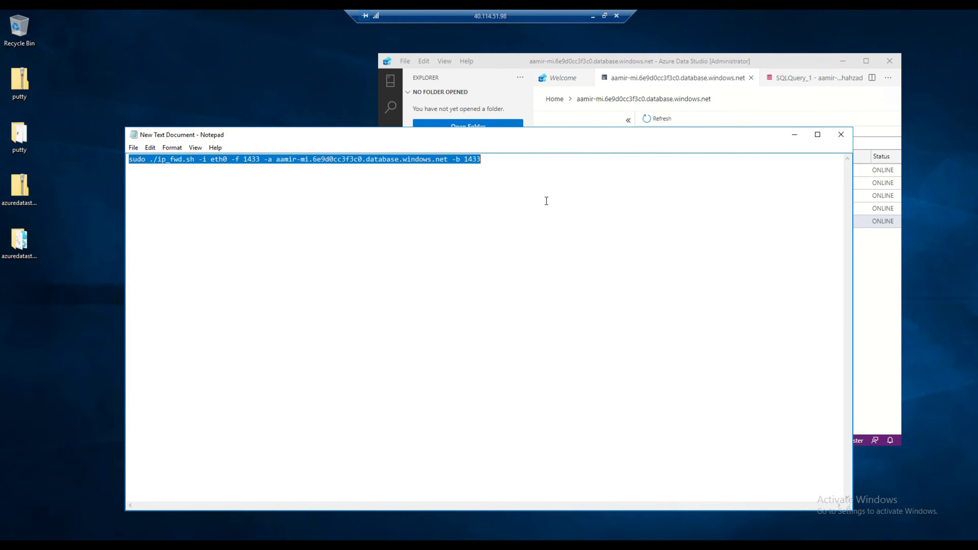
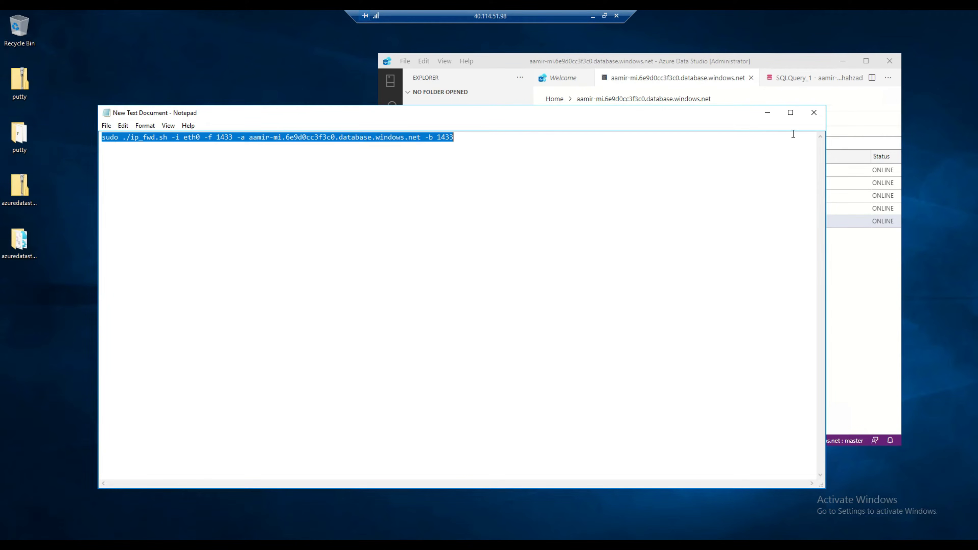
Launch PuTTY from the putty folder on the remote desktop.
{"action": "left_click", "coordinate": [604, 15]}
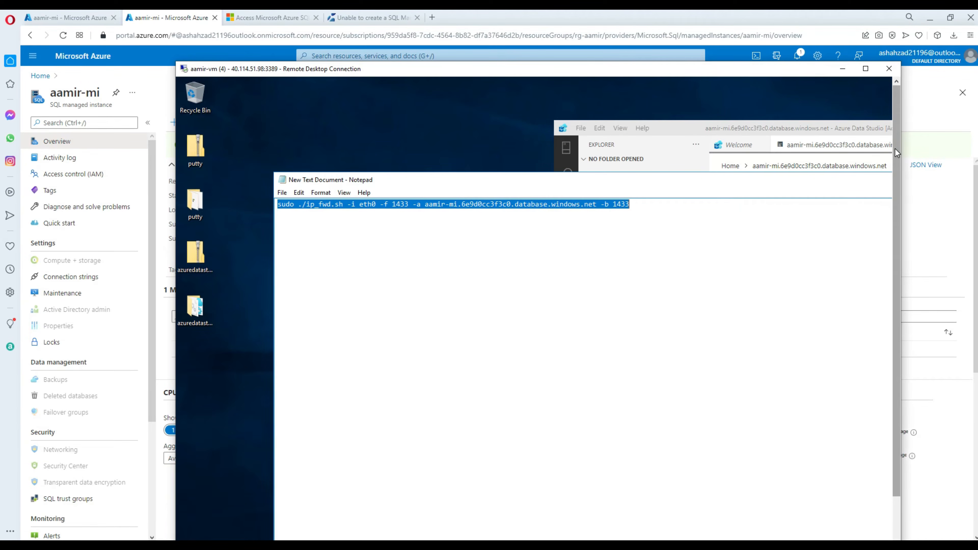
{"action": "left_click_drag", "start_coordinate": [896, 169], "coordinate": [917, 301]}
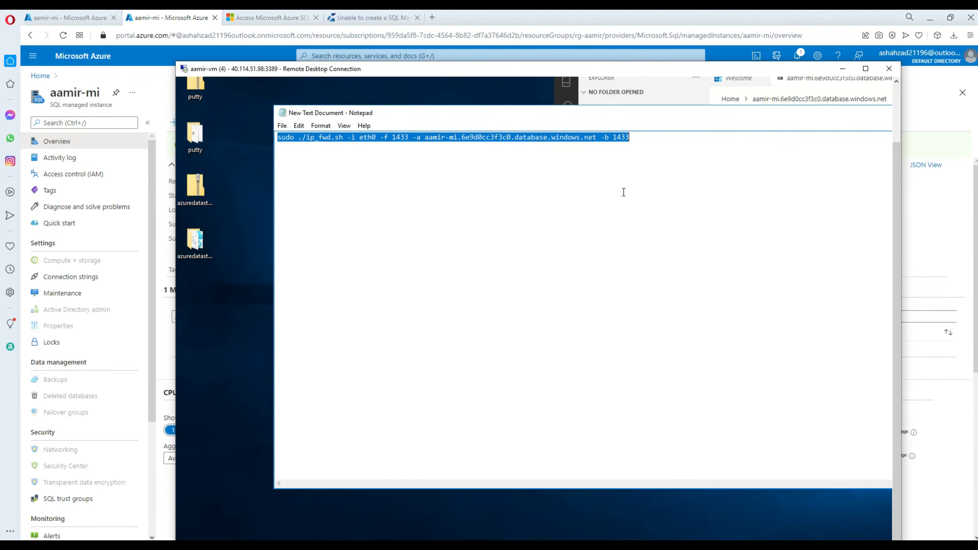
{"action": "left_click", "coordinate": [865, 68]}
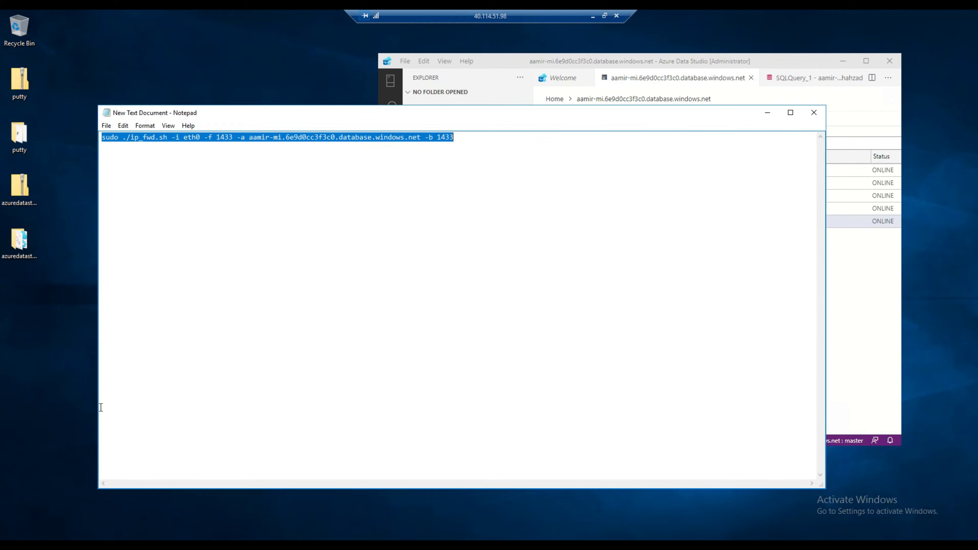
{"action": "left_click", "coordinate": [53, 405]}
{"action": "double_click", "coordinate": [27, 128]}
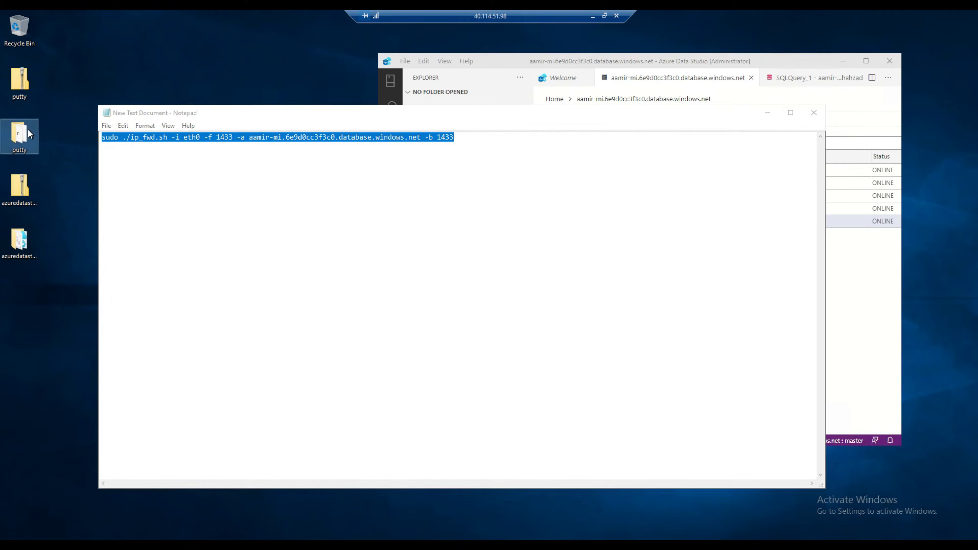
{"action": "double_click", "coordinate": [187, 189]}
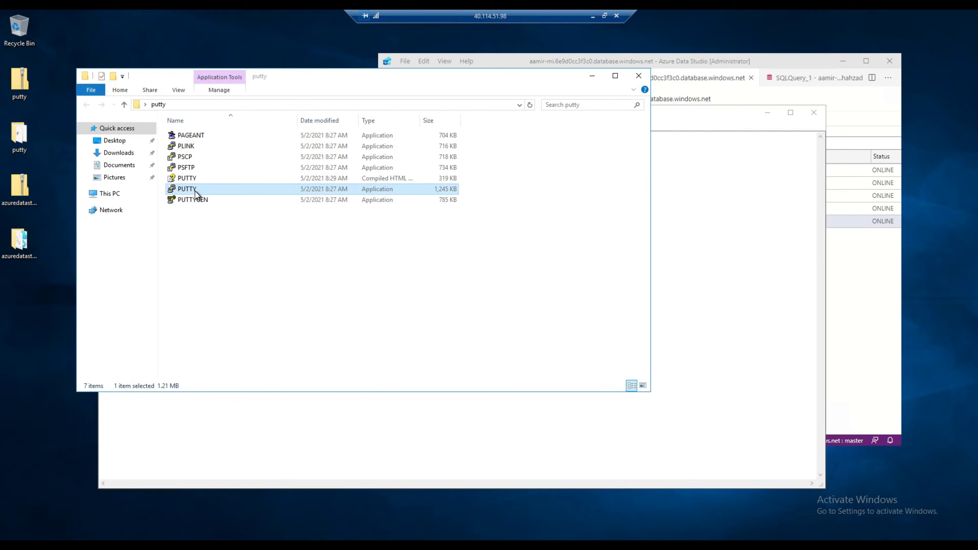
Copy myVM1's private IP address 10.0.1.6 from its Azure portal overview.
{"action": "left_click", "coordinate": [593, 17]}
{"action": "left_click", "coordinate": [40, 75]}
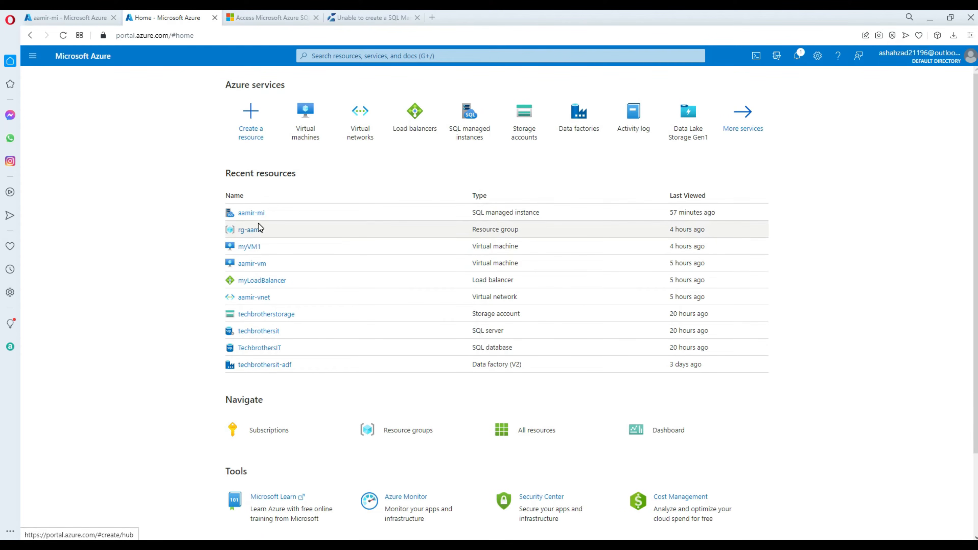
{"action": "left_click", "coordinate": [254, 252]}
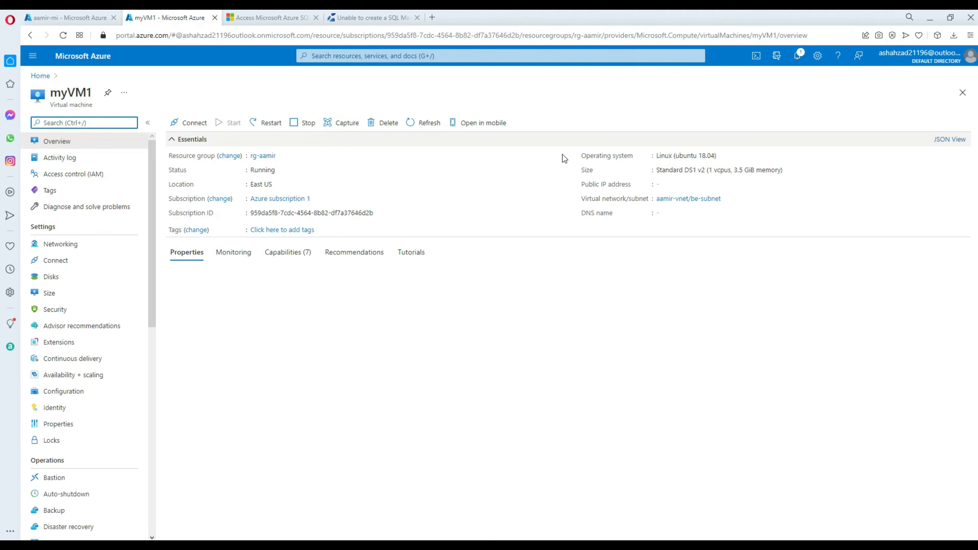
{"action": "left_click_drag", "start_coordinate": [727, 317], "coordinate": [698, 317]}
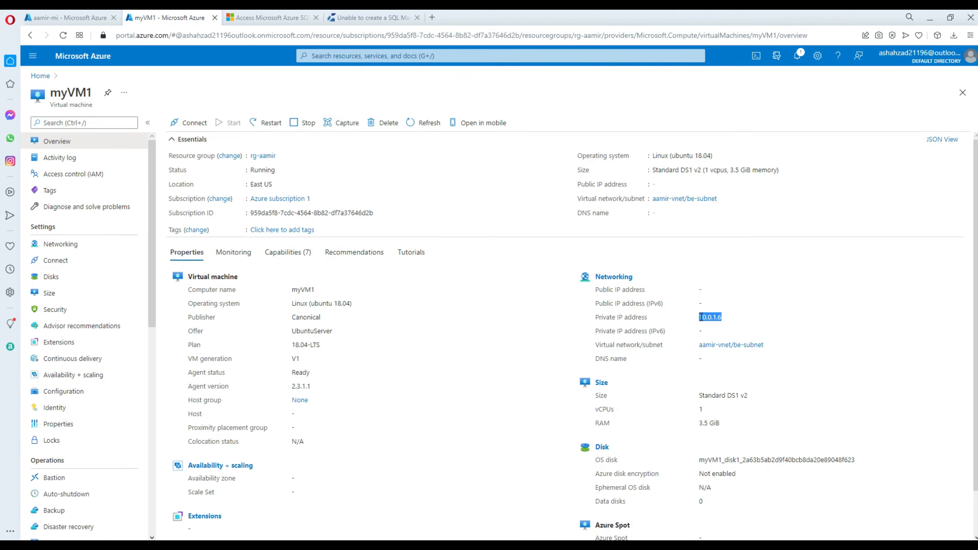
{"action": "right_click", "coordinate": [706, 315]}
{"action": "left_click", "coordinate": [734, 354]}
{"action": "left_click", "coordinate": [637, 545]}
{"action": "left_click", "coordinate": [597, 509]}
Open a PuTTY SSH session to 10.0.1.6 and log in with the account username and password.
{"action": "left_click", "coordinate": [700, 528]}
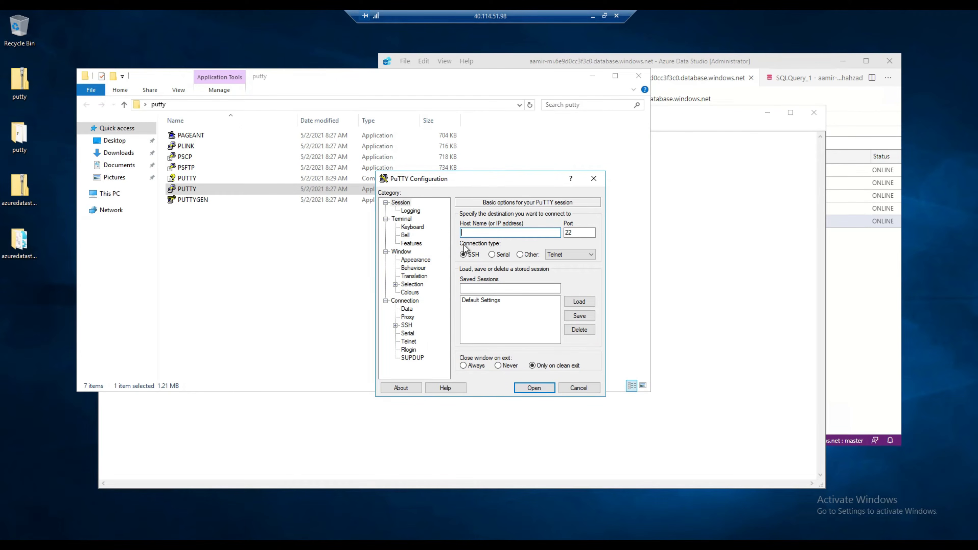
{"action": "type", "text": "10.0.1.6"}
{"action": "left_click", "coordinate": [533, 388]}
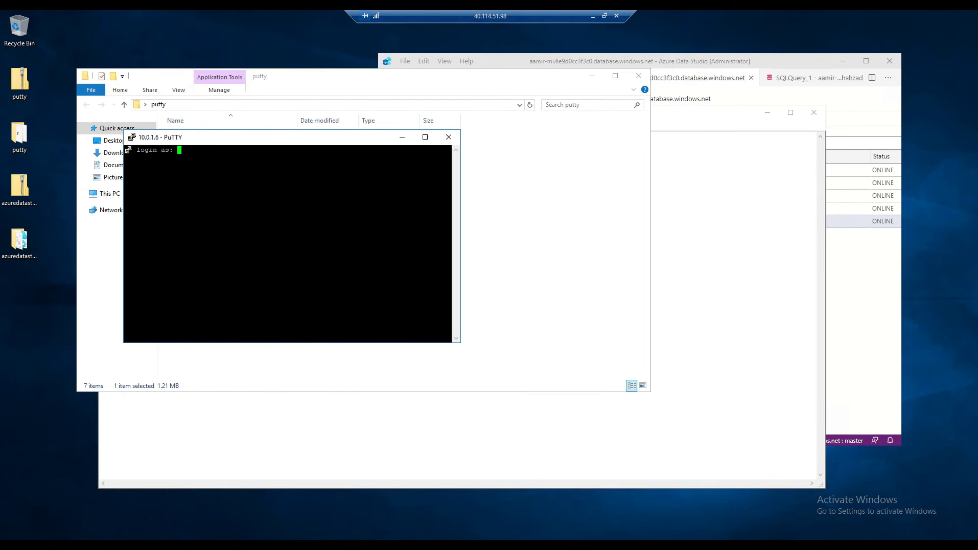
{"action": "type", "text": "ashahzad"}
{"action": "key", "text": "Return"}
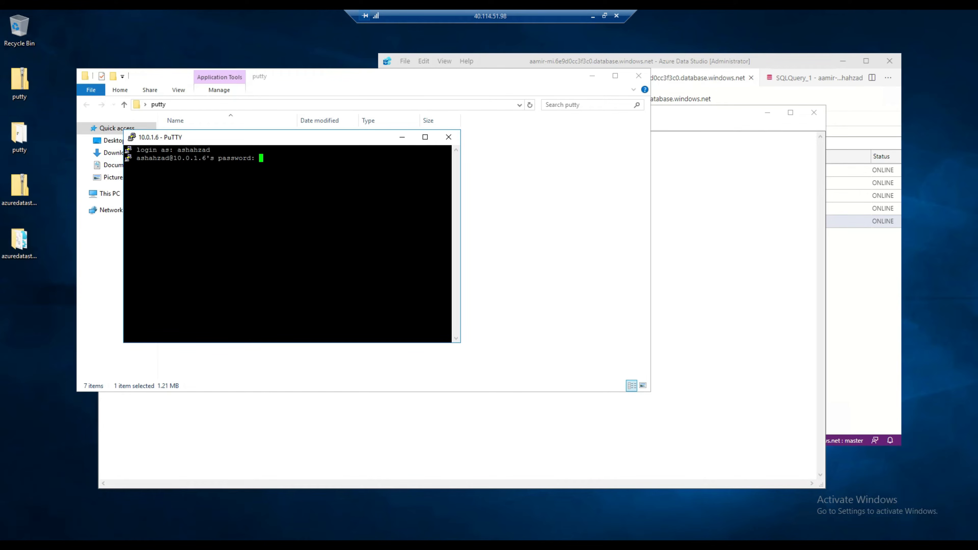
{"action": "key", "text": "Return"}
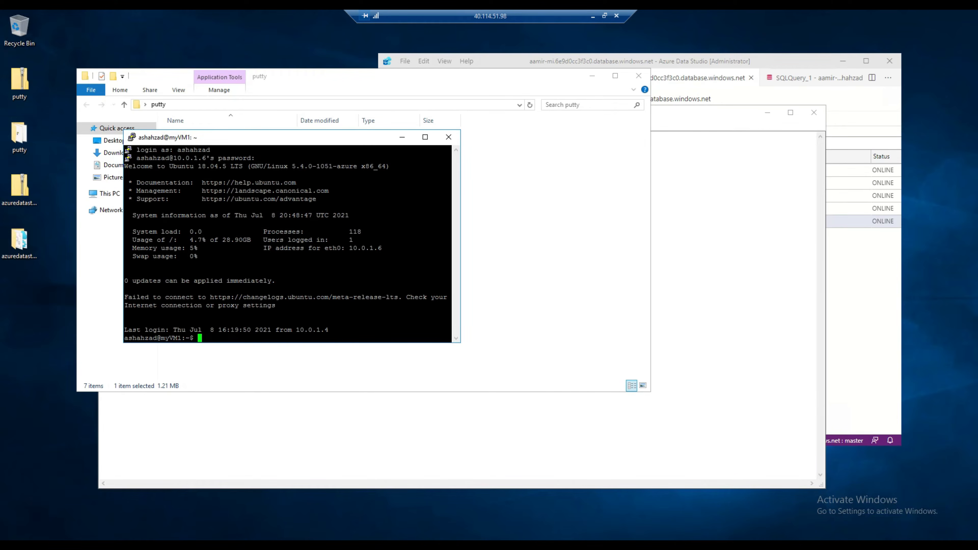
Go to the root directory, list it, print ip_fwd.sh's contents, then clear the screen.
{"action": "type", "text": "cd /"}
{"action": "key", "text": "Return"}
{"action": "type", "text": "ls"}
{"action": "key", "text": "Return"}
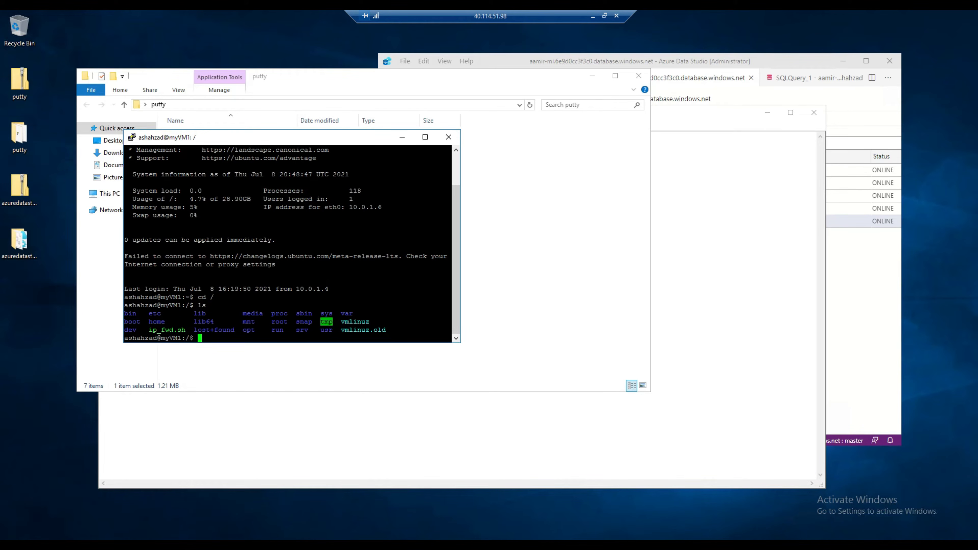
{"action": "left_click_drag", "start_coordinate": [186, 330], "coordinate": [151, 330]}
{"action": "left_click", "coordinate": [218, 341]}
{"action": "type", "text": "cat ip"}
{"action": "key", "text": "Tab"}
{"action": "key", "text": "Return"}
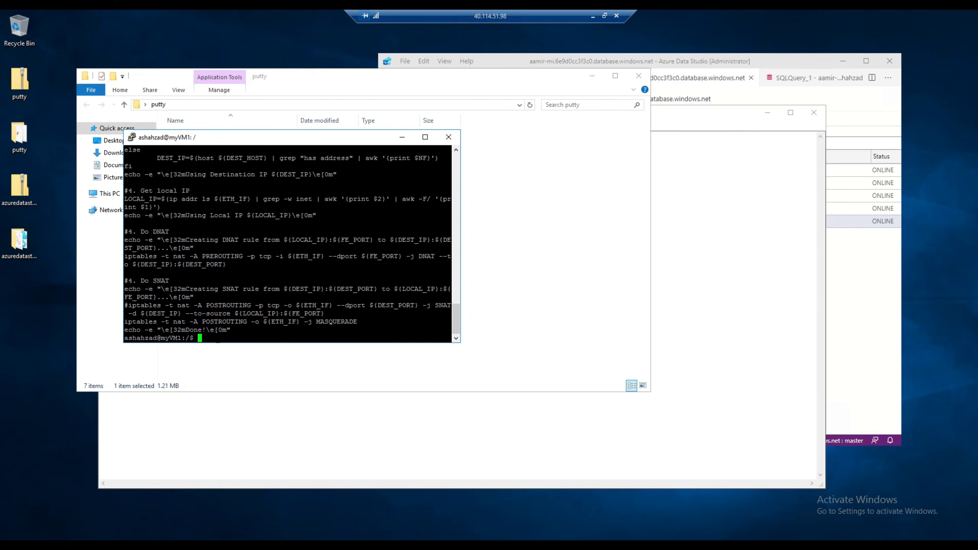
{"action": "type", "text": "clear"}
{"action": "key", "text": "Return"}
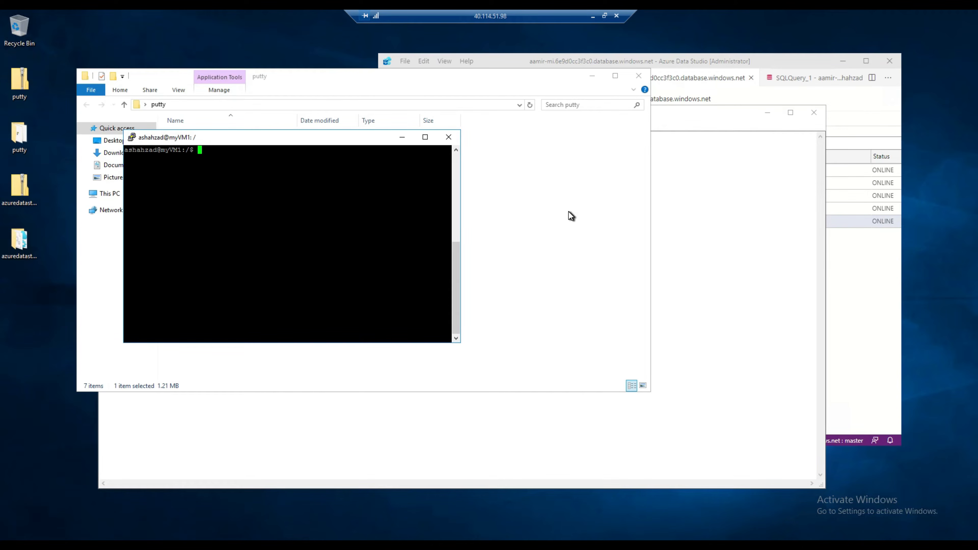
{"action": "left_click", "coordinate": [568, 212]}
Copy the full sudo ./ip_fwd.sh forwarding command from Notepad.
{"action": "left_click", "coordinate": [658, 216]}
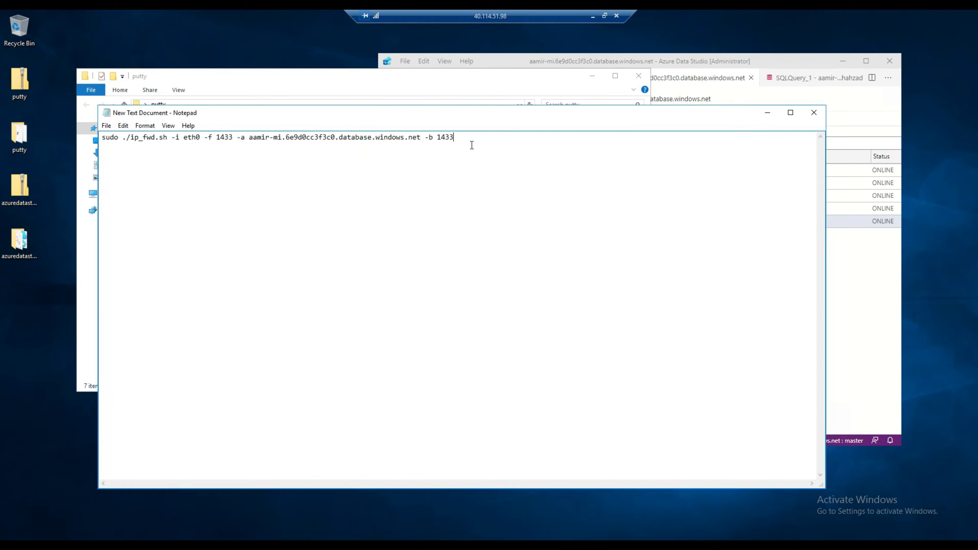
{"action": "left_click_drag", "start_coordinate": [458, 137], "coordinate": [104, 137]}
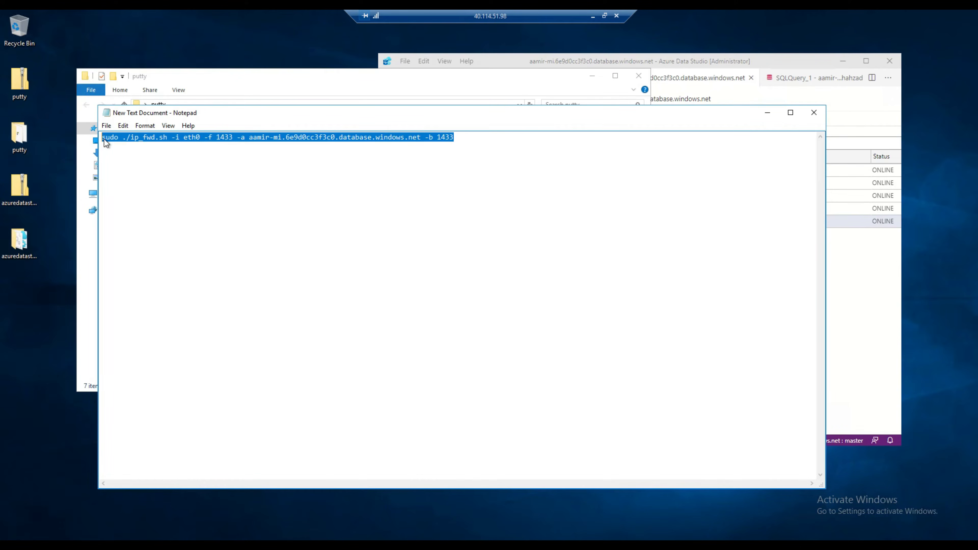
{"action": "right_click", "coordinate": [110, 136]}
{"action": "left_click", "coordinate": [128, 169]}
Paste and run sudo ./ip_fwd.sh in PuTTY to create the port 1433 DNAT and SNAT rules.
{"action": "left_click", "coordinate": [767, 112]}
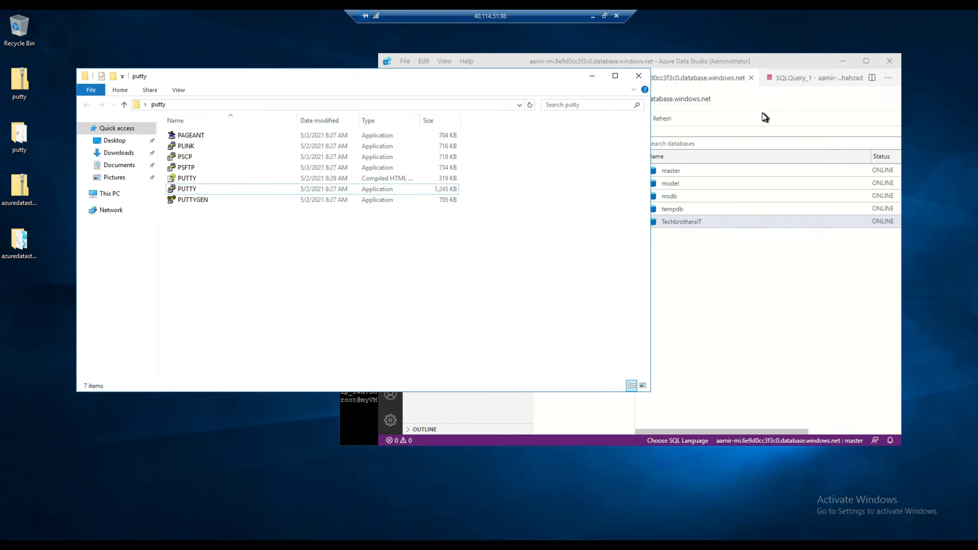
{"action": "left_click", "coordinate": [767, 78]}
{"action": "left_click", "coordinate": [843, 61]}
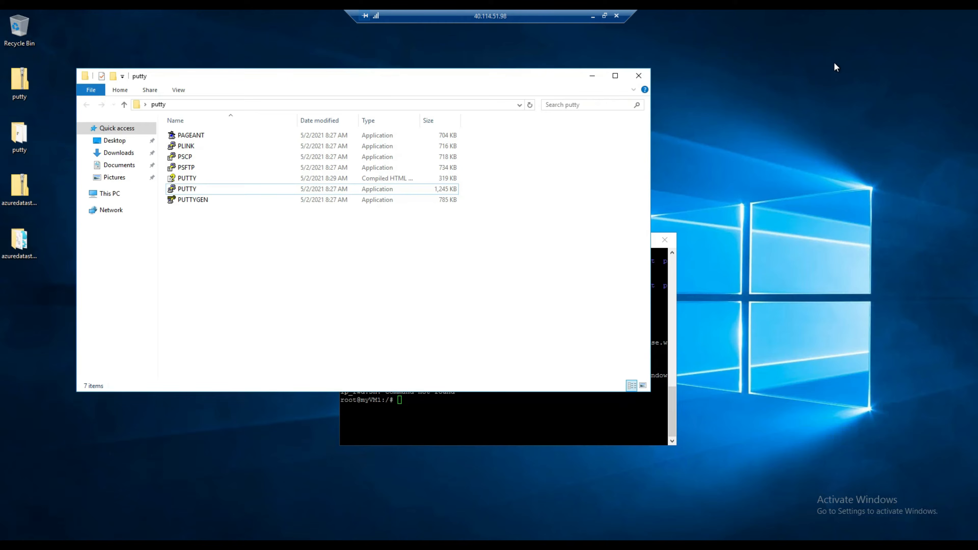
{"action": "left_click", "coordinate": [675, 273]}
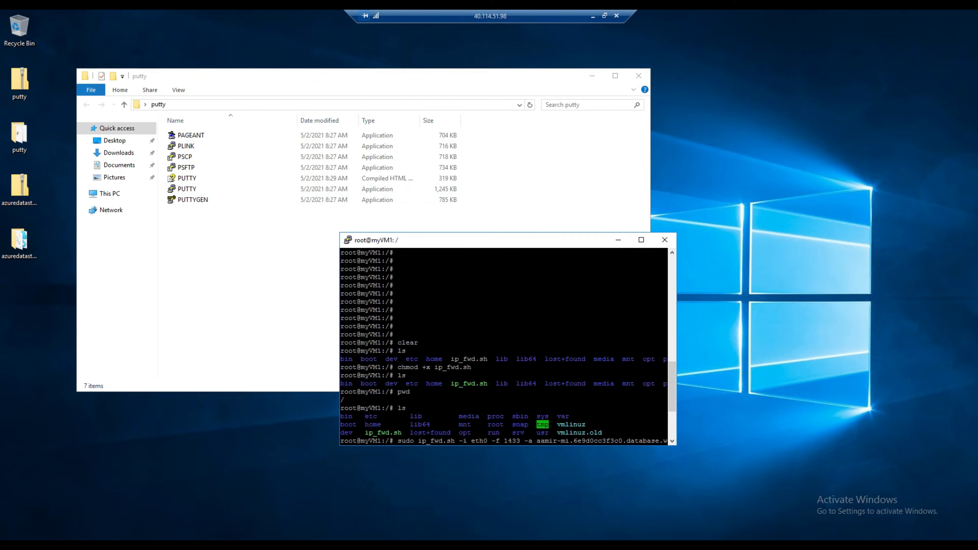
{"action": "left_click_drag", "start_coordinate": [469, 240], "coordinate": [504, 156]}
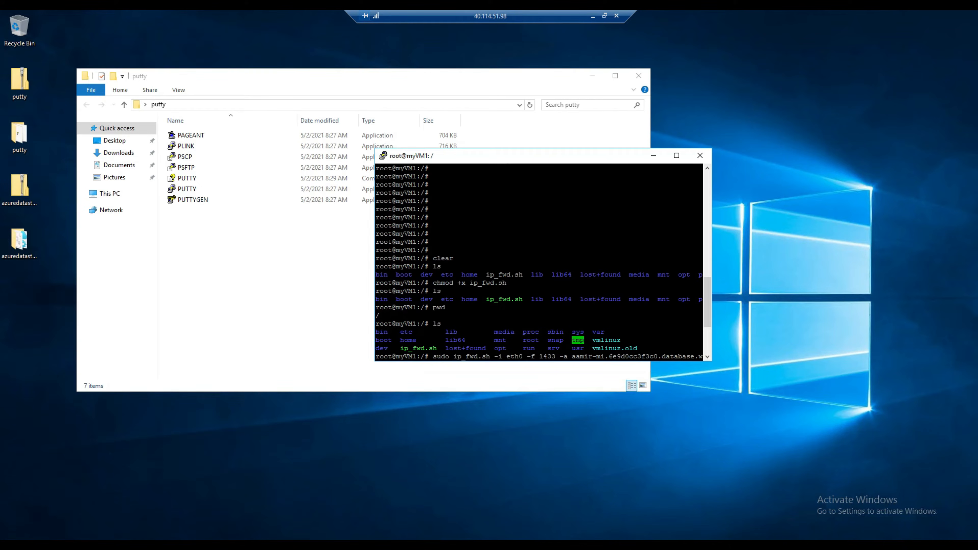
{"action": "scroll", "coordinate": [539, 263], "scroll_direction": "down", "scroll_amount": 1}
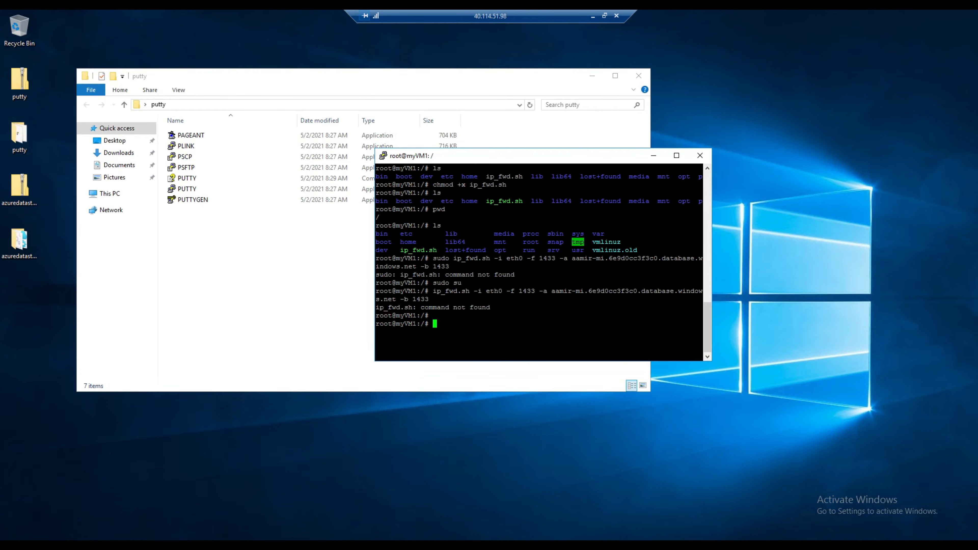
{"action": "right_click", "coordinate": [468, 325]}
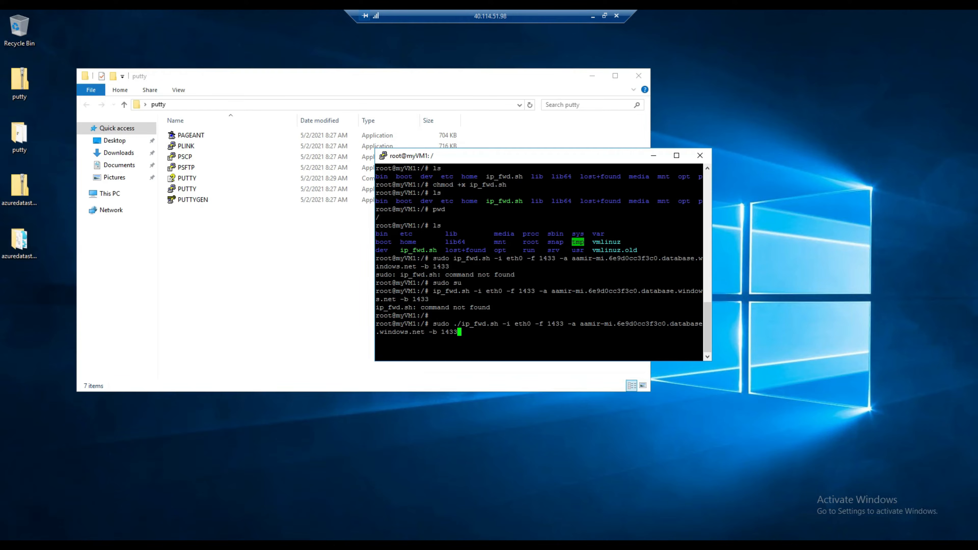
{"action": "key", "text": "Return"}
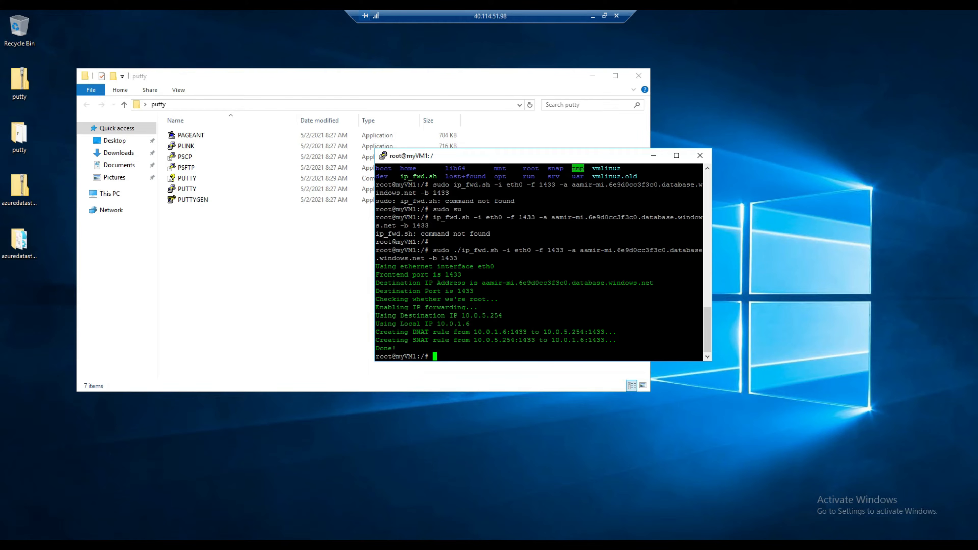
Widen the terminal and highlight sudo and ip_fwd.sh in the executed command.
{"action": "left_click_drag", "start_coordinate": [719, 257], "coordinate": [876, 257]}
{"action": "left_click_drag", "start_coordinate": [674, 154], "coordinate": [506, 147]}
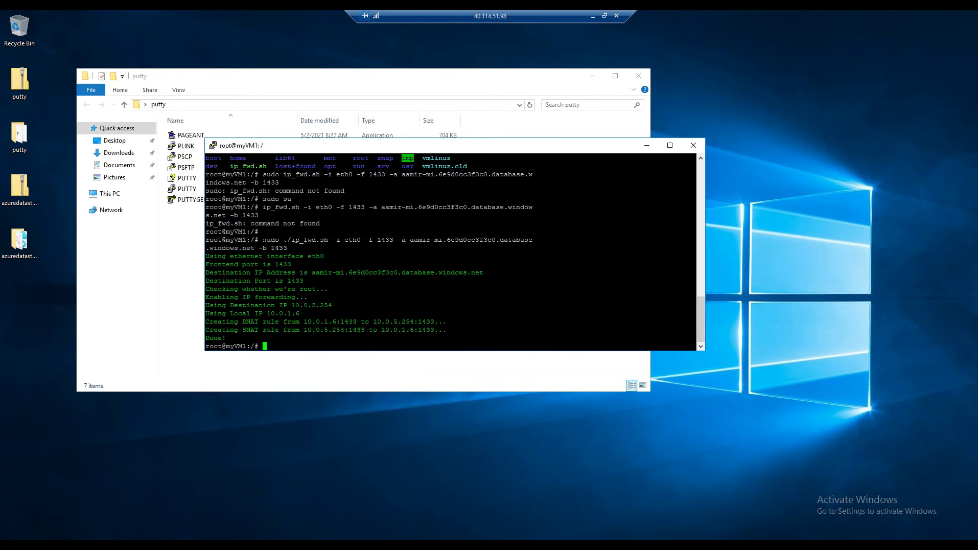
{"action": "left_click_drag", "start_coordinate": [263, 240], "coordinate": [278, 240]}
{"action": "left_click", "coordinate": [278, 240]}
{"action": "left_click_drag", "start_coordinate": [329, 239], "coordinate": [294, 239]}
{"action": "left_click", "coordinate": [326, 240]}
{"action": "left_click_drag", "start_coordinate": [329, 240], "coordinate": [291, 239]}
{"action": "left_click", "coordinate": [293, 239]}
{"action": "left_click_drag", "start_coordinate": [292, 240], "coordinate": [328, 240]}
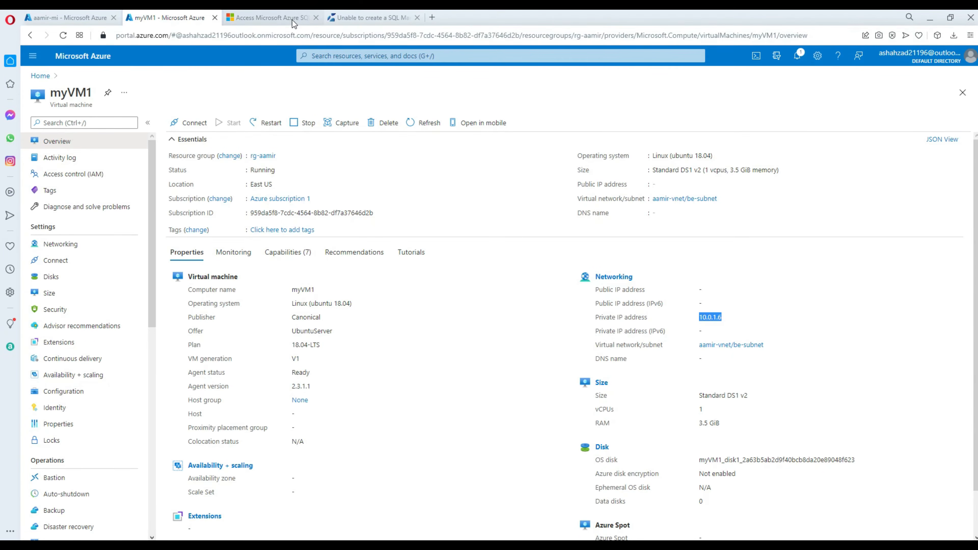
Copy the iptables NAT check command from the tutorial page.
{"action": "left_click", "coordinate": [270, 18]}
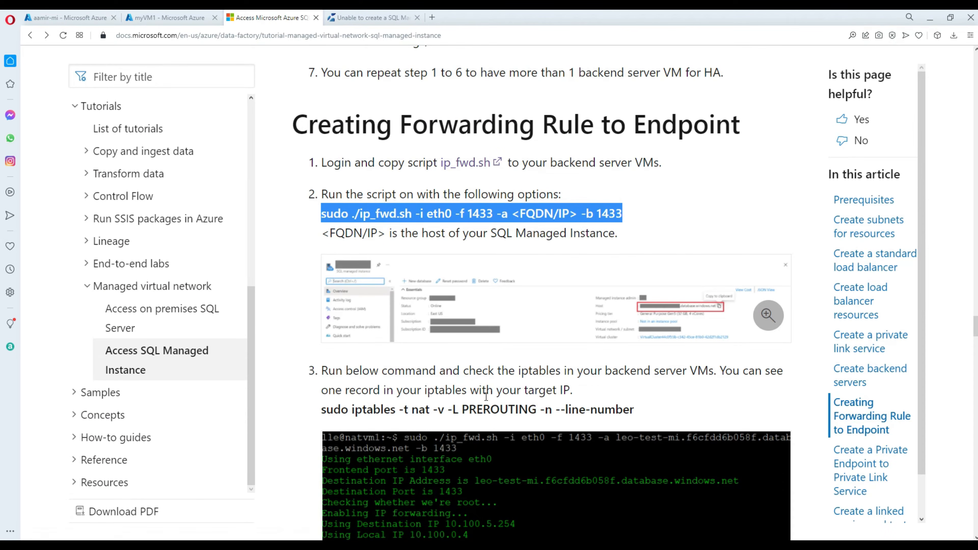
{"action": "left_click_drag", "start_coordinate": [635, 410], "coordinate": [323, 407]}
{"action": "right_click", "coordinate": [393, 408]}
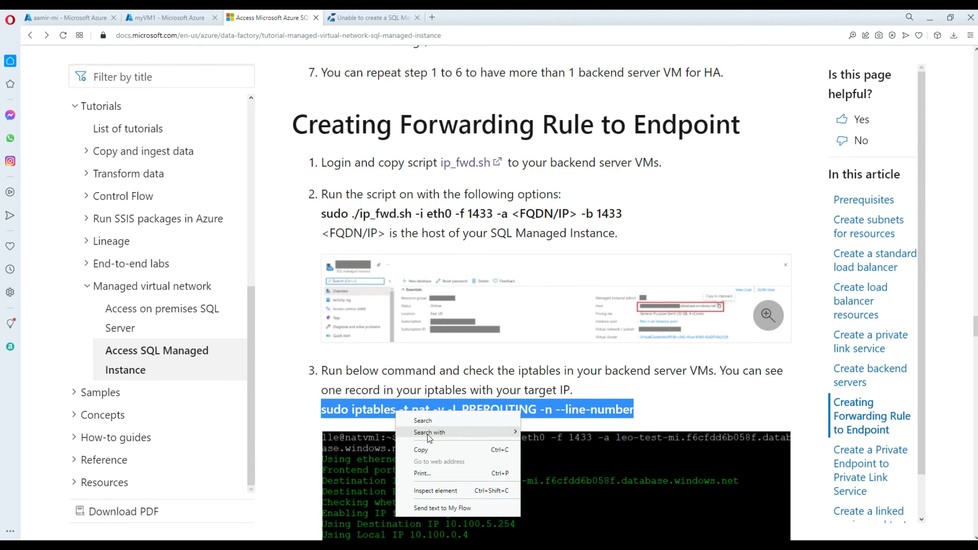
{"action": "left_click", "coordinate": [440, 450]}
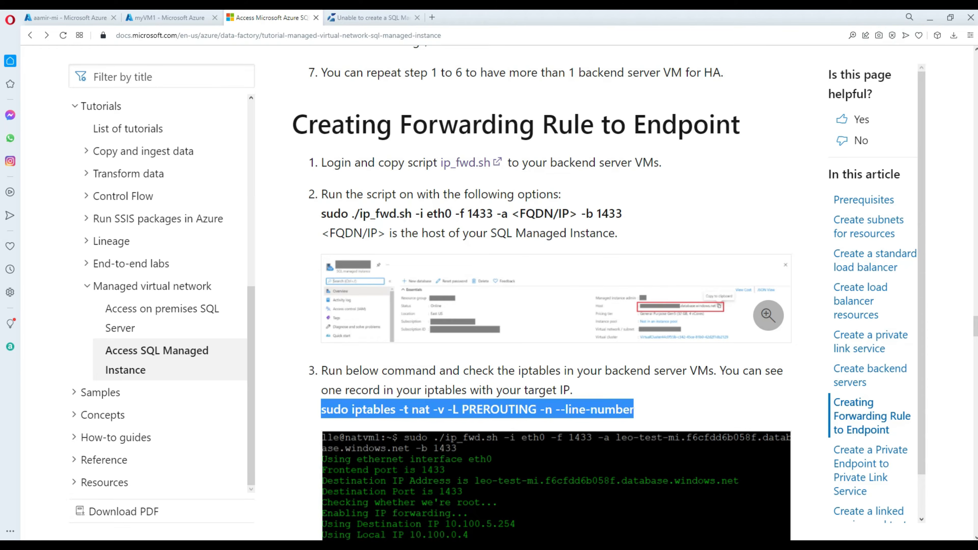
Run the iptables command in PuTTY to confirm the port 1433 DNAT rule to 10.0.5.254.
{"action": "left_click", "coordinate": [638, 545]}
{"action": "left_click", "coordinate": [675, 527]}
{"action": "right_click", "coordinate": [564, 343]}
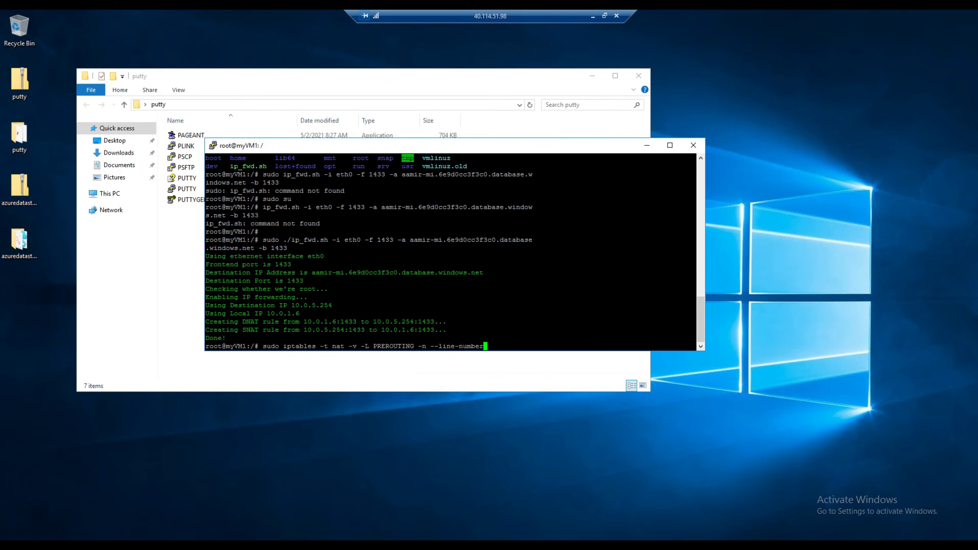
{"action": "key", "text": "Return"}
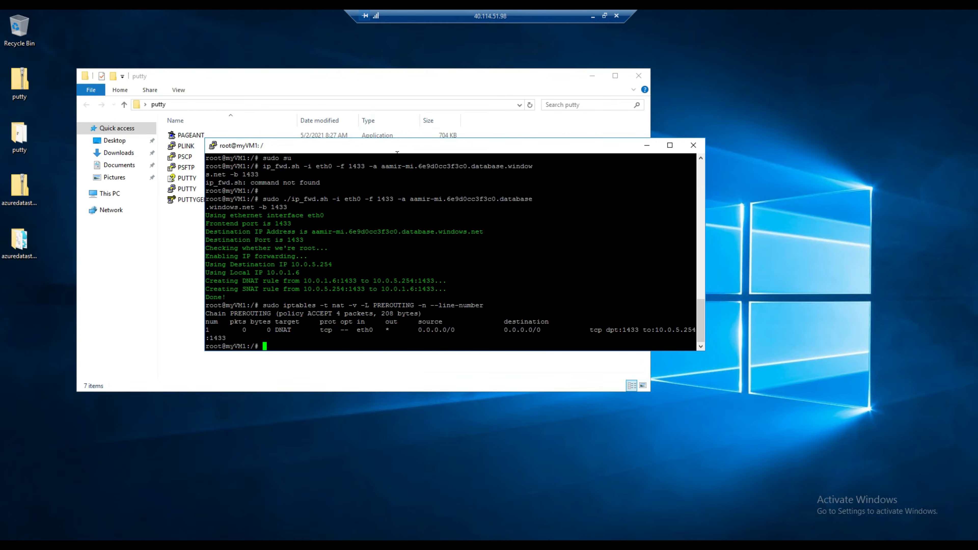
{"action": "left_click", "coordinate": [559, 368]}
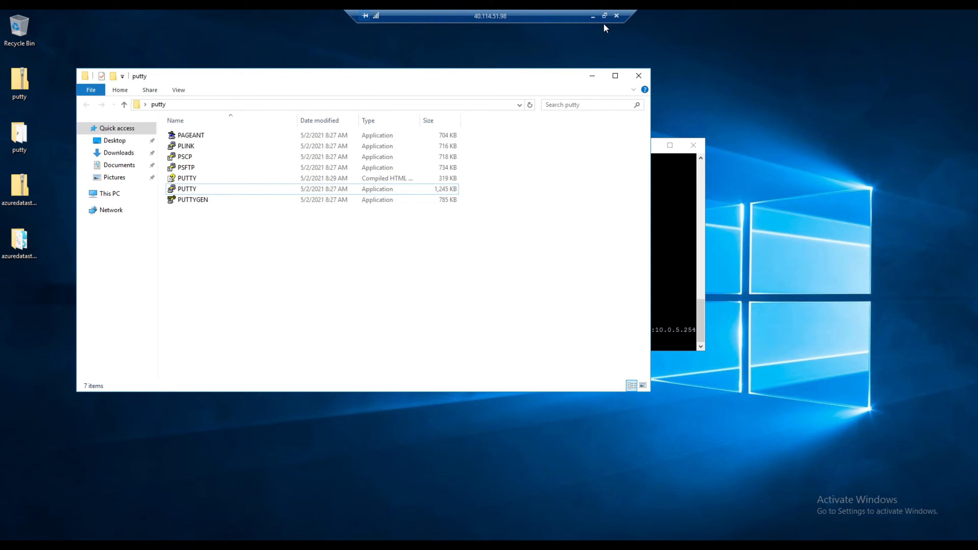
Select the SQL managed instance host name in the root terminal session.
{"action": "left_click", "coordinate": [604, 16]}
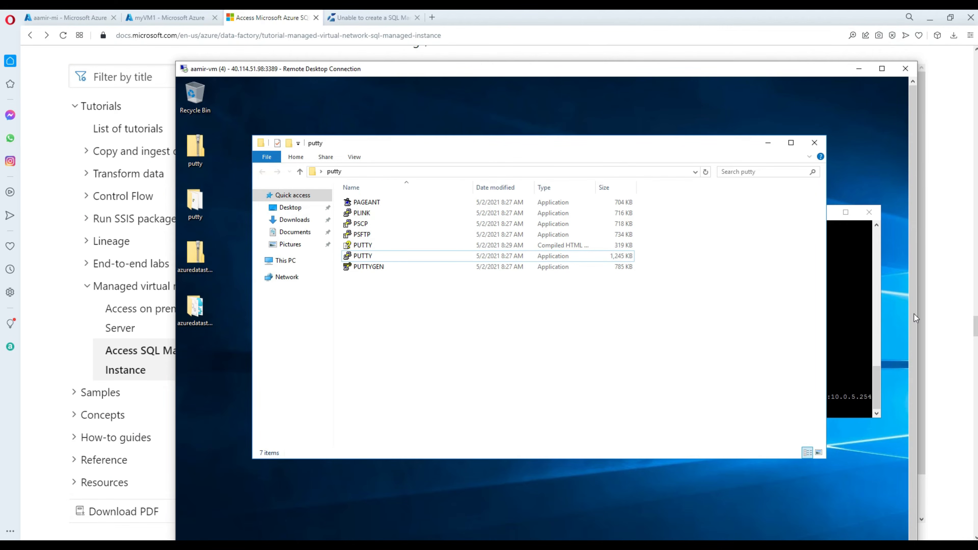
{"action": "scroll", "coordinate": [915, 320], "scroll_direction": "down", "scroll_amount": 2}
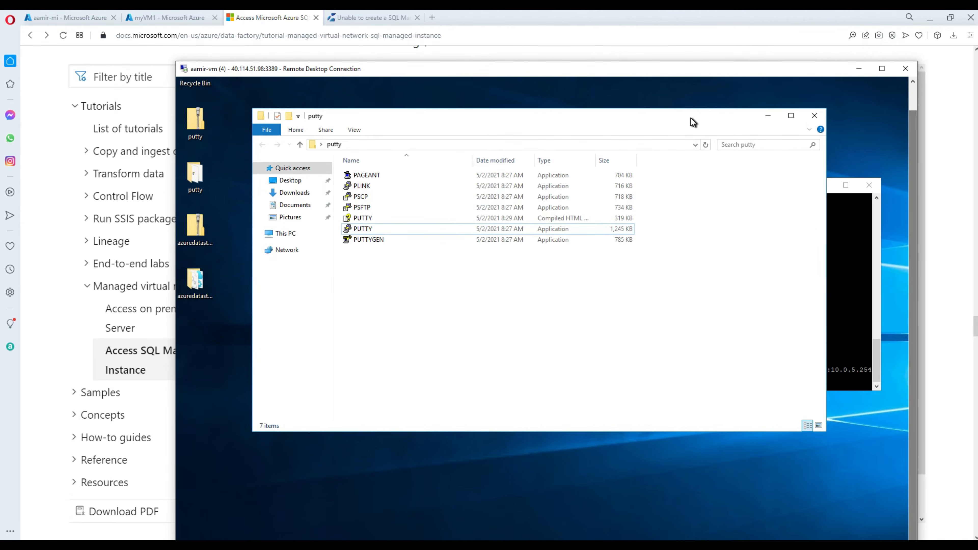
{"action": "left_click_drag", "start_coordinate": [693, 121], "coordinate": [642, 256]}
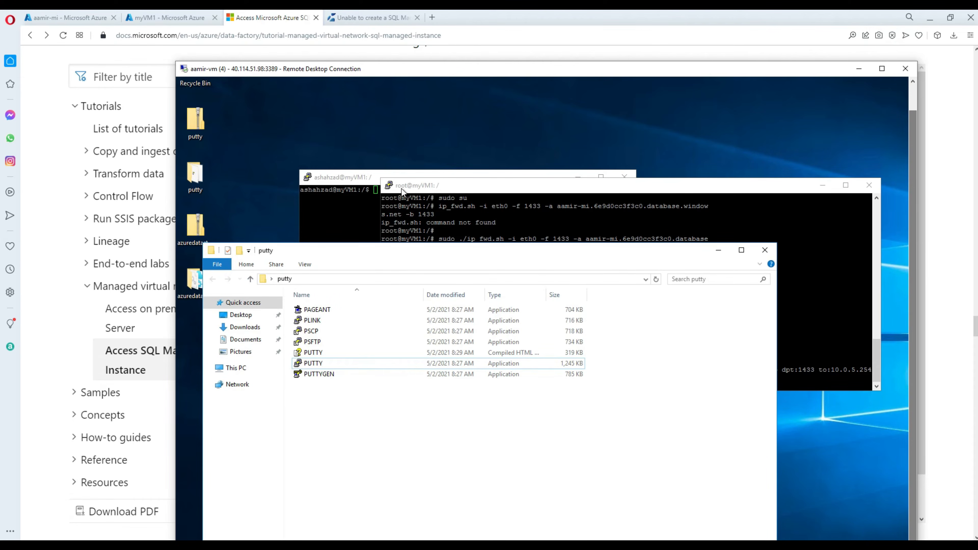
{"action": "left_click", "coordinate": [474, 190]}
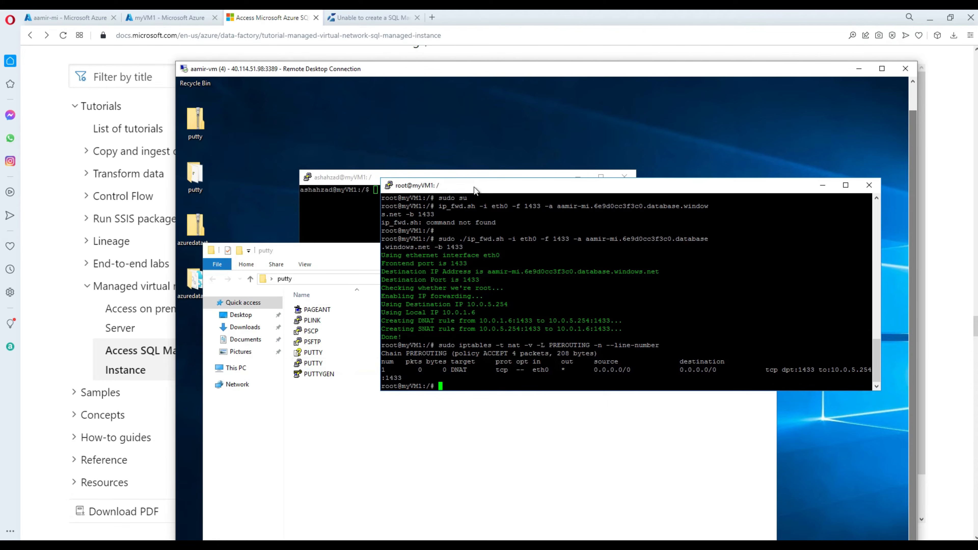
{"action": "left_click_drag", "start_coordinate": [711, 239], "coordinate": [587, 239]}
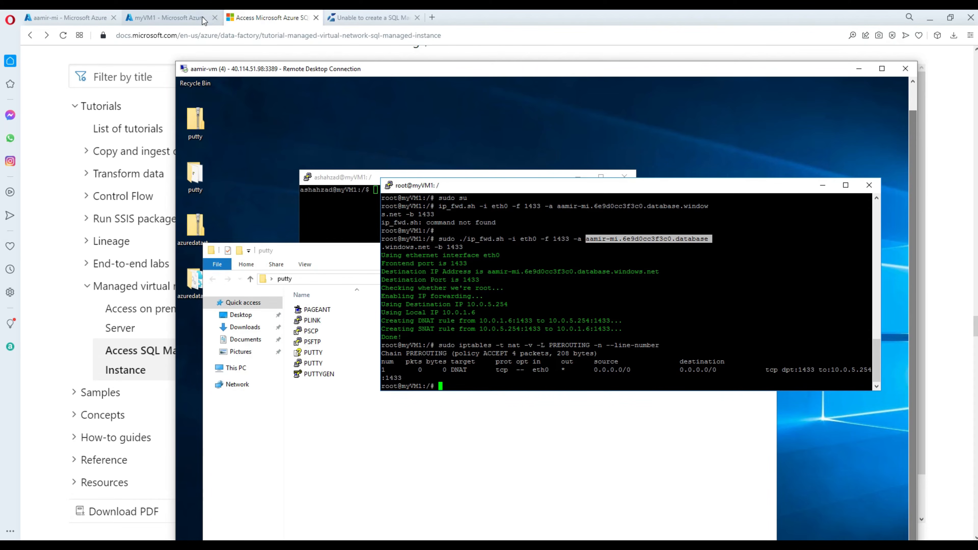
Find the 'Create a private link service' heading in the tutorial.
{"action": "left_click", "coordinate": [273, 21]}
{"action": "scroll", "coordinate": [506, 228], "scroll_direction": "down", "scroll_amount": 15}
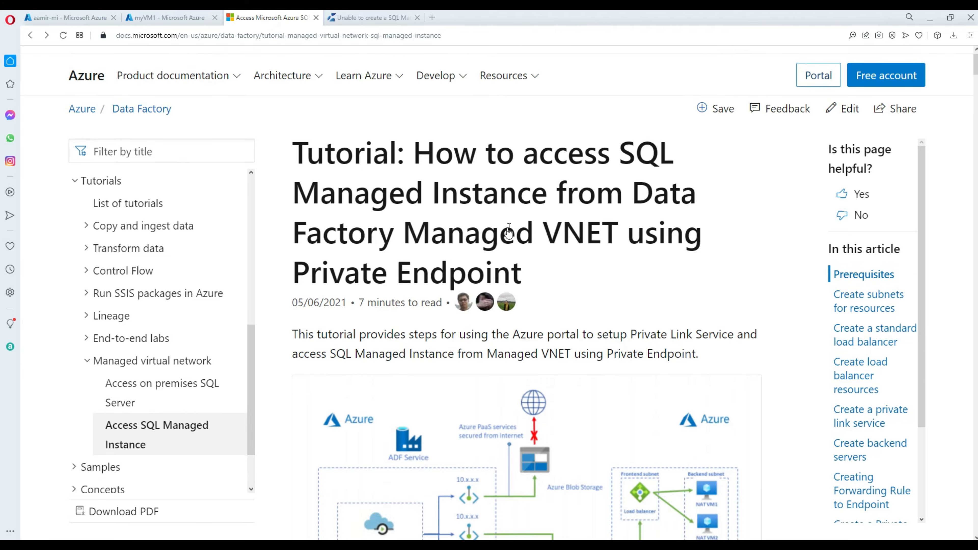
{"action": "scroll", "coordinate": [514, 219], "scroll_direction": "down", "scroll_amount": 15}
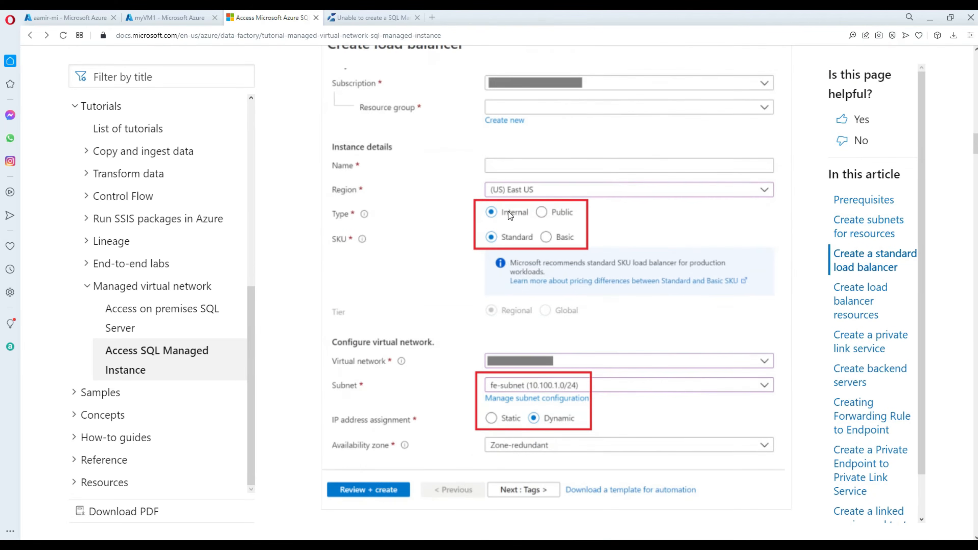
{"action": "scroll", "coordinate": [507, 212], "scroll_direction": "down", "scroll_amount": 20}
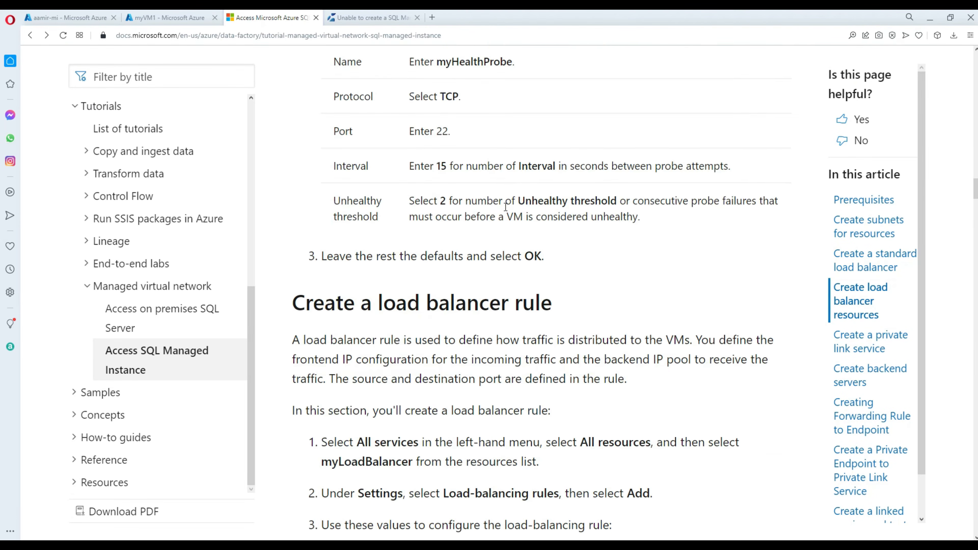
{"action": "scroll", "coordinate": [502, 206], "scroll_direction": "up", "scroll_amount": 5}
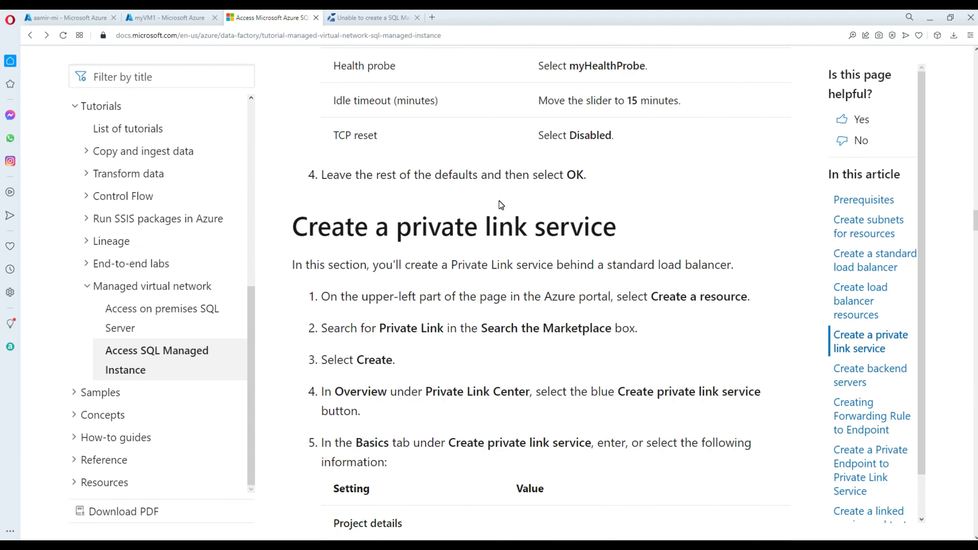
{"action": "left_click_drag", "start_coordinate": [624, 231], "coordinate": [278, 226]}
Scroll to the private endpoint section and mark its Author & Monitor step.
{"action": "scroll", "coordinate": [427, 284], "scroll_direction": "down", "scroll_amount": 8}
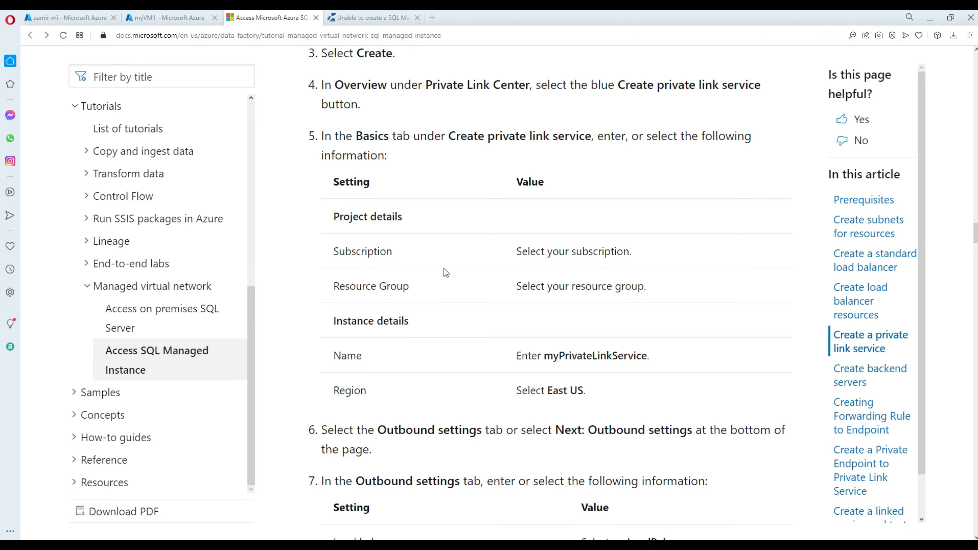
{"action": "scroll", "coordinate": [443, 269], "scroll_direction": "down", "scroll_amount": 7}
{"action": "scroll", "coordinate": [456, 269], "scroll_direction": "down", "scroll_amount": 8}
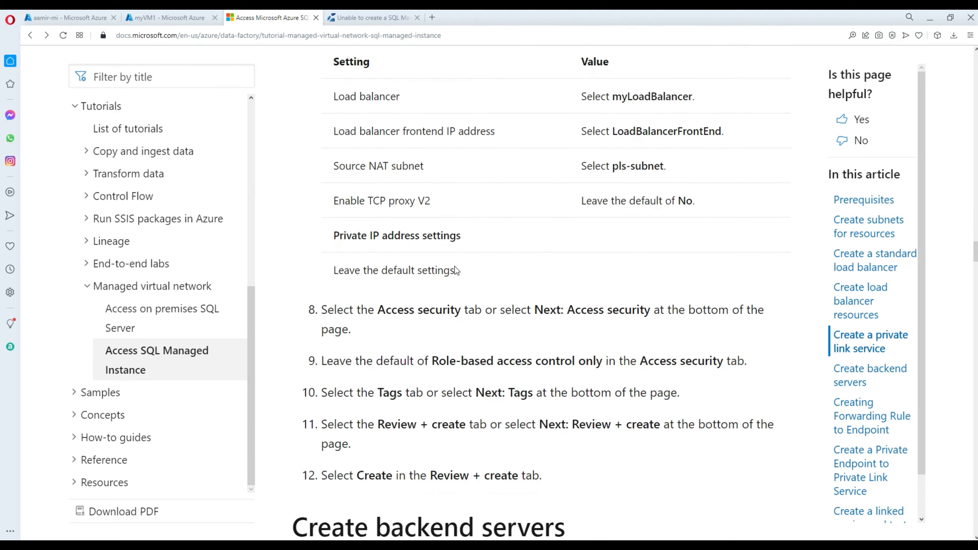
{"action": "scroll", "coordinate": [487, 293], "scroll_direction": "down", "scroll_amount": 3}
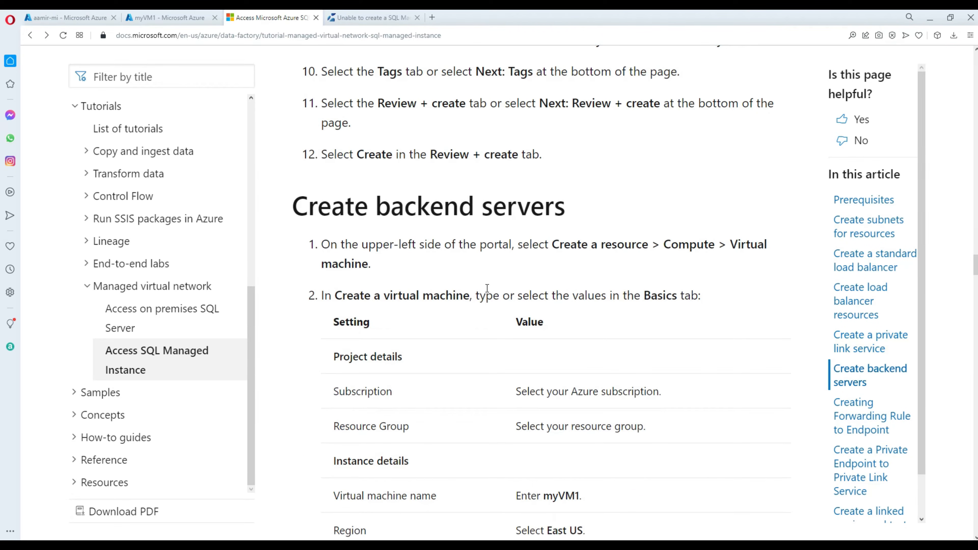
{"action": "scroll", "coordinate": [486, 287], "scroll_direction": "down", "scroll_amount": 4}
{"action": "scroll", "coordinate": [485, 286], "scroll_direction": "up", "scroll_amount": 2}
{"action": "scroll", "coordinate": [469, 289], "scroll_direction": "down", "scroll_amount": 6}
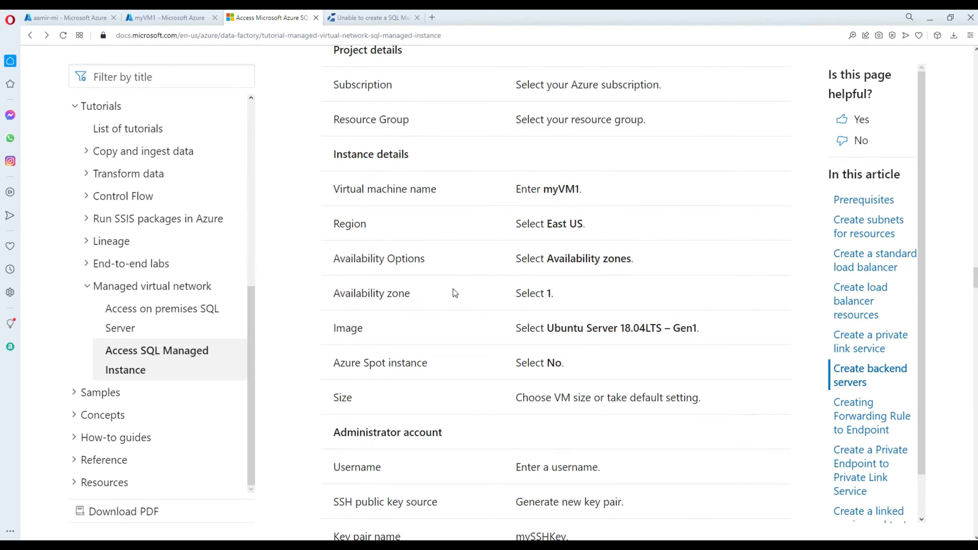
{"action": "scroll", "coordinate": [475, 285], "scroll_direction": "down", "scroll_amount": 20}
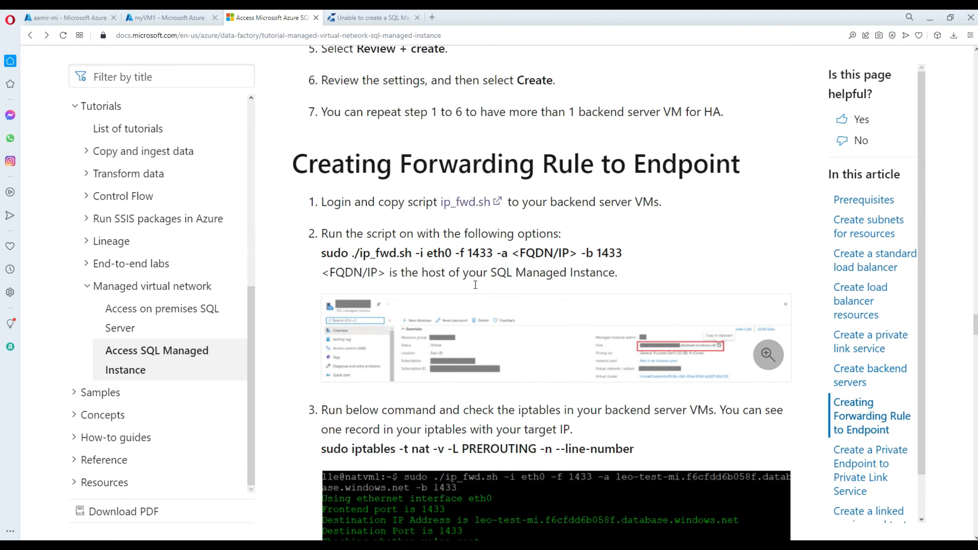
{"action": "scroll", "coordinate": [475, 284], "scroll_direction": "down", "scroll_amount": 10}
{"action": "scroll", "coordinate": [474, 284], "scroll_direction": "down", "scroll_amount": 5}
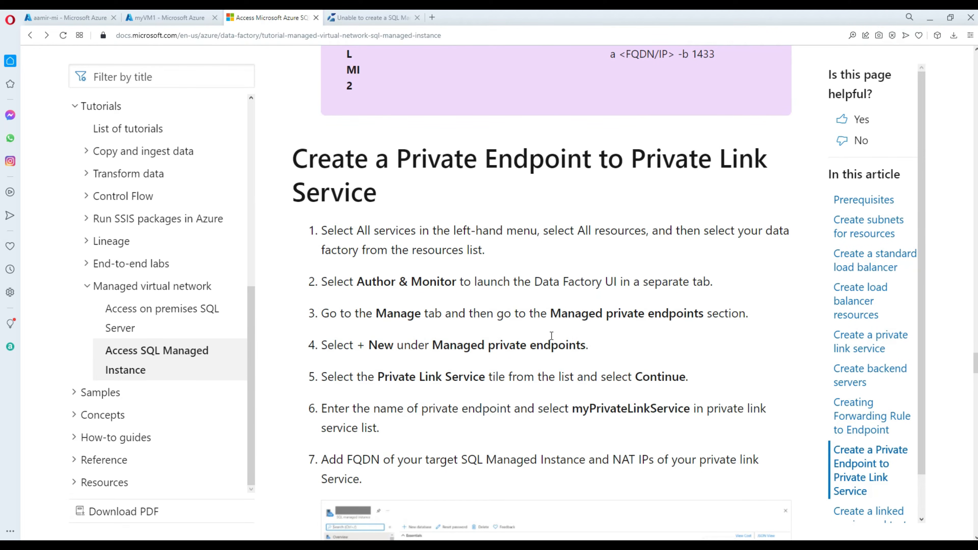
{"action": "scroll", "coordinate": [531, 334], "scroll_direction": "down", "scroll_amount": 2}
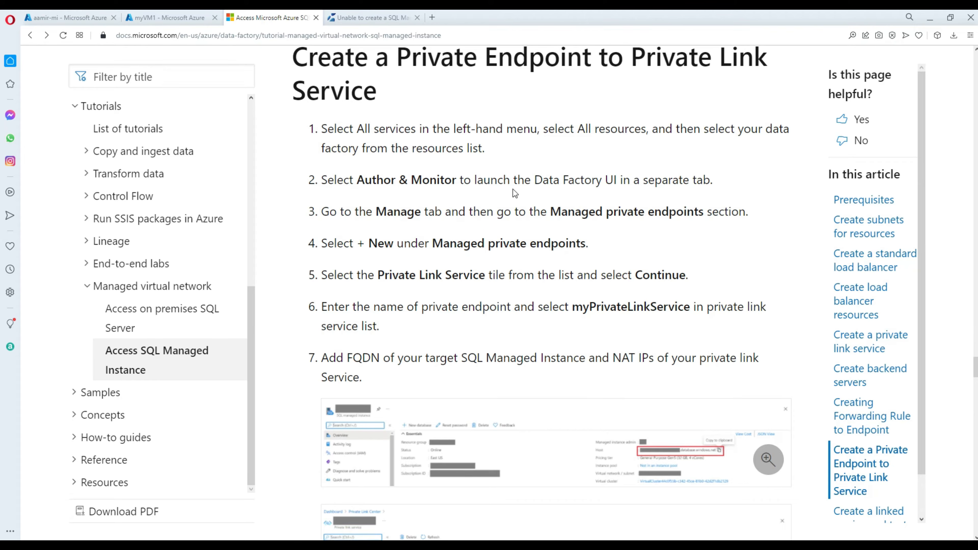
{"action": "scroll", "coordinate": [514, 192], "scroll_direction": "up", "scroll_amount": 1}
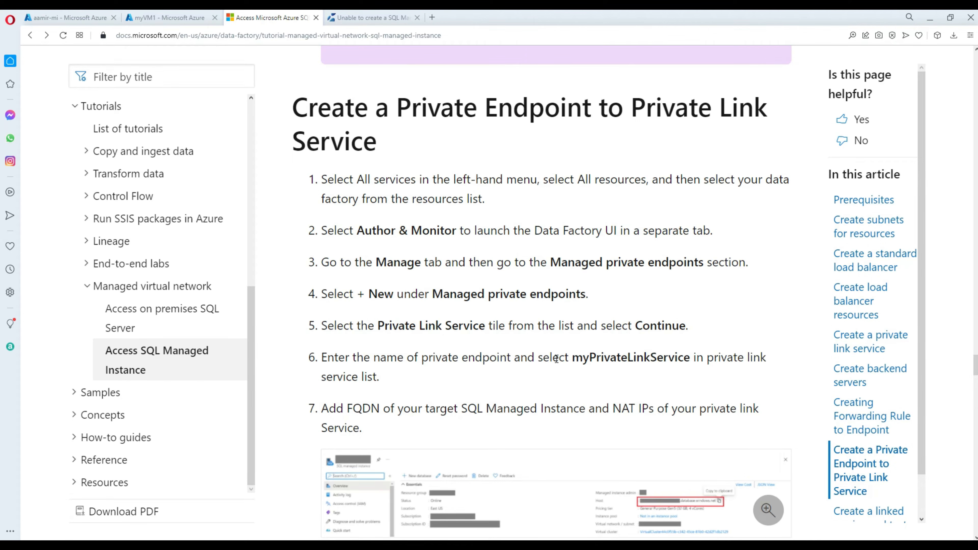
{"action": "scroll", "coordinate": [556, 358], "scroll_direction": "down", "scroll_amount": 2}
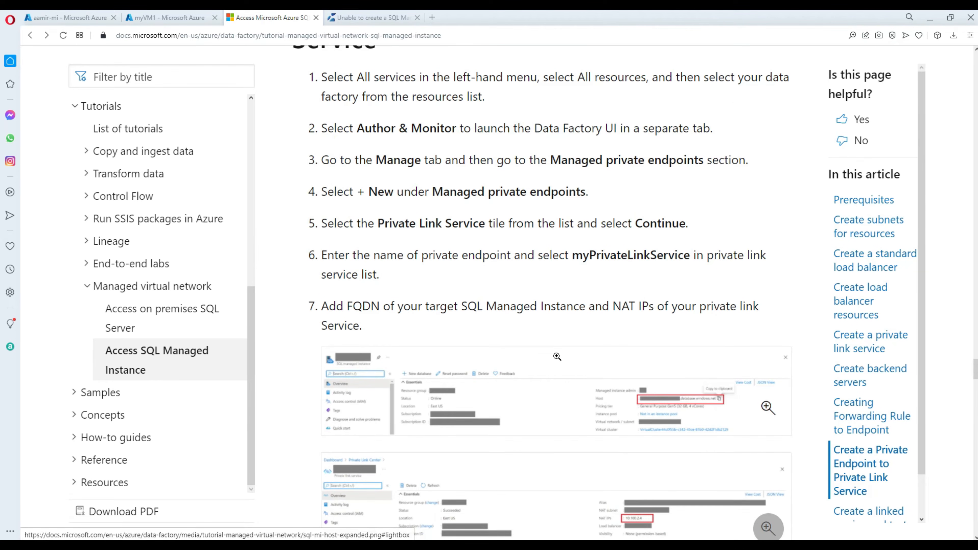
{"action": "scroll", "coordinate": [586, 306], "scroll_direction": "down", "scroll_amount": 3}
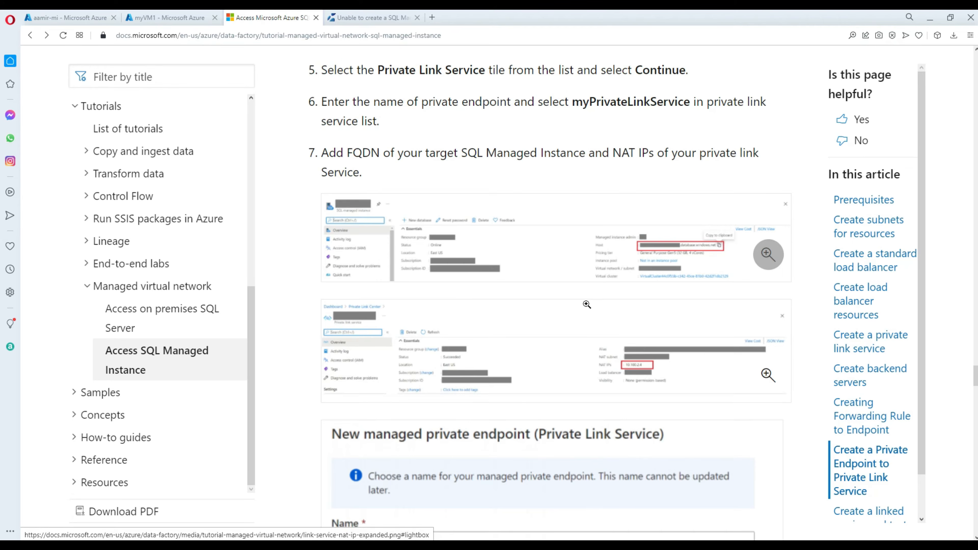
{"action": "scroll", "coordinate": [586, 304], "scroll_direction": "down", "scroll_amount": 10}
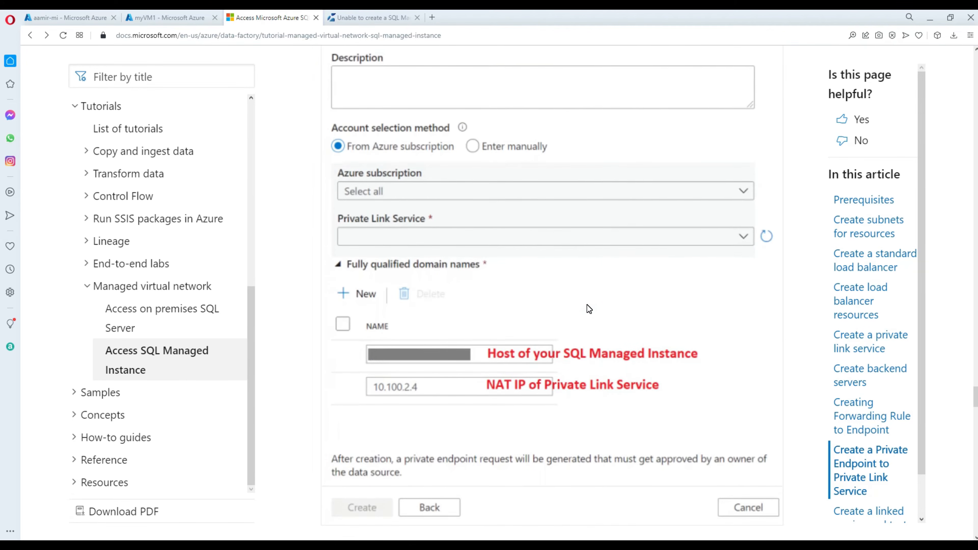
{"action": "scroll", "coordinate": [586, 304], "scroll_direction": "up", "scroll_amount": 10}
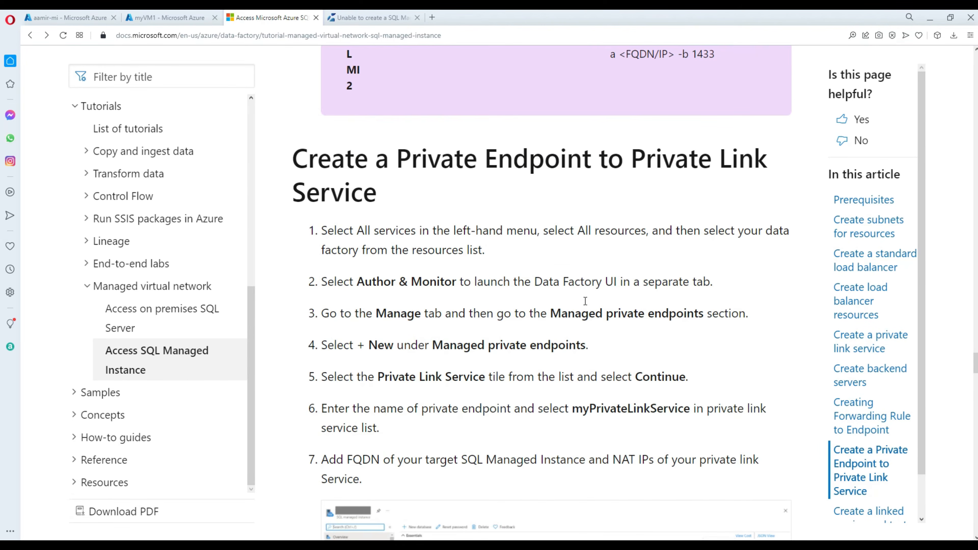
{"action": "scroll", "coordinate": [584, 301], "scroll_direction": "up", "scroll_amount": 6}
{"action": "scroll", "coordinate": [584, 301], "scroll_direction": "down", "scroll_amount": 5}
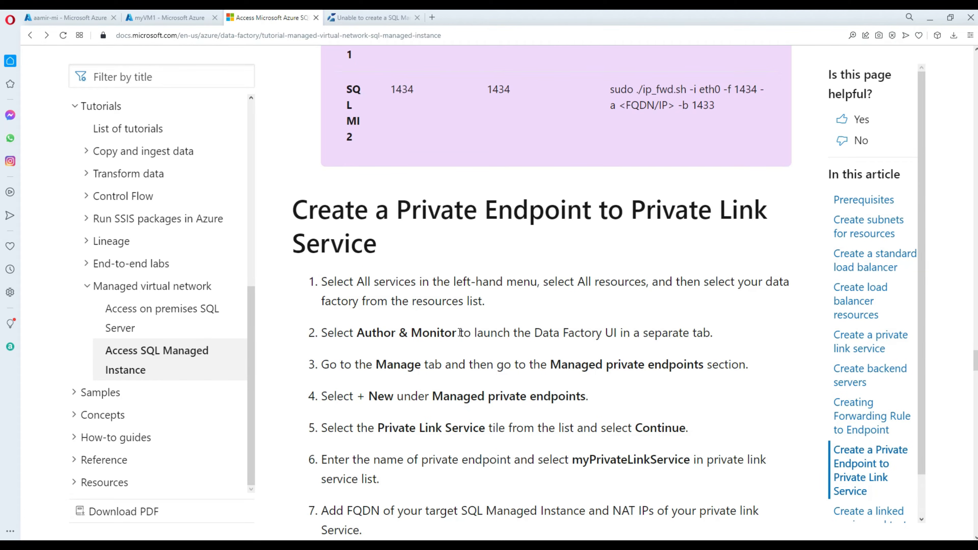
{"action": "left_click_drag", "start_coordinate": [460, 333], "coordinate": [353, 338]}
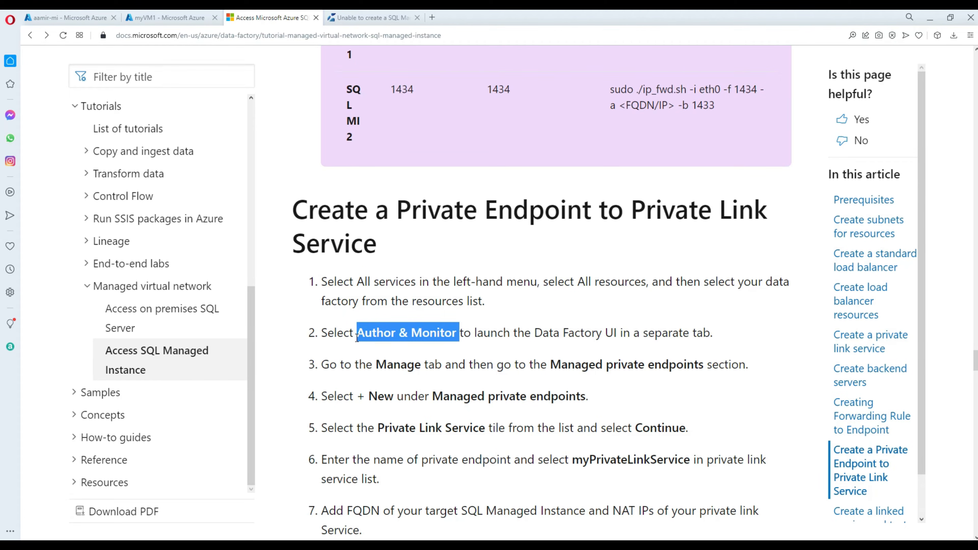
{"action": "left_click", "coordinate": [425, 366]}
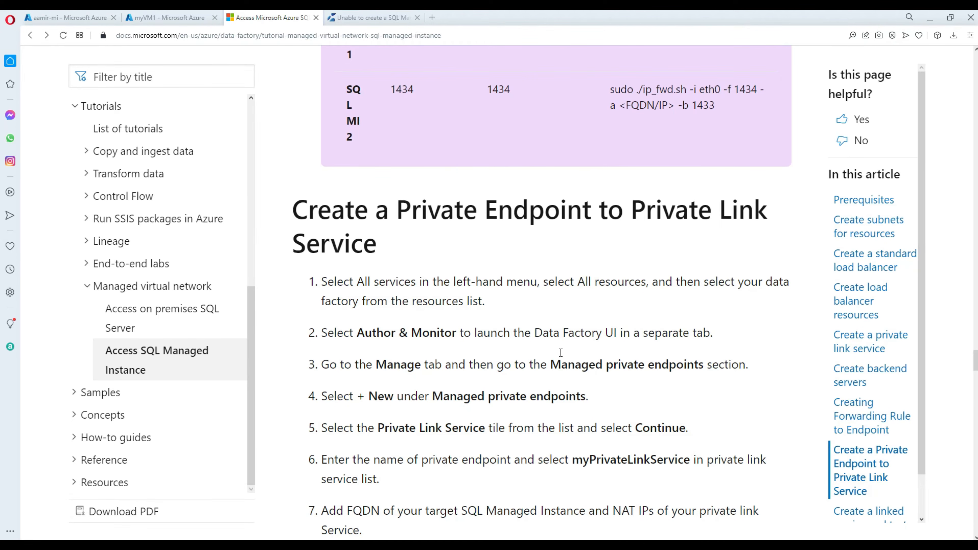
Go from the aamir-mi page to Azure home and open the Data factories list.
{"action": "left_click", "coordinate": [90, 19]}
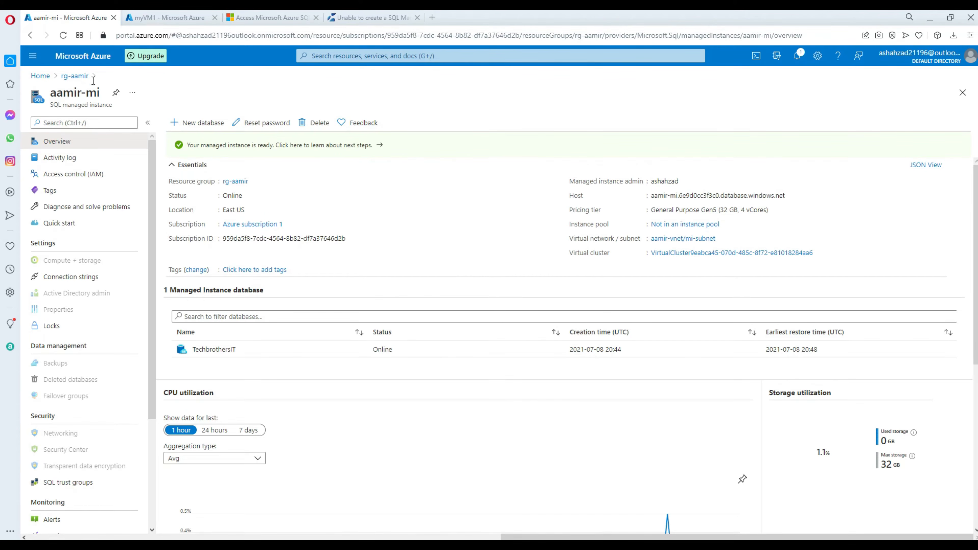
{"action": "left_click", "coordinate": [41, 76]}
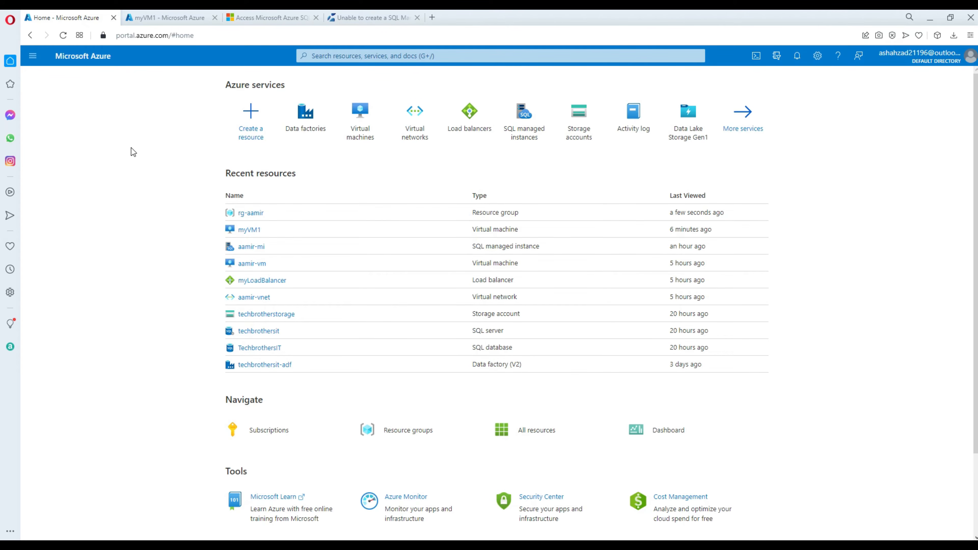
{"action": "left_click", "coordinate": [308, 120]}
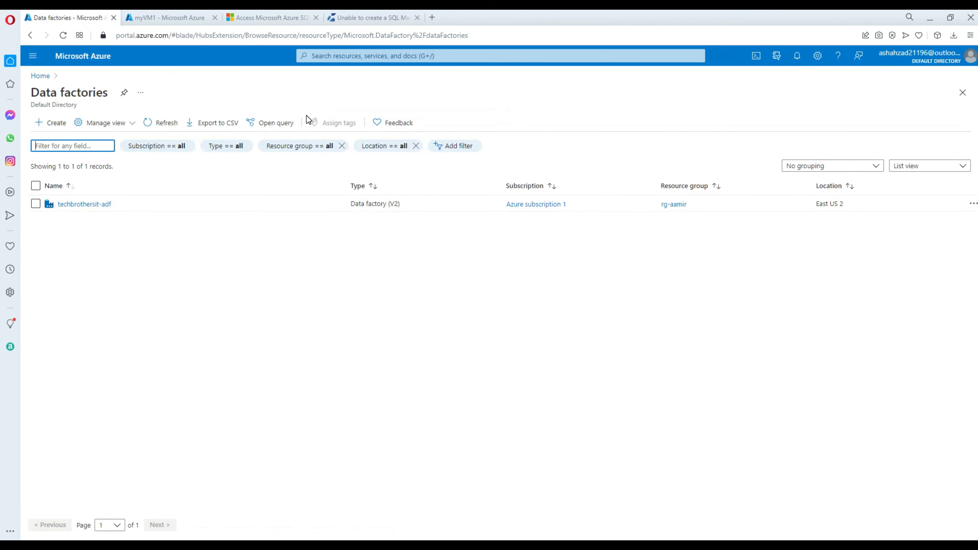
Start a new data factory in rg-aamir named aamir-vnet-adf.
{"action": "left_click", "coordinate": [53, 123]}
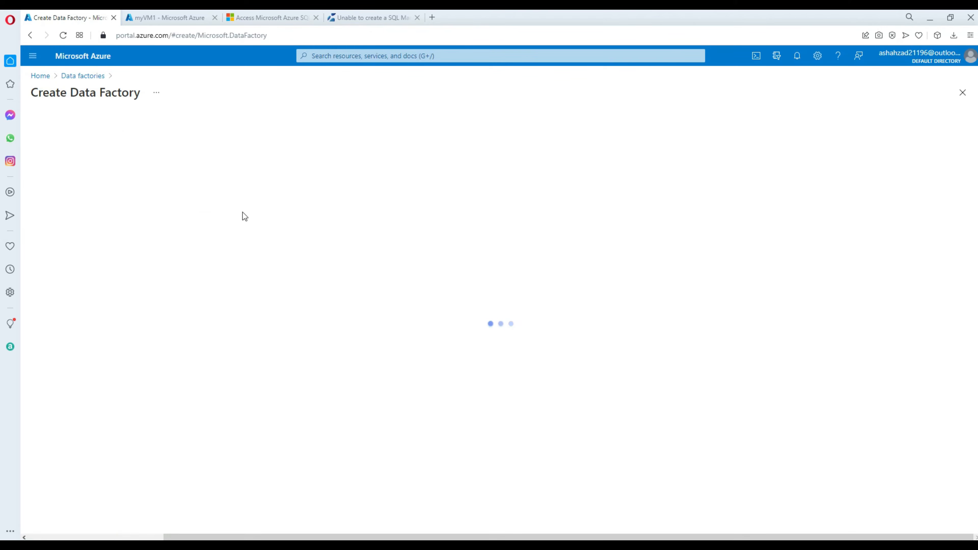
{"action": "left_click", "coordinate": [354, 216]}
{"action": "left_click", "coordinate": [361, 267]}
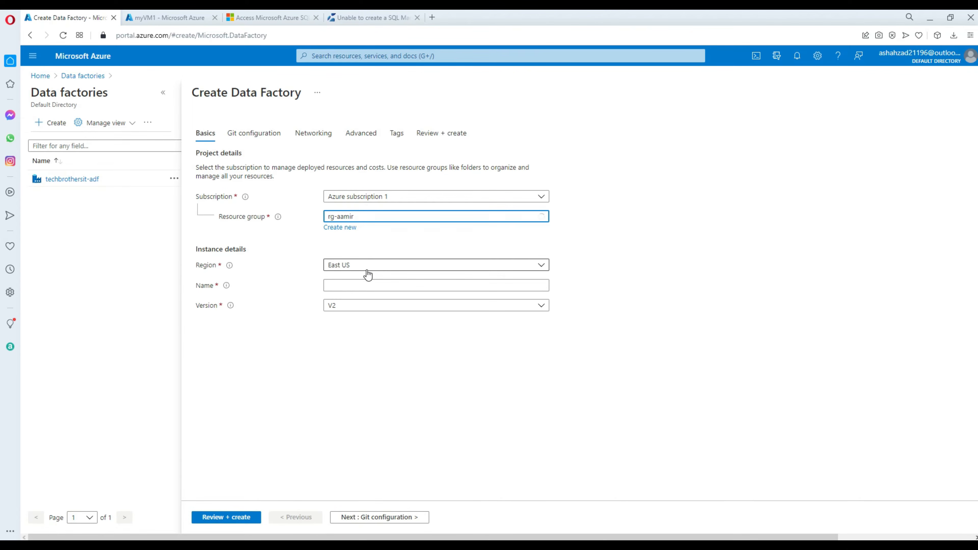
{"action": "left_click", "coordinate": [375, 286]}
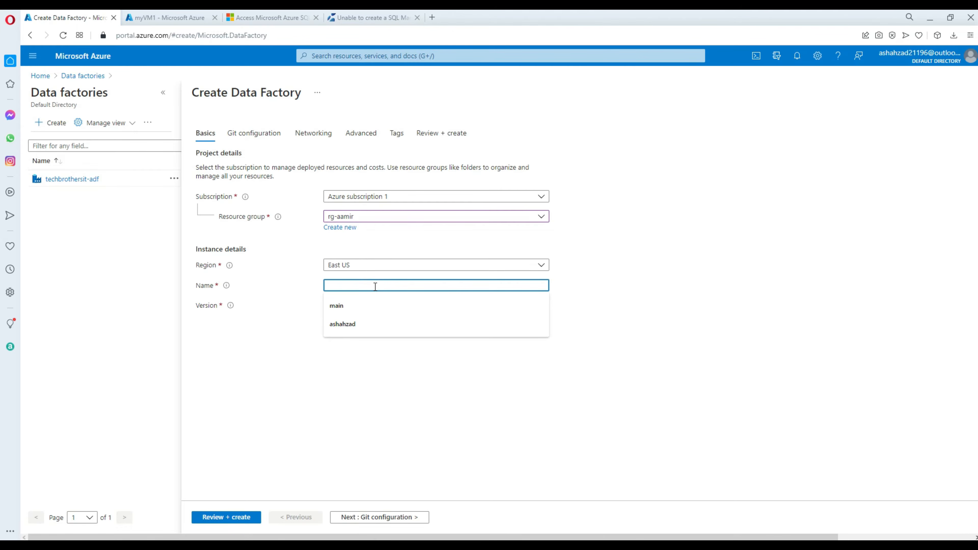
{"action": "type", "text": "aamir-v"}
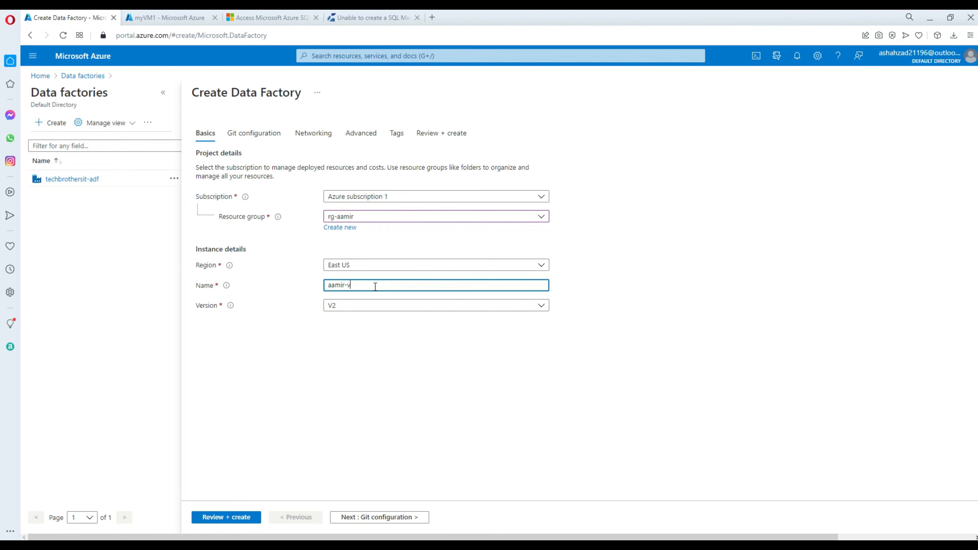
{"action": "type", "text": "net-adf"}
{"action": "left_click", "coordinate": [256, 339]}
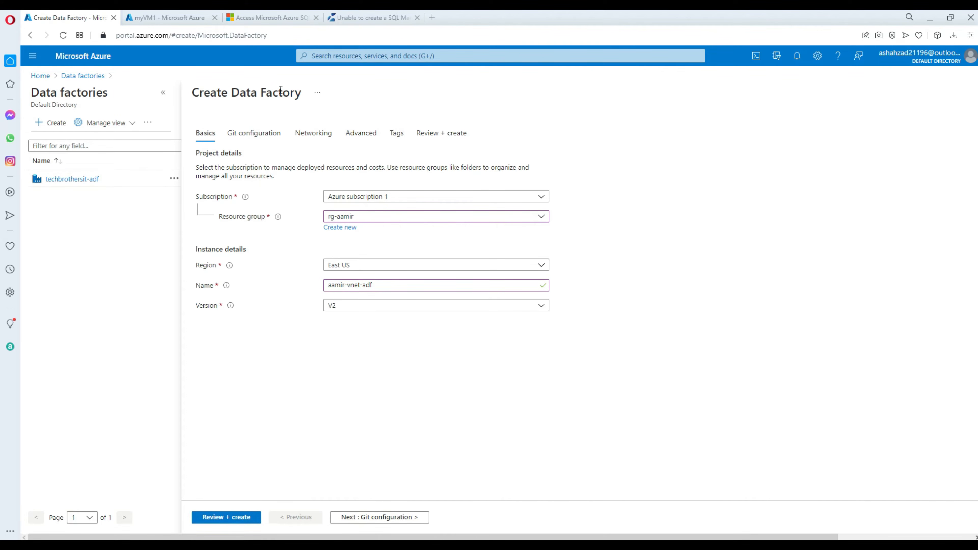
Defer Git configuration, review and create the factory, then open the deployed resource.
{"action": "left_click", "coordinate": [253, 133]}
{"action": "left_click", "coordinate": [329, 187]}
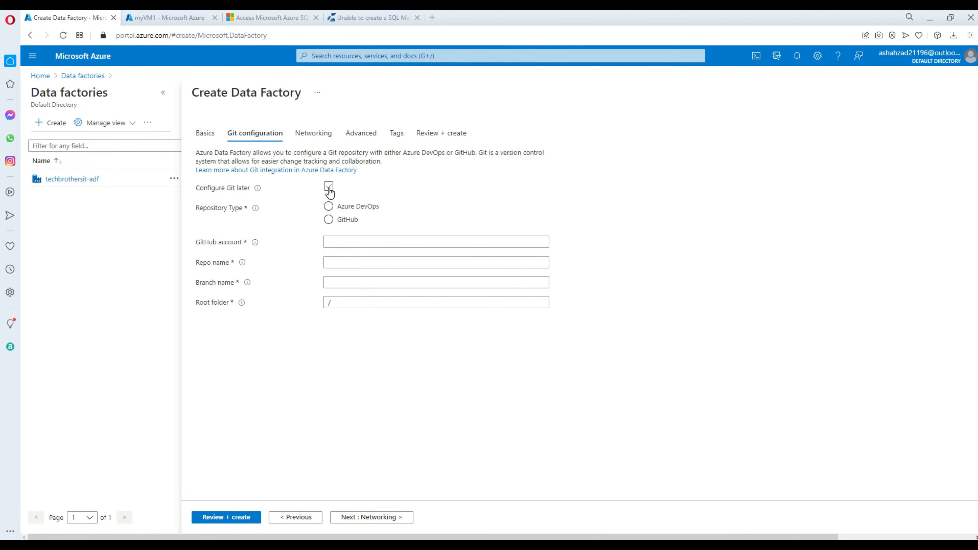
{"action": "left_click", "coordinate": [314, 134]}
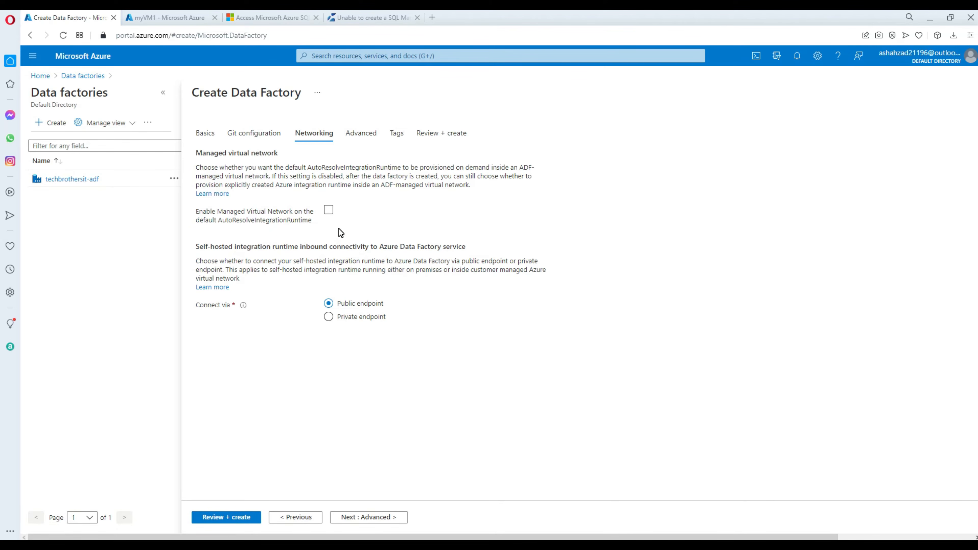
{"action": "left_click", "coordinate": [232, 517]}
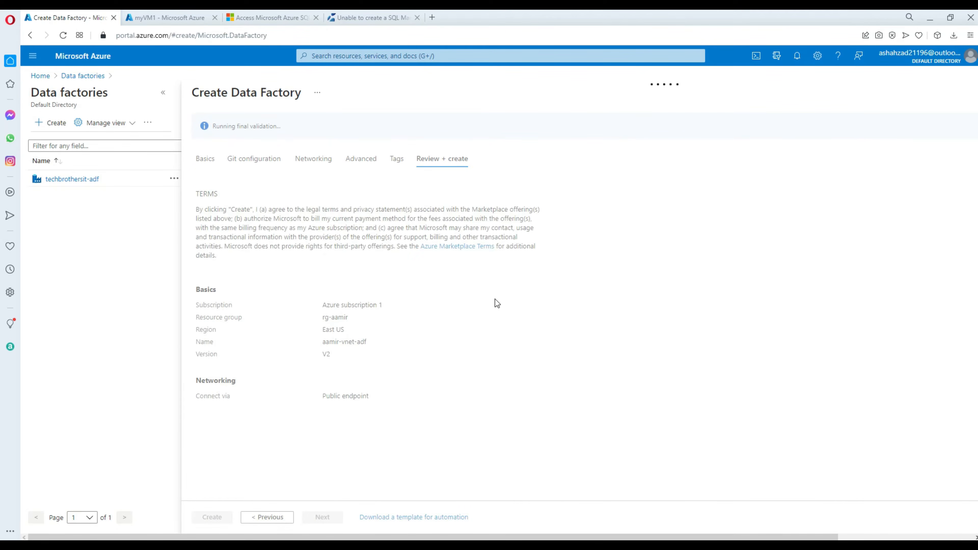
{"action": "left_click", "coordinate": [210, 521]}
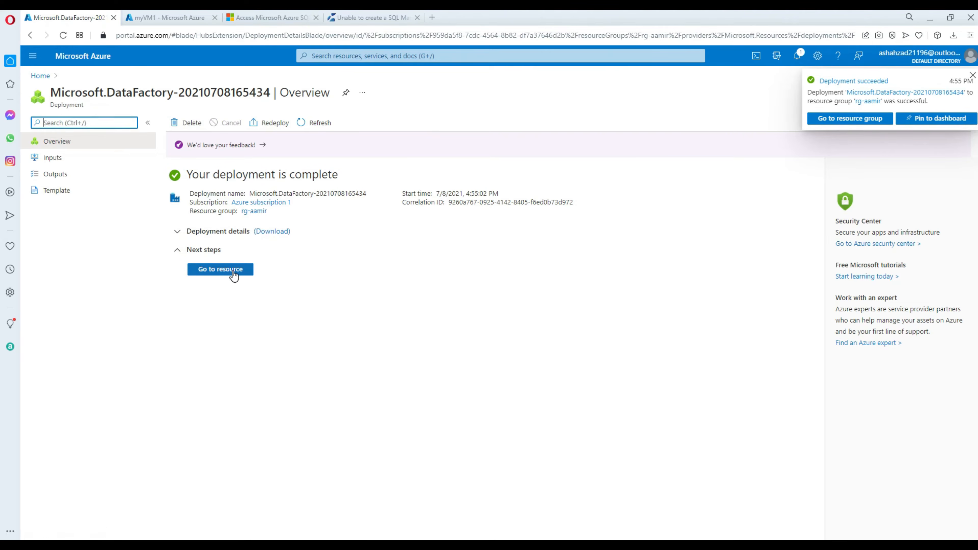
{"action": "left_click", "coordinate": [229, 272]}
{"action": "left_click", "coordinate": [285, 18]}
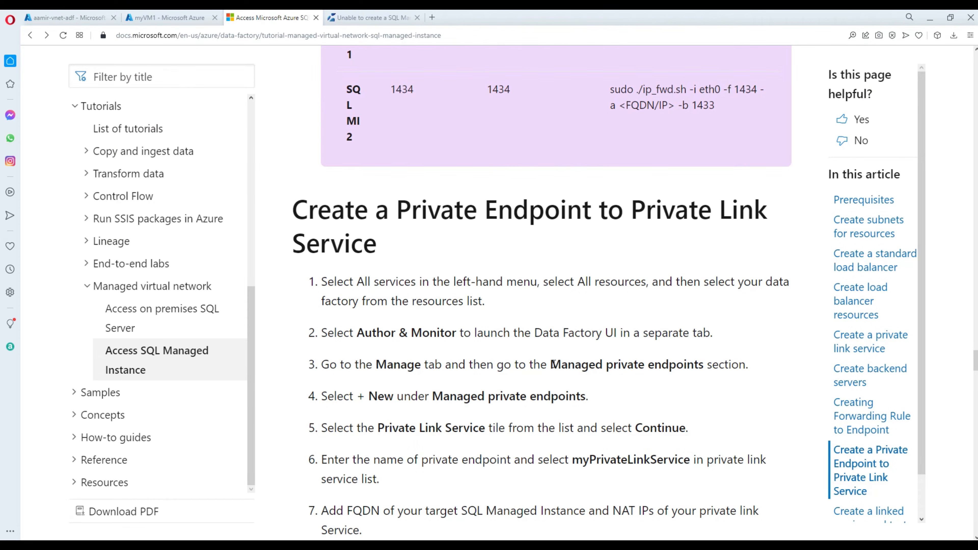
Mark 'Managed private endpoints' in the tutorial, then launch aamir-vnet-adf's Data Factory Studio.
{"action": "left_click_drag", "start_coordinate": [551, 363], "coordinate": [704, 364]}
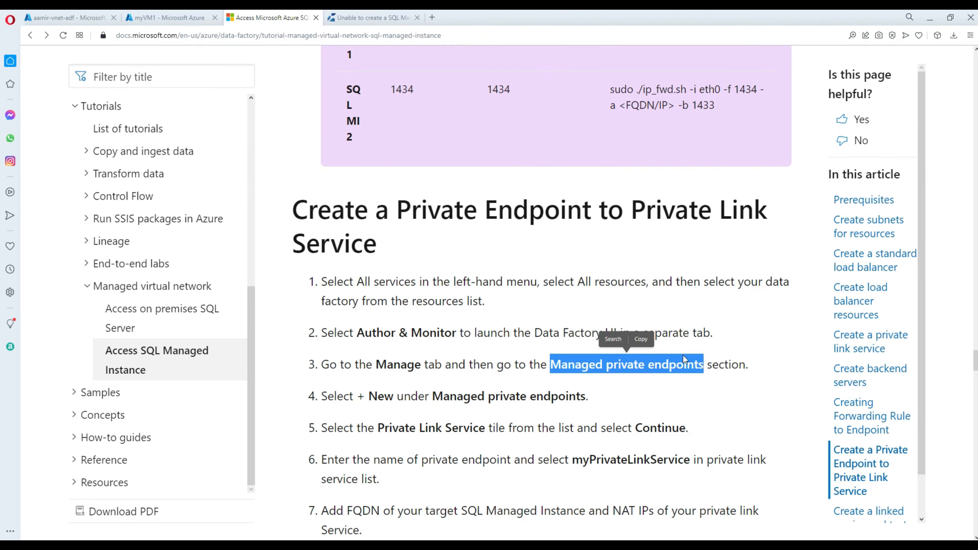
{"action": "scroll", "coordinate": [684, 359], "scroll_direction": "down", "scroll_amount": 3}
{"action": "left_click", "coordinate": [178, 16]}
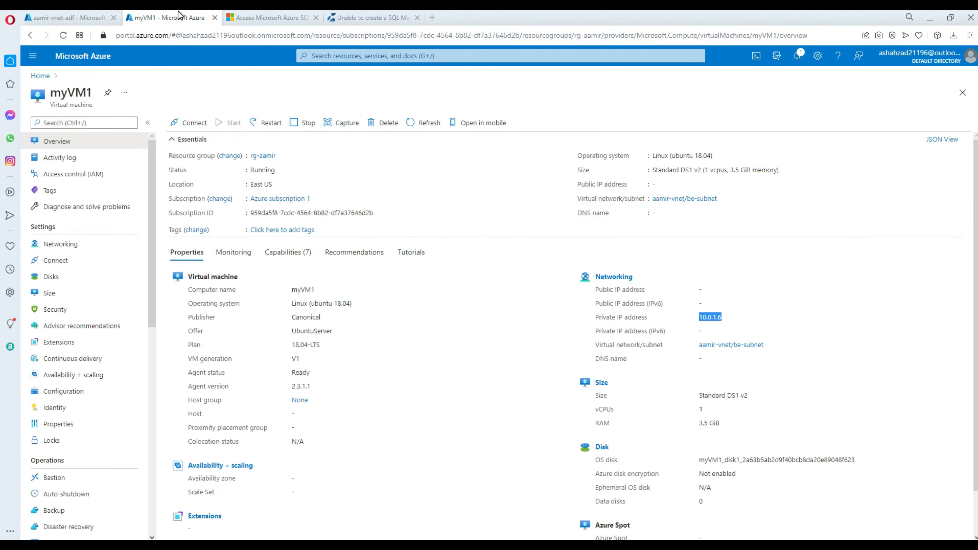
{"action": "left_click", "coordinate": [65, 21]}
{"action": "left_click", "coordinate": [221, 320]}
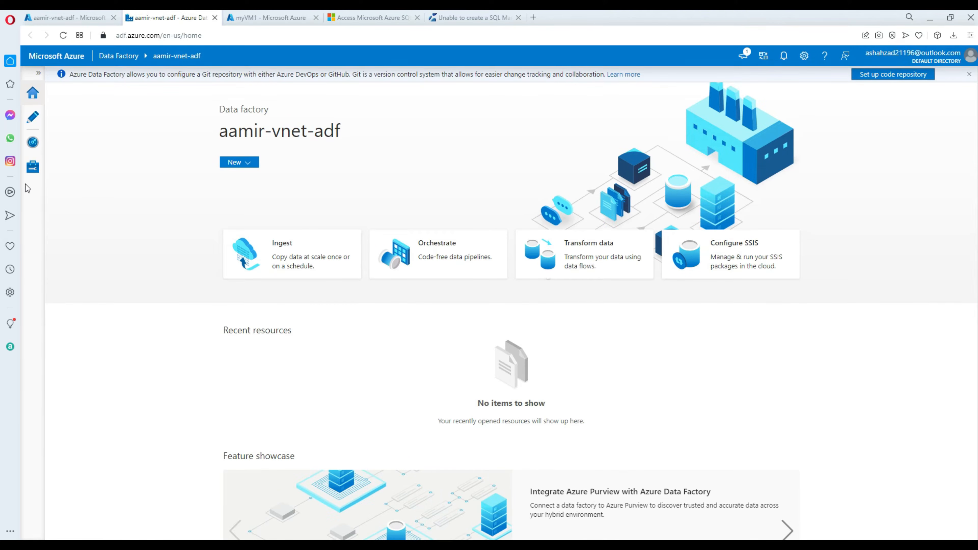
Open the Manage hub, where Managed private endpoints is greyed out and no linked services exist.
{"action": "left_click", "coordinate": [30, 172]}
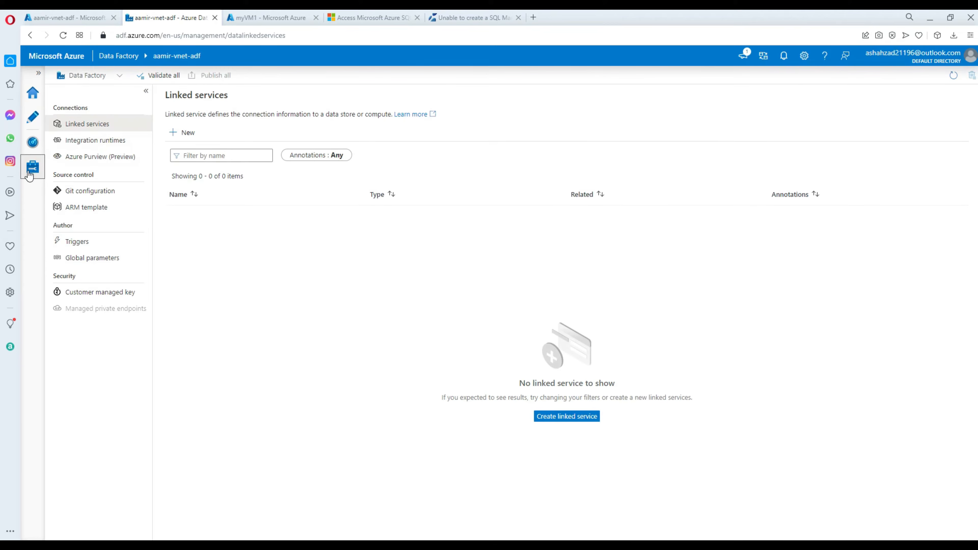
{"action": "mouse_move", "coordinate": [104, 310]}
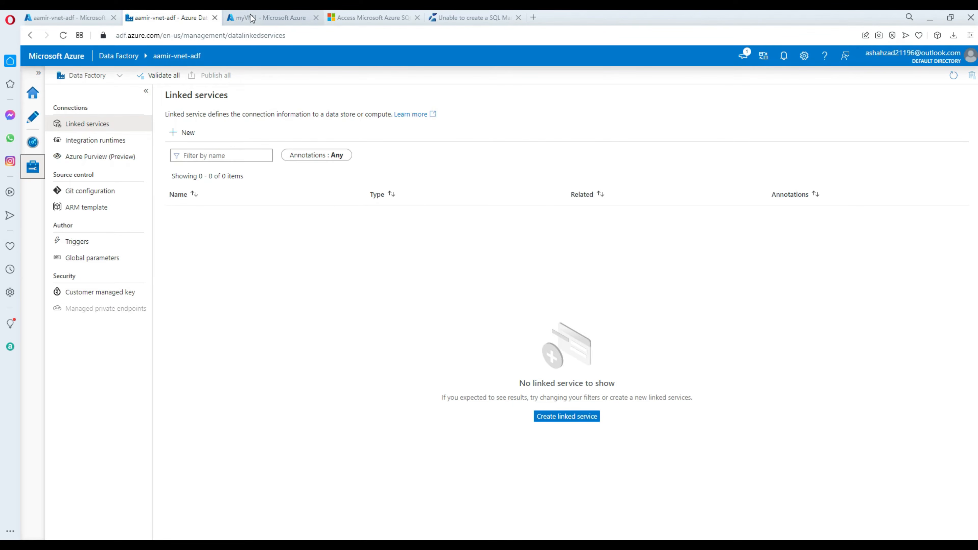
Enlarge and zoom the tutorial's SQL MI host screenshot, then close it.
{"action": "left_click", "coordinate": [395, 18]}
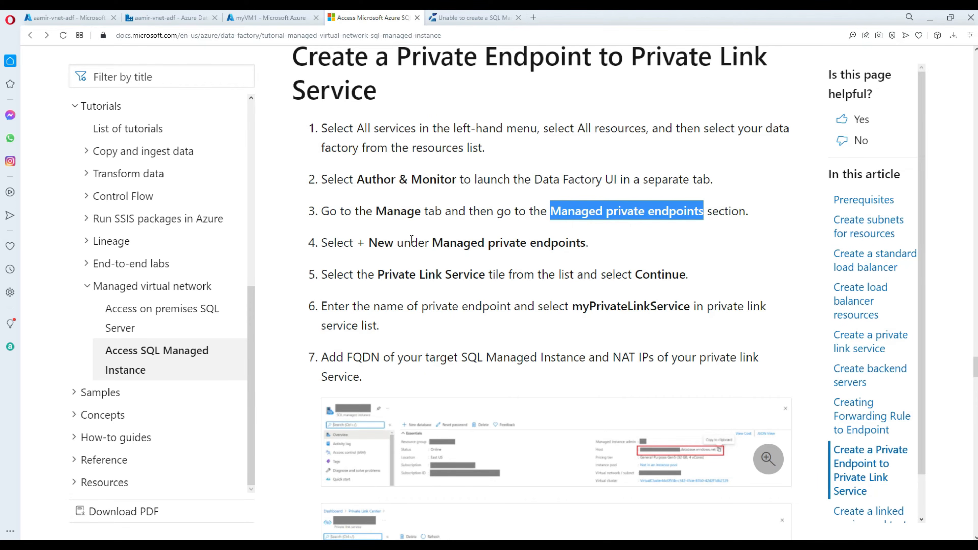
{"action": "left_click", "coordinate": [382, 242]}
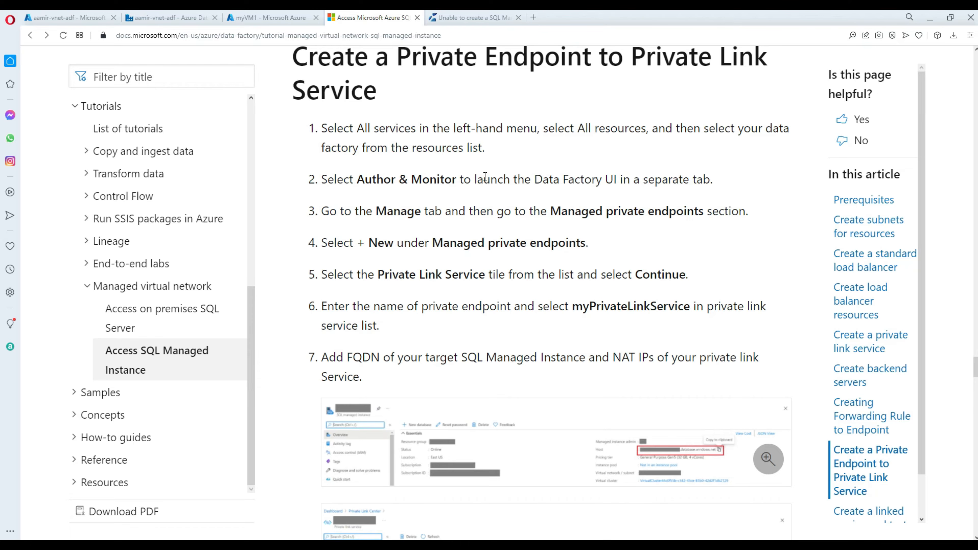
{"action": "scroll", "coordinate": [484, 177], "scroll_direction": "down", "scroll_amount": 4}
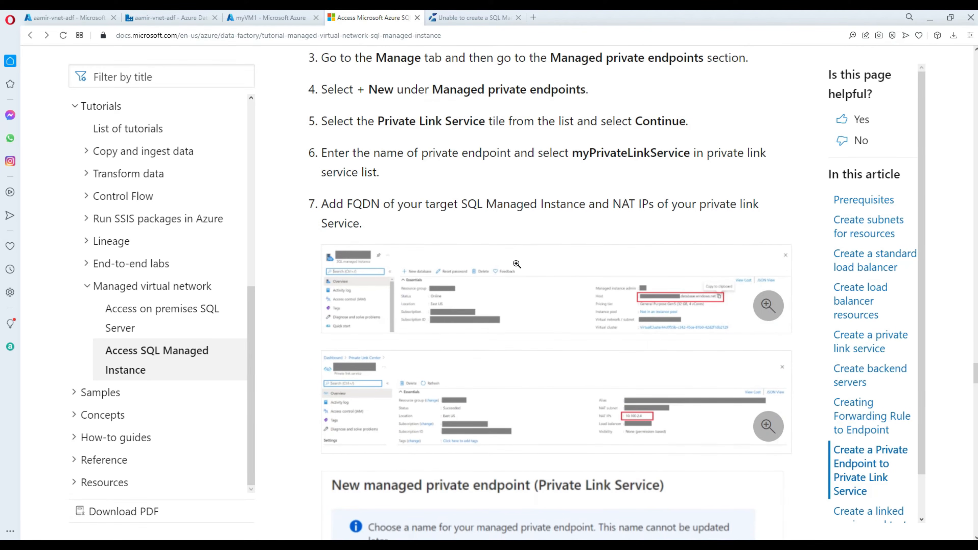
{"action": "left_click", "coordinate": [529, 298]}
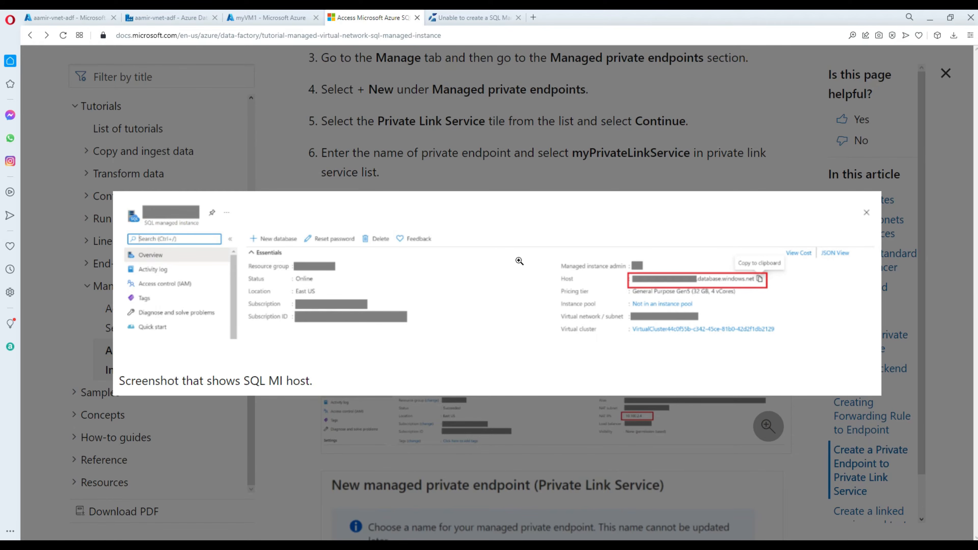
{"action": "left_click", "coordinate": [866, 214]}
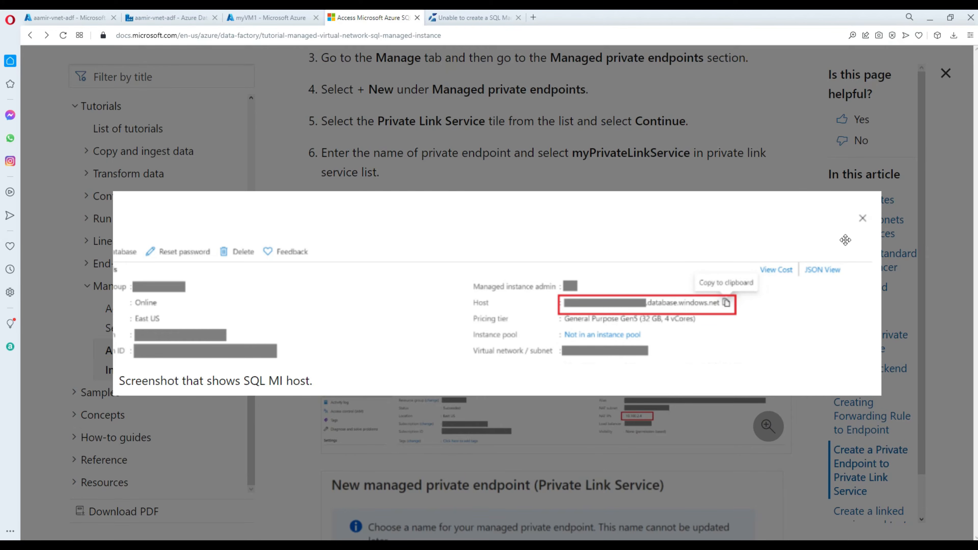
{"action": "left_click", "coordinate": [866, 218]}
{"action": "left_click", "coordinate": [866, 218]}
{"action": "left_click", "coordinate": [860, 216]}
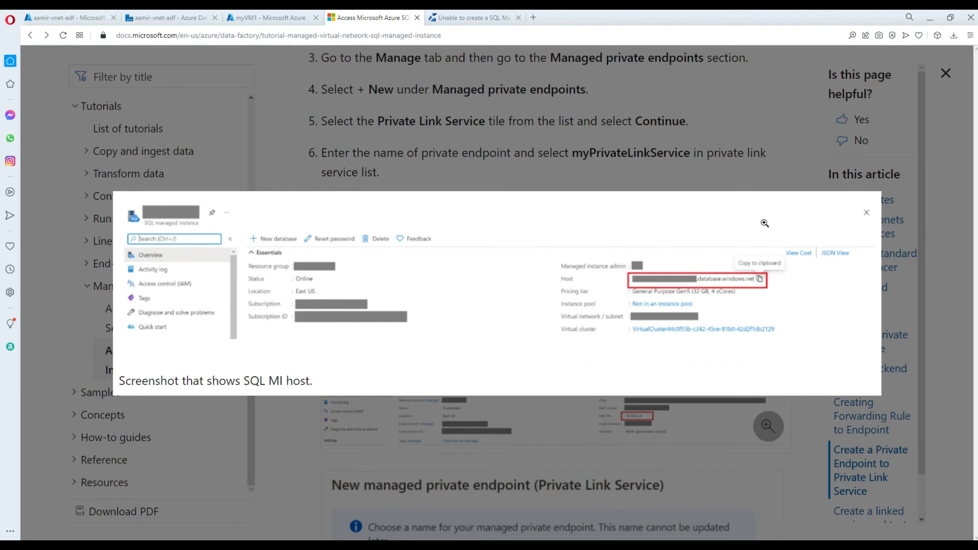
{"action": "left_click", "coordinate": [736, 166]}
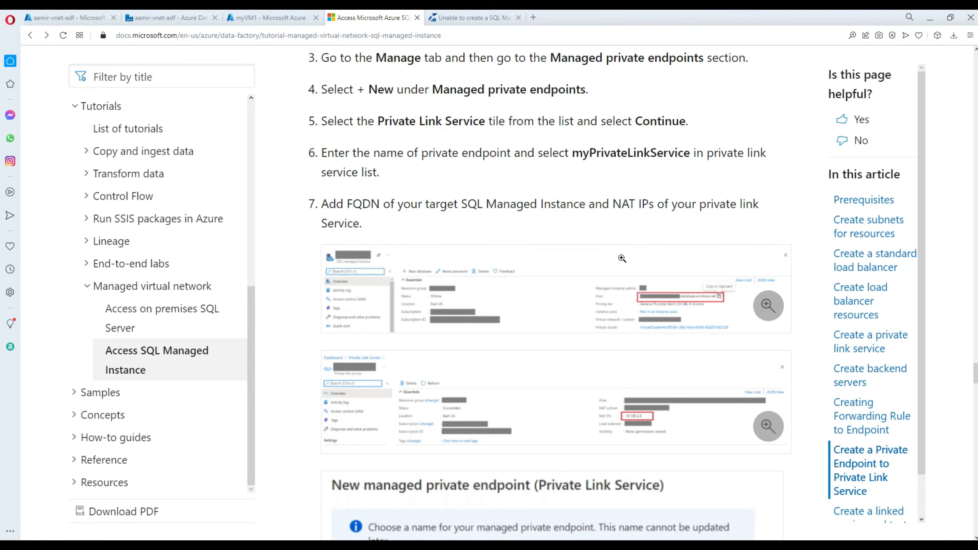
Review steps 5–7: choose myPrivateLinkService, add the FQDN and NAT IP 10.100.2.4.
{"action": "scroll", "coordinate": [609, 310], "scroll_direction": "down", "scroll_amount": 3}
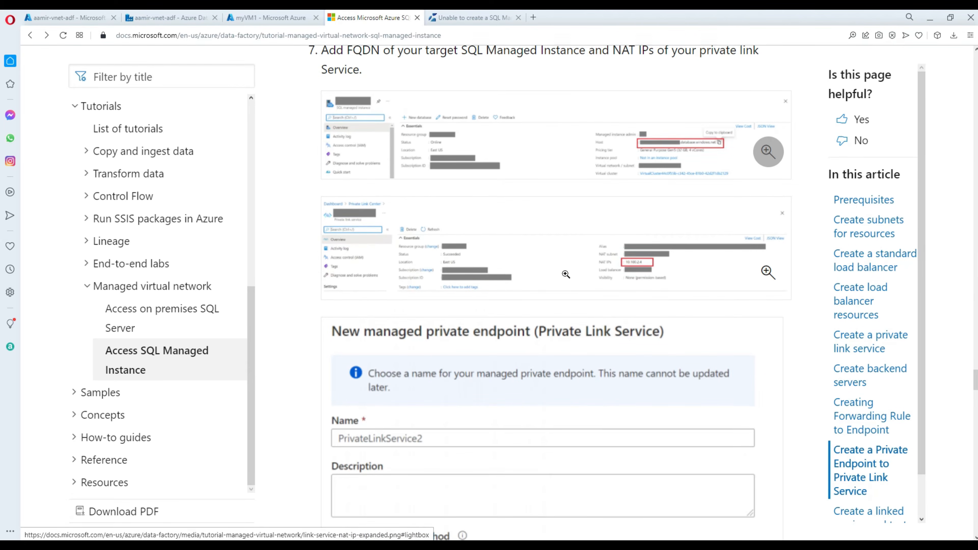
{"action": "scroll", "coordinate": [561, 270], "scroll_direction": "down", "scroll_amount": 3}
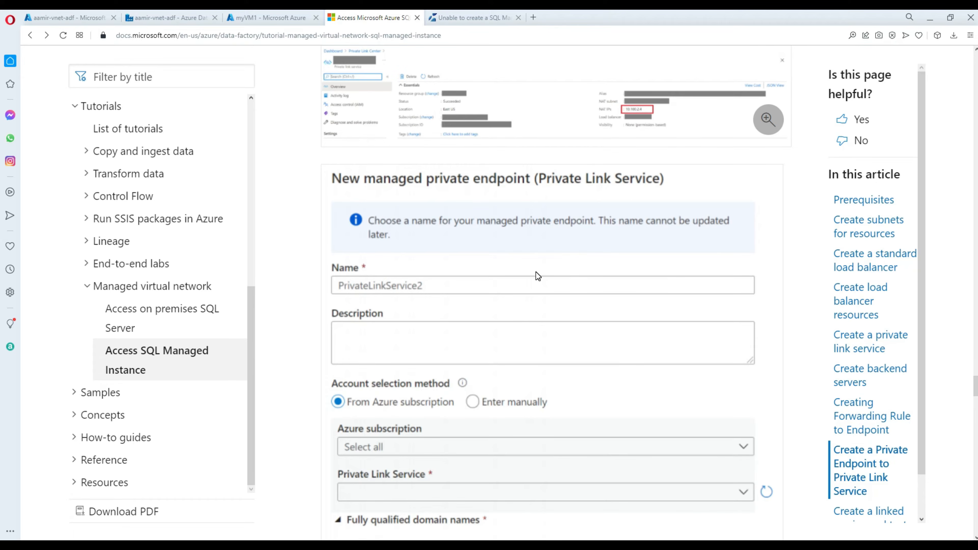
{"action": "scroll", "coordinate": [537, 276], "scroll_direction": "down", "scroll_amount": 4}
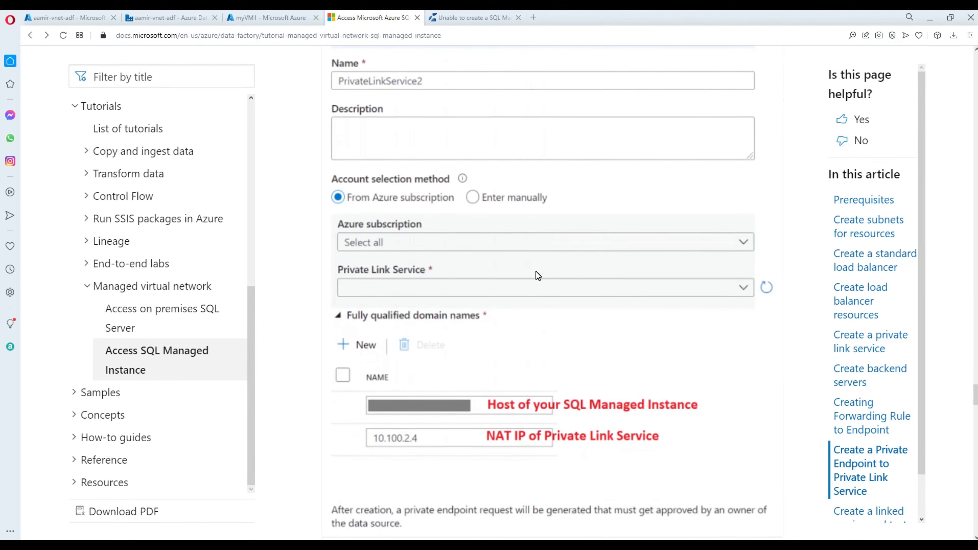
{"action": "scroll", "coordinate": [535, 271], "scroll_direction": "down", "scroll_amount": 5}
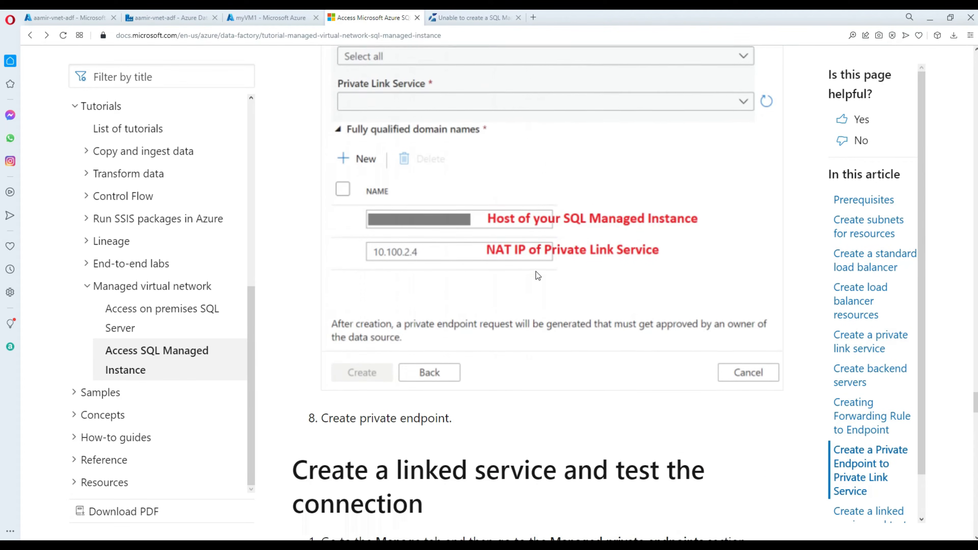
{"action": "scroll", "coordinate": [535, 272], "scroll_direction": "up", "scroll_amount": 9}
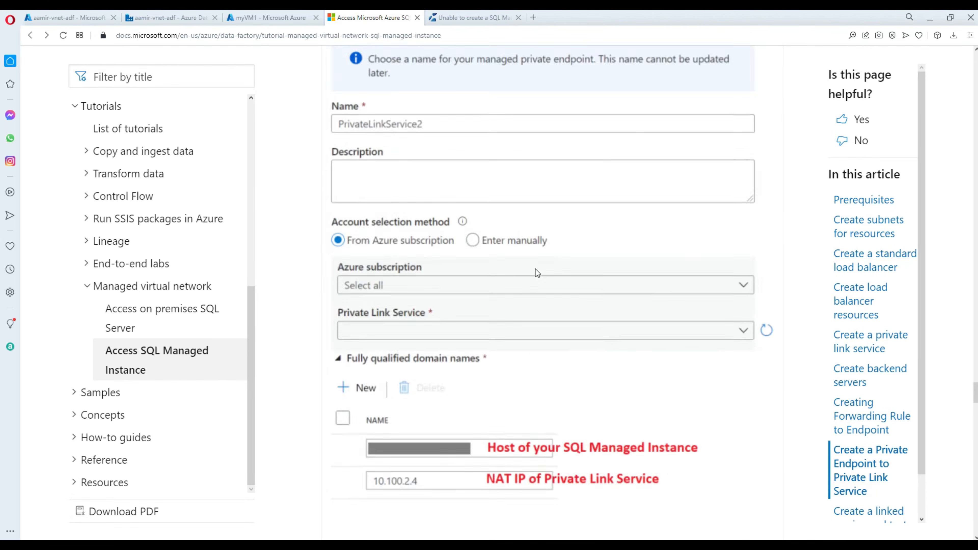
{"action": "scroll", "coordinate": [537, 272], "scroll_direction": "up", "scroll_amount": 4}
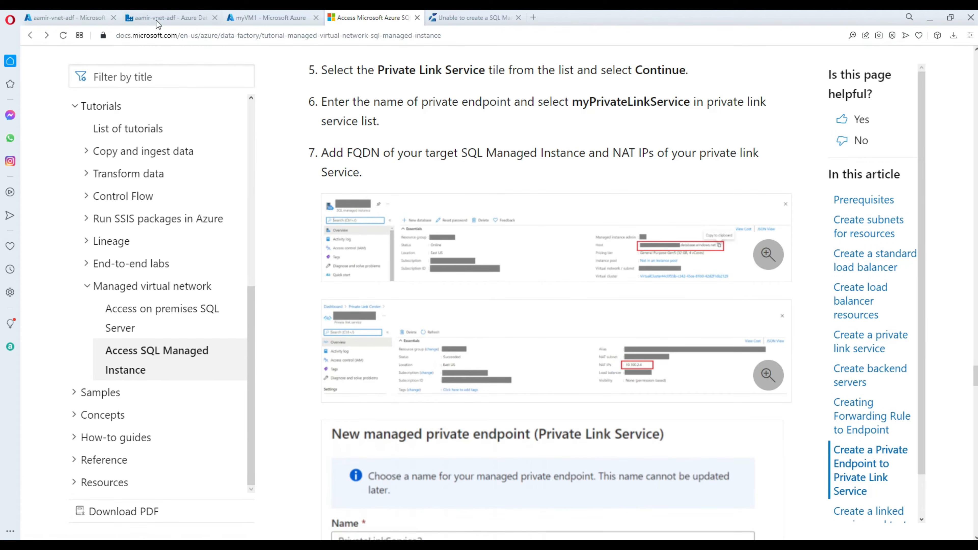
Start a new Azure SQL Database Managed Instance linked service in Data Factory Studio.
{"action": "left_click", "coordinate": [171, 19]}
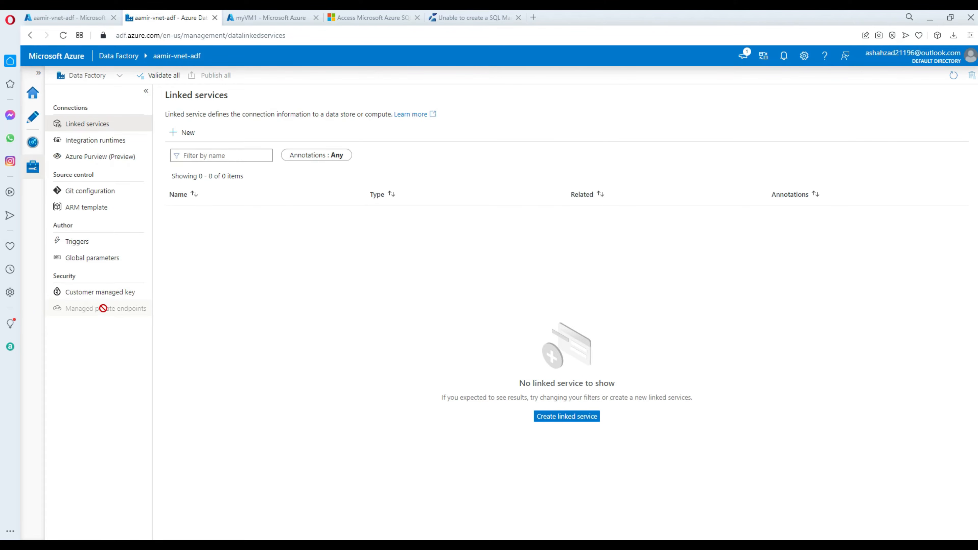
{"action": "left_click", "coordinate": [75, 129]}
{"action": "left_click", "coordinate": [88, 137]}
{"action": "left_click", "coordinate": [88, 125]}
{"action": "left_click", "coordinate": [187, 135]}
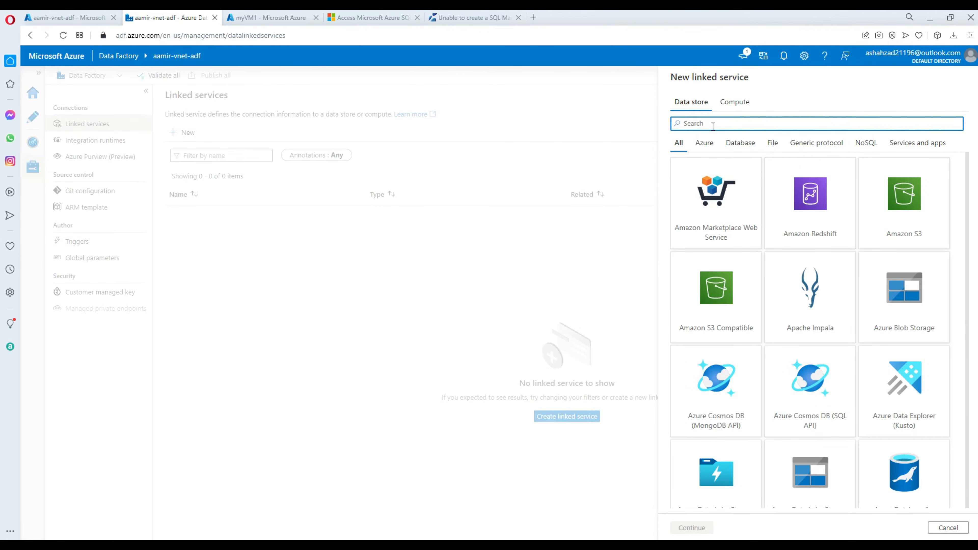
{"action": "type", "text": "manag"}
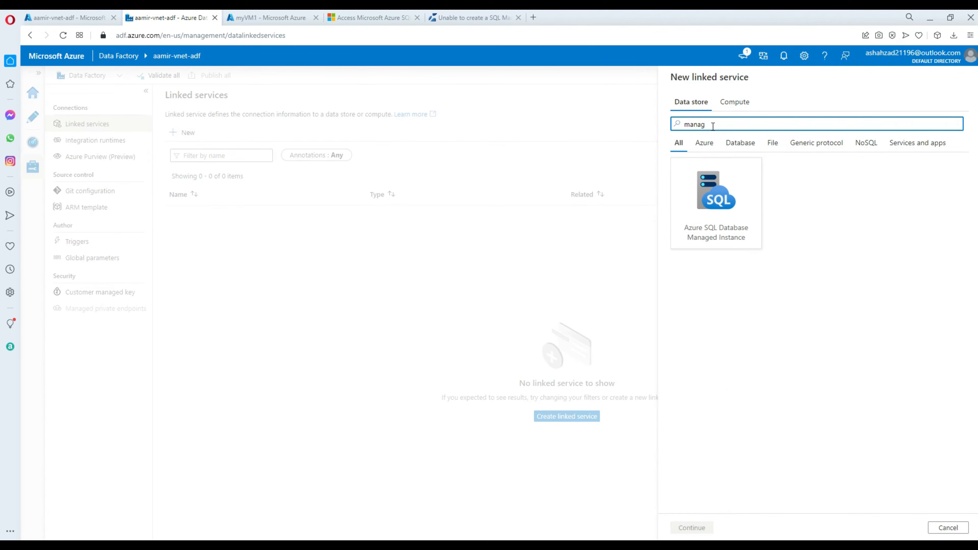
{"action": "left_click", "coordinate": [716, 196]}
{"action": "left_click", "coordinate": [698, 527]}
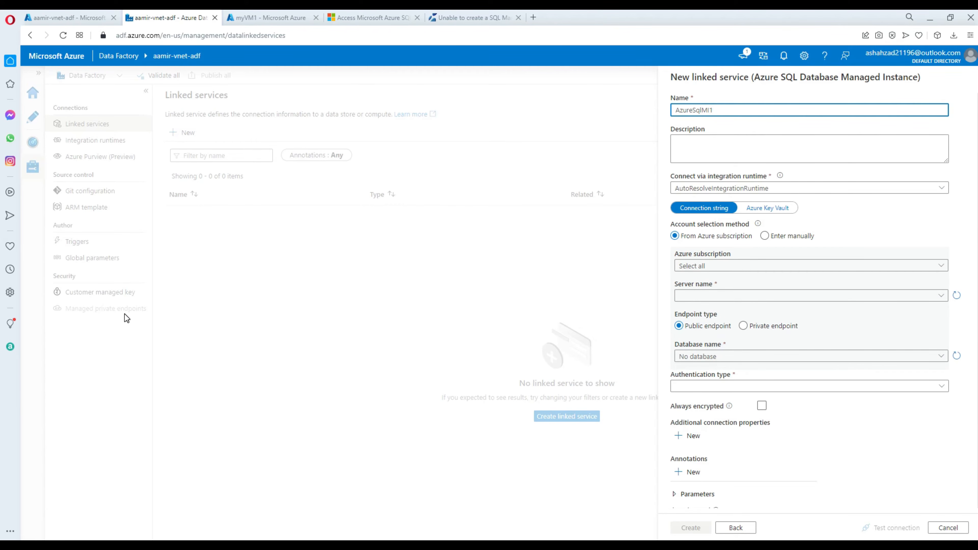
Reread the tutorial's managed private endpoints step.
{"action": "left_click", "coordinate": [342, 18]}
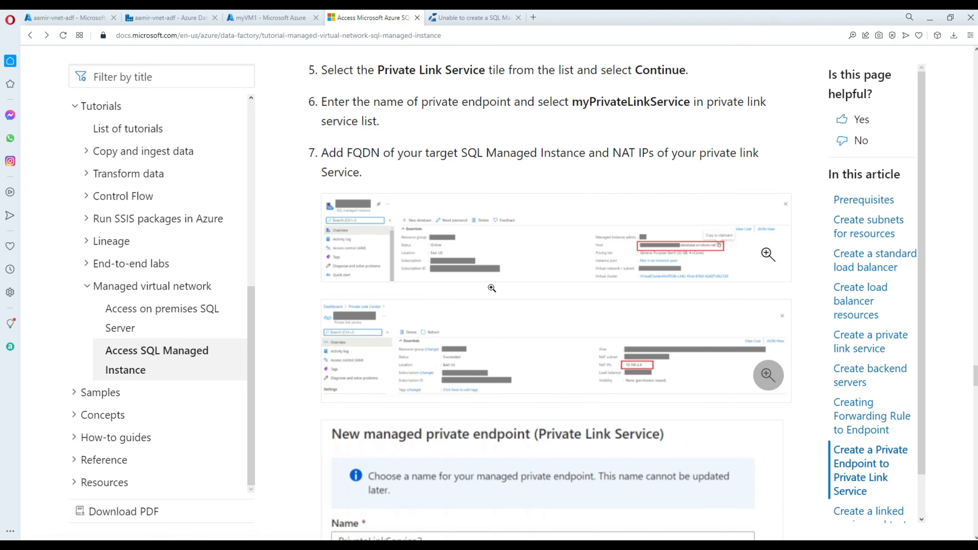
{"action": "scroll", "coordinate": [494, 286], "scroll_direction": "up", "scroll_amount": 5}
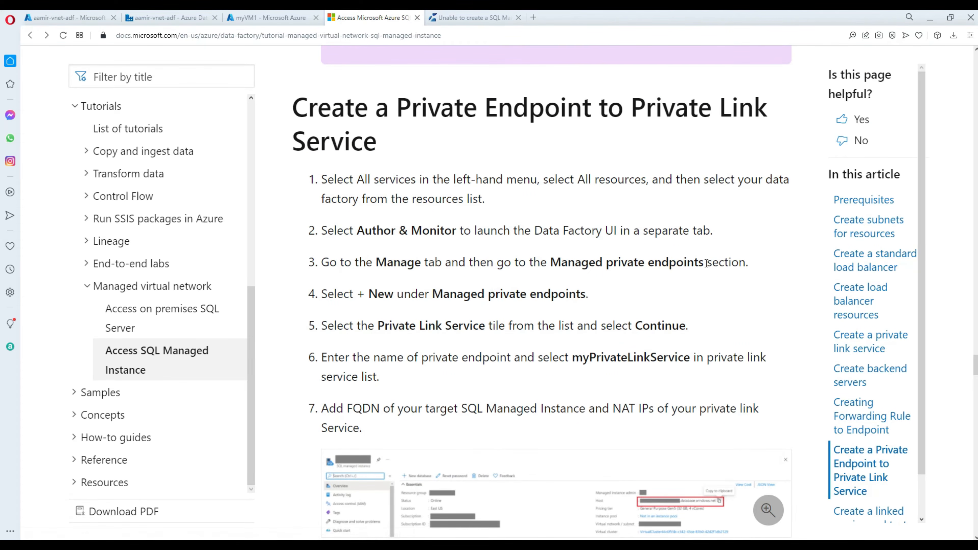
{"action": "left_click_drag", "start_coordinate": [705, 265], "coordinate": [553, 265]}
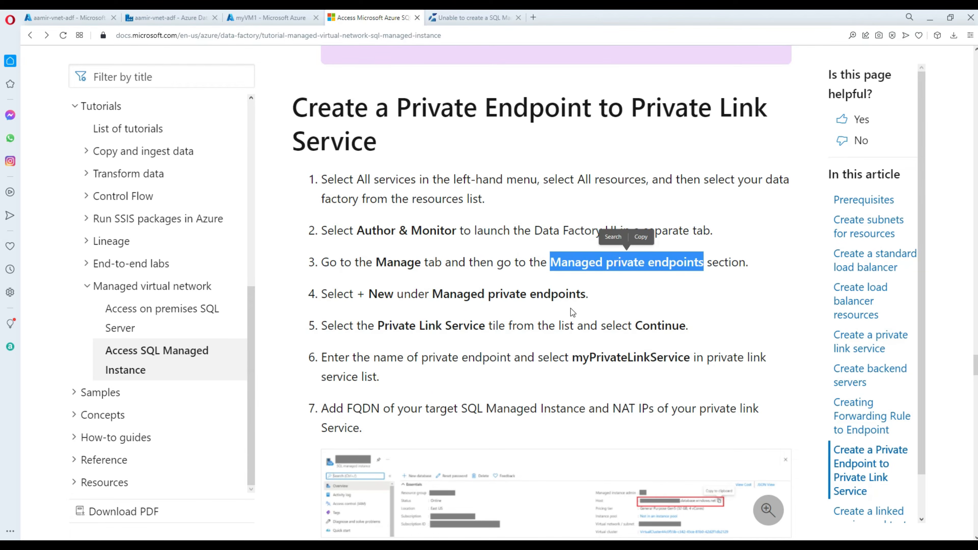
{"action": "scroll", "coordinate": [573, 308], "scroll_direction": "down", "scroll_amount": 2}
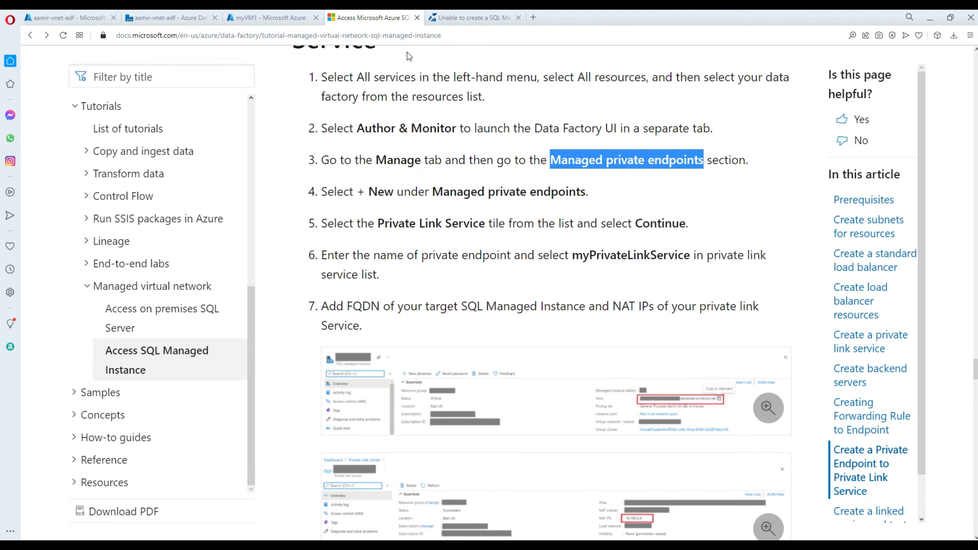
Check the available integration runtimes, then discard the unfinished linked service.
{"action": "left_click", "coordinate": [189, 18]}
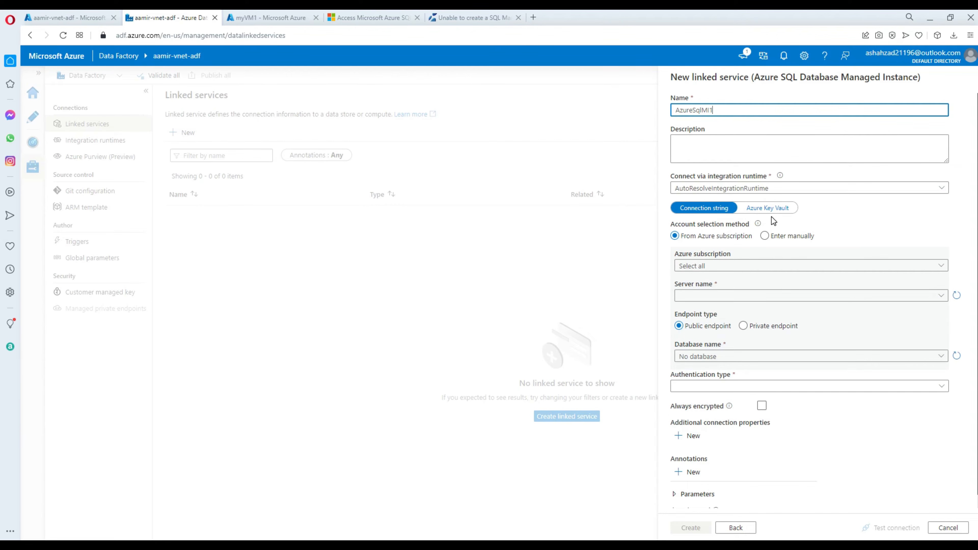
{"action": "left_click", "coordinate": [780, 188]}
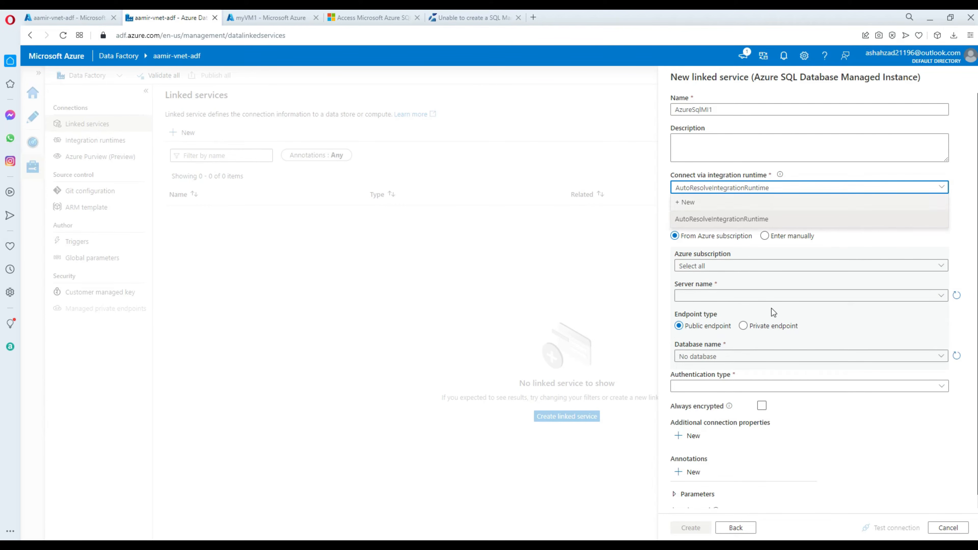
{"action": "left_click", "coordinate": [950, 528]}
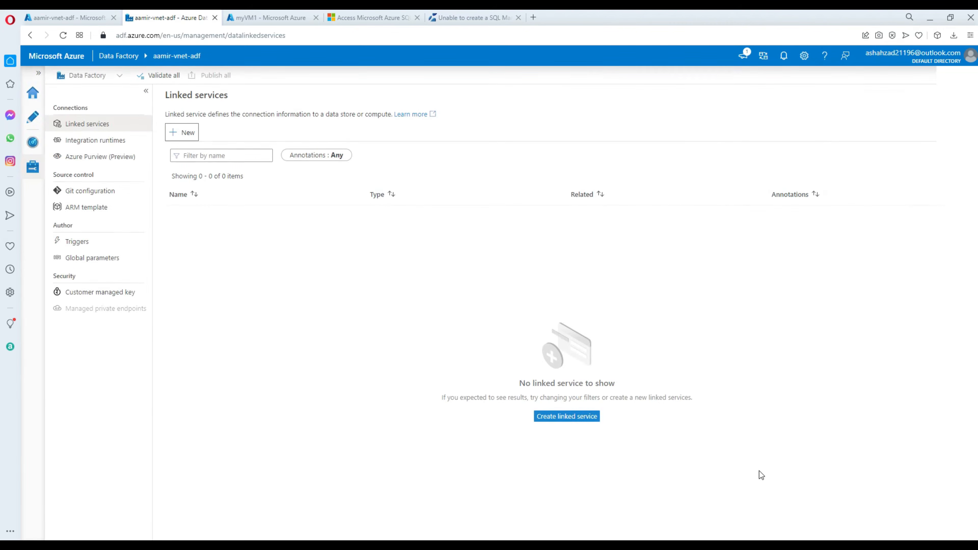
Create the Azure integration runtime AzureIRVNet with managed virtual network enabled, in East US.
{"action": "left_click", "coordinate": [89, 142]}
{"action": "left_click", "coordinate": [185, 134]}
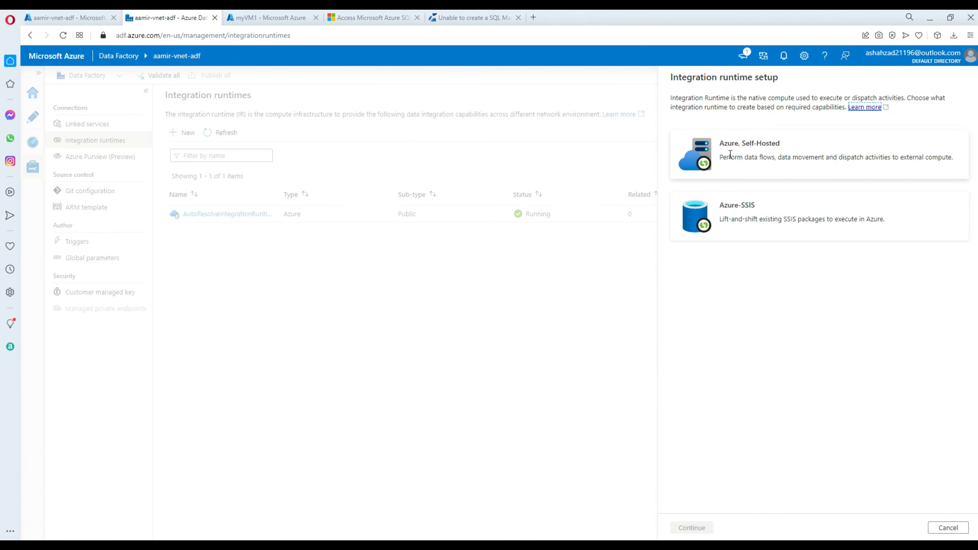
{"action": "left_click", "coordinate": [713, 150]}
{"action": "left_click", "coordinate": [693, 529]}
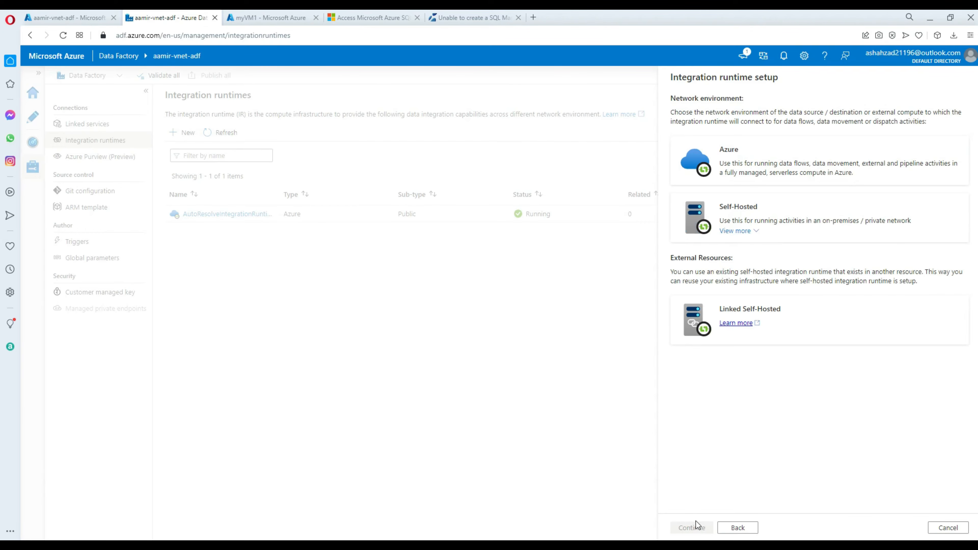
{"action": "left_click", "coordinate": [730, 180]}
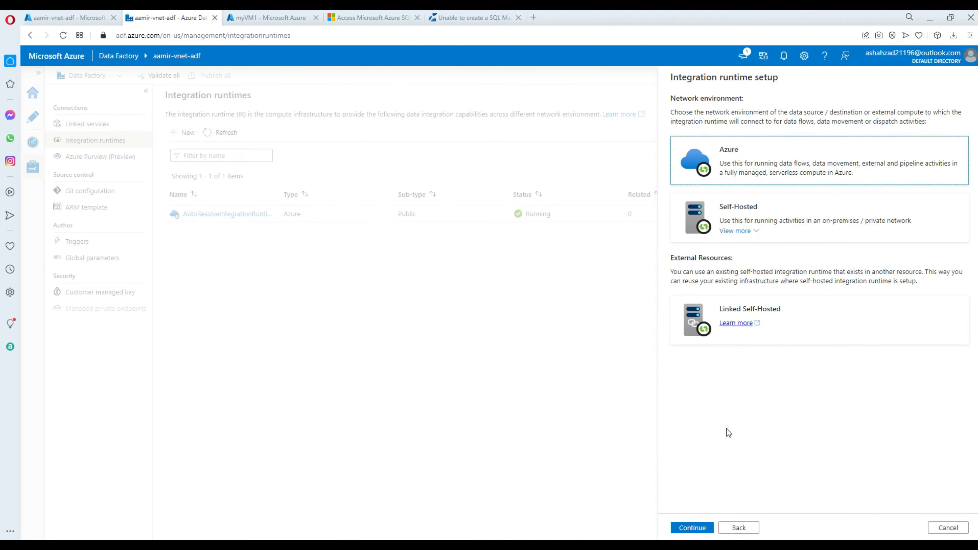
{"action": "left_click", "coordinate": [692, 527]}
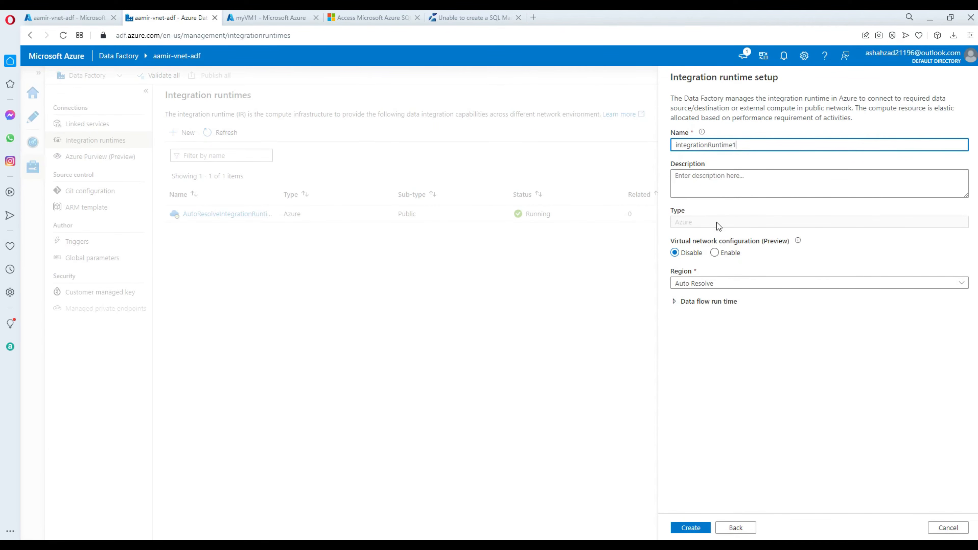
{"action": "left_click", "coordinate": [714, 253]}
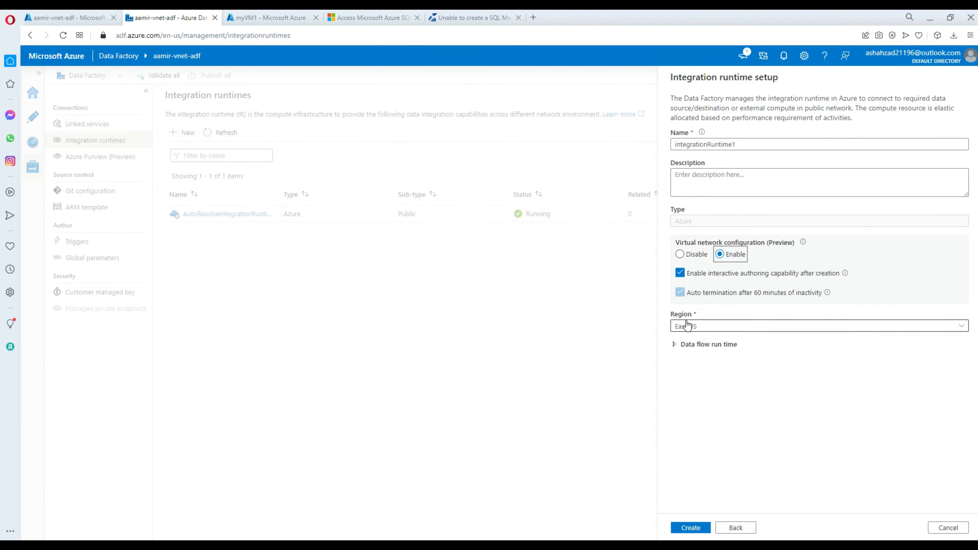
{"action": "left_click_drag", "start_coordinate": [735, 144], "coordinate": [659, 146]}
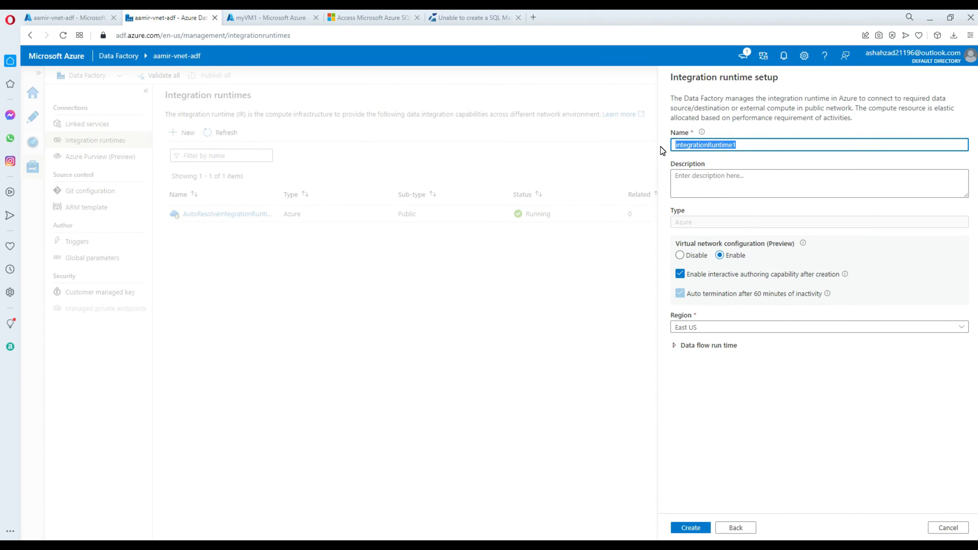
{"action": "type", "text": "AzureIR"}
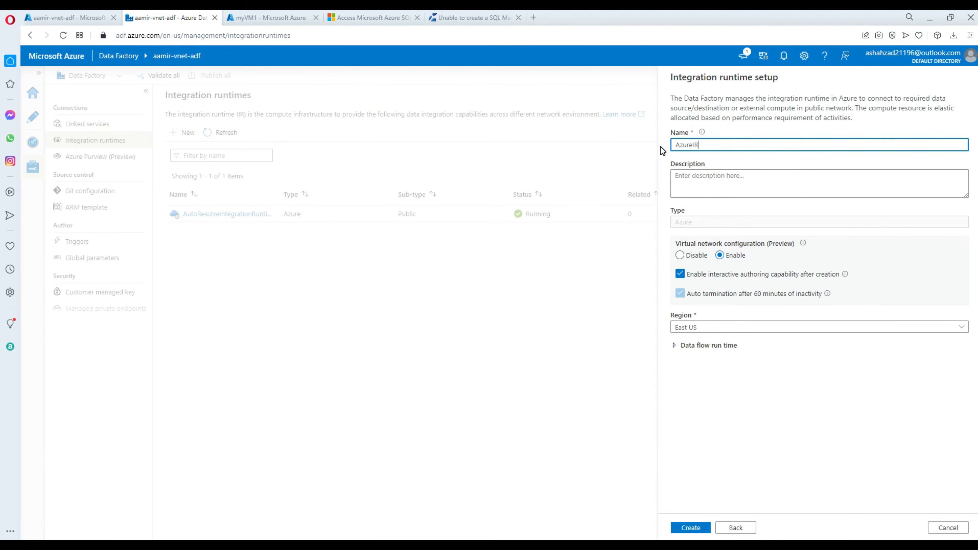
{"action": "type", "text": "VNet"}
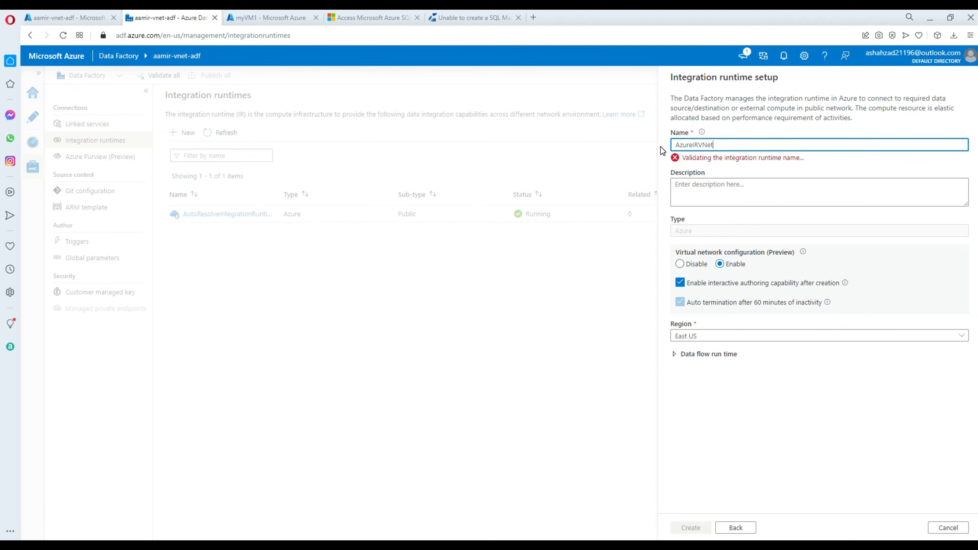
{"action": "left_click", "coordinate": [691, 528]}
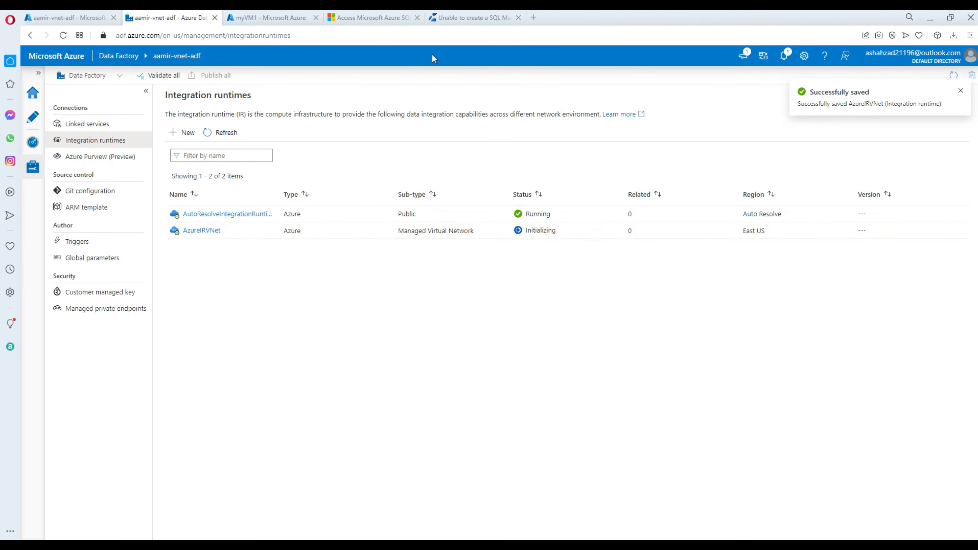
{"action": "left_click", "coordinate": [370, 18]}
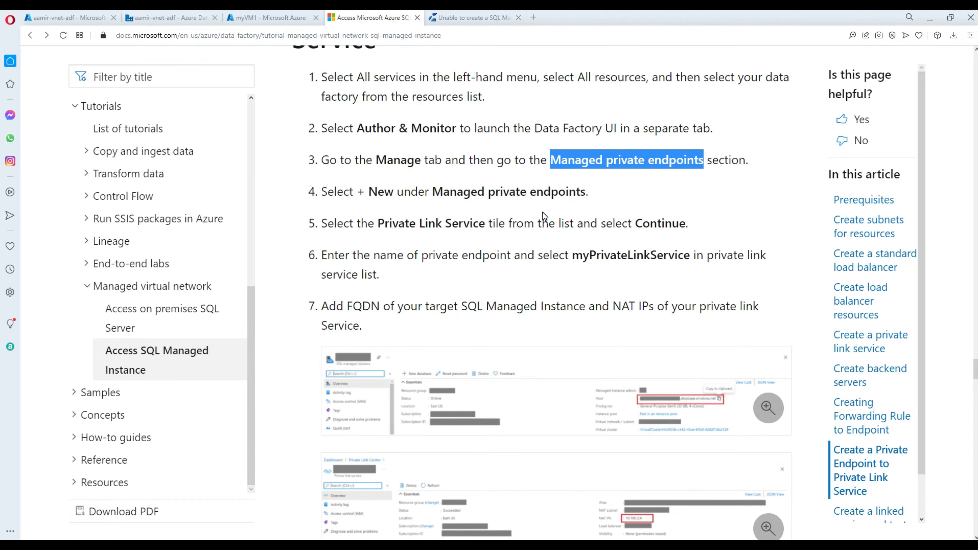
{"action": "scroll", "coordinate": [464, 230], "scroll_direction": "down", "scroll_amount": 3}
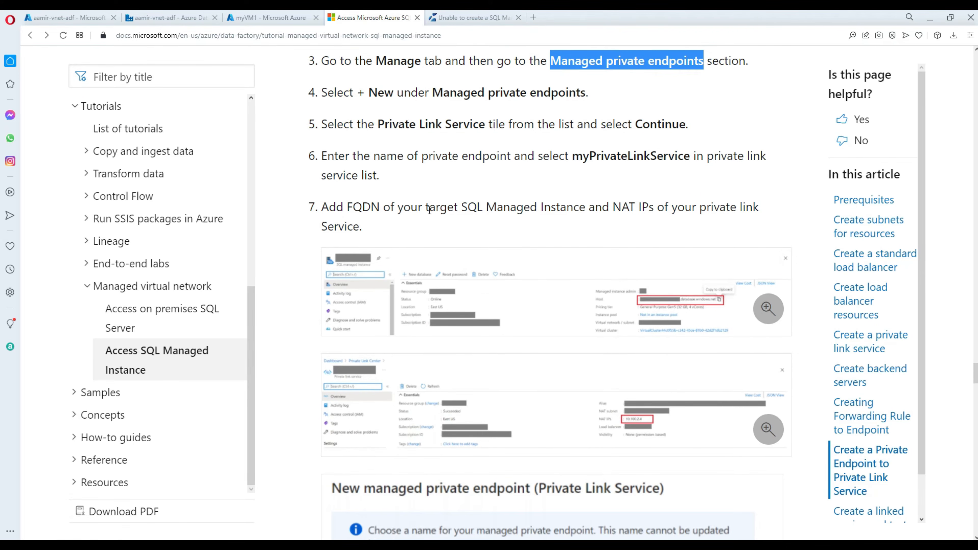
{"action": "scroll", "coordinate": [428, 210], "scroll_direction": "up", "scroll_amount": 3}
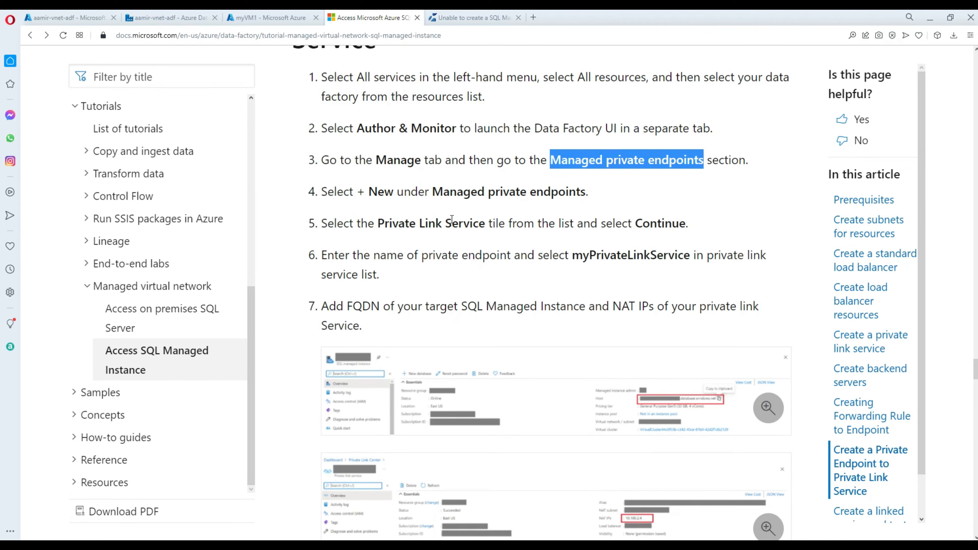
{"action": "left_click", "coordinate": [73, 22]}
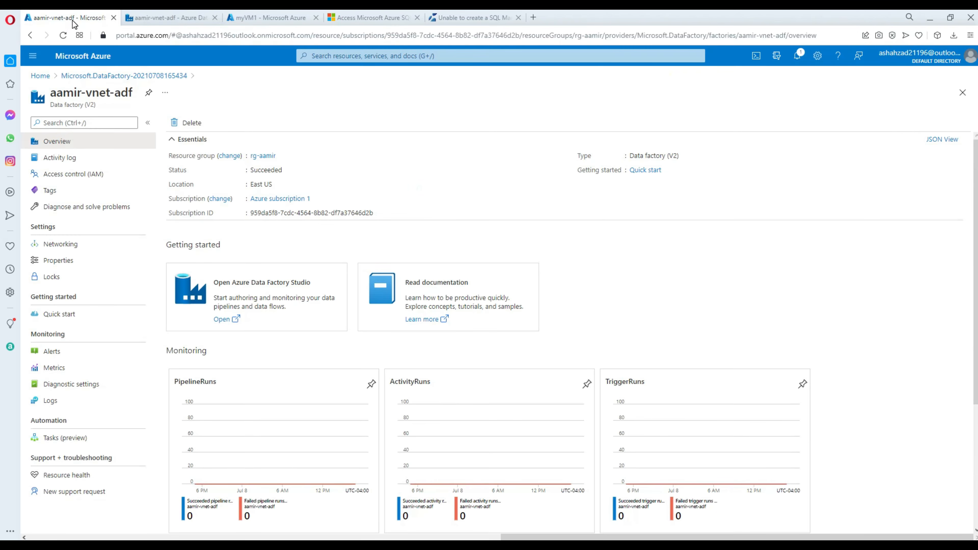
{"action": "left_click", "coordinate": [184, 23]}
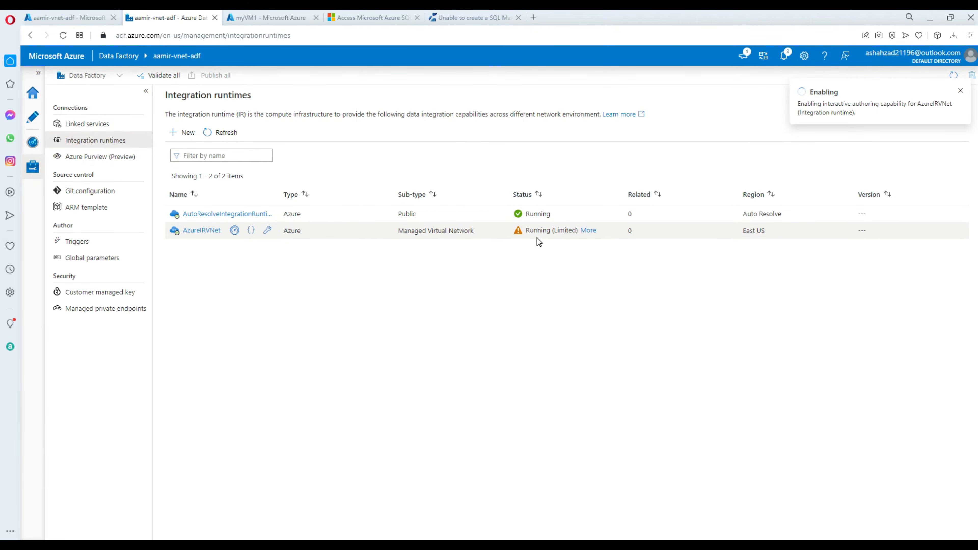
Check the runtime's Running (Limited) status, then start a new Azure SQL Managed Instance linked service.
{"action": "left_click", "coordinate": [588, 230]}
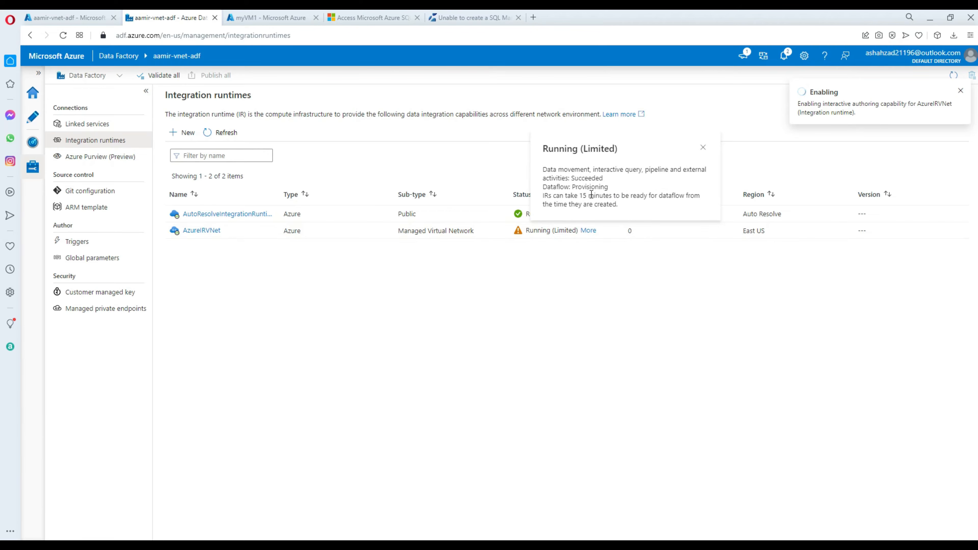
{"action": "left_click", "coordinate": [705, 150]}
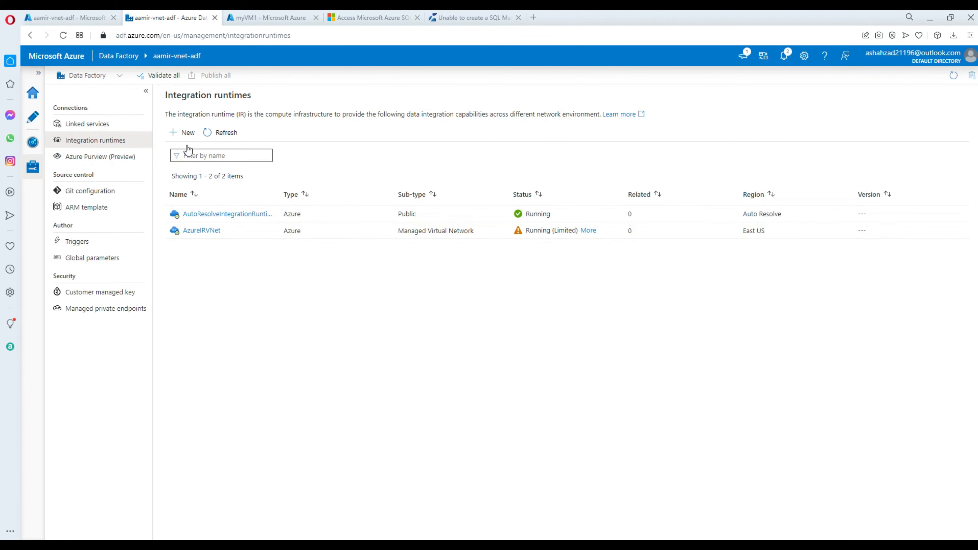
{"action": "left_click", "coordinate": [107, 131]}
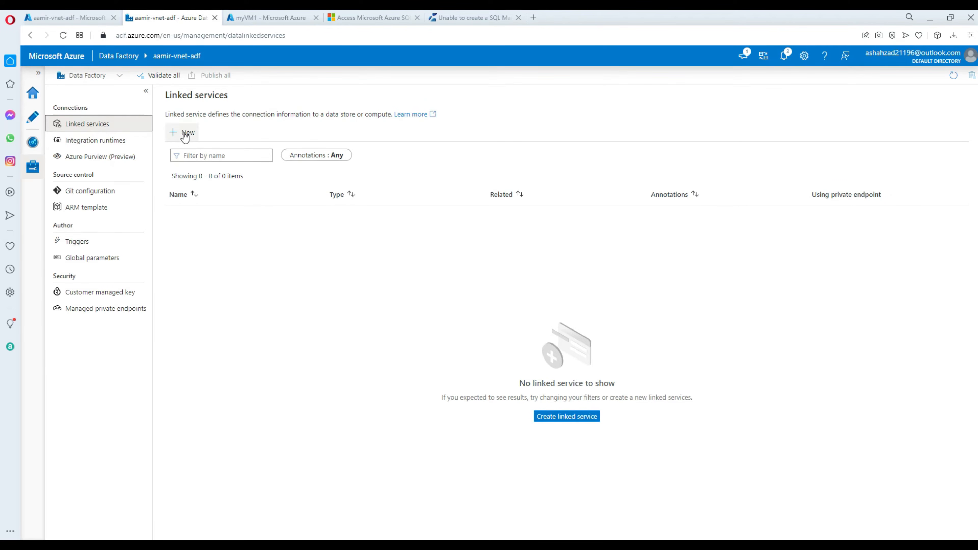
{"action": "left_click", "coordinate": [182, 133]}
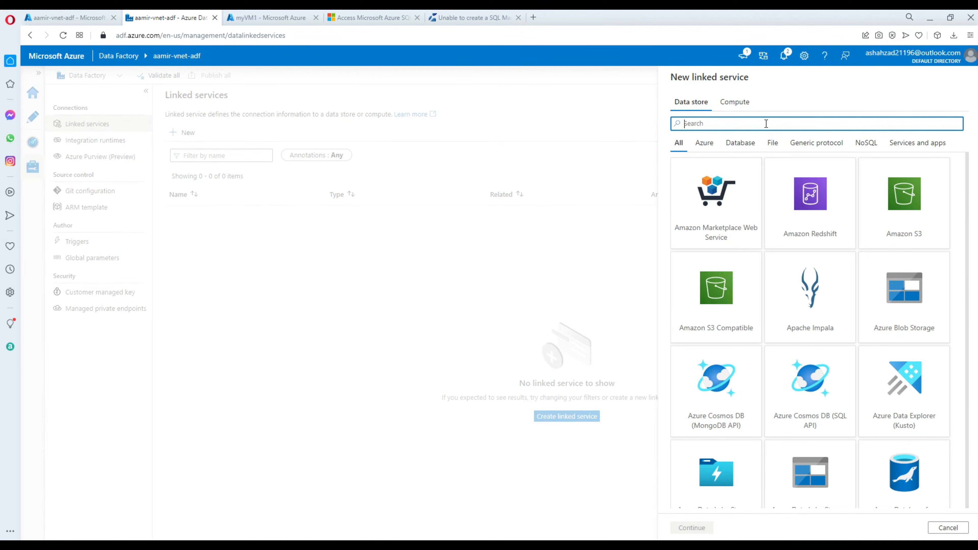
{"action": "type", "text": "manage"}
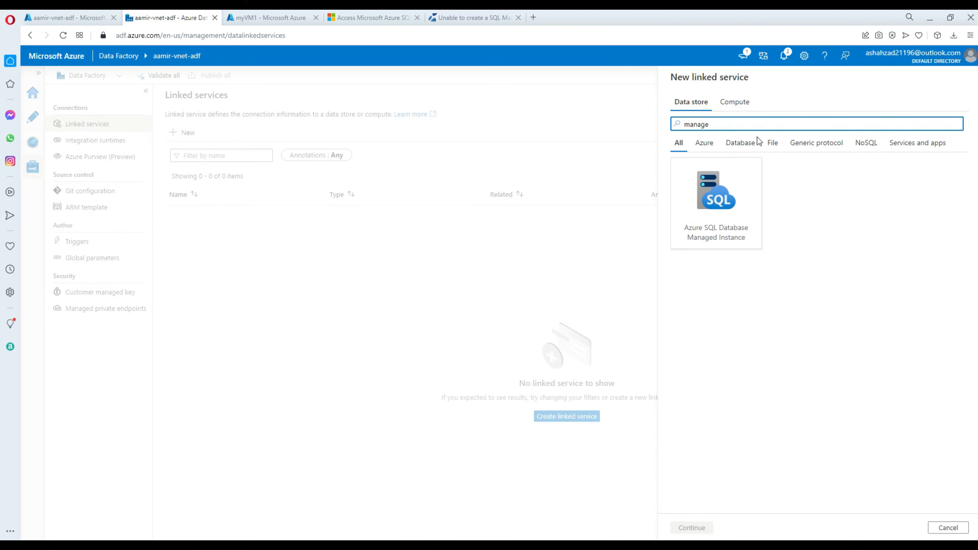
{"action": "left_click", "coordinate": [732, 205]}
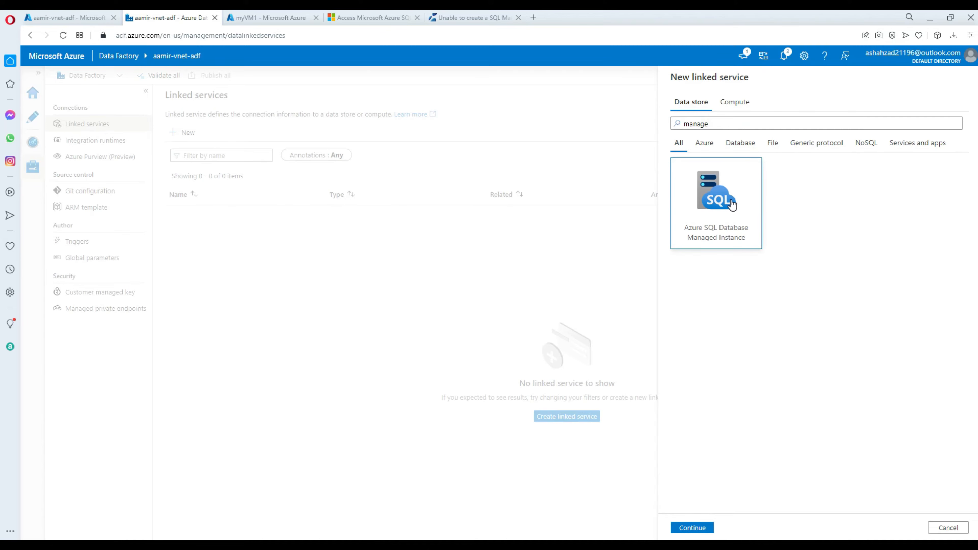
Highlight 'Managed private endpoints' in step 4 of the tutorial.
{"action": "left_click", "coordinate": [285, 18]}
{"action": "left_click", "coordinate": [393, 17]}
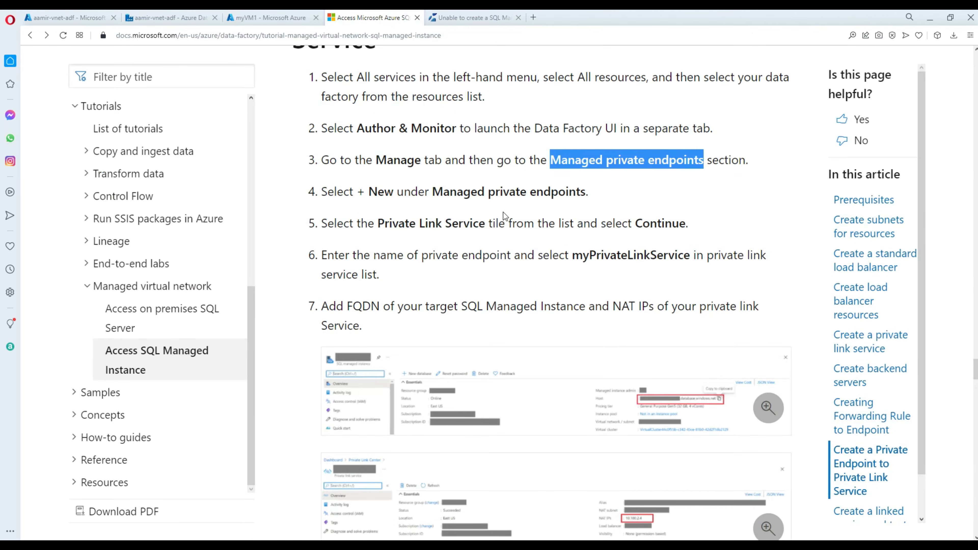
{"action": "scroll", "coordinate": [578, 251], "scroll_direction": "up", "scroll_amount": 3}
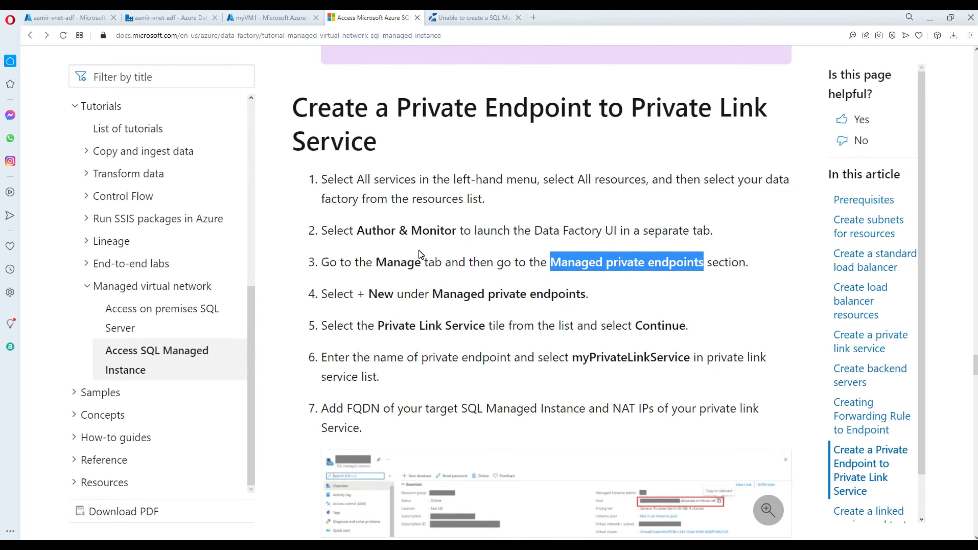
{"action": "left_click", "coordinate": [416, 267]}
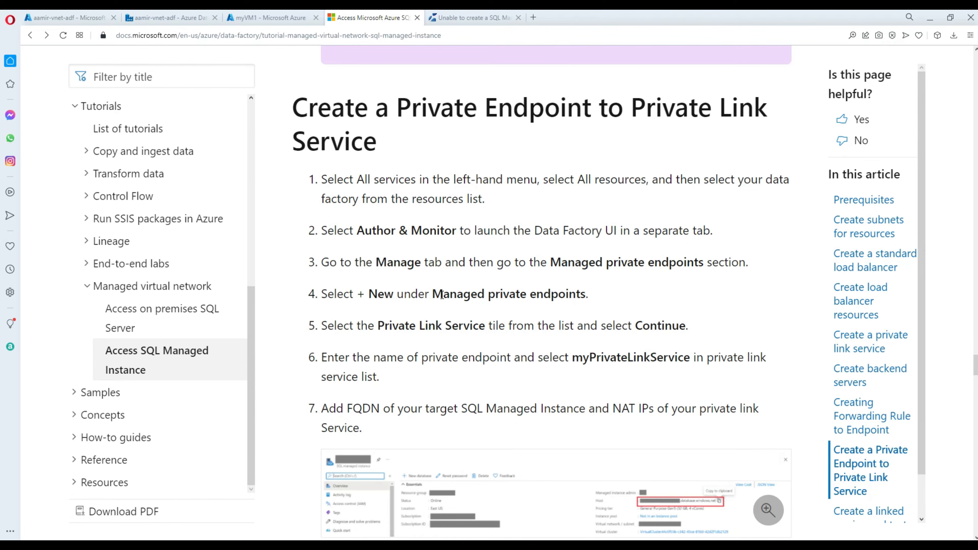
{"action": "left_click_drag", "start_coordinate": [437, 295], "coordinate": [583, 289]}
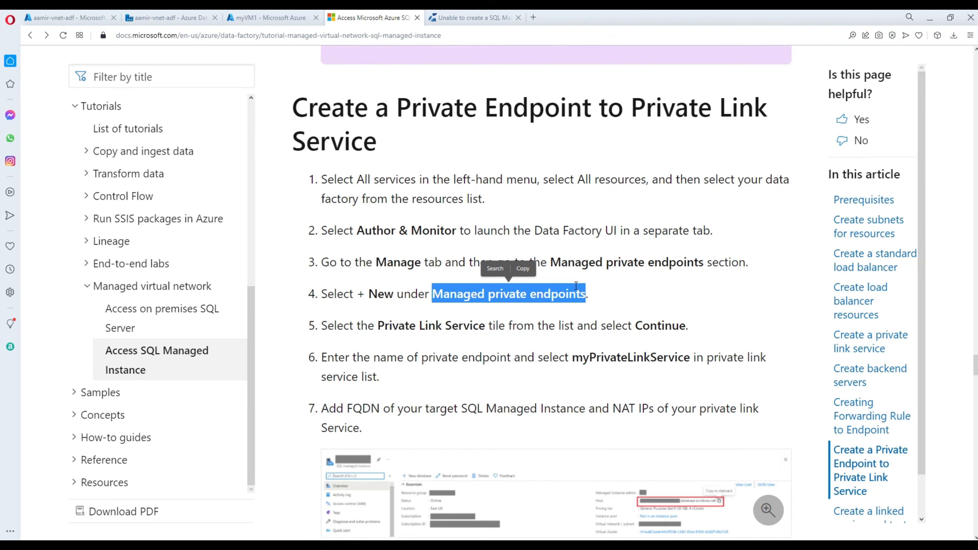
{"action": "left_click", "coordinate": [261, 17]}
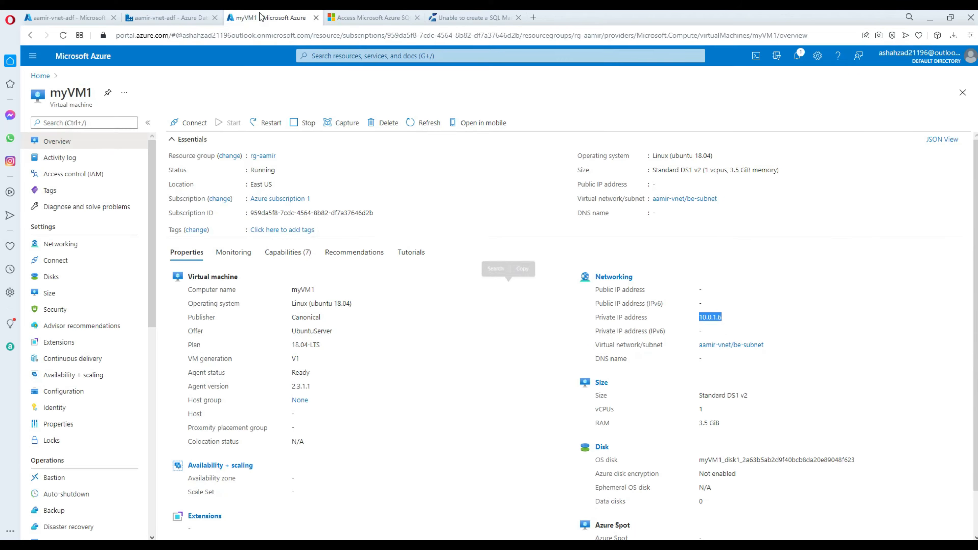
Search the linked service connectors for 'private', 'pr', 'link' and 'prv', finding no Private Link connector.
{"action": "left_click", "coordinate": [169, 17]}
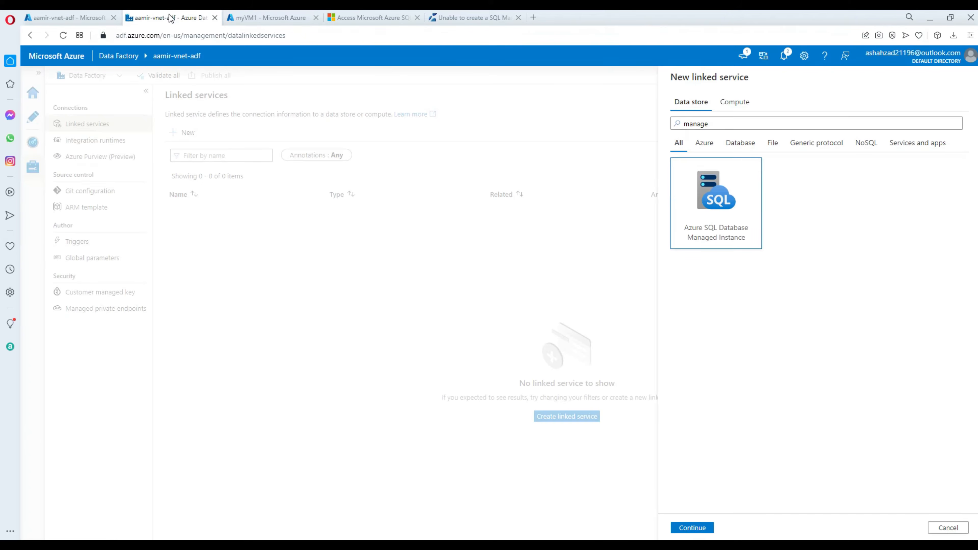
{"action": "double_click", "coordinate": [717, 124]}
{"action": "key", "text": "BackSpace"}
{"action": "type", "text": "pri"}
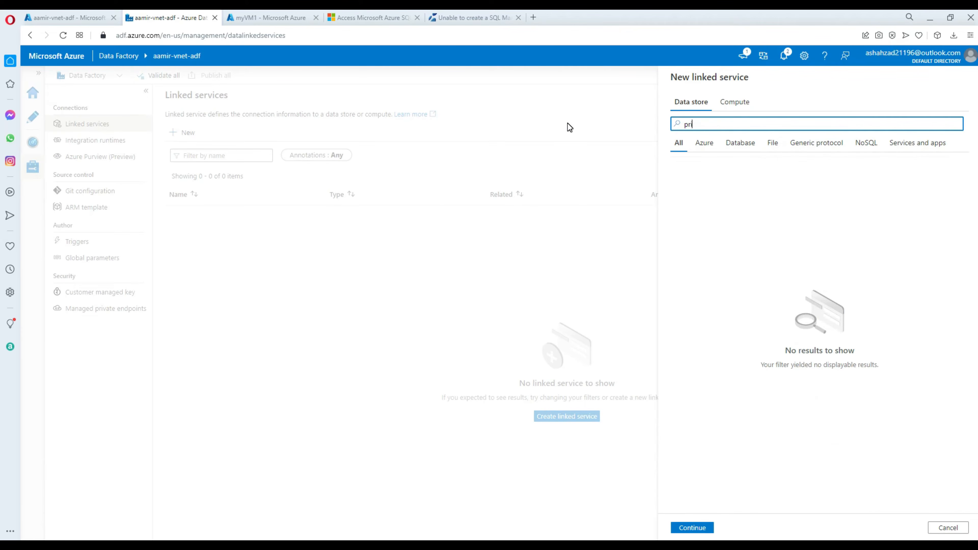
{"action": "type", "text": "vate"}
{"action": "key", "text": "BackSpace"}
{"action": "key", "text": "BackSpace"}
{"action": "key", "text": "BackSpace"}
{"action": "key", "text": "BackSpace"}
{"action": "key", "text": "BackSpace"}
{"action": "key", "text": "BackSpace"}
{"action": "key", "text": "BackSpace"}
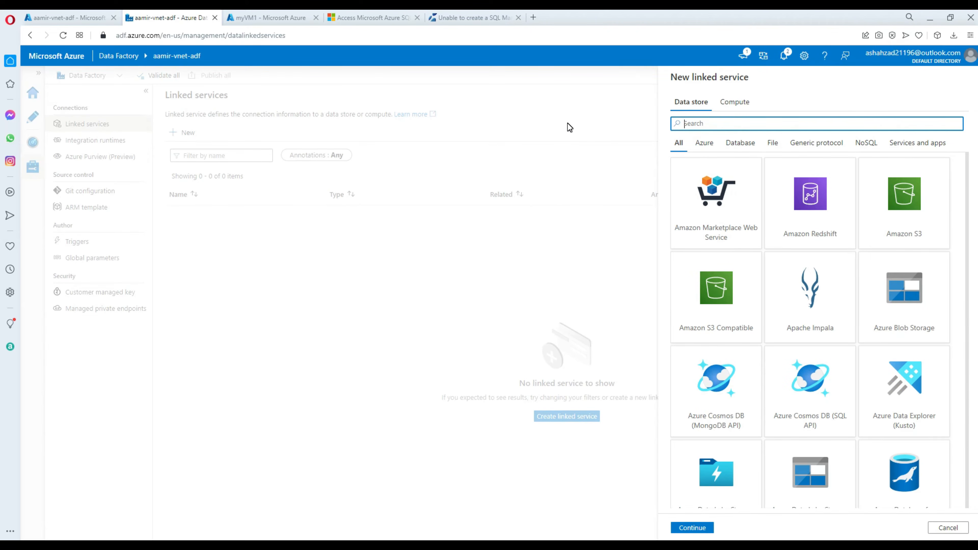
{"action": "type", "text": "pr"}
{"action": "key", "text": "BackSpace"}
{"action": "key", "text": "BackSpace"}
{"action": "type", "text": "link"}
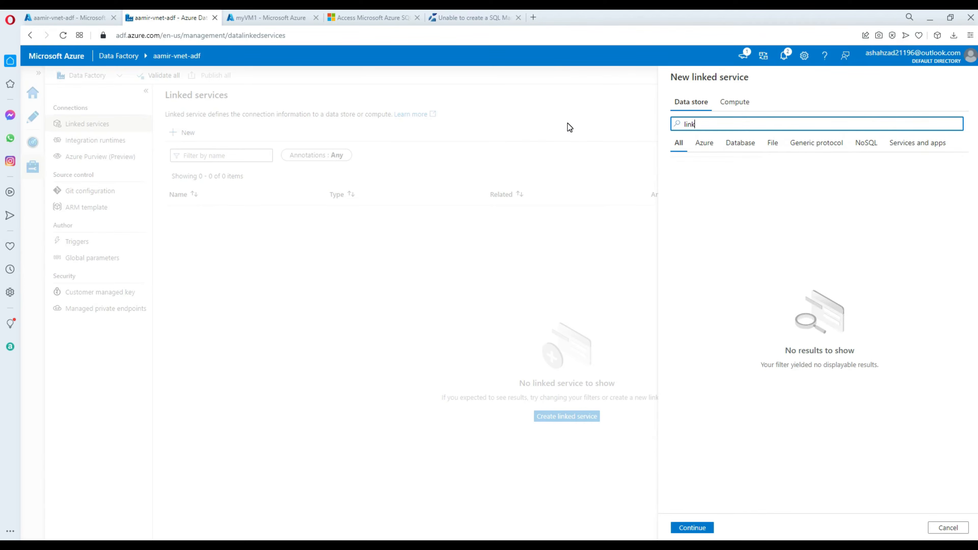
{"action": "key", "text": "BackSpace"}
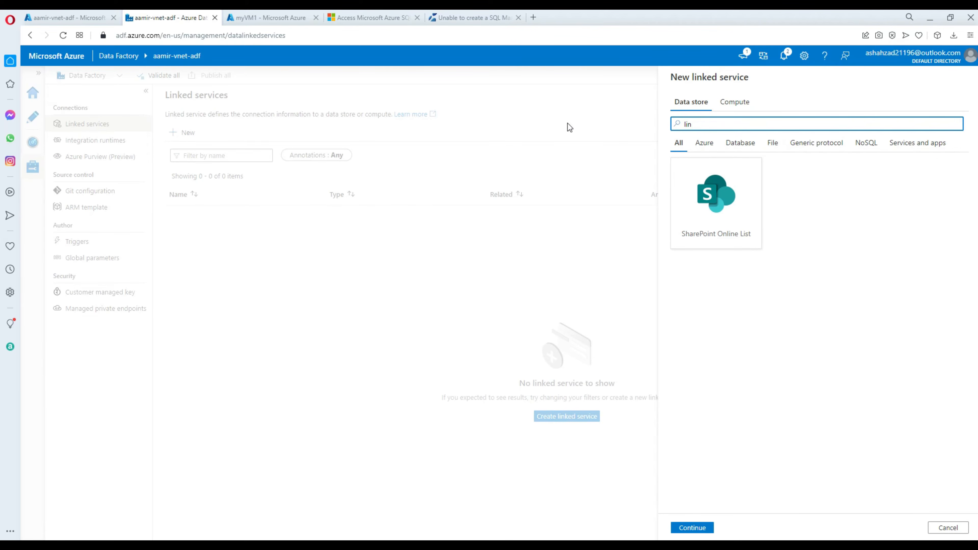
{"action": "key", "text": "BackSpace"}
{"action": "key", "text": "BackSpace"}
{"action": "key", "text": "BackSpace"}
{"action": "type", "text": "p"}
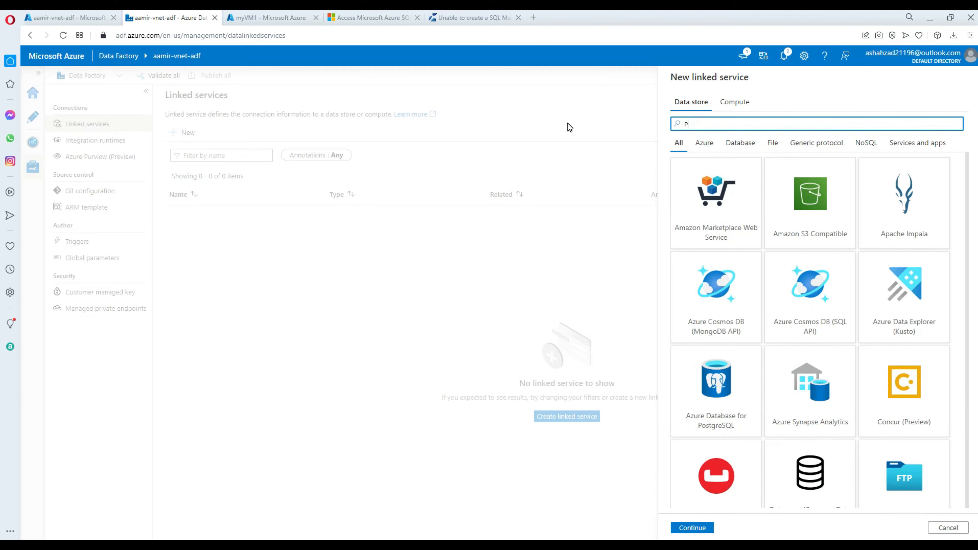
{"action": "type", "text": "rv"}
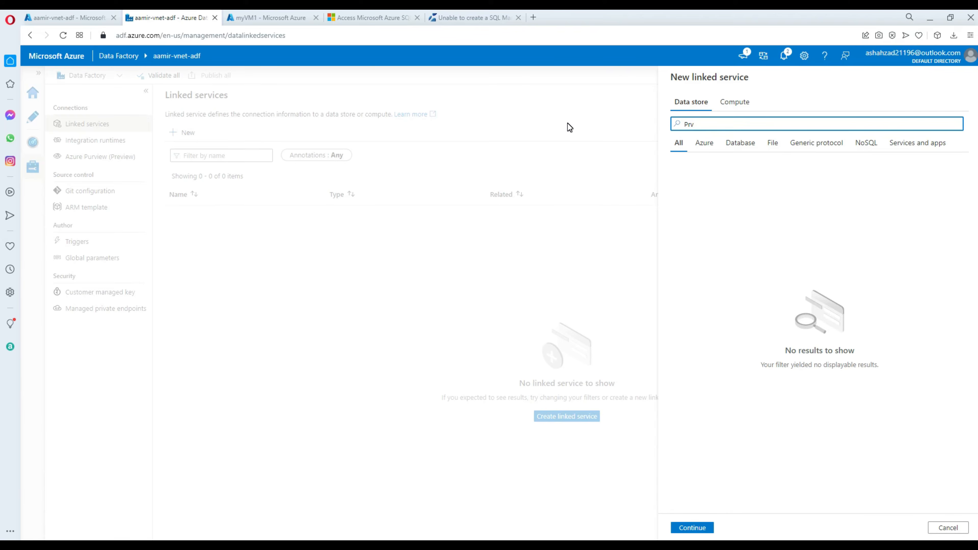
{"action": "key", "text": "BackSpace"}
{"action": "type", "text": "ivate"}
Reread the Private Link Service heading and highlight 'Managed private endpoints' in step 3.
{"action": "left_click", "coordinate": [349, 18]}
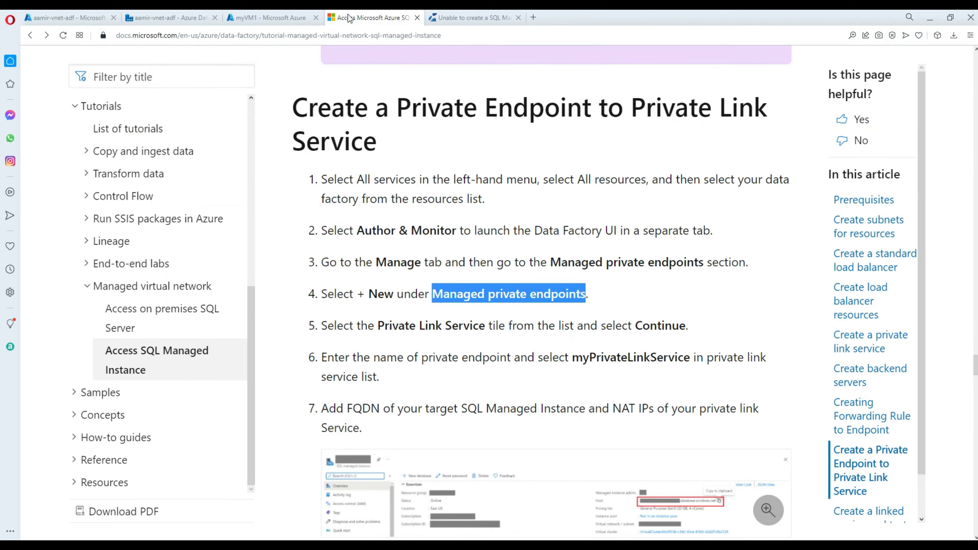
{"action": "left_click", "coordinate": [428, 200]}
{"action": "scroll", "coordinate": [436, 197], "scroll_direction": "up", "scroll_amount": 3}
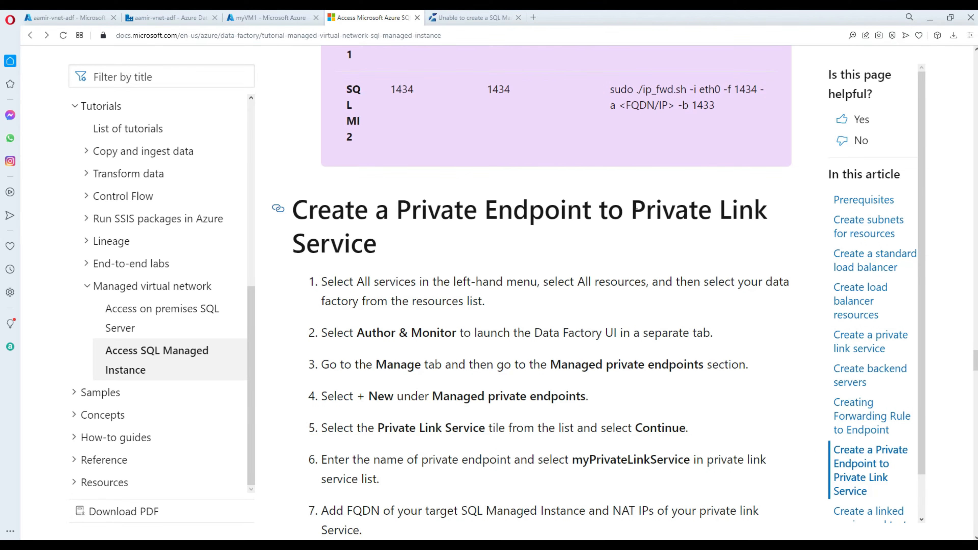
{"action": "left_click_drag", "start_coordinate": [634, 208], "coordinate": [656, 238]}
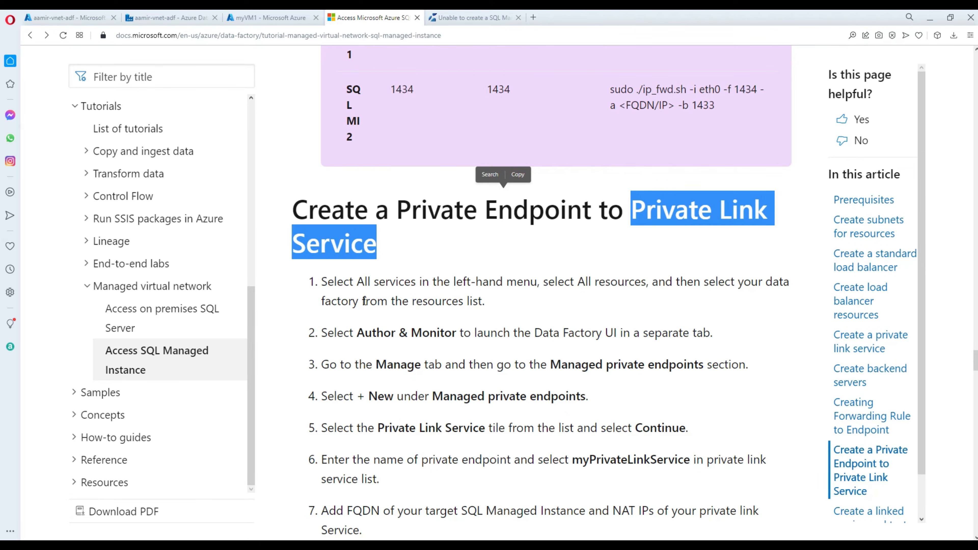
{"action": "scroll", "coordinate": [434, 302], "scroll_direction": "down", "scroll_amount": 1}
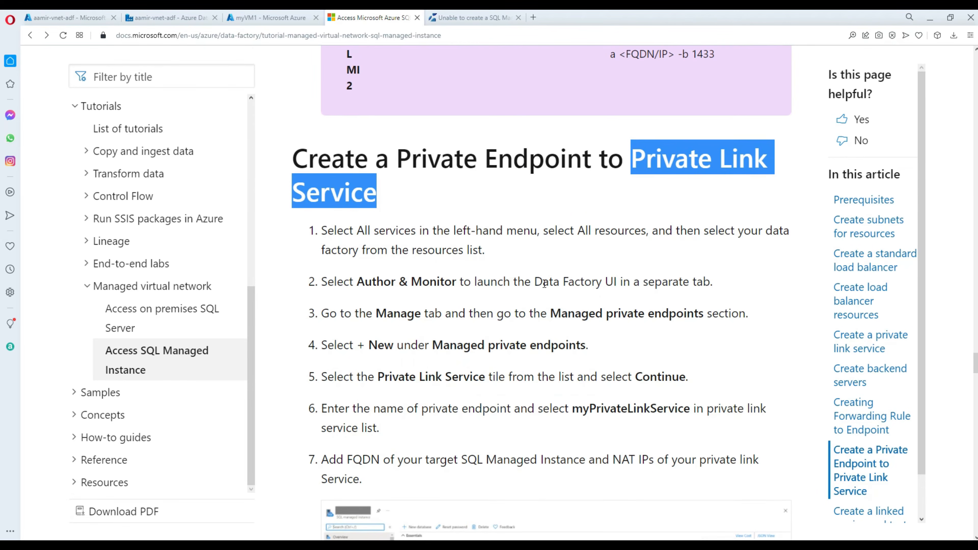
{"action": "scroll", "coordinate": [500, 298], "scroll_direction": "down", "scroll_amount": 2}
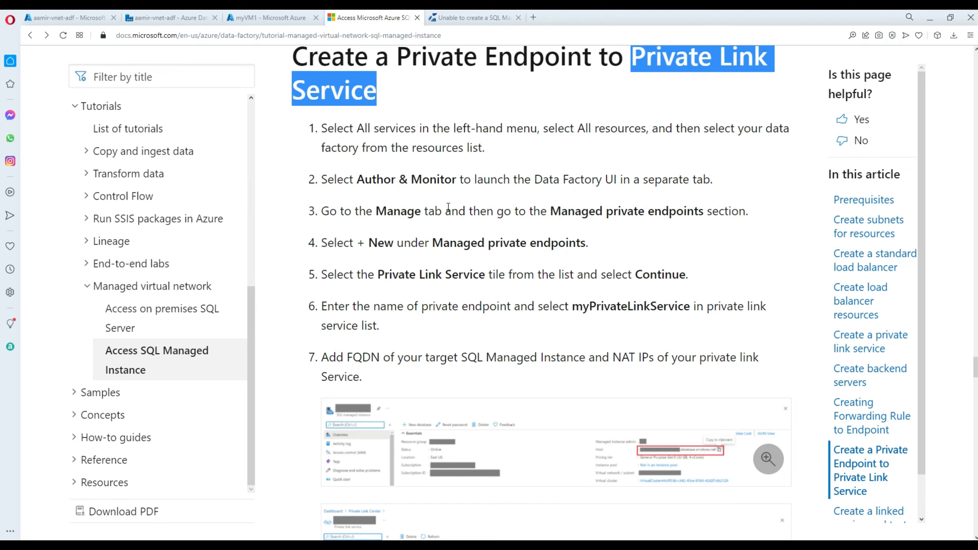
{"action": "left_click_drag", "start_coordinate": [550, 211], "coordinate": [703, 214]}
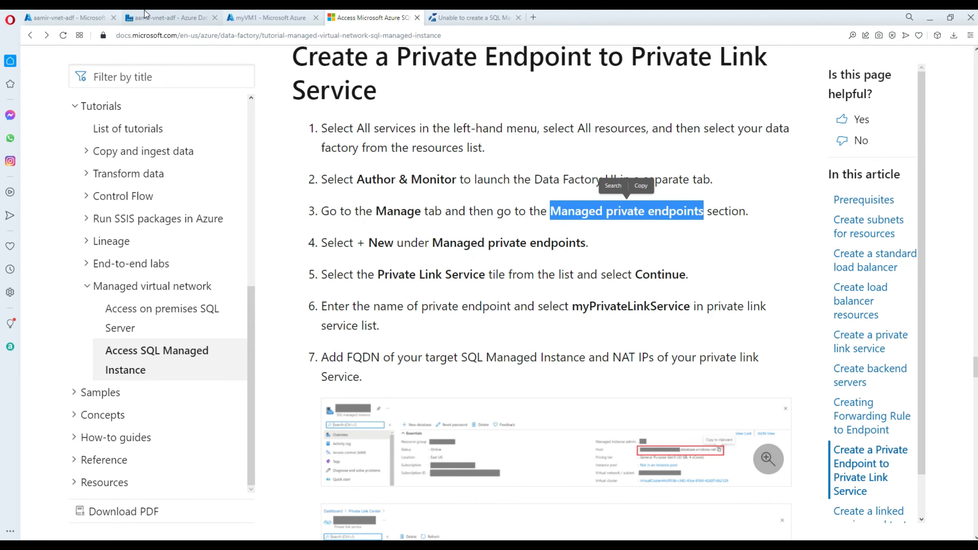
{"action": "left_click", "coordinate": [92, 19]}
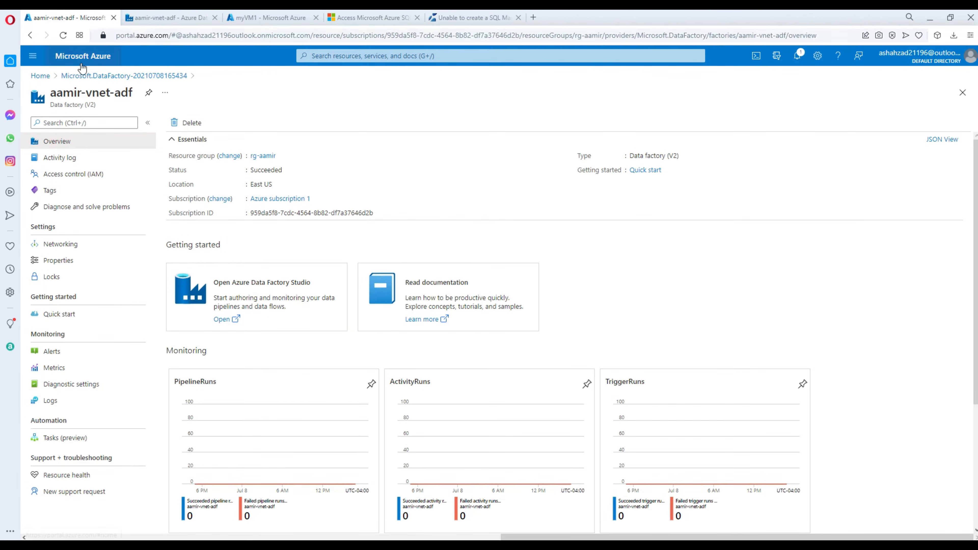
Reload Data Factory Studio and start a new managed private endpoint from the Managed private endpoints page.
{"action": "left_click", "coordinate": [40, 76]}
{"action": "left_click", "coordinate": [157, 18]}
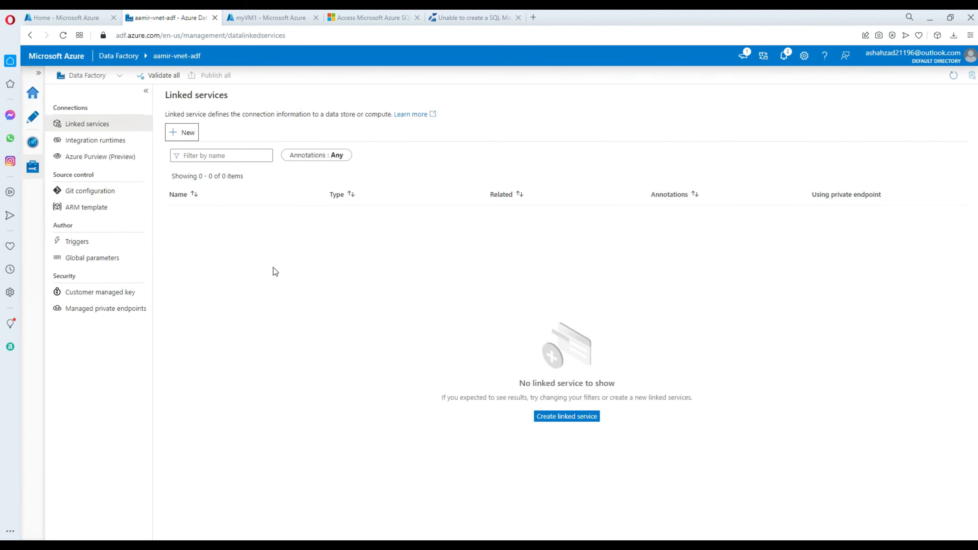
{"action": "left_click", "coordinate": [64, 36]}
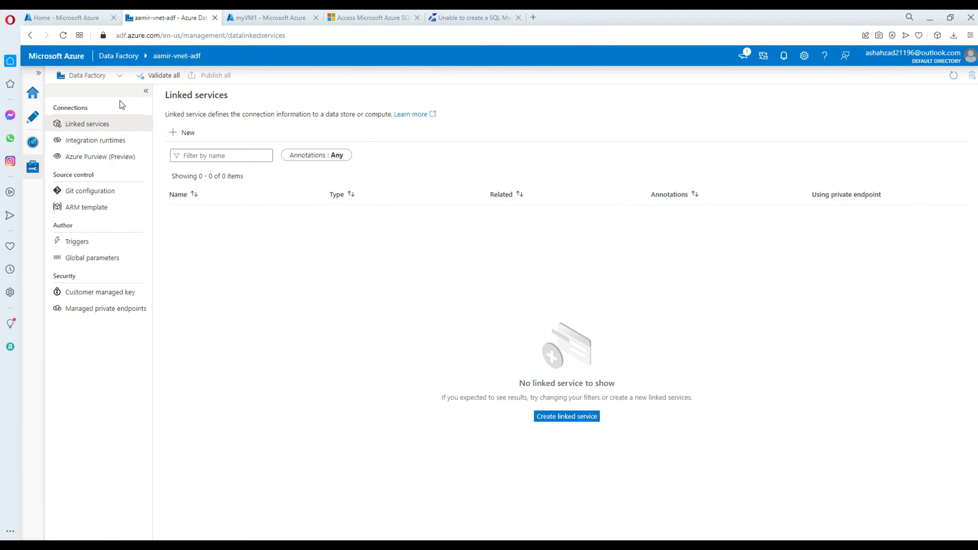
{"action": "left_click", "coordinate": [102, 143]}
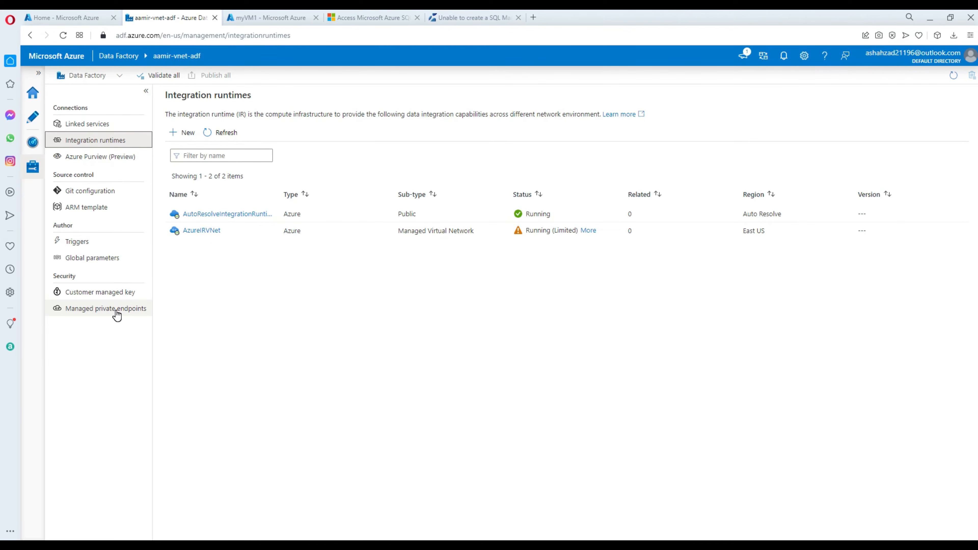
{"action": "left_click", "coordinate": [107, 314]}
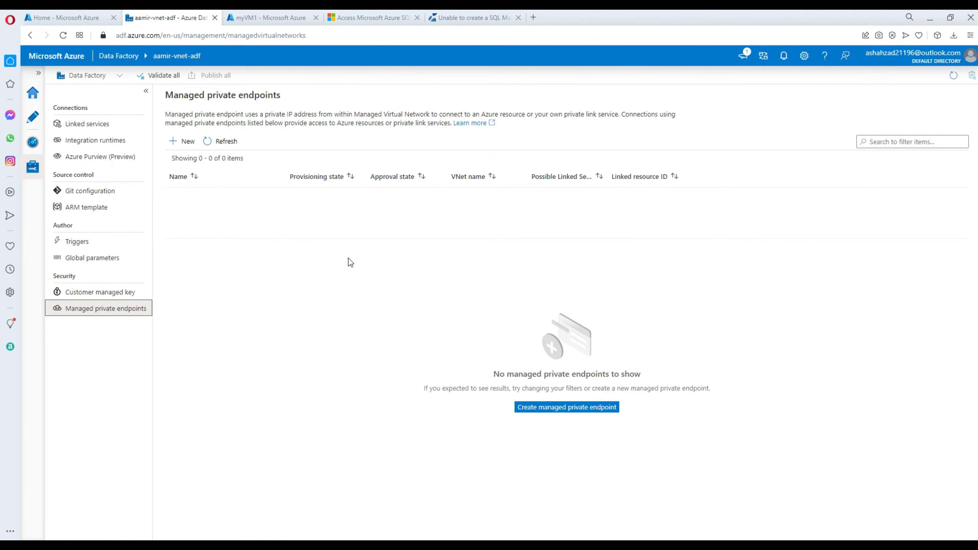
{"action": "left_click", "coordinate": [175, 142]}
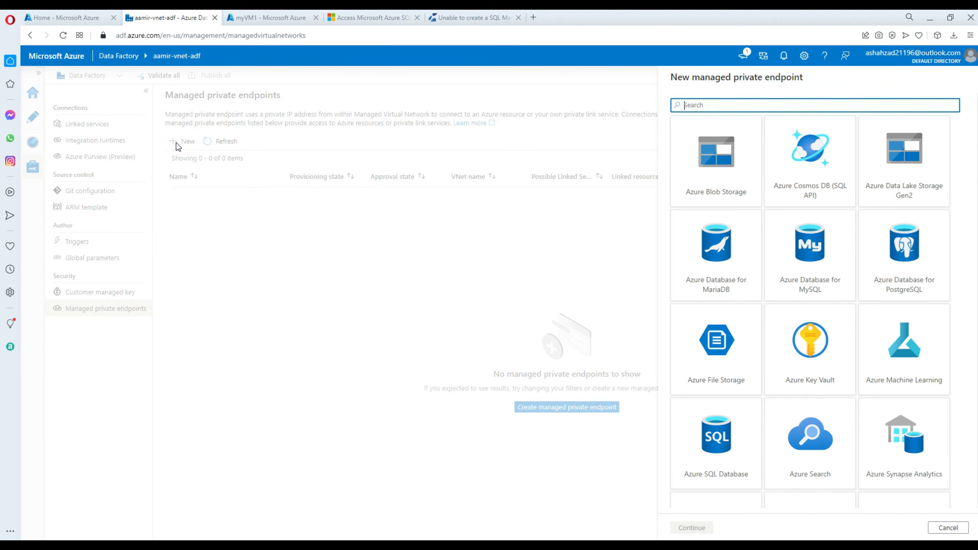
Choose Private Link Service as the new managed private endpoint's type.
{"action": "type", "text": "pr"}
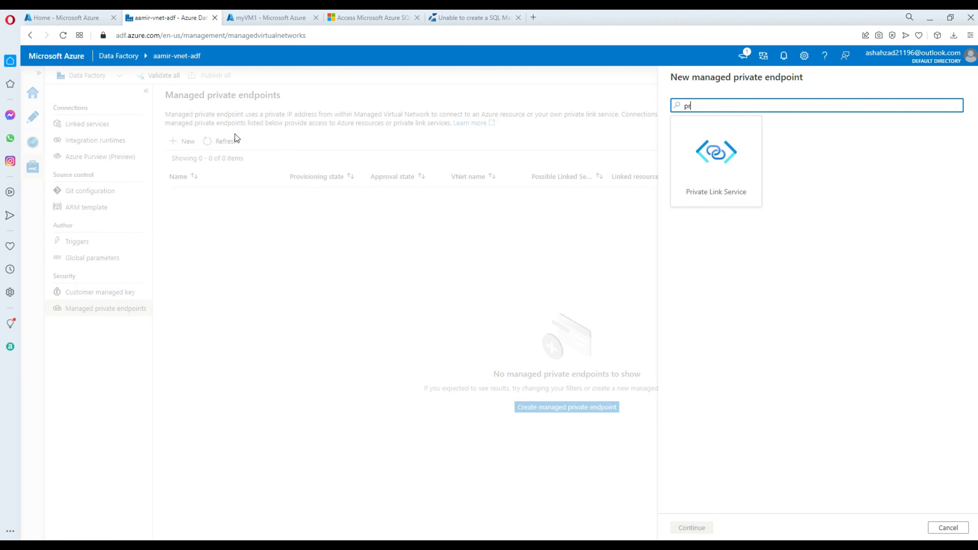
{"action": "left_click", "coordinate": [693, 178]}
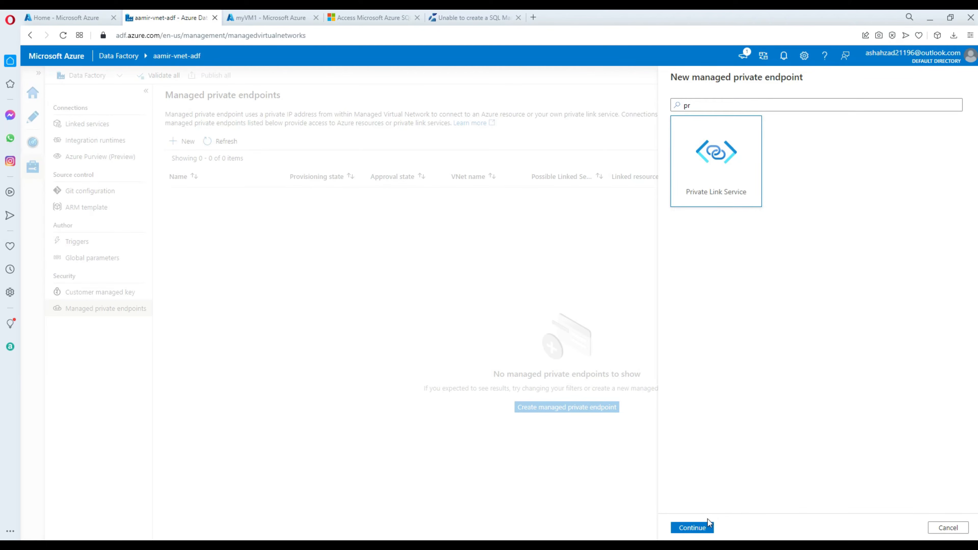
{"action": "left_click", "coordinate": [692, 527]}
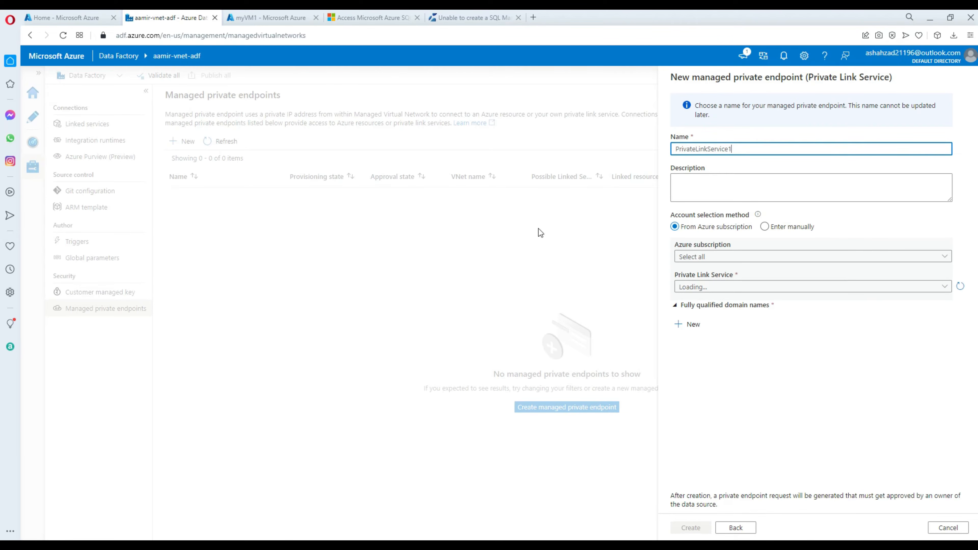
Name the endpoint myPrivateLinkService, copying the name from the tutorial.
{"action": "left_click", "coordinate": [385, 18]}
{"action": "left_click", "coordinate": [589, 232]}
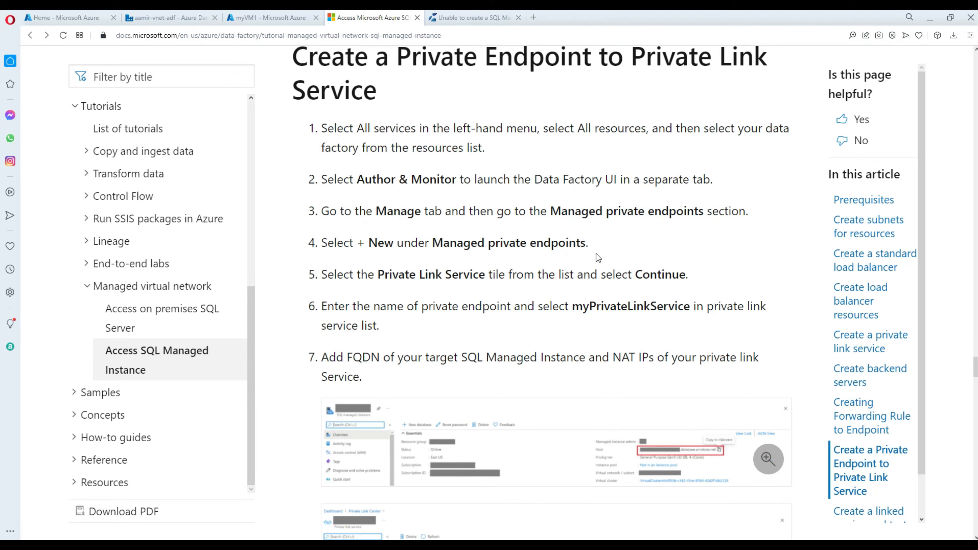
{"action": "double_click", "coordinate": [614, 306]}
{"action": "right_click", "coordinate": [614, 307]}
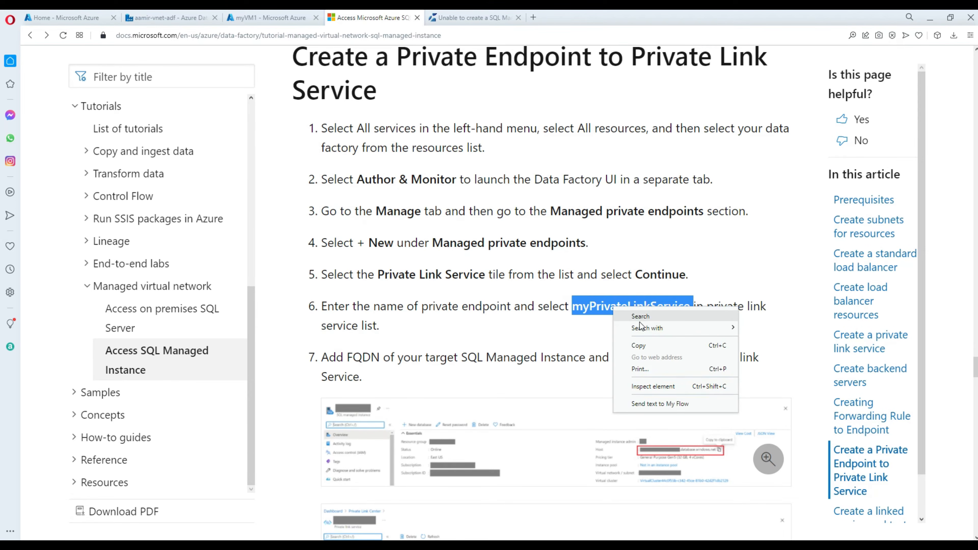
{"action": "left_click", "coordinate": [639, 346]}
{"action": "left_click", "coordinate": [272, 17]}
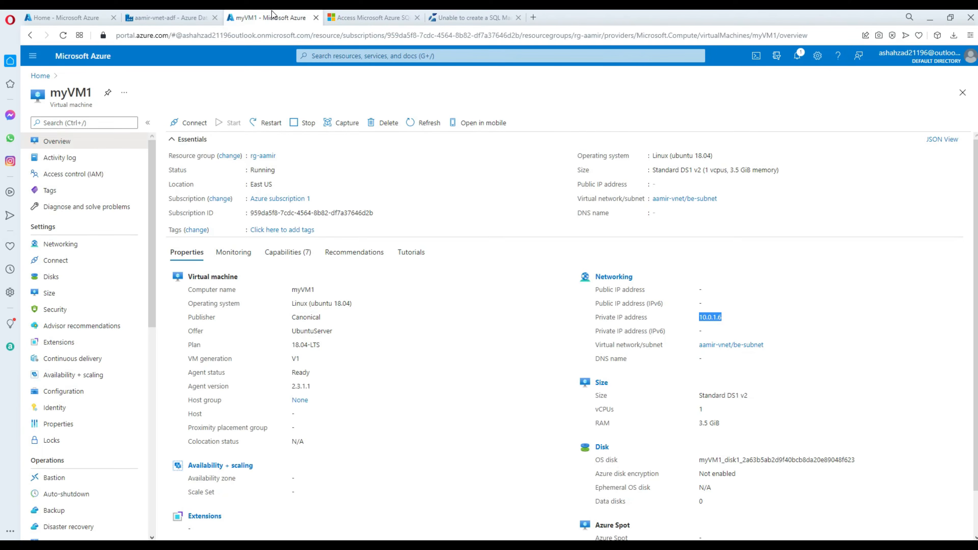
{"action": "left_click", "coordinate": [108, 17]}
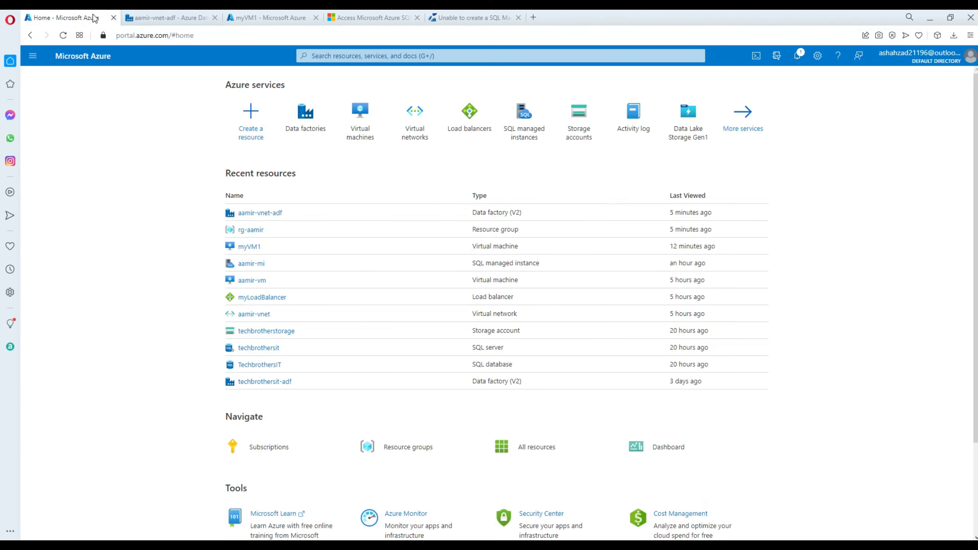
{"action": "left_click", "coordinate": [174, 20]}
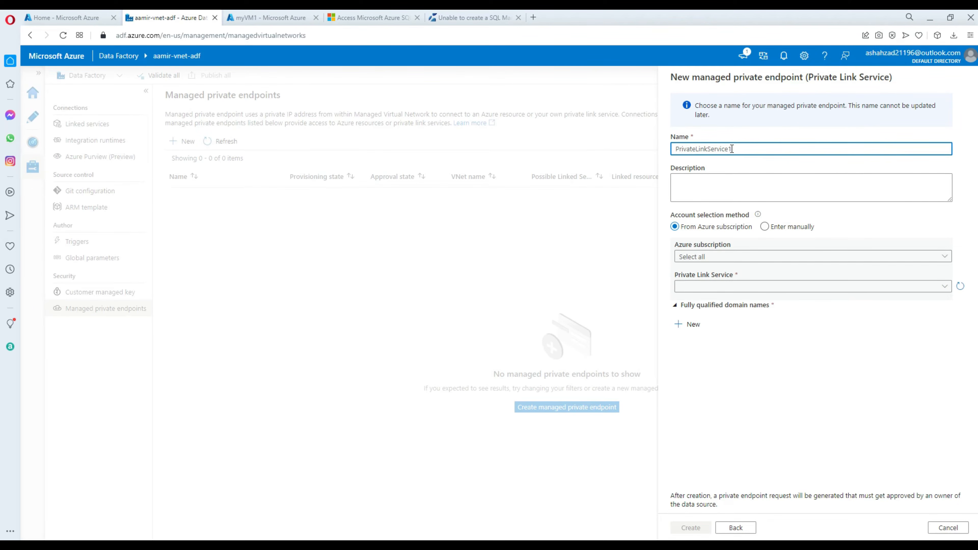
{"action": "left_click_drag", "start_coordinate": [732, 148], "coordinate": [597, 150]}
{"action": "key", "text": "ctrl+v"}
Select the target From Azure subscription: Azure subscription 1, service myPrivateLinkService.
{"action": "left_click", "coordinate": [765, 227]}
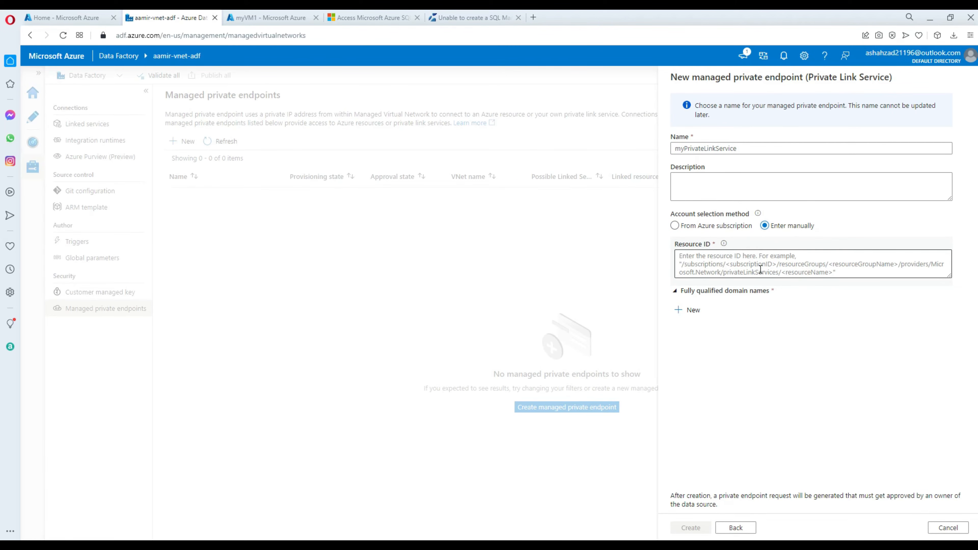
{"action": "left_click", "coordinate": [674, 226]}
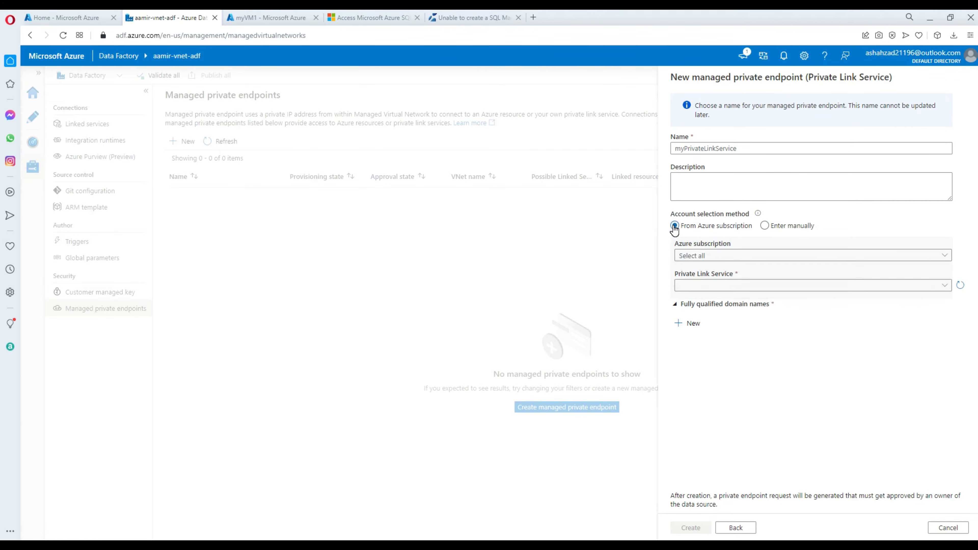
{"action": "left_click", "coordinate": [700, 257]}
{"action": "left_click", "coordinate": [728, 290]}
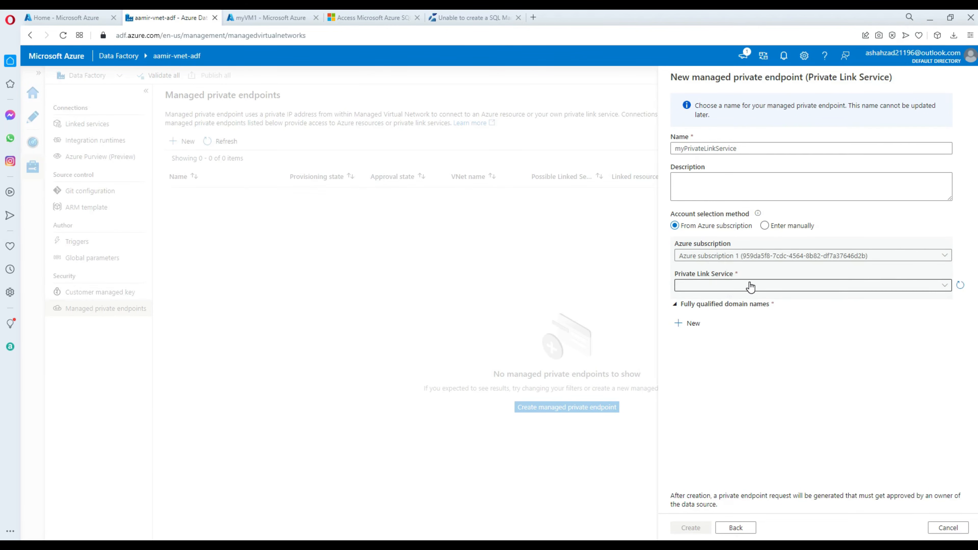
{"action": "left_click", "coordinate": [735, 285]}
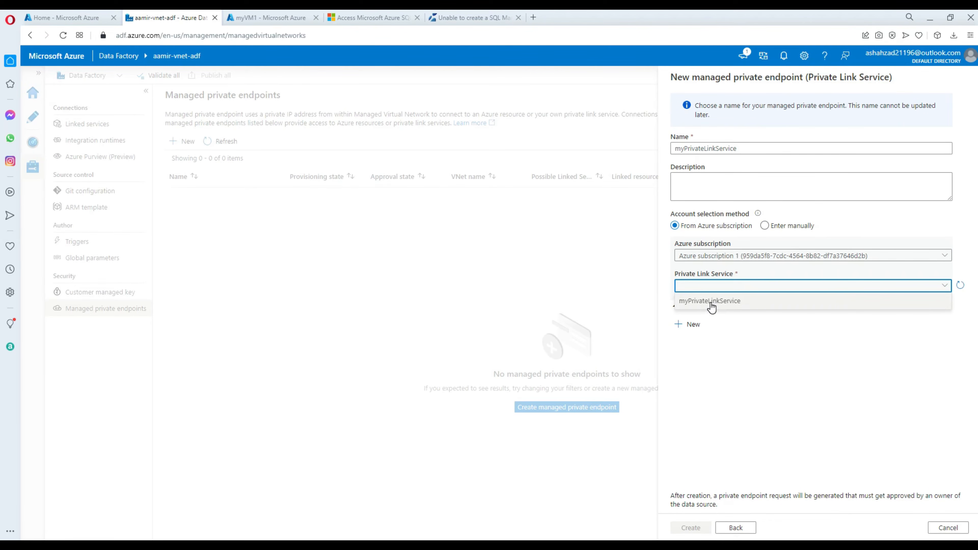
{"action": "left_click", "coordinate": [718, 307]}
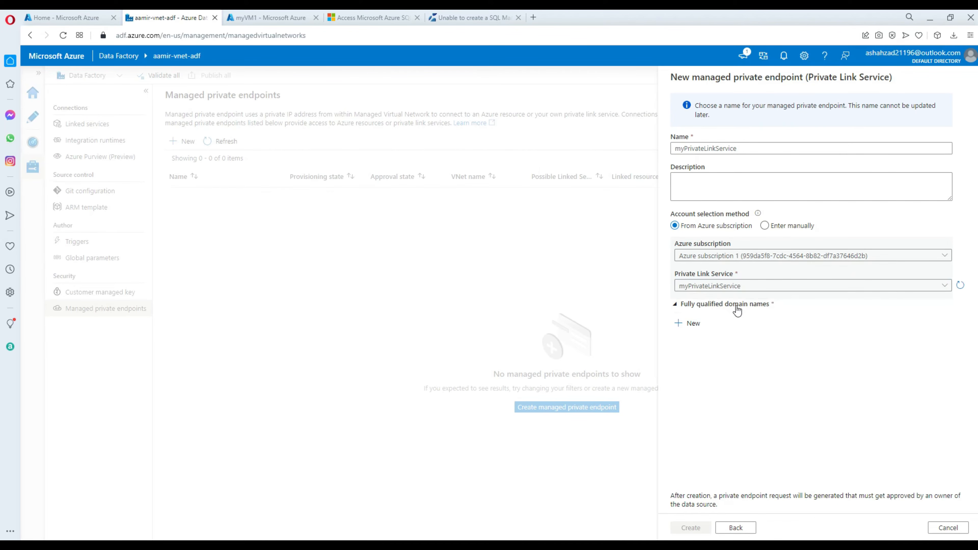
{"action": "left_click", "coordinate": [764, 227]}
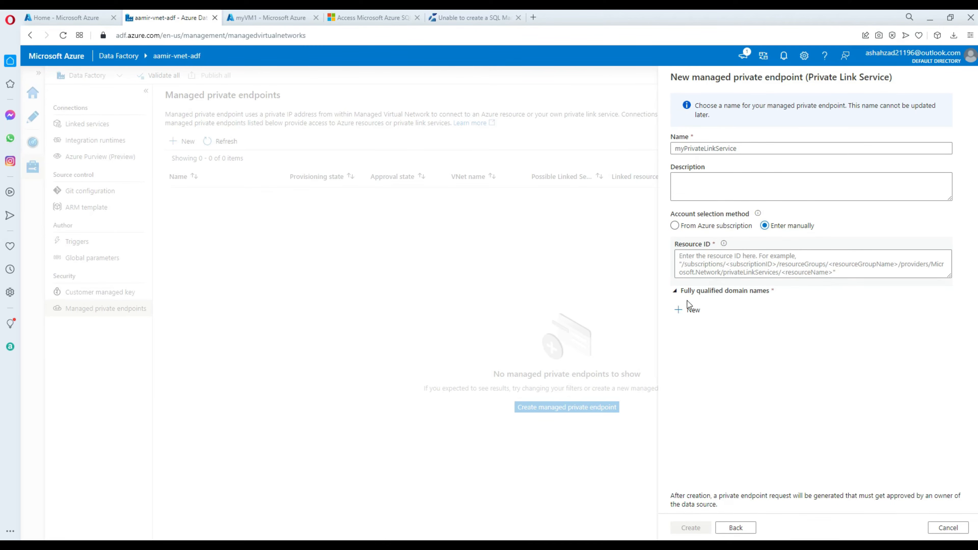
{"action": "left_click", "coordinate": [674, 226]}
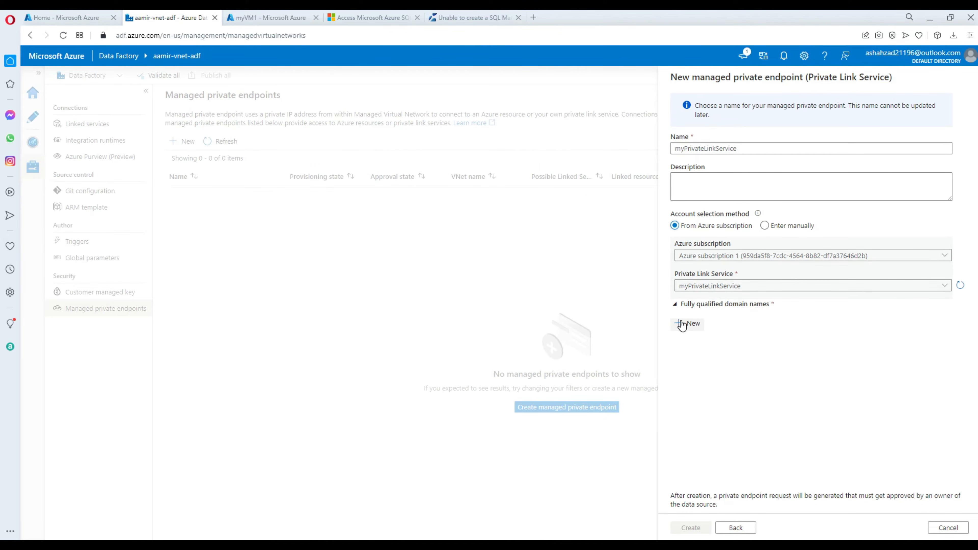
Read tutorial steps 6–8 on adding the SQL MI host and NAT IP as FQDNs.
{"action": "left_click", "coordinate": [360, 17]}
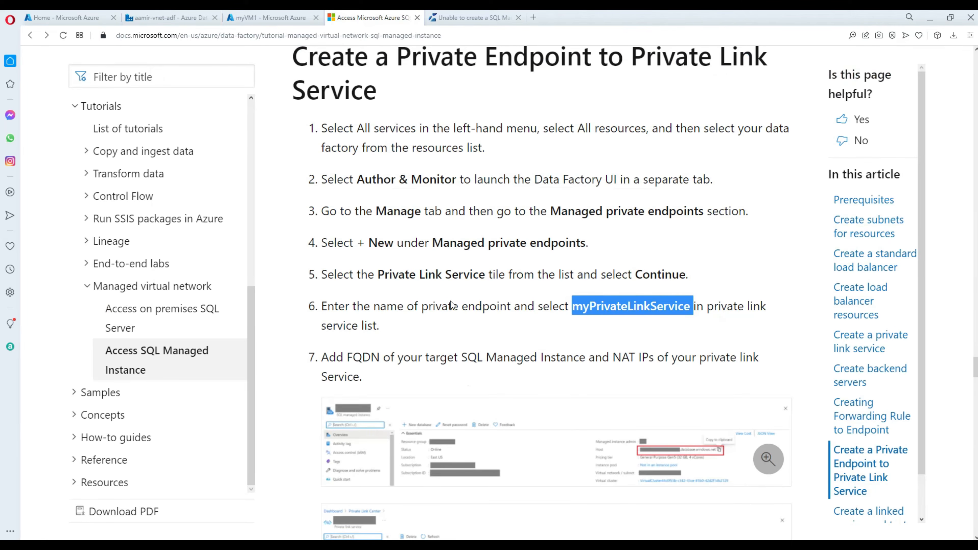
{"action": "scroll", "coordinate": [548, 339], "scroll_direction": "down", "scroll_amount": 6}
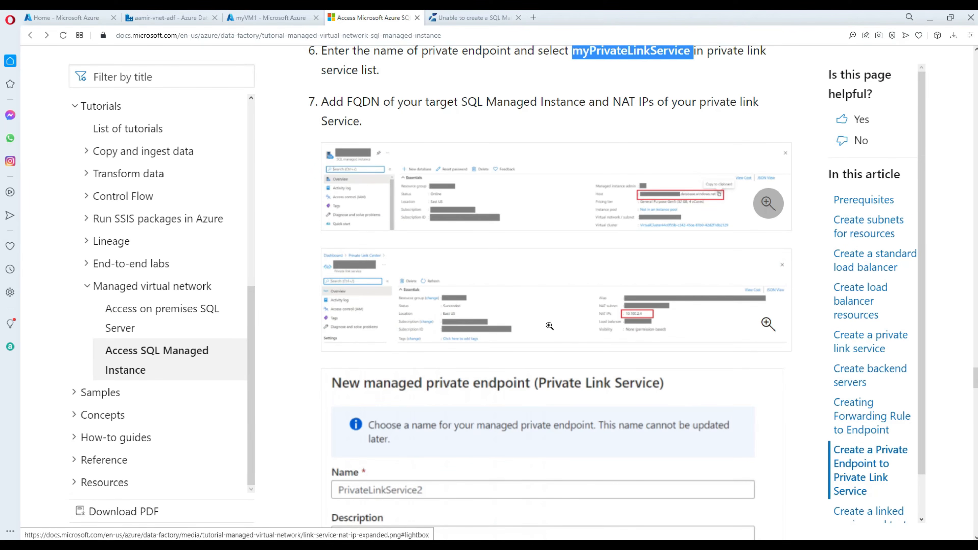
{"action": "scroll", "coordinate": [550, 325], "scroll_direction": "down", "scroll_amount": 5}
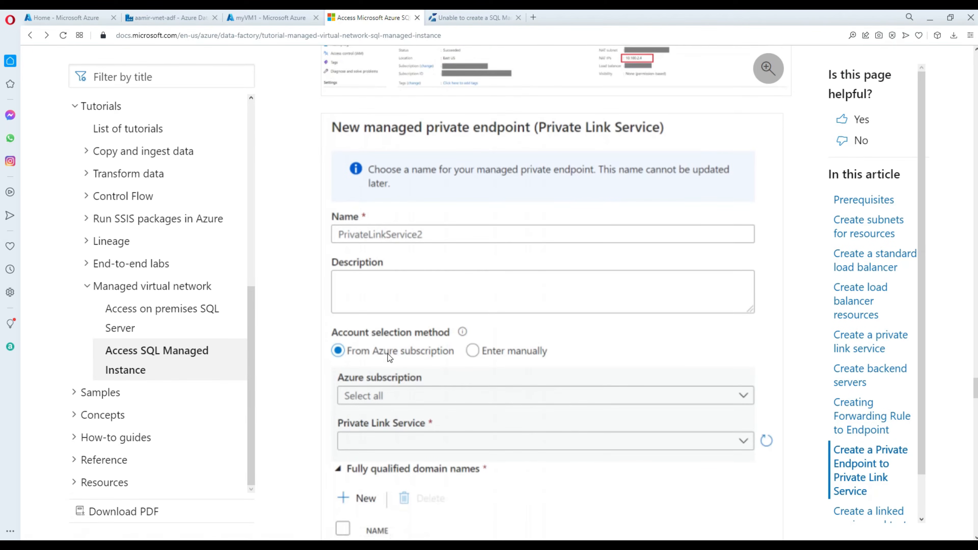
{"action": "scroll", "coordinate": [427, 351], "scroll_direction": "down", "scroll_amount": 2}
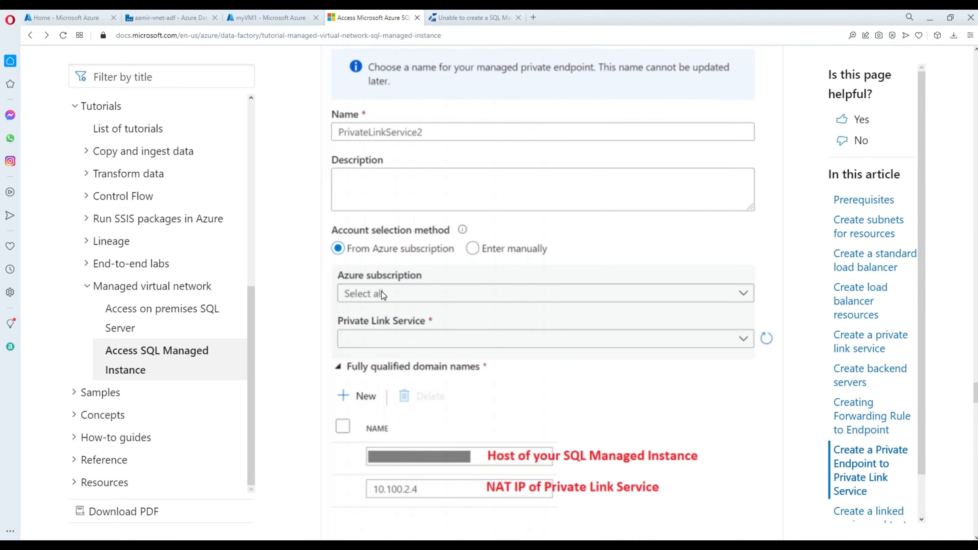
{"action": "scroll", "coordinate": [400, 335], "scroll_direction": "down", "scroll_amount": 3}
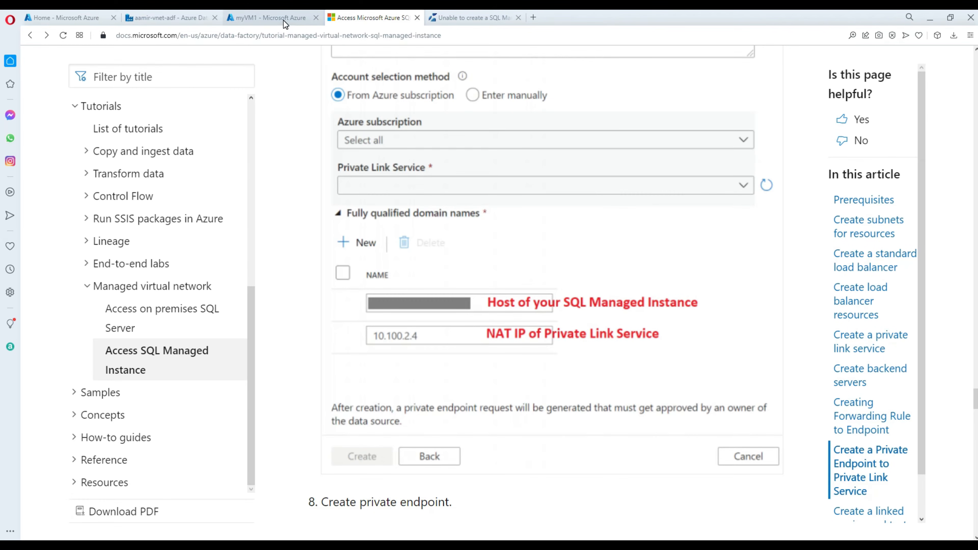
{"action": "left_click", "coordinate": [85, 19]}
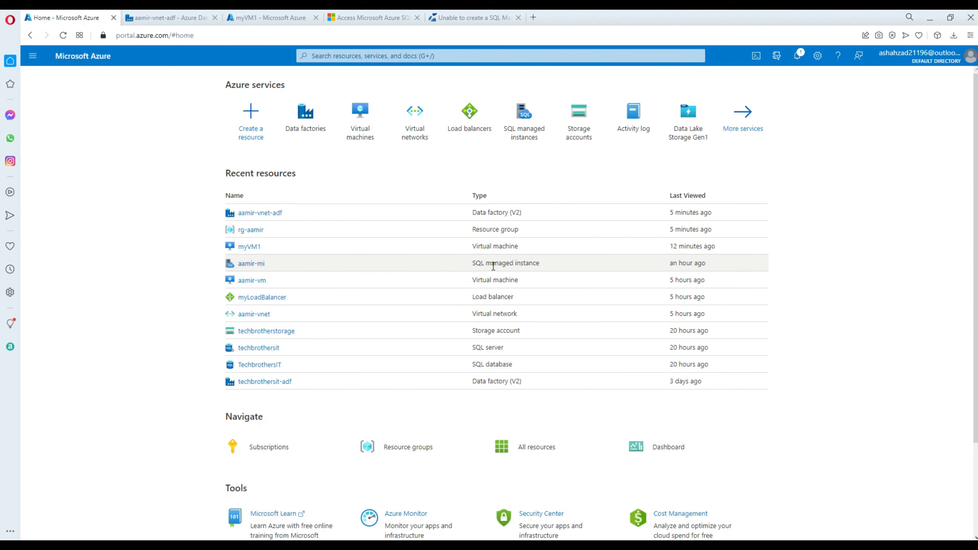
Add the aamir-mi host name as the endpoint's first FQDN and start a second FQDN row.
{"action": "left_click", "coordinate": [258, 265]}
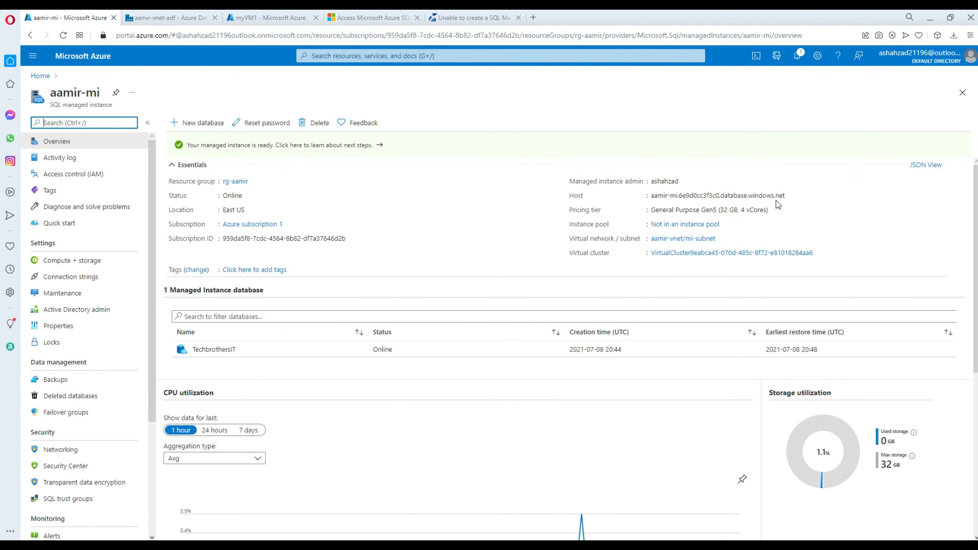
{"action": "left_click", "coordinate": [791, 196]}
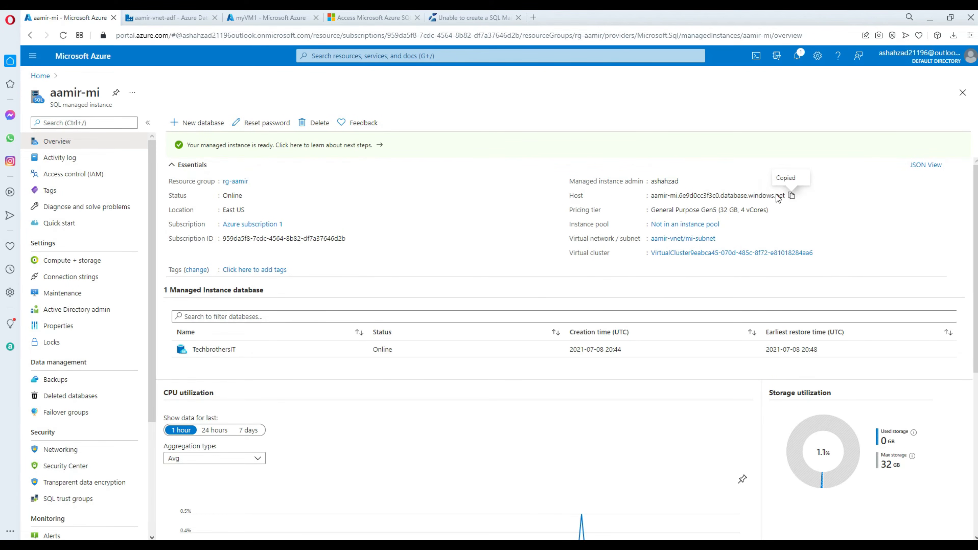
{"action": "left_click", "coordinate": [258, 19]}
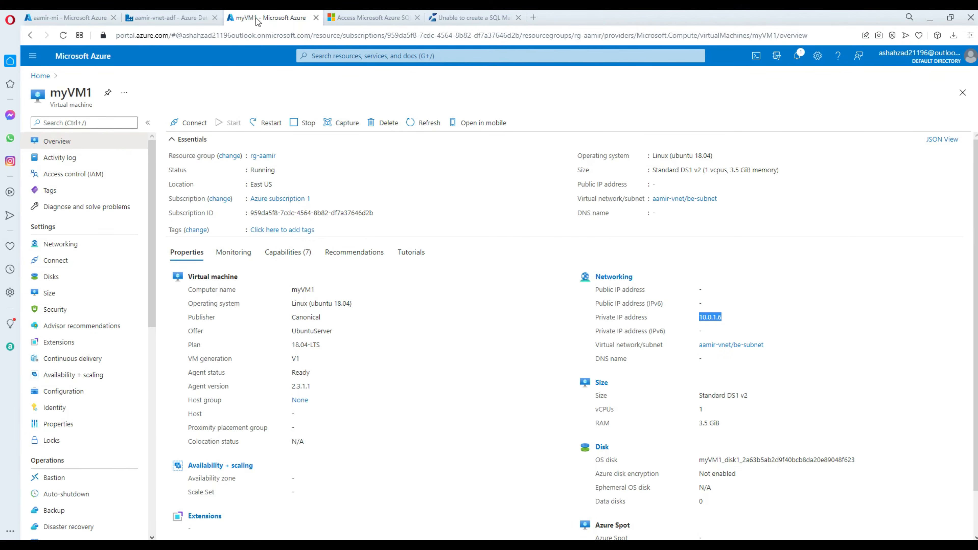
{"action": "left_click", "coordinate": [185, 18]}
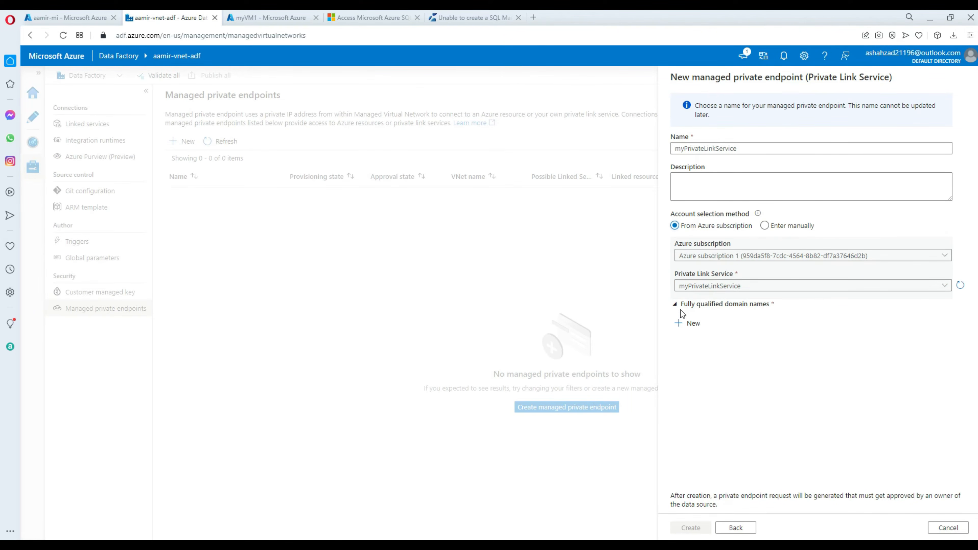
{"action": "left_click", "coordinate": [680, 324]}
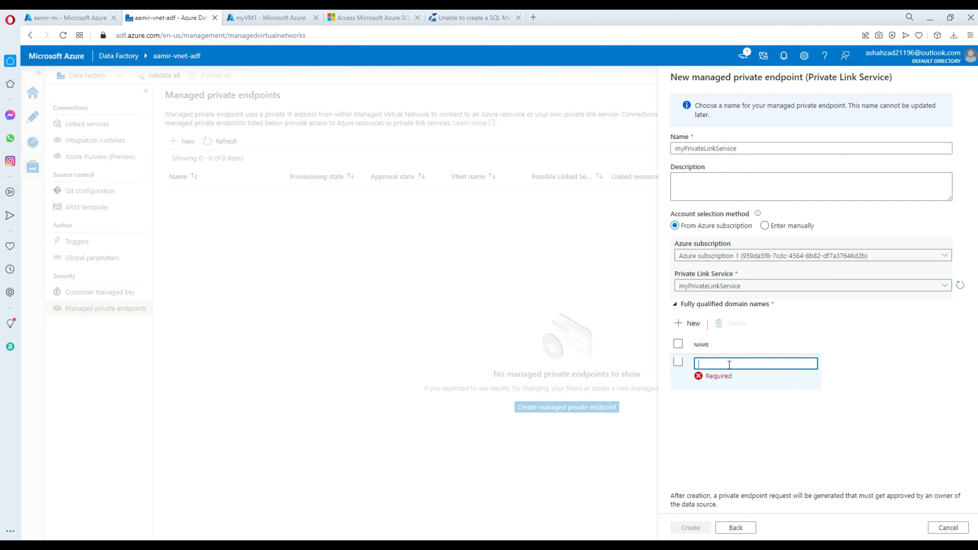
{"action": "key", "text": "ctrl+v"}
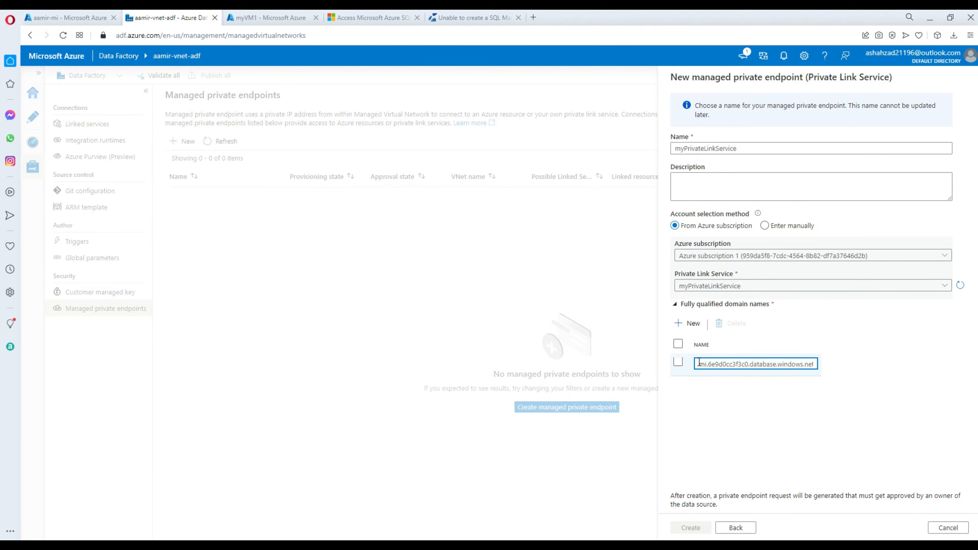
{"action": "left_click", "coordinate": [687, 327]}
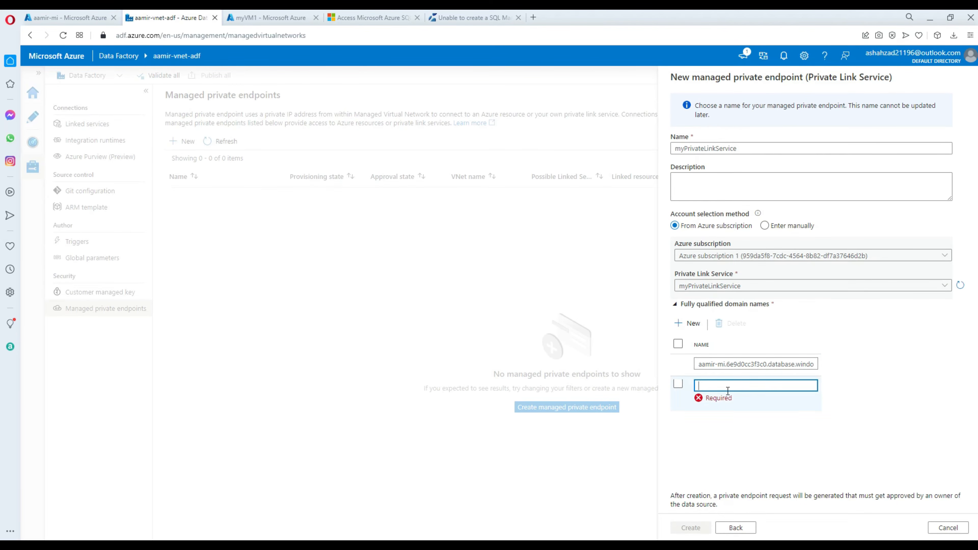
Enlarge the tutorial screenshot showing the NAT IP.
{"action": "left_click", "coordinate": [335, 17]}
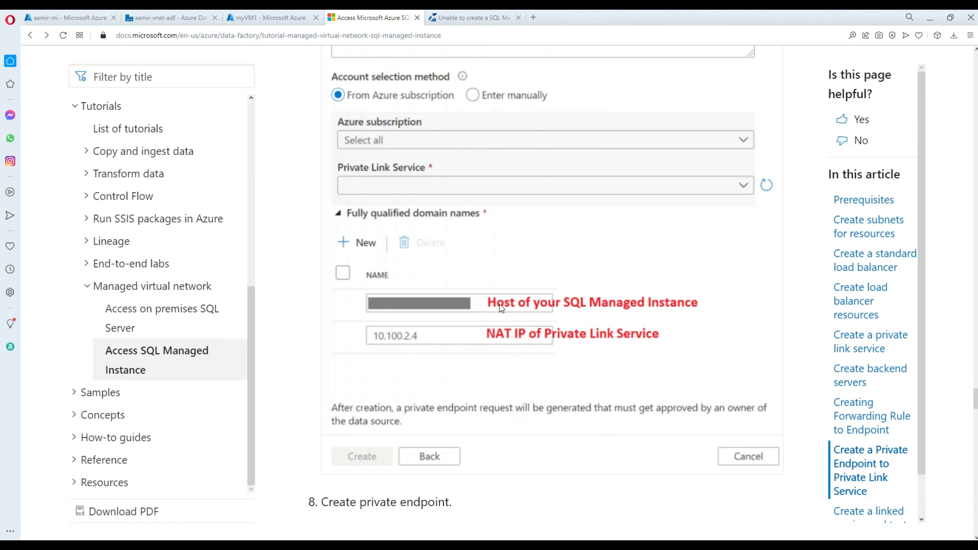
{"action": "scroll", "coordinate": [517, 284], "scroll_direction": "up", "scroll_amount": 10}
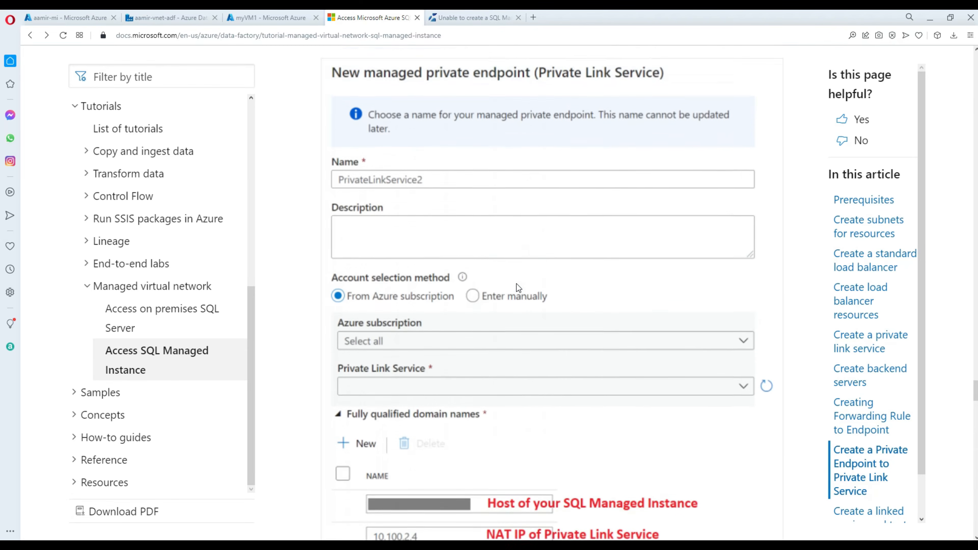
{"action": "left_click", "coordinate": [472, 263]}
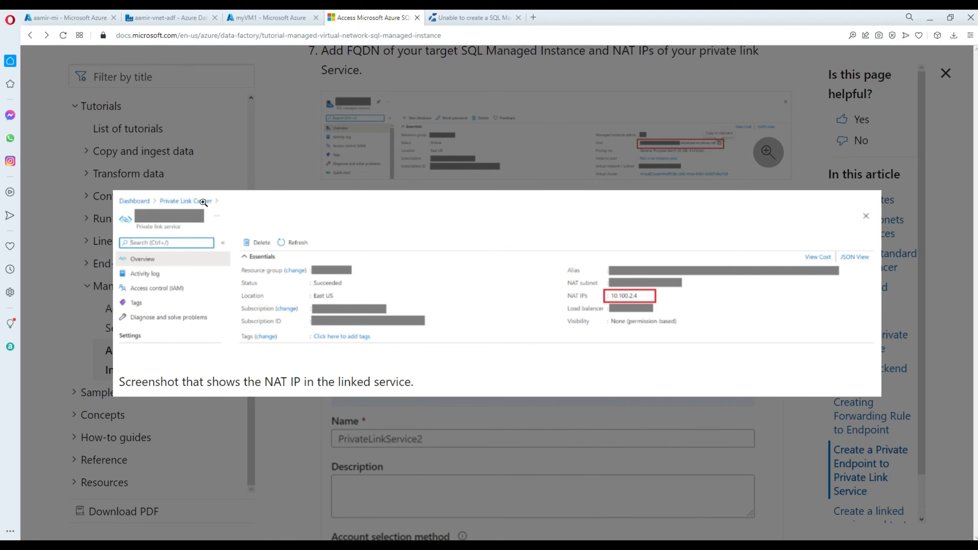
Open myPrivateLinkService from the rg-aamir resource group to view its NAT IP 10.0.3.4.
{"action": "left_click", "coordinate": [67, 18]}
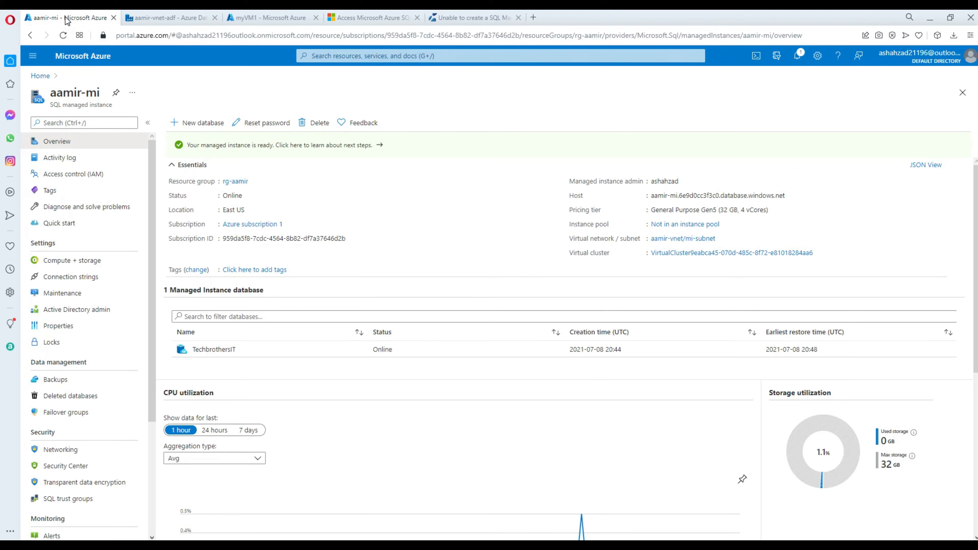
{"action": "left_click", "coordinate": [38, 78]}
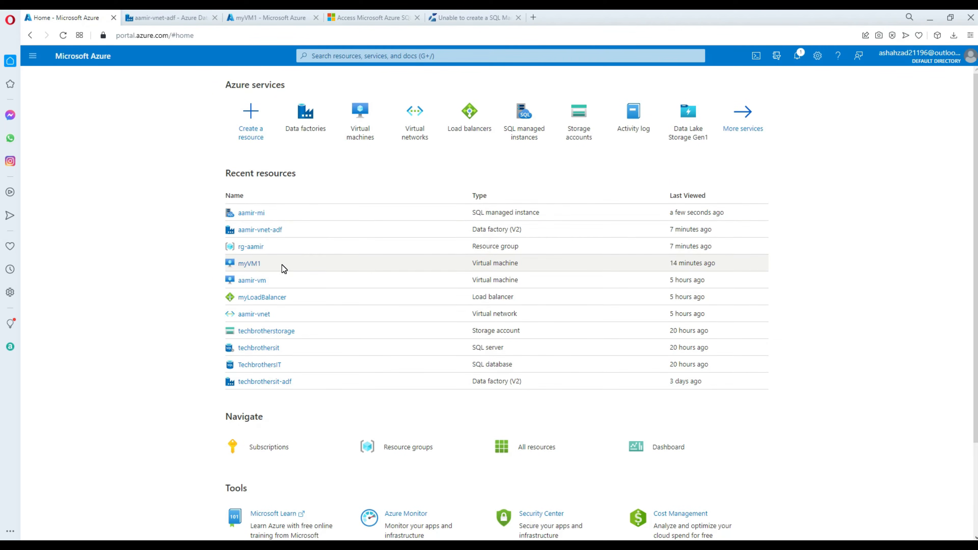
{"action": "left_click", "coordinate": [258, 248]}
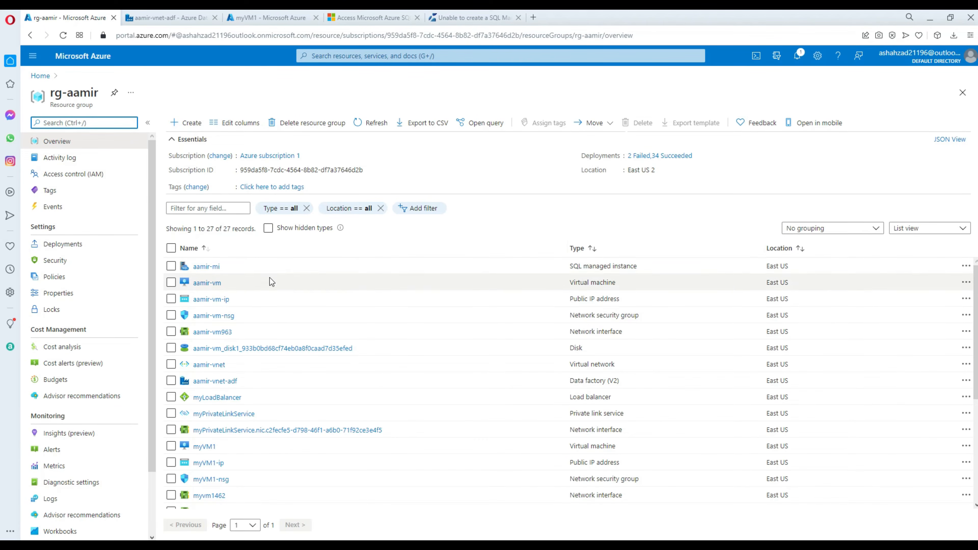
{"action": "scroll", "coordinate": [292, 348], "scroll_direction": "down", "scroll_amount": 5}
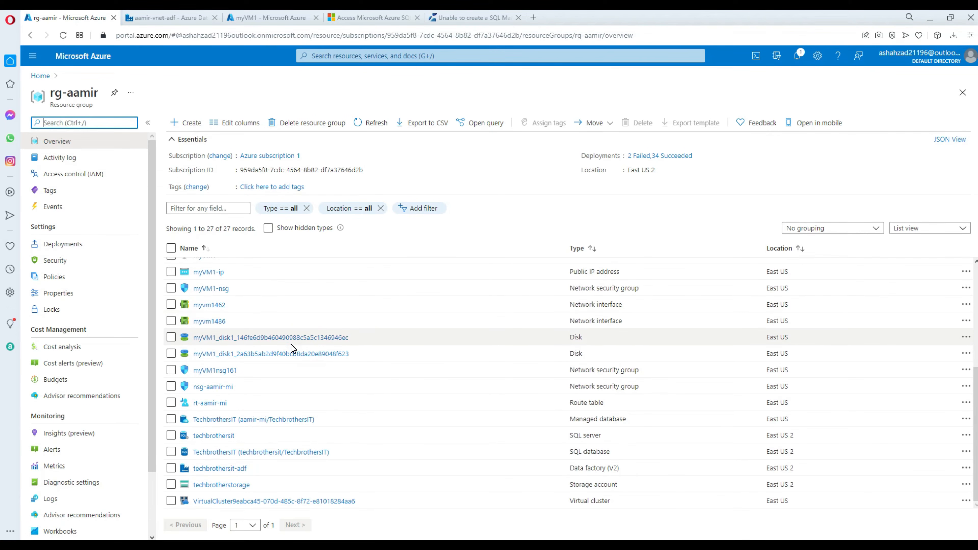
{"action": "scroll", "coordinate": [291, 346], "scroll_direction": "up", "scroll_amount": 4}
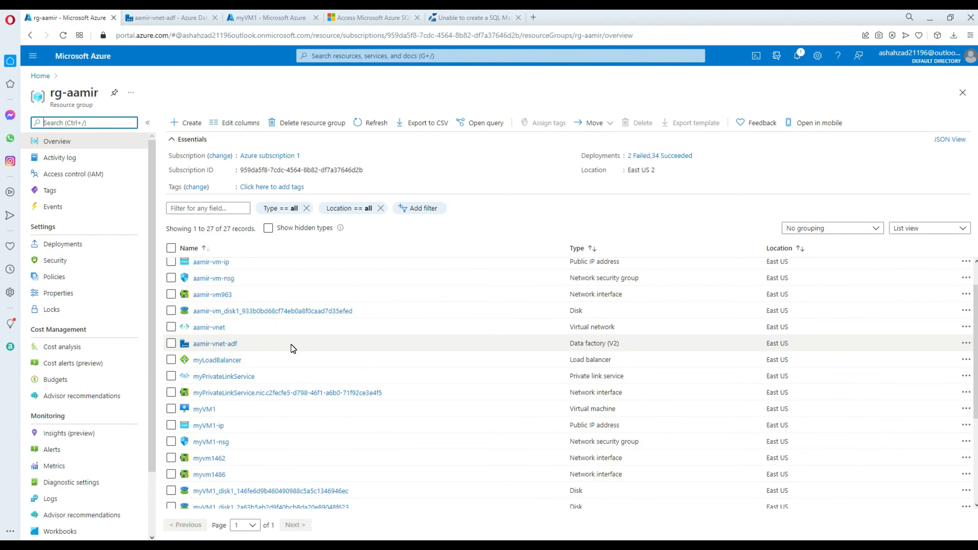
{"action": "left_click", "coordinate": [221, 377]}
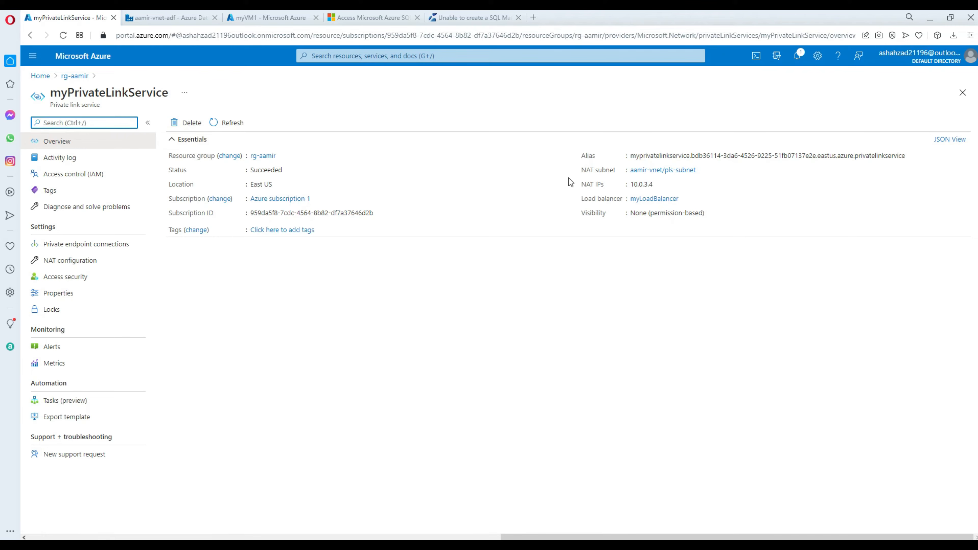
Copy NAT IP 10.0.3.4 into the endpoint's second FQDN entry.
{"action": "left_click", "coordinate": [658, 187]}
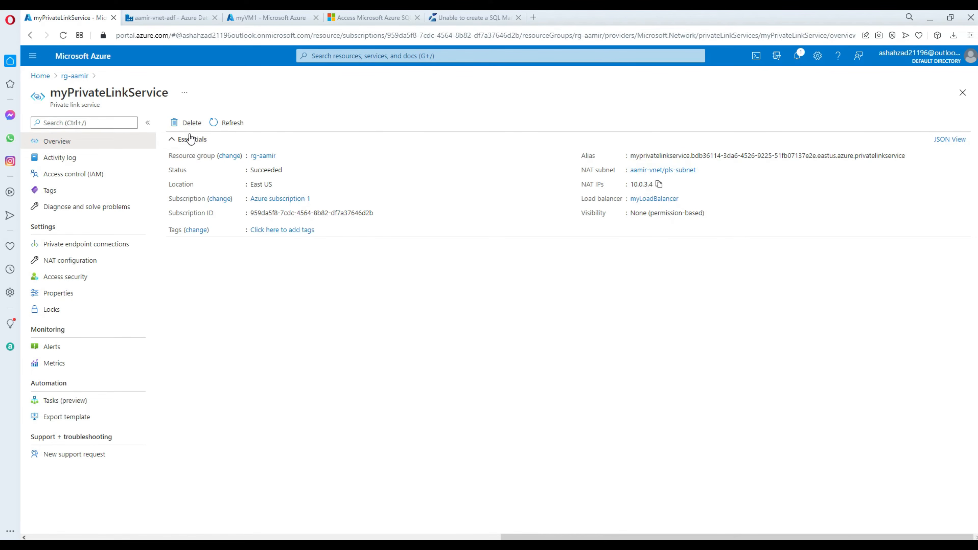
{"action": "left_click_drag", "start_coordinate": [51, 92], "coordinate": [171, 94]}
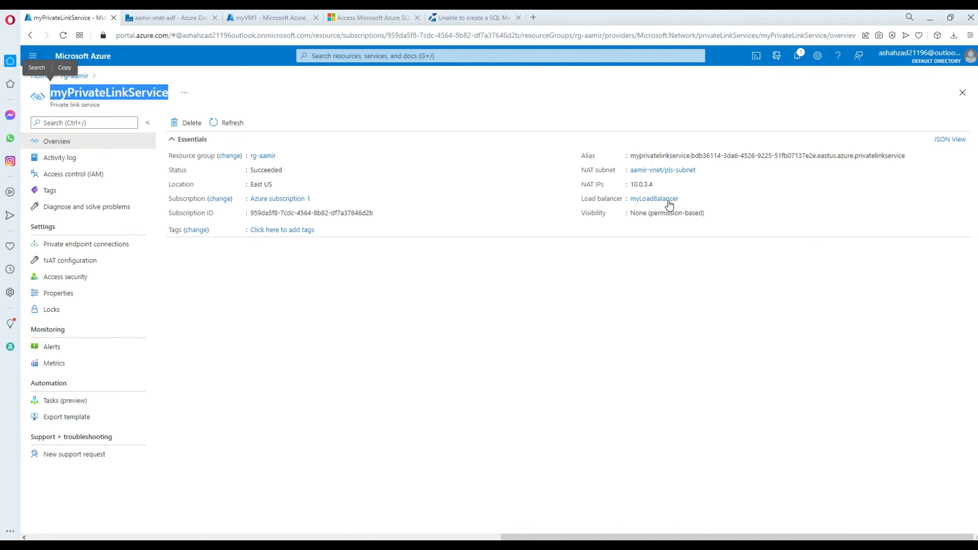
{"action": "left_click", "coordinate": [264, 21]}
{"action": "left_click", "coordinate": [179, 15]}
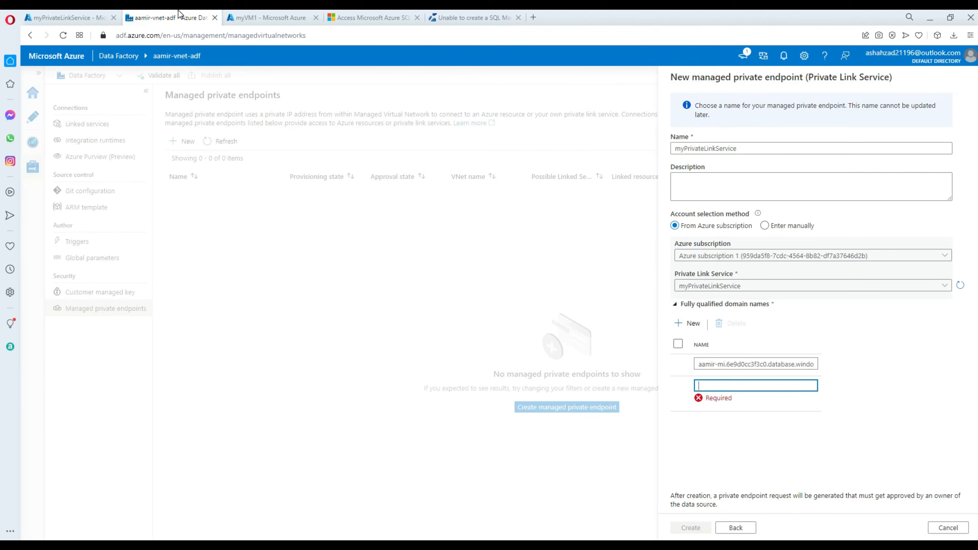
{"action": "key", "text": "ctrl+v"}
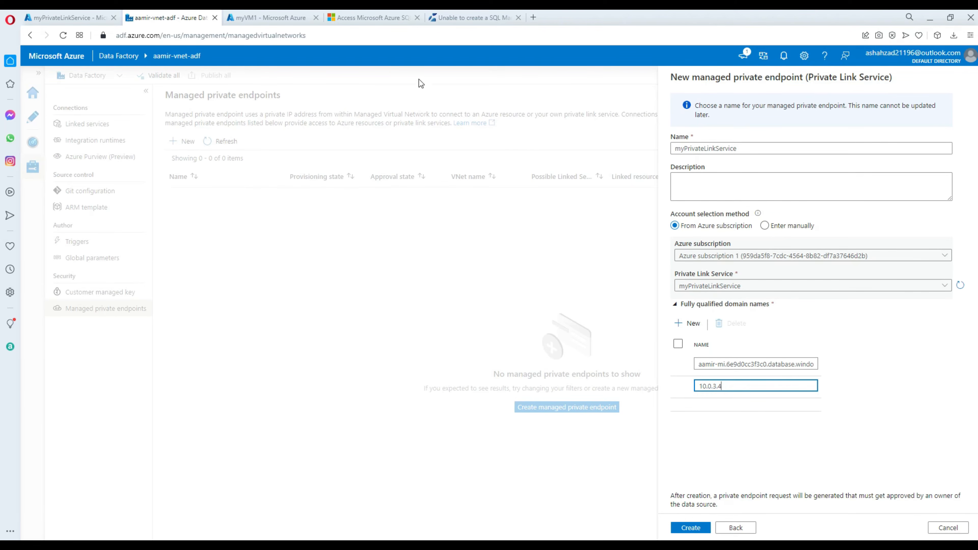
{"action": "left_click", "coordinate": [365, 19]}
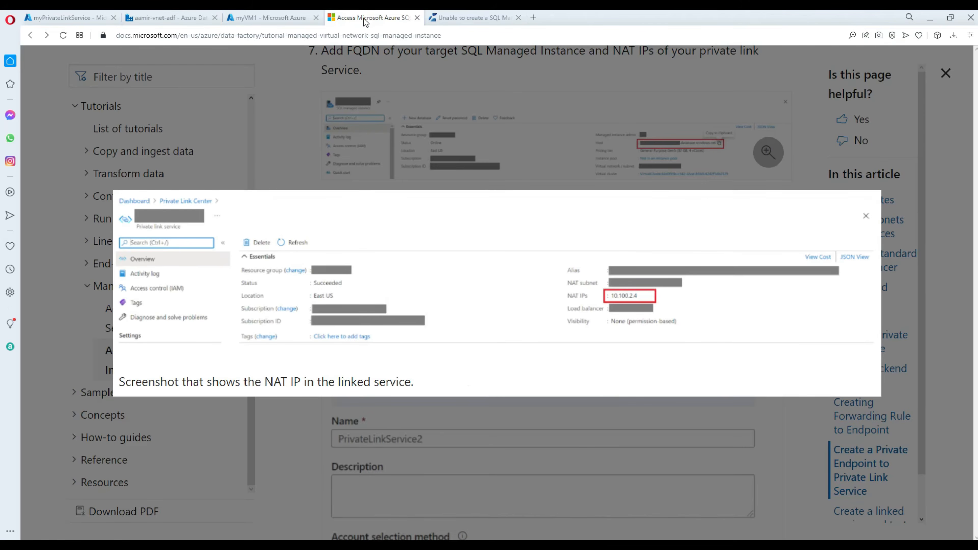
Submit the new managed private endpoint to myPrivateLinkService so it is listed as Provisioning.
{"action": "left_click", "coordinate": [601, 229]}
{"action": "scroll", "coordinate": [612, 339], "scroll_direction": "down", "scroll_amount": 5}
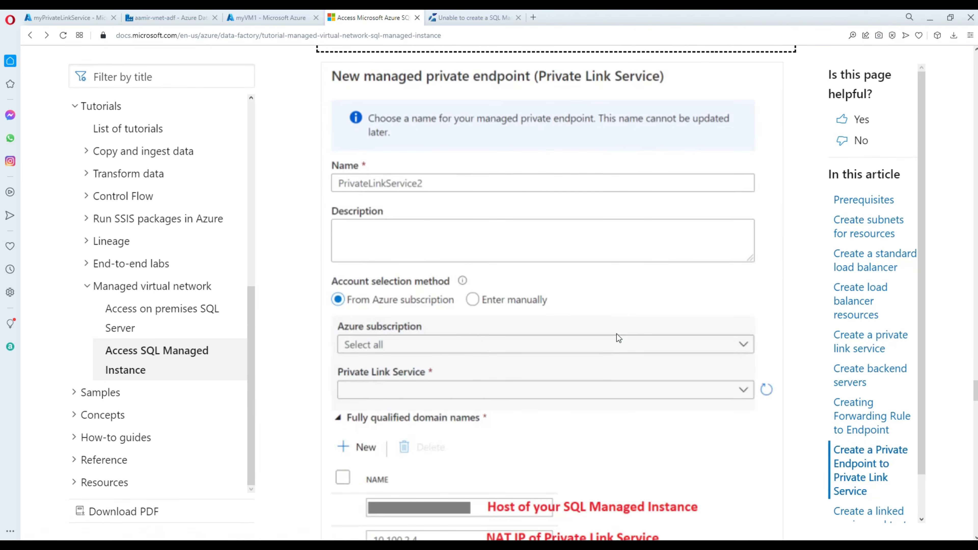
{"action": "scroll", "coordinate": [617, 333], "scroll_direction": "down", "scroll_amount": 5}
{"action": "scroll", "coordinate": [615, 338], "scroll_direction": "down", "scroll_amount": 2}
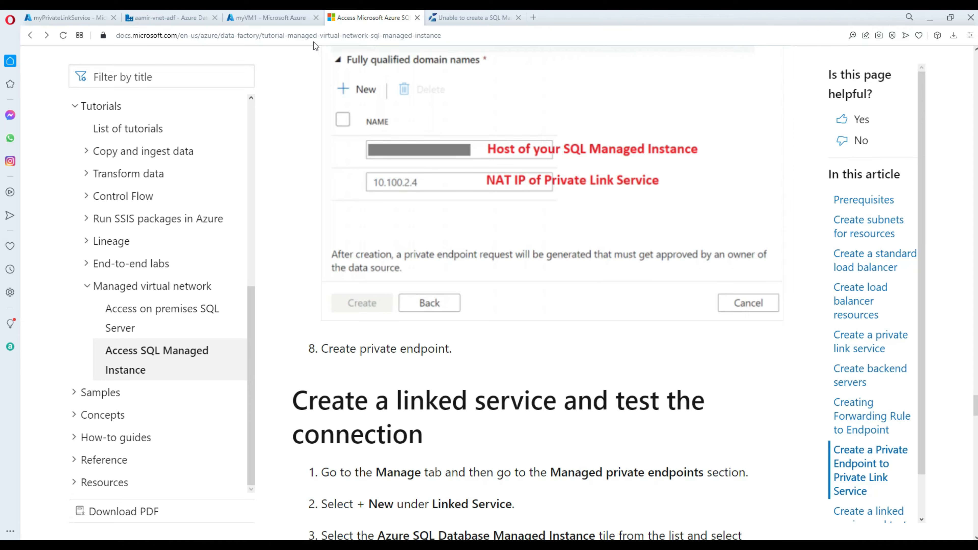
{"action": "left_click", "coordinate": [294, 18]}
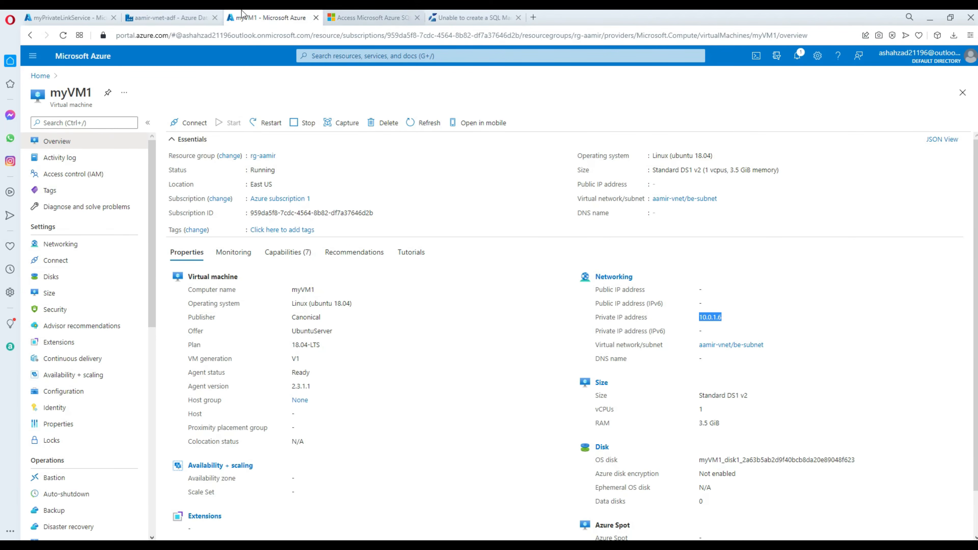
{"action": "left_click", "coordinate": [175, 18]}
{"action": "left_click", "coordinate": [691, 528]}
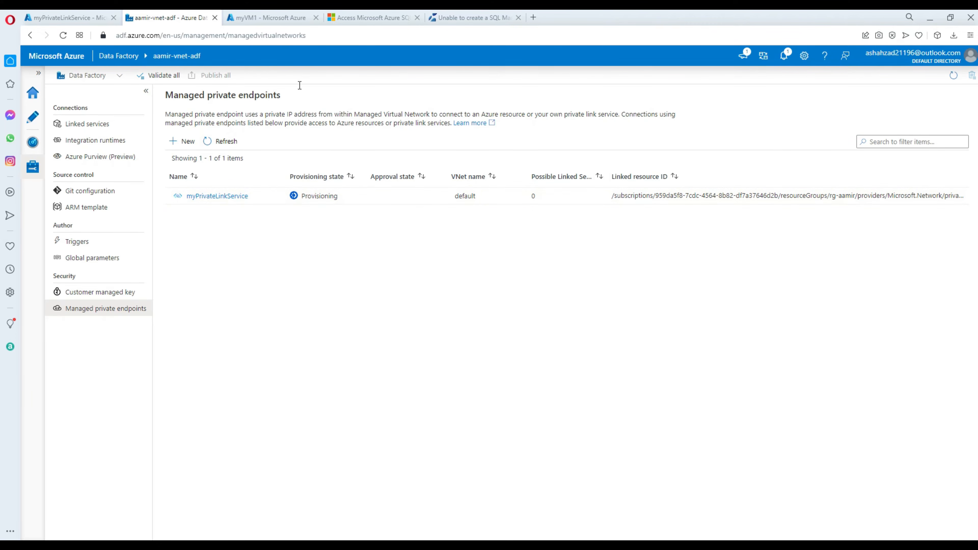
Open myPrivateLinkService's Private endpoint connections and select the pending aamir-vnet-adf connection.
{"action": "left_click", "coordinate": [268, 23]}
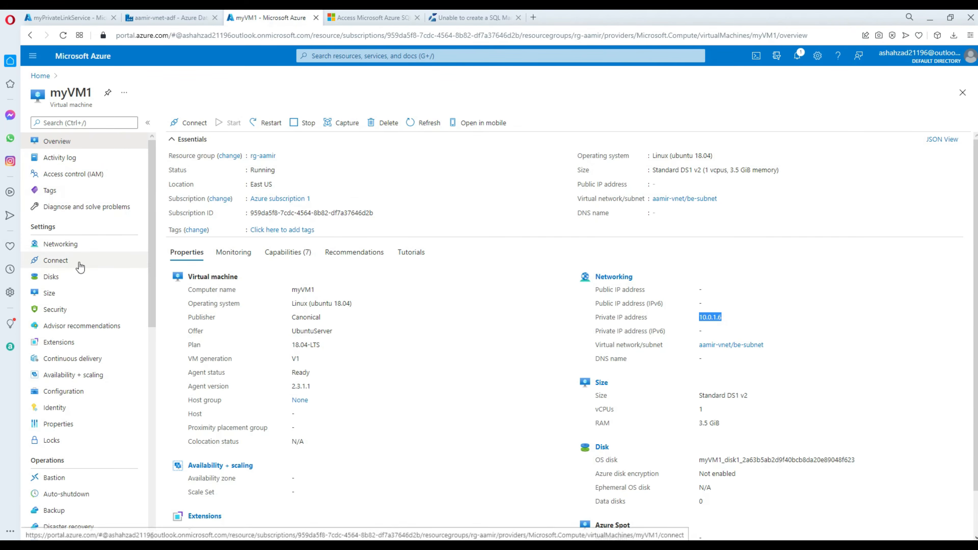
{"action": "left_click", "coordinate": [68, 20]}
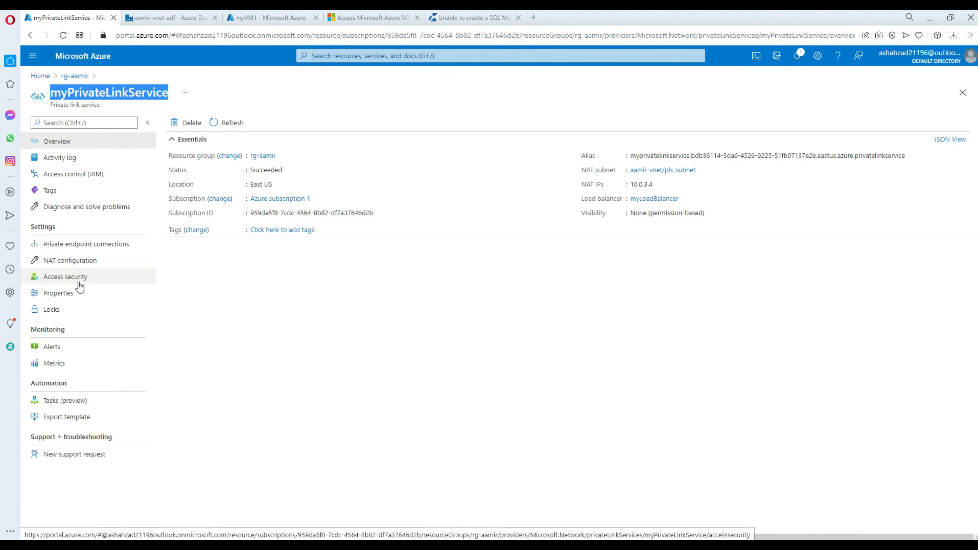
{"action": "left_click", "coordinate": [91, 250]}
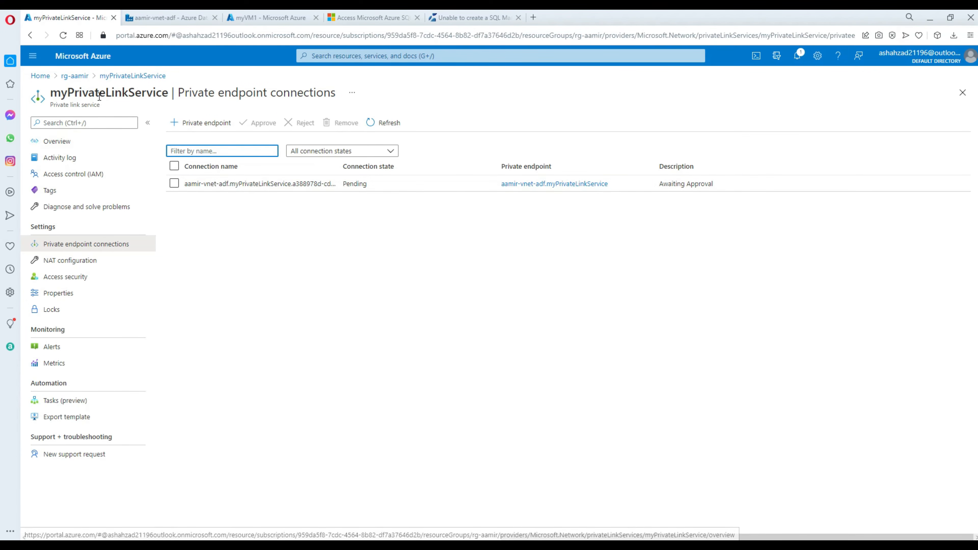
{"action": "left_click_drag", "start_coordinate": [52, 92], "coordinate": [167, 93]}
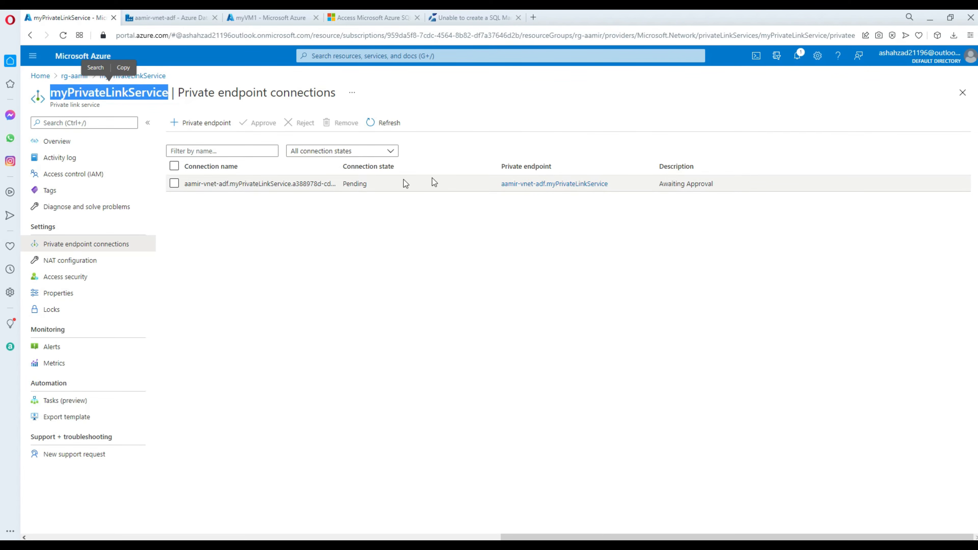
{"action": "left_click", "coordinate": [174, 183]}
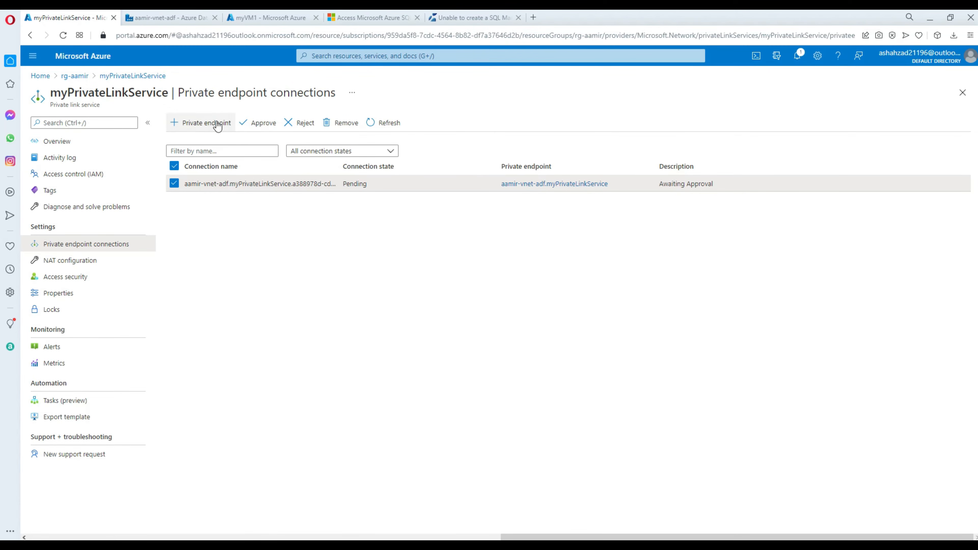
Approve the pending aamir-vnet-adf connection on myPrivateLinkService and confirm with Yes.
{"action": "left_click", "coordinate": [264, 124]}
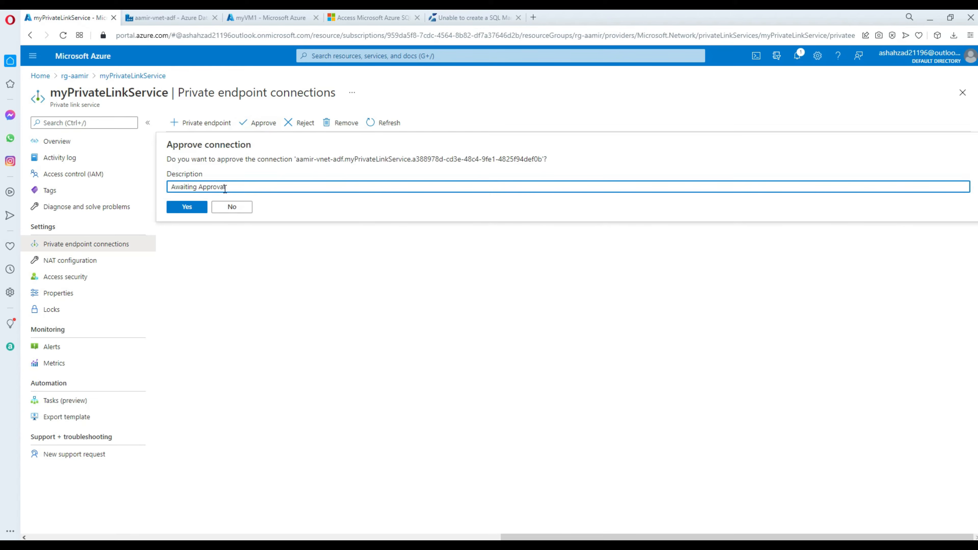
{"action": "left_click", "coordinate": [192, 208]}
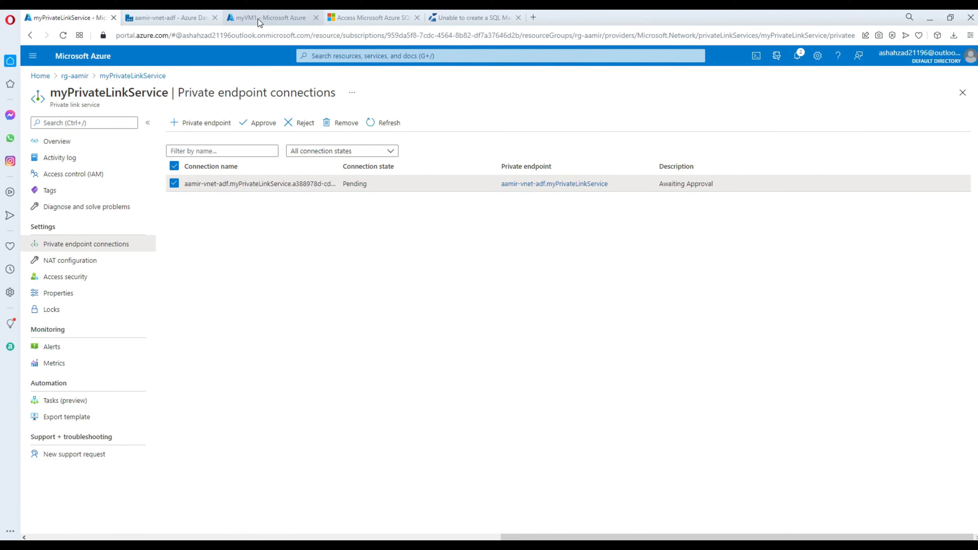
{"action": "left_click", "coordinate": [258, 19]}
{"action": "left_click", "coordinate": [193, 20]}
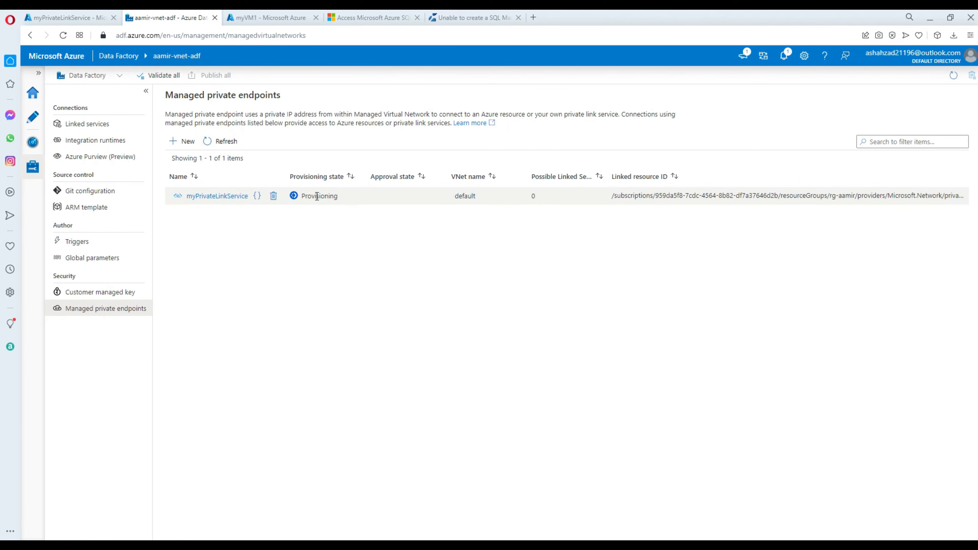
{"action": "left_click", "coordinate": [72, 17]}
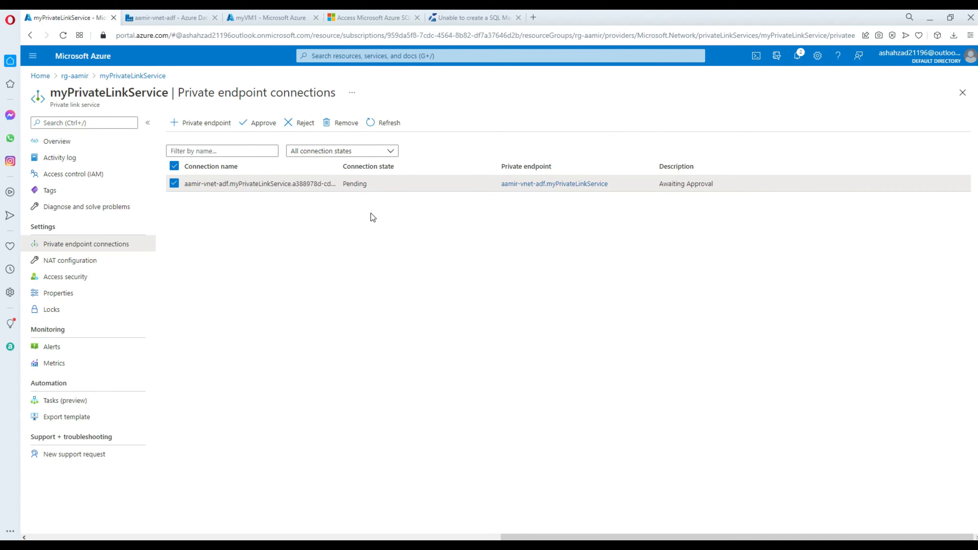
Confirm the approval succeeded in Notifications, then return to Data Factory's Managed private endpoints.
{"action": "left_click", "coordinate": [799, 55]}
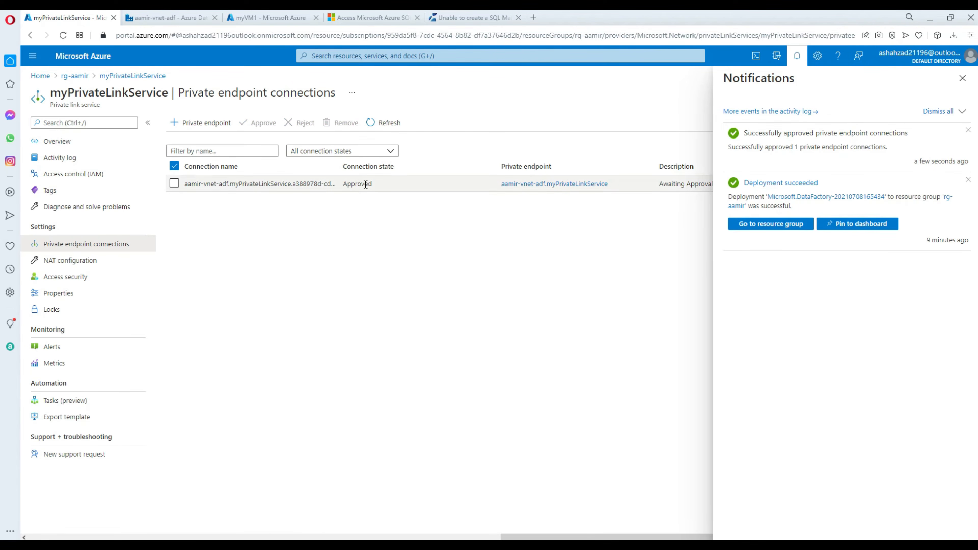
{"action": "left_click", "coordinate": [963, 83]}
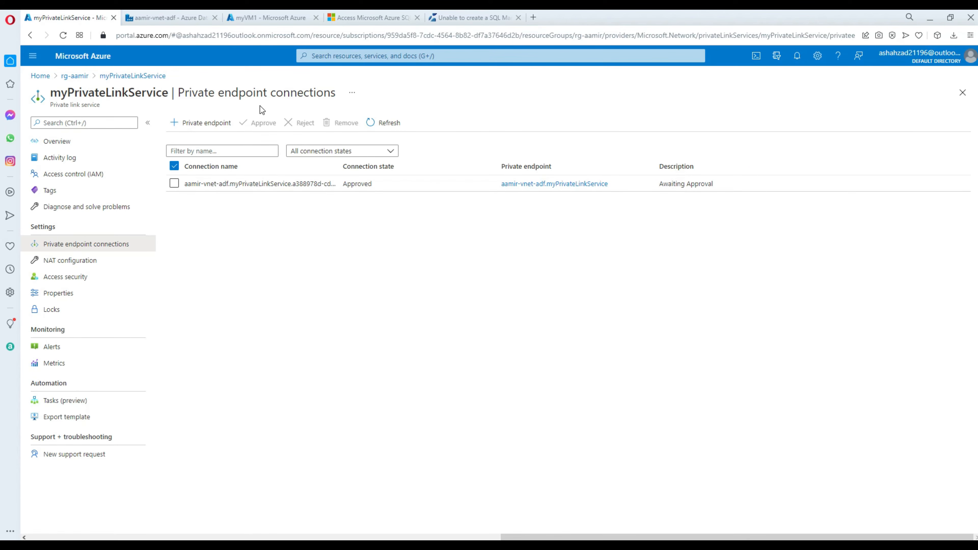
{"action": "left_click", "coordinate": [204, 17]}
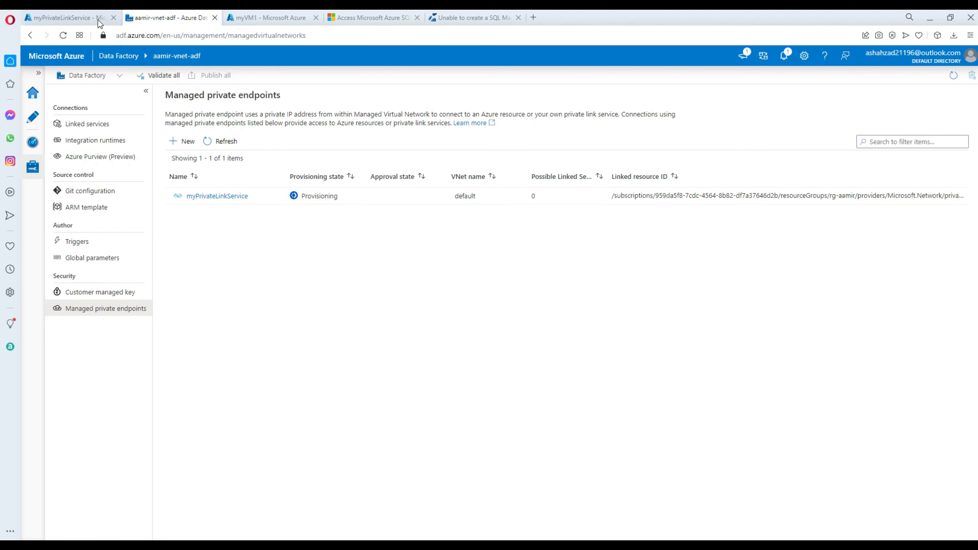
{"action": "left_click", "coordinate": [368, 20]}
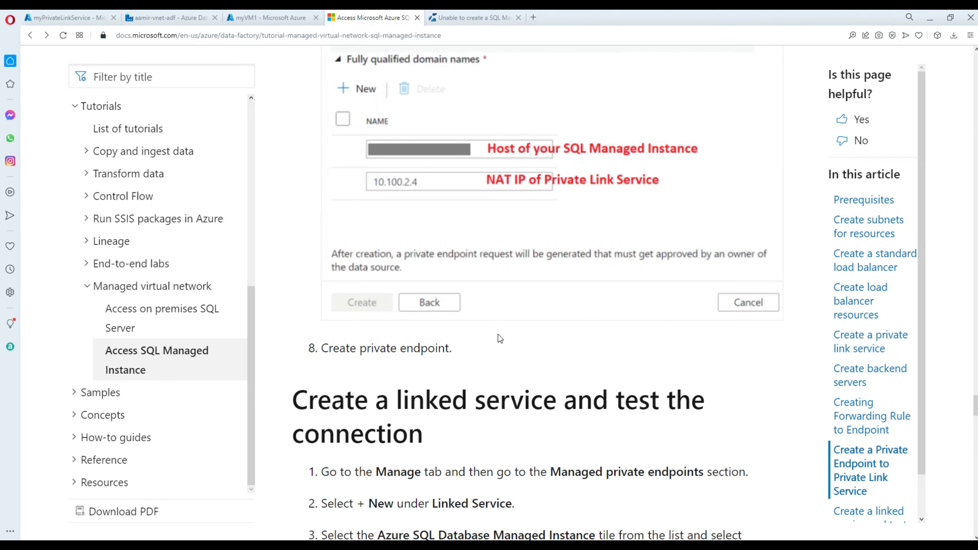
{"action": "scroll", "coordinate": [499, 335], "scroll_direction": "down", "scroll_amount": 5}
{"action": "scroll", "coordinate": [501, 323], "scroll_direction": "down", "scroll_amount": 1}
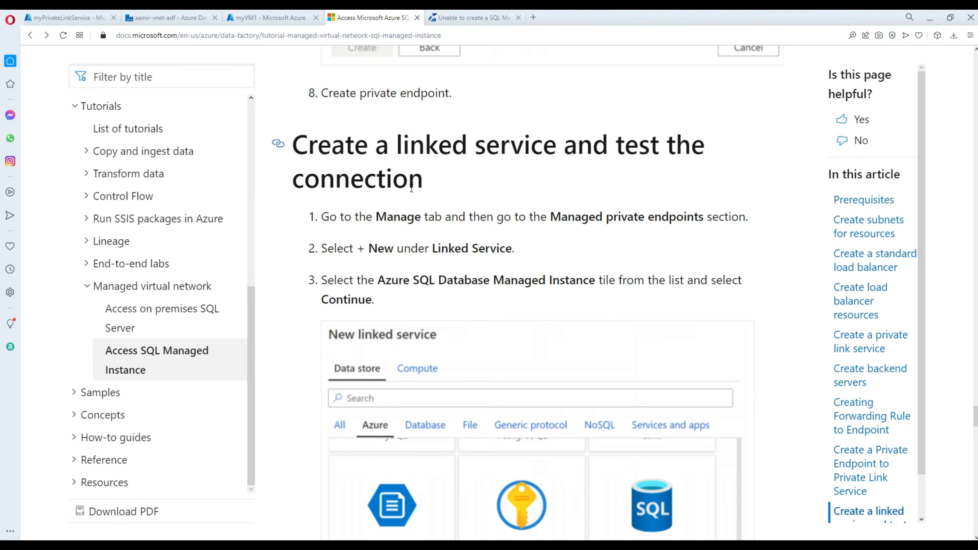
{"action": "scroll", "coordinate": [411, 188], "scroll_direction": "down", "scroll_amount": 1}
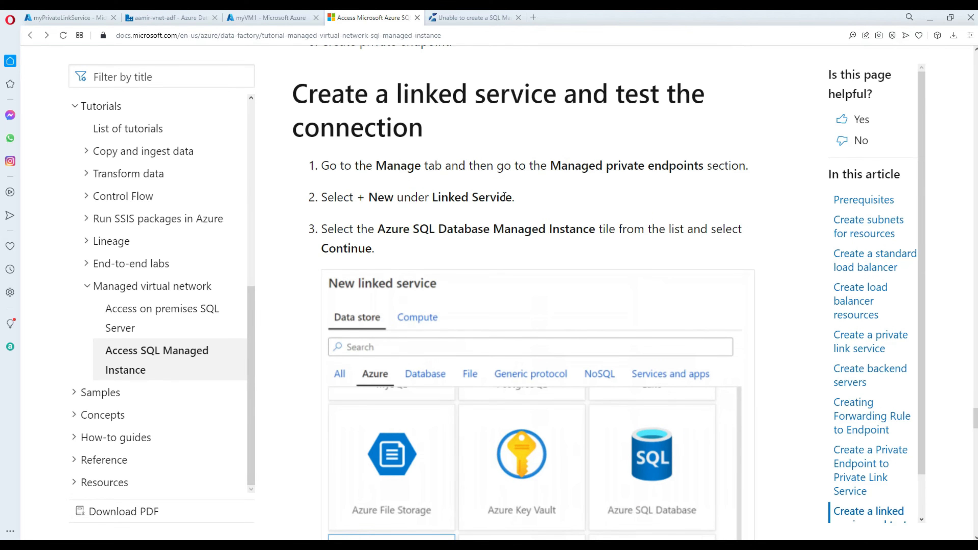
{"action": "scroll", "coordinate": [504, 195], "scroll_direction": "down", "scroll_amount": 5}
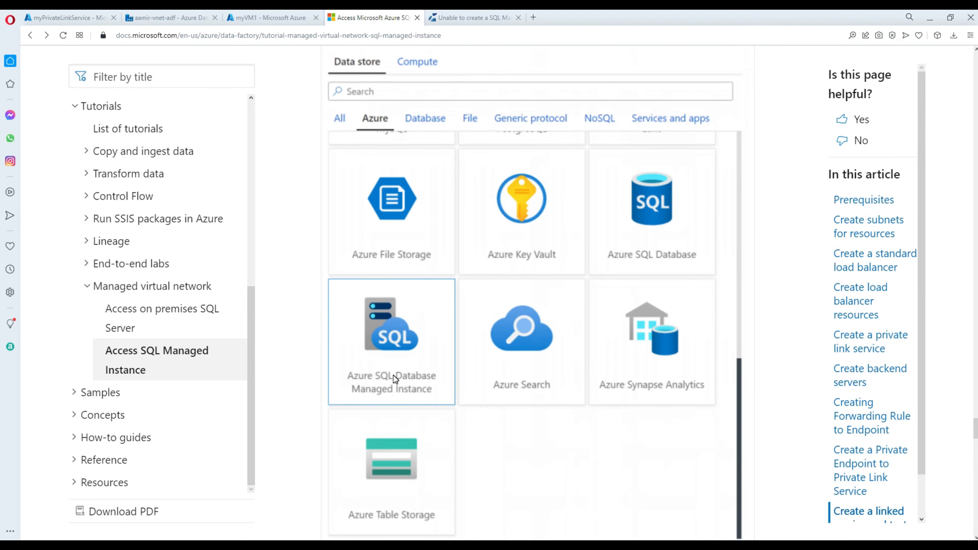
{"action": "scroll", "coordinate": [408, 360], "scroll_direction": "down", "scroll_amount": 9}
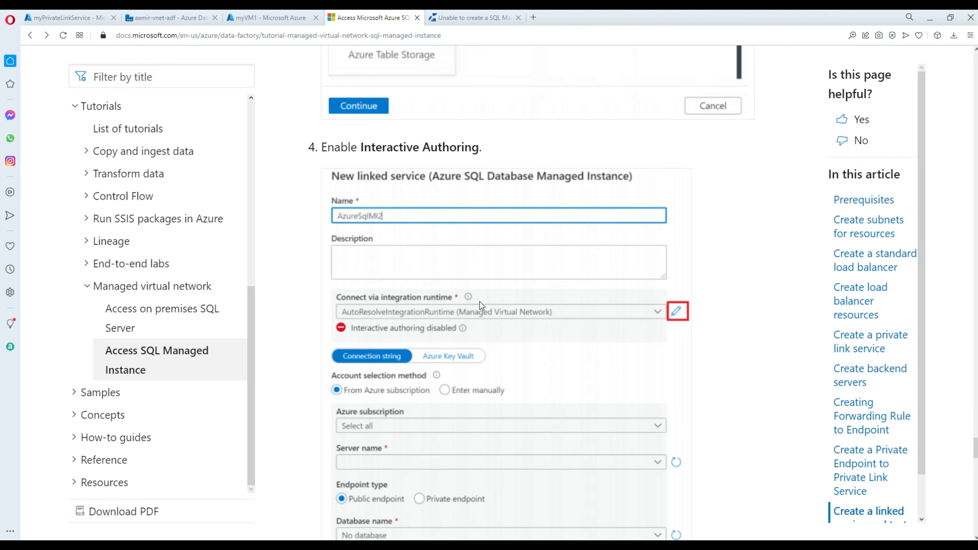
{"action": "scroll", "coordinate": [528, 321], "scroll_direction": "down", "scroll_amount": 1}
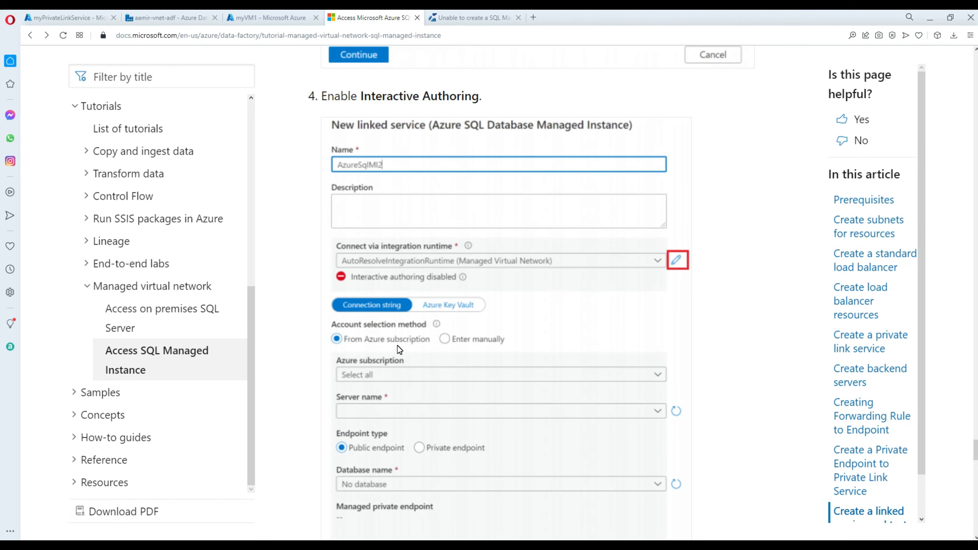
{"action": "scroll", "coordinate": [433, 349], "scroll_direction": "down", "scroll_amount": 4}
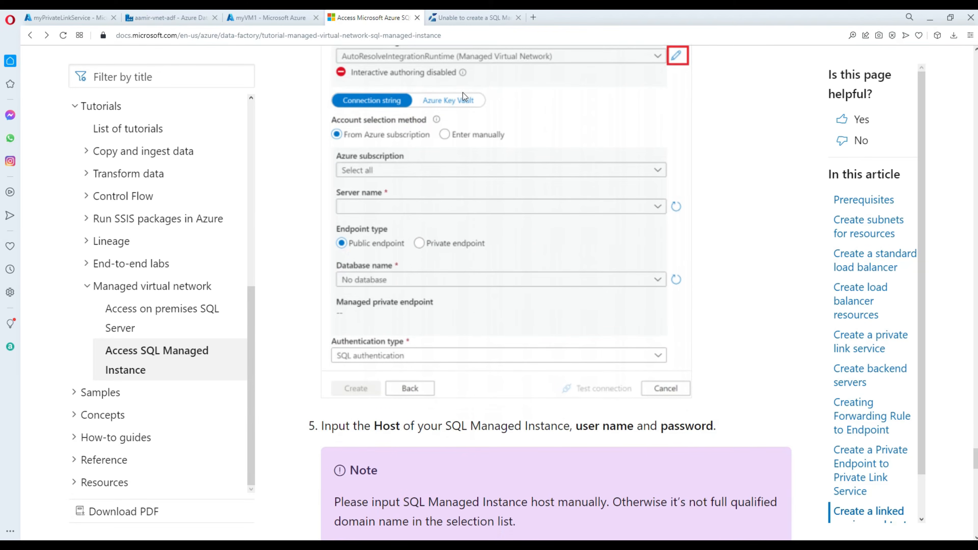
{"action": "scroll", "coordinate": [479, 249], "scroll_direction": "down", "scroll_amount": 5}
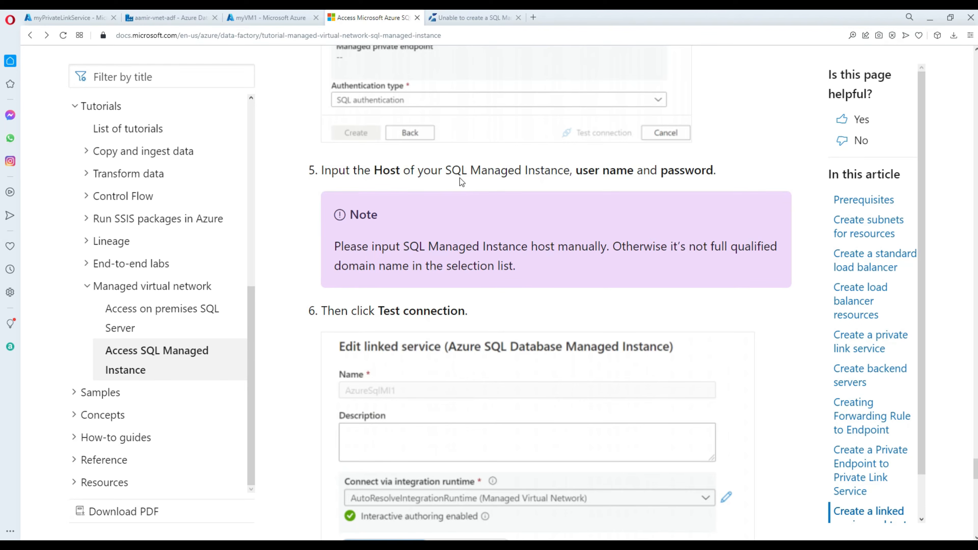
{"action": "scroll", "coordinate": [516, 180], "scroll_direction": "up", "scroll_amount": 4}
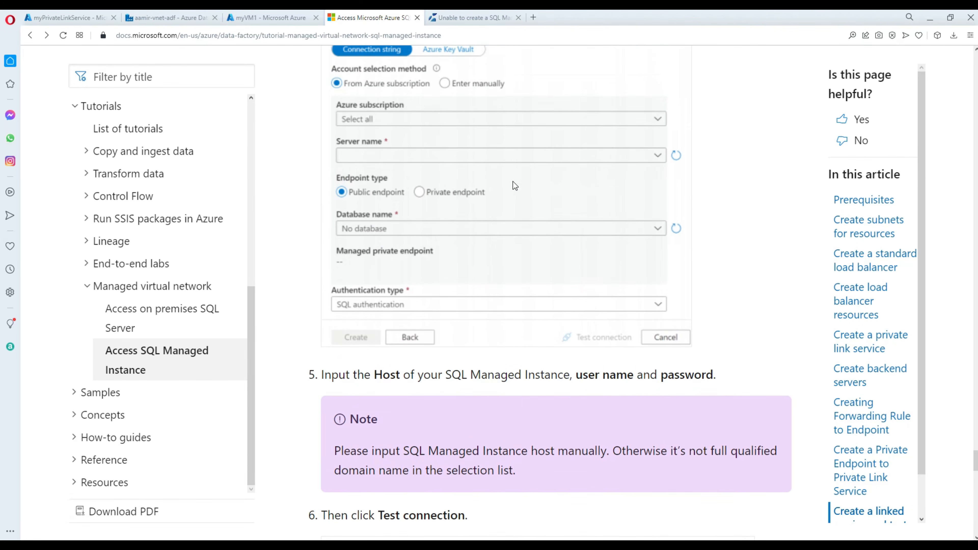
{"action": "scroll", "coordinate": [515, 179], "scroll_direction": "up", "scroll_amount": 1}
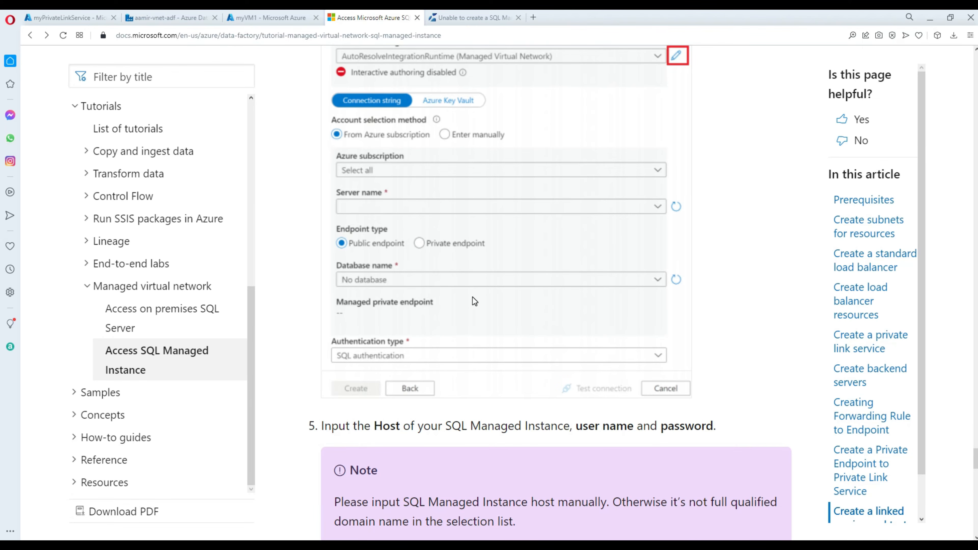
{"action": "scroll", "coordinate": [475, 301], "scroll_direction": "down", "scroll_amount": 9}
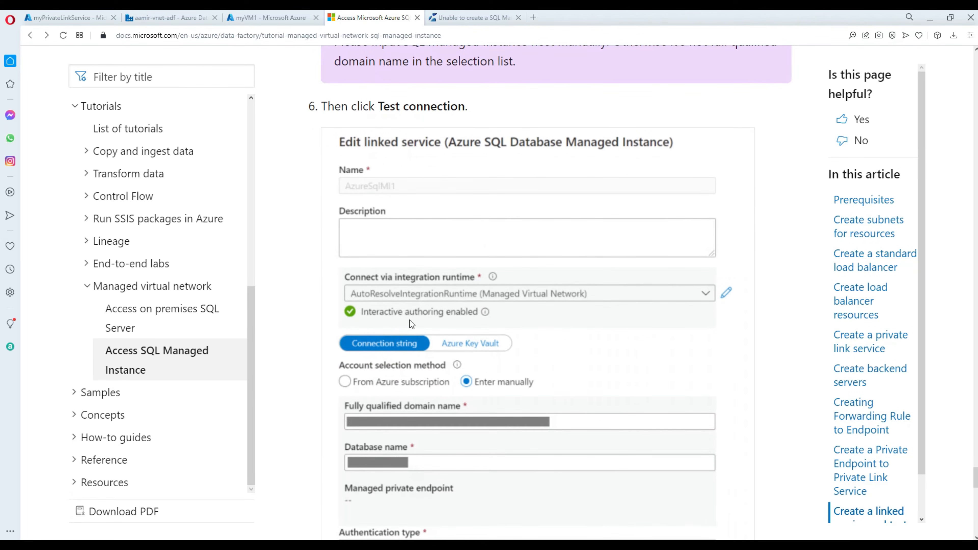
{"action": "scroll", "coordinate": [444, 310], "scroll_direction": "down", "scroll_amount": 5}
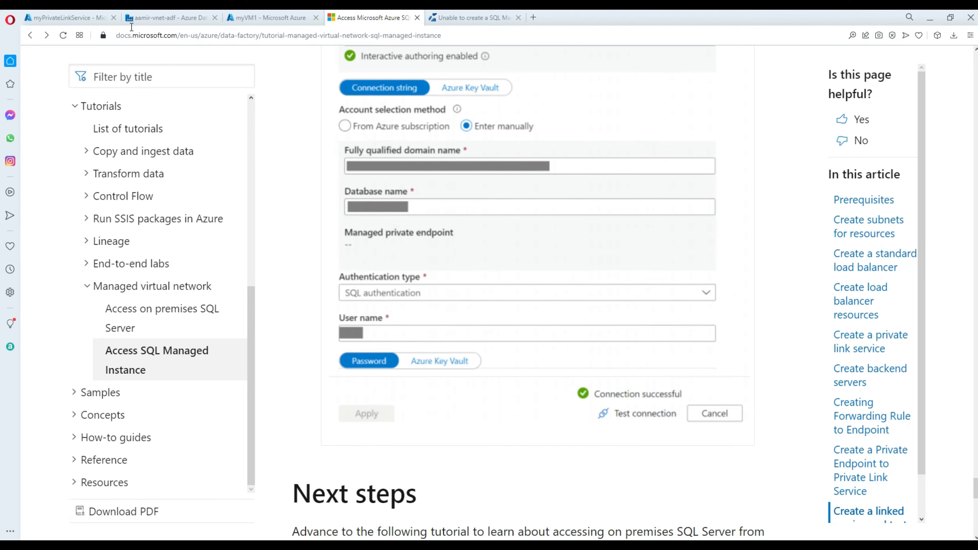
{"action": "left_click", "coordinate": [69, 17]}
{"action": "left_click", "coordinate": [172, 18]}
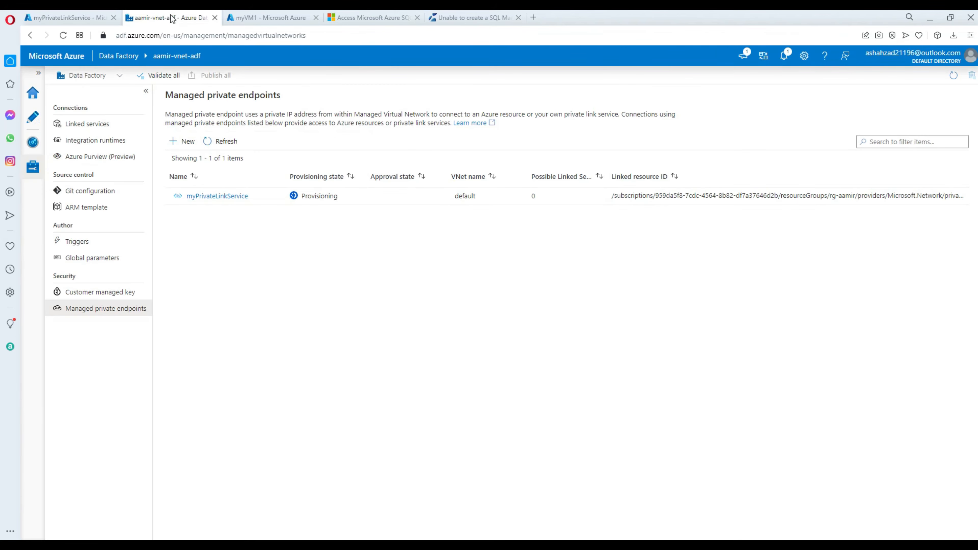
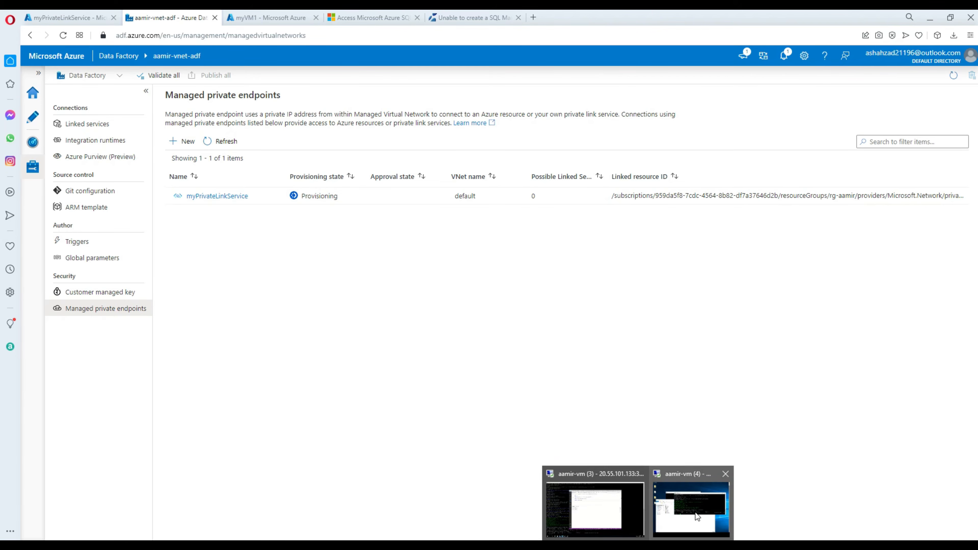
Close both PuTTY terminal sessions on the remote VM and maximize the remote desktop.
{"action": "left_click", "coordinate": [692, 517]}
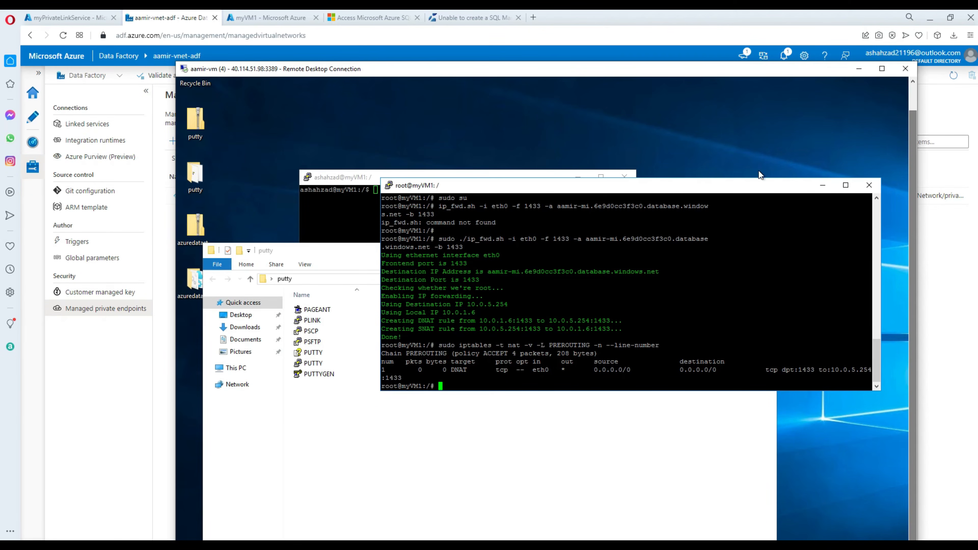
{"action": "left_click", "coordinate": [823, 185]}
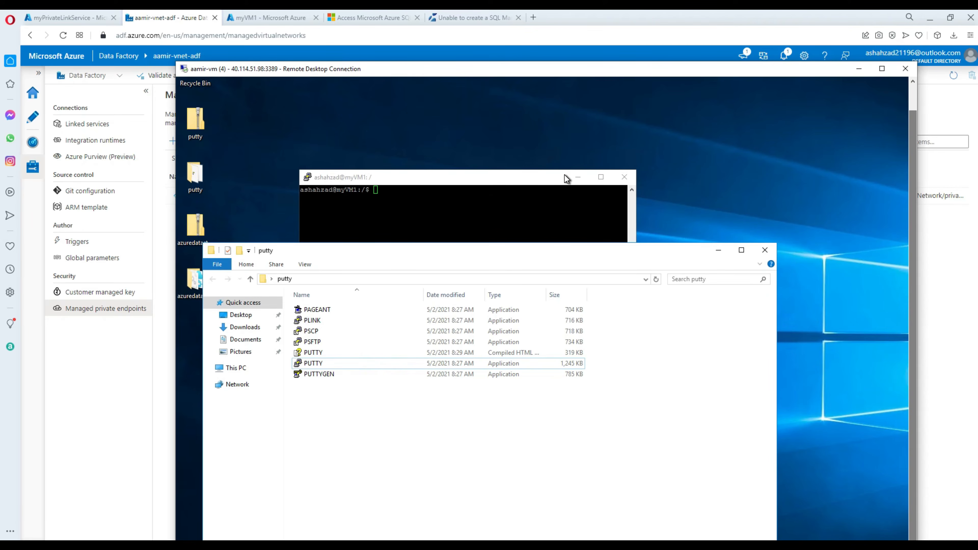
{"action": "left_click", "coordinate": [542, 179]}
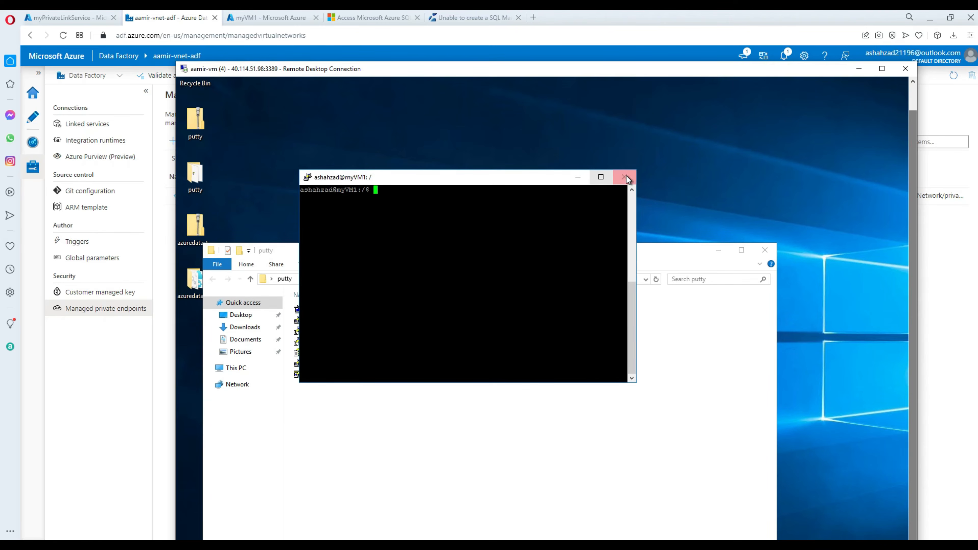
{"action": "left_click", "coordinate": [624, 177]}
{"action": "left_click", "coordinate": [680, 360]}
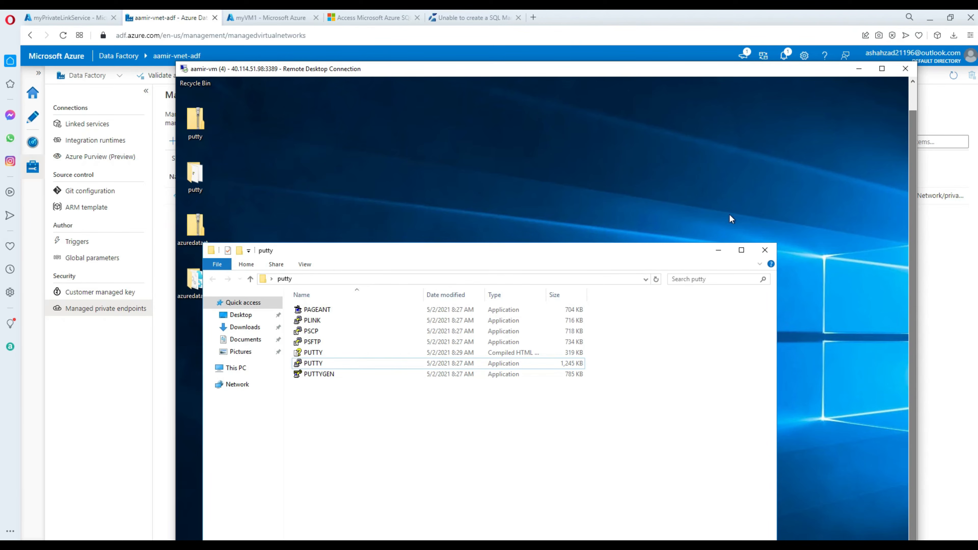
{"action": "left_click", "coordinate": [882, 69]}
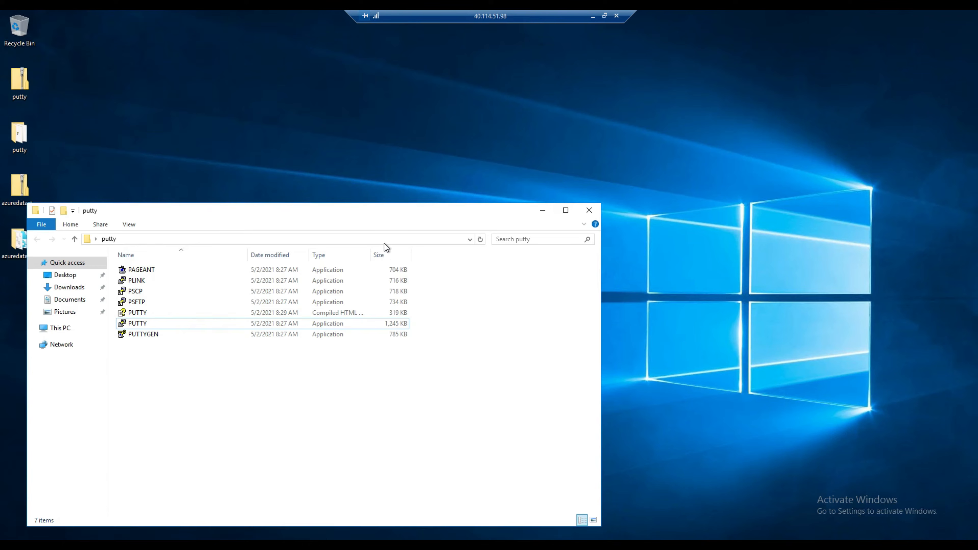
{"action": "left_click", "coordinate": [541, 209]}
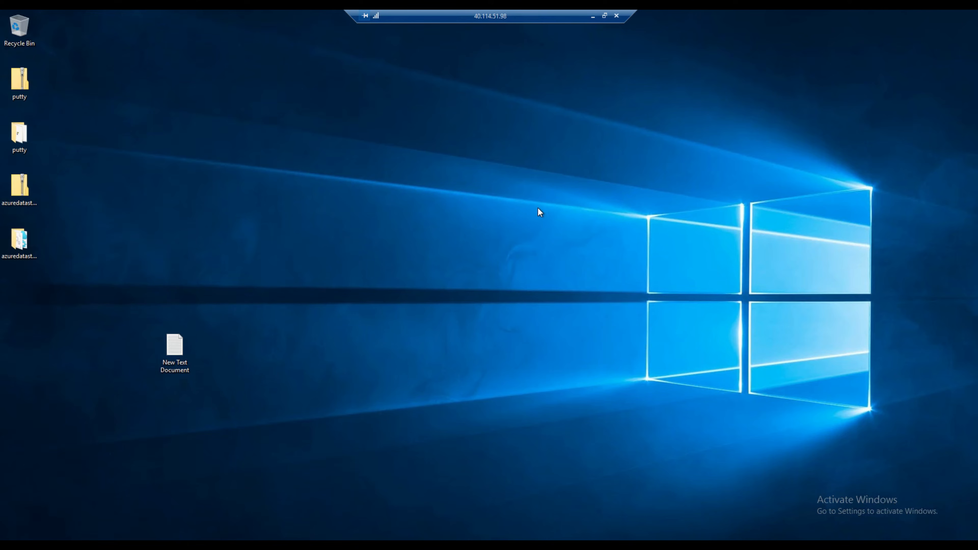
Launch azuredatastudio.exe from the azuredatastudio-windows-1.30.0 folder and start a new server connection.
{"action": "double_click", "coordinate": [23, 240]}
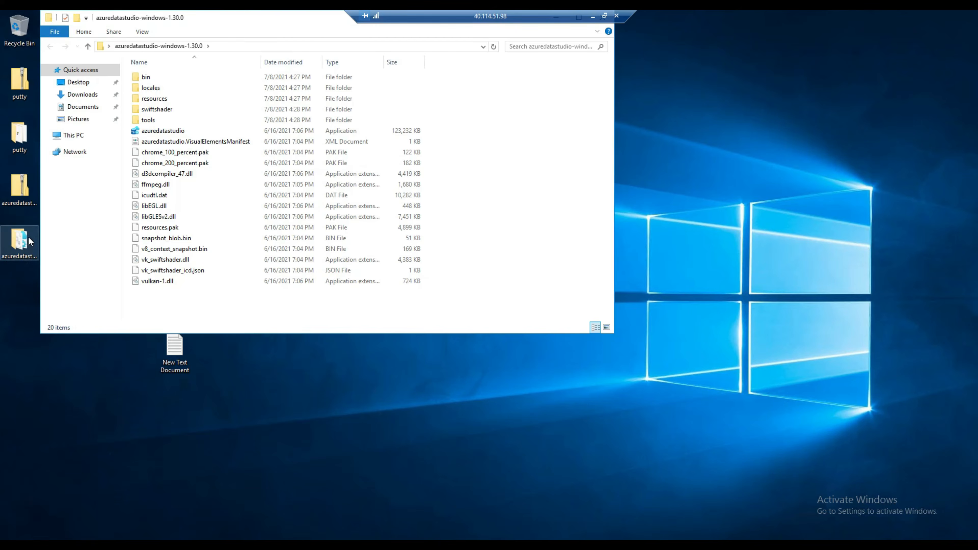
{"action": "double_click", "coordinate": [173, 130]}
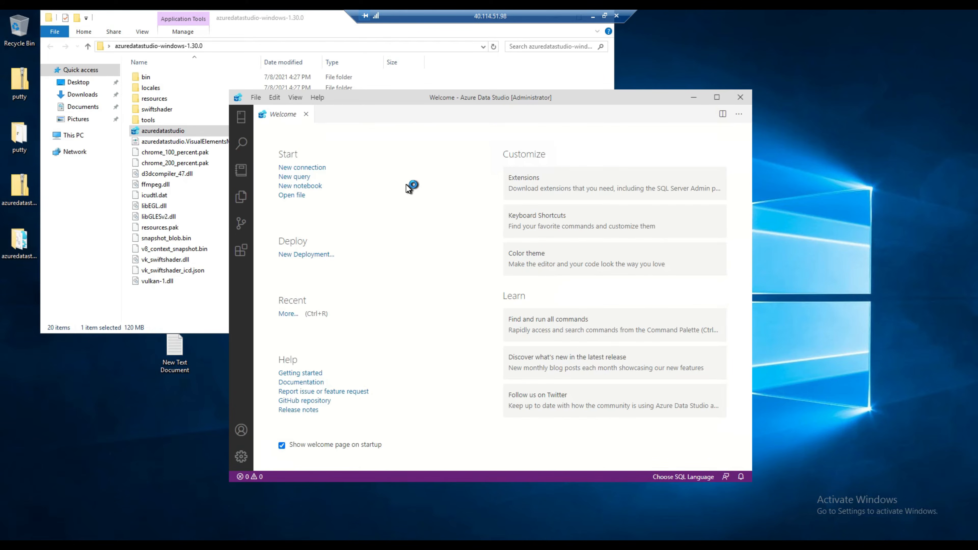
{"action": "left_click", "coordinate": [311, 168]}
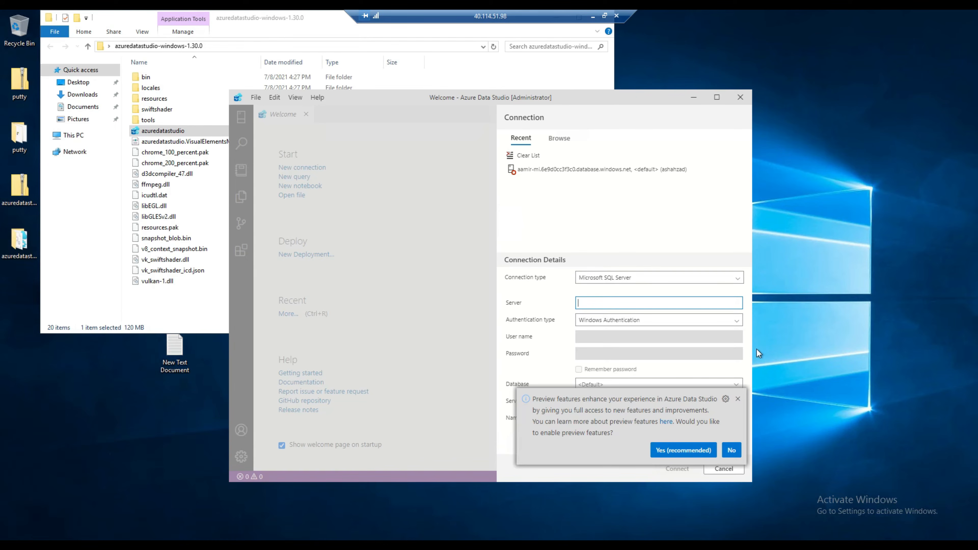
{"action": "left_click", "coordinate": [738, 399]}
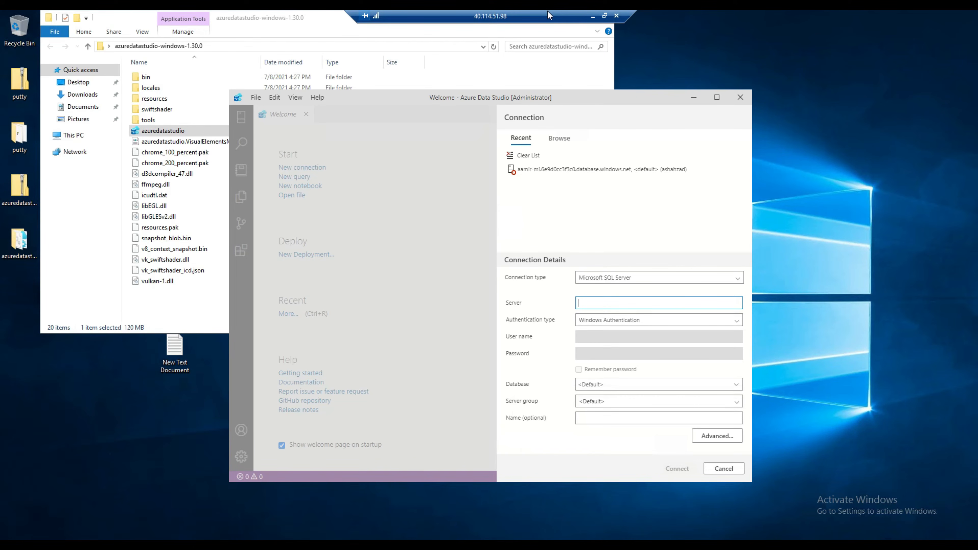
{"action": "left_click", "coordinate": [604, 15]}
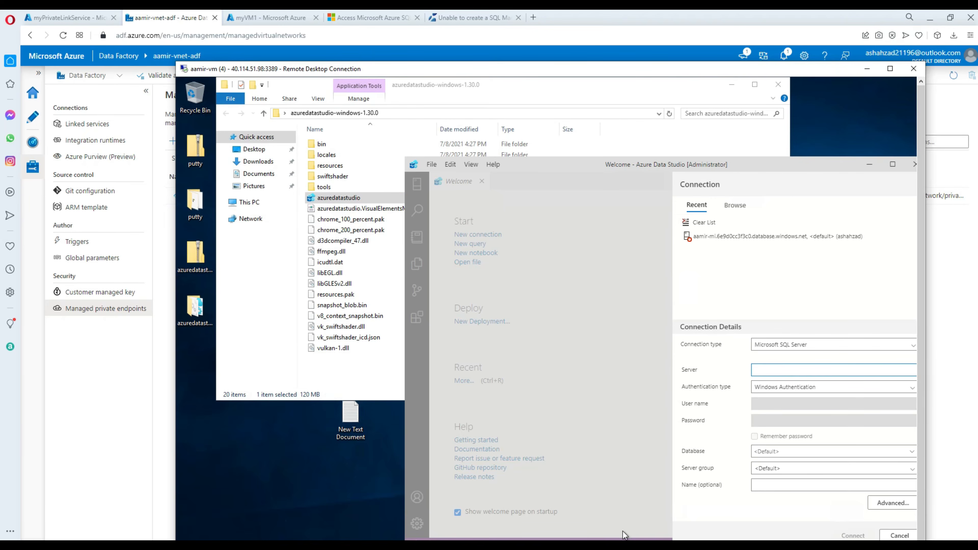
Open aamir-mi from the portal Home's recent resources and copy its Host name.
{"action": "mouse_move", "coordinate": [626, 539]}
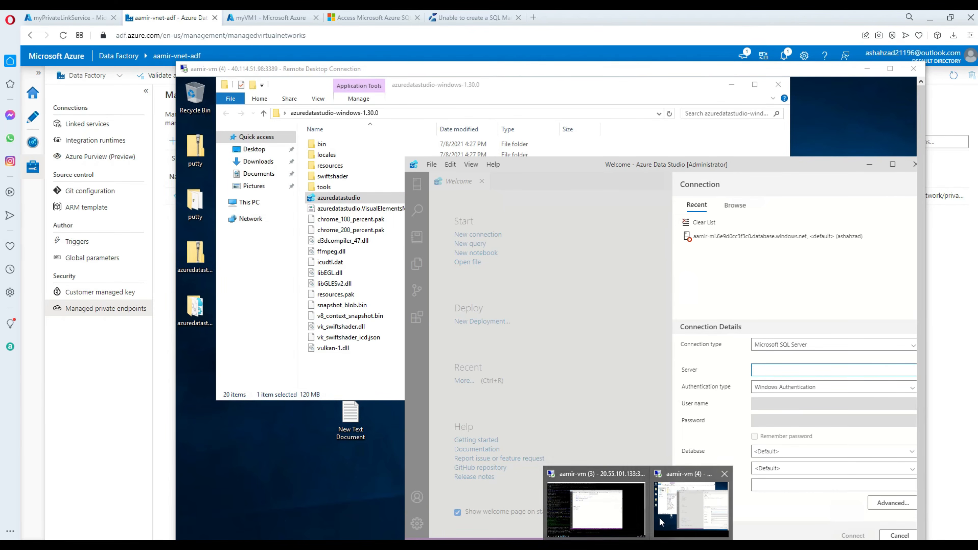
{"action": "left_click", "coordinate": [692, 506]}
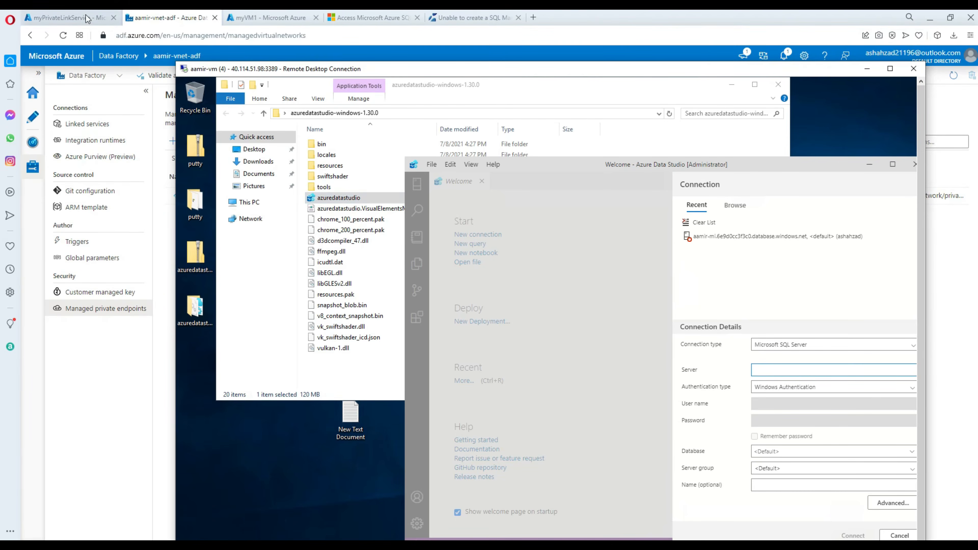
{"action": "left_click", "coordinate": [65, 17]}
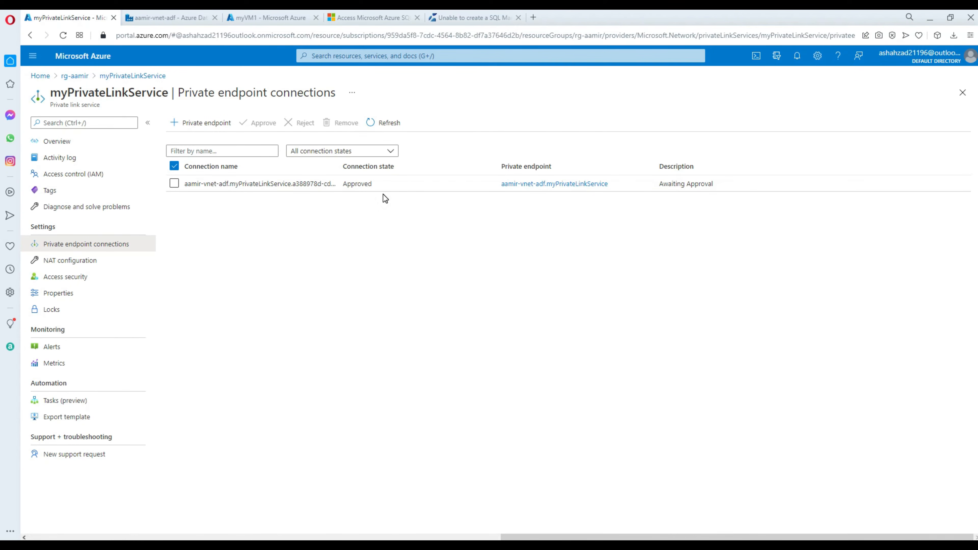
{"action": "left_click", "coordinate": [41, 76]}
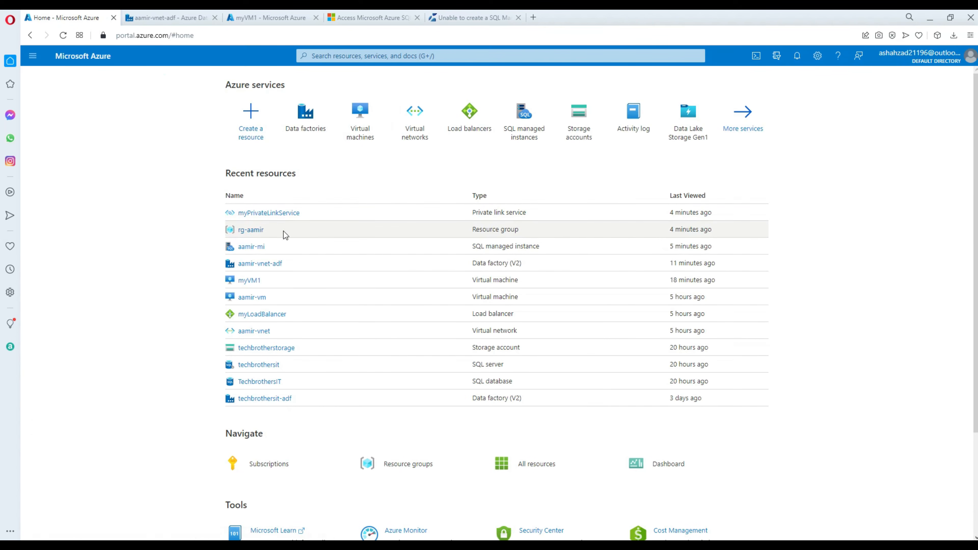
{"action": "left_click", "coordinate": [261, 247]}
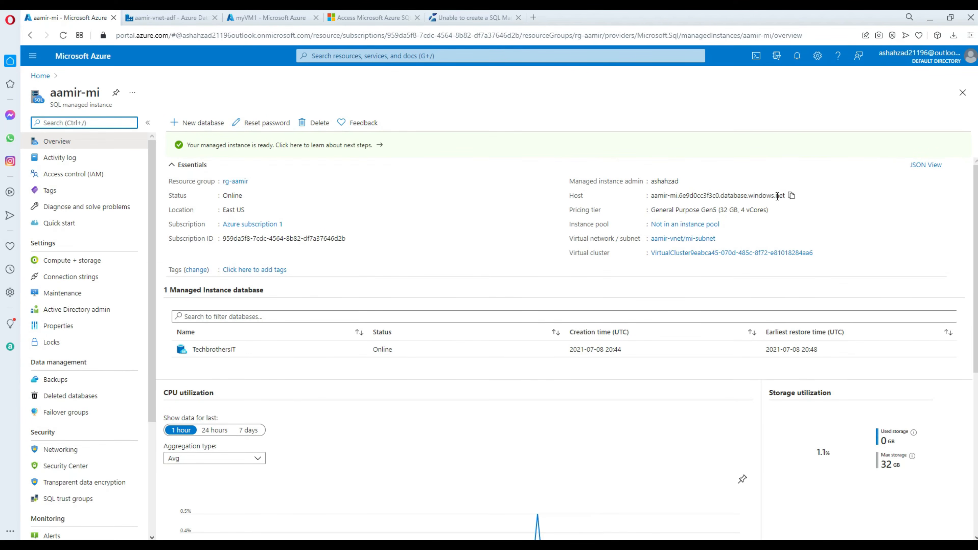
{"action": "left_click", "coordinate": [791, 195]}
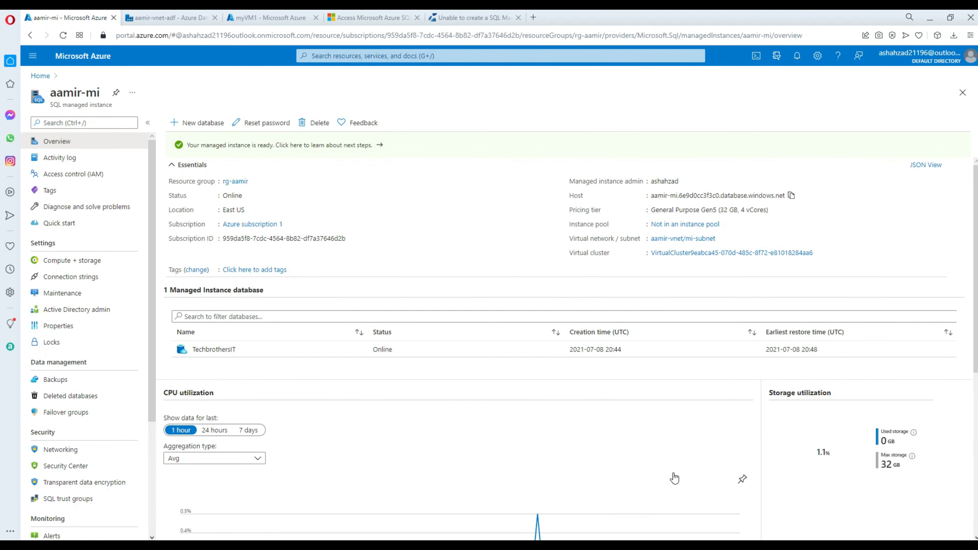
Connect to the pasted aamir-mi host using SQL Login with the login user name and password.
{"action": "mouse_move", "coordinate": [639, 546]}
{"action": "left_click", "coordinate": [691, 514]}
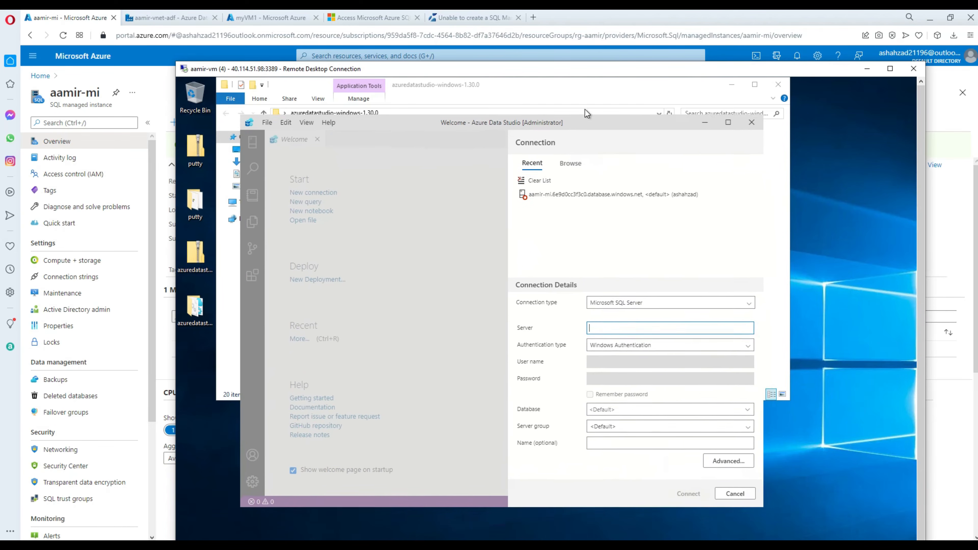
{"action": "left_click_drag", "start_coordinate": [580, 121], "coordinate": [585, 109]}
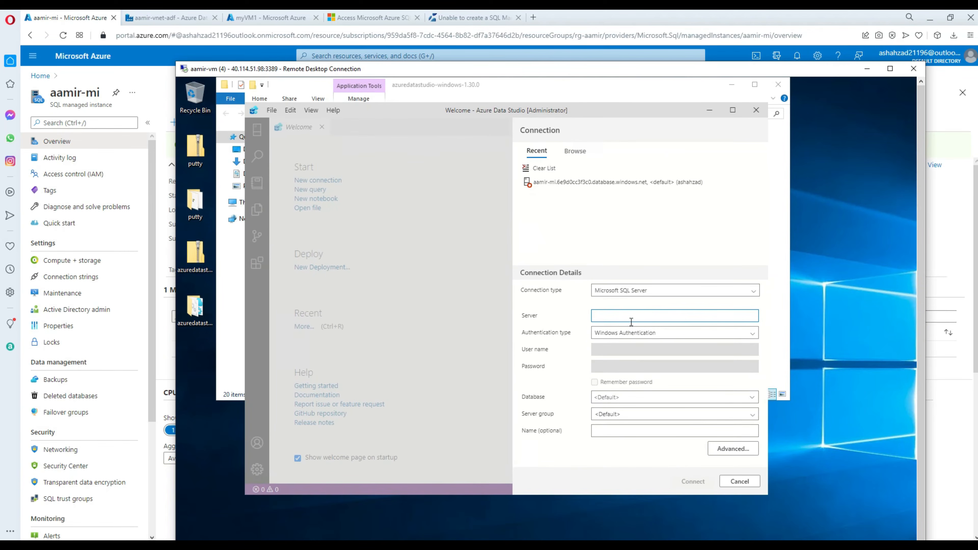
{"action": "key", "text": "ctrl+v"}
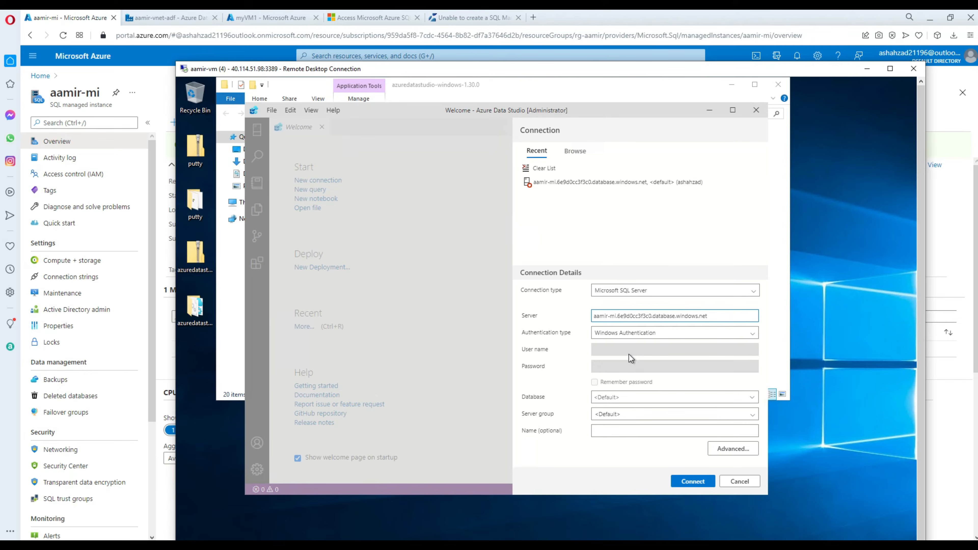
{"action": "left_click", "coordinate": [628, 332]}
{"action": "left_click", "coordinate": [633, 342]}
{"action": "left_click", "coordinate": [643, 348]}
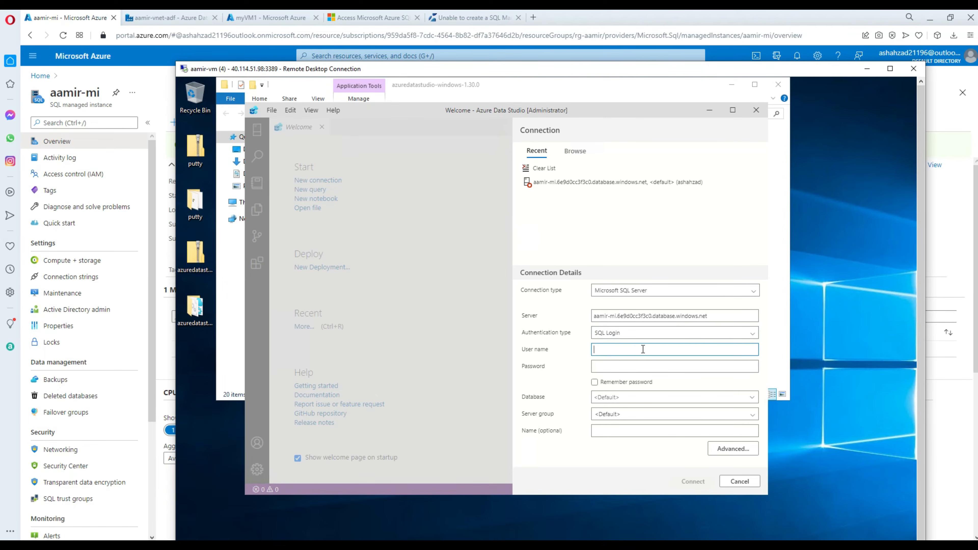
{"action": "type", "text": "ashahzad"}
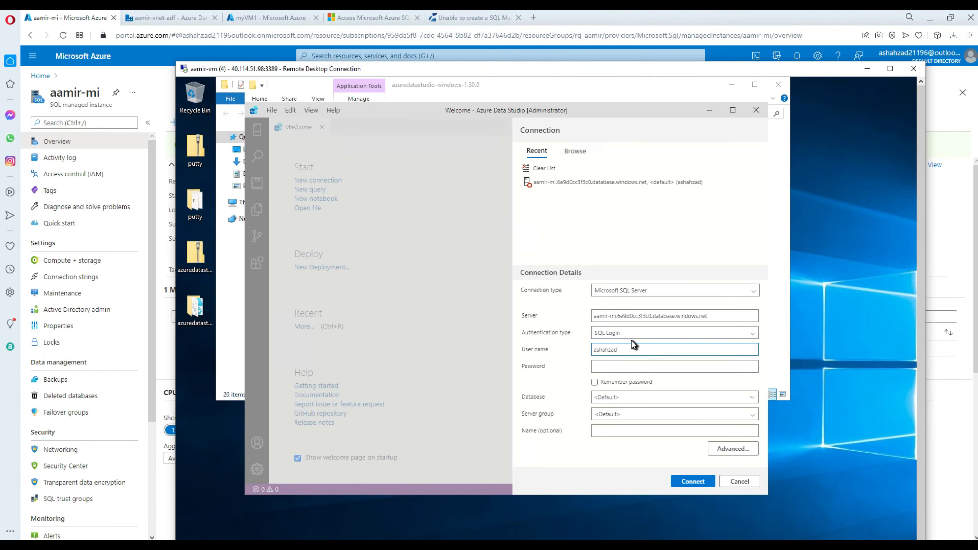
{"action": "key", "text": "Tab"}
{"action": "type", "text": "****"}
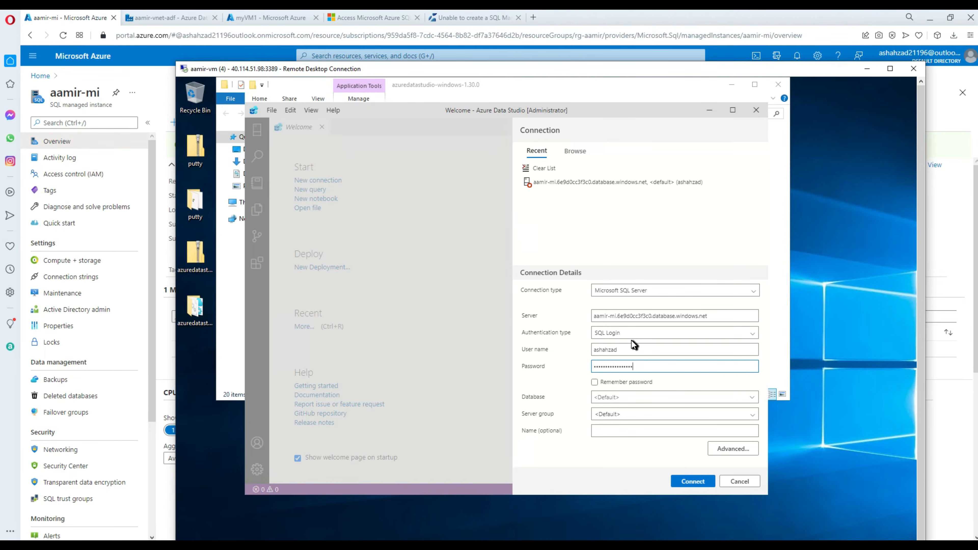
{"action": "key", "text": "Return"}
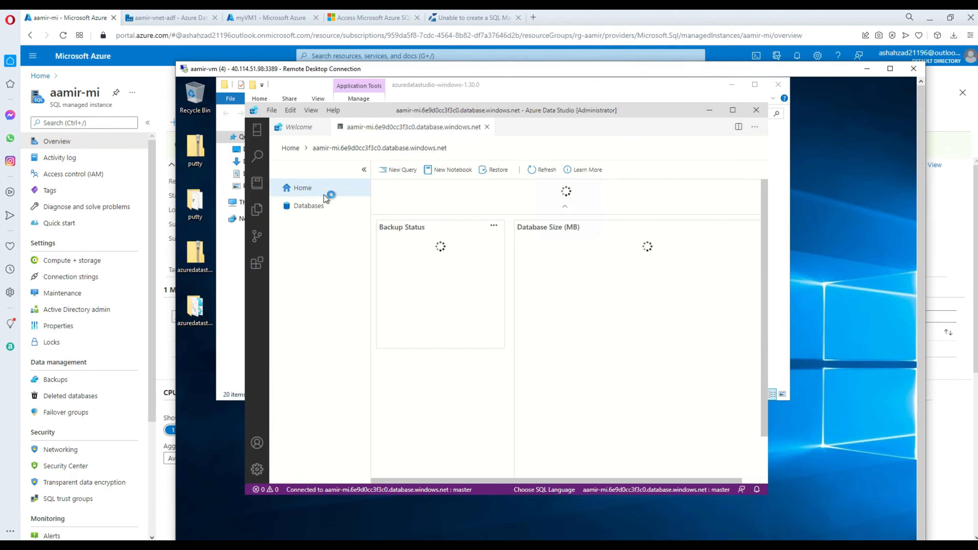
Check the server's databases for TechbrothersIT, then open a new blank query editor.
{"action": "left_click", "coordinate": [309, 208]}
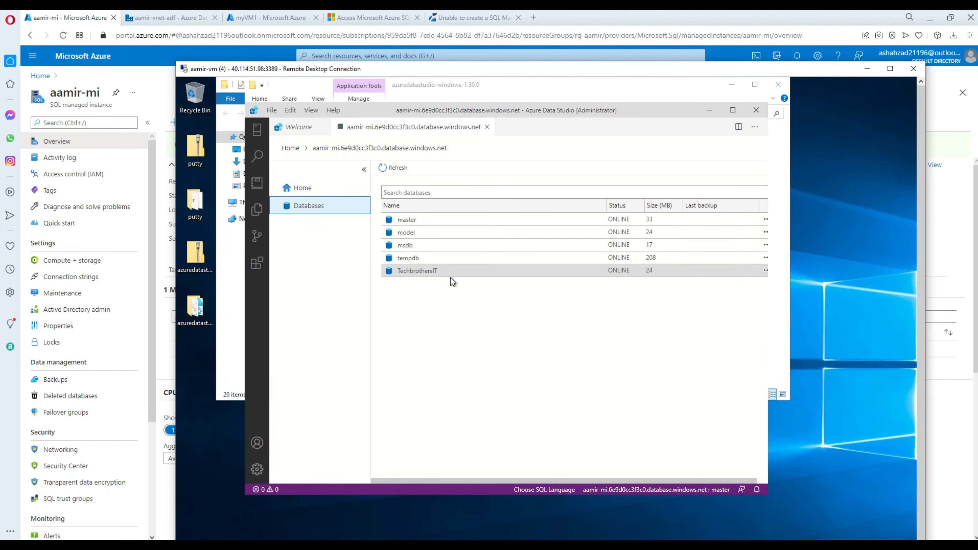
{"action": "left_click", "coordinate": [427, 270]}
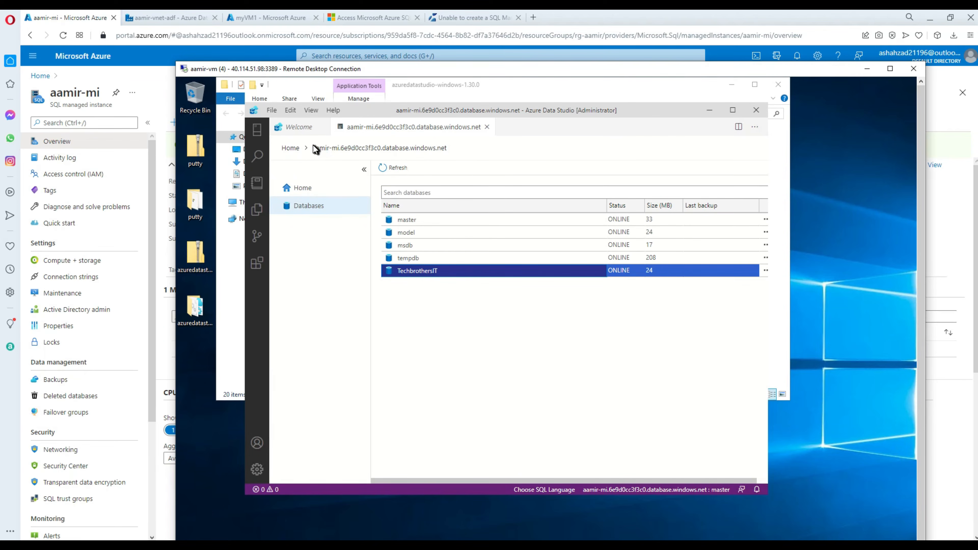
{"action": "left_click", "coordinate": [297, 192]}
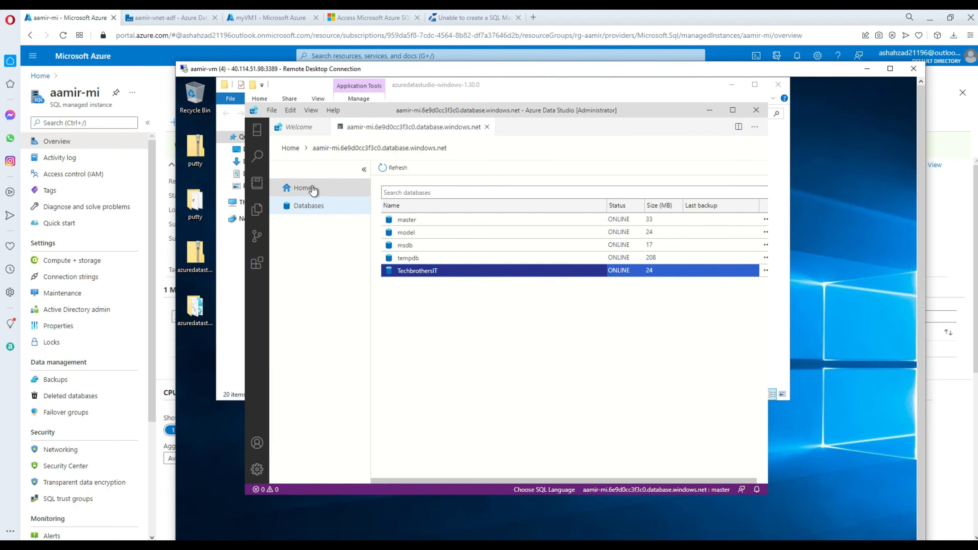
{"action": "left_click", "coordinate": [400, 170]}
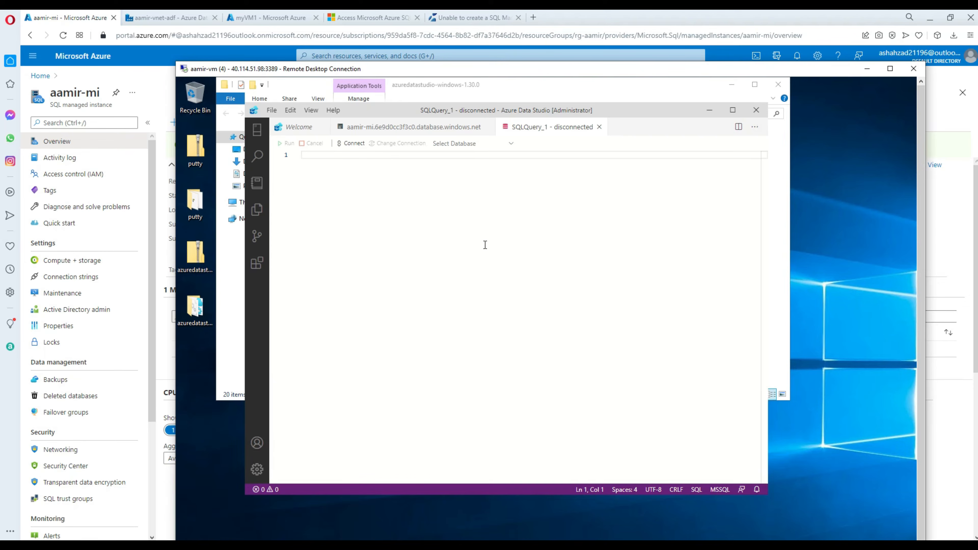
Write a script using TechbrothersIT that creates dbo.dest(id int, name(100)) and run it.
{"action": "type", "text": "use TechbrothersIT"}
{"action": "key", "text": "Return"}
{"action": "type", "text": "g"}
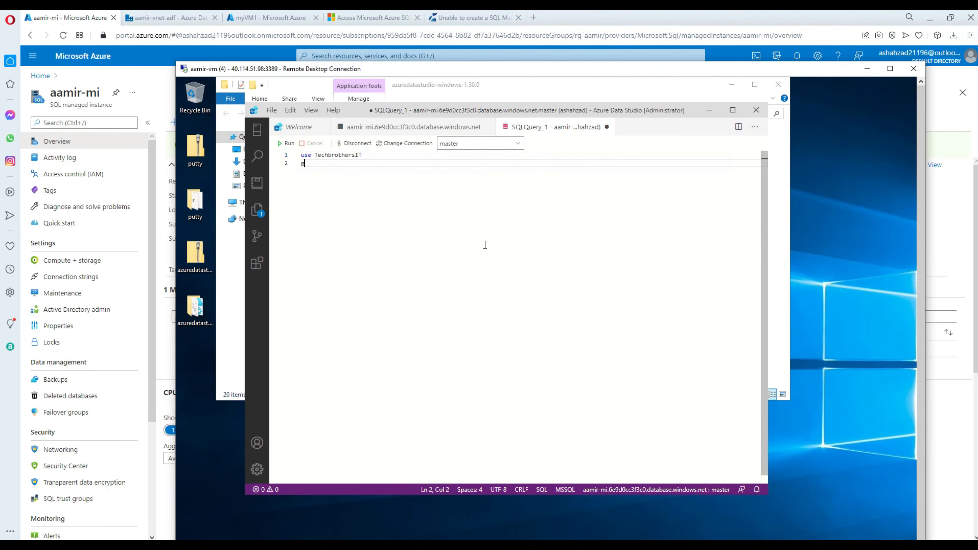
{"action": "type", "text": "o"}
{"action": "key", "text": "Return"}
{"action": "type", "text": "create t"}
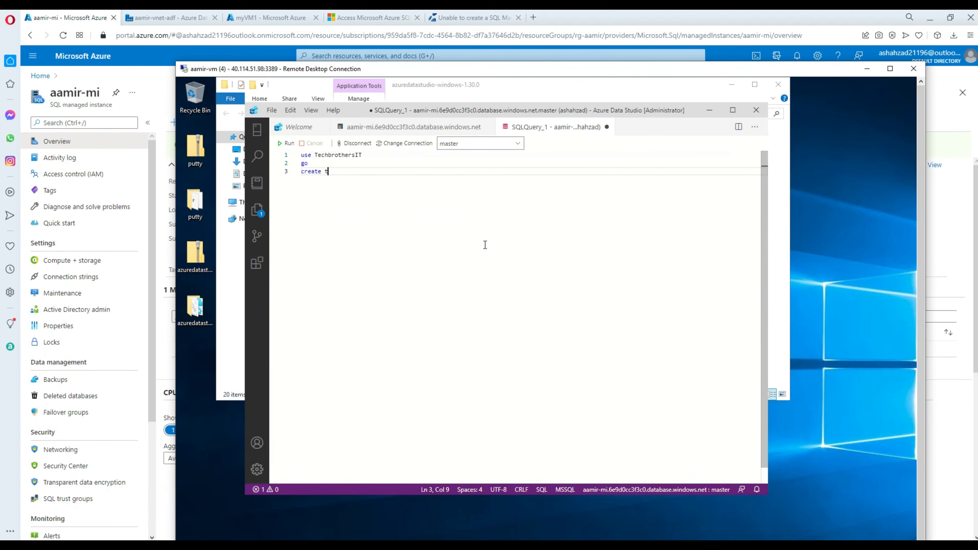
{"action": "type", "text": "able dbo.dest"}
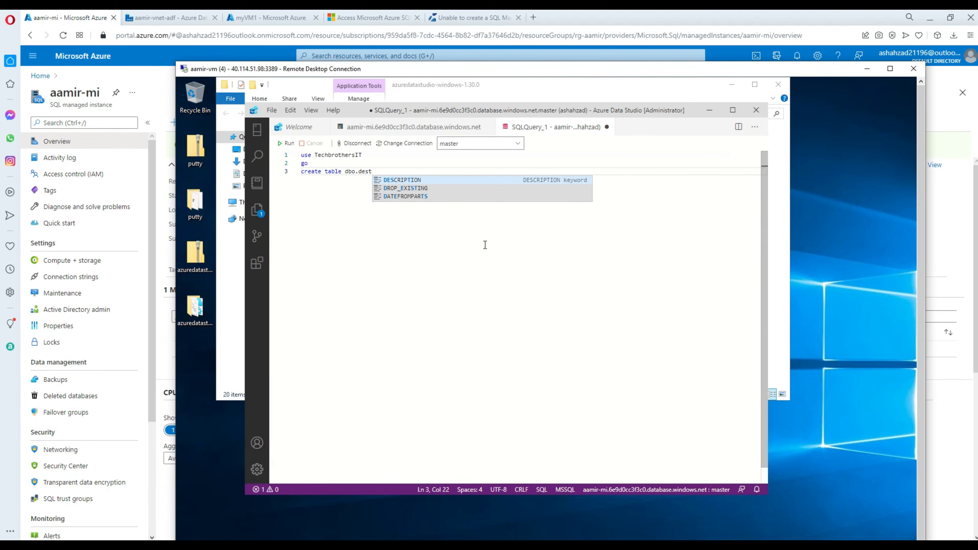
{"action": "type", "text": "(id int, name"}
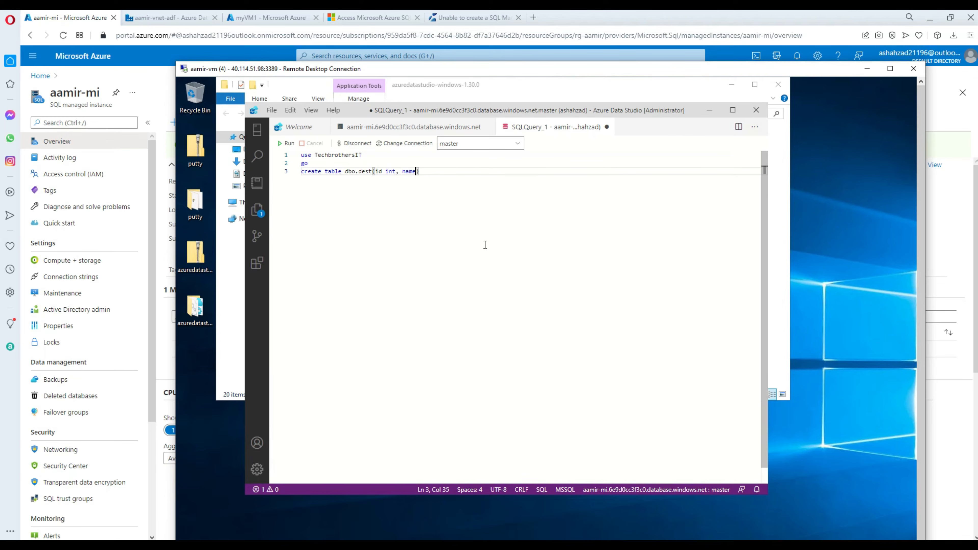
{"action": "type", "text": "(100"}
{"action": "key", "text": "End"}
{"action": "left_click", "coordinate": [291, 146]}
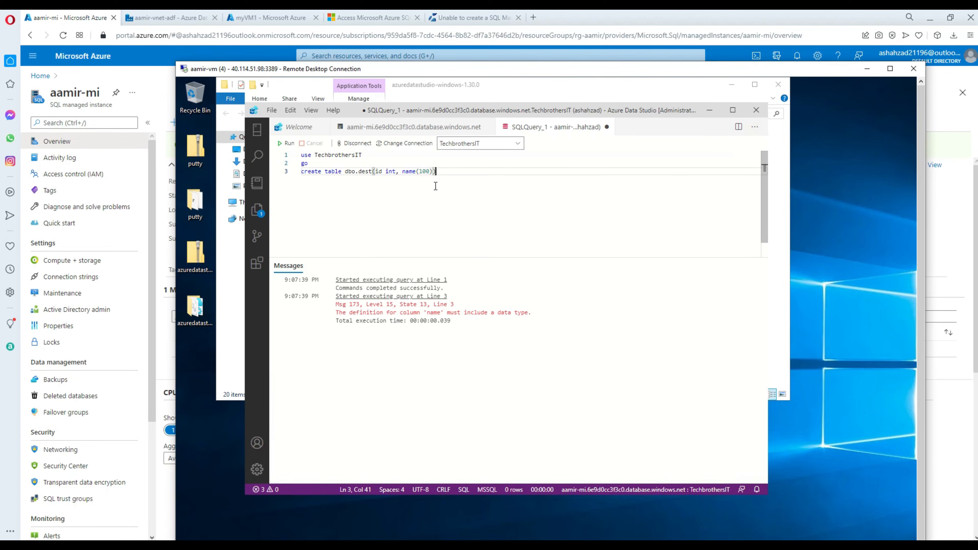
Correct the name column to varchar(100) and rerun all three script lines.
{"action": "left_click", "coordinate": [417, 173]}
{"action": "type", "text": "varchar"}
{"action": "left_click_drag", "start_coordinate": [484, 172], "coordinate": [301, 154]}
{"action": "left_click", "coordinate": [288, 146]}
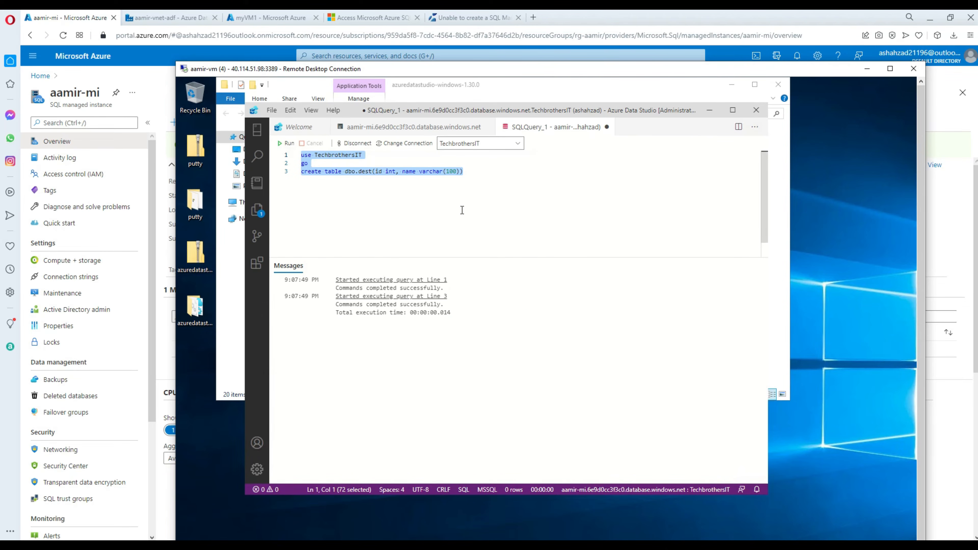
{"action": "left_click", "coordinate": [371, 186]}
{"action": "left_click", "coordinate": [362, 172]}
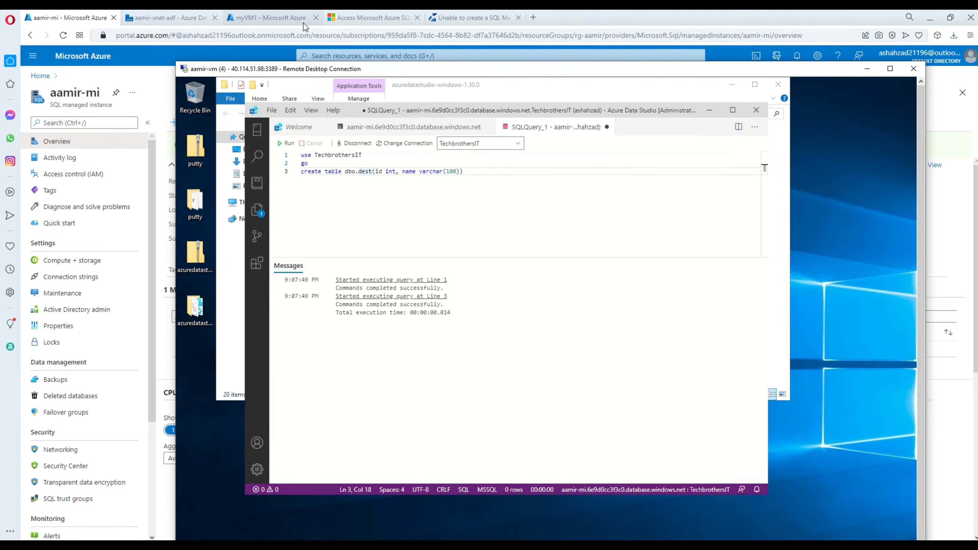
In aamir-vnet-adf, refresh Managed private endpoints to confirm myPrivateLinkService is Approved, then open Linked services.
{"action": "left_click", "coordinate": [250, 17]}
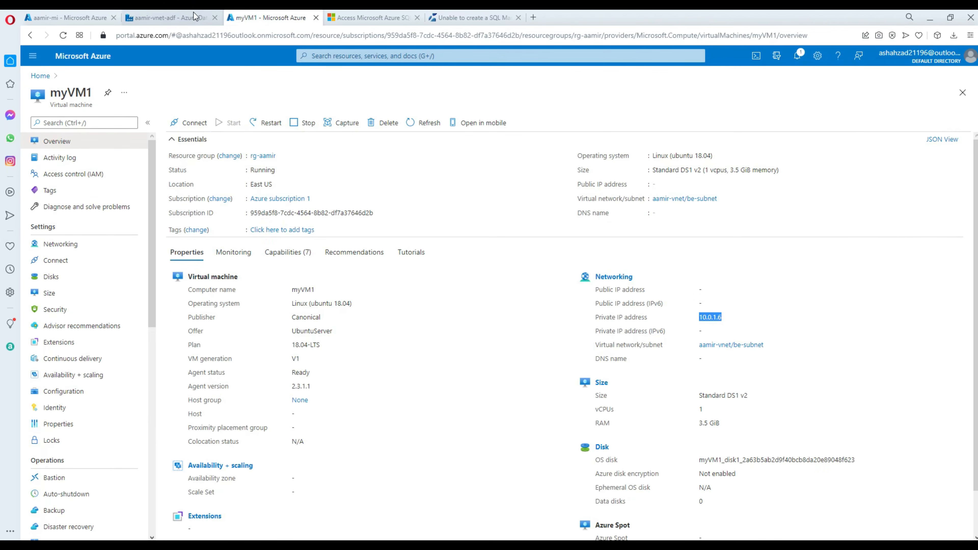
{"action": "left_click", "coordinate": [169, 17]}
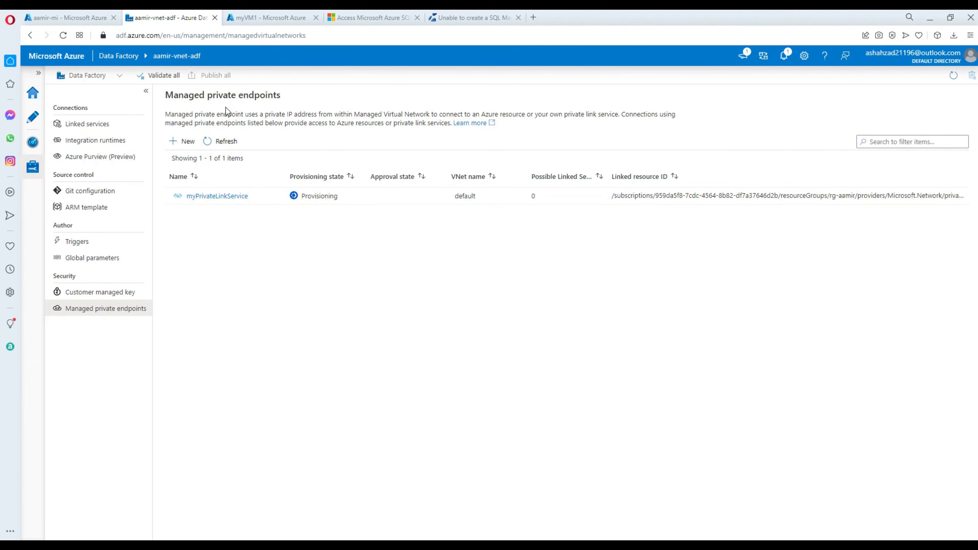
{"action": "left_click", "coordinate": [116, 299]}
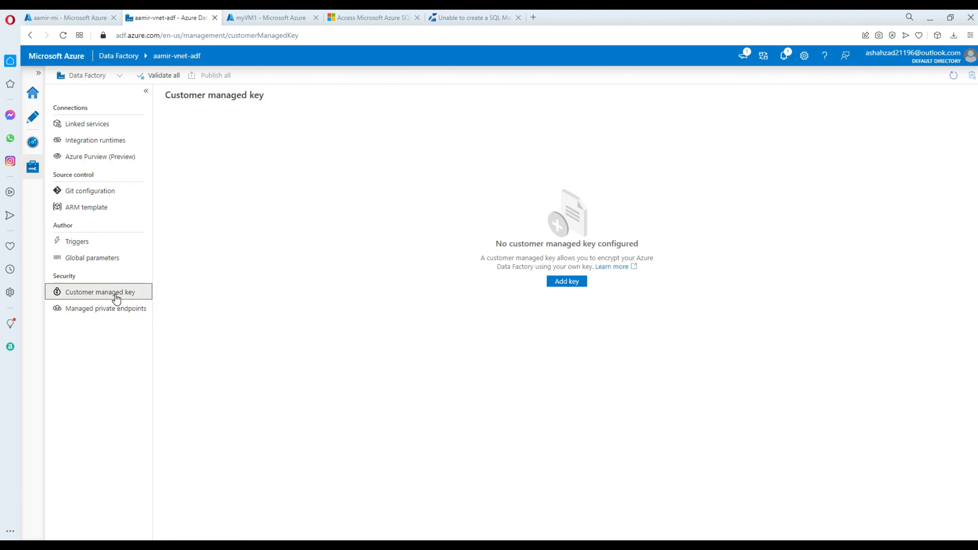
{"action": "left_click", "coordinate": [115, 312]}
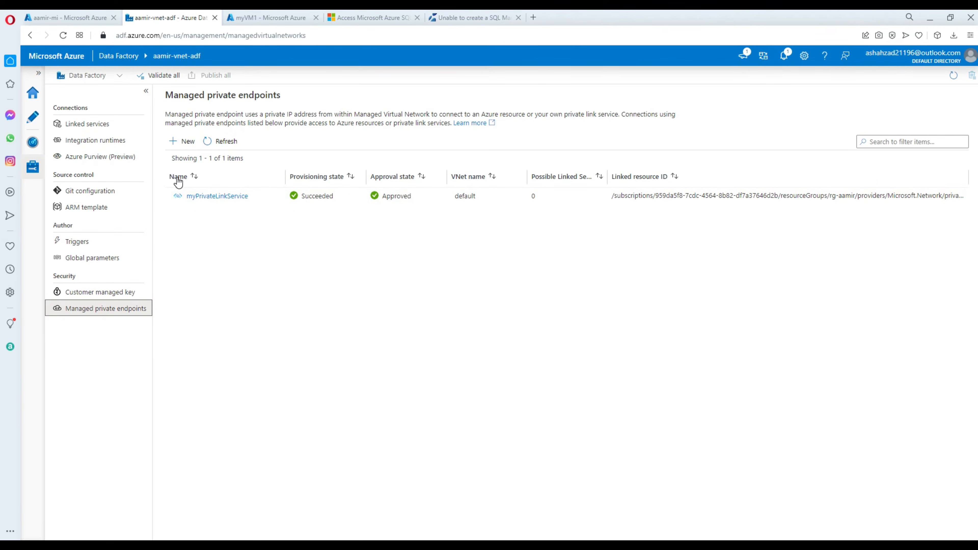
{"action": "left_click", "coordinate": [98, 126]}
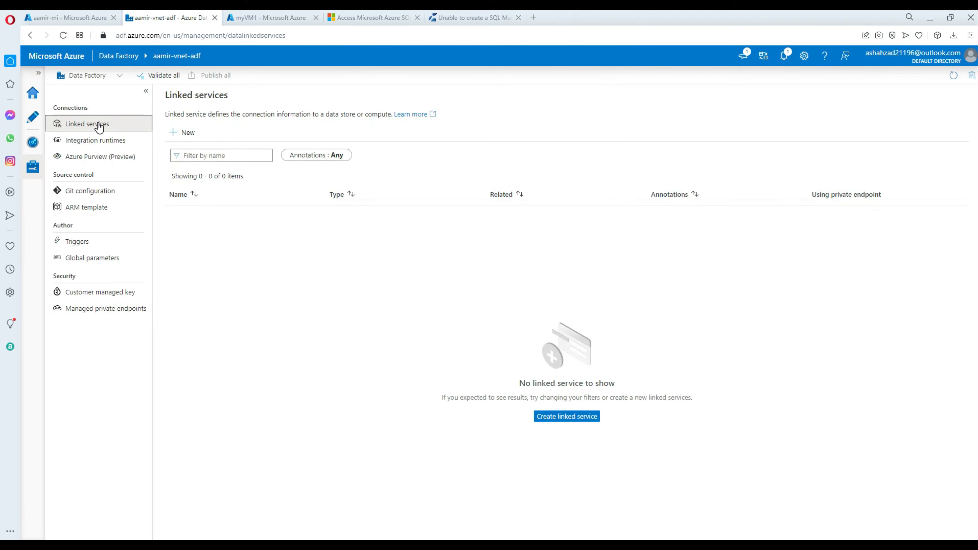
Start a new Azure SQL Database Managed Instance linked service named lnkAzureSqlMI1.
{"action": "left_click", "coordinate": [569, 418]}
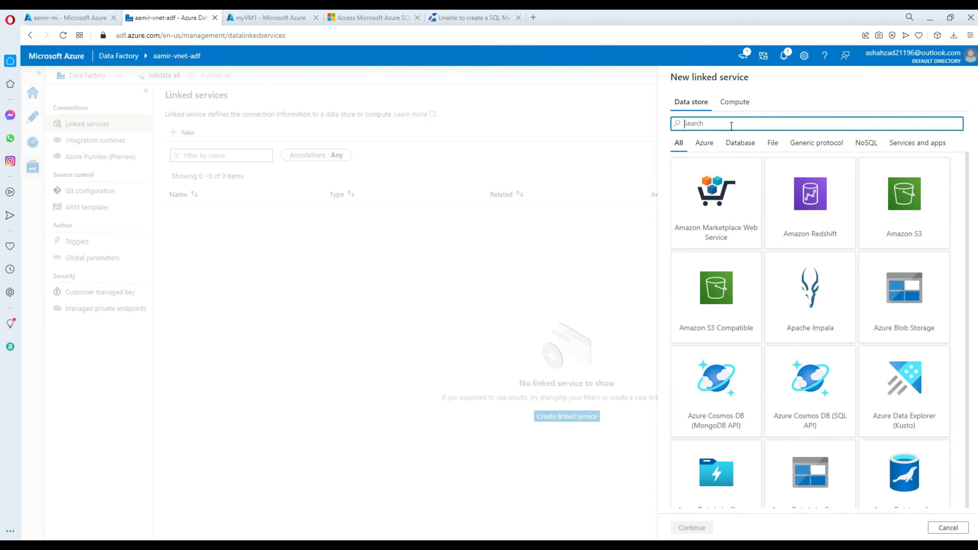
{"action": "type", "text": "Man"}
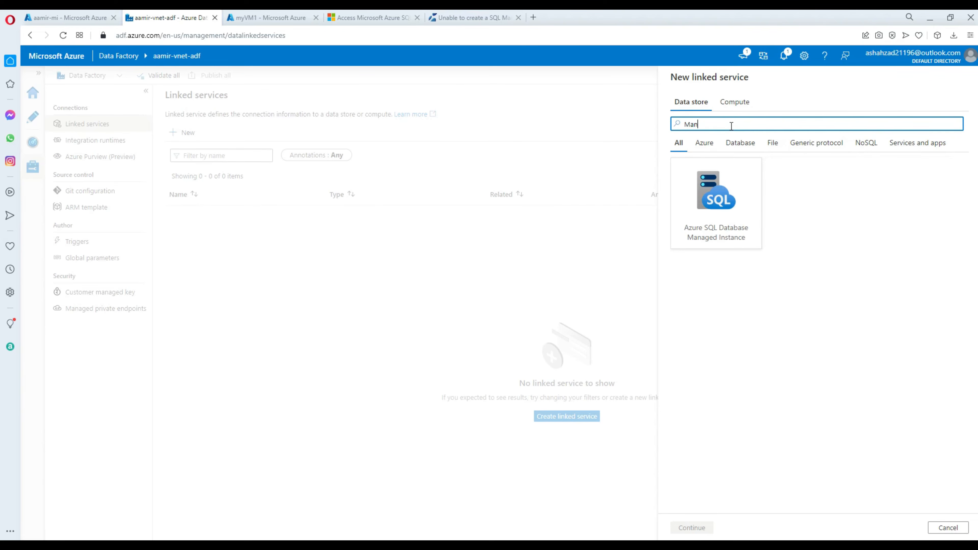
{"action": "left_click", "coordinate": [718, 228]}
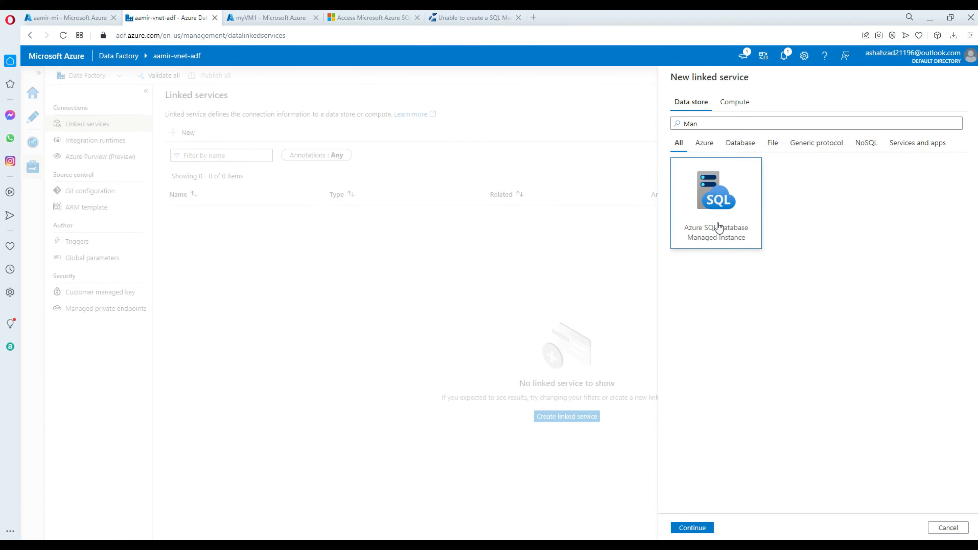
{"action": "left_click", "coordinate": [692, 528]}
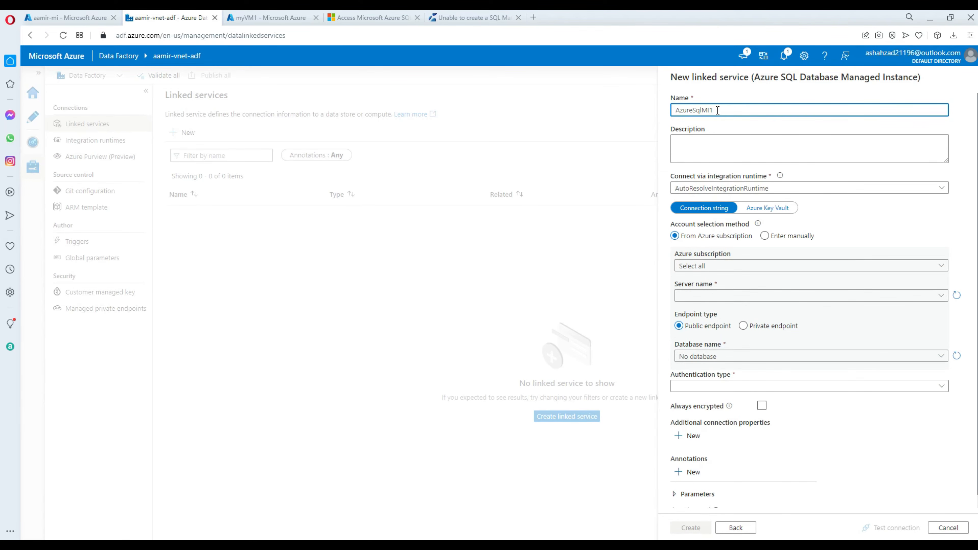
{"action": "left_click", "coordinate": [676, 109]}
{"action": "type", "text": "lnk-"}
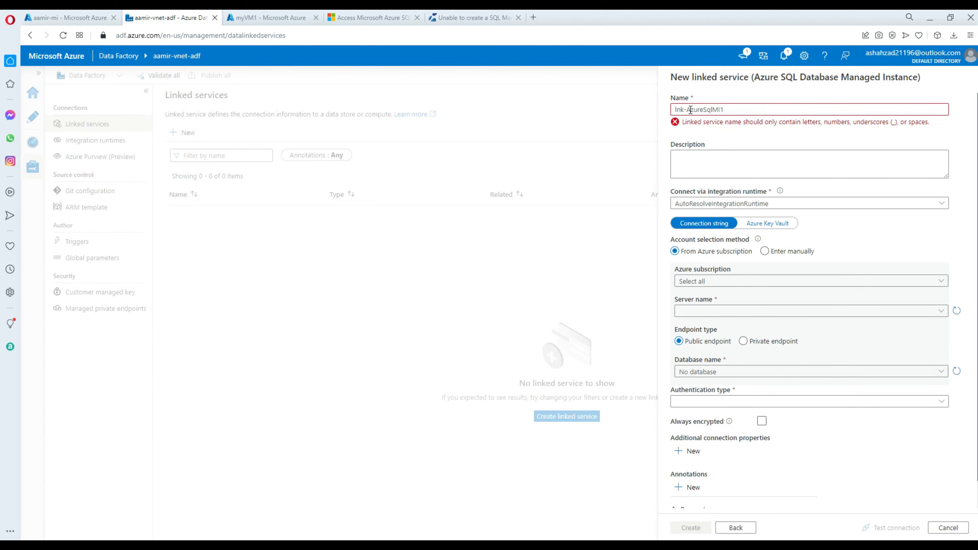
{"action": "key", "text": "BackSpace"}
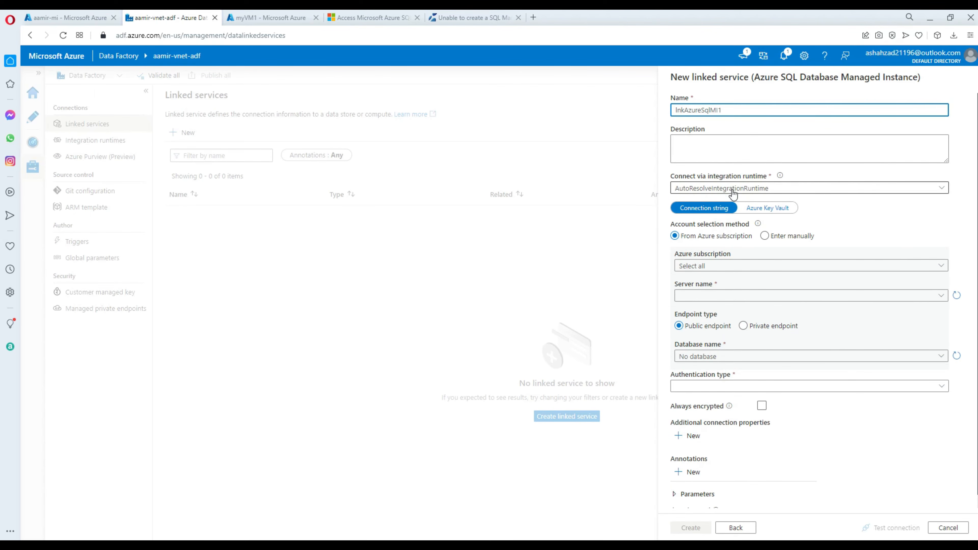
Use AzureIRVNet, Azure subscription 1, server aamir-mi via private endpoint, and database TechbrothersIT.
{"action": "left_click", "coordinate": [733, 191]}
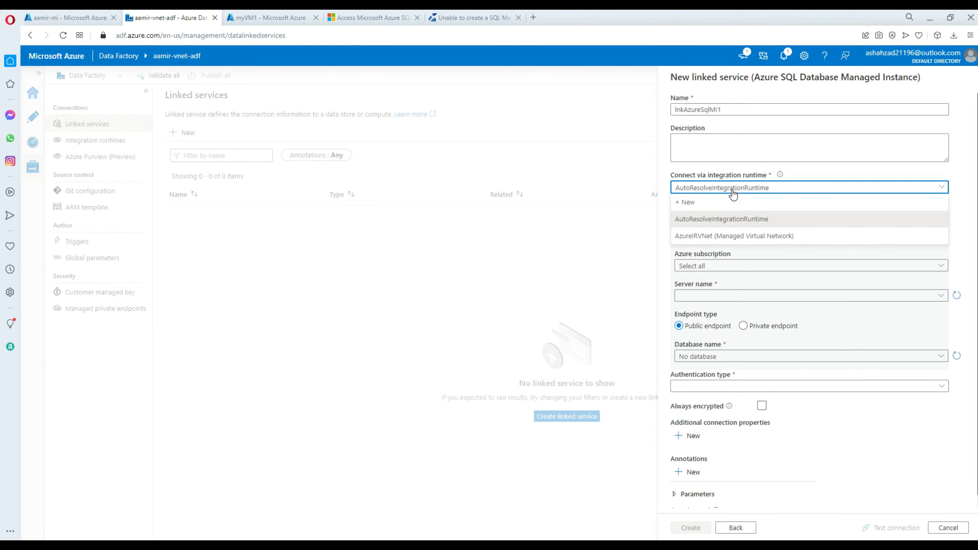
{"action": "left_click", "coordinate": [737, 237]}
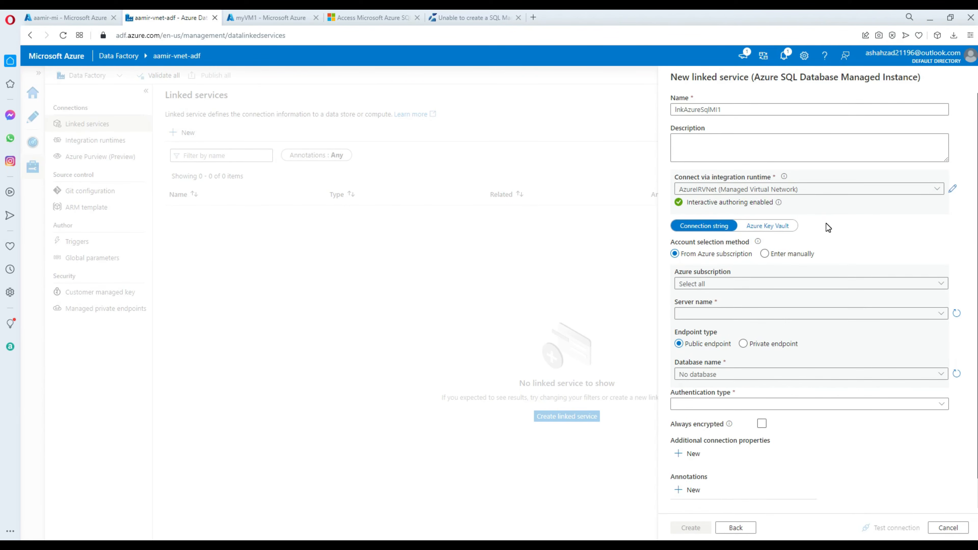
{"action": "left_click", "coordinate": [780, 255]}
{"action": "left_click", "coordinate": [726, 285]}
{"action": "left_click", "coordinate": [731, 315]}
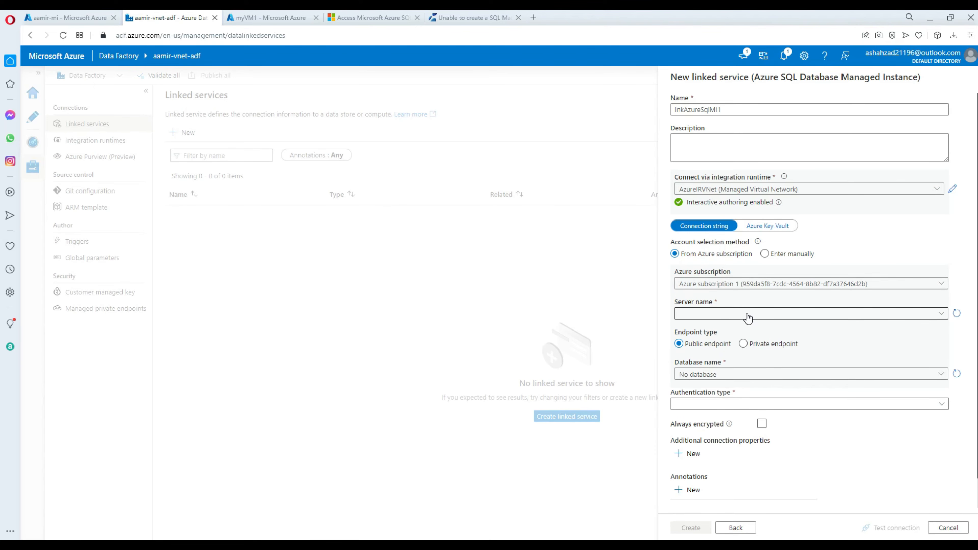
{"action": "left_click", "coordinate": [746, 317]}
{"action": "left_click", "coordinate": [737, 330]}
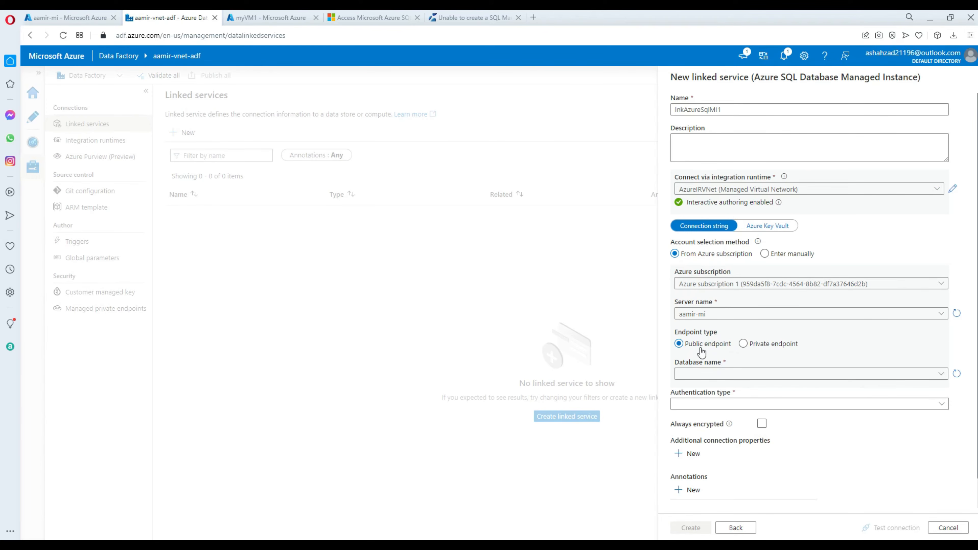
{"action": "left_click", "coordinate": [743, 343]}
{"action": "left_click", "coordinate": [745, 375]}
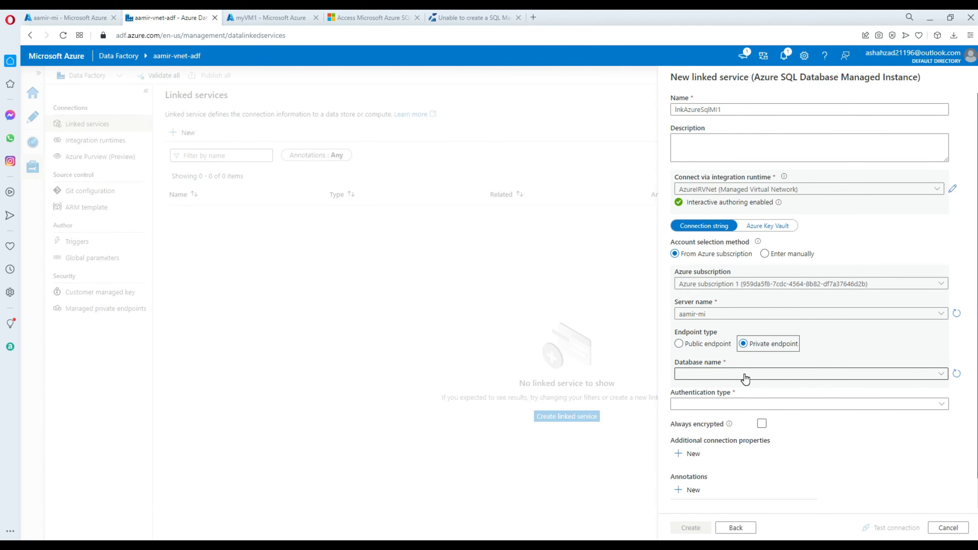
{"action": "left_click", "coordinate": [754, 391]}
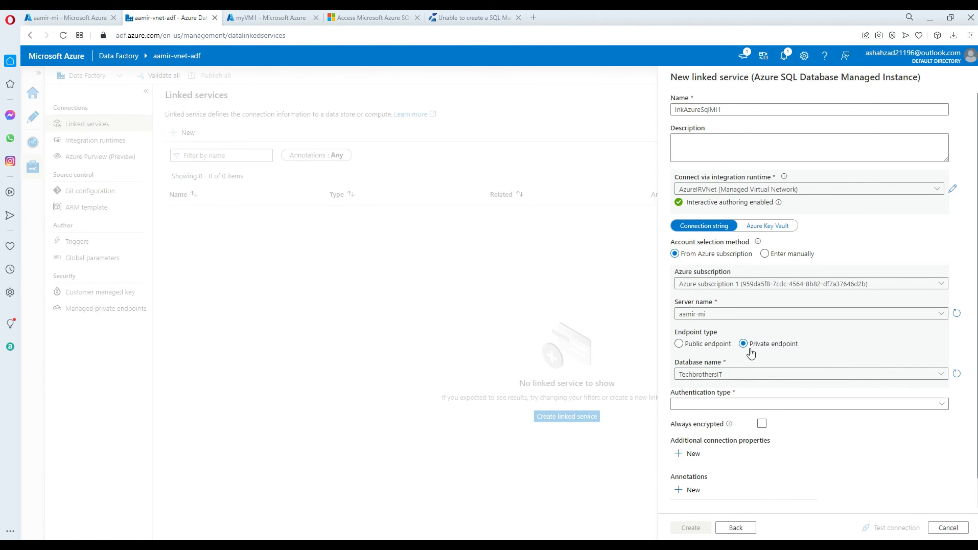
Choose SQL authentication, enter the login user name and password, and test the connection.
{"action": "left_click", "coordinate": [723, 409]}
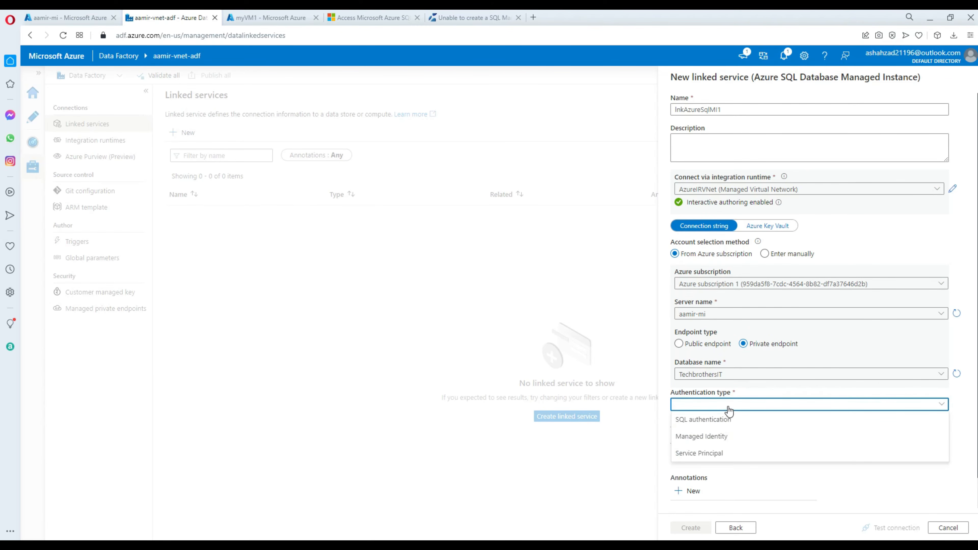
{"action": "left_click", "coordinate": [719, 419]}
{"action": "scroll", "coordinate": [831, 368], "scroll_direction": "down", "scroll_amount": 3}
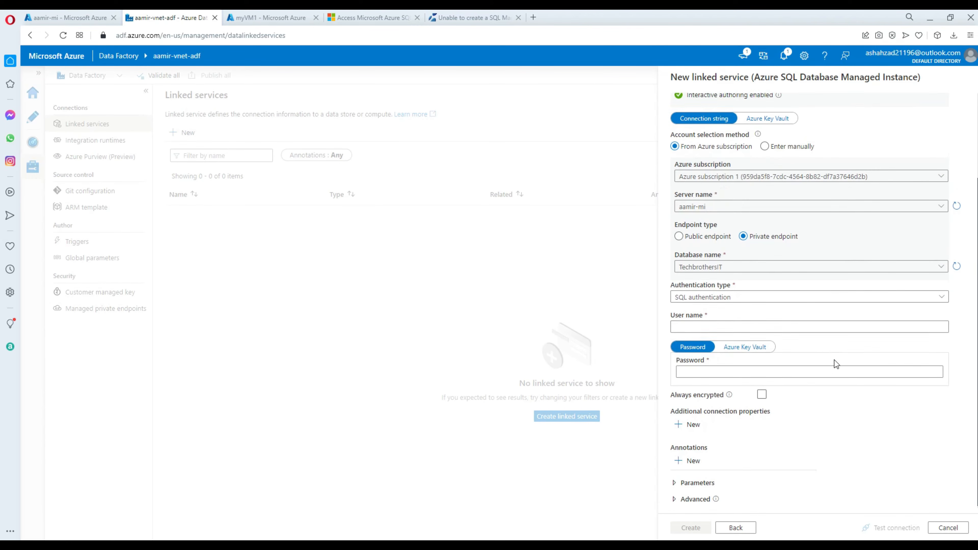
{"action": "left_click", "coordinate": [726, 325]}
{"action": "type", "text": "a"}
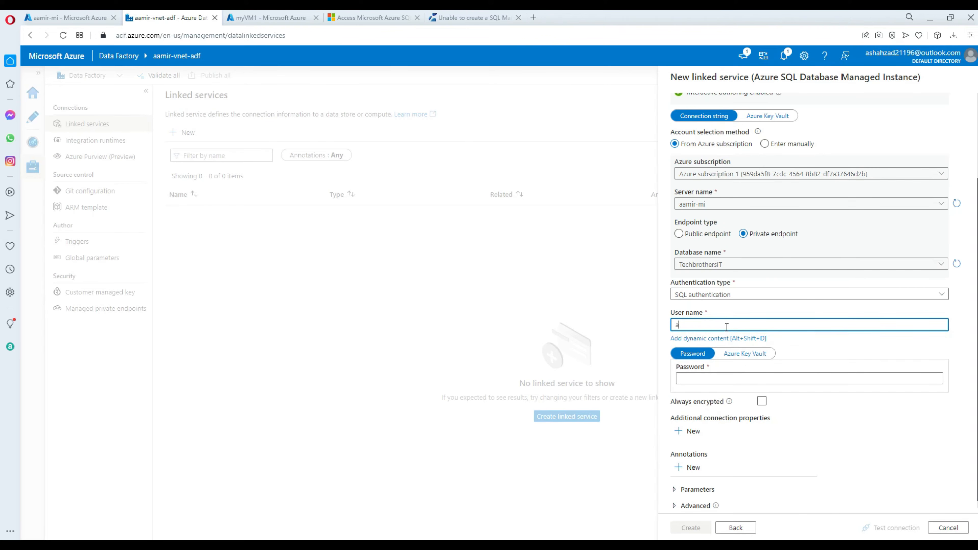
{"action": "type", "text": "shahzad"}
{"action": "key", "text": "Tab"}
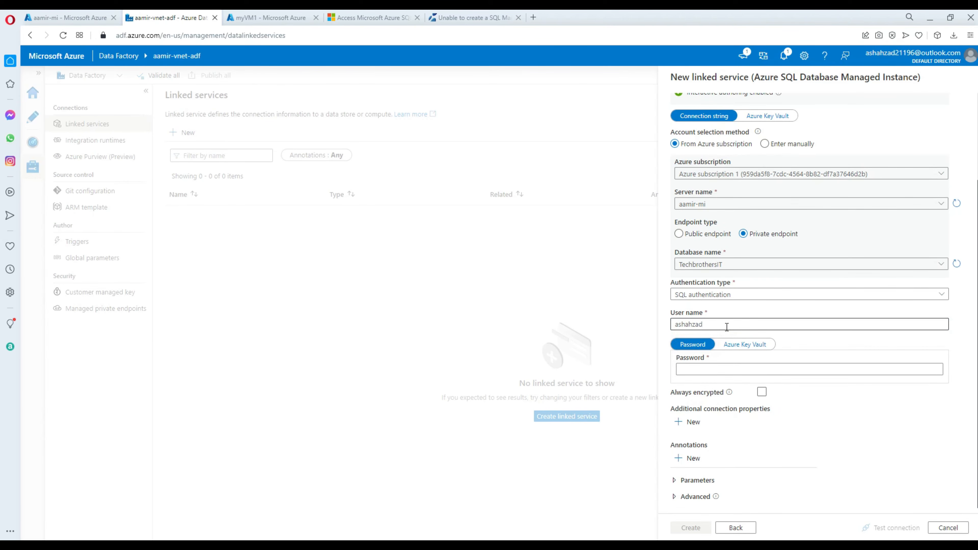
{"action": "left_click", "coordinate": [761, 370]}
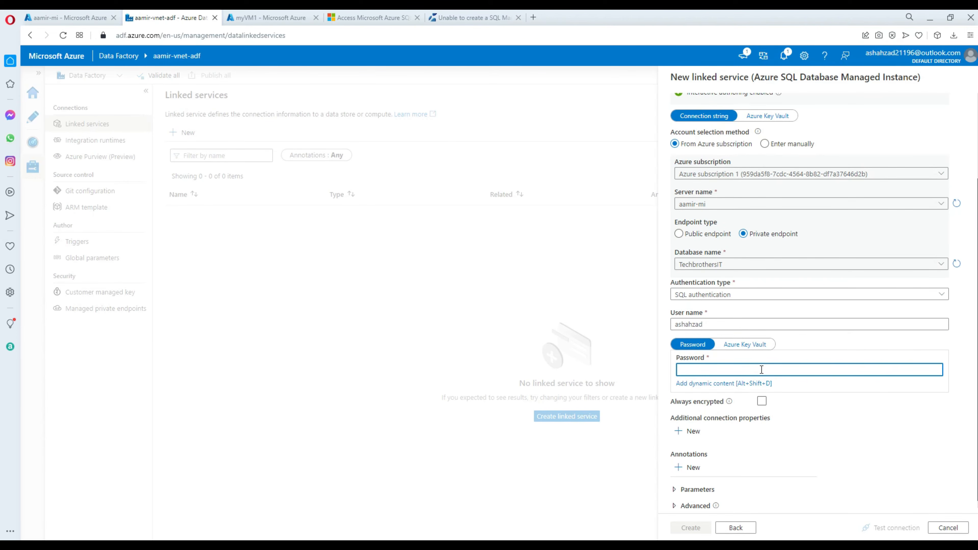
{"action": "type", "text": "•••••••••••••••••"}
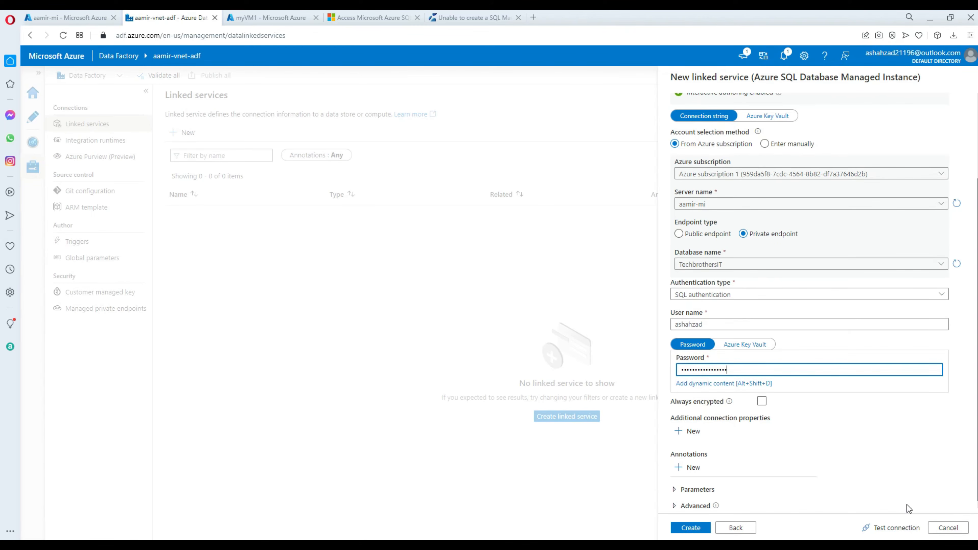
{"action": "left_click", "coordinate": [892, 528]}
{"action": "scroll", "coordinate": [893, 458], "scroll_direction": "up", "scroll_amount": 3}
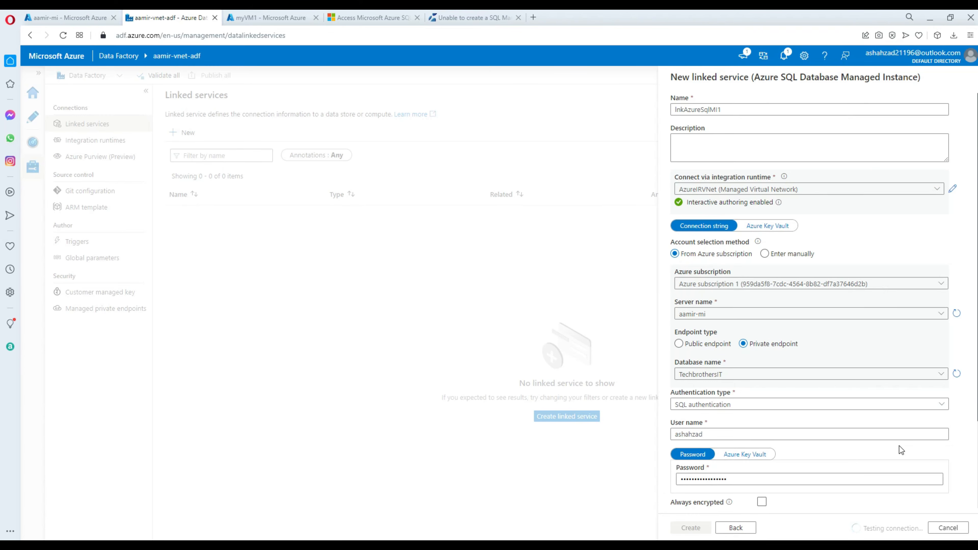
{"action": "scroll", "coordinate": [900, 445], "scroll_direction": "down", "scroll_amount": 3}
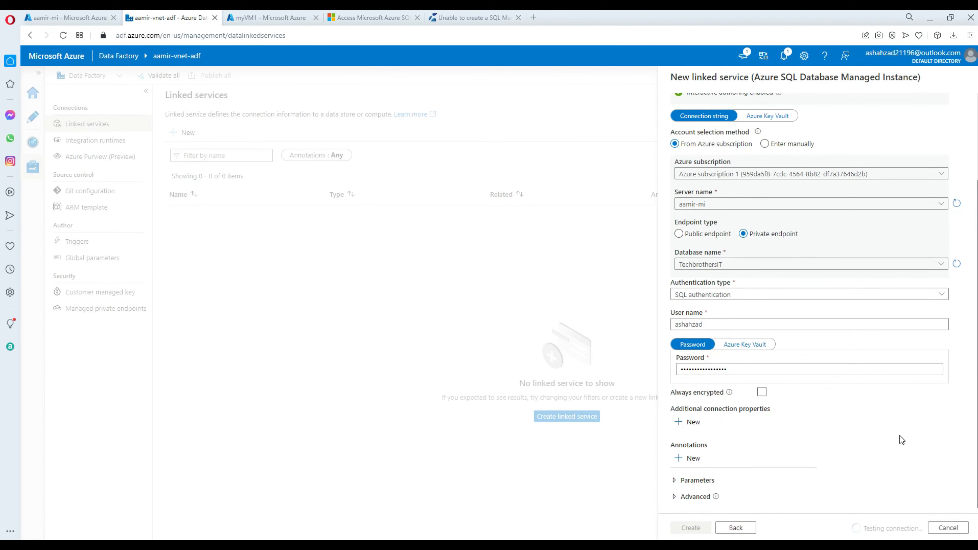
{"action": "scroll", "coordinate": [900, 435], "scroll_direction": "up", "scroll_amount": 3}
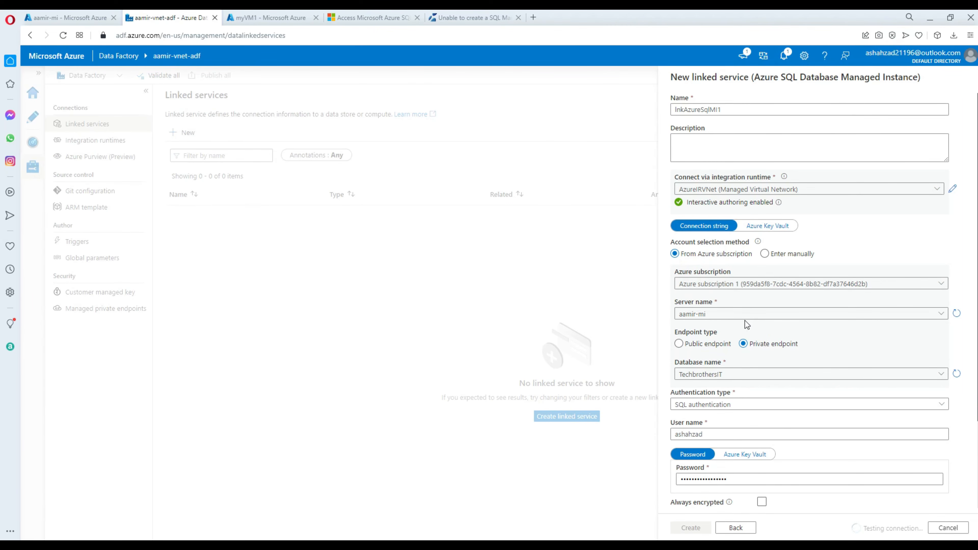
{"action": "scroll", "coordinate": [746, 323], "scroll_direction": "down", "scroll_amount": 1}
{"action": "scroll", "coordinate": [747, 323], "scroll_direction": "down", "scroll_amount": 1}
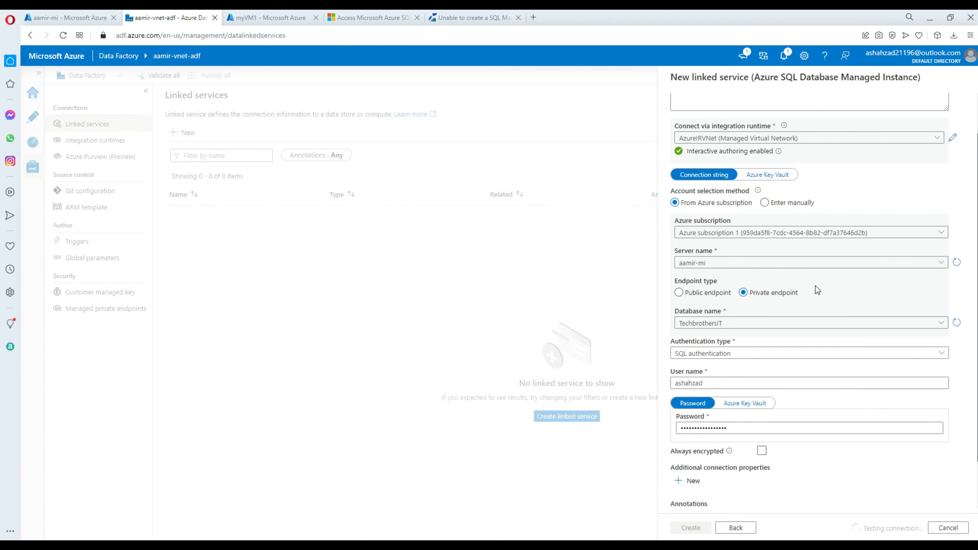
{"action": "scroll", "coordinate": [815, 286], "scroll_direction": "down", "scroll_amount": 1}
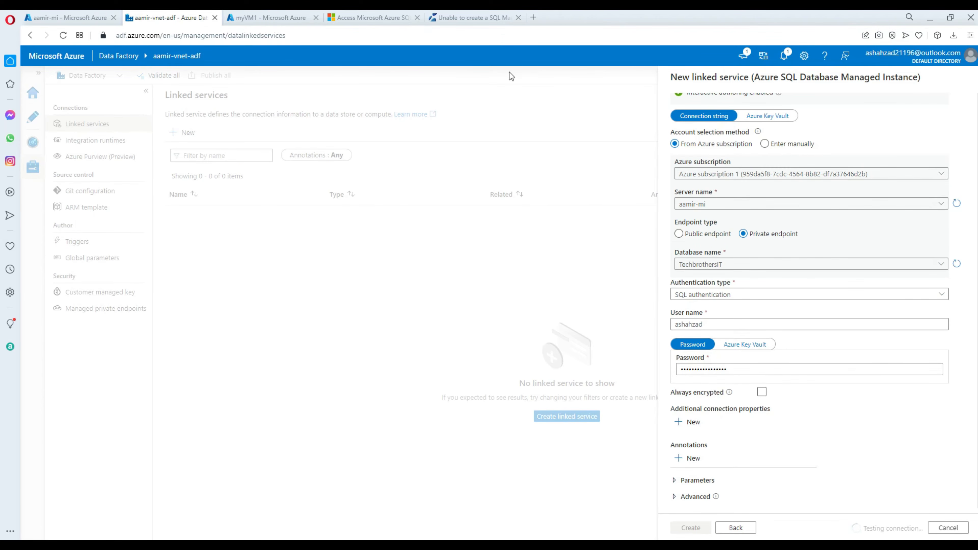
{"action": "left_click", "coordinate": [393, 20]}
{"action": "scroll", "coordinate": [542, 293], "scroll_direction": "up", "scroll_amount": 5}
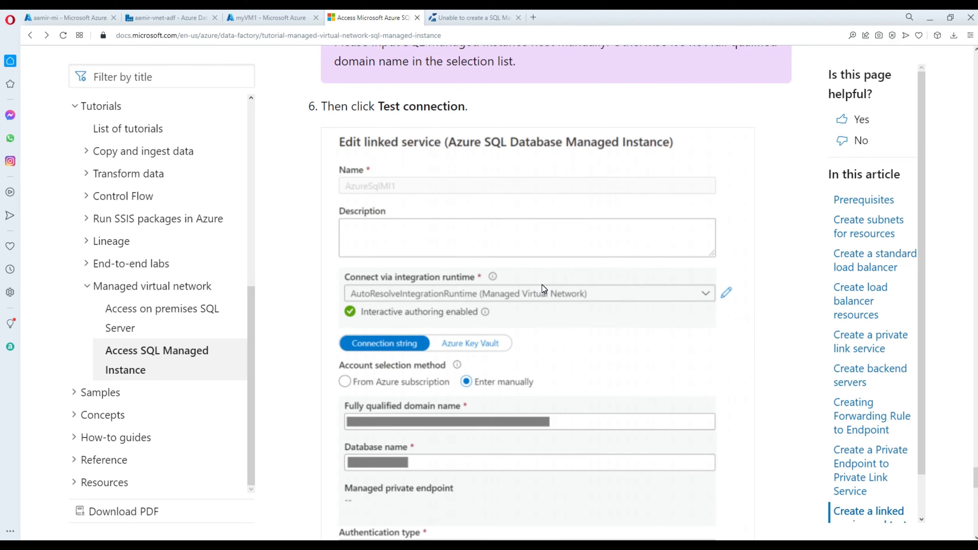
{"action": "scroll", "coordinate": [542, 284], "scroll_direction": "up", "scroll_amount": 10}
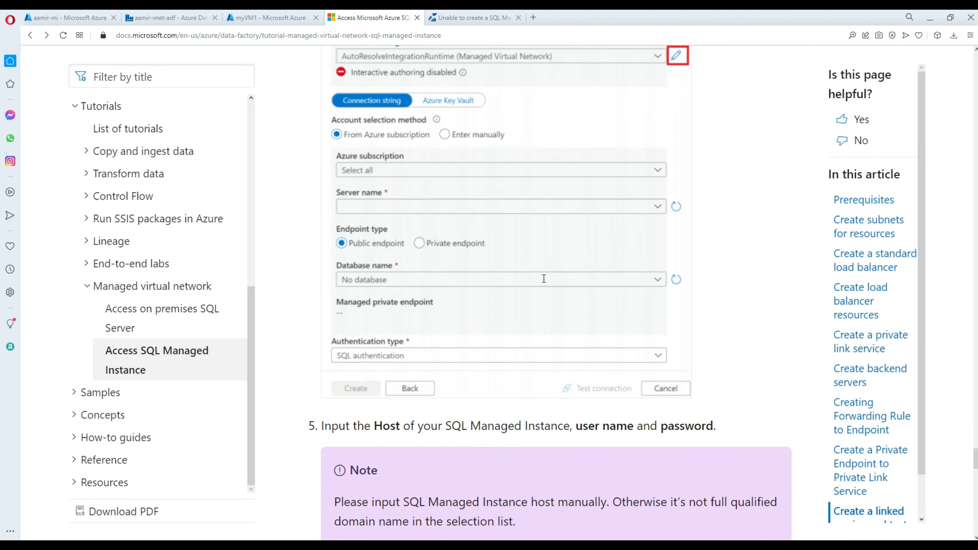
{"action": "scroll", "coordinate": [544, 278], "scroll_direction": "up", "scroll_amount": 1}
{"action": "scroll", "coordinate": [542, 278], "scroll_direction": "up", "scroll_amount": 3}
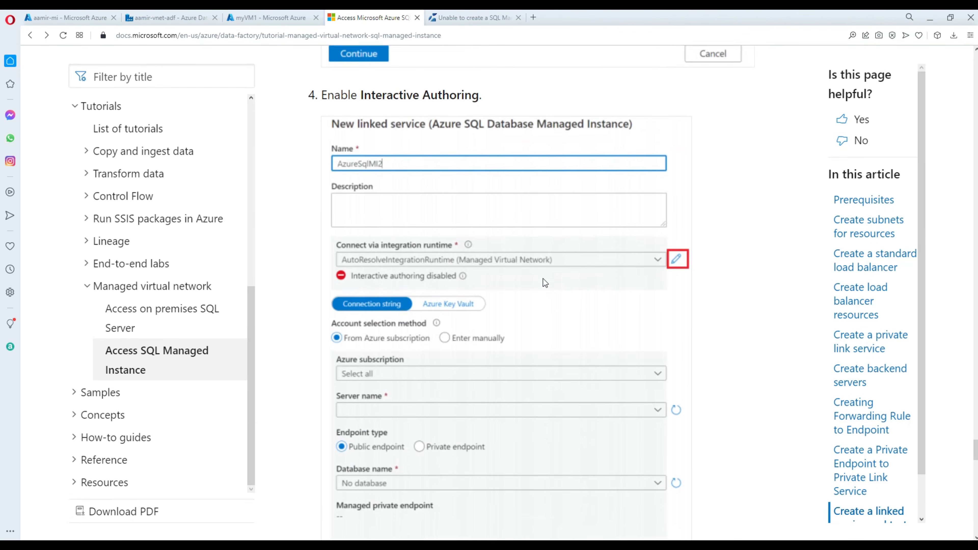
{"action": "scroll", "coordinate": [542, 278], "scroll_direction": "up", "scroll_amount": 3}
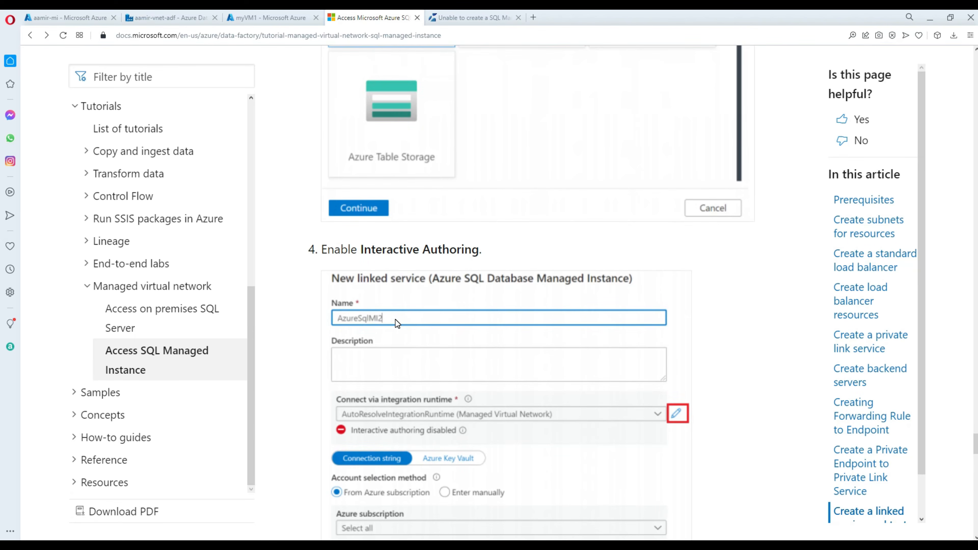
{"action": "scroll", "coordinate": [408, 311], "scroll_direction": "down", "scroll_amount": 2}
{"action": "scroll", "coordinate": [409, 326], "scroll_direction": "down", "scroll_amount": 3}
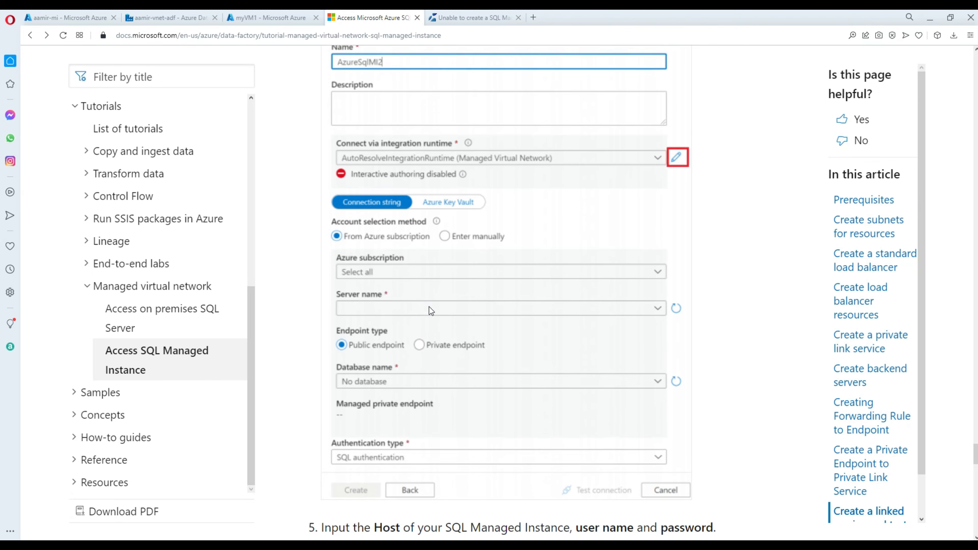
{"action": "scroll", "coordinate": [428, 306], "scroll_direction": "down", "scroll_amount": 3}
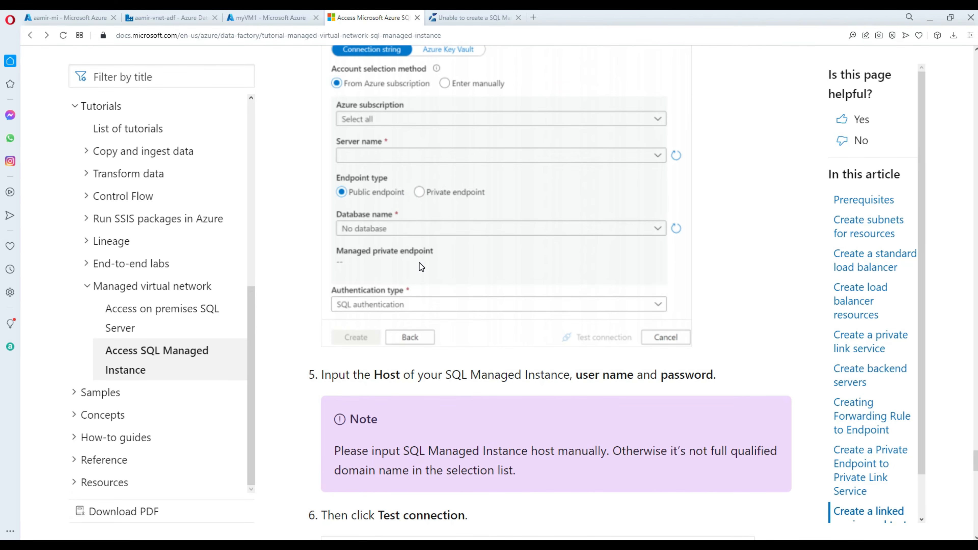
{"action": "scroll", "coordinate": [421, 266], "scroll_direction": "down", "scroll_amount": 3}
{"action": "scroll", "coordinate": [421, 265], "scroll_direction": "down", "scroll_amount": 3}
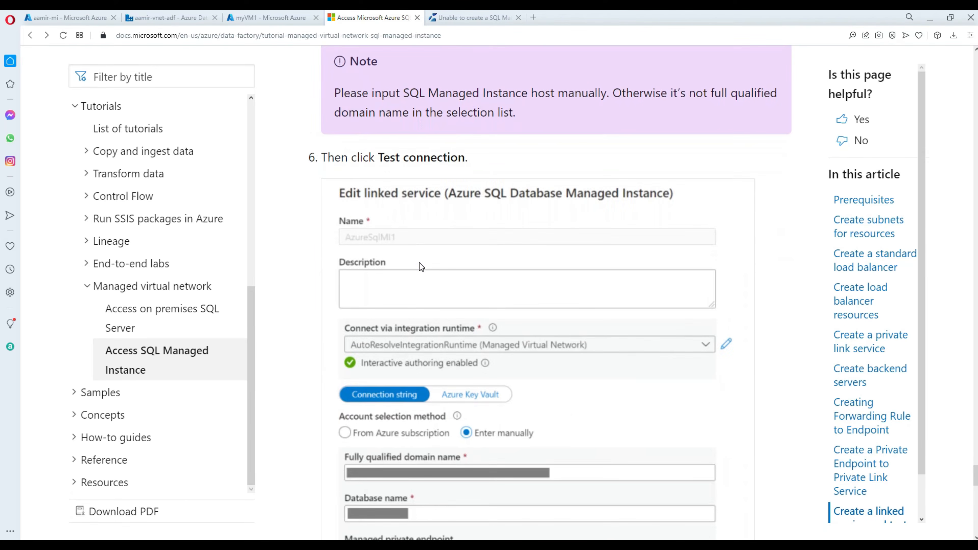
{"action": "scroll", "coordinate": [421, 266], "scroll_direction": "down", "scroll_amount": 1}
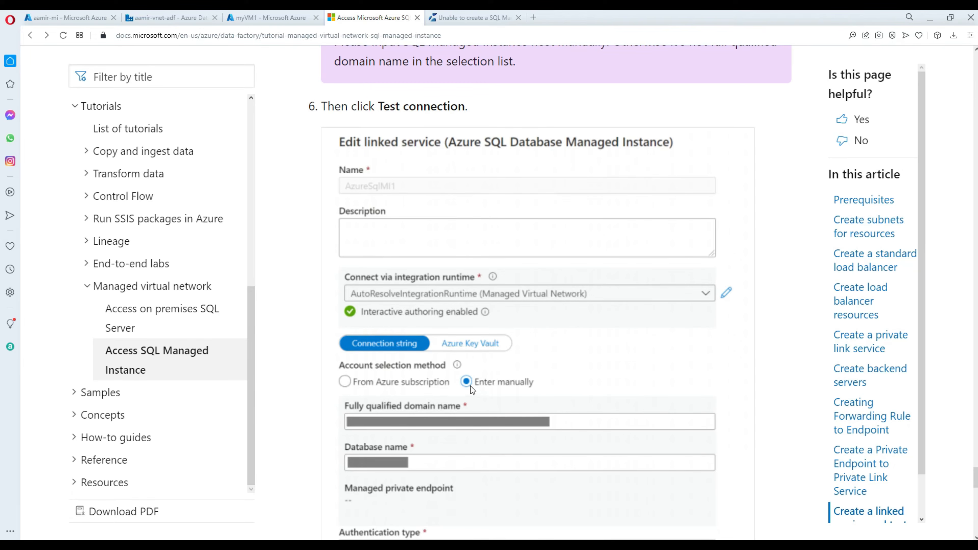
{"action": "scroll", "coordinate": [429, 405], "scroll_direction": "up", "scroll_amount": 3}
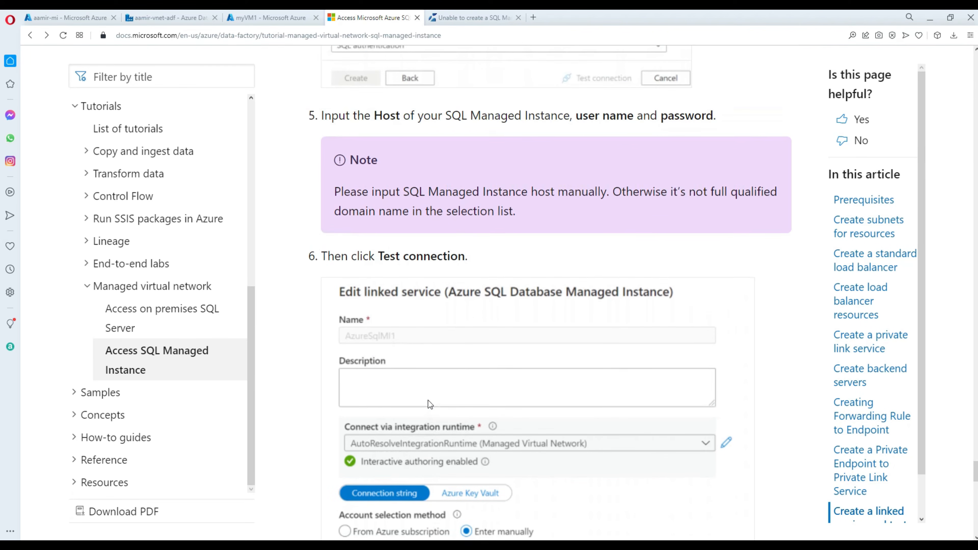
Return to the linked service form and read the failed connection test's error details.
{"action": "left_click", "coordinate": [170, 17]}
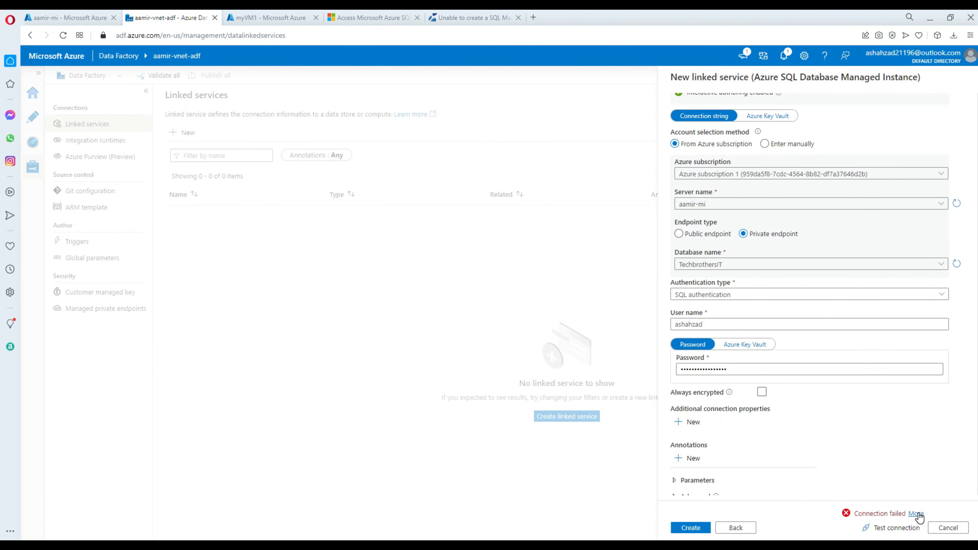
{"action": "left_click", "coordinate": [917, 514]}
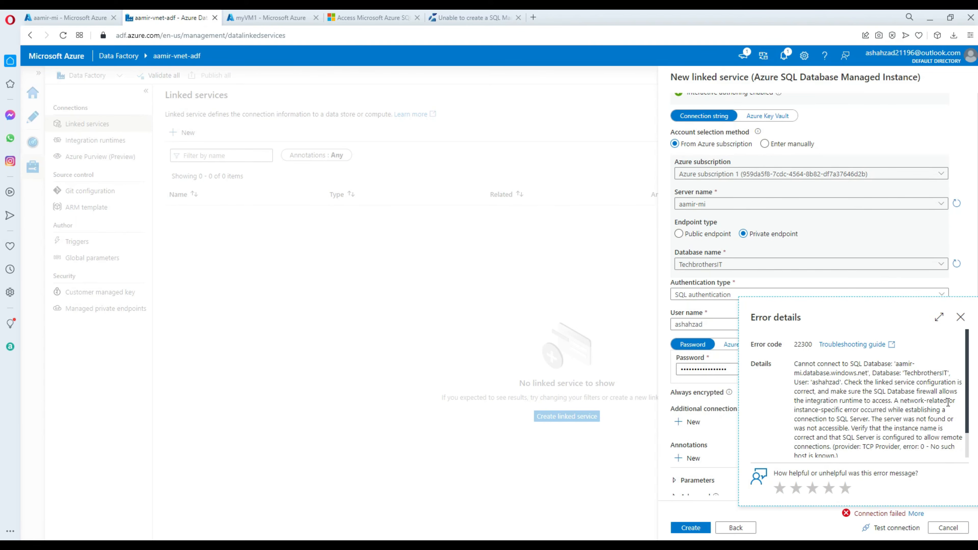
{"action": "left_click", "coordinate": [961, 318]}
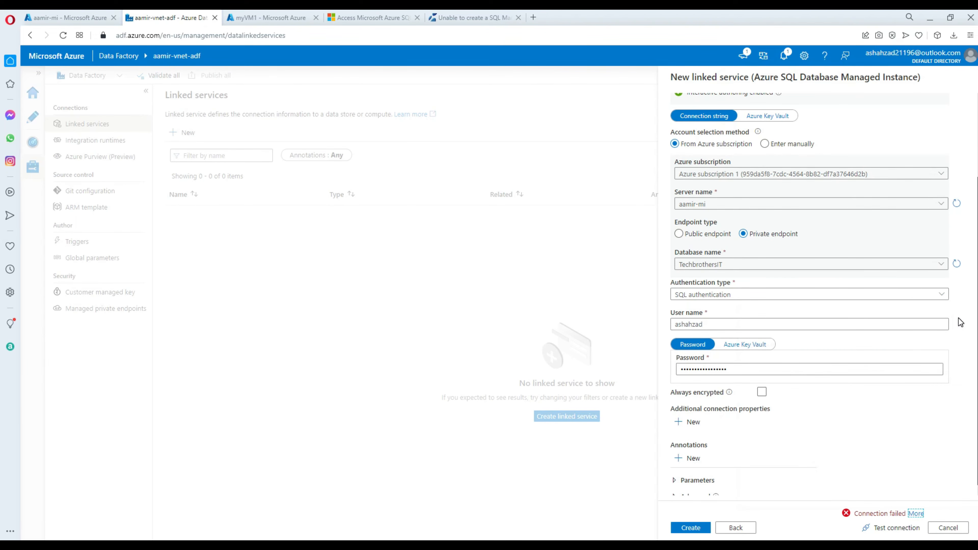
Switch the server selection to Enter manually, ready to type the fully qualified domain name.
{"action": "scroll", "coordinate": [924, 321], "scroll_direction": "up", "scroll_amount": 3}
{"action": "left_click", "coordinate": [683, 345]}
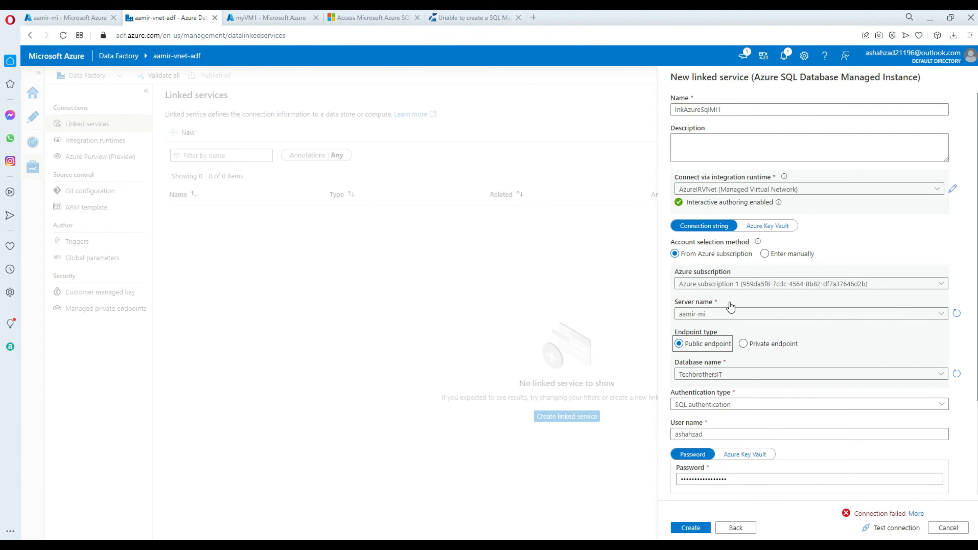
{"action": "left_click", "coordinate": [766, 254]}
{"action": "left_click", "coordinate": [775, 255]}
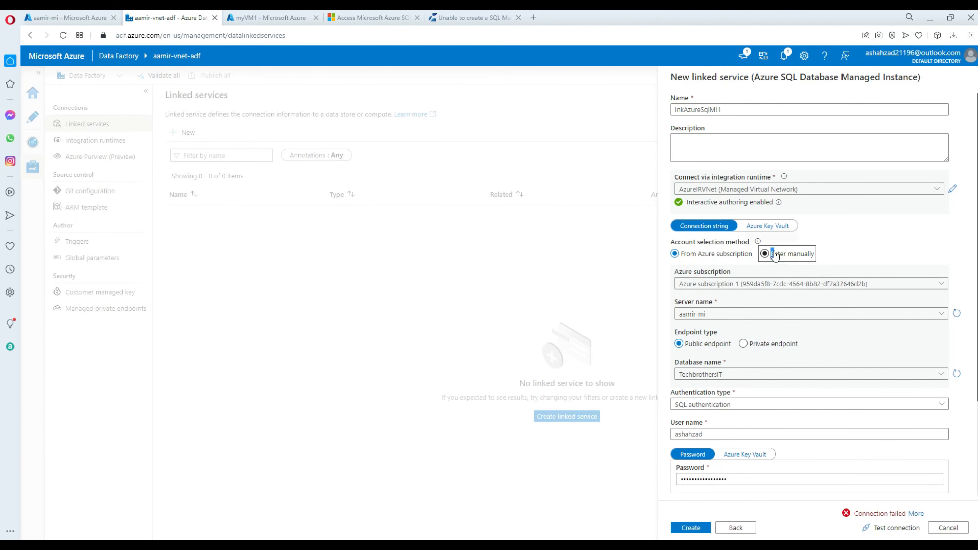
{"action": "left_click", "coordinate": [833, 253]}
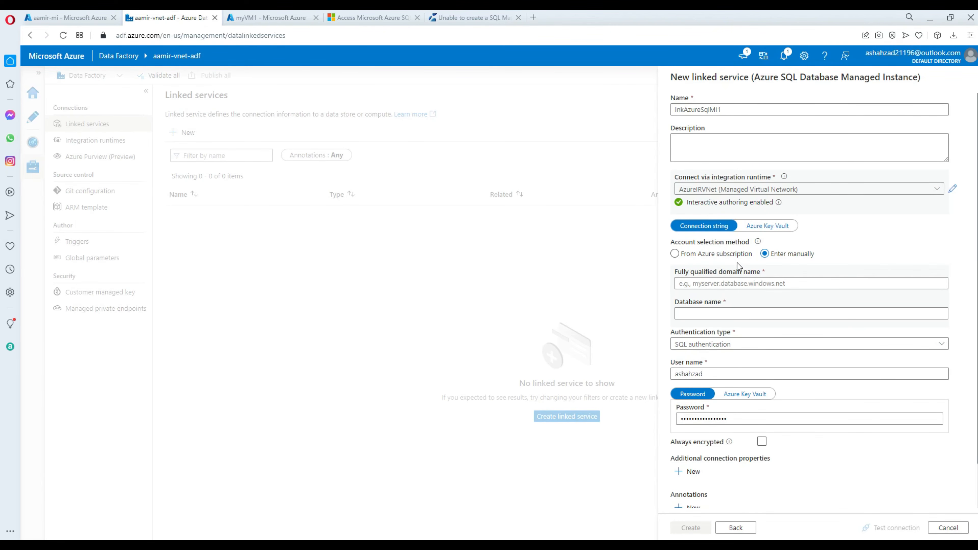
{"action": "left_click", "coordinate": [716, 282]}
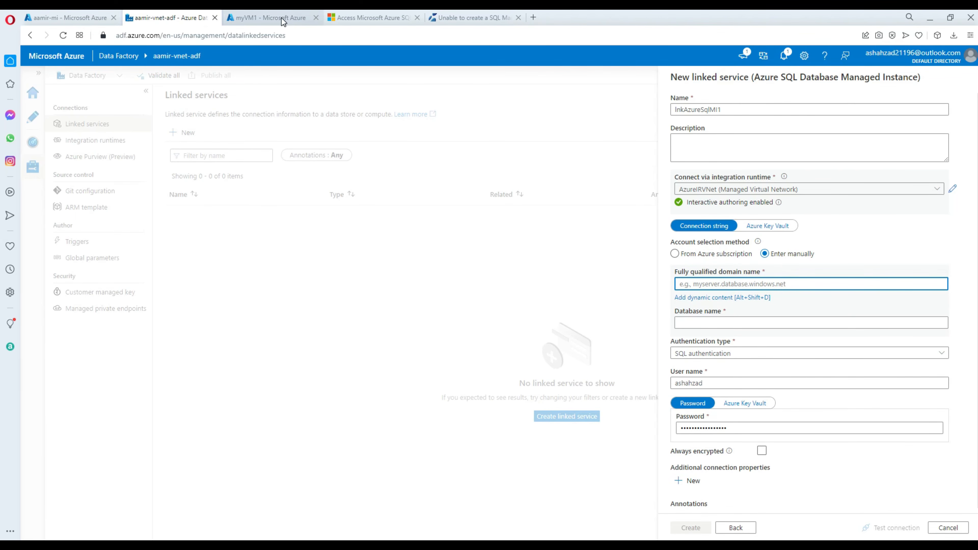
Paste aamir-mi's Host into the domain name field, enter TechbrothersIT as database, and test successfully.
{"action": "left_click", "coordinate": [84, 19]}
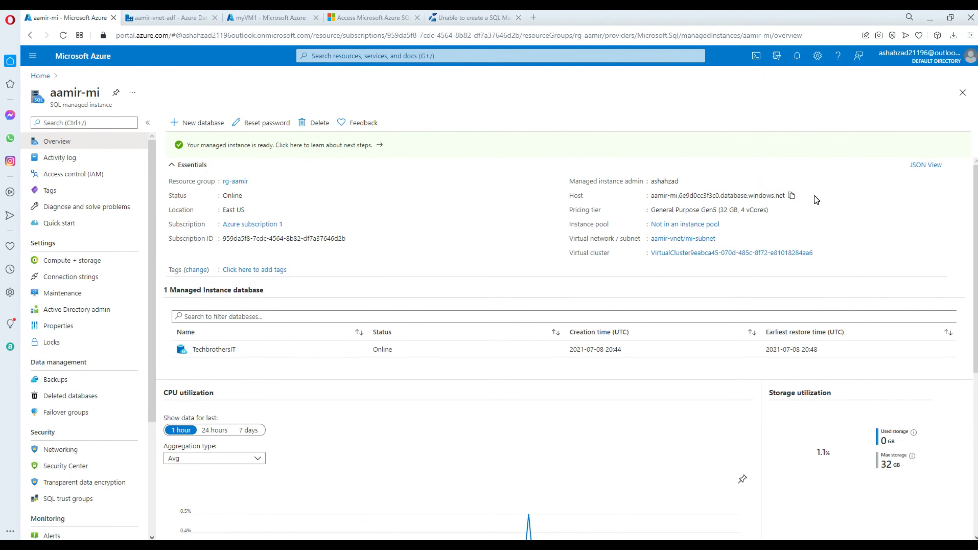
{"action": "left_click", "coordinate": [791, 196]}
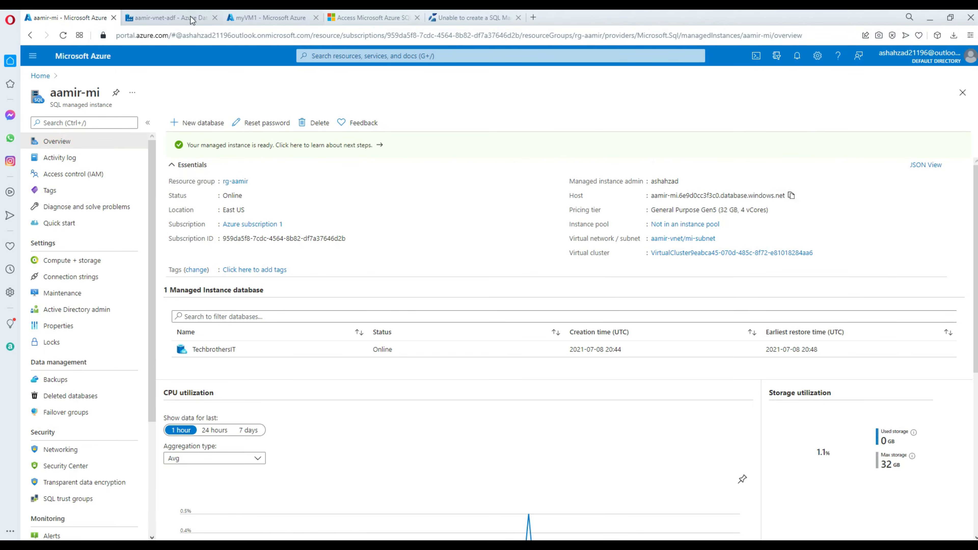
{"action": "left_click", "coordinate": [173, 17]}
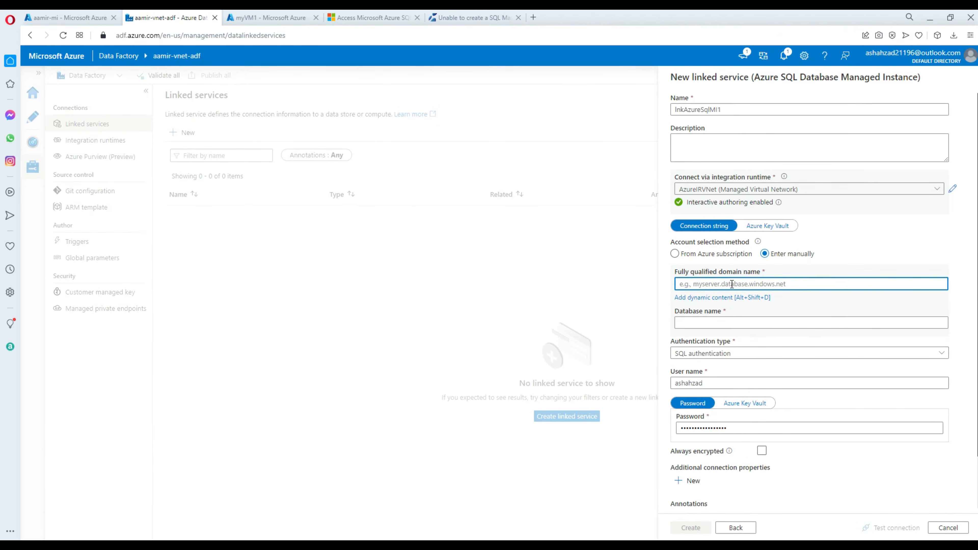
{"action": "key", "text": "ctrl+v"}
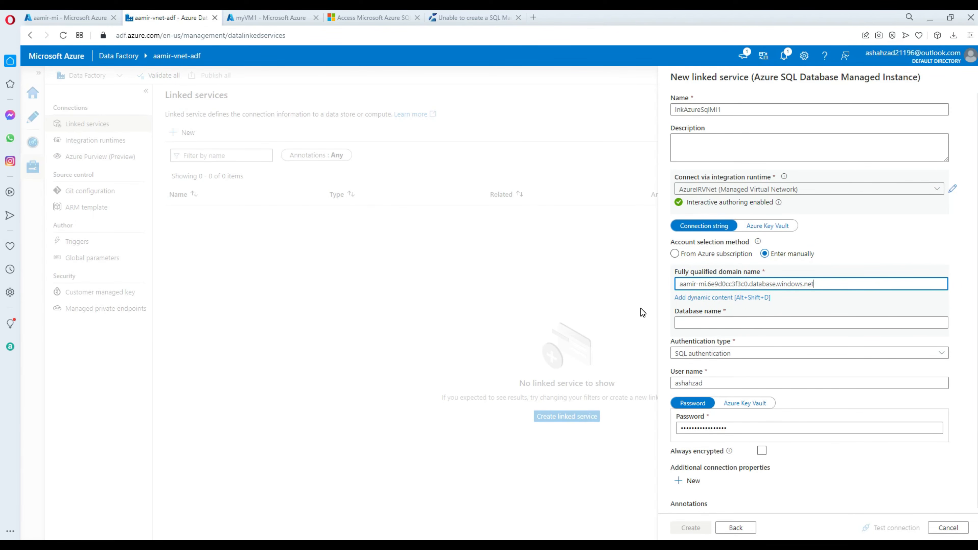
{"action": "left_click", "coordinate": [710, 326]}
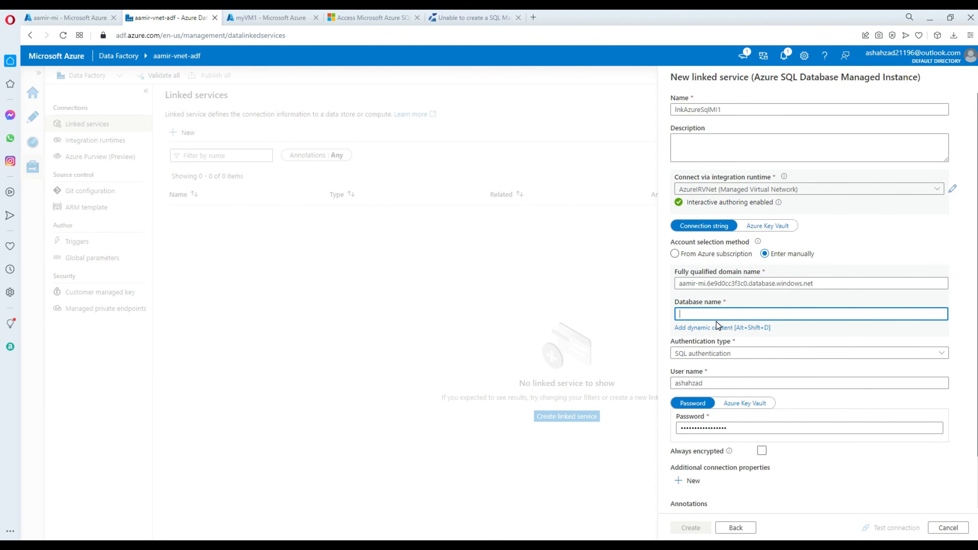
{"action": "type", "text": "TechbrothersIT"}
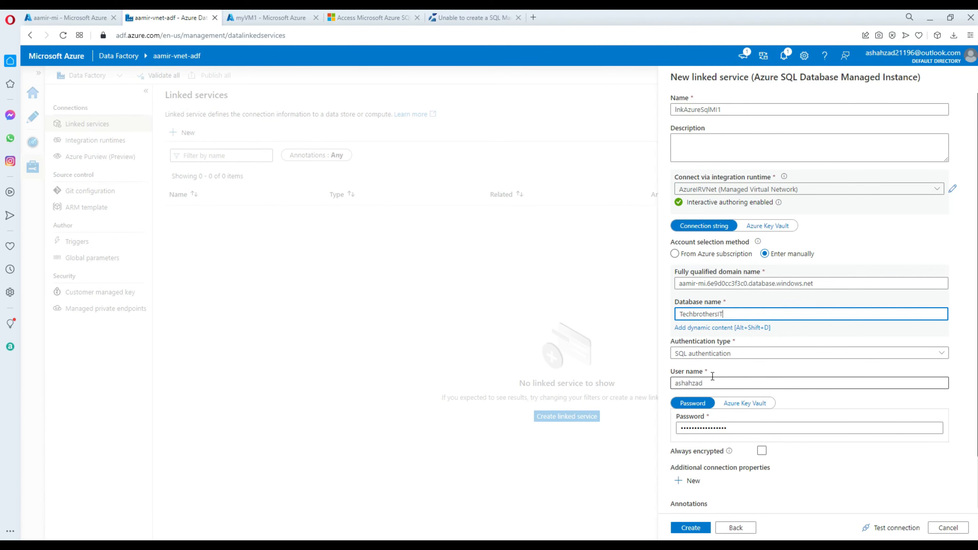
{"action": "left_click", "coordinate": [892, 527]}
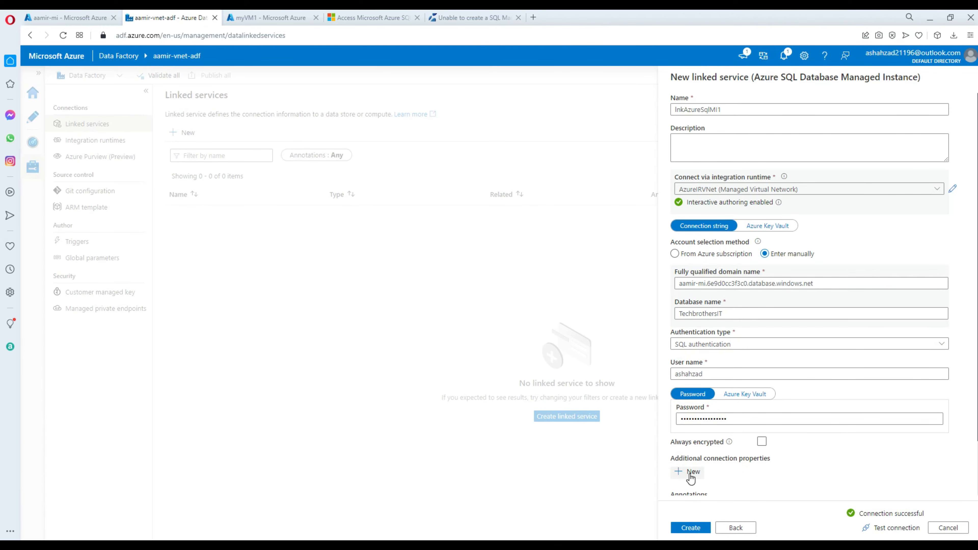
Save lnkAzureSqlMI1, check the managed private endpoints, and return to the Linked services list.
{"action": "left_click", "coordinate": [697, 529]}
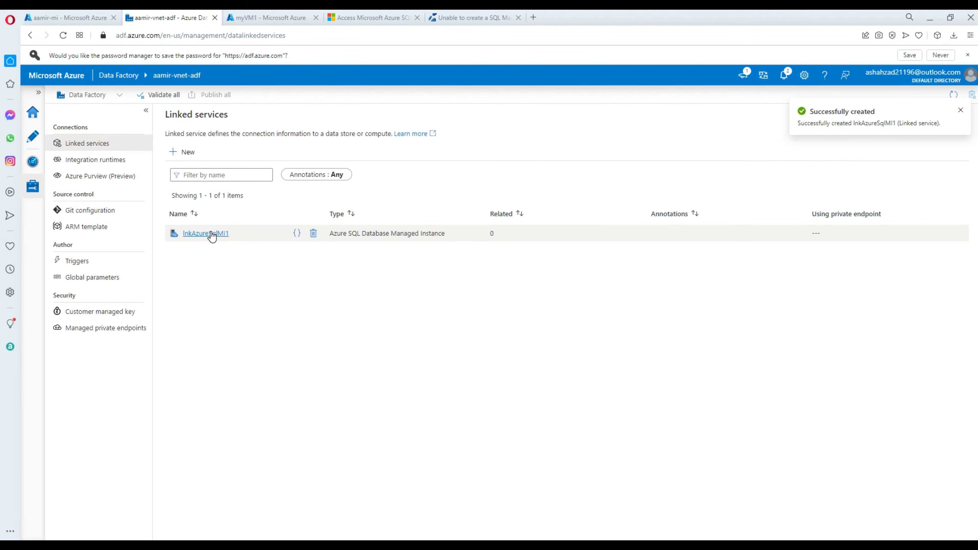
{"action": "left_click", "coordinate": [77, 329]}
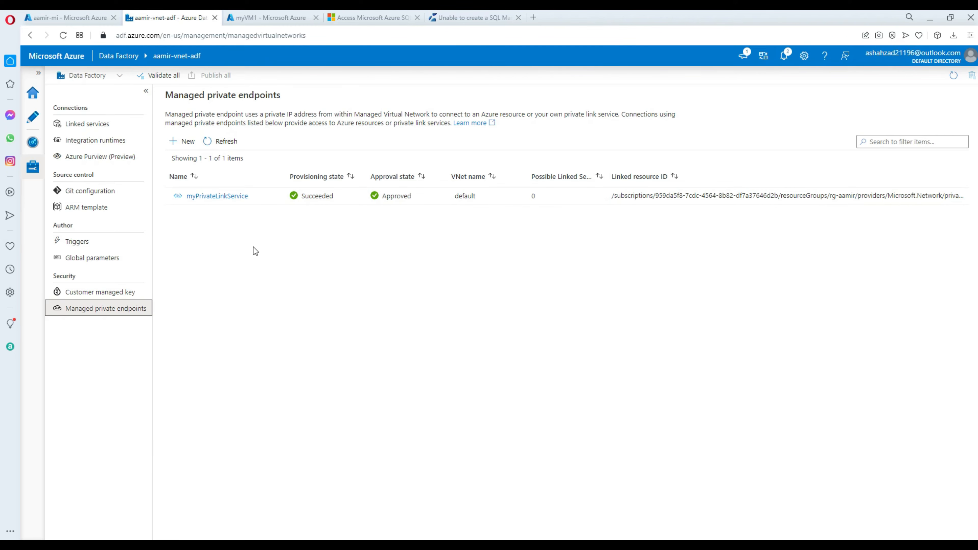
{"action": "left_click", "coordinate": [109, 123]}
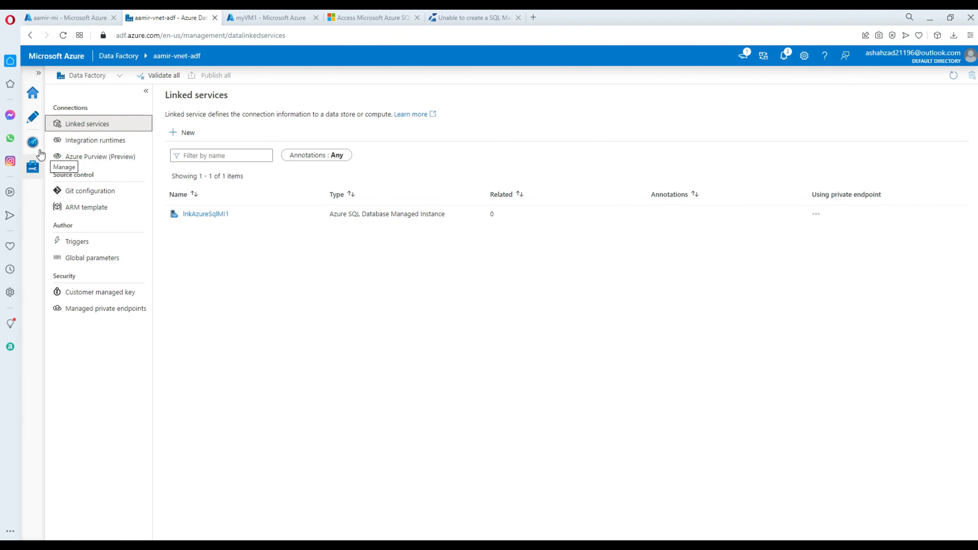
Create a new pipeline in Author and drag a Copy data activity onto its canvas.
{"action": "left_click", "coordinate": [32, 116]}
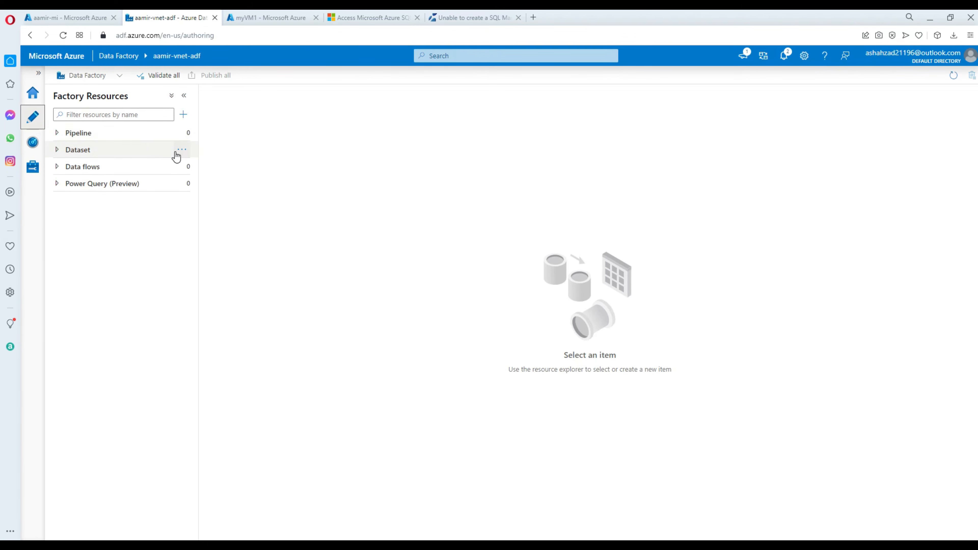
{"action": "left_click", "coordinate": [58, 133]}
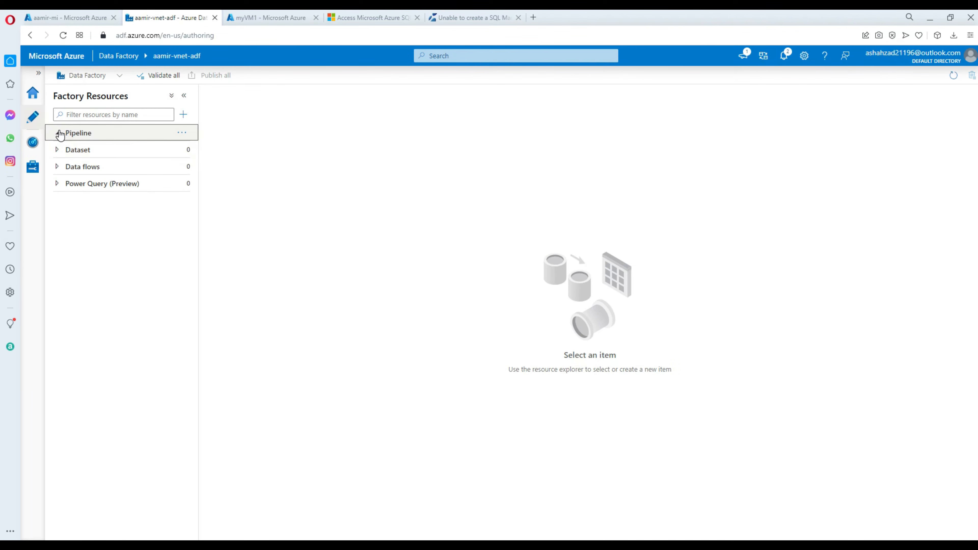
{"action": "left_click", "coordinate": [181, 133]}
{"action": "left_click", "coordinate": [230, 151]}
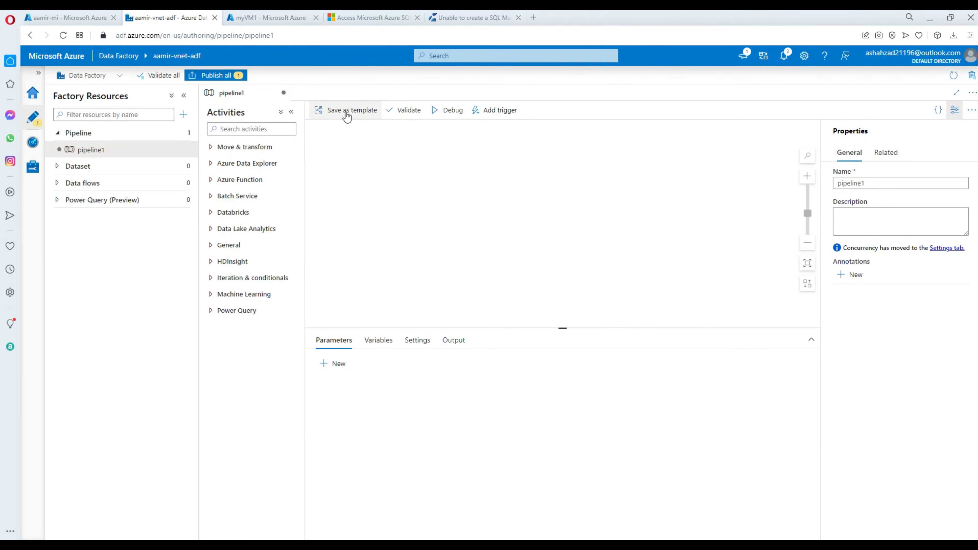
{"action": "left_click", "coordinate": [283, 130]}
{"action": "type", "text": "copy"}
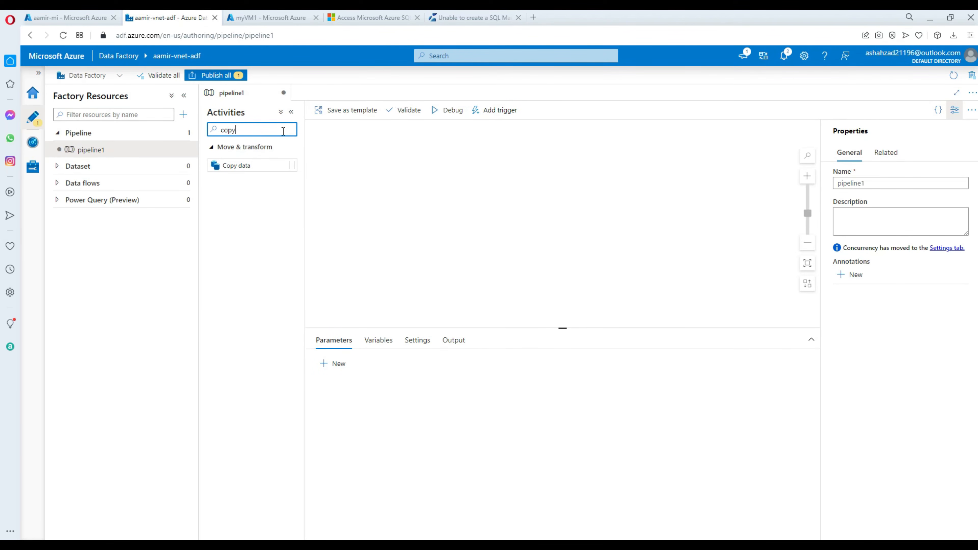
{"action": "left_click", "coordinate": [237, 166]}
{"action": "left_click_drag", "start_coordinate": [237, 166], "coordinate": [415, 154]}
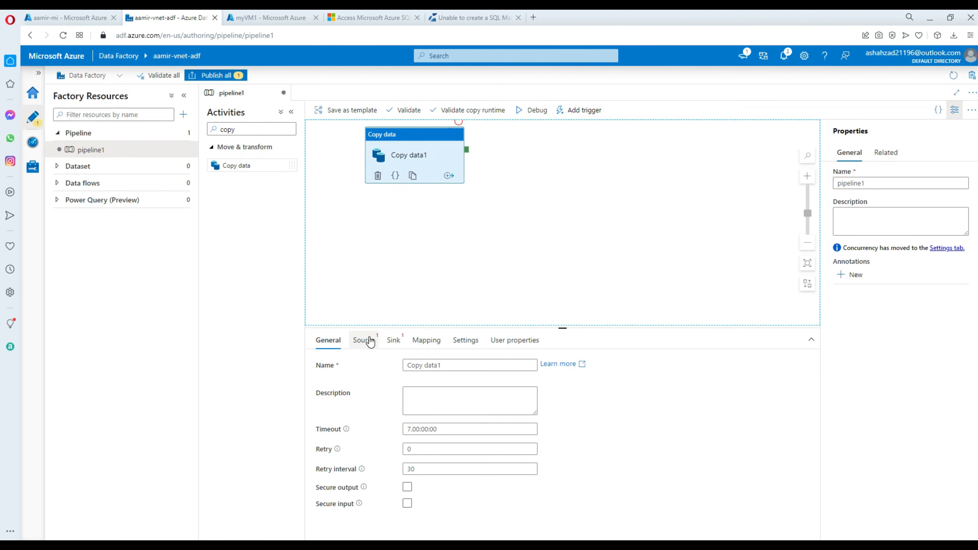
Start a new source dataset for the copy activity using the Azure SQL Database Managed Instance store.
{"action": "left_click", "coordinate": [370, 340]}
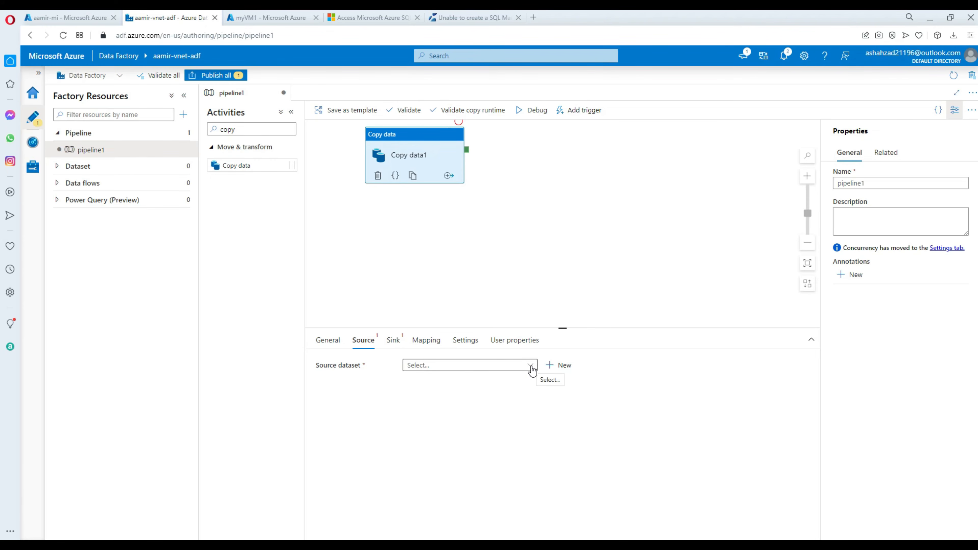
{"action": "left_click", "coordinate": [547, 366]}
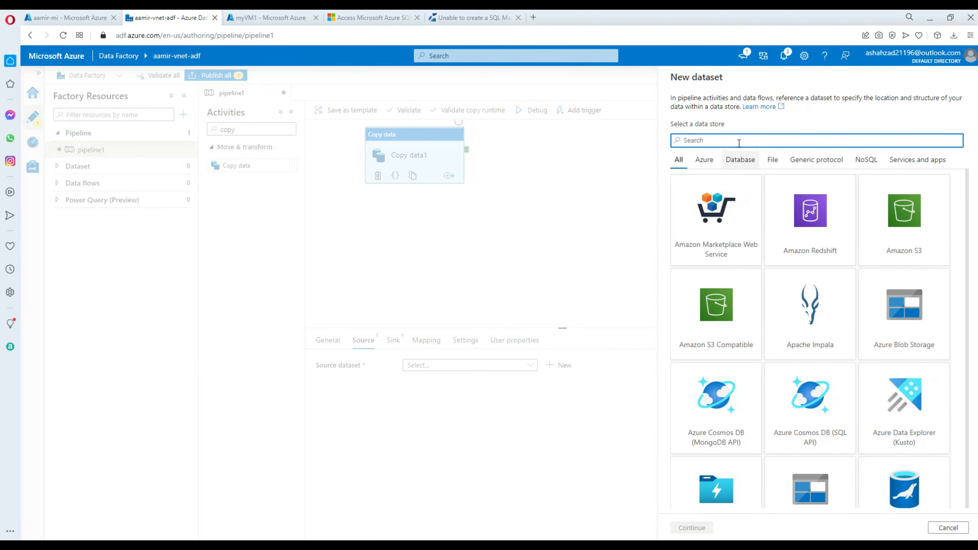
{"action": "type", "text": "Mana"}
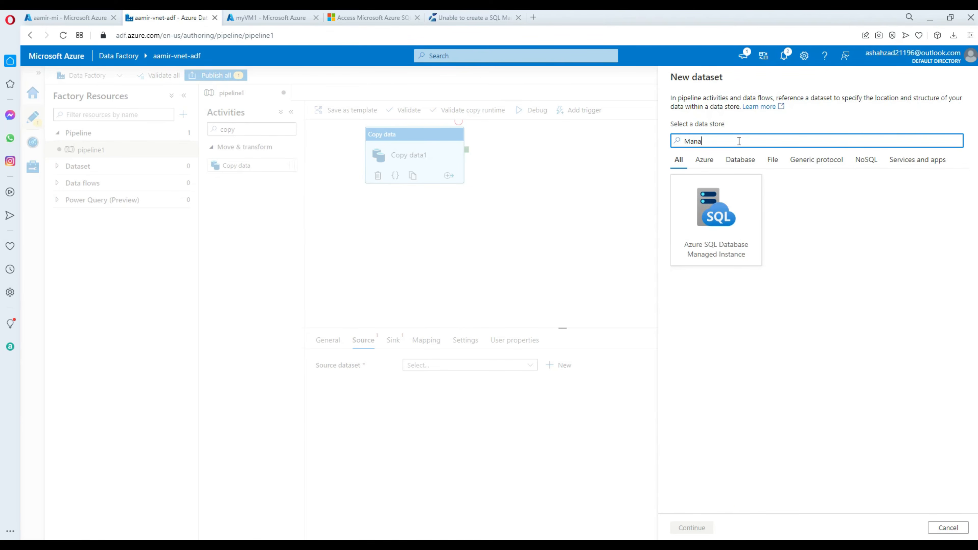
{"action": "left_click", "coordinate": [714, 216]}
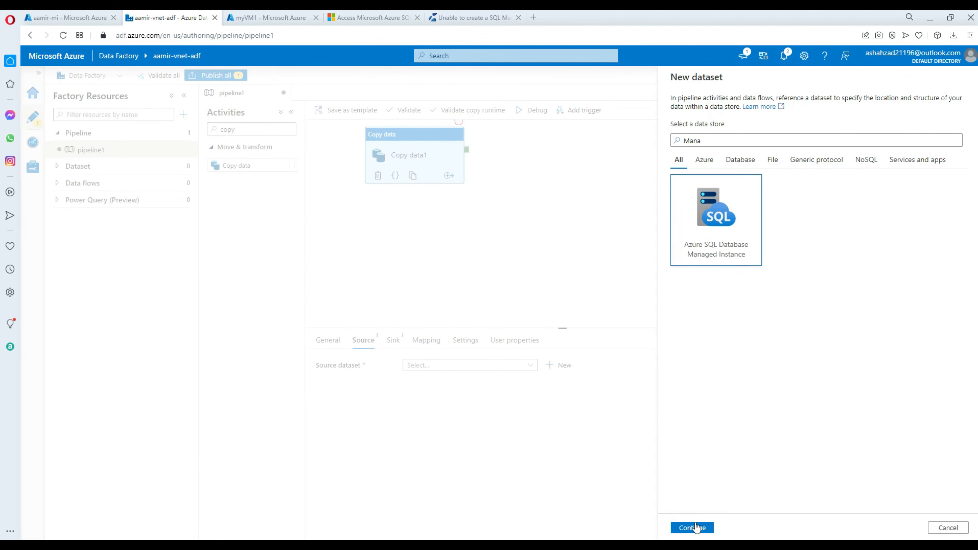
{"action": "left_click", "coordinate": [693, 526]}
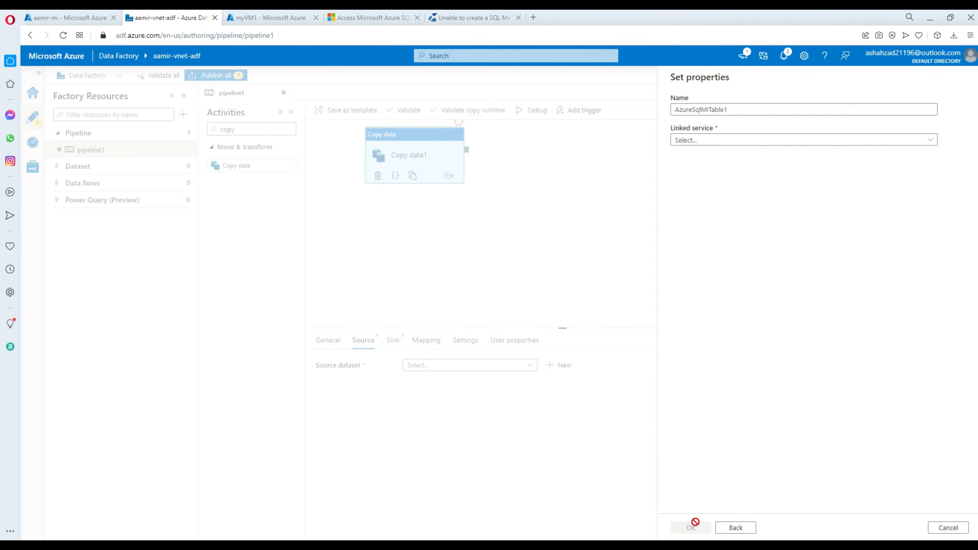
Connect the dataset through lnkAzureSqlMI1 with table dbo.dest, then bring up the remote desktop.
{"action": "left_click", "coordinate": [714, 141]}
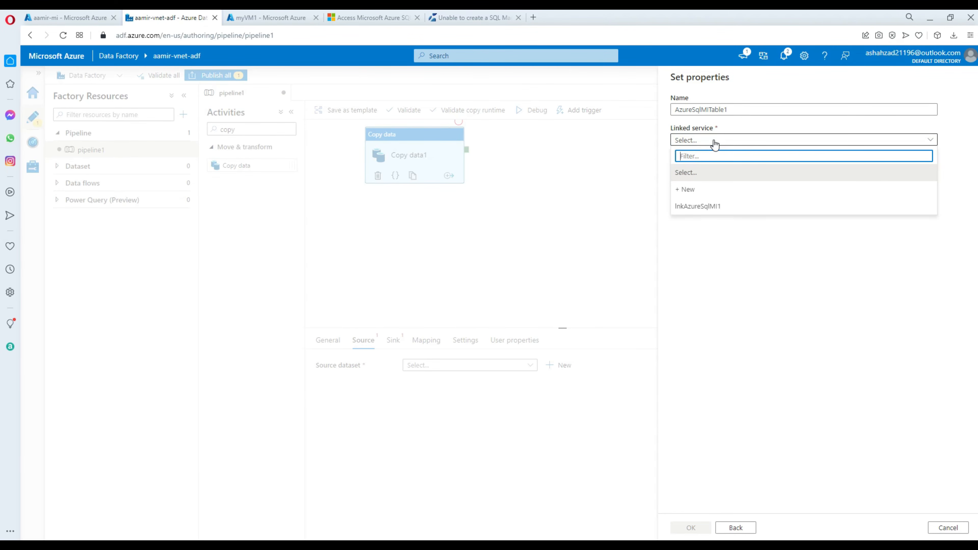
{"action": "left_click", "coordinate": [696, 207]}
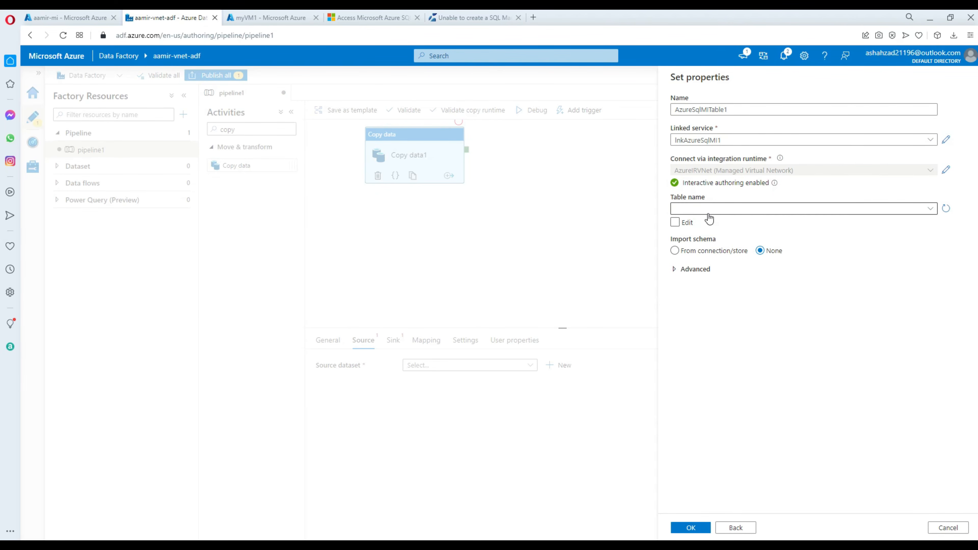
{"action": "left_click", "coordinate": [714, 212]}
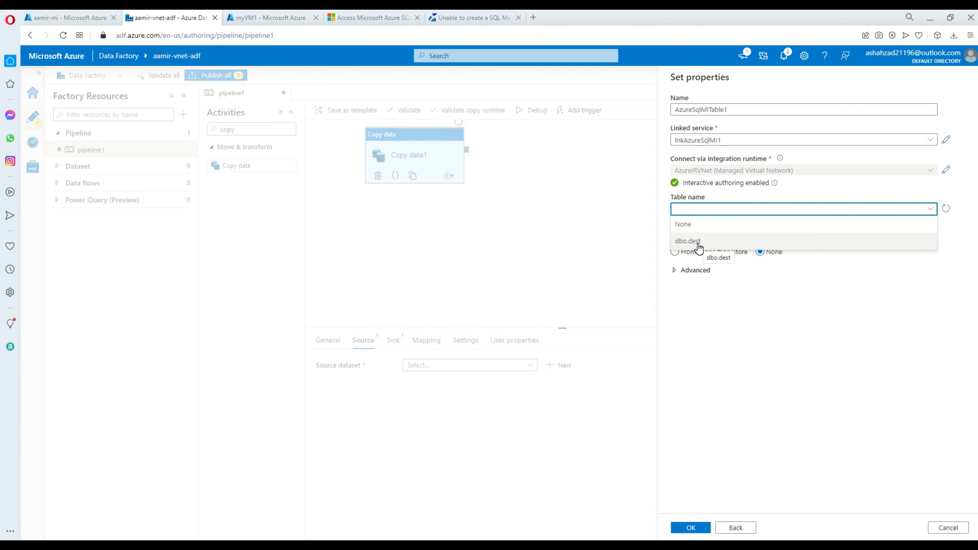
{"action": "left_click", "coordinate": [699, 242]}
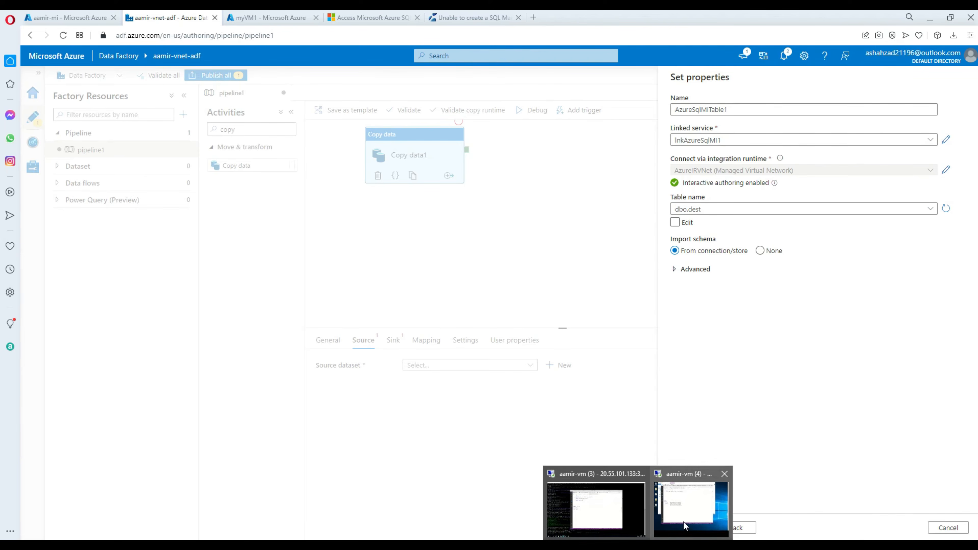
{"action": "left_click", "coordinate": [683, 522]}
Write and run a 'Select * from dbo.Emp' query.
{"action": "left_click", "coordinate": [486, 176]}
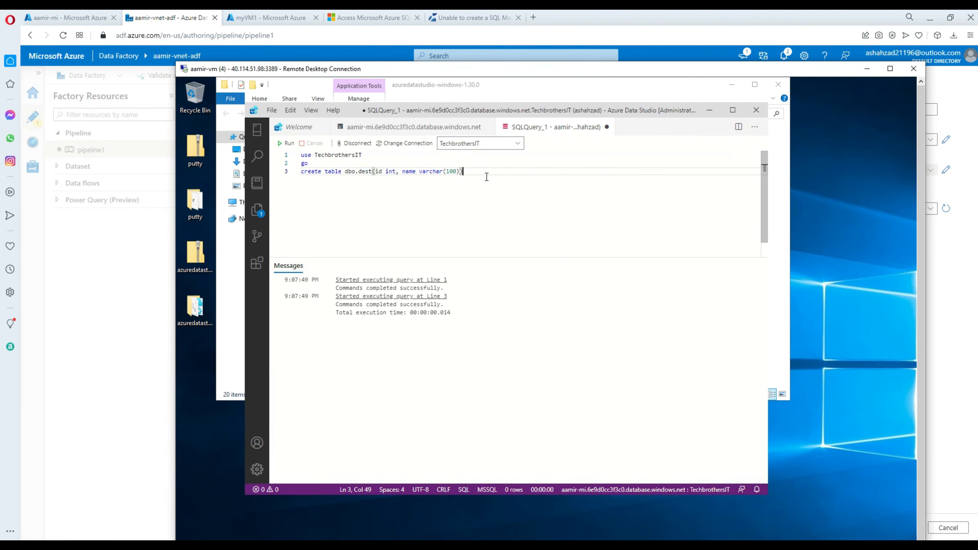
{"action": "key", "text": "Return"}
{"action": "key", "text": "Return"}
{"action": "type", "text": "Select "}
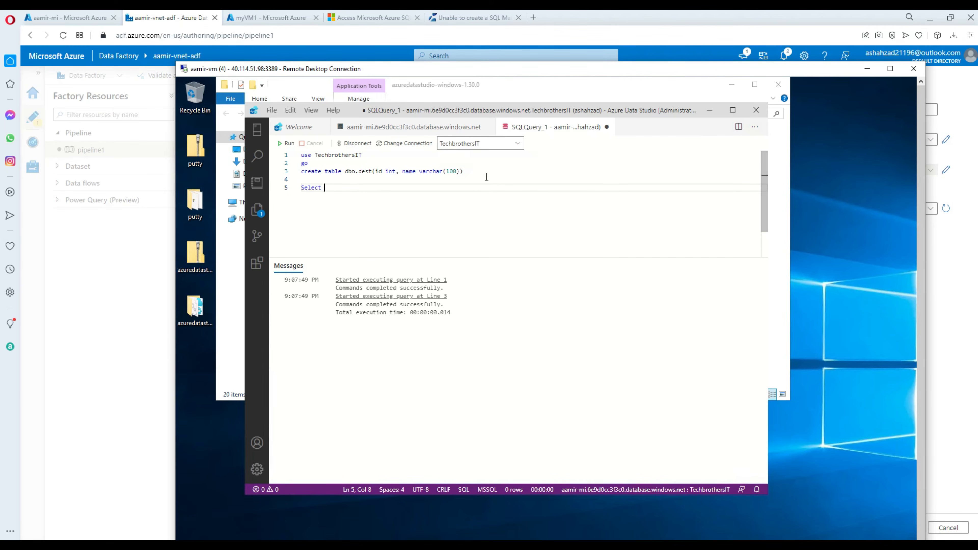
{"action": "type", "text": "* from d"}
{"action": "type", "text": "dbo.Emp"}
{"action": "left_click_drag", "start_coordinate": [376, 188], "coordinate": [302, 179]}
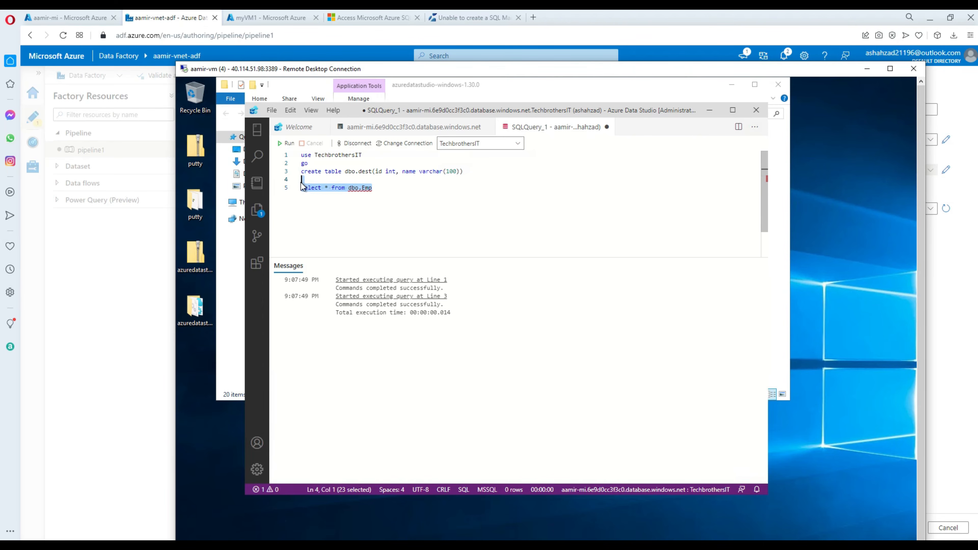
{"action": "left_click", "coordinate": [291, 144]}
{"action": "left_click", "coordinate": [395, 189]}
Write 'create table dbo.Emp (id int, name varchar(100))' followed by go.
{"action": "key", "text": "Return"}
{"action": "key", "text": "Return"}
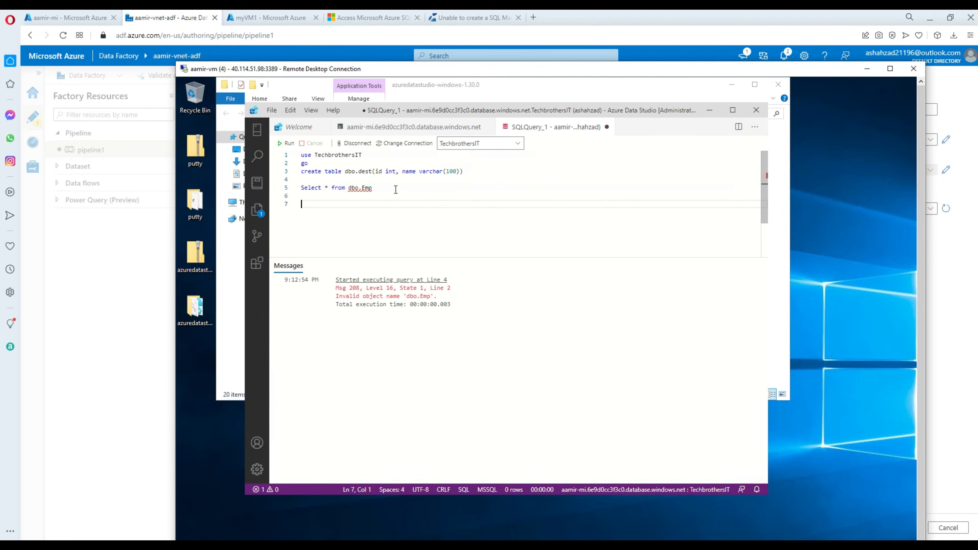
{"action": "type", "text": "create table dbo"}
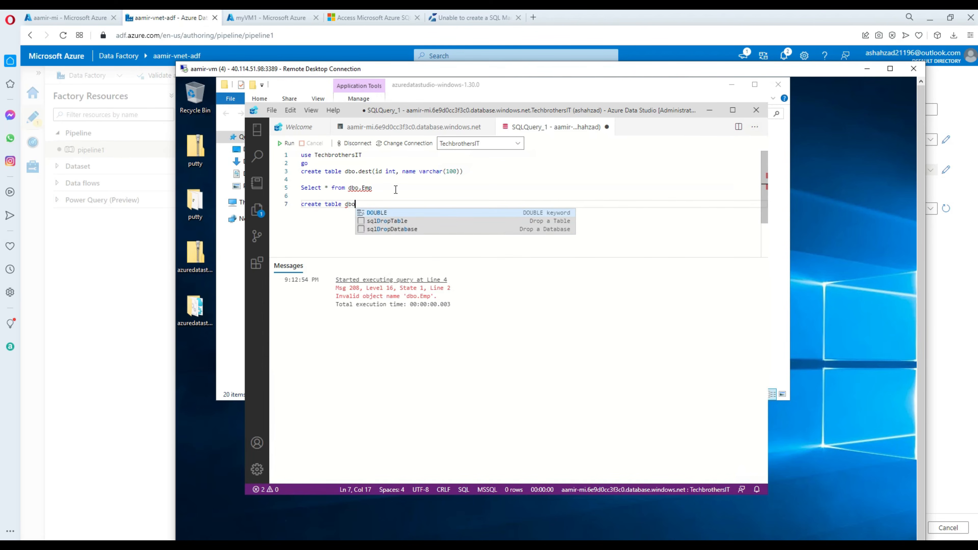
{"action": "type", "text": ".Emp (id int, name var"}
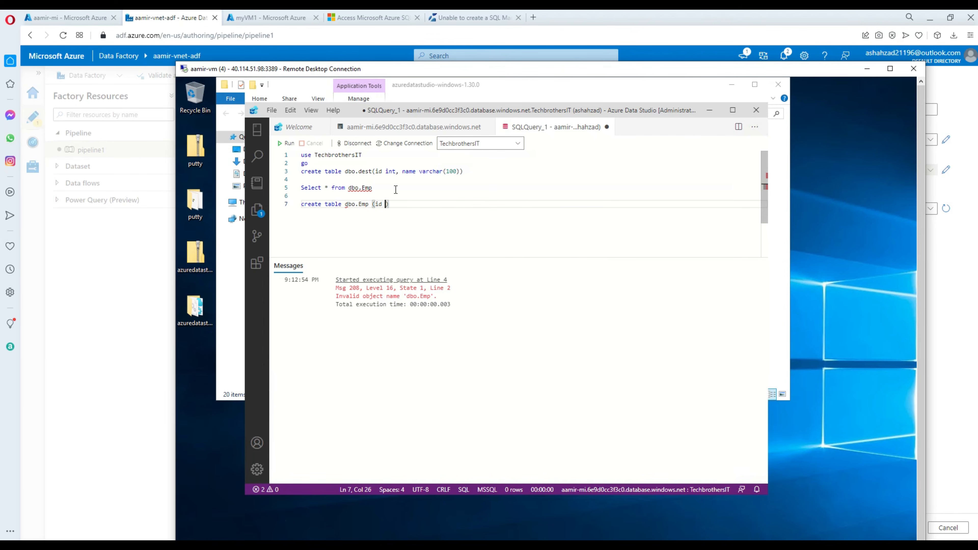
{"action": "type", "text": "char(100)"}
{"action": "key", "text": "Return"}
{"action": "type", "text": "go"}
Add an insert of two sample rows into dbo.Emp and run the create and insert statements.
{"action": "key", "text": "Return"}
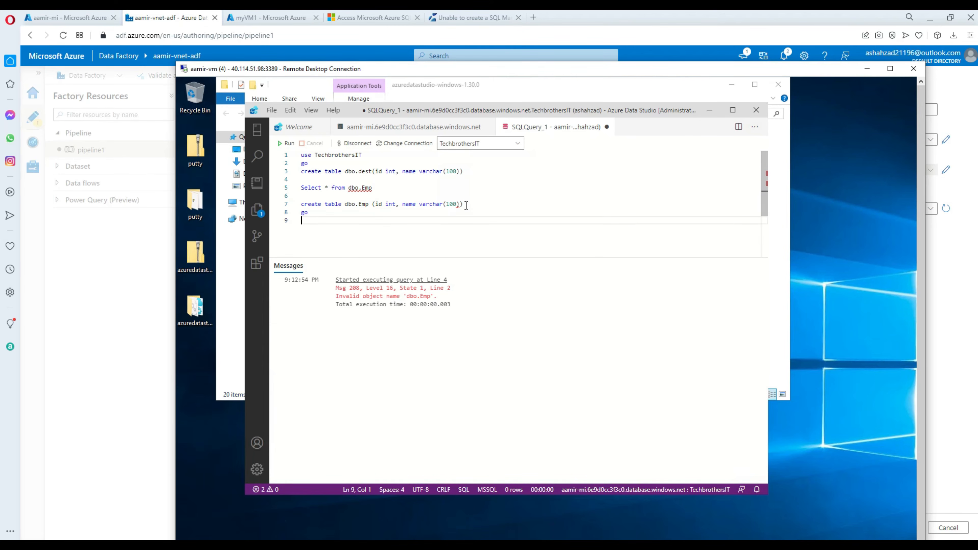
{"action": "type", "text": "insert ii"}
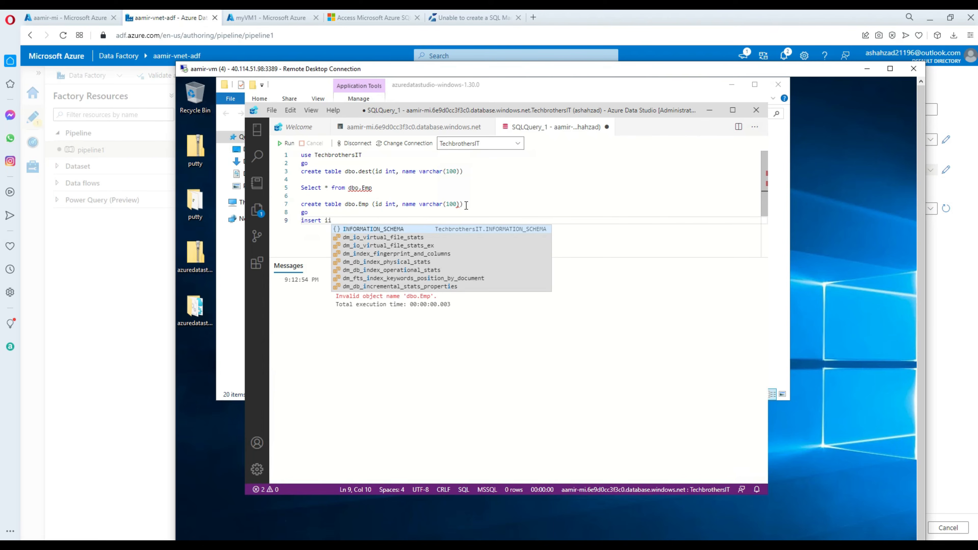
{"action": "key", "text": "BackSpace"}
{"action": "type", "text": "n"}
{"action": "type", "text": "to dbo"}
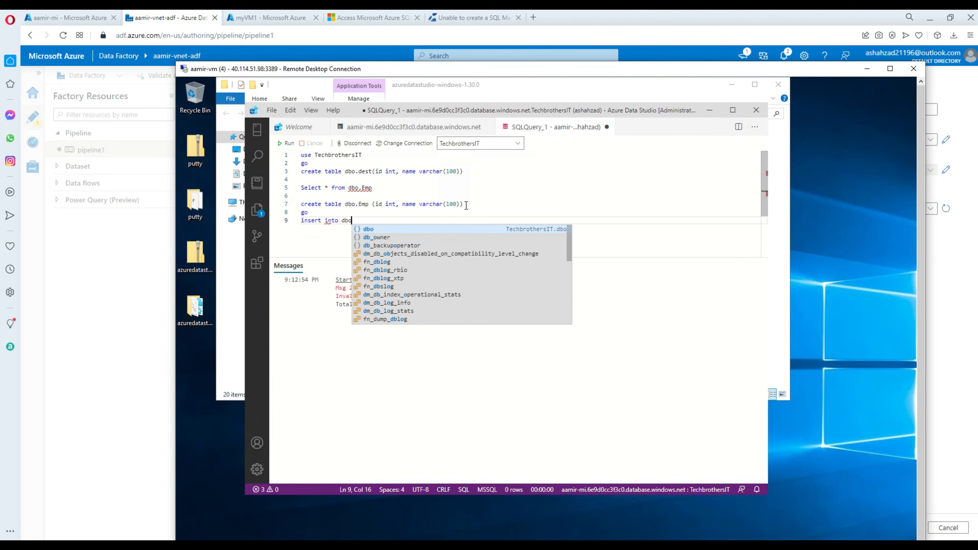
{"action": "type", "text": ".emp"}
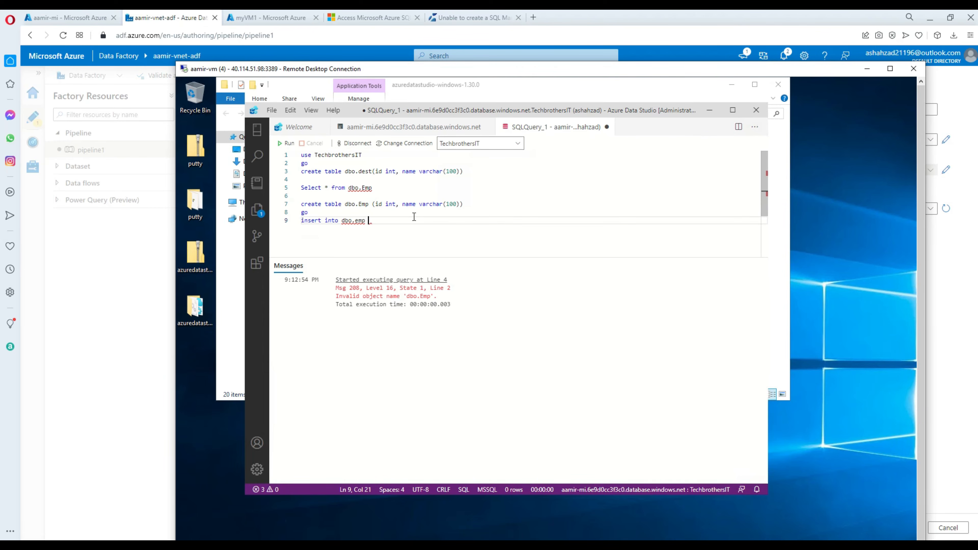
{"action": "type", "text": "(values "}
{"action": "type", "text": "(1,"}
{"action": "type", "text": "'aamir"}
{"action": "type", "text": ")"}
{"action": "type", "text": ","}
{"action": "type", "text": "(2,'"}
{"action": "type", "text": "a"}
{"action": "type", "text": "aza"}
{"action": "left_click_drag", "start_coordinate": [479, 221], "coordinate": [301, 206]}
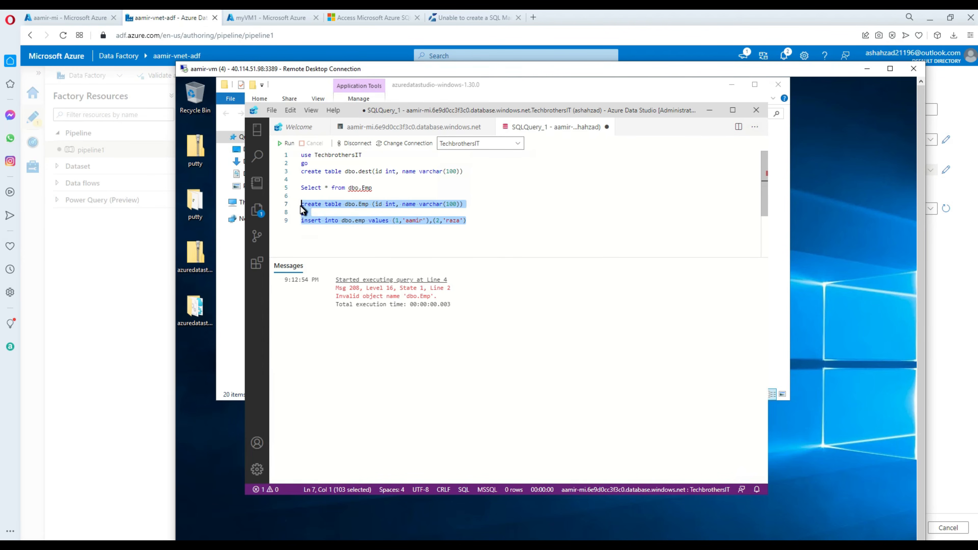
{"action": "left_click", "coordinate": [286, 143]}
Run 'Select * from dbo.Emp' to confirm both rows were inserted.
{"action": "left_click", "coordinate": [492, 217]}
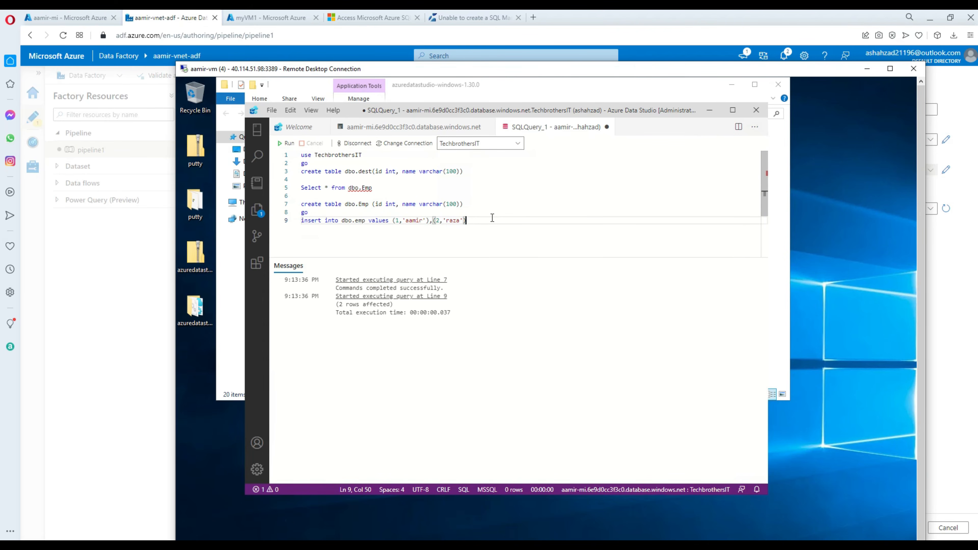
{"action": "key", "text": "Return"}
{"action": "key", "text": "Return"}
{"action": "type", "text": "Select * from dbo.emp"}
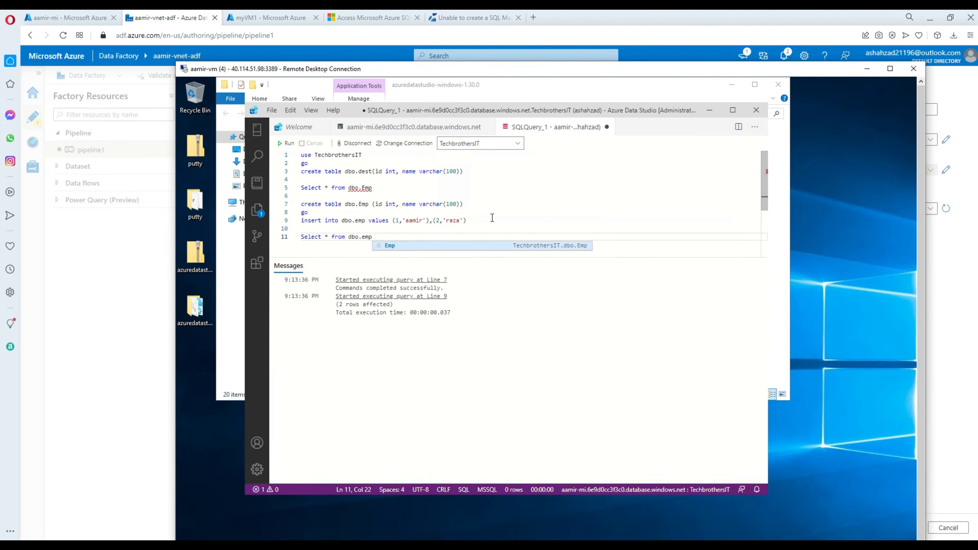
{"action": "key", "text": "Tab"}
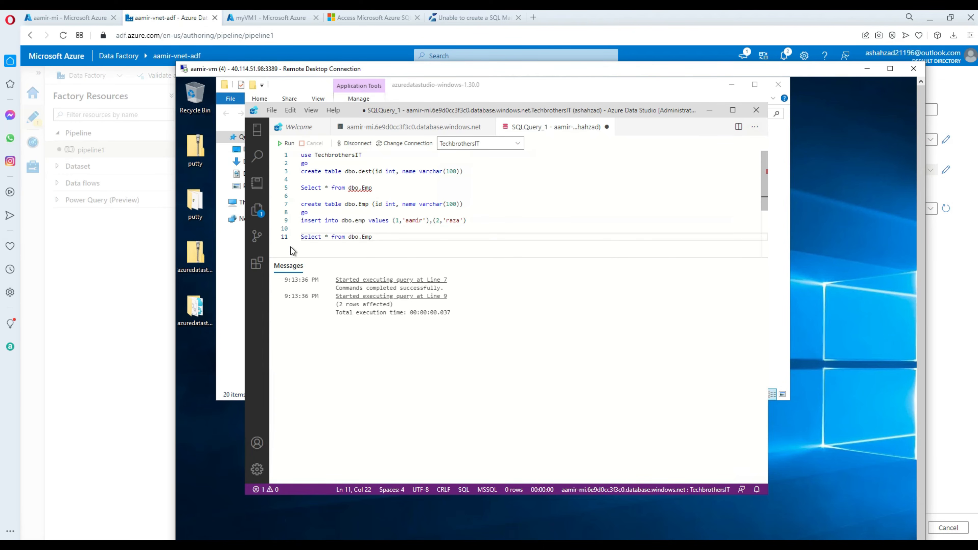
{"action": "left_click", "coordinate": [298, 236], "text": "shift"}
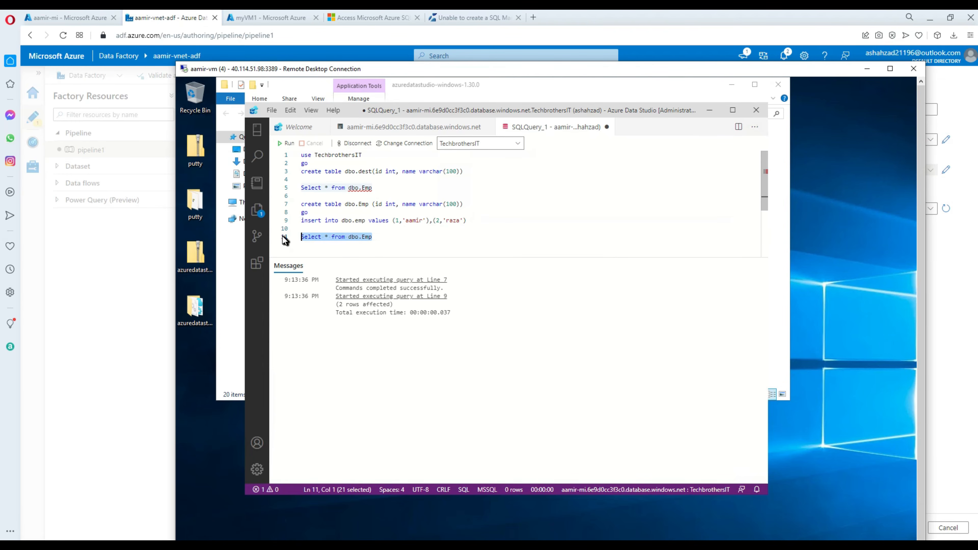
{"action": "left_click", "coordinate": [288, 143]}
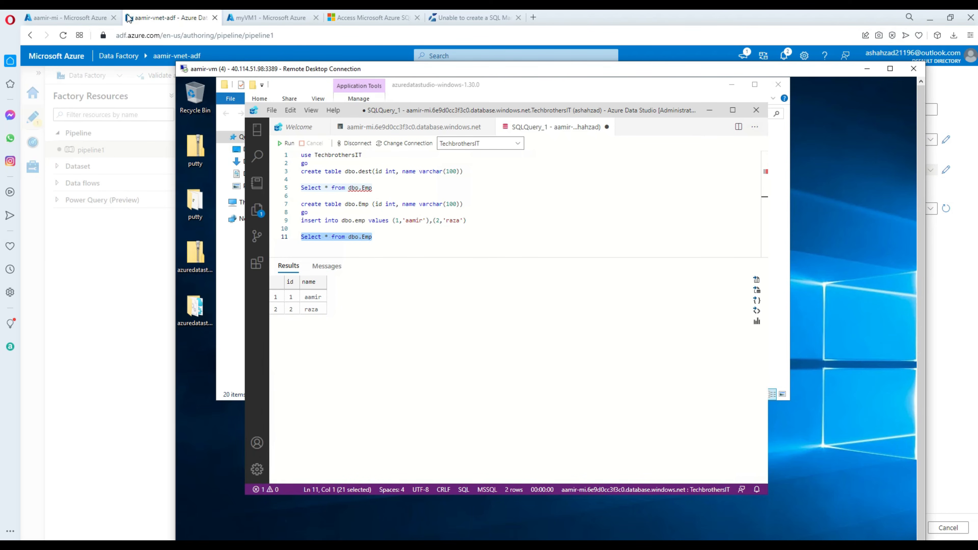
Refresh the table list, choose dbo.Emp with Import schema set to None, and confirm the dataset.
{"action": "left_click", "coordinate": [168, 18]}
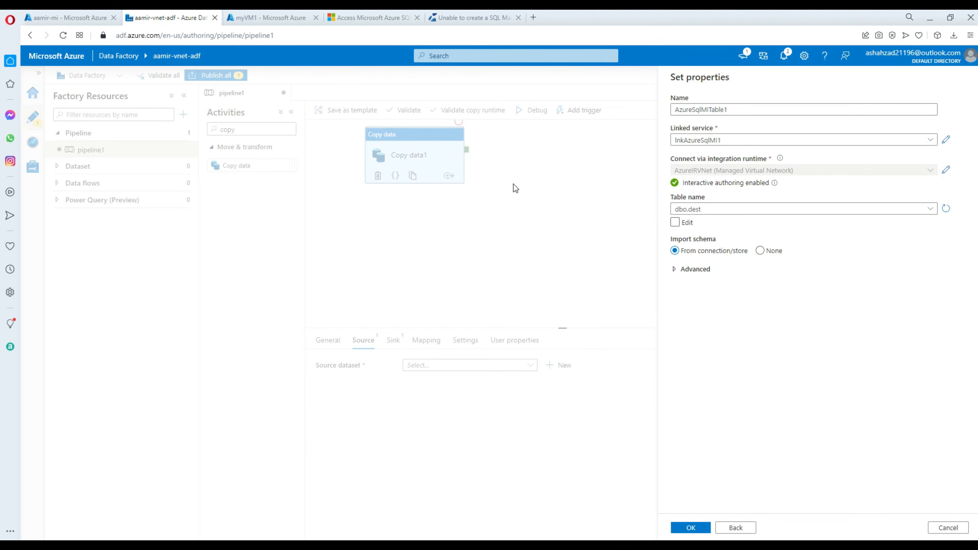
{"action": "left_click", "coordinate": [703, 211]}
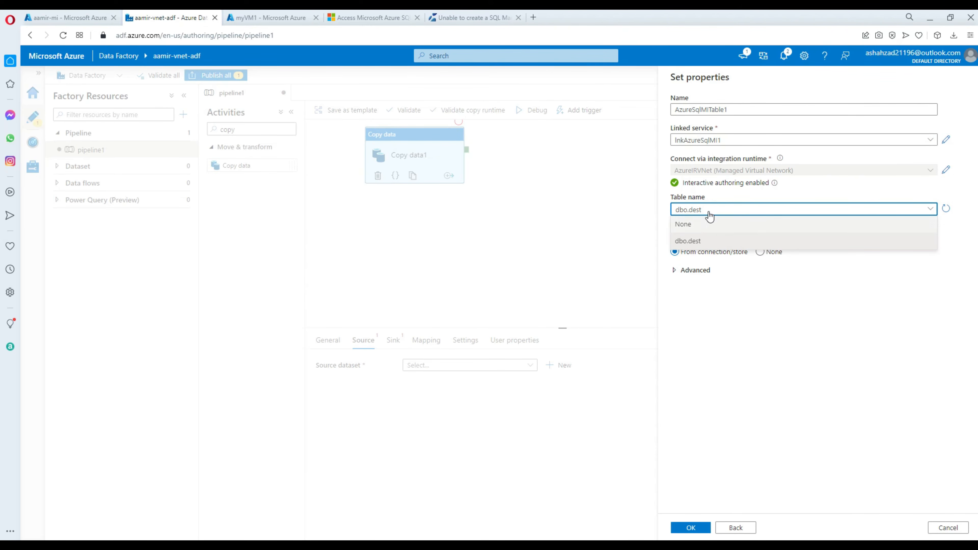
{"action": "left_click", "coordinate": [850, 194]}
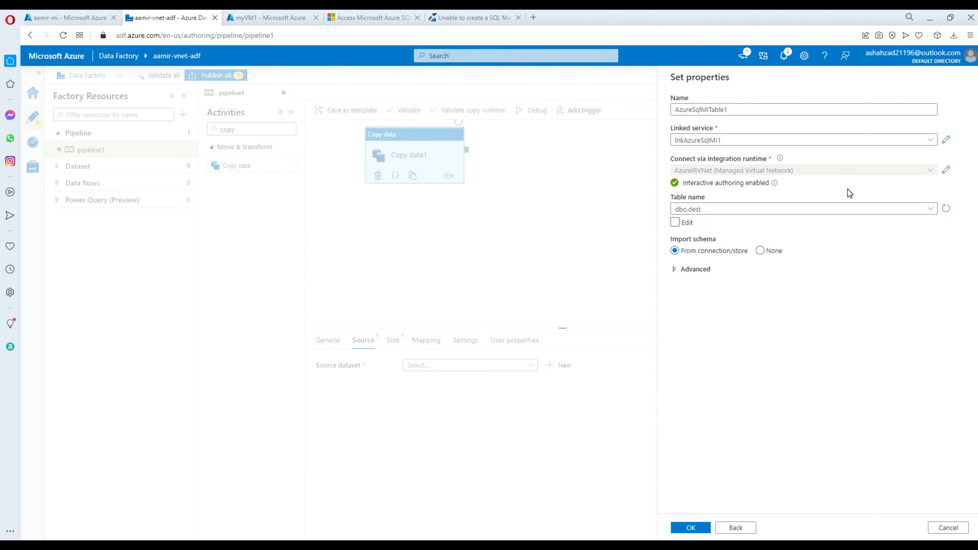
{"action": "left_click", "coordinate": [946, 209]}
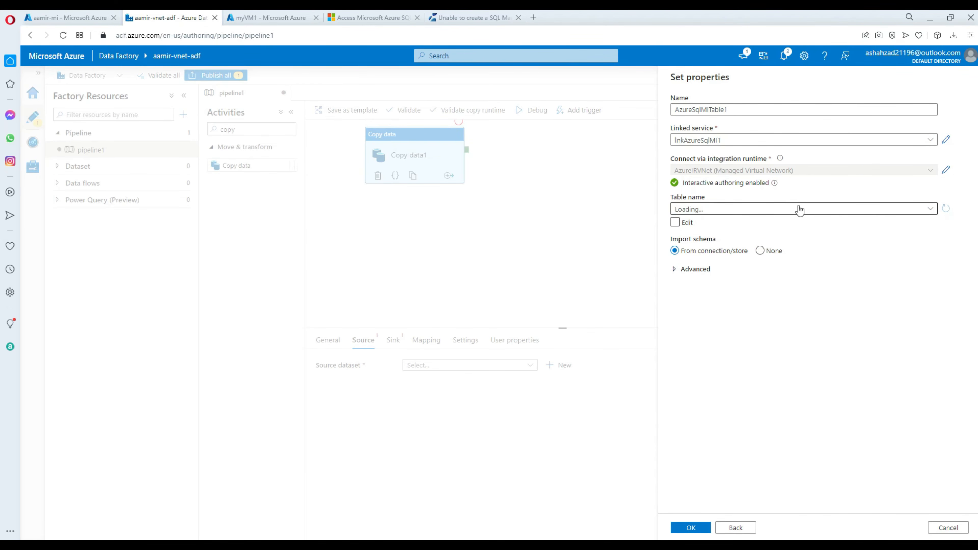
{"action": "left_click", "coordinate": [712, 215]}
{"action": "left_click", "coordinate": [700, 244]}
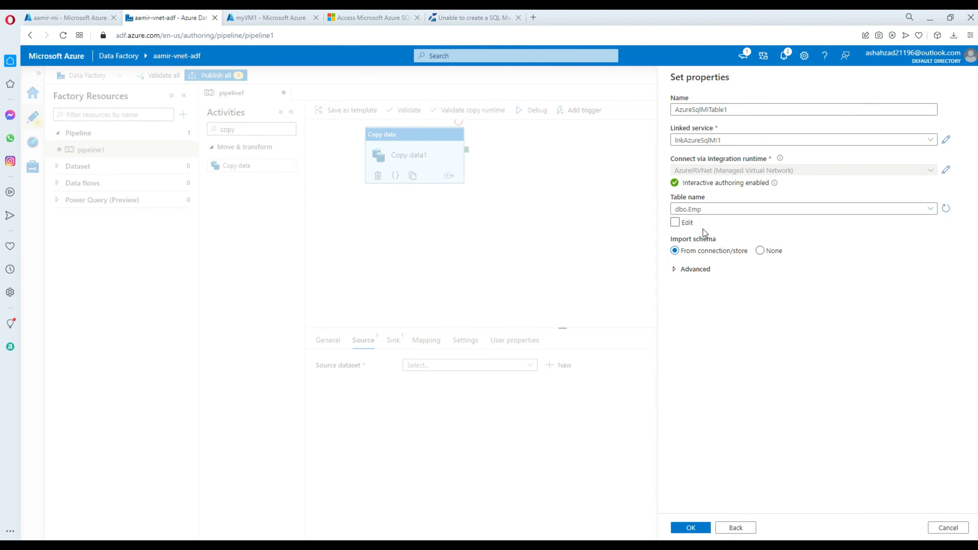
{"action": "left_click", "coordinate": [760, 251]}
{"action": "left_click", "coordinate": [691, 527]}
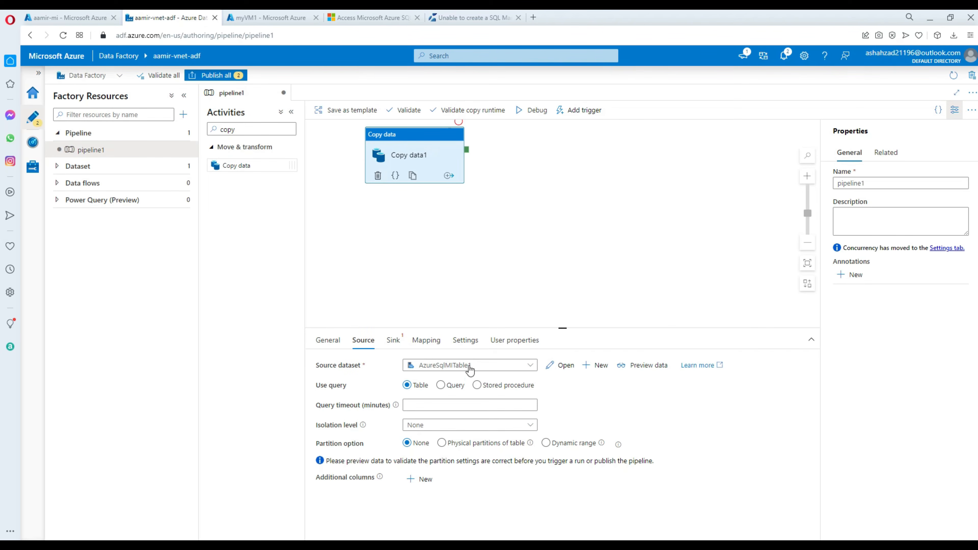
Start a new sink dataset for Copy data1 using the Azure SQL Database Managed Instance store.
{"action": "left_click", "coordinate": [392, 344]}
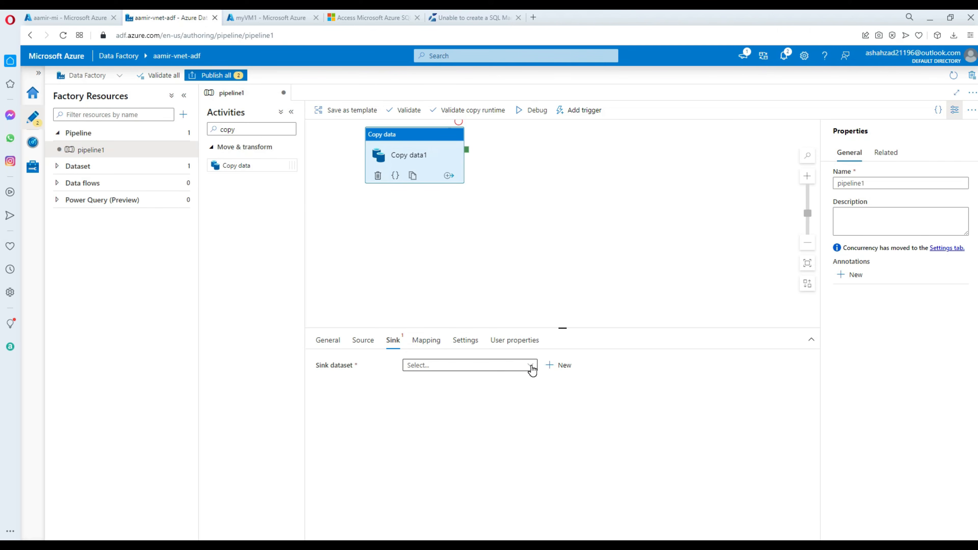
{"action": "left_click", "coordinate": [534, 367]}
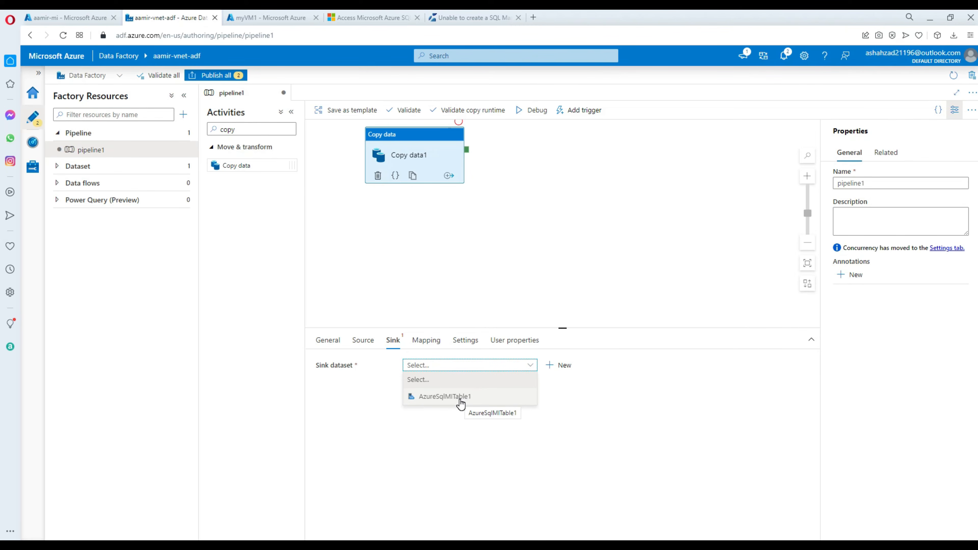
{"action": "left_click", "coordinate": [559, 365]}
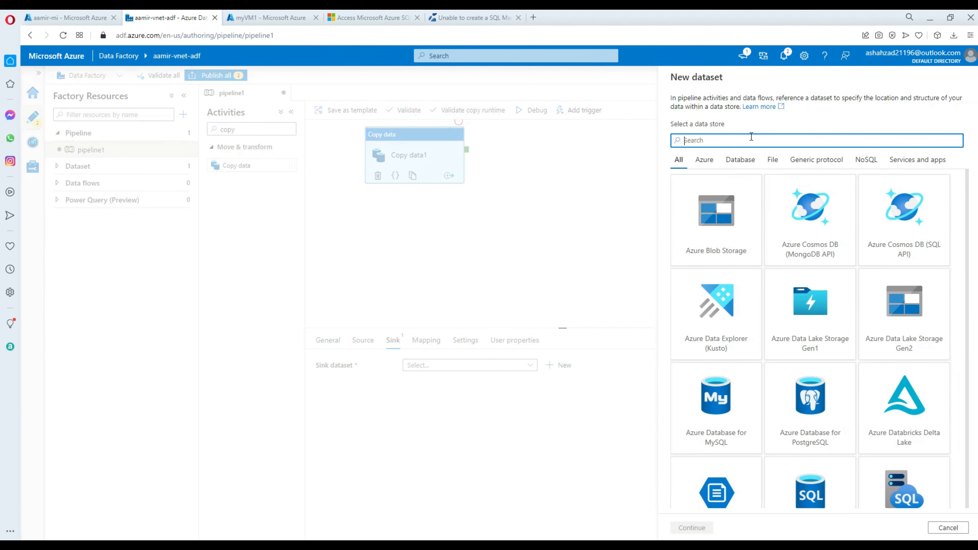
{"action": "type", "text": "Mana"}
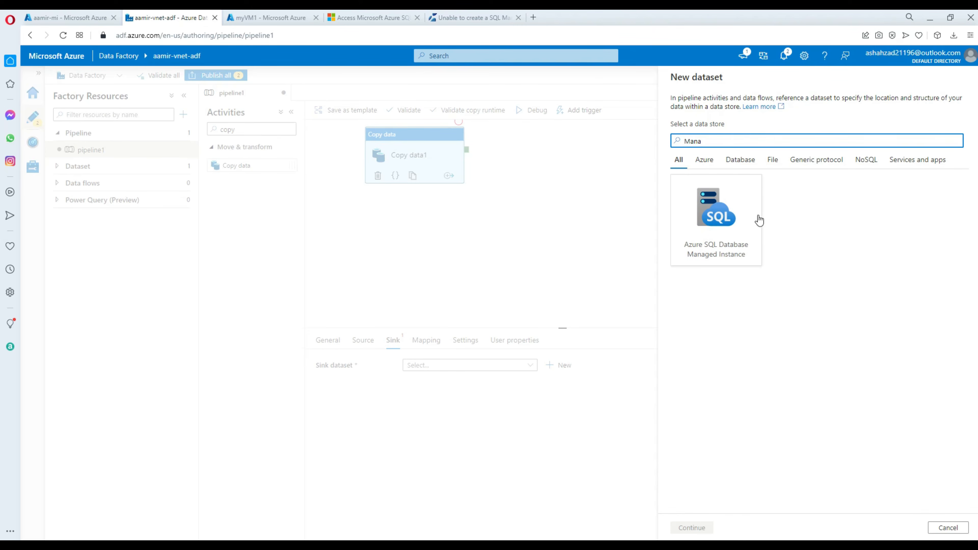
{"action": "left_click", "coordinate": [759, 221]}
{"action": "left_click", "coordinate": [691, 527]}
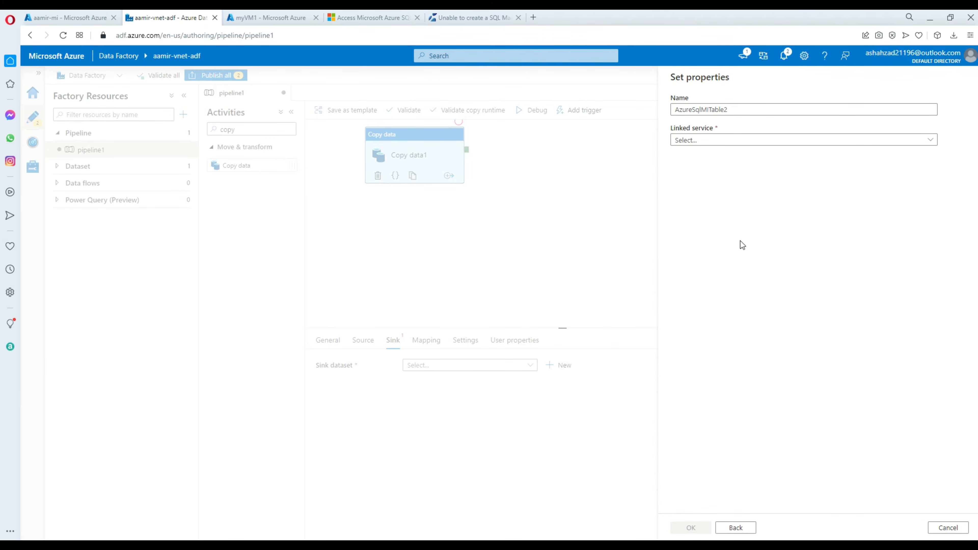
Set the sink dataset to lnkAzureSqlMI1 and table dbo.dest with Import schema None, and create it.
{"action": "left_click", "coordinate": [701, 142]}
{"action": "left_click", "coordinate": [702, 207]}
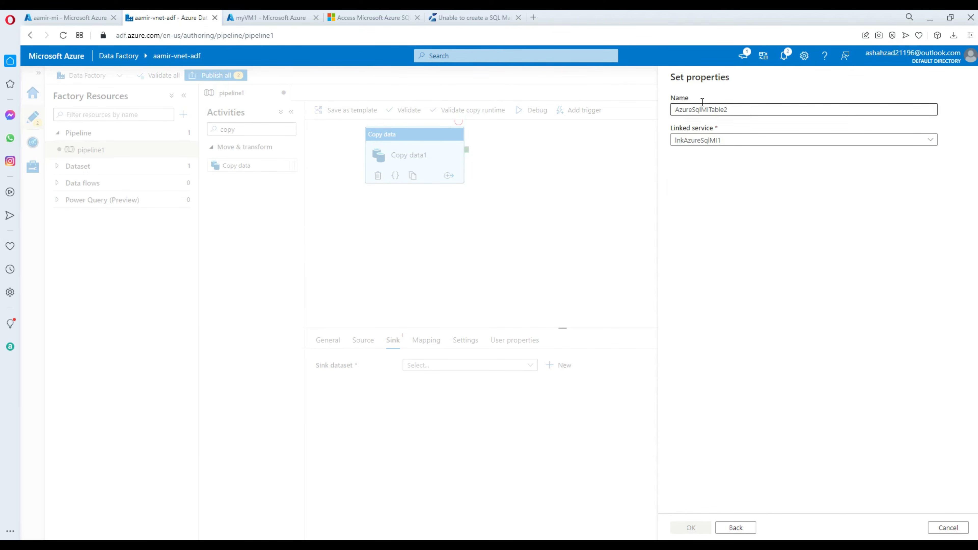
{"action": "left_click", "coordinate": [737, 109]}
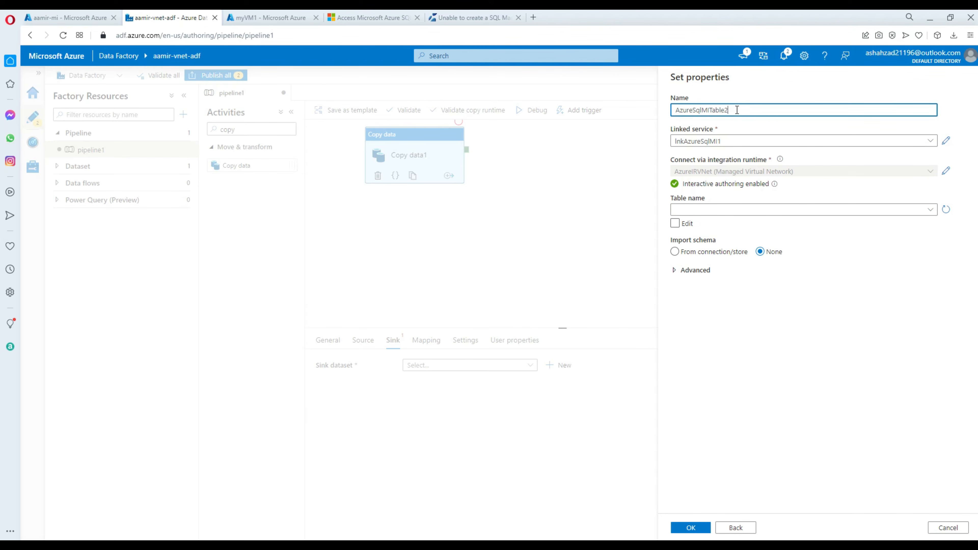
{"action": "left_click", "coordinate": [704, 212]}
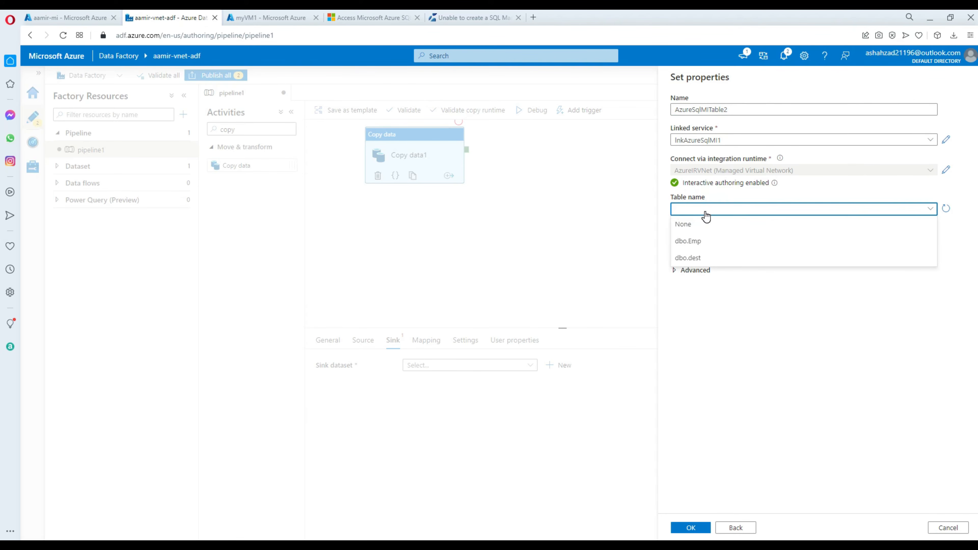
{"action": "left_click", "coordinate": [693, 258]}
{"action": "left_click", "coordinate": [767, 255]}
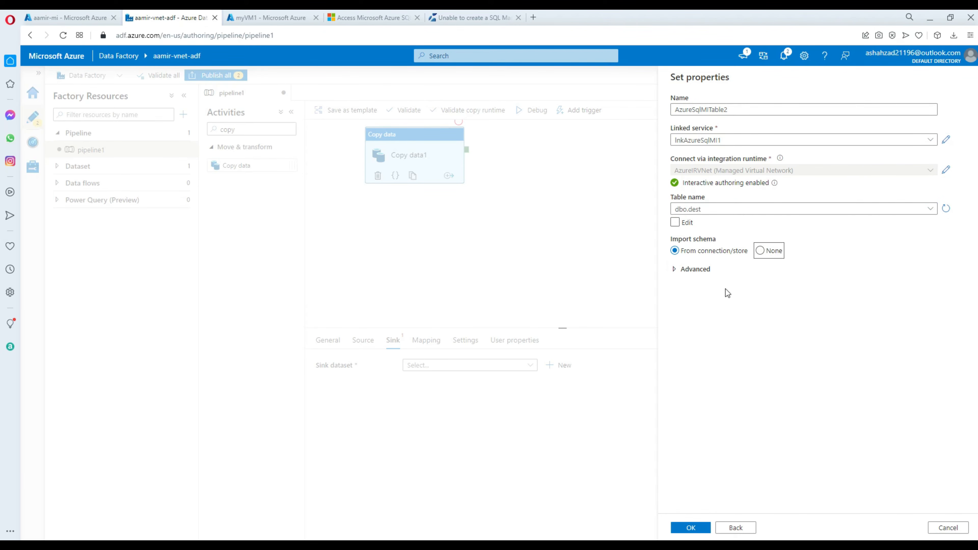
{"action": "left_click", "coordinate": [760, 251]}
{"action": "left_click", "coordinate": [690, 527]}
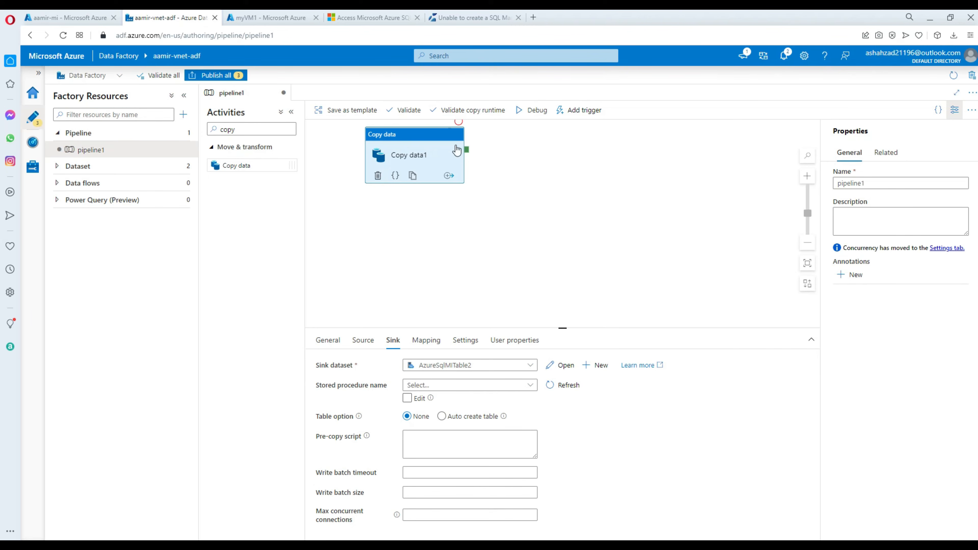
Run pipeline1 in debug and review Copy data1's input JSON showing SqlMISource and SqlMISink.
{"action": "left_click", "coordinate": [532, 113]}
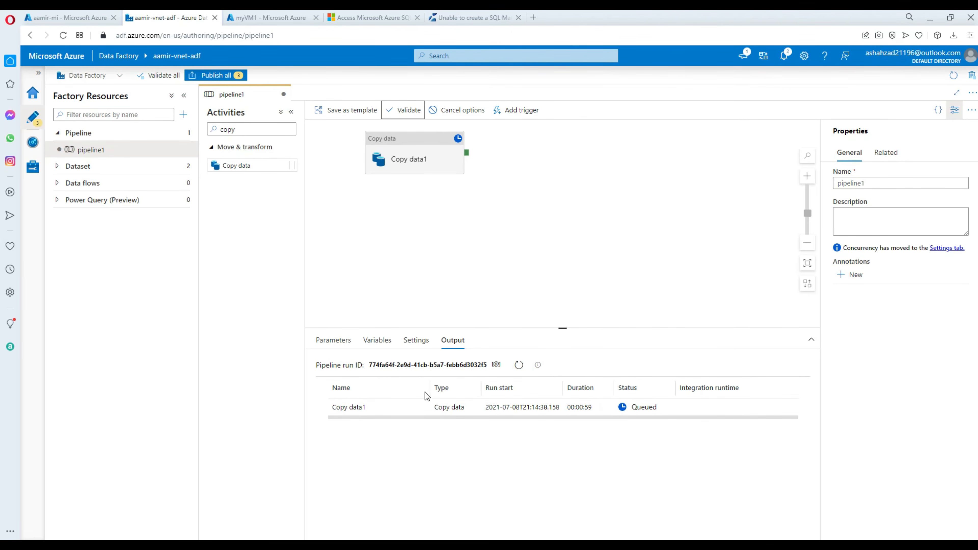
{"action": "left_click", "coordinate": [417, 406]}
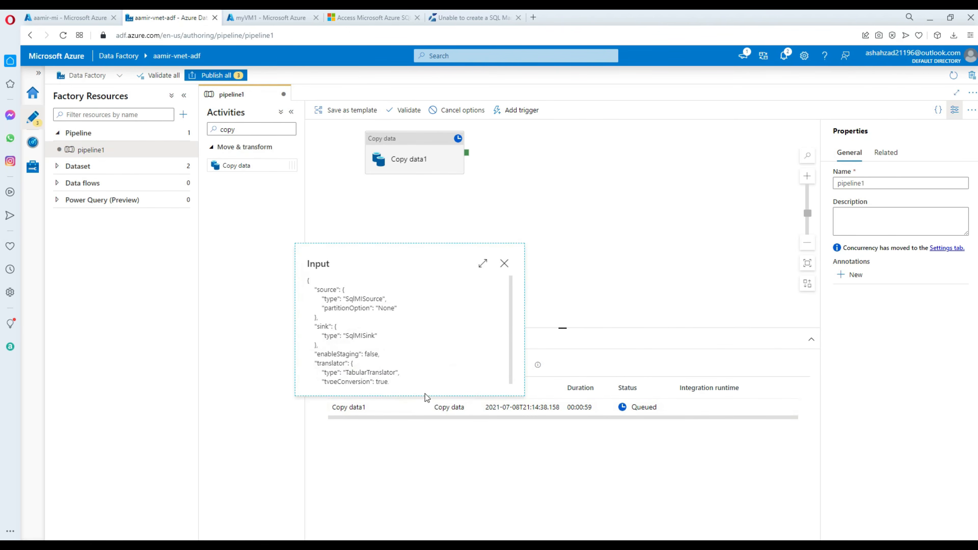
{"action": "double_click", "coordinate": [369, 334]}
{"action": "scroll", "coordinate": [440, 328], "scroll_direction": "down", "scroll_amount": 2}
{"action": "scroll", "coordinate": [440, 327], "scroll_direction": "up", "scroll_amount": 2}
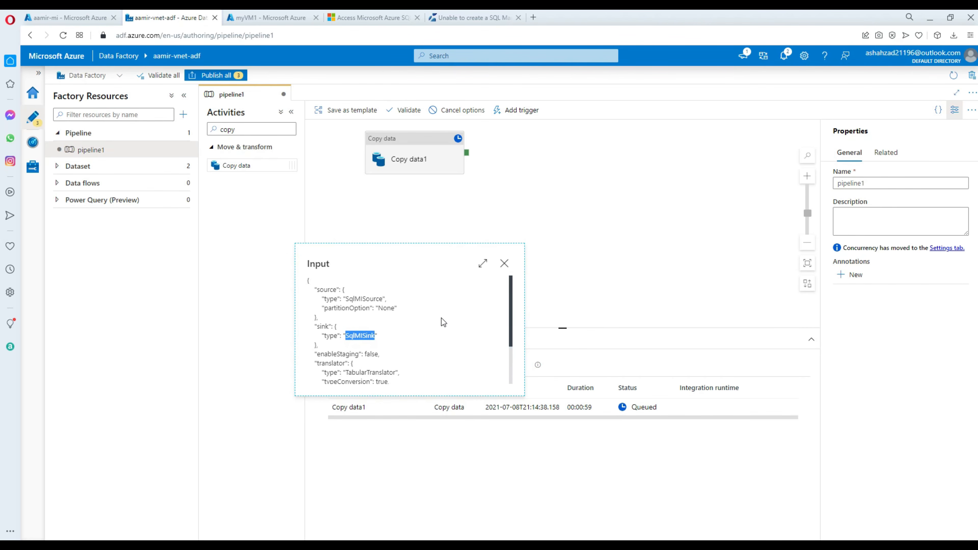
{"action": "double_click", "coordinate": [377, 302]}
{"action": "left_click", "coordinate": [386, 308]}
{"action": "scroll", "coordinate": [451, 340], "scroll_direction": "down", "scroll_amount": 3}
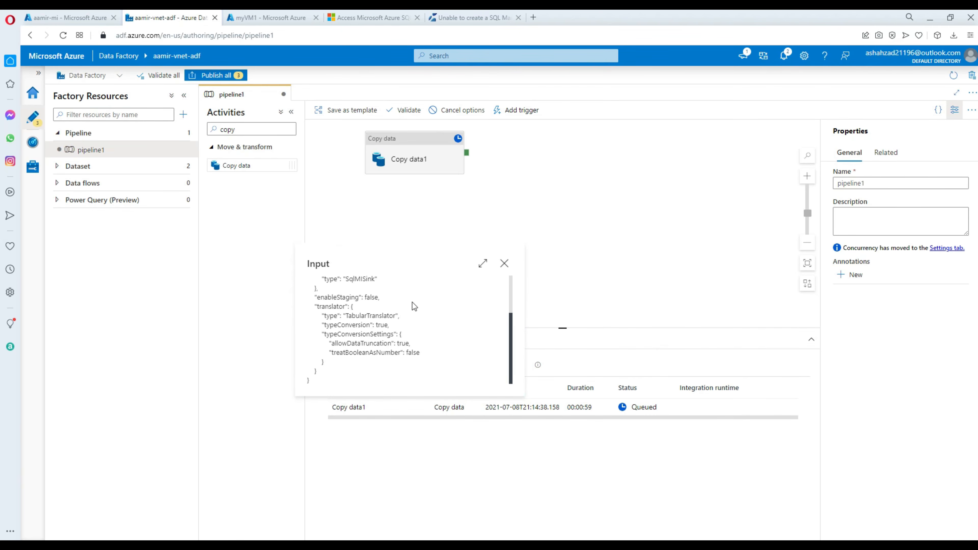
{"action": "left_click", "coordinate": [504, 263]}
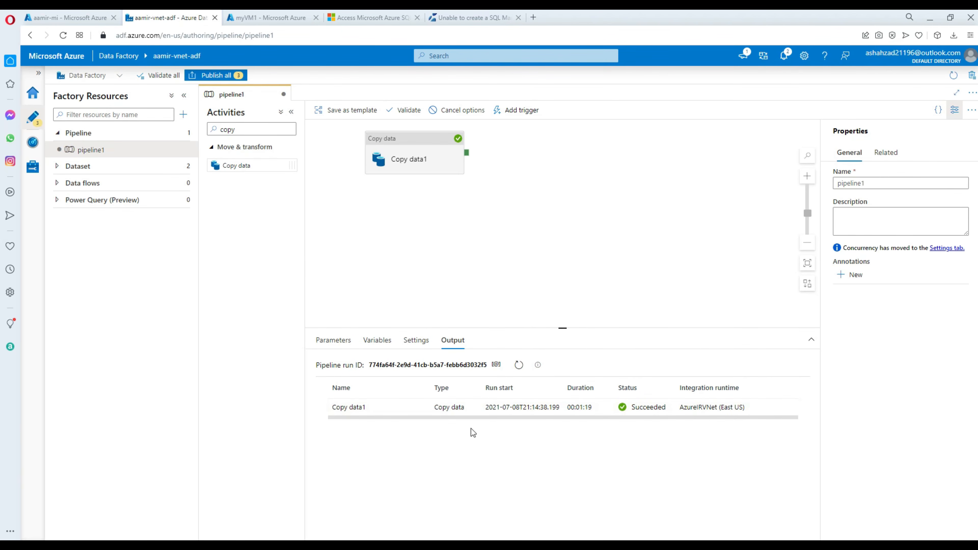
Check the copy run details showing 2 rows read and 2 rows written.
{"action": "mouse_move", "coordinate": [474, 407]}
{"action": "left_click", "coordinate": [418, 408]}
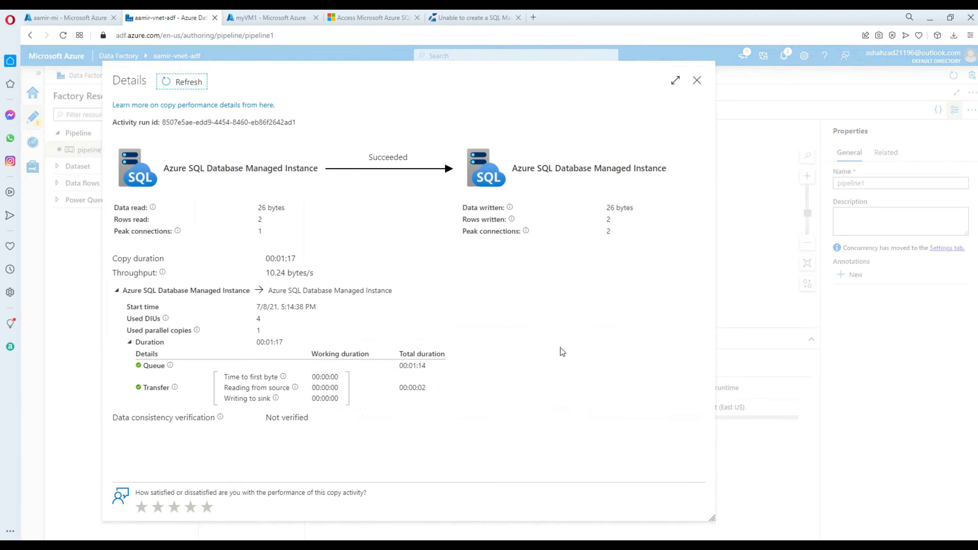
{"action": "double_click", "coordinate": [260, 219]}
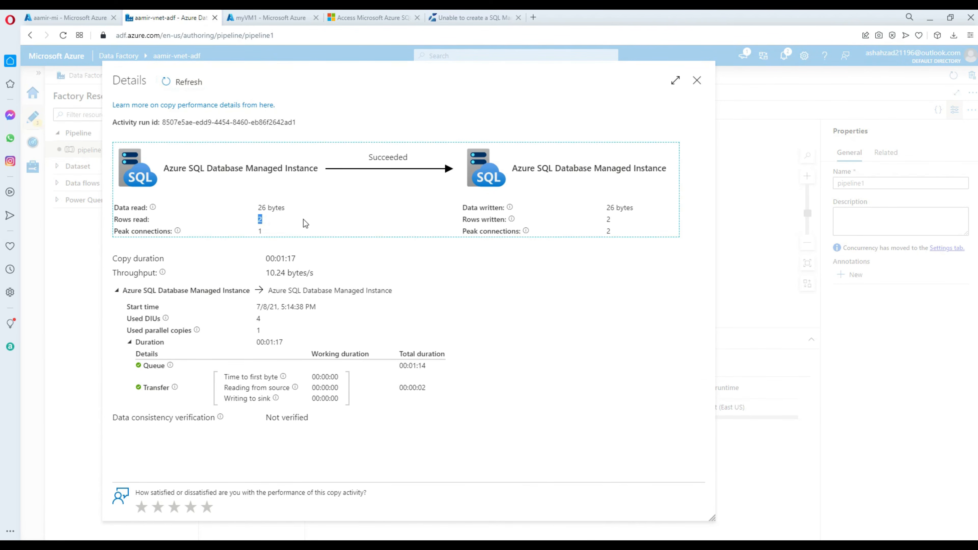
{"action": "double_click", "coordinate": [608, 218]}
{"action": "left_click", "coordinate": [605, 269]}
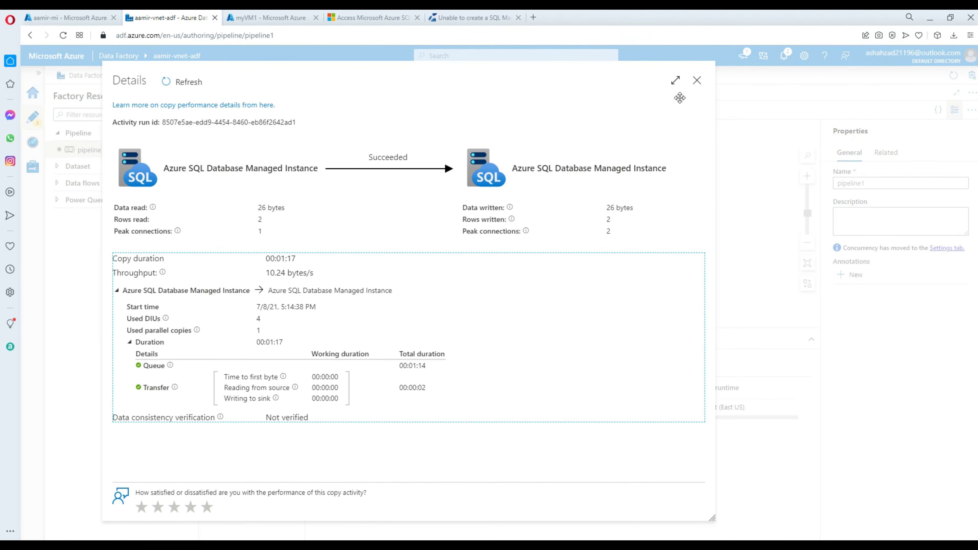
{"action": "left_click", "coordinate": [697, 80]}
Change the line 5 query to 'Select * from dbo.dest' and select it, then go to the myVM1 page.
{"action": "mouse_move", "coordinate": [723, 513]}
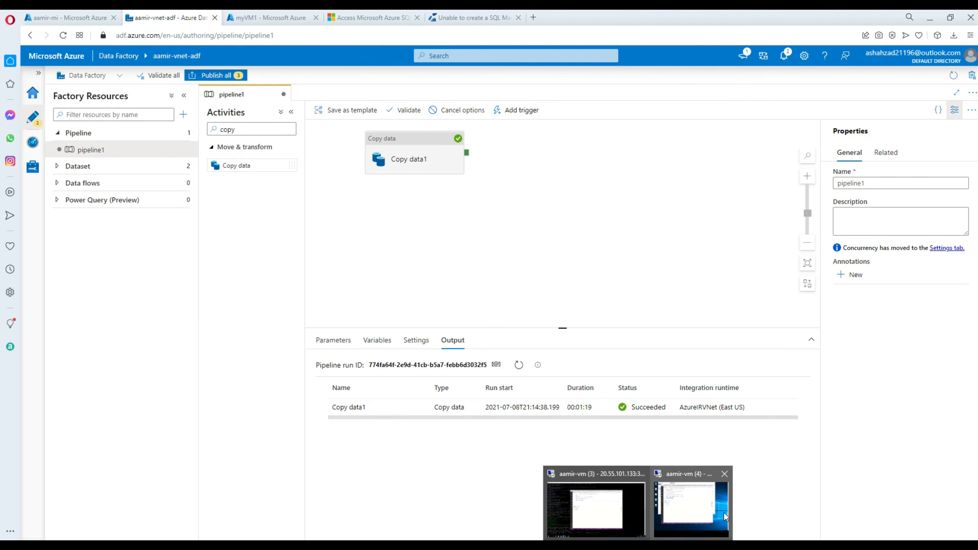
{"action": "left_click", "coordinate": [700, 498]}
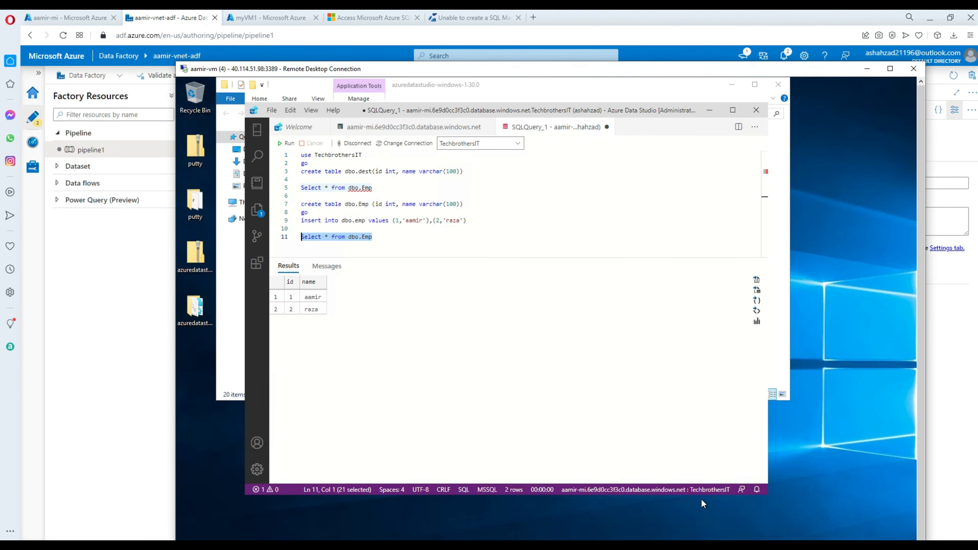
{"action": "left_click", "coordinate": [385, 238]}
{"action": "left_click", "coordinate": [383, 188]}
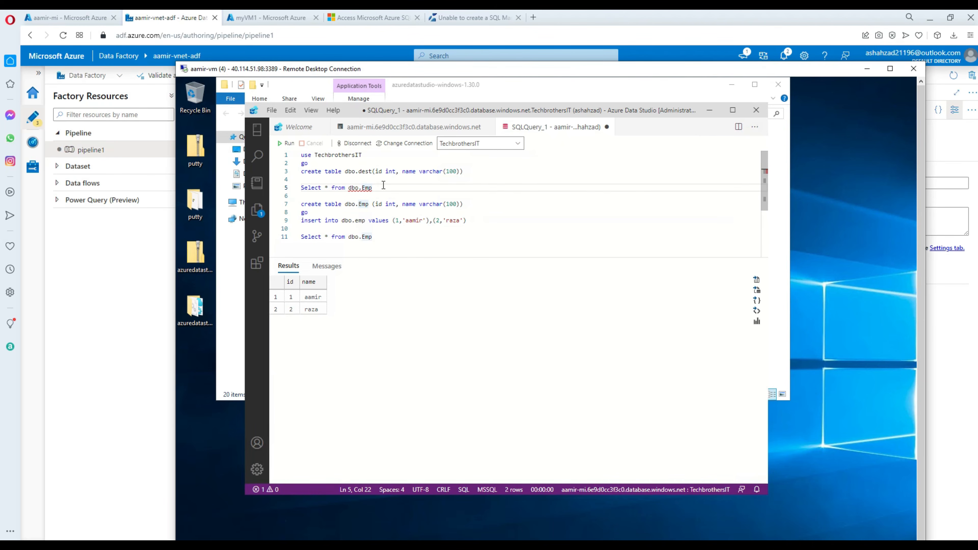
{"action": "type", "text": "dest"}
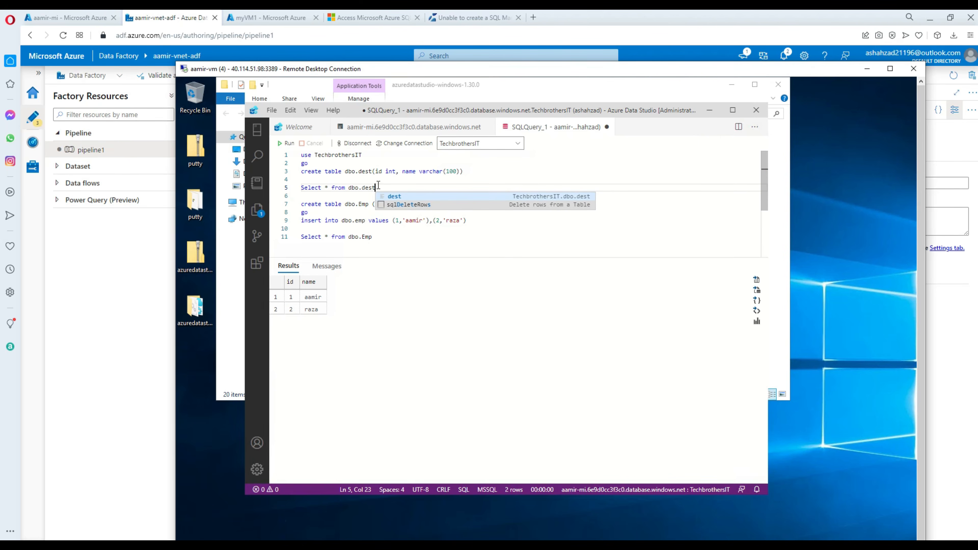
{"action": "left_click_drag", "start_coordinate": [375, 188], "coordinate": [293, 186]}
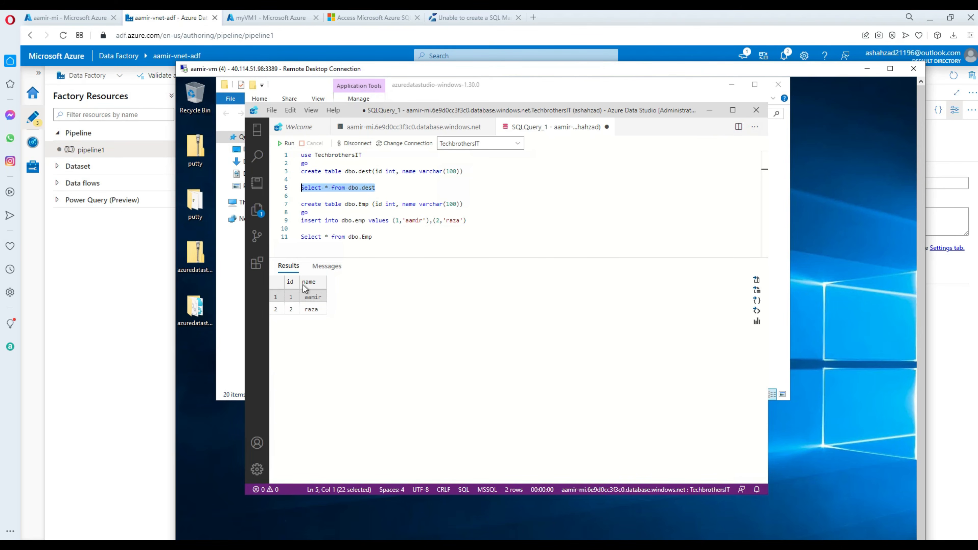
{"action": "left_click_drag", "start_coordinate": [373, 237], "coordinate": [299, 231]}
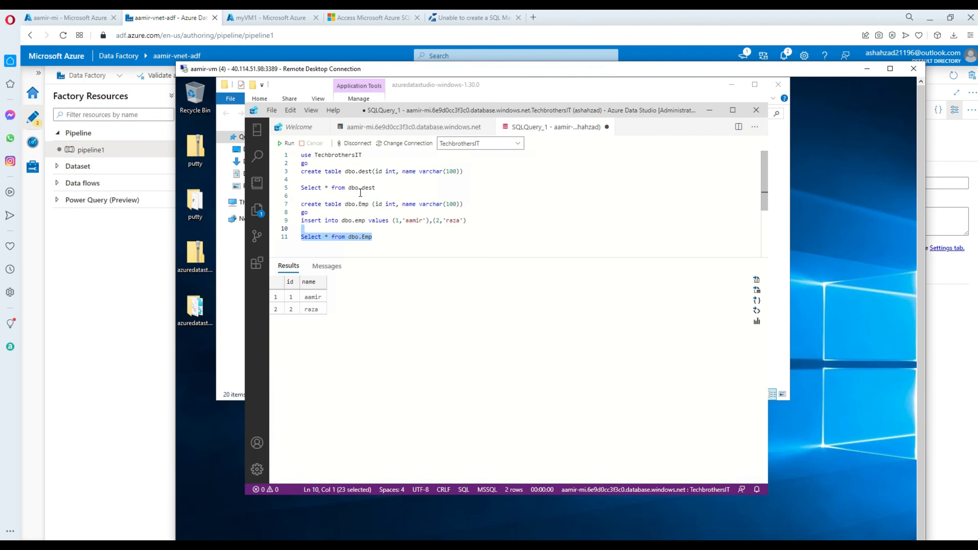
{"action": "left_click_drag", "start_coordinate": [374, 188], "coordinate": [300, 179]}
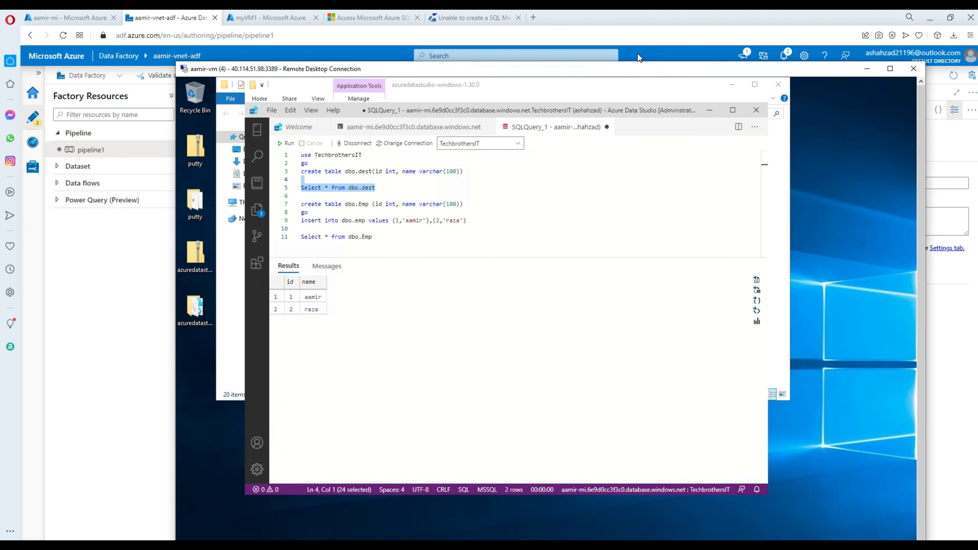
{"action": "left_click", "coordinate": [277, 18]}
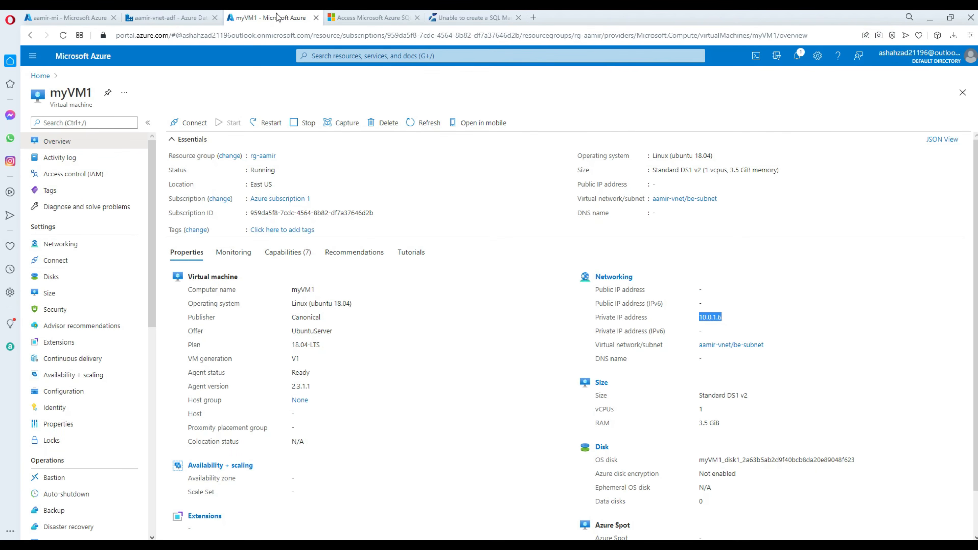
Scroll through the SQL Managed Instance private endpoint tutorial to view its architecture diagram.
{"action": "left_click", "coordinate": [348, 18]}
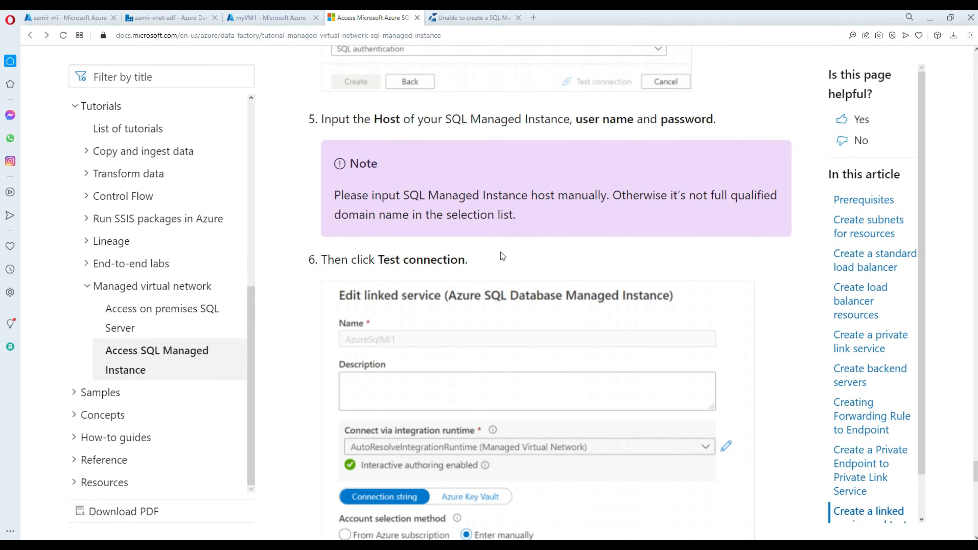
{"action": "scroll", "coordinate": [509, 250], "scroll_direction": "down", "scroll_amount": 10}
{"action": "scroll", "coordinate": [510, 243], "scroll_direction": "up", "scroll_amount": 10}
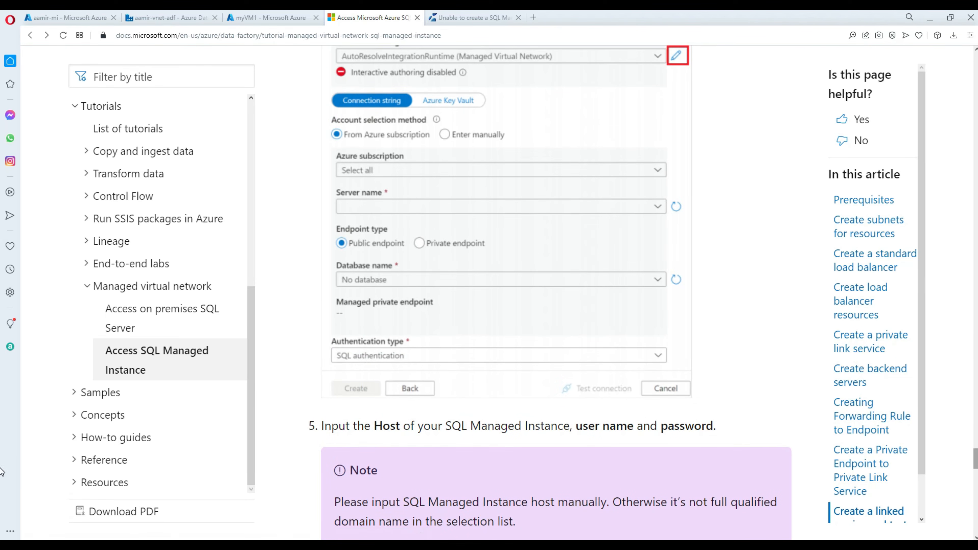
{"action": "left_click_drag", "start_coordinate": [974, 464], "coordinate": [969, 84]}
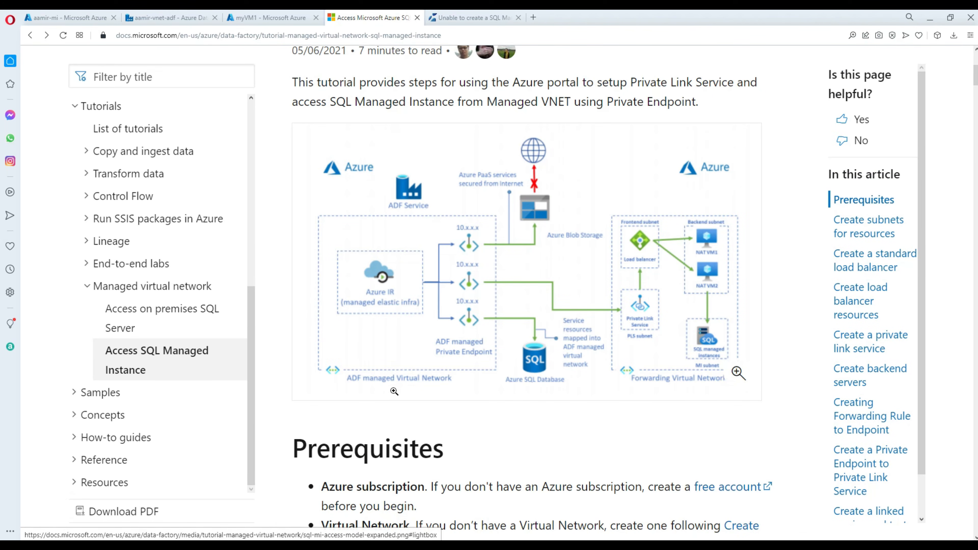
{"action": "scroll", "coordinate": [421, 402], "scroll_direction": "up", "scroll_amount": 1}
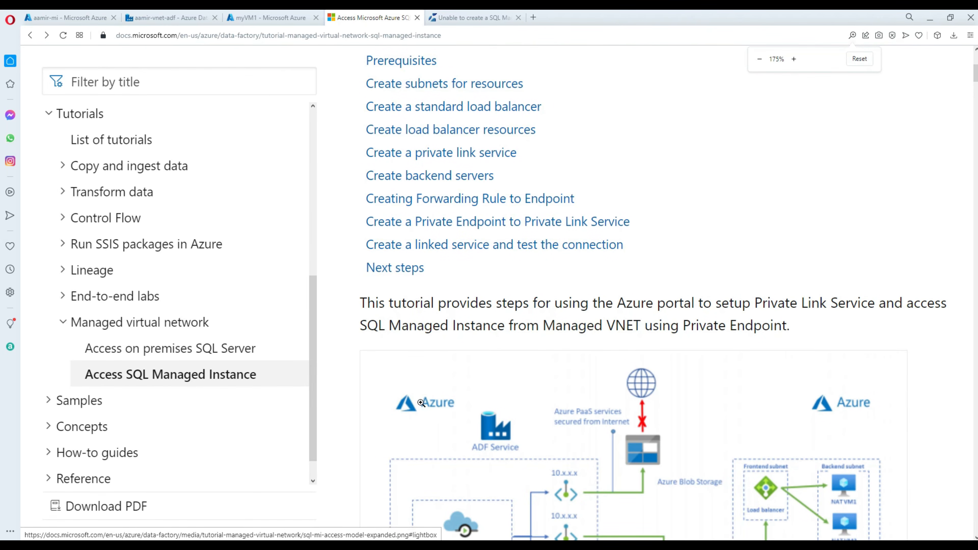
{"action": "scroll", "coordinate": [422, 403], "scroll_direction": "down", "scroll_amount": 5}
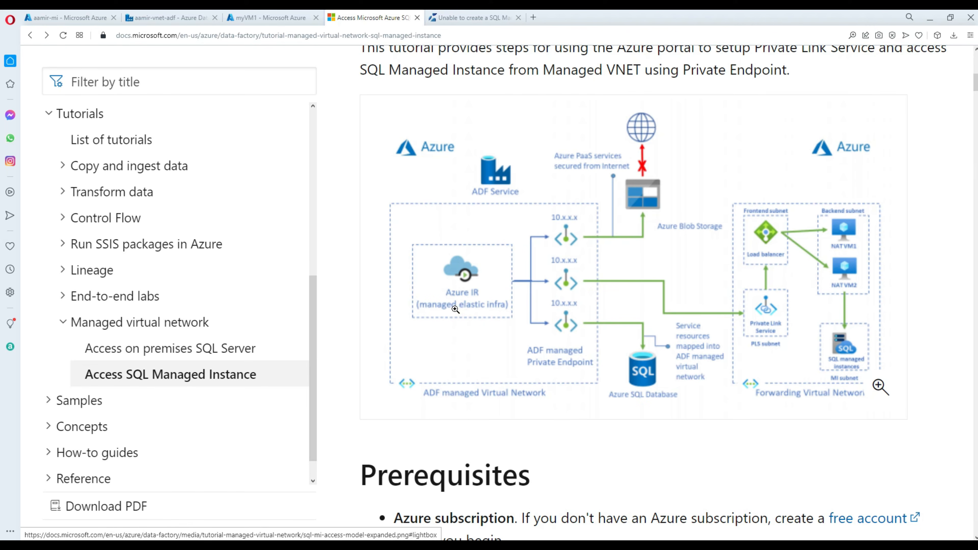
Inspect the AzureIRVNet integration runtime's interactive authoring setting, then cancel without changes.
{"action": "left_click", "coordinate": [158, 17]}
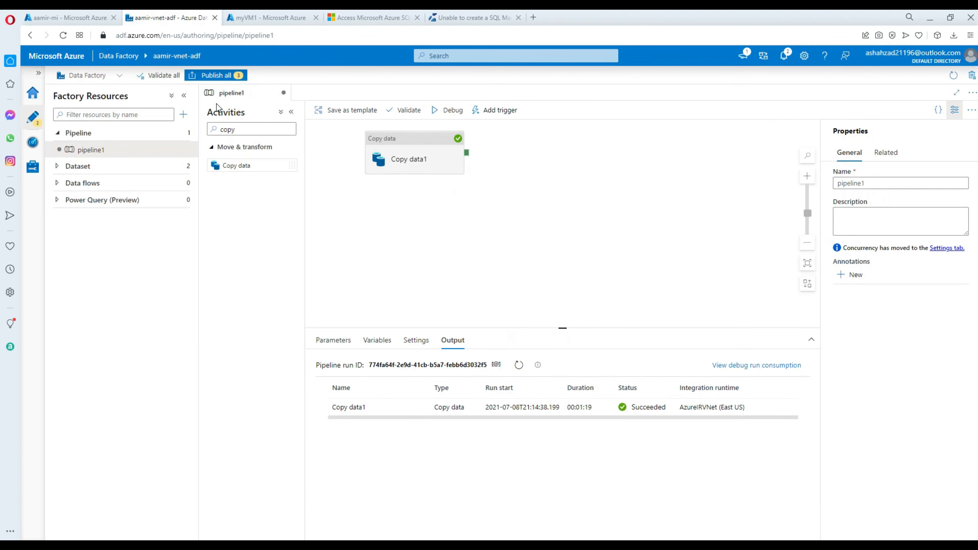
{"action": "left_click", "coordinate": [32, 167]}
{"action": "left_click", "coordinate": [95, 141]}
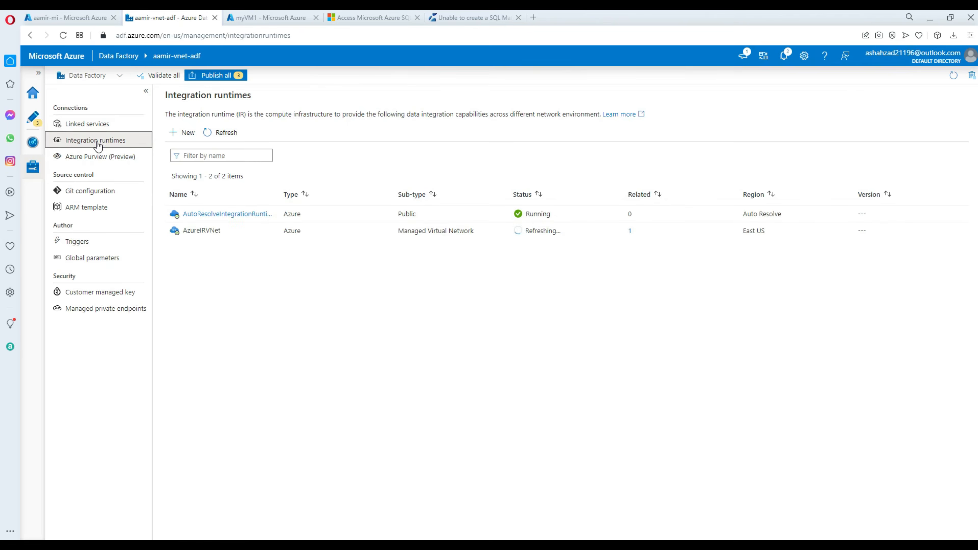
{"action": "left_click", "coordinate": [204, 231]}
{"action": "left_click", "coordinate": [719, 279]}
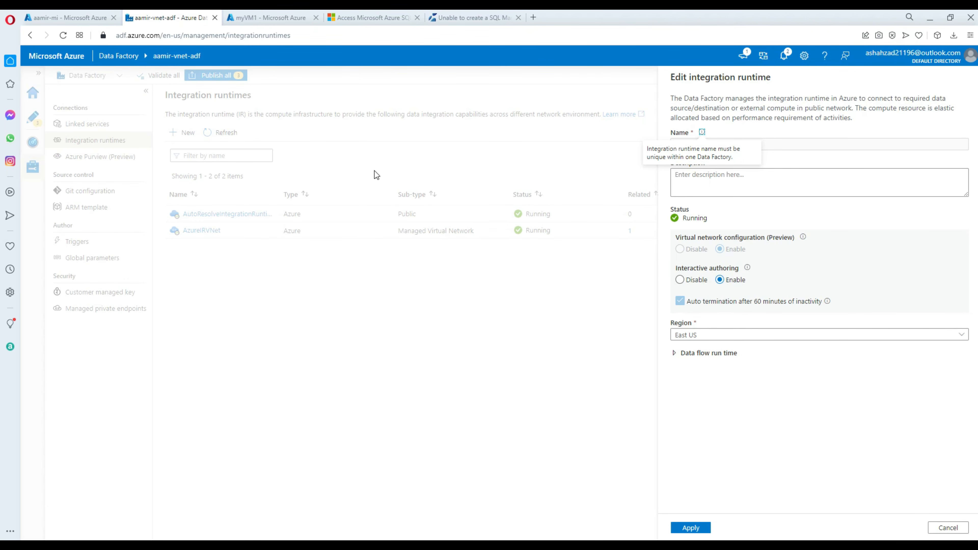
{"action": "left_click", "coordinate": [368, 22]}
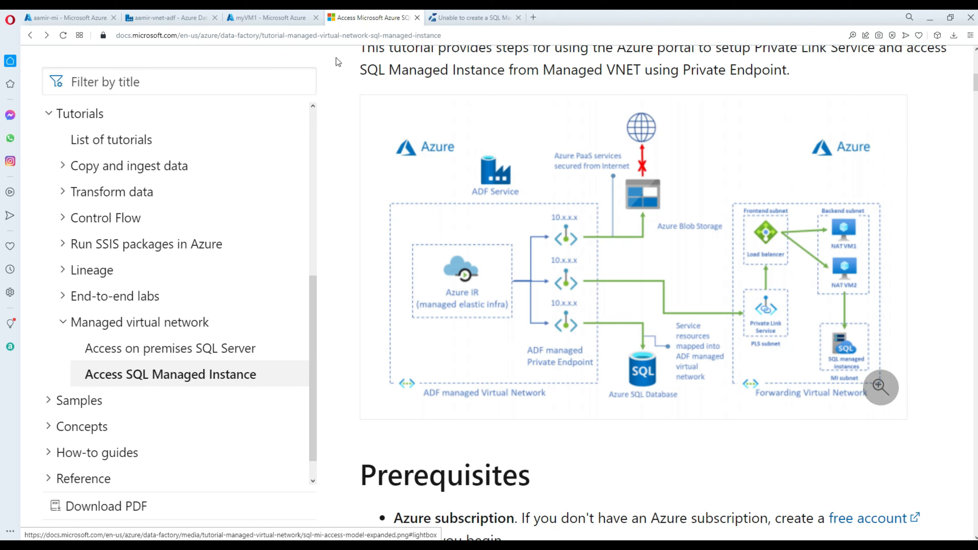
{"action": "left_click", "coordinate": [170, 20]}
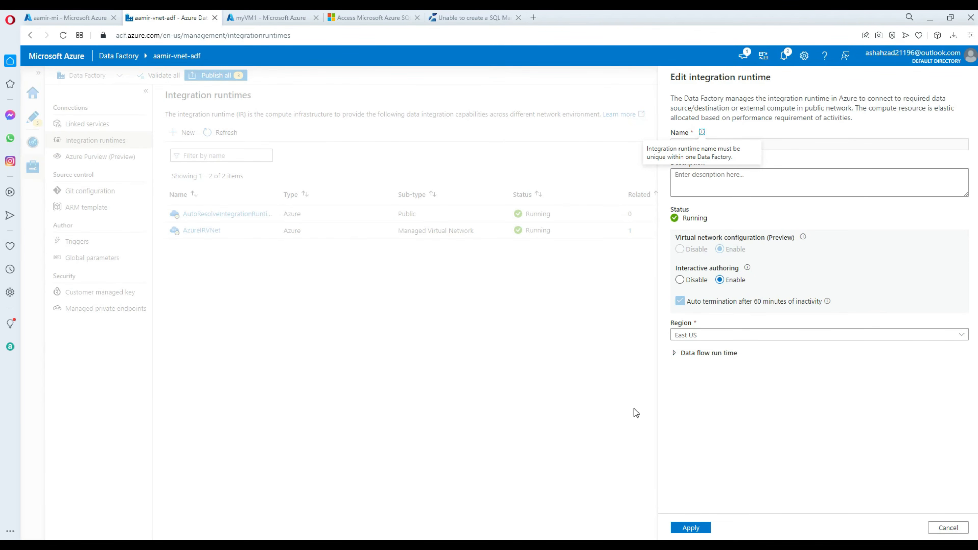
{"action": "left_click", "coordinate": [947, 527]}
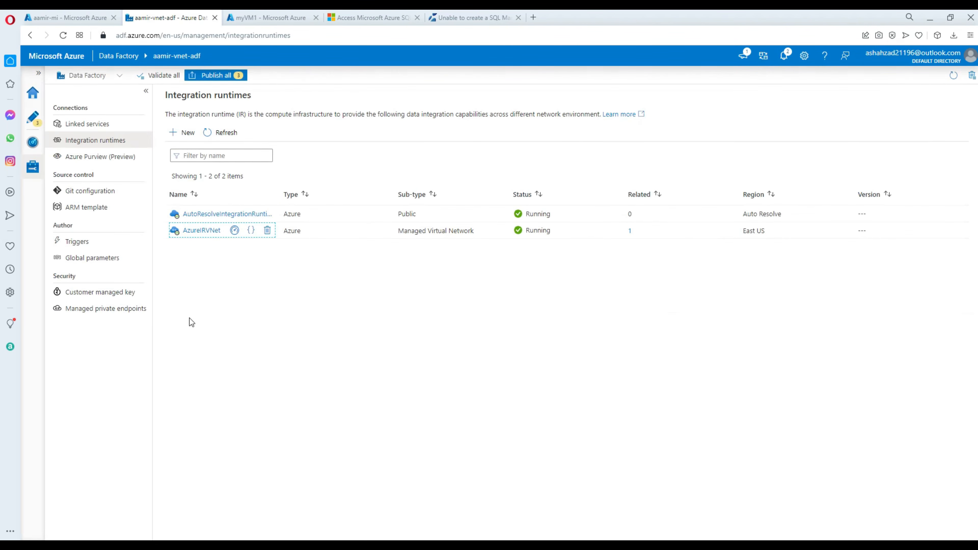
Check the myPrivateLinkService managed private endpoint's details, then head to the Azure portal home.
{"action": "left_click", "coordinate": [92, 314]}
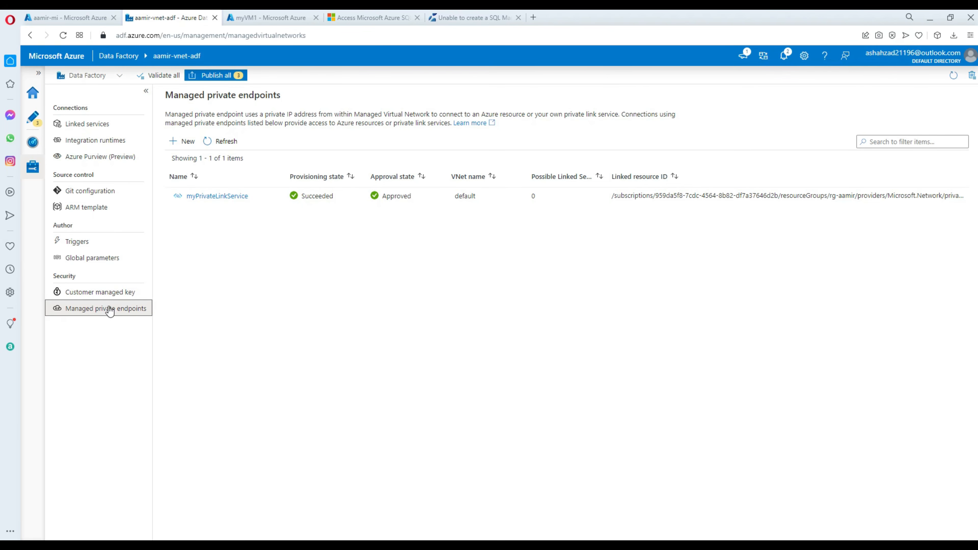
{"action": "left_click", "coordinate": [195, 201]}
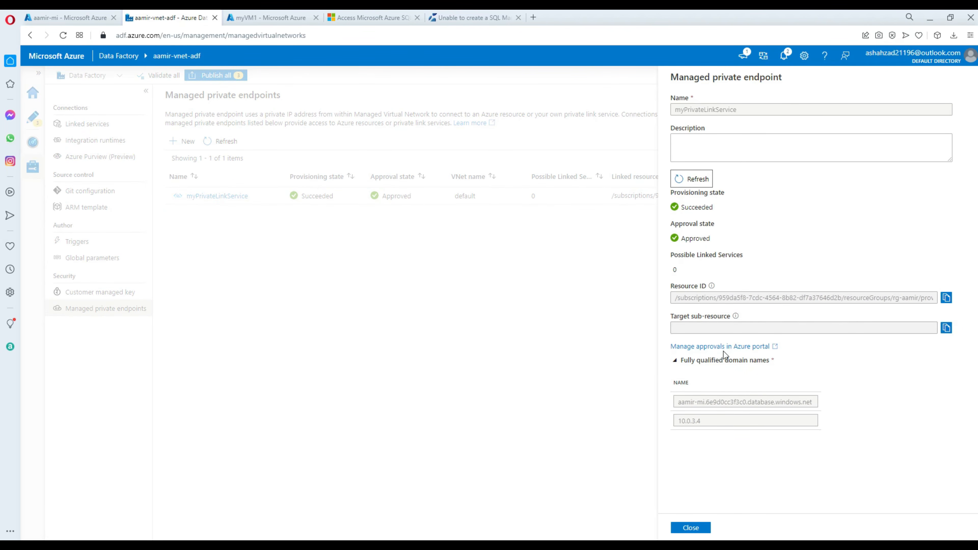
{"action": "left_click", "coordinate": [77, 17]}
{"action": "left_click", "coordinate": [40, 76]}
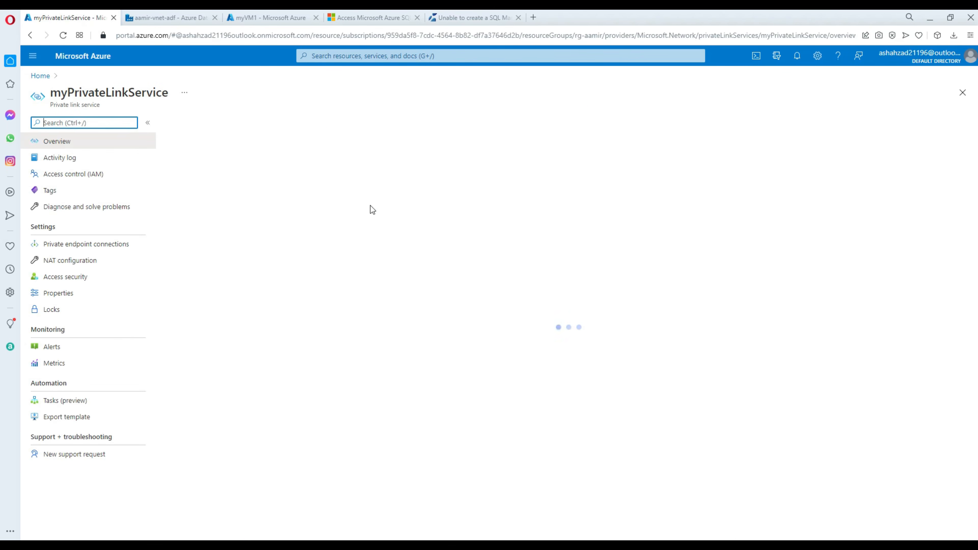
Verify the private link service's endpoint connection is Approved against the tutorial, then return Home.
{"action": "left_click", "coordinate": [85, 252]}
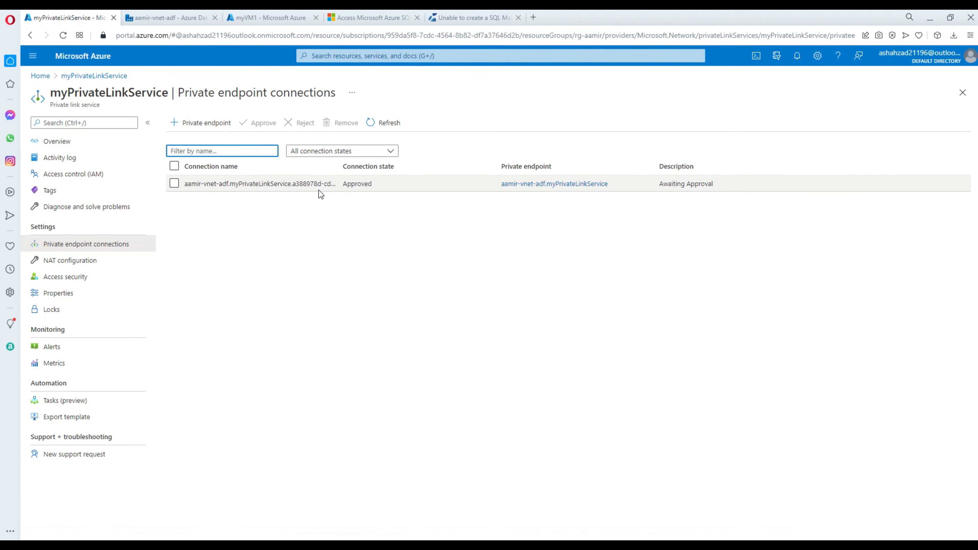
{"action": "left_click", "coordinate": [357, 18]}
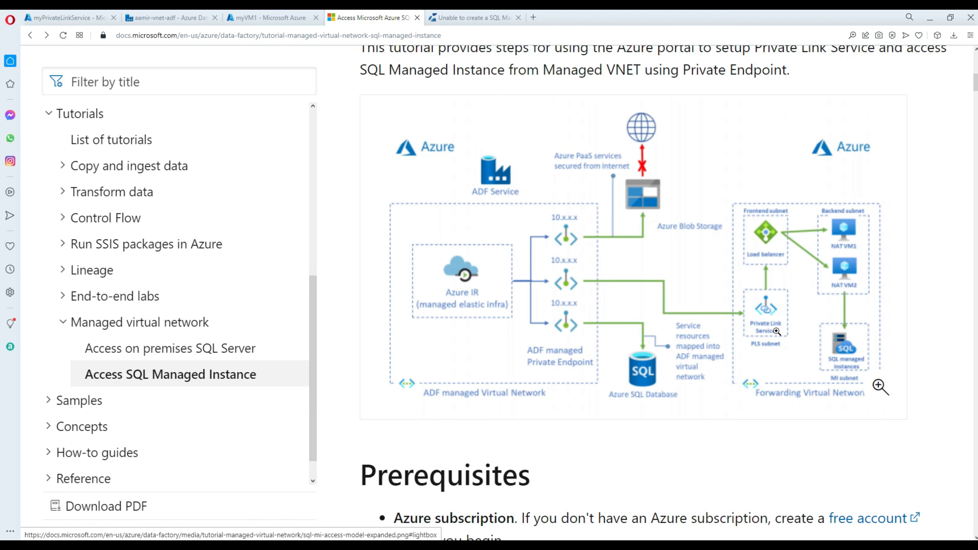
{"action": "left_click", "coordinate": [266, 19]}
{"action": "left_click", "coordinate": [198, 18]}
{"action": "left_click", "coordinate": [73, 18]}
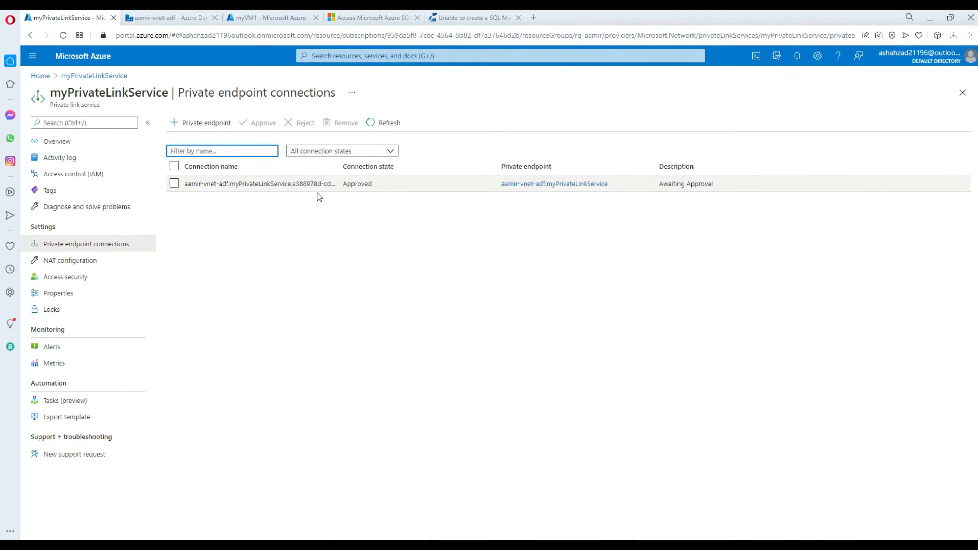
{"action": "left_click", "coordinate": [351, 20]}
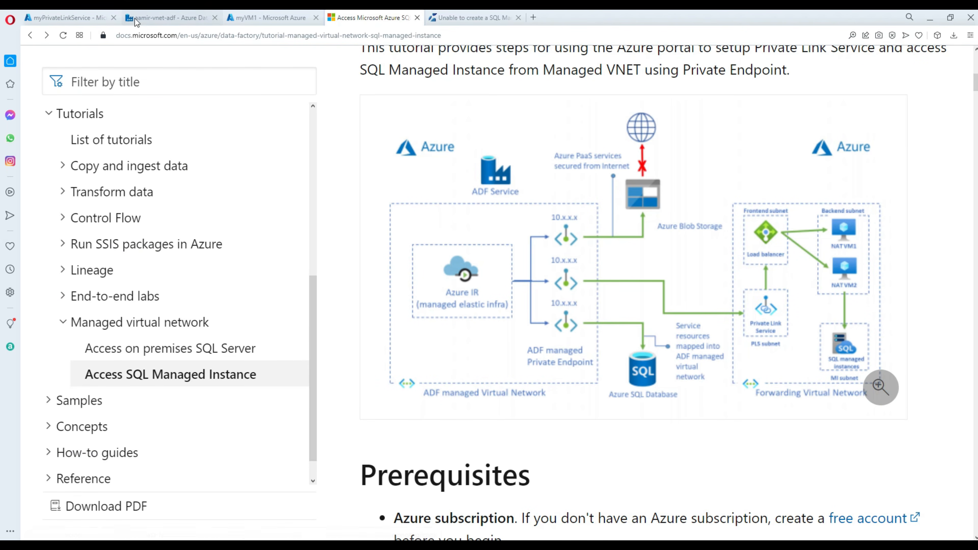
{"action": "left_click", "coordinate": [64, 21]}
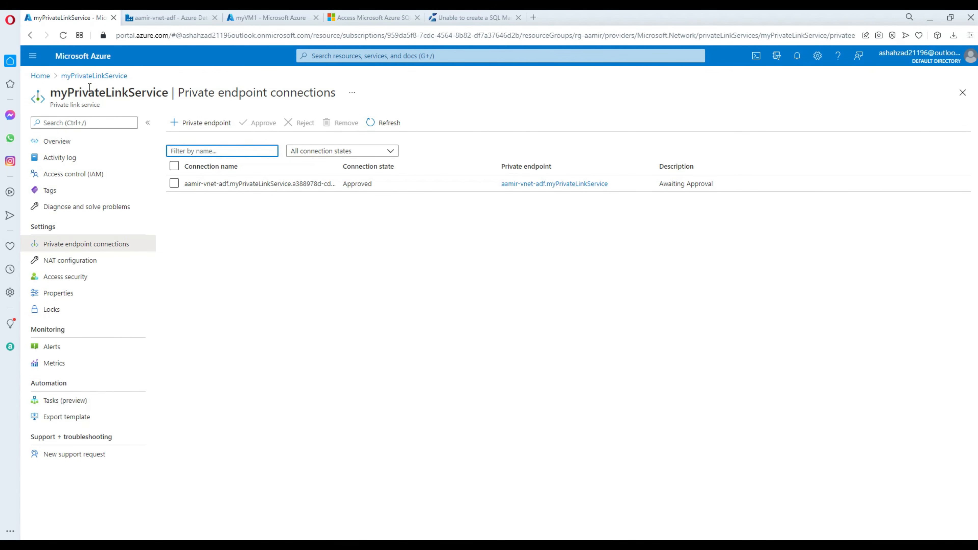
{"action": "left_click", "coordinate": [40, 76]}
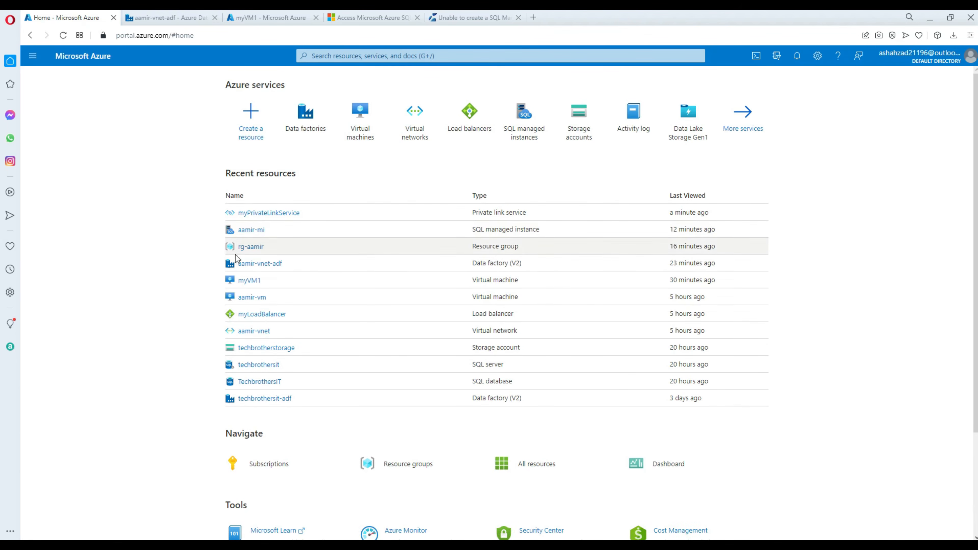
Open myLoadBalancer's Inbound NAT rules, still empty, and compare against the tutorial diagram.
{"action": "left_click", "coordinate": [268, 314]}
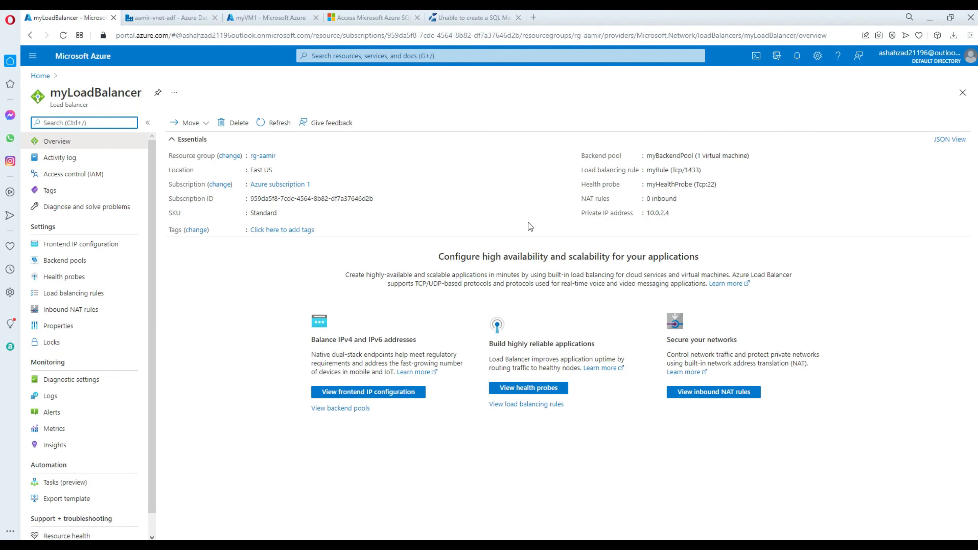
{"action": "left_click", "coordinate": [93, 311]}
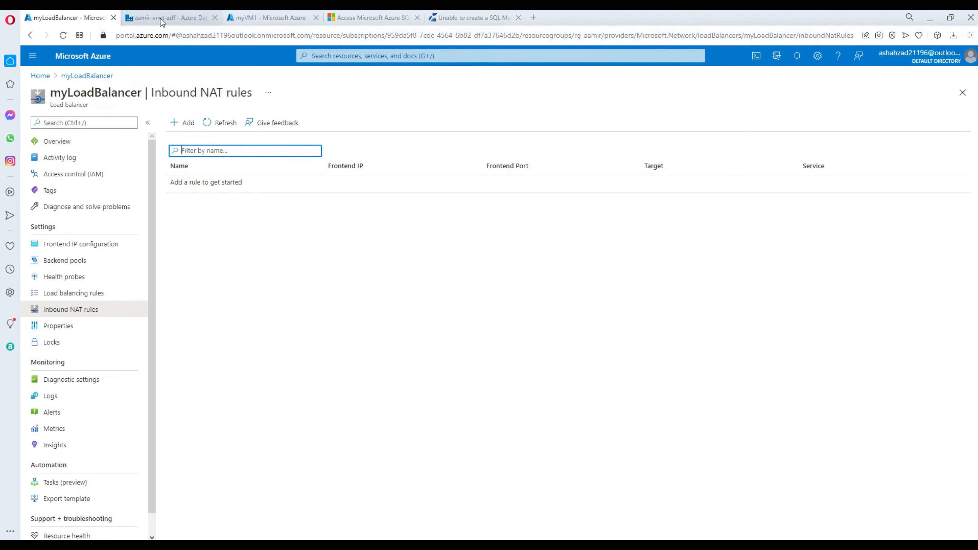
{"action": "left_click", "coordinate": [367, 19]}
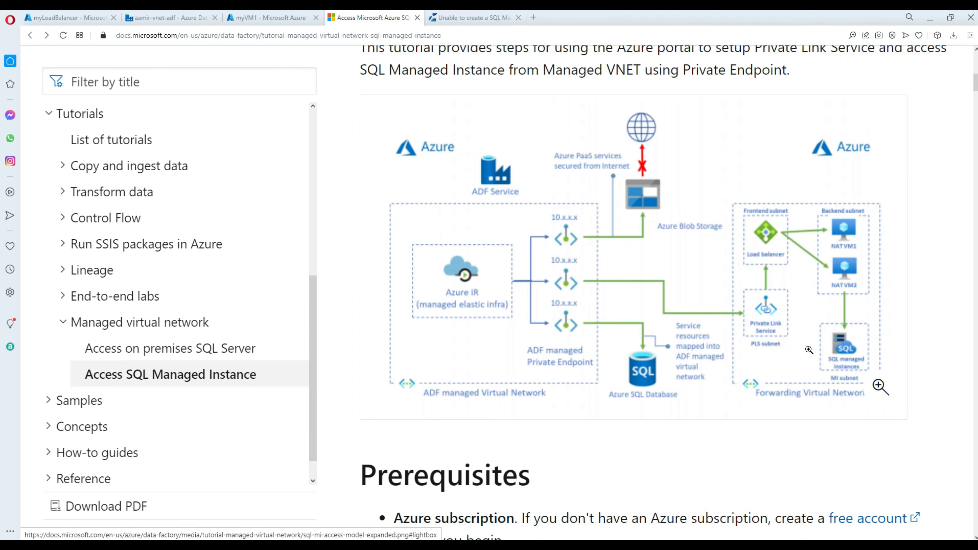
{"action": "scroll", "coordinate": [738, 414], "scroll_direction": "down", "scroll_amount": 3}
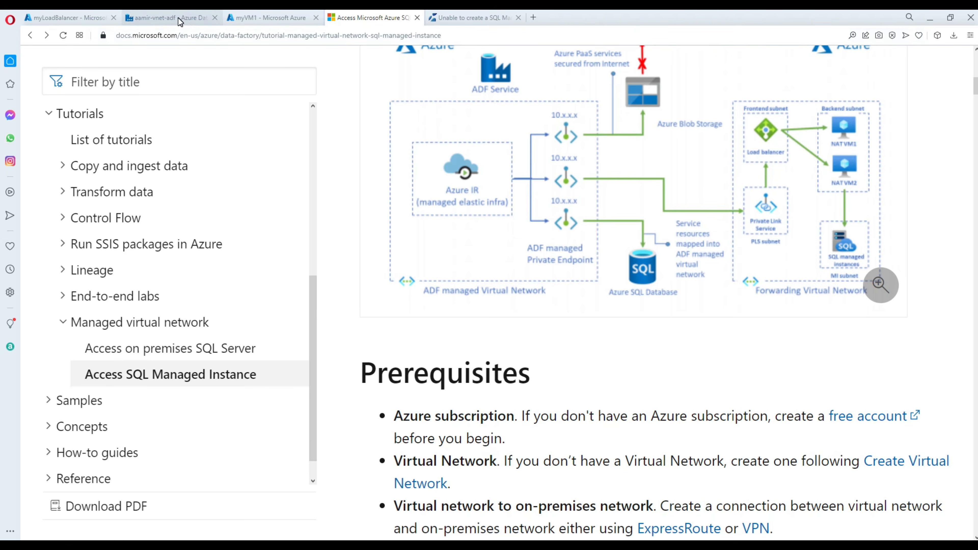
{"action": "left_click", "coordinate": [84, 18]}
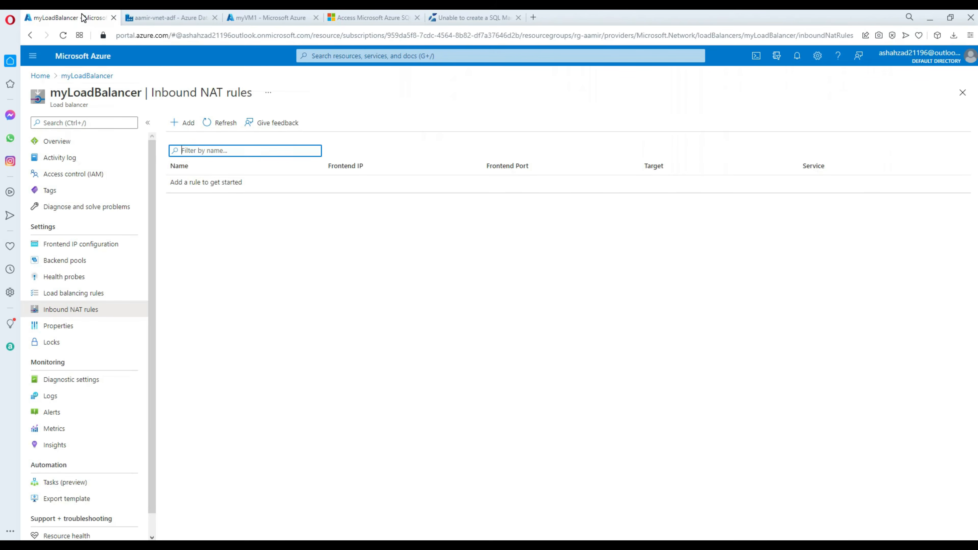
Check the 10.0.3.4 FQDN entry in myPrivateLinkService's JSON, then return to myLoadBalancer's overview.
{"action": "left_click", "coordinate": [169, 18]}
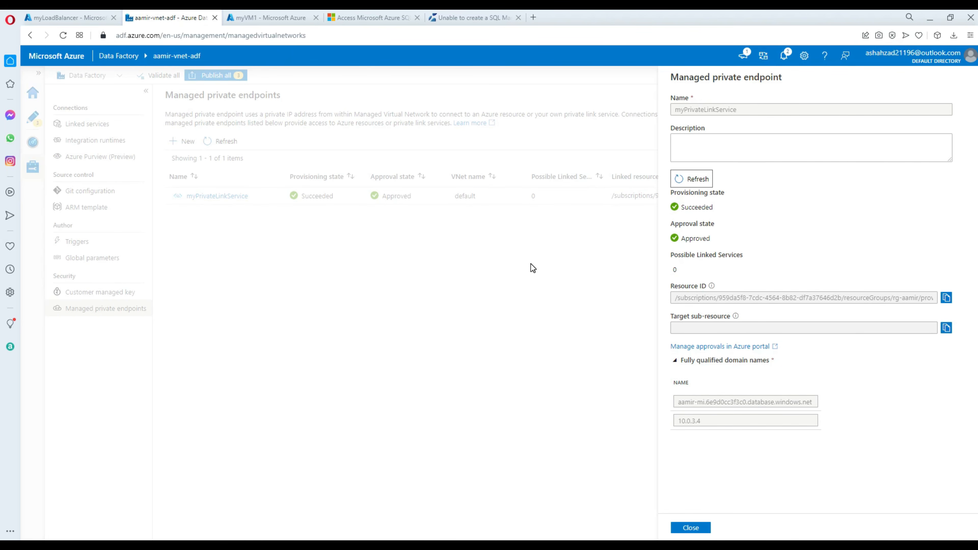
{"action": "left_click", "coordinate": [703, 529]}
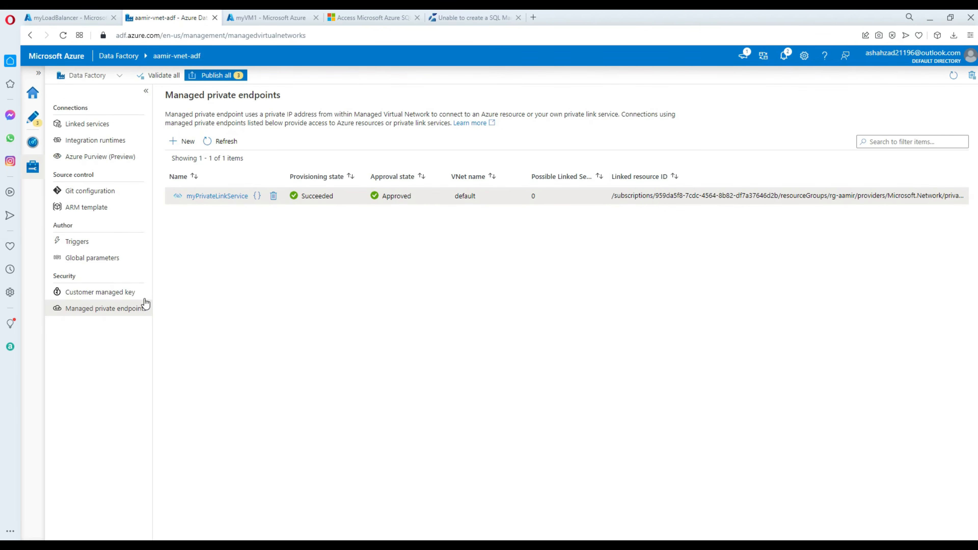
{"action": "left_click", "coordinate": [256, 196]}
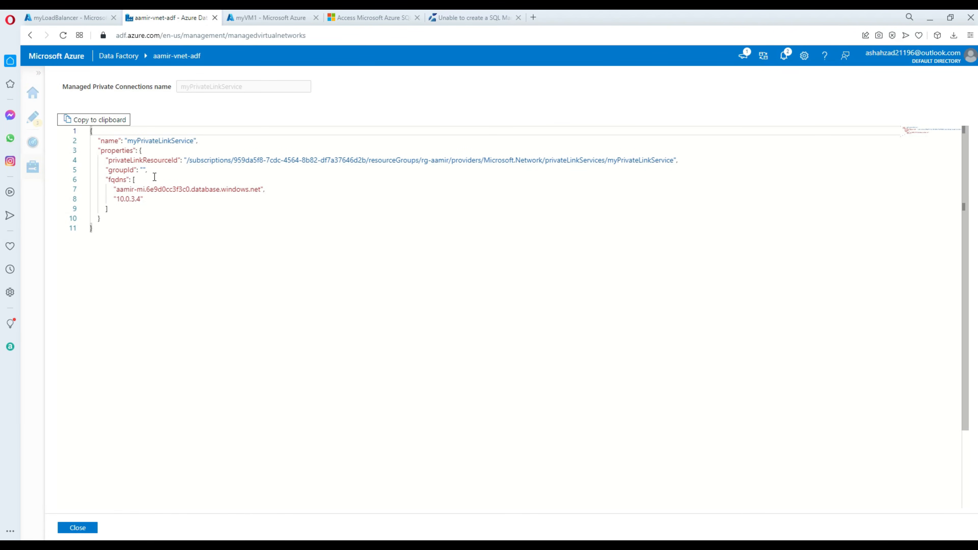
{"action": "left_click_drag", "start_coordinate": [155, 197], "coordinate": [114, 198]}
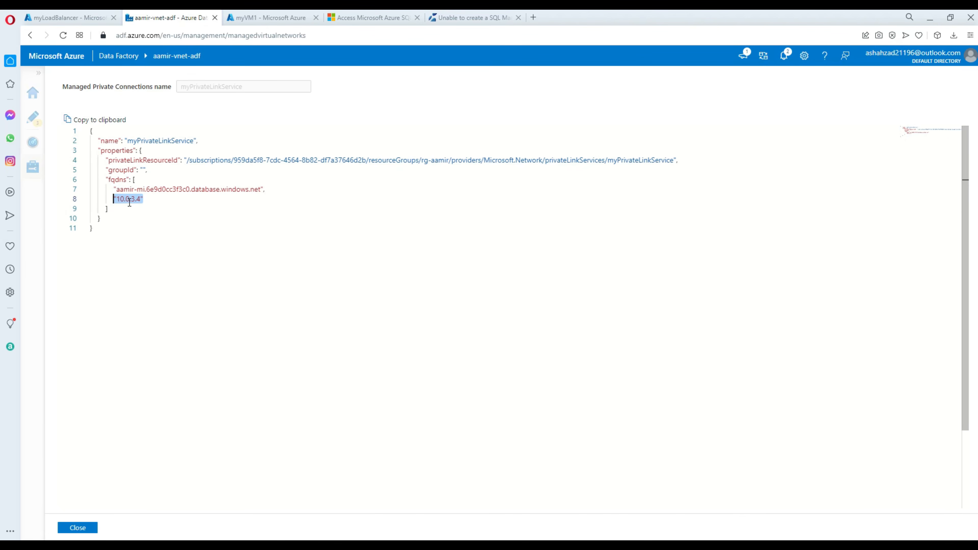
{"action": "left_click", "coordinate": [89, 20]}
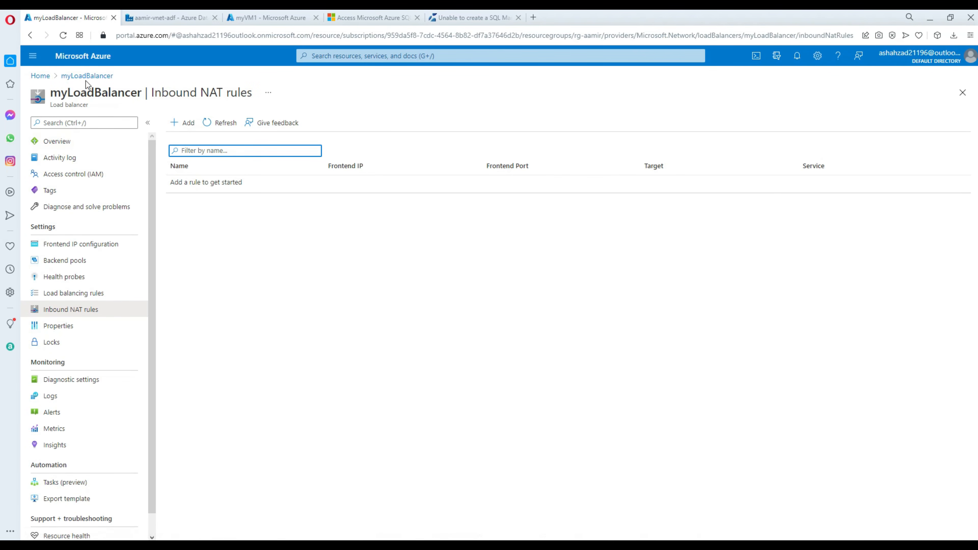
{"action": "left_click", "coordinate": [70, 77]}
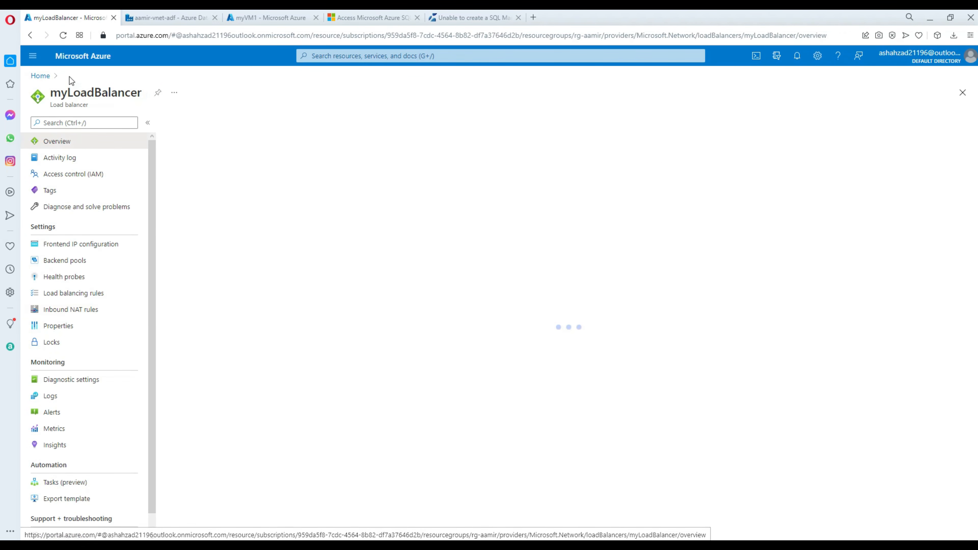
Read the Access SQL Managed Instance tutorial's prerequisites and load balancer settings, ending at the architecture diagram.
{"action": "left_click", "coordinate": [344, 19]}
{"action": "scroll", "coordinate": [694, 299], "scroll_direction": "down", "scroll_amount": 5}
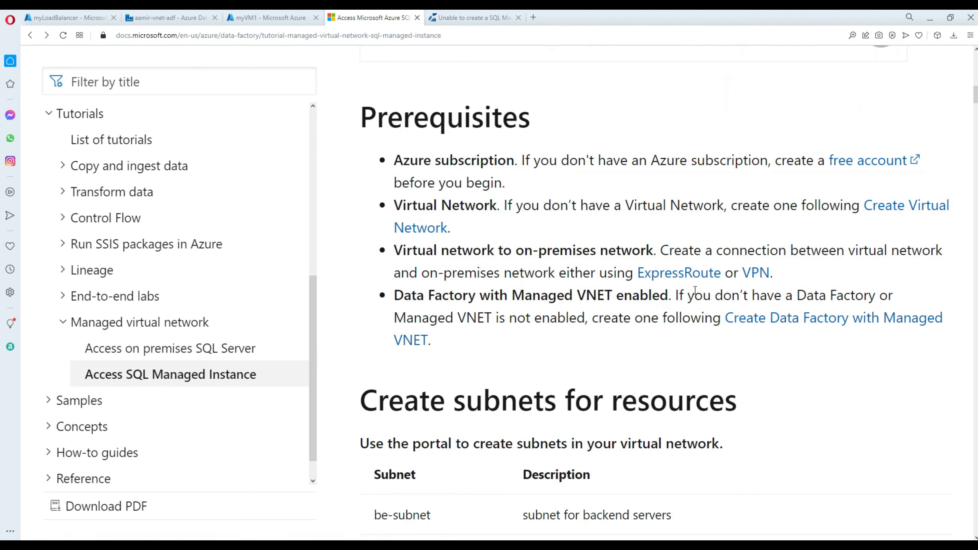
{"action": "scroll", "coordinate": [700, 278], "scroll_direction": "down", "scroll_amount": 15}
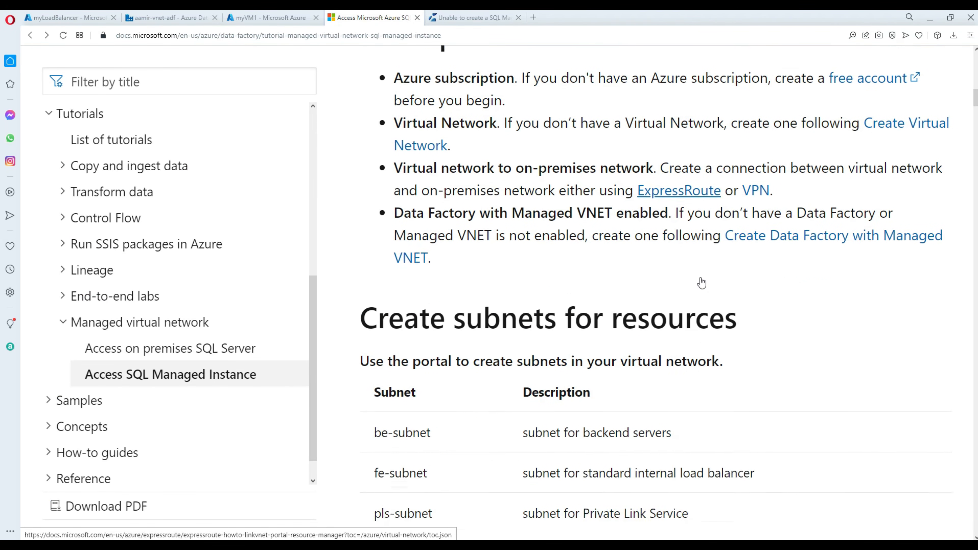
{"action": "scroll", "coordinate": [702, 262], "scroll_direction": "down", "scroll_amount": 15}
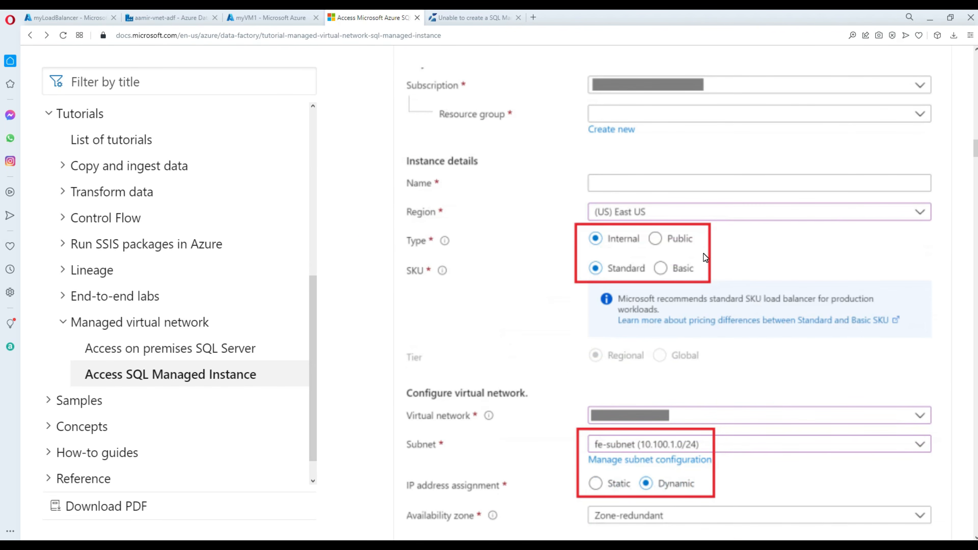
{"action": "scroll", "coordinate": [703, 253], "scroll_direction": "up", "scroll_amount": 15}
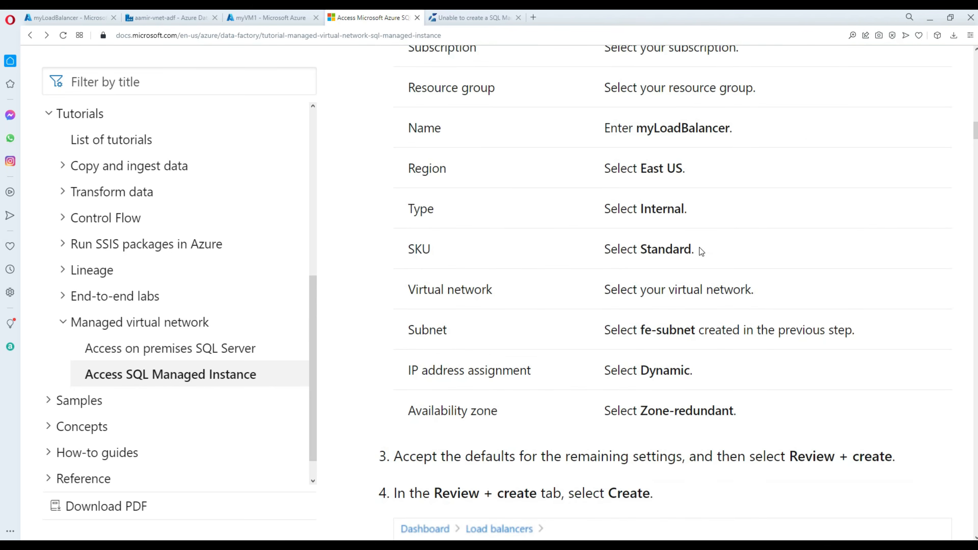
{"action": "scroll", "coordinate": [700, 251], "scroll_direction": "up", "scroll_amount": 12}
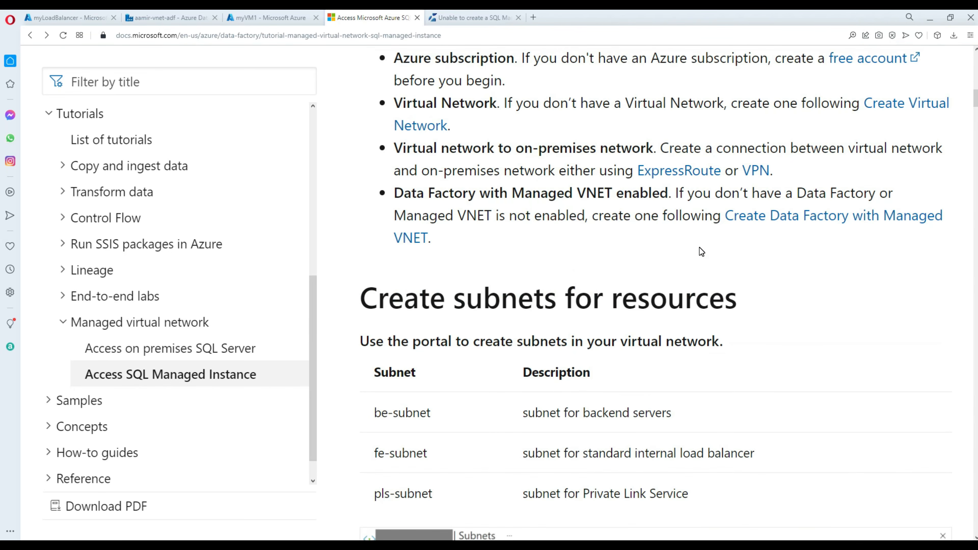
{"action": "scroll", "coordinate": [700, 251], "scroll_direction": "up", "scroll_amount": 8}
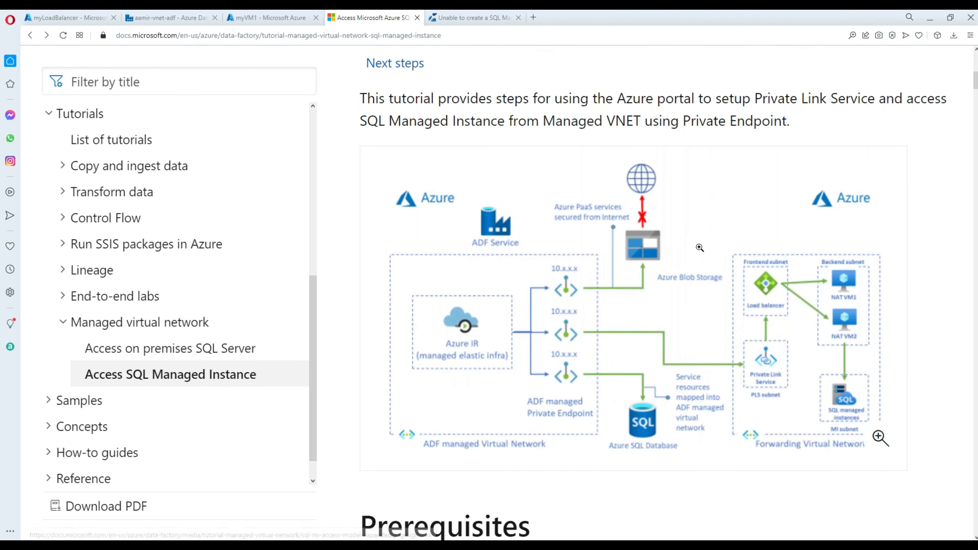